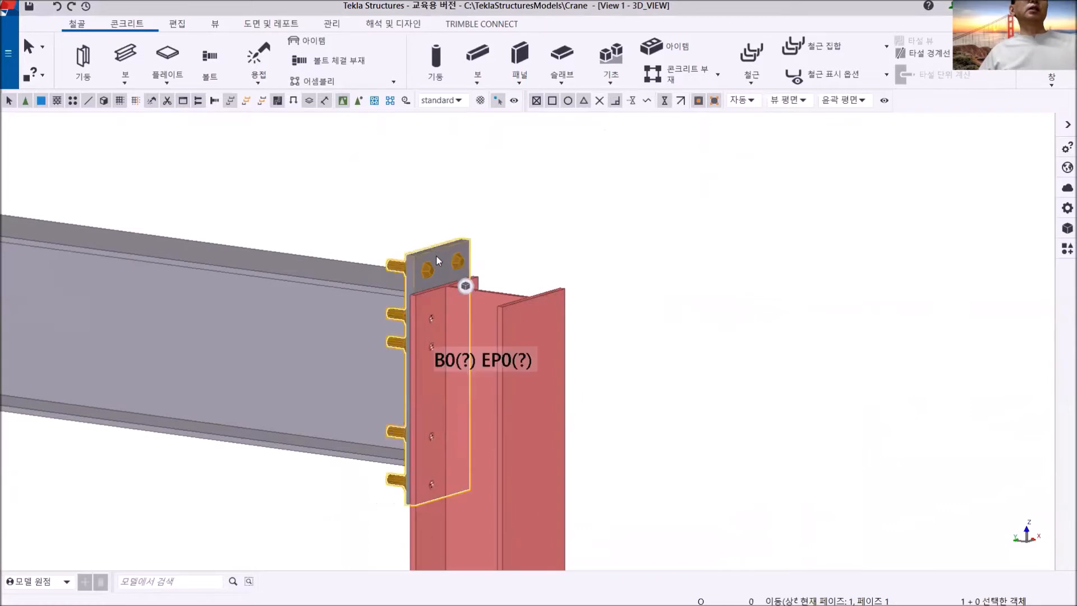
# - Delete the bolted end plate connection joining the beam to the top of the column
pyautogui.press('Escape')
pyautogui.scroll(-5, 550, 348)
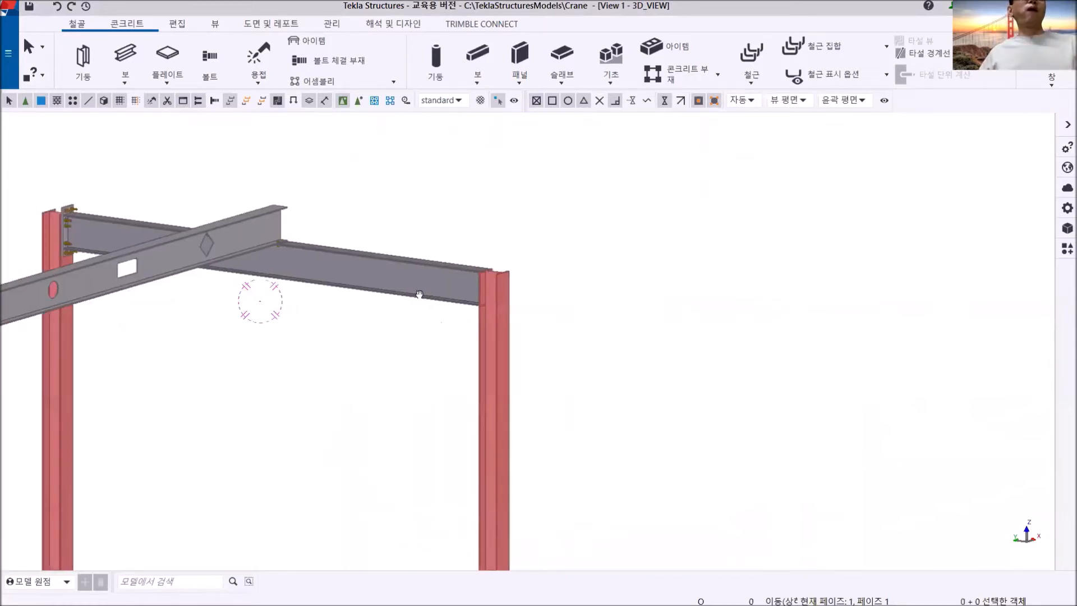
pyautogui.scroll(6, 654, 324)
pyautogui.click(347, 327)
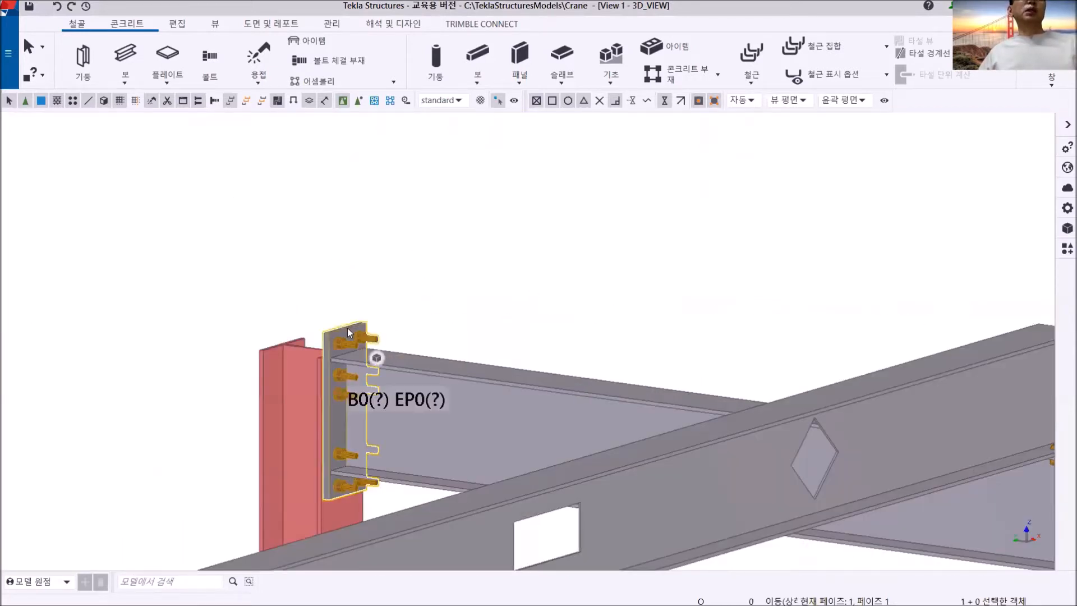
pyautogui.press('Delete')
# - Examine the stiffened, bolted base plate at the foot of the grid A-2 column and the other column bases
pyautogui.scroll(-5, 356, 344)
pyautogui.moveTo(331, 552); pyautogui.dragTo(466, 95, button='middle')
pyautogui.scroll(2, 446, 366)
pyautogui.moveTo(388, 399); pyautogui.dragTo(520, 202, button='middle')
pyautogui.scroll(3, 467, 265)
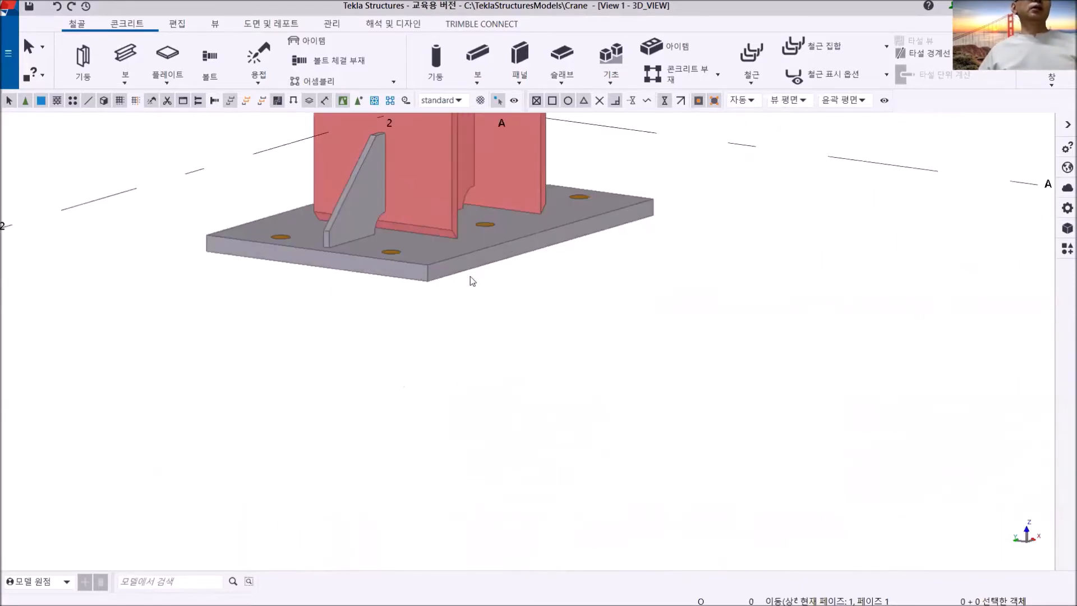
pyautogui.keyDown('ctrl'); pyautogui.moveTo(464, 250); pyautogui.dragTo(447, 289, button='middle'); pyautogui.keyUp('ctrl')
pyautogui.moveTo(525, 275); pyautogui.dragTo(485, 428, button='middle')
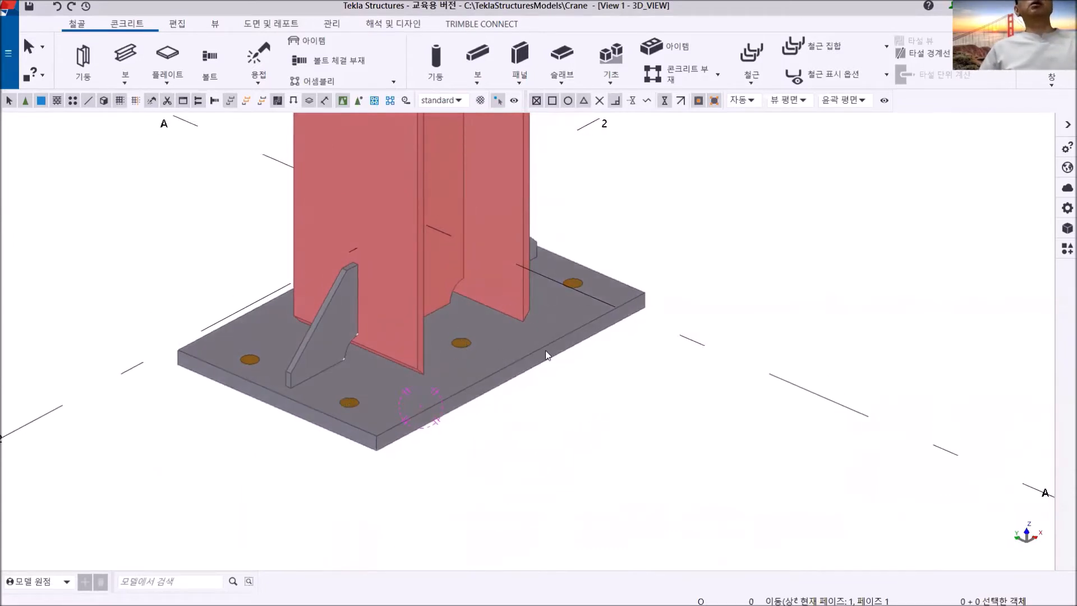
pyautogui.scroll(-3, 546, 351)
pyautogui.moveTo(548, 354); pyautogui.dragTo(397, 343, button='middle')
pyautogui.scroll(-2, 607, 341)
pyautogui.moveTo(716, 361); pyautogui.dragTo(543, 325, button='middle')
pyautogui.moveTo(612, 365); pyautogui.dragTo(544, 469, button='middle')
pyautogui.moveTo(562, 352); pyautogui.dragTo(561, 446, button='middle')
pyautogui.scroll(-2, 537, 323)
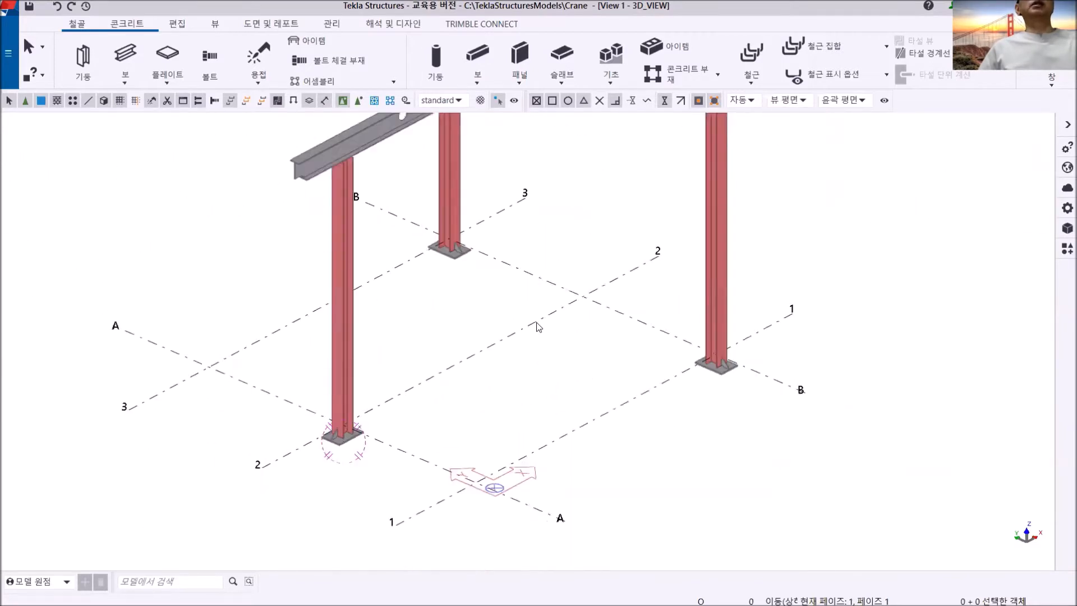
# - Remove the base plates from the two columns on grid line B
pyautogui.moveTo(537, 326); pyautogui.dragTo(537, 361, button='middle')
pyautogui.moveTo(673, 341); pyautogui.dragTo(328, 364, button='middle')
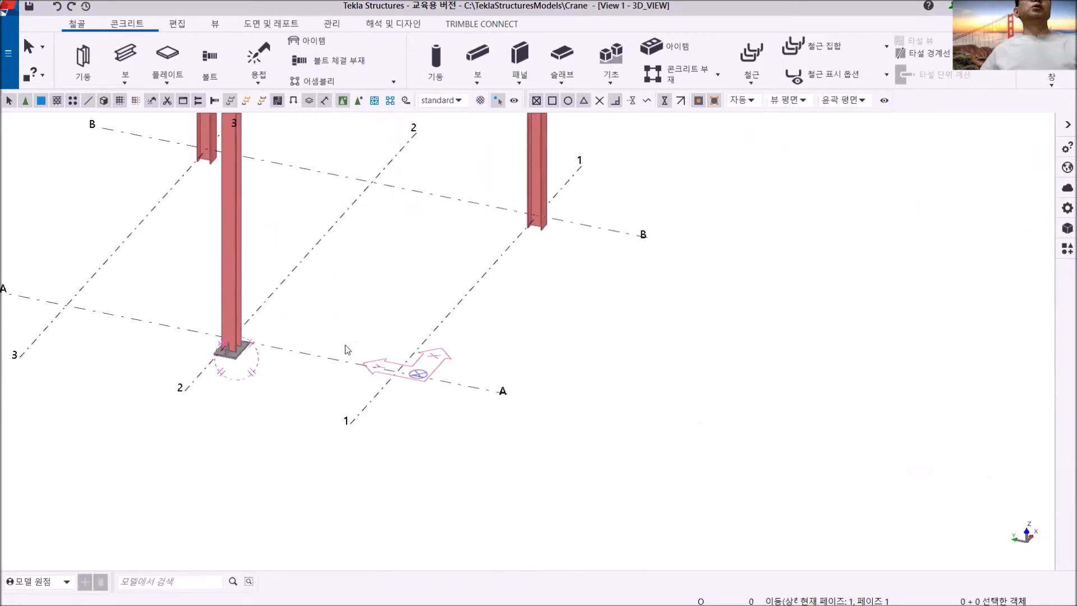
pyautogui.moveTo(463, 288); pyautogui.dragTo(641, 290, button='middle')
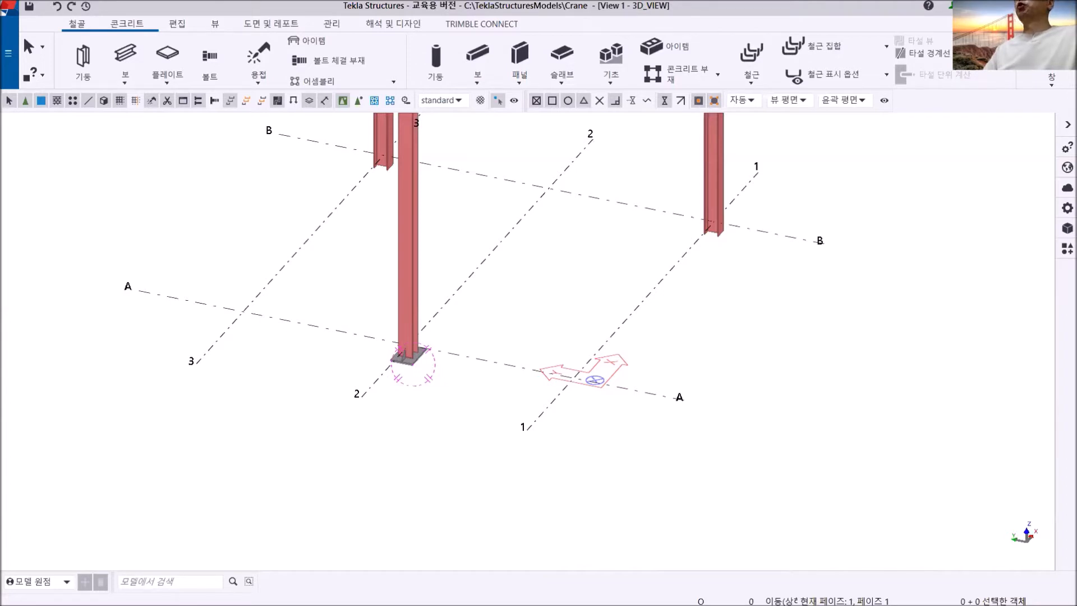
# - Switch to DigiMemo Manager and sketch a black rectangular plate containing six blue bolt holes in two rows of three
pyautogui.hotkey('alt', 'Tab')
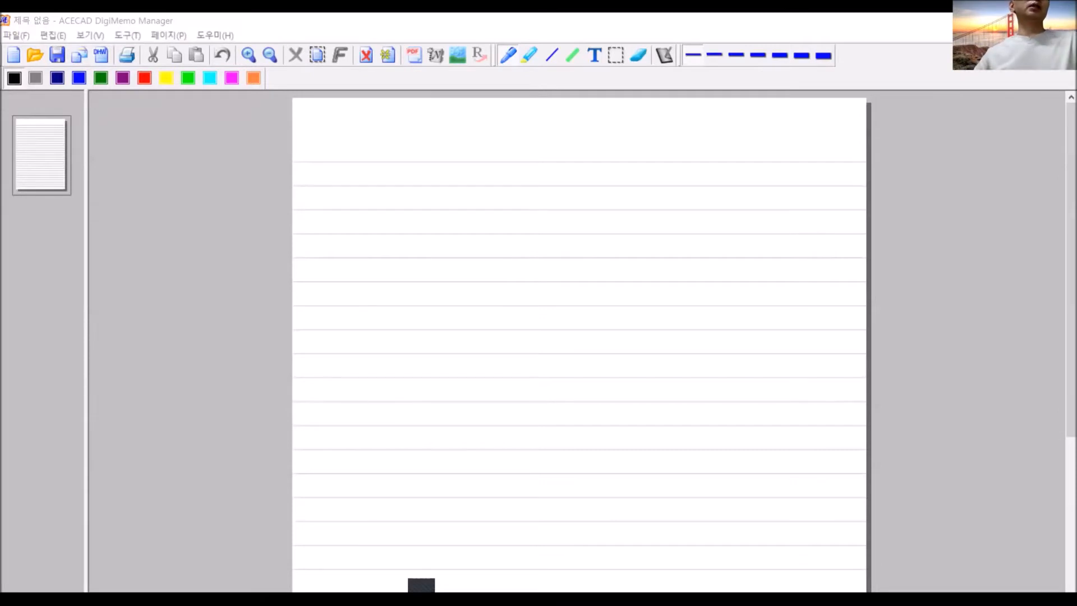
pyautogui.moveTo(354, 187); pyautogui.dragTo(355, 307)
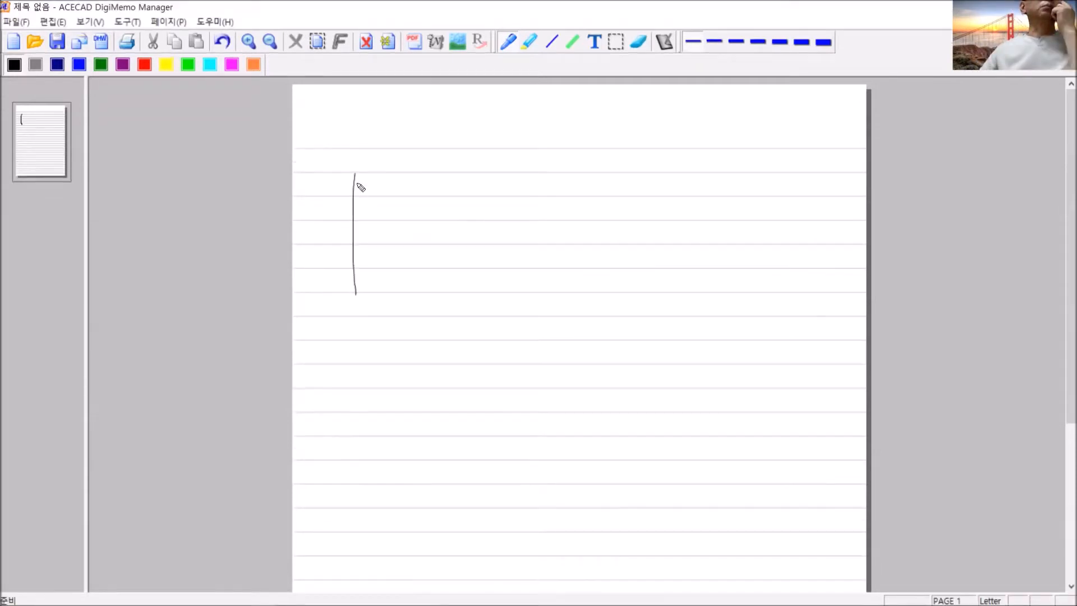
pyautogui.moveTo(355, 175)
pyautogui.mouseDown()
pyautogui.moveTo(508, 185)
pyautogui.moveTo(508, 296)
pyautogui.moveTo(356, 296)
pyautogui.mouseUp()
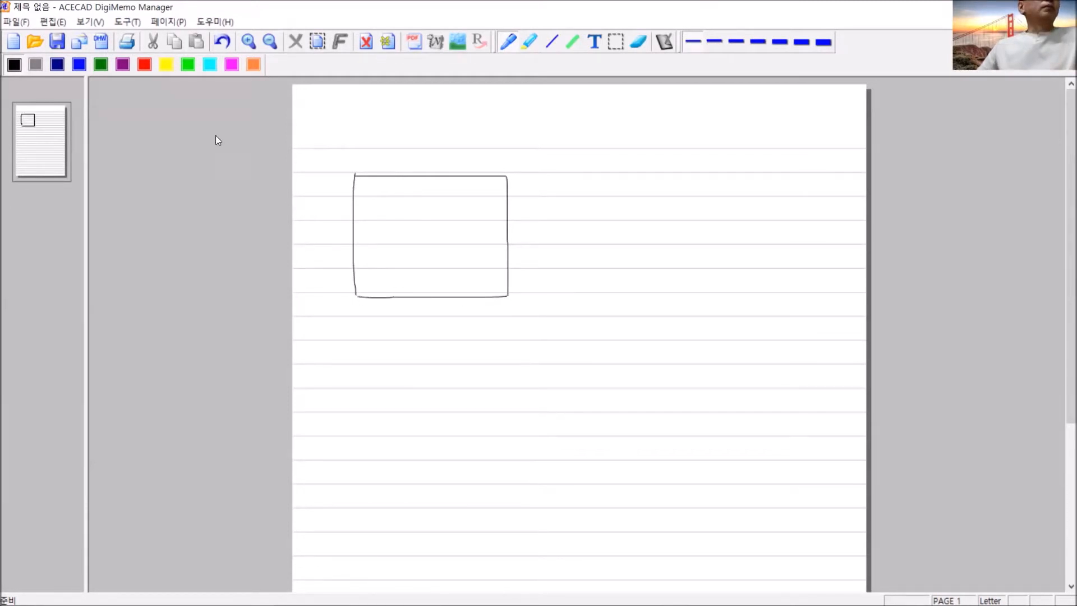
pyautogui.click(79, 65)
pyautogui.moveTo(385, 200)
pyautogui.mouseDown()
pyautogui.moveTo(416, 214)
pyautogui.moveTo(423, 205)
pyautogui.moveTo(464, 215)
pyautogui.moveTo(465, 204)
pyautogui.mouseUp()
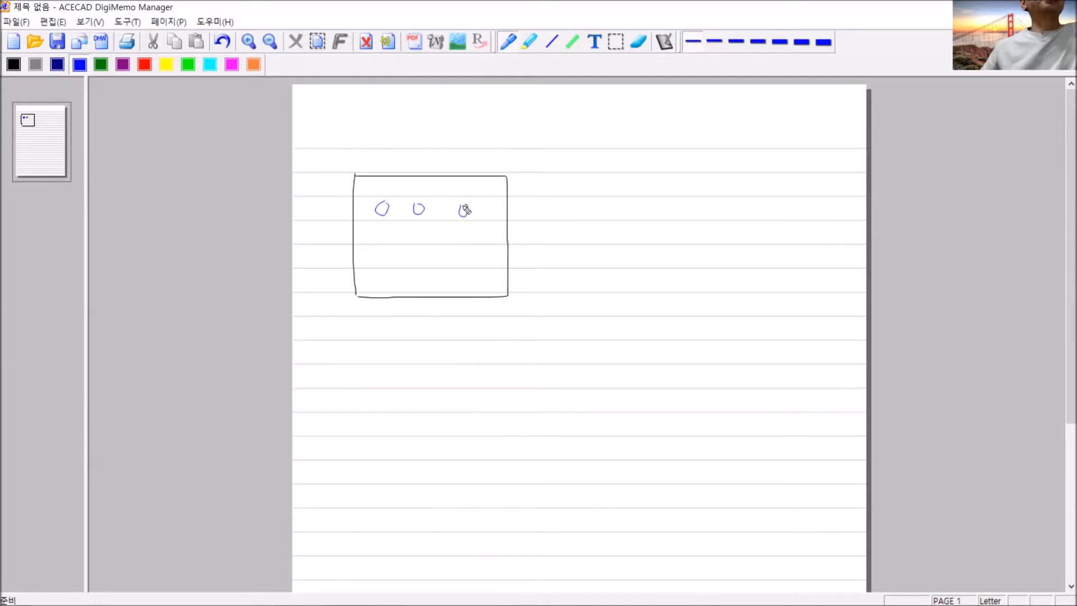
pyautogui.moveTo(387, 271)
pyautogui.mouseDown()
pyautogui.moveTo(381, 259)
pyautogui.moveTo(459, 279)
pyautogui.moveTo(467, 262)
pyautogui.mouseUp()
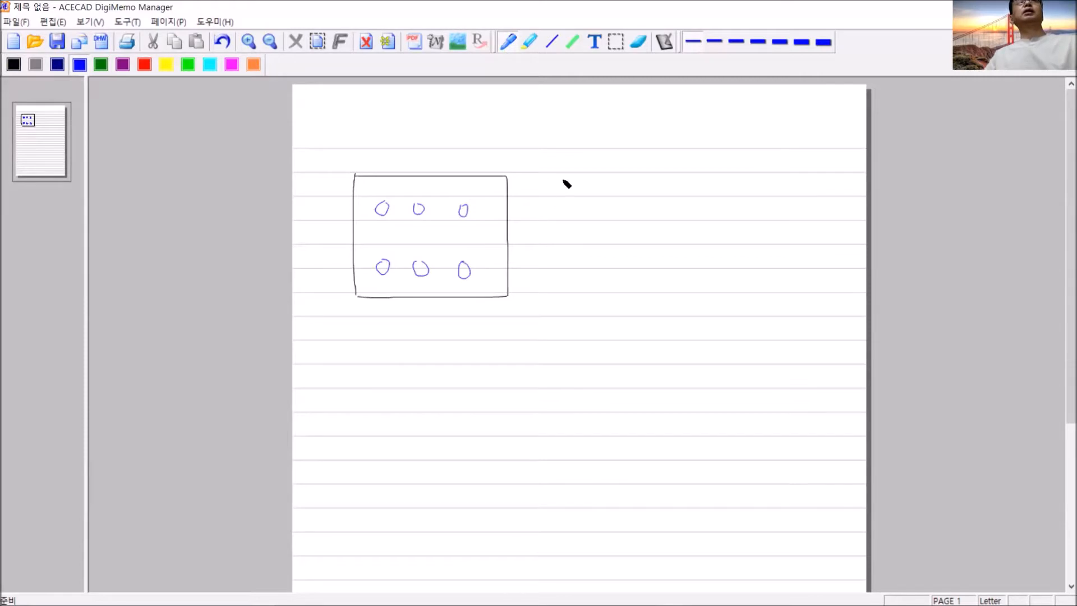
# - Handwrite the blue notes "Hole with Bolt", "2개의 점" and "1'st Point : Bolt의 위치" beside the plate sketch
pyautogui.moveTo(548, 150)
pyautogui.mouseDown()
pyautogui.moveTo(549, 178)
pyautogui.moveTo(556, 165)
pyautogui.moveTo(557, 177)
pyautogui.moveTo(567, 167)
pyautogui.moveTo(575, 176)
pyautogui.mouseUp()
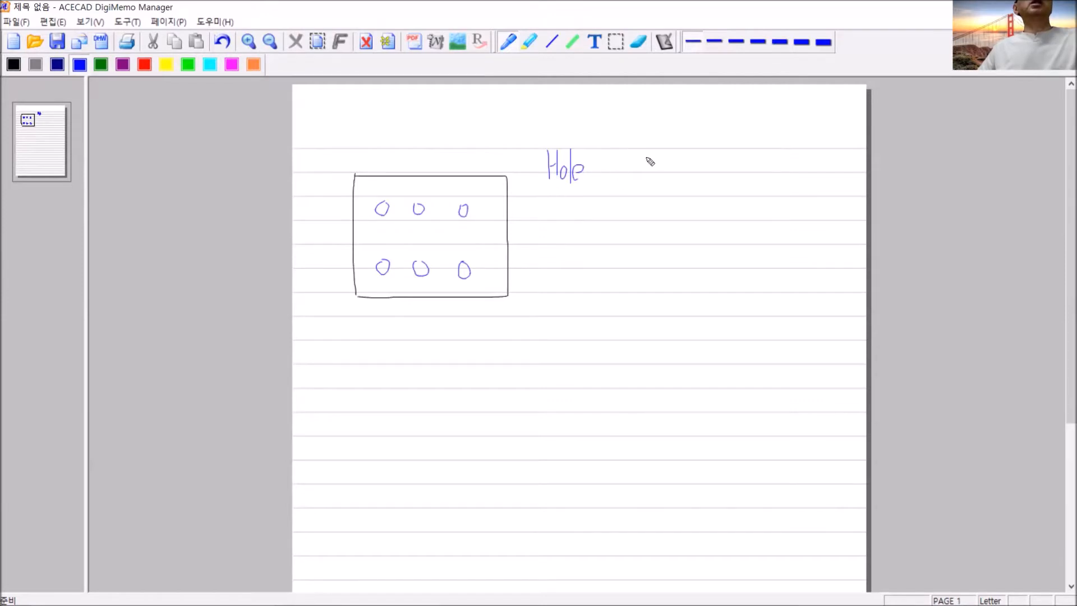
pyautogui.moveTo(605, 166)
pyautogui.mouseDown()
pyautogui.moveTo(648, 181)
pyautogui.moveTo(672, 157)
pyautogui.moveTo(686, 167)
pyautogui.moveTo(676, 180)
pyautogui.moveTo(695, 169)
pyautogui.moveTo(717, 181)
pyautogui.mouseUp()
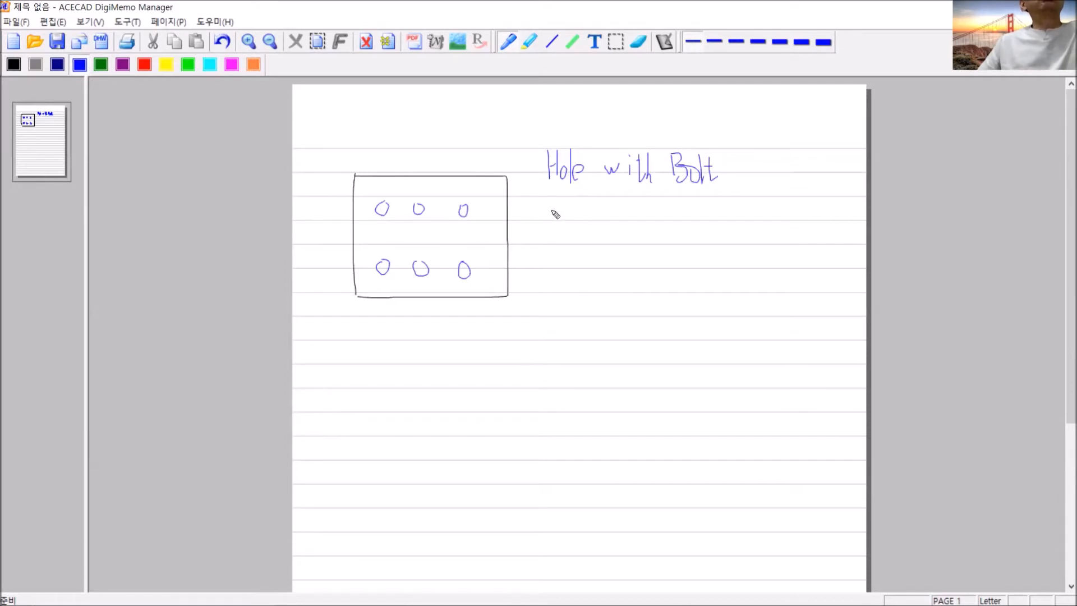
pyautogui.moveTo(549, 210)
pyautogui.mouseDown()
pyautogui.moveTo(552, 231)
pyautogui.moveTo(588, 227)
pyautogui.moveTo(596, 214)
pyautogui.moveTo(596, 246)
pyautogui.moveTo(606, 213)
pyautogui.moveTo(618, 230)
pyautogui.moveTo(642, 211)
pyautogui.moveTo(640, 233)
pyautogui.mouseUp()
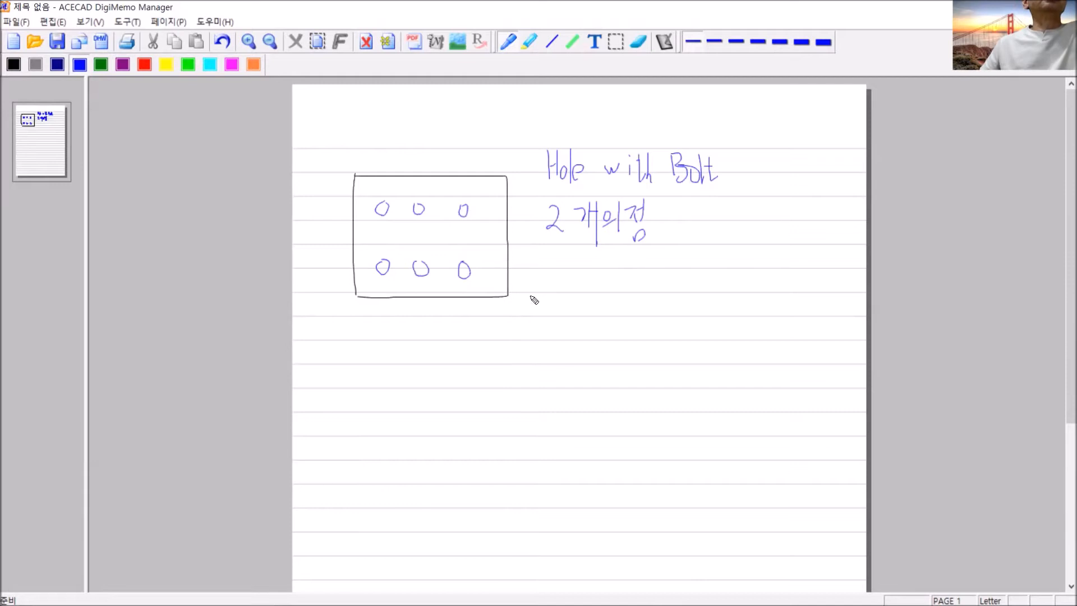
pyautogui.moveTo(542, 267)
pyautogui.mouseDown()
pyautogui.moveTo(552, 286)
pyautogui.moveTo(554, 271)
pyautogui.moveTo(558, 292)
pyautogui.moveTo(571, 272)
pyautogui.moveTo(575, 294)
pyautogui.moveTo(592, 295)
pyautogui.moveTo(599, 274)
pyautogui.moveTo(604, 286)
pyautogui.moveTo(638, 295)
pyautogui.moveTo(662, 281)
pyautogui.moveTo(675, 296)
pyautogui.moveTo(677, 281)
pyautogui.moveTo(691, 289)
pyautogui.moveTo(677, 295)
pyautogui.moveTo(712, 293)
pyautogui.mouseUp()
pyautogui.moveTo(705, 278)
pyautogui.mouseDown()
pyautogui.moveTo(726, 279)
pyautogui.moveTo(735, 296)
pyautogui.moveTo(756, 272)
pyautogui.moveTo(772, 307)
pyautogui.moveTo(788, 276)
pyautogui.mouseUp()
pyautogui.moveTo(778, 283); pyautogui.dragTo(791, 304)
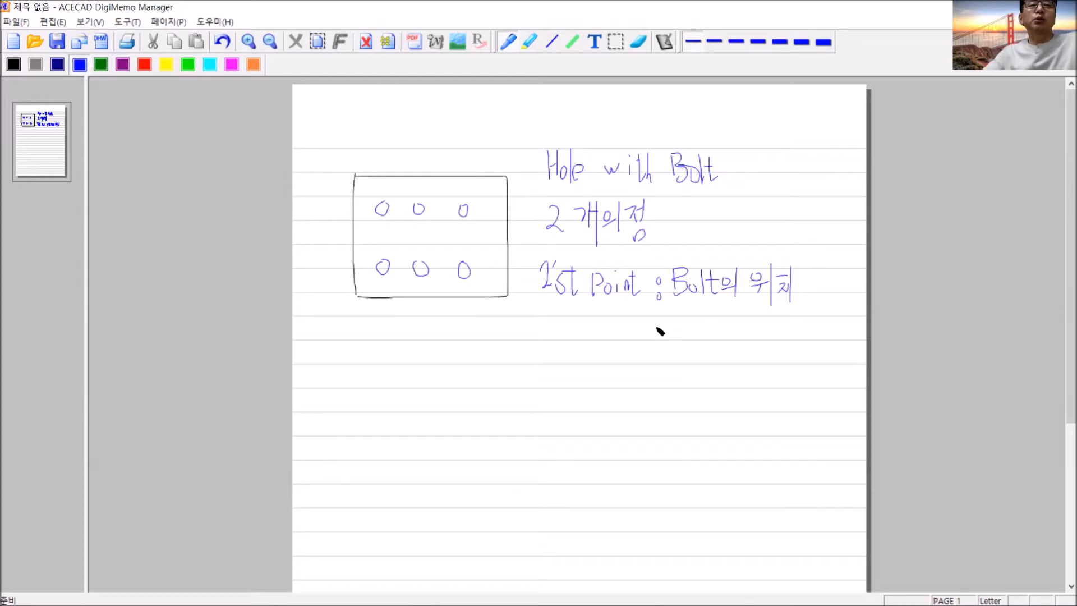
# - Handwrite "2'nd Point : Bolt의 X방향" in blue below the first point note
pyautogui.moveTo(542, 324)
pyautogui.mouseDown()
pyautogui.moveTo(552, 325)
pyautogui.moveTo(542, 344)
pyautogui.moveTo(556, 342)
pyautogui.moveTo(558, 321)
pyautogui.moveTo(574, 343)
pyautogui.moveTo(642, 335)
pyautogui.moveTo(650, 345)
pyautogui.mouseUp()
pyautogui.moveTo(644, 332); pyautogui.dragTo(656, 331)
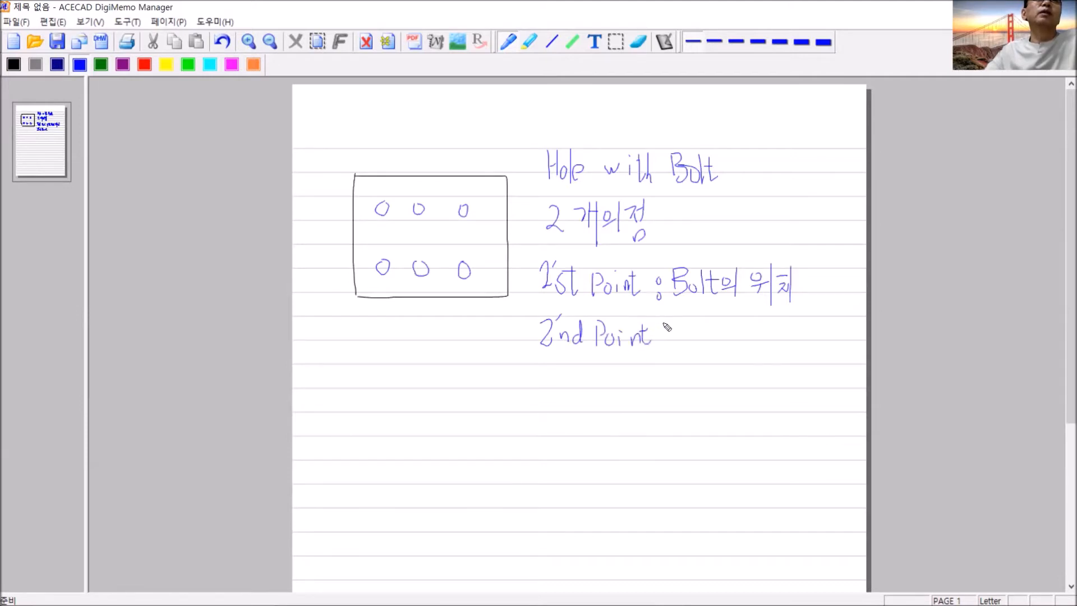
pyautogui.click(664, 343)
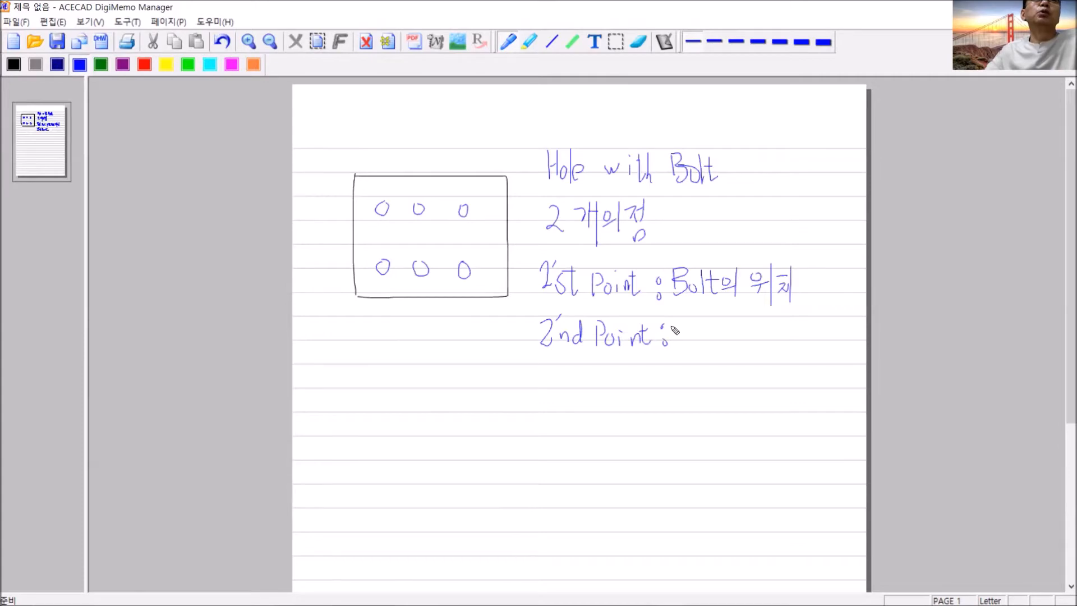
pyautogui.moveTo(686, 328)
pyautogui.mouseDown()
pyautogui.moveTo(687, 353)
pyautogui.moveTo(716, 352)
pyautogui.moveTo(733, 337)
pyautogui.mouseUp()
pyautogui.moveTo(728, 331)
pyautogui.mouseDown()
pyautogui.moveTo(730, 353)
pyautogui.moveTo(740, 333)
pyautogui.moveTo(746, 349)
pyautogui.moveTo(779, 352)
pyautogui.moveTo(799, 333)
pyautogui.mouseUp()
pyautogui.moveTo(799, 325); pyautogui.dragTo(804, 340)
pyautogui.moveTo(803, 334)
pyautogui.mouseDown()
pyautogui.moveTo(799, 341)
pyautogui.moveTo(819, 329)
pyautogui.moveTo(822, 349)
pyautogui.moveTo(825, 334)
pyautogui.moveTo(812, 354)
pyautogui.mouseUp()
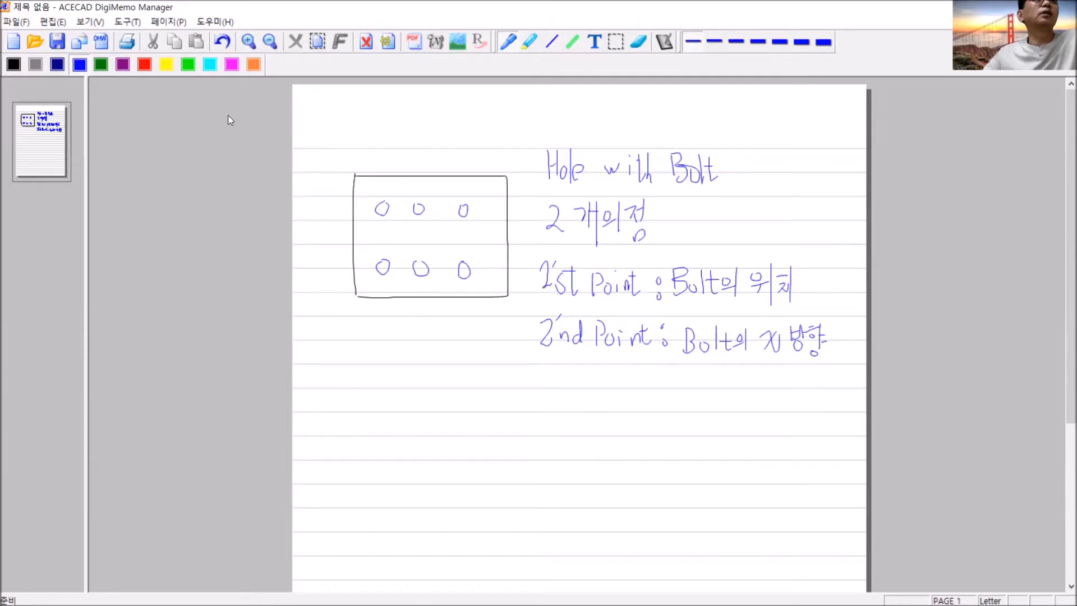
# - Mark the midpoints of the plate's two side edges with red triangles, labelling the left one "1'st" and the right one "2'nd"
pyautogui.click(145, 65)
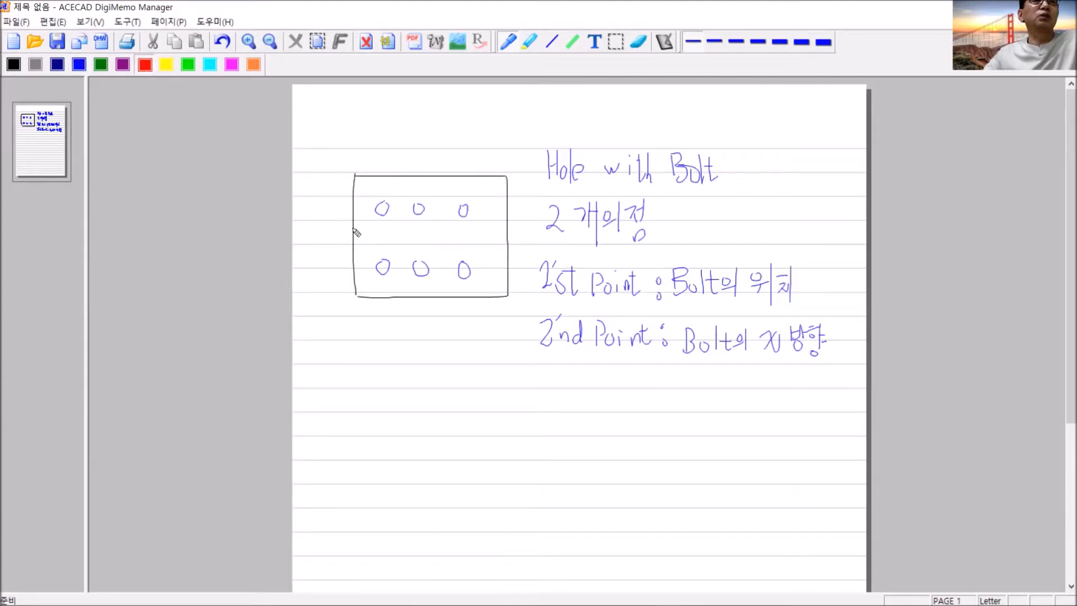
pyautogui.moveTo(353, 232)
pyautogui.mouseDown()
pyautogui.moveTo(347, 242)
pyautogui.moveTo(357, 242)
pyautogui.mouseUp()
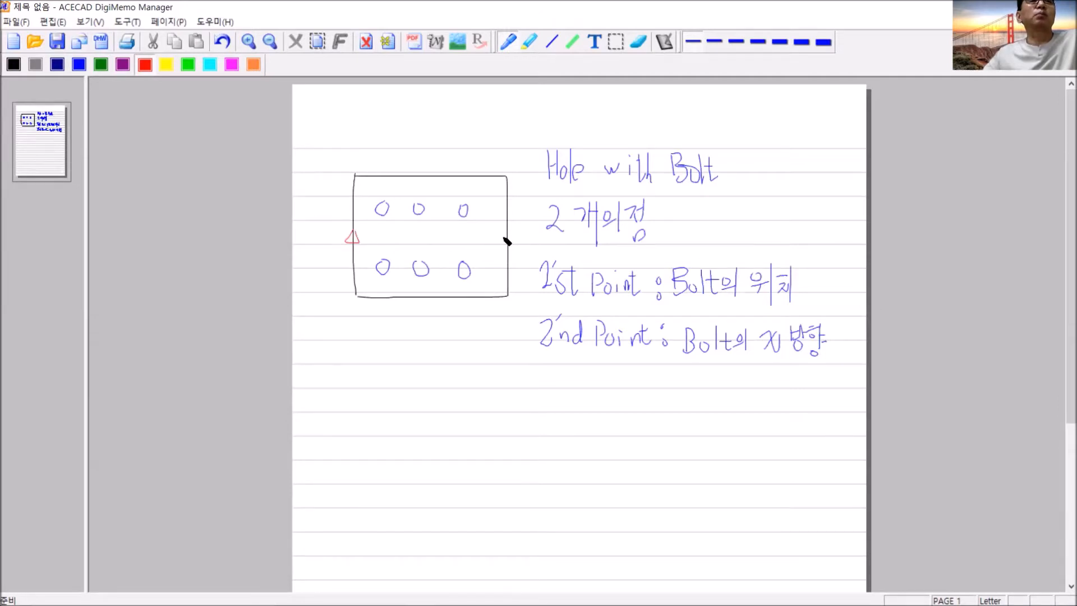
pyautogui.moveTo(509, 239)
pyautogui.mouseDown()
pyautogui.moveTo(499, 245)
pyautogui.moveTo(512, 245)
pyautogui.moveTo(505, 235)
pyautogui.mouseUp()
pyautogui.moveTo(325, 213)
pyautogui.mouseDown()
pyautogui.moveTo(324, 230)
pyautogui.moveTo(329, 212)
pyautogui.moveTo(327, 229)
pyautogui.moveTo(344, 210)
pyautogui.mouseUp()
pyautogui.moveTo(511, 216); pyautogui.dragTo(522, 222)
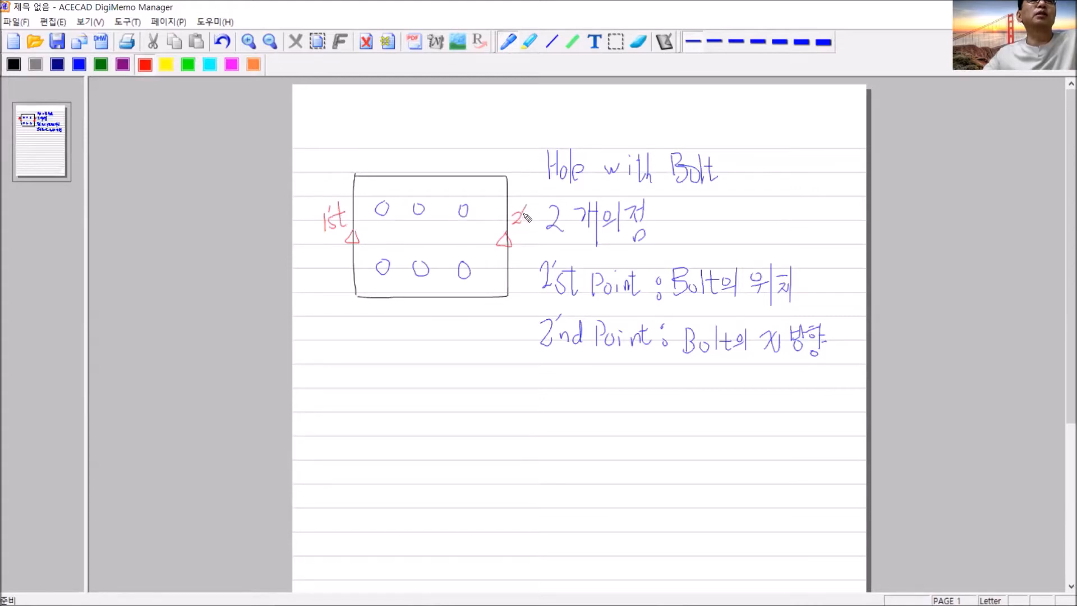
pyautogui.moveTo(540, 219); pyautogui.dragTo(536, 224)
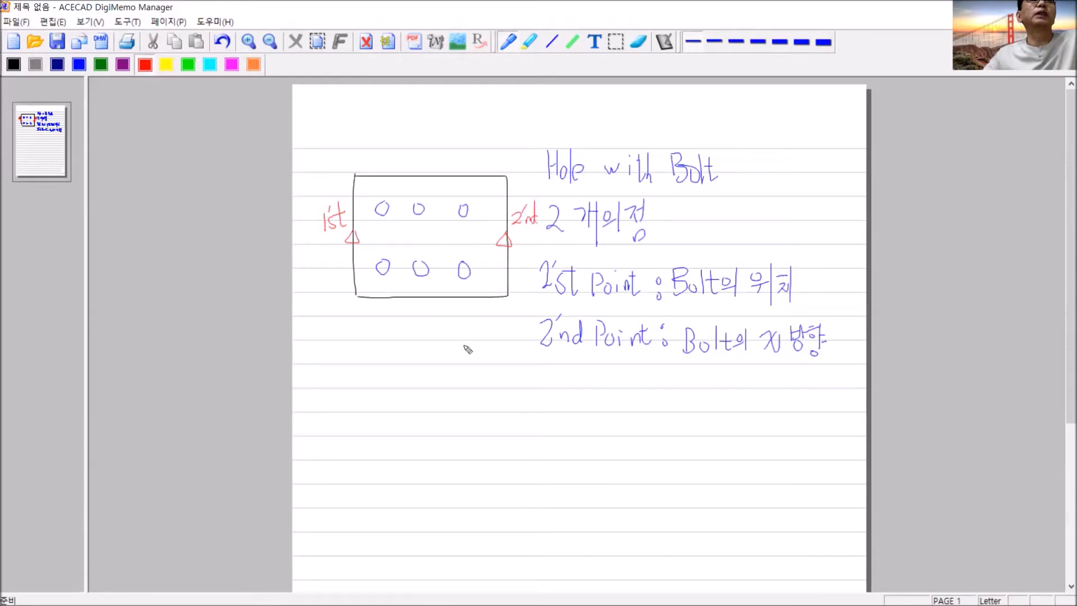
# - Draw green lines through the two rows and three columns of bolt holes
pyautogui.click(189, 65)
pyautogui.moveTo(372, 264); pyautogui.dragTo(469, 268)
pyautogui.moveTo(375, 205); pyautogui.dragTo(463, 205)
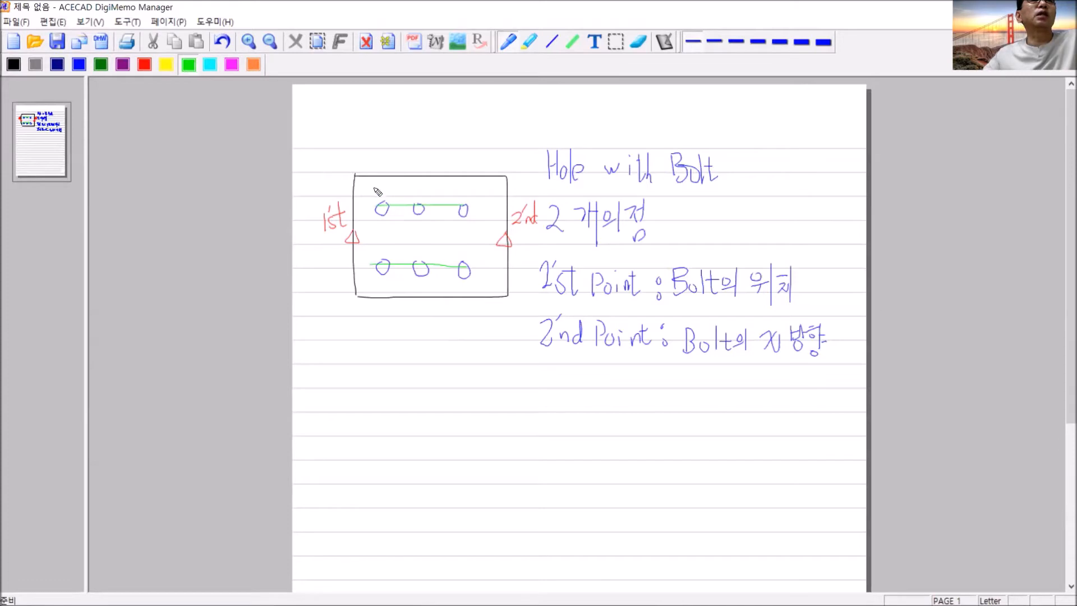
pyautogui.moveTo(382, 182); pyautogui.dragTo(386, 279)
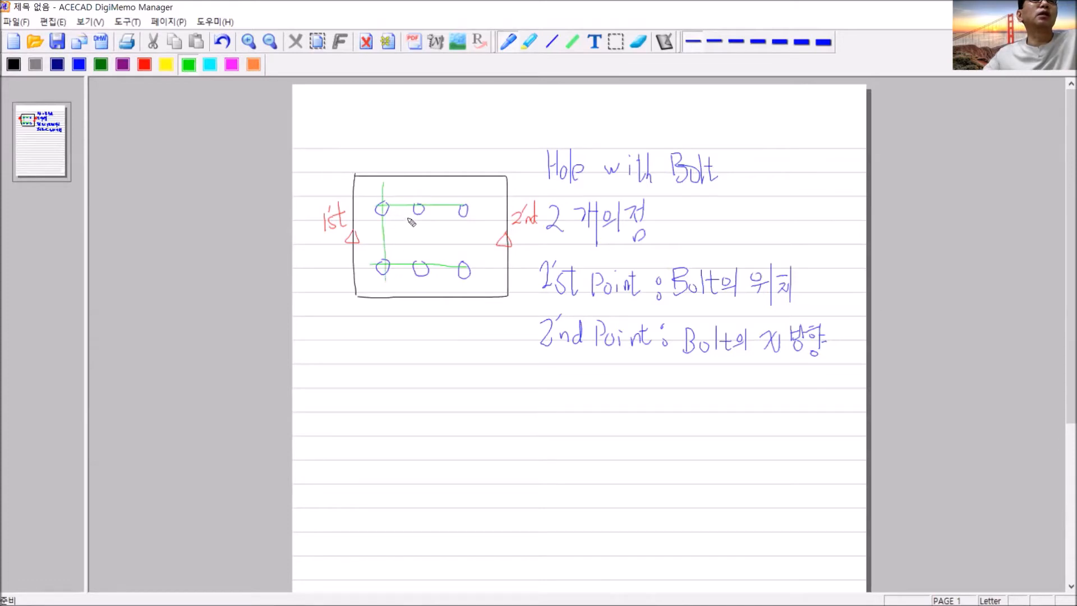
pyautogui.moveTo(415, 194); pyautogui.dragTo(425, 263)
pyautogui.moveTo(465, 195); pyautogui.dragTo(464, 279)
# - Handwrite "2행3열 배열(Array)" in green below the plate sketch
pyautogui.moveTo(368, 326)
pyautogui.mouseDown()
pyautogui.moveTo(361, 344)
pyautogui.moveTo(411, 326)
pyautogui.mouseUp()
pyautogui.moveTo(410, 316)
pyautogui.mouseDown()
pyautogui.moveTo(404, 343)
pyautogui.moveTo(431, 335)
pyautogui.moveTo(420, 352)
pyautogui.moveTo(446, 330)
pyautogui.mouseUp()
pyautogui.moveTo(440, 337); pyautogui.dragTo(454, 357)
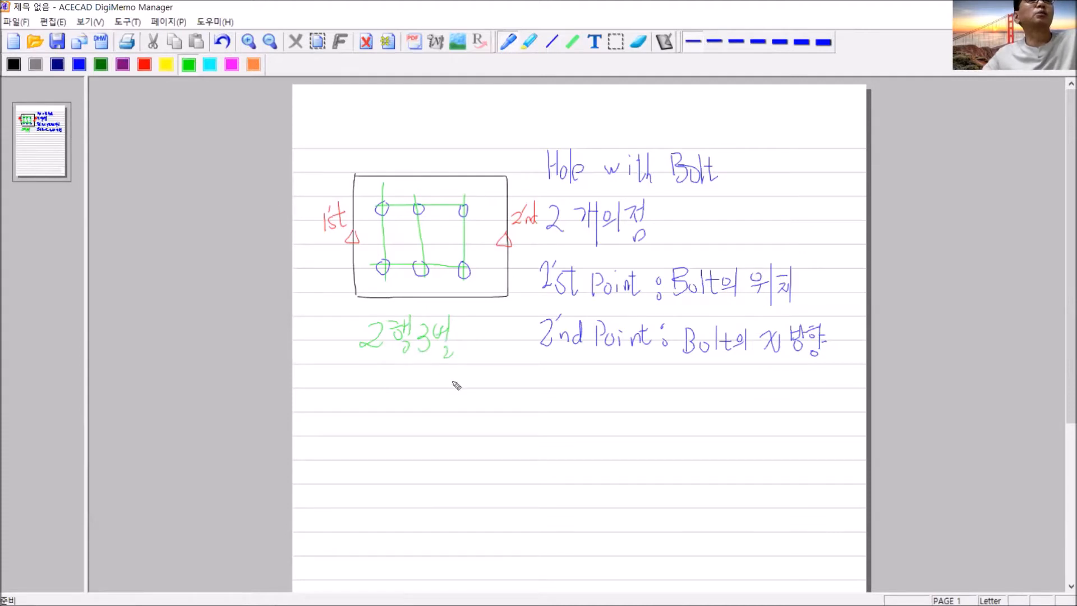
pyautogui.moveTo(391, 370)
pyautogui.mouseDown()
pyautogui.moveTo(391, 382)
pyautogui.moveTo(400, 374)
pyautogui.moveTo(417, 394)
pyautogui.moveTo(426, 396)
pyautogui.moveTo(436, 370)
pyautogui.moveTo(435, 382)
pyautogui.mouseUp()
pyautogui.moveTo(439, 371); pyautogui.dragTo(452, 383)
pyautogui.moveTo(443, 382)
pyautogui.mouseDown()
pyautogui.moveTo(453, 394)
pyautogui.moveTo(502, 393)
pyautogui.moveTo(502, 382)
pyautogui.moveTo(506, 394)
pyautogui.moveTo(535, 376)
pyautogui.moveTo(547, 387)
pyautogui.moveTo(521, 410)
pyautogui.mouseUp()
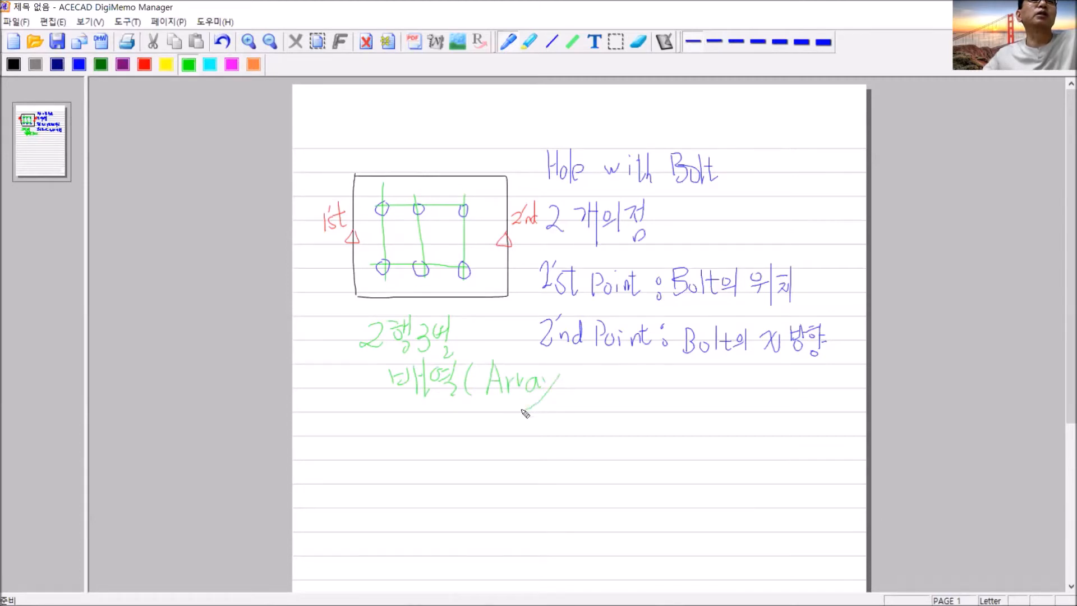
pyautogui.moveTo(567, 362); pyautogui.dragTo(571, 391)
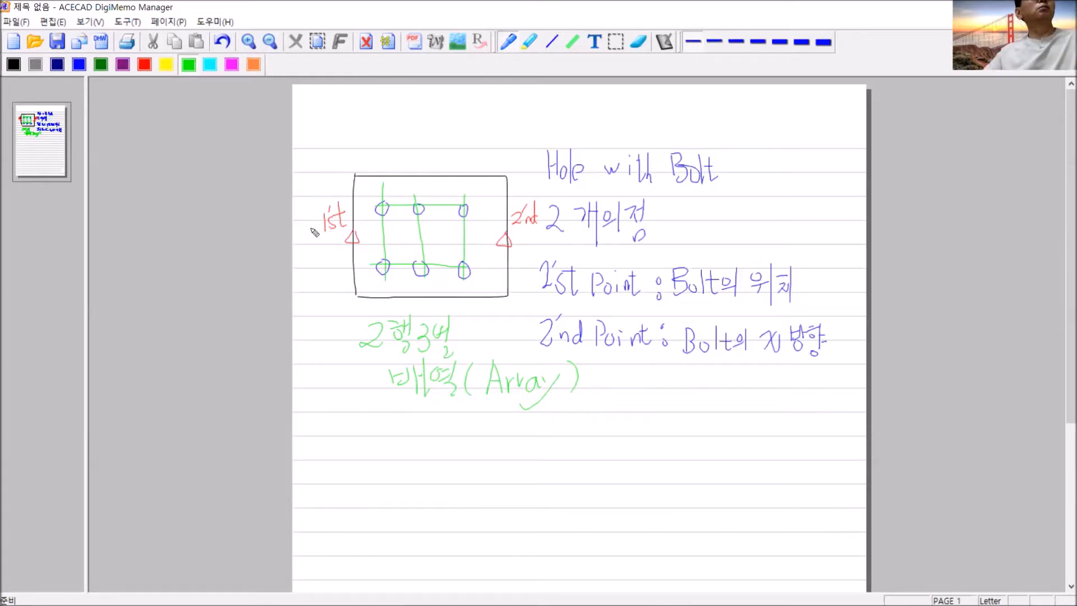
# - Circle the lower-left hole in black, draw a line along the lower row of holes, and continue in black below the array note
pyautogui.click(14, 65)
pyautogui.moveTo(385, 261); pyautogui.dragTo(453, 264)
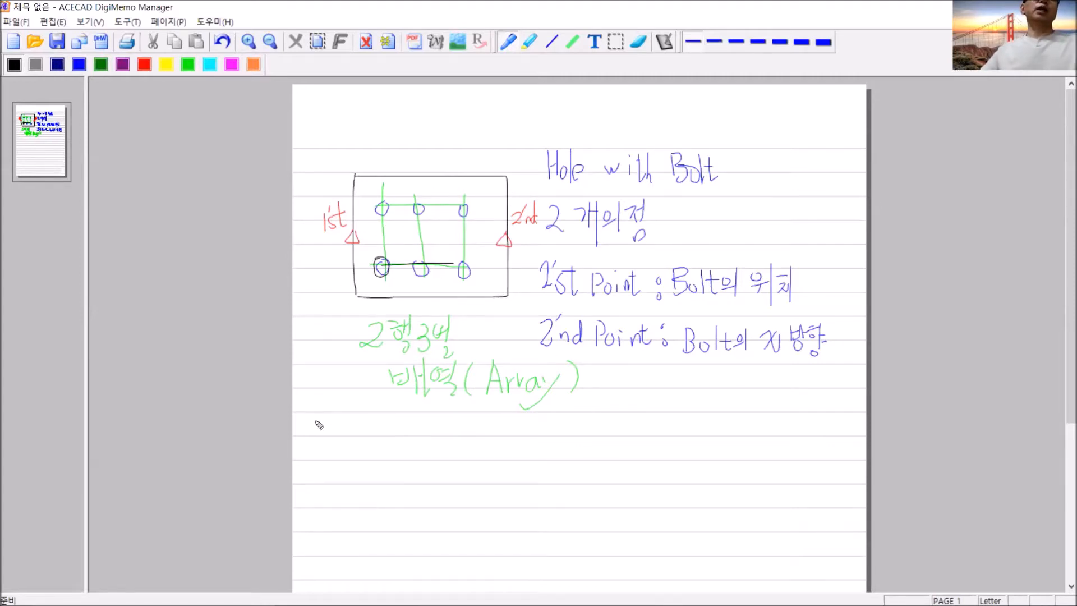
pyautogui.moveTo(317, 425); pyautogui.dragTo(841, 425)
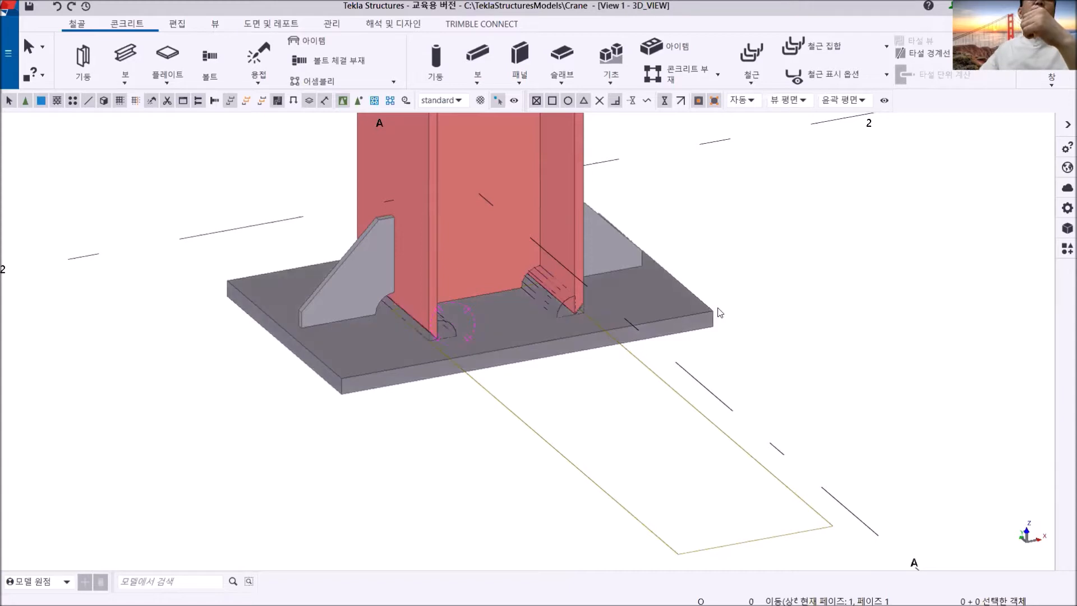
# - Switch back to Tekla Structures, open the FFL plan view and frame the column base plate at grid A-2
pyautogui.click(1052, 89)
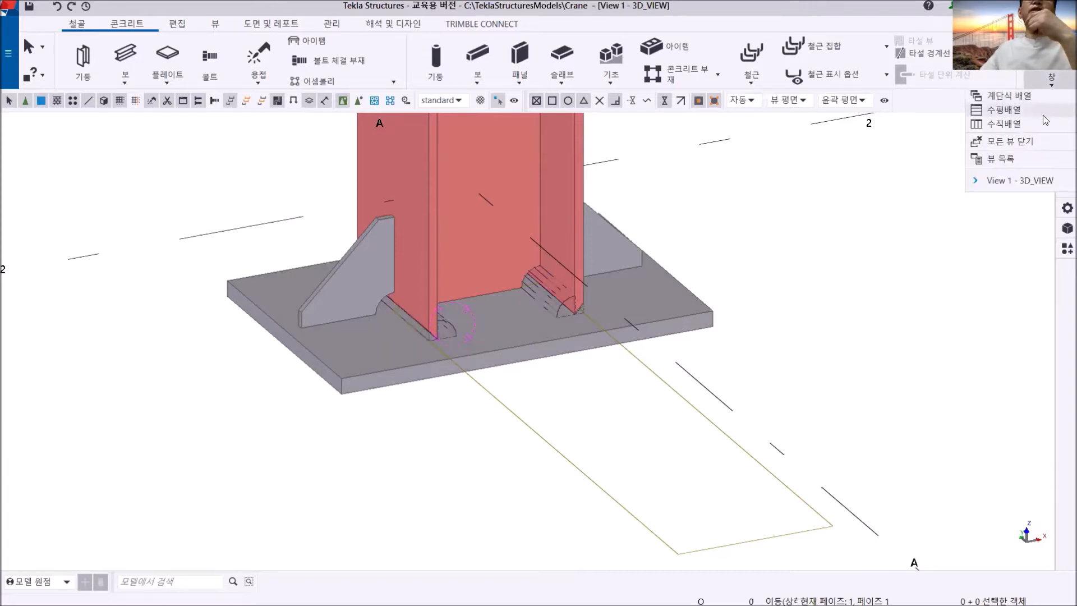
pyautogui.click(1025, 161)
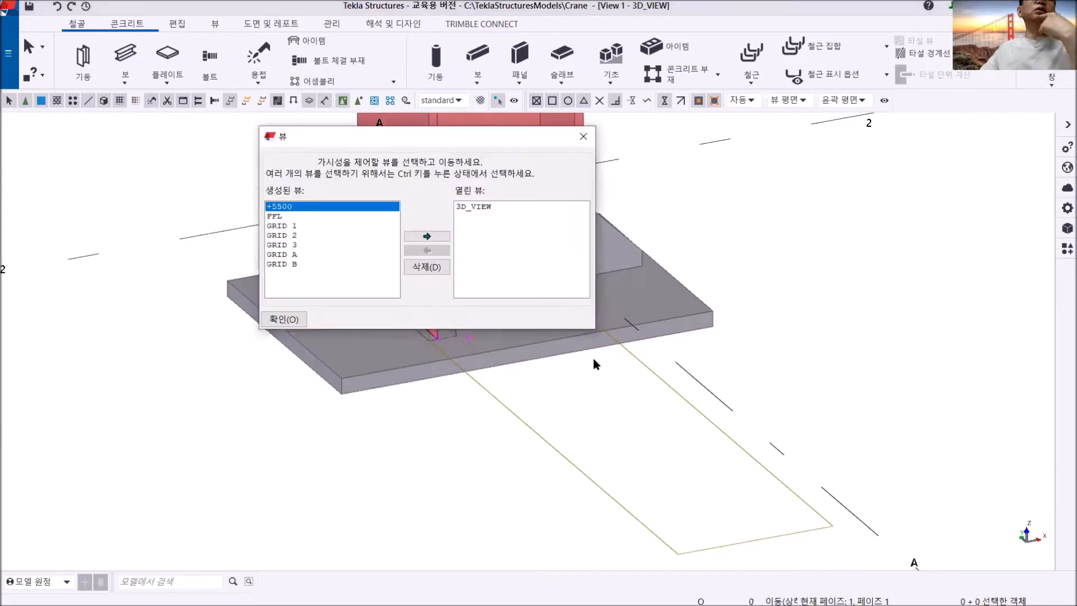
pyautogui.click(273, 217)
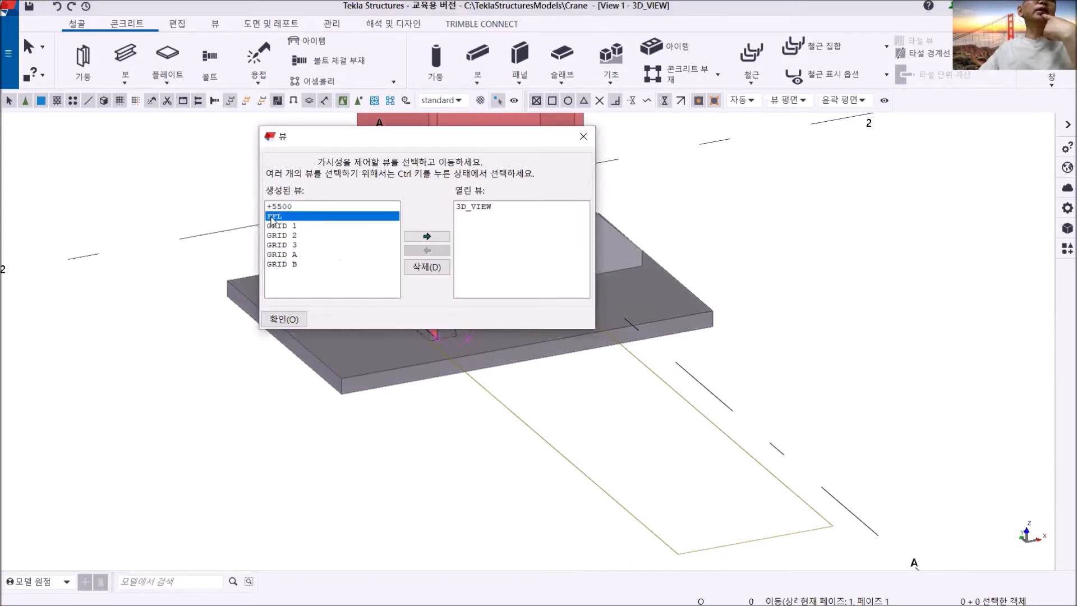
pyautogui.doubleClick(272, 219)
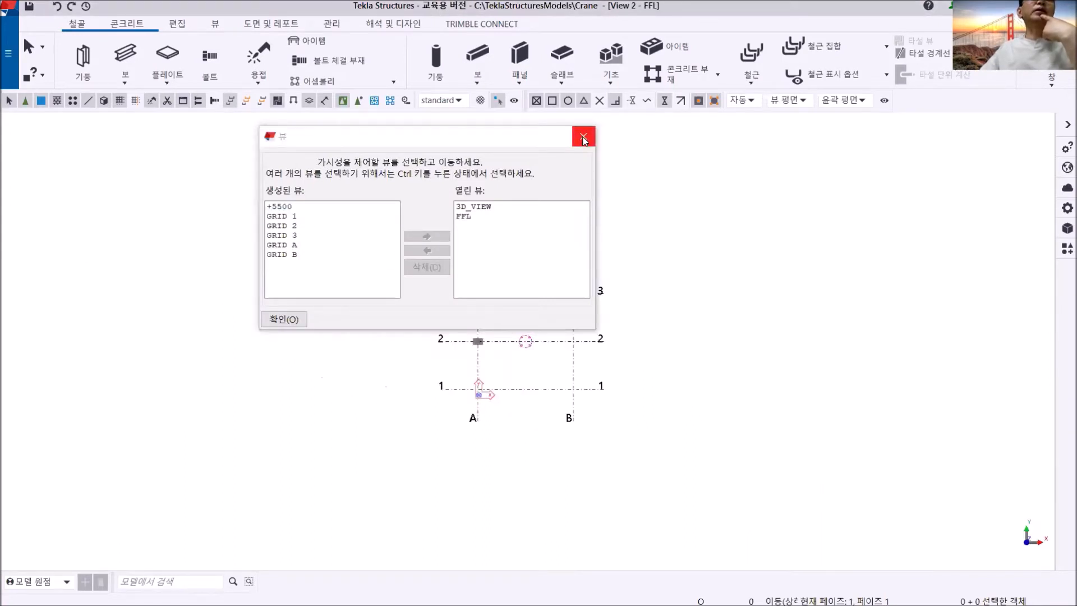
pyautogui.click(584, 138)
pyautogui.scroll(5, 404, 361)
pyautogui.moveTo(363, 304); pyautogui.dragTo(472, 353, button='middle')
pyautogui.scroll(4, 418, 354)
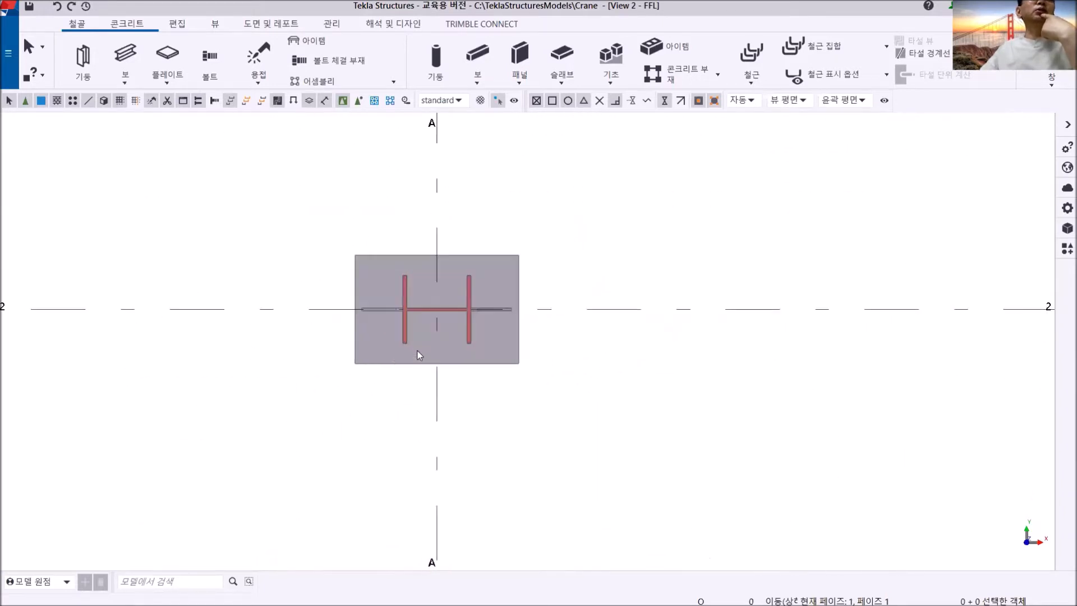
# - Switch to the PDF drawing in Acrobat Reader and enlarge the DET.# A base plate detail on page 29
pyautogui.scroll(3, 432, 347)
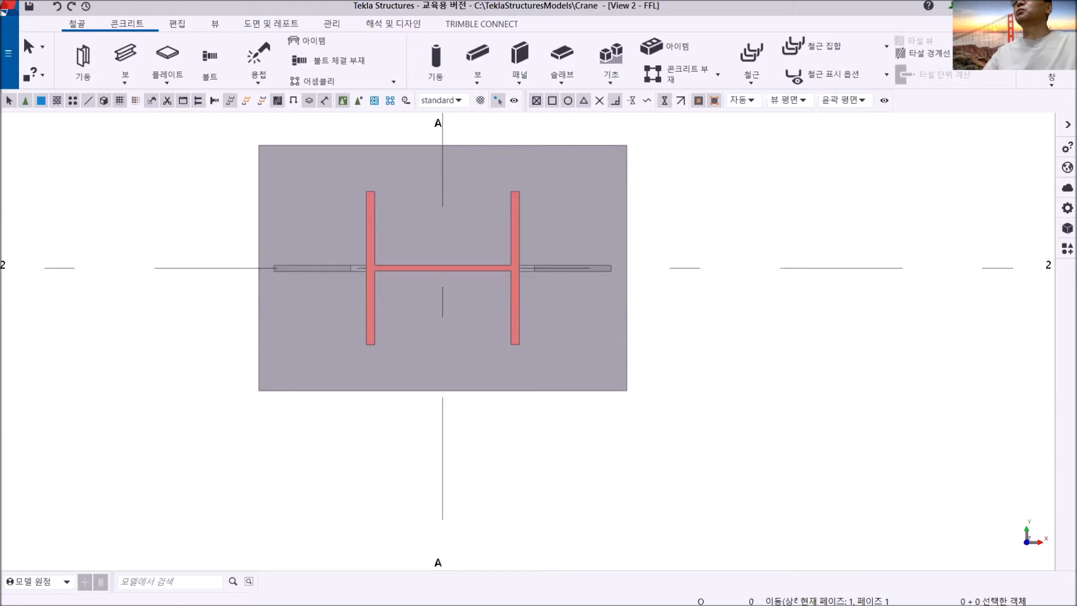
pyautogui.hotkey('alt', 'Tab')
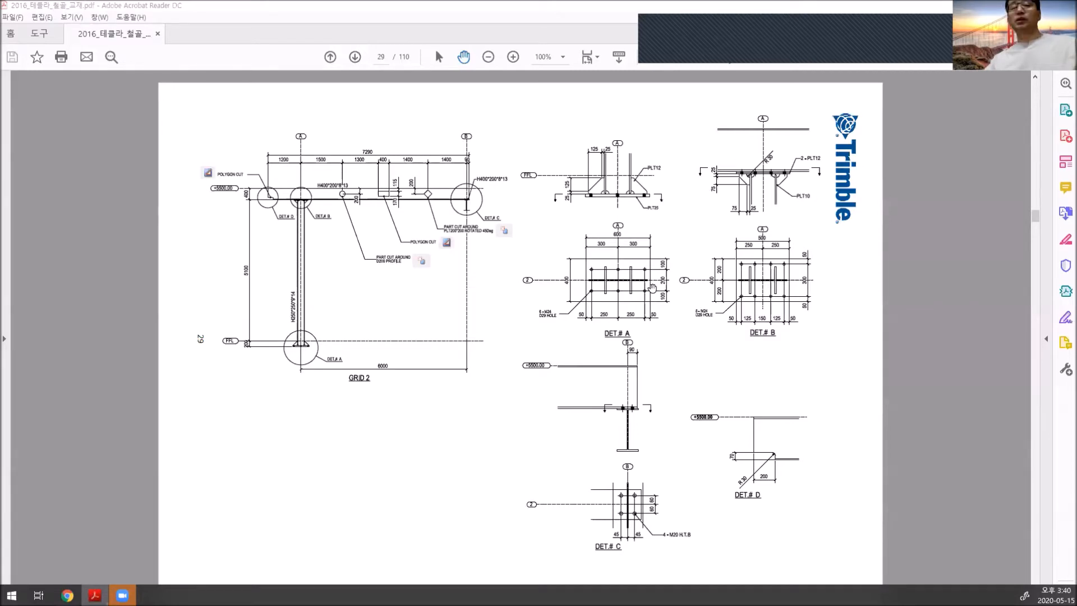
pyautogui.scroll(-1, 640, 287)
pyautogui.scroll(1, 640, 287)
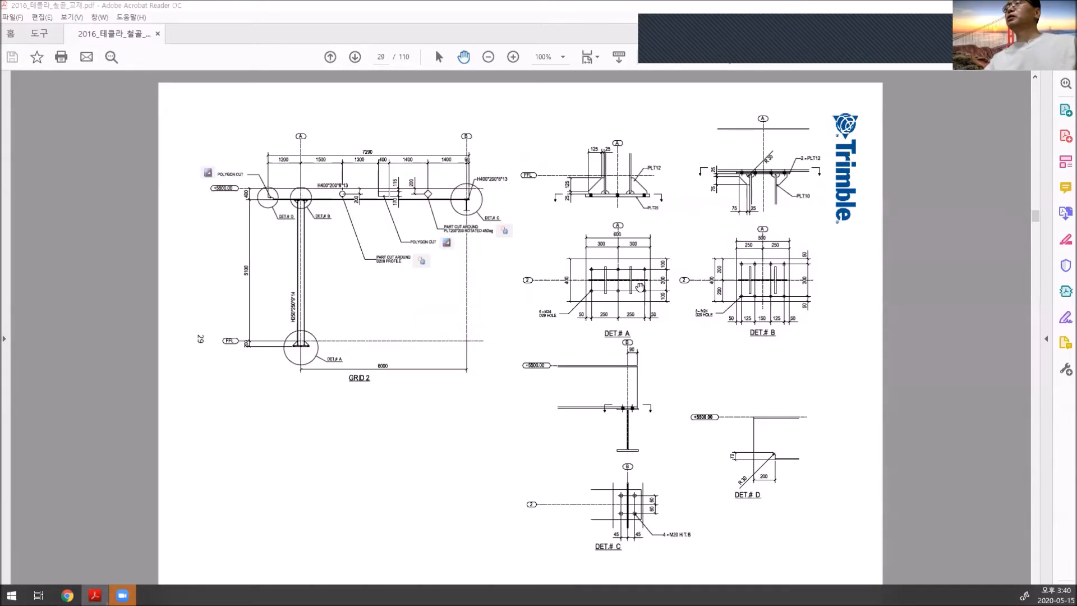
pyautogui.keyDown('ctrl'); pyautogui.scroll(5, 638, 287); pyautogui.keyUp('ctrl')
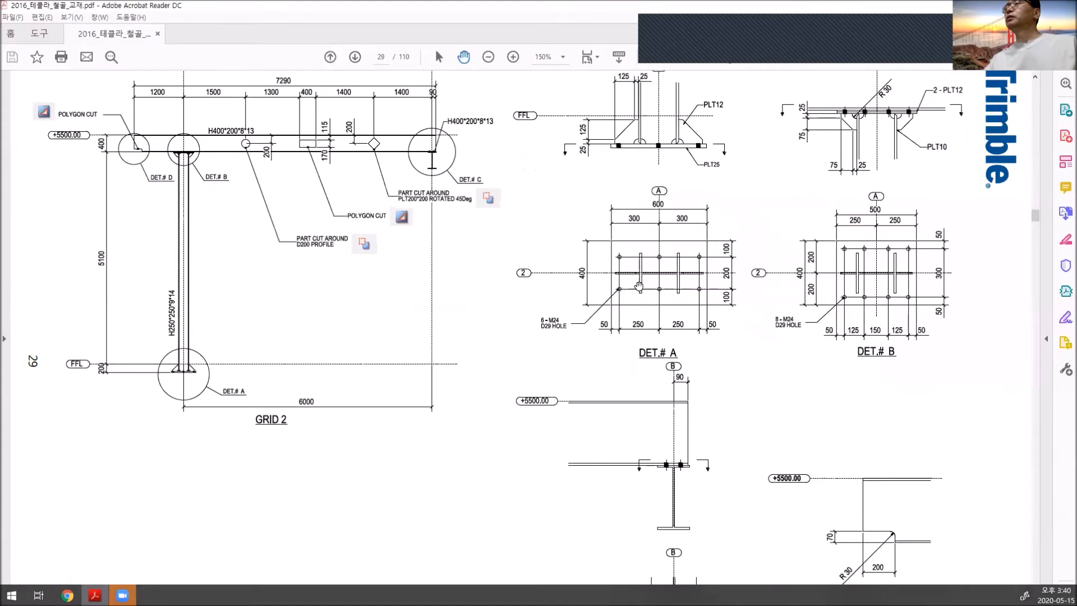
pyautogui.keyDown('ctrl'); pyautogui.scroll(-1, 639, 287); pyautogui.keyUp('ctrl')
pyautogui.moveTo(662, 287)
pyautogui.mouseDown()
pyautogui.moveTo(453, 284)
pyautogui.moveTo(453, 301)
pyautogui.mouseUp()
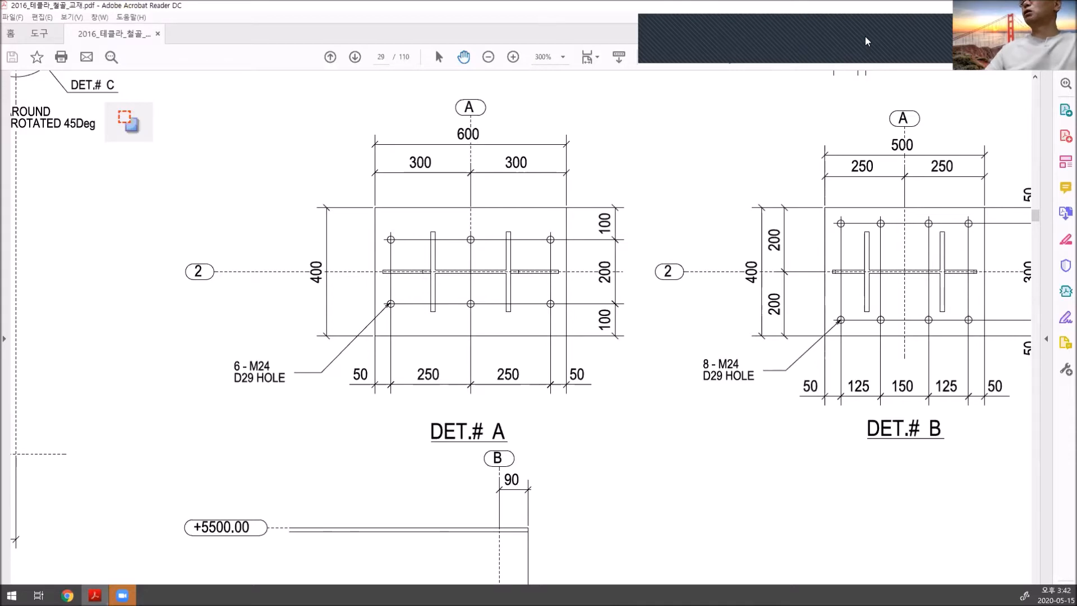
pyautogui.click(944, 54)
pyautogui.click(946, 72)
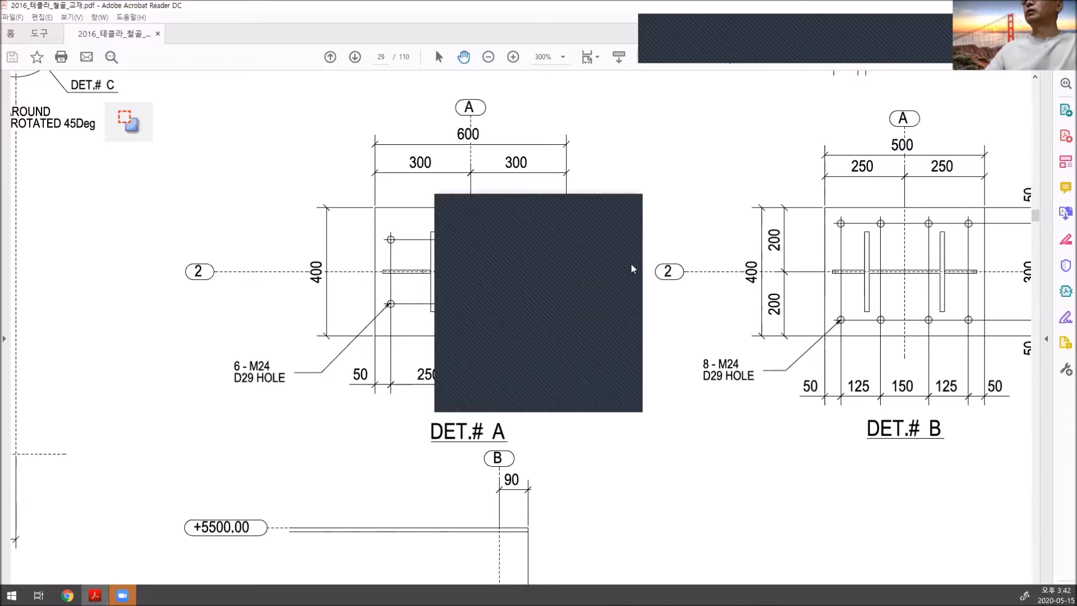
pyautogui.click(574, 201)
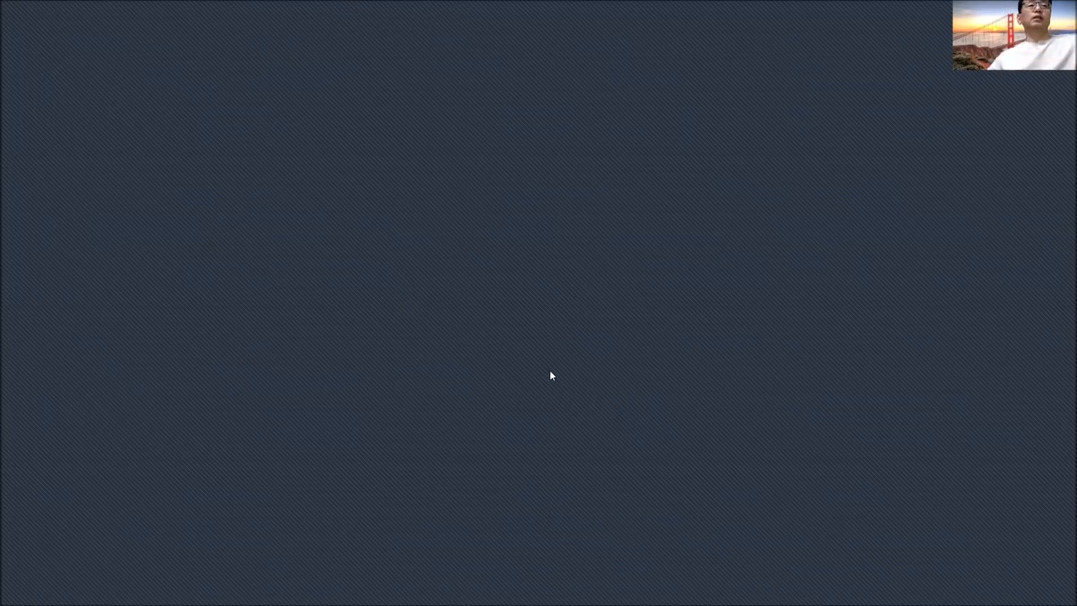
pyautogui.click(497, 238)
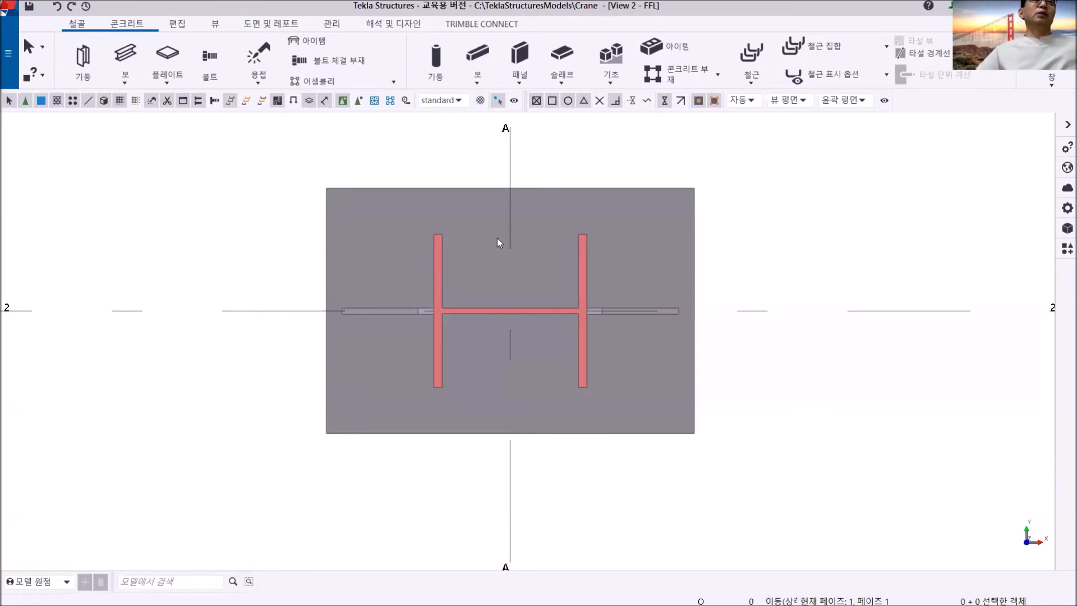
# - Start the Bolt command with its properties shown and load the "standard" bolt settings
pyautogui.click(214, 63)
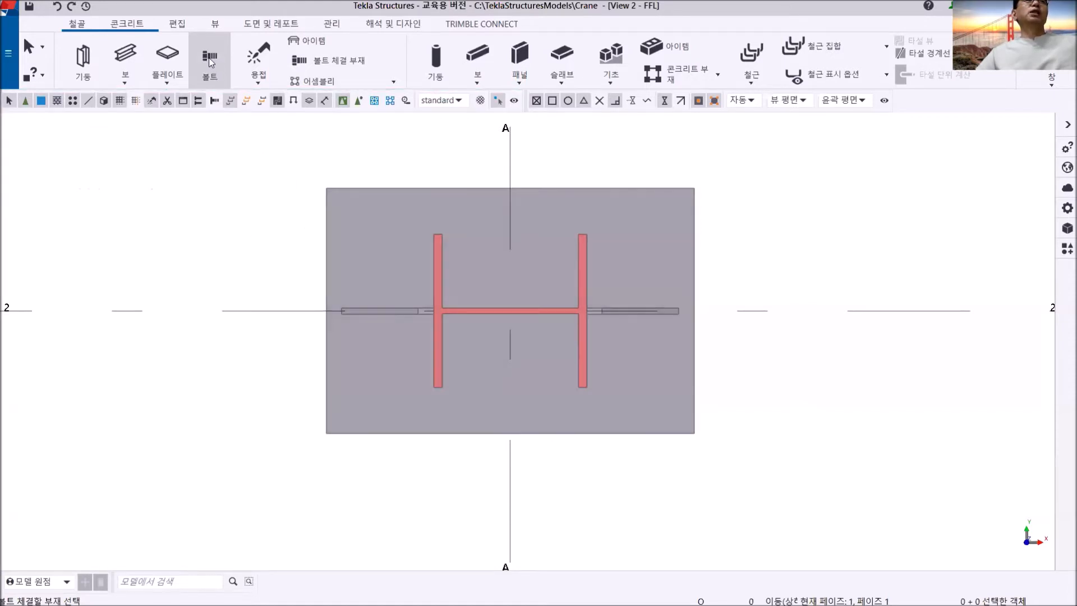
pyautogui.keyDown('shift'); pyautogui.click(208, 59); pyautogui.keyUp('shift')
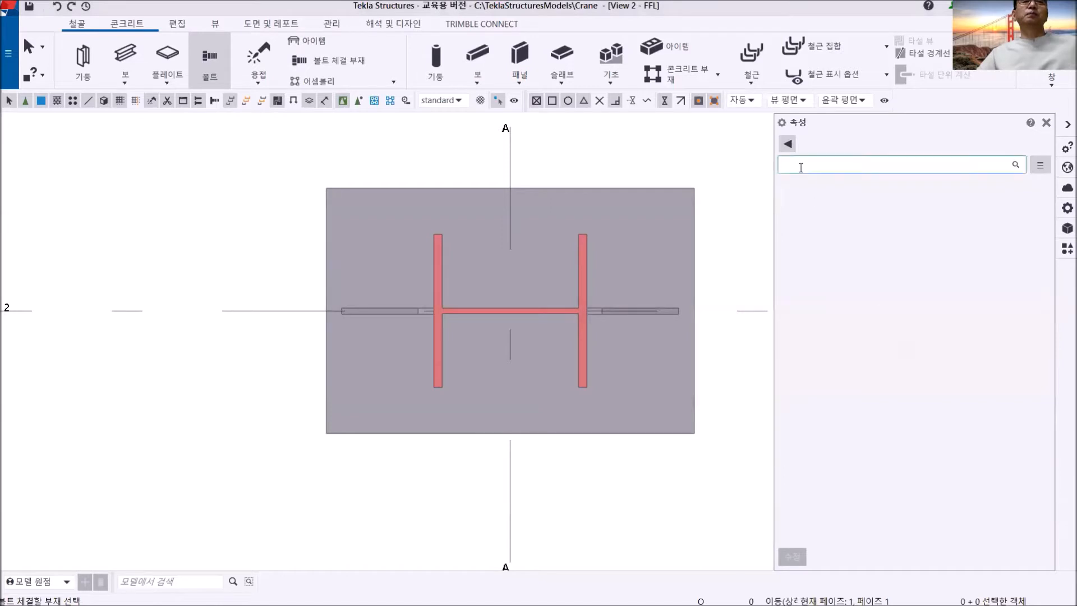
pyautogui.click(787, 145)
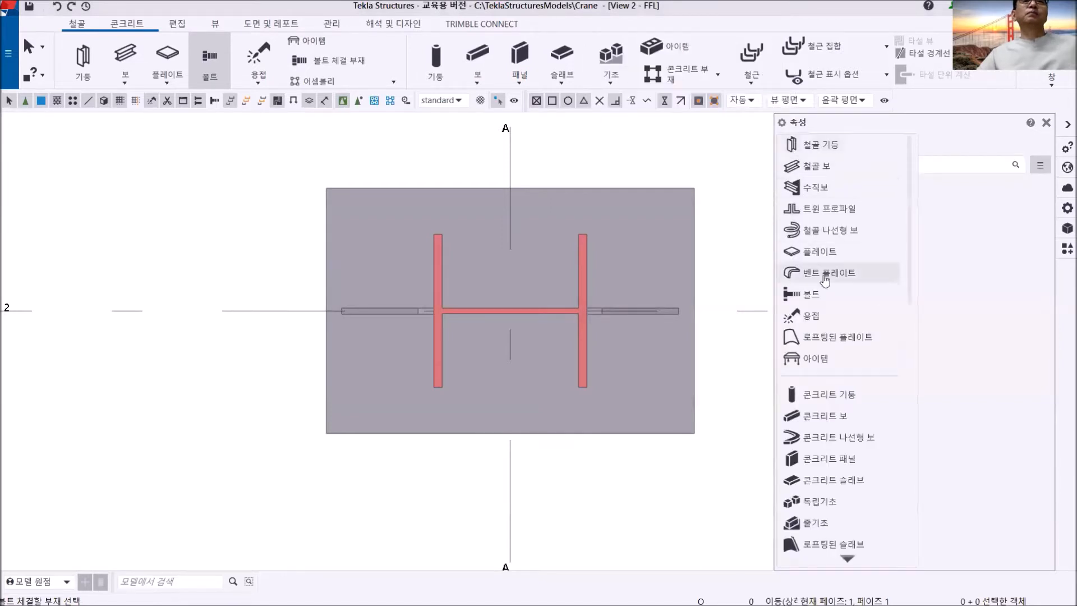
pyautogui.click(825, 294)
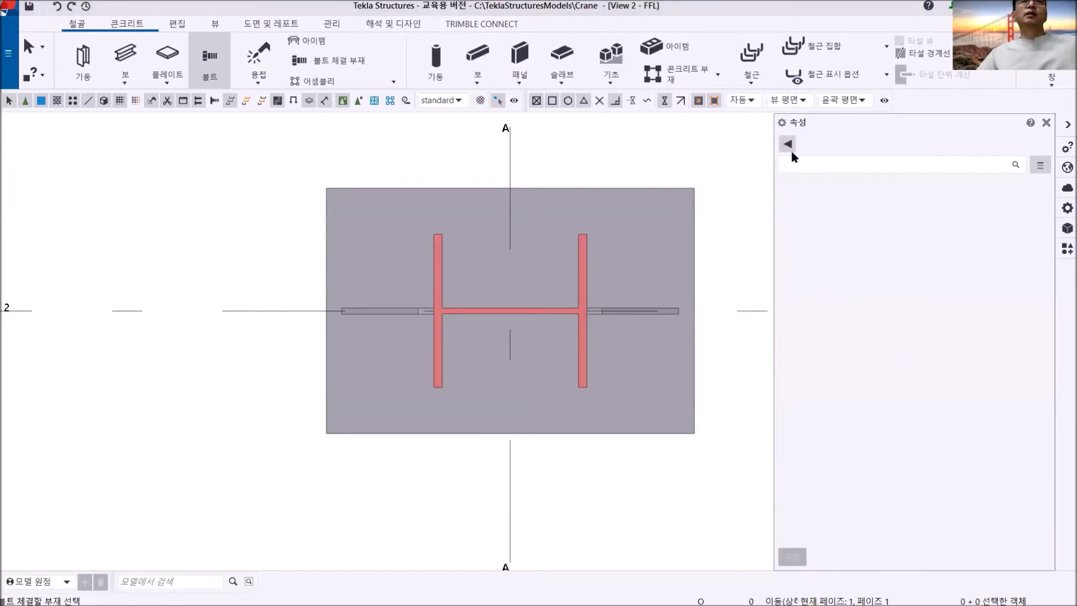
pyautogui.click(210, 59)
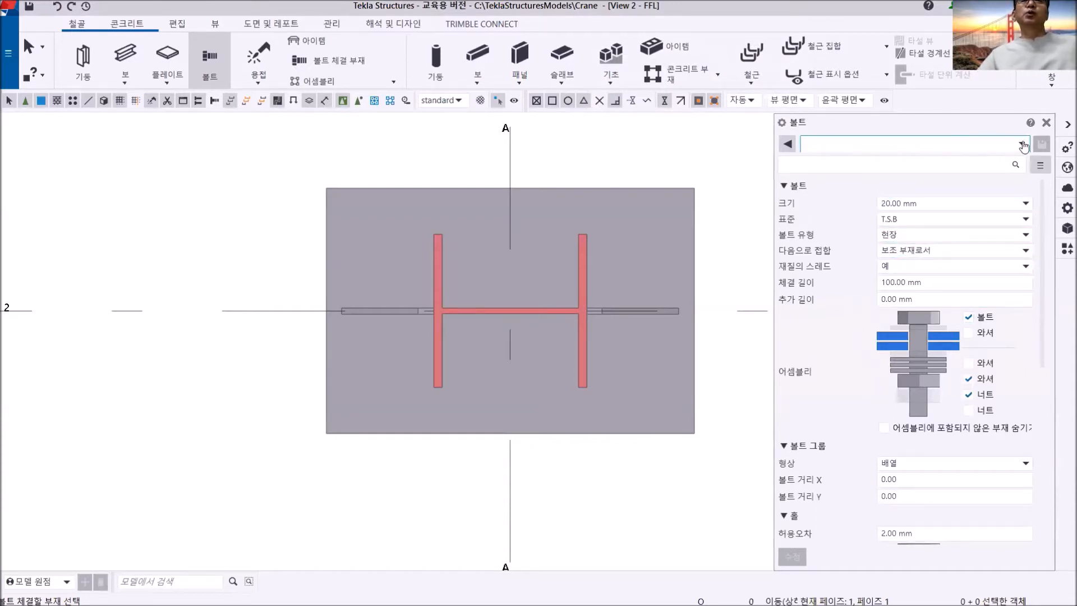
pyautogui.click(980, 145)
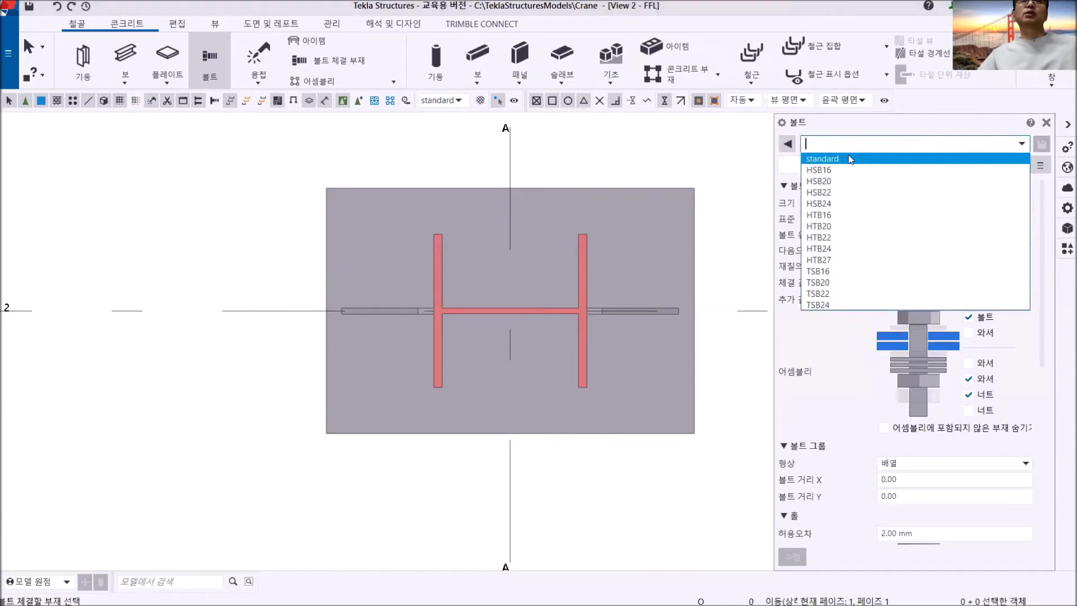
pyautogui.click(835, 159)
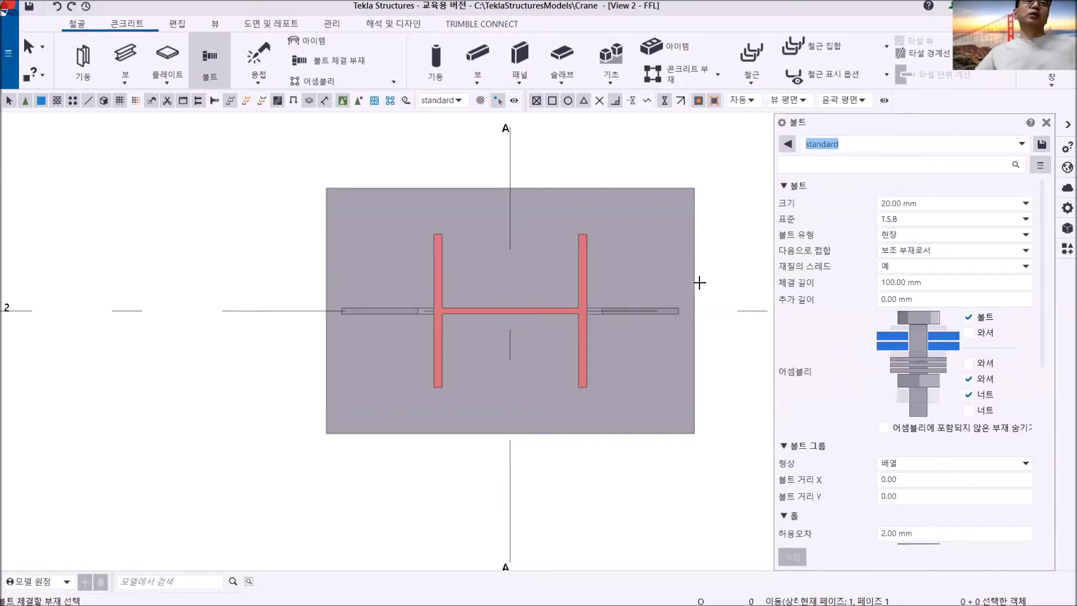
# - Bolt the base plate to itself, starting 50 mm inward from its left edge's midpoint and directed along grid line 2, and end the command
pyautogui.click(379, 225)
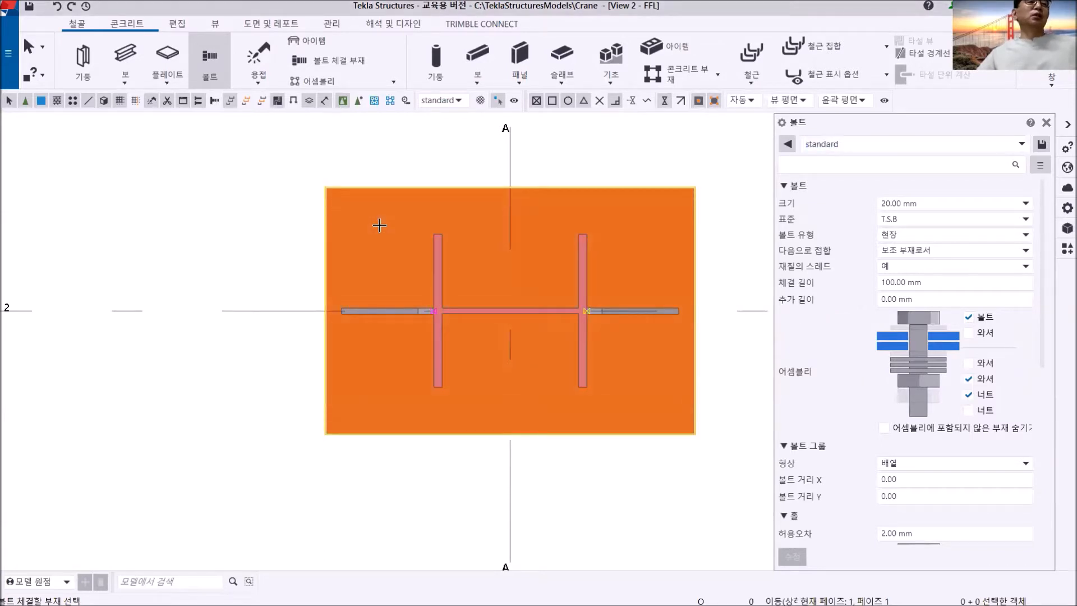
pyautogui.click(379, 225)
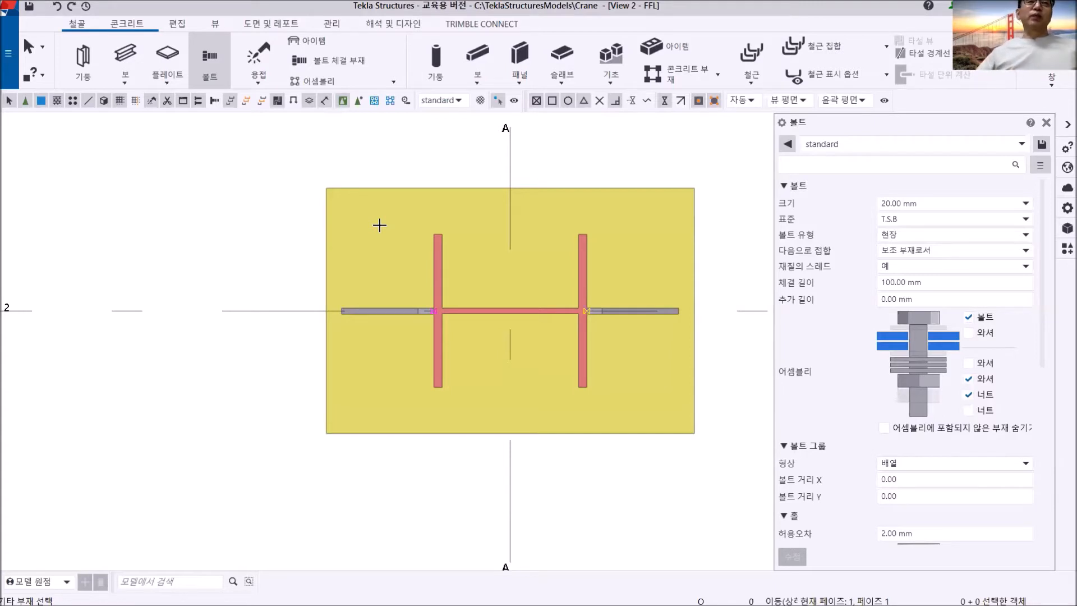
pyautogui.middleClick(380, 225)
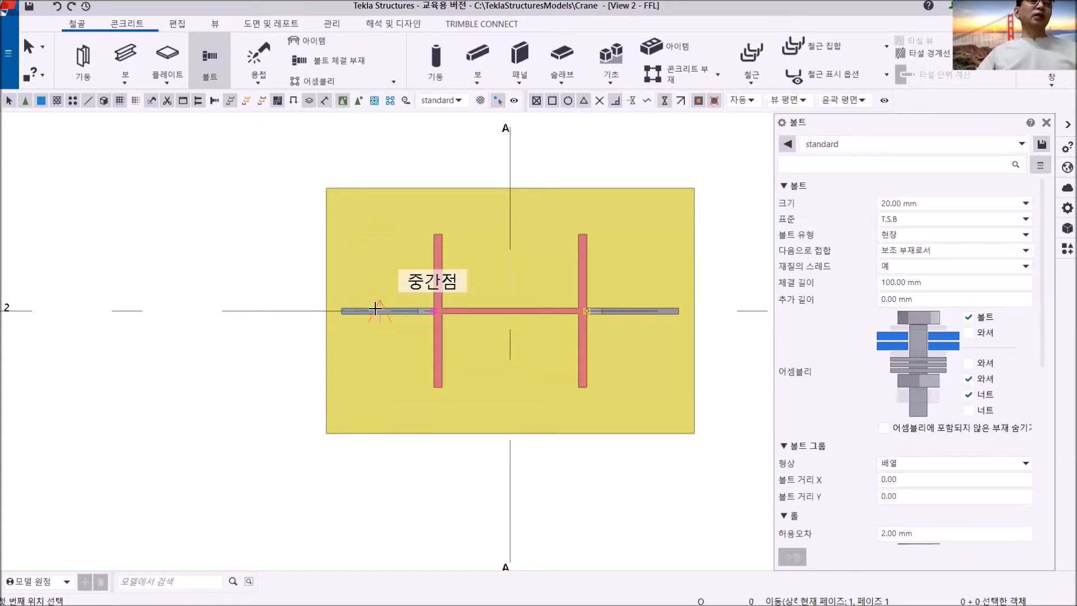
pyautogui.click(326, 308)
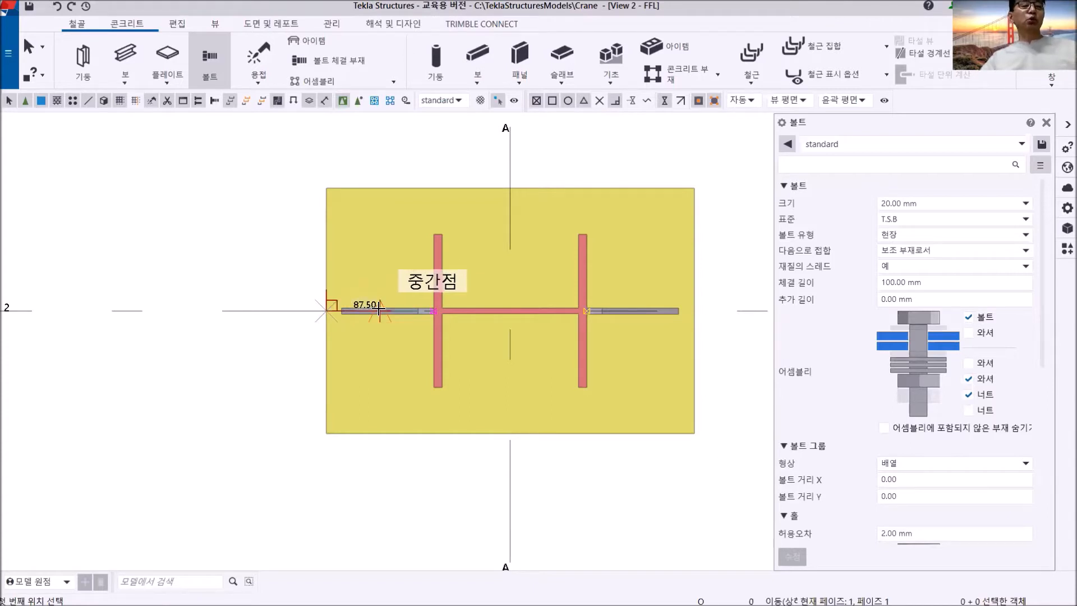
pyautogui.write('50')
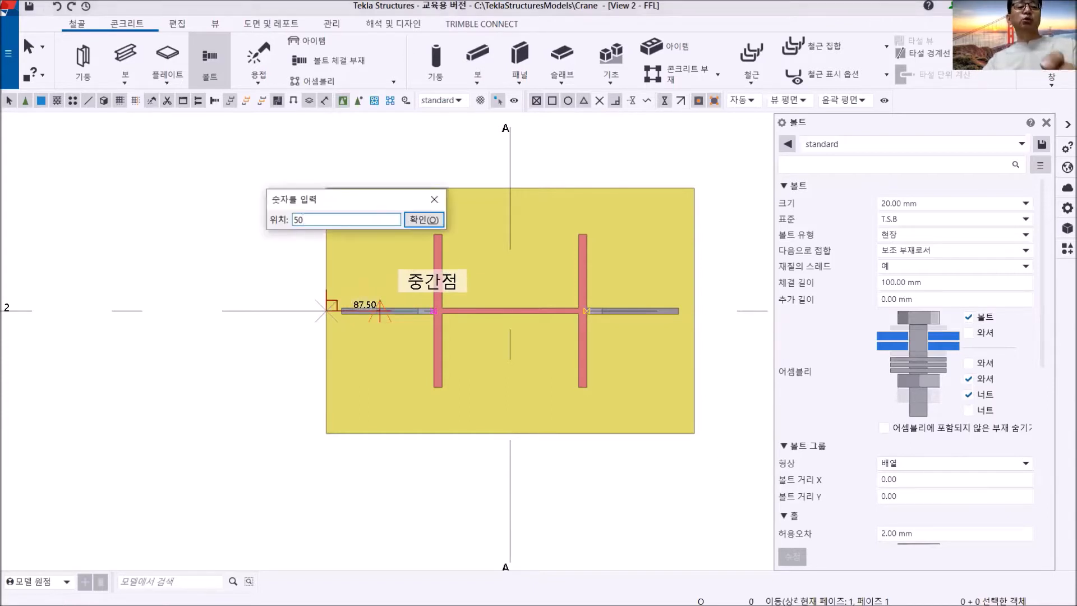
pyautogui.press('Return')
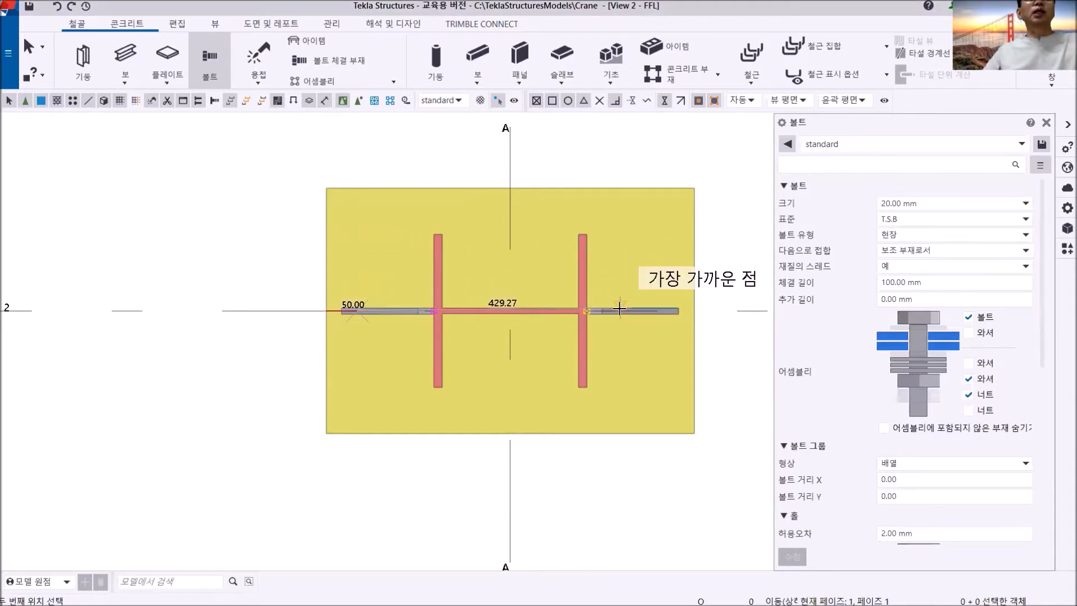
pyautogui.click(533, 315)
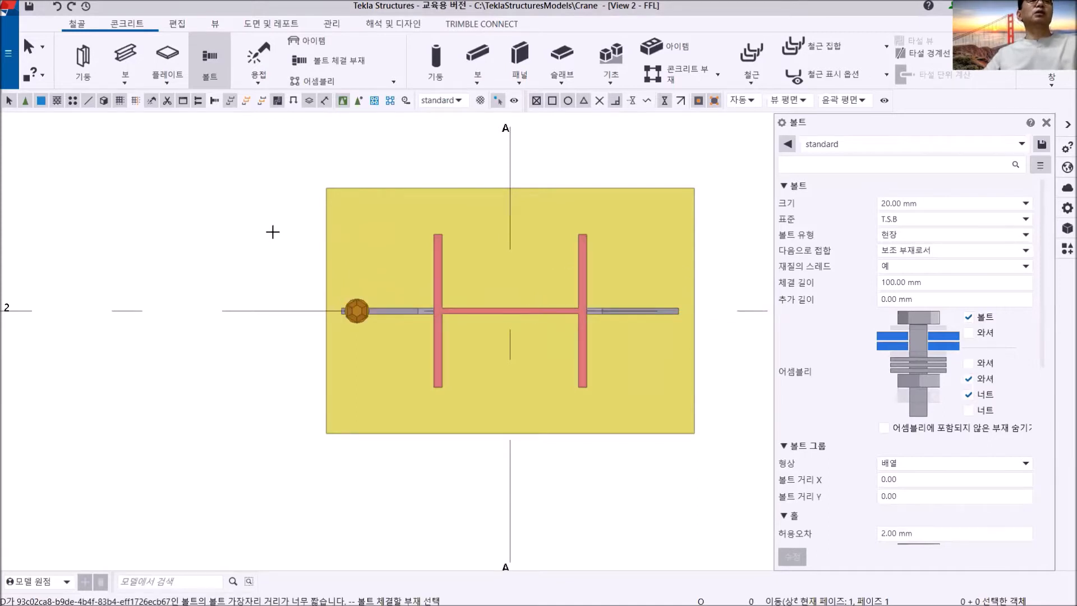
pyautogui.rightClick(240, 191)
pyautogui.click(256, 197)
# - Examine the bolt placed on the base plate and check the bolt size and spacing in the PDF's DET.# A
pyautogui.scroll(3, 356, 287)
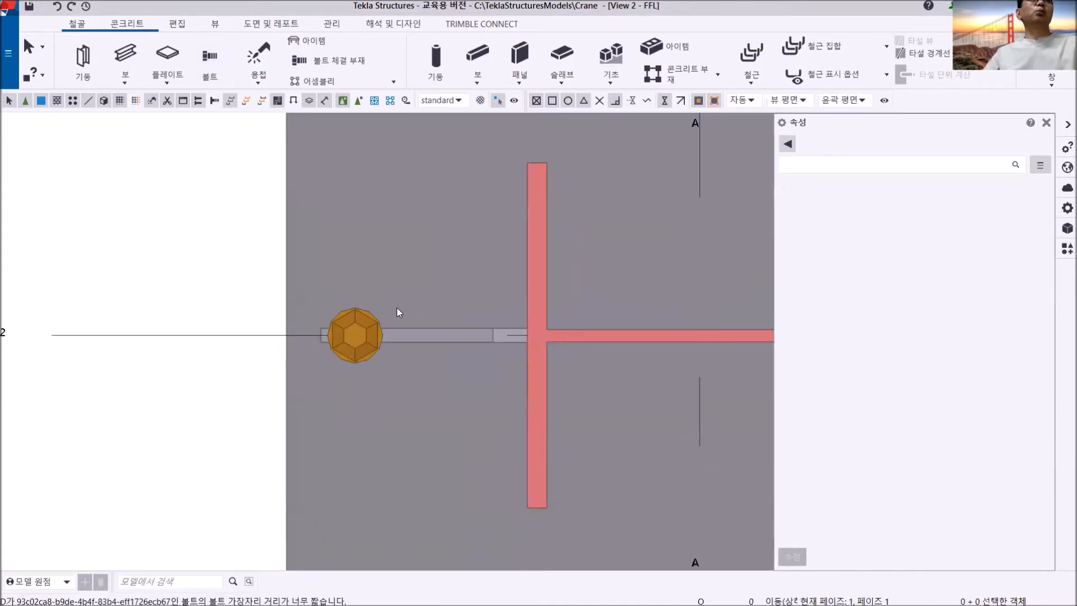
pyautogui.moveTo(399, 313); pyautogui.dragTo(244, 219, button='middle')
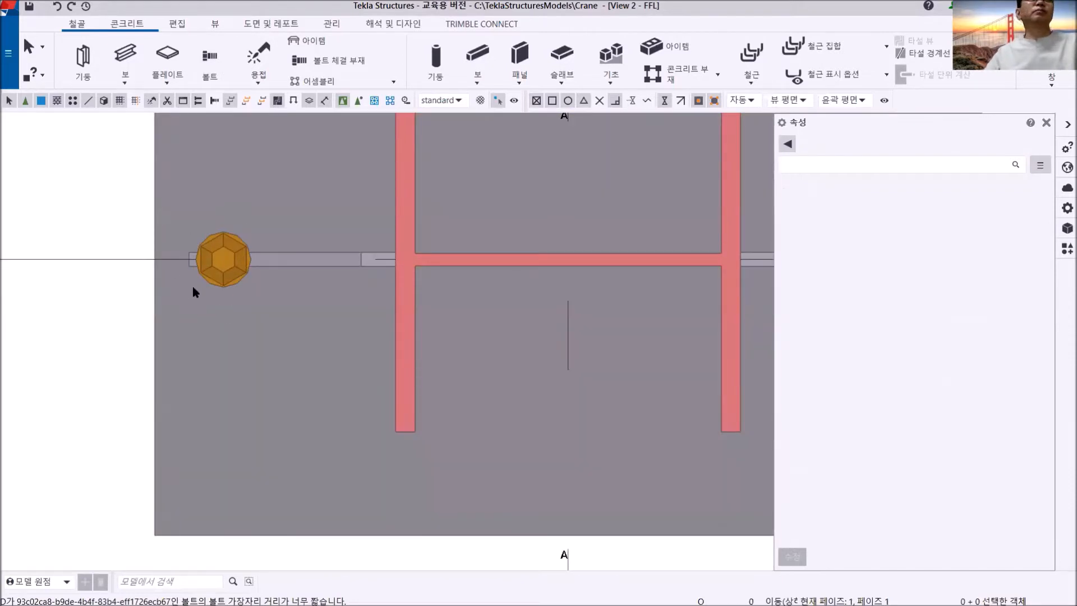
pyautogui.scroll(-3, 195, 286)
pyautogui.moveTo(261, 308); pyautogui.dragTo(357, 363, button='middle')
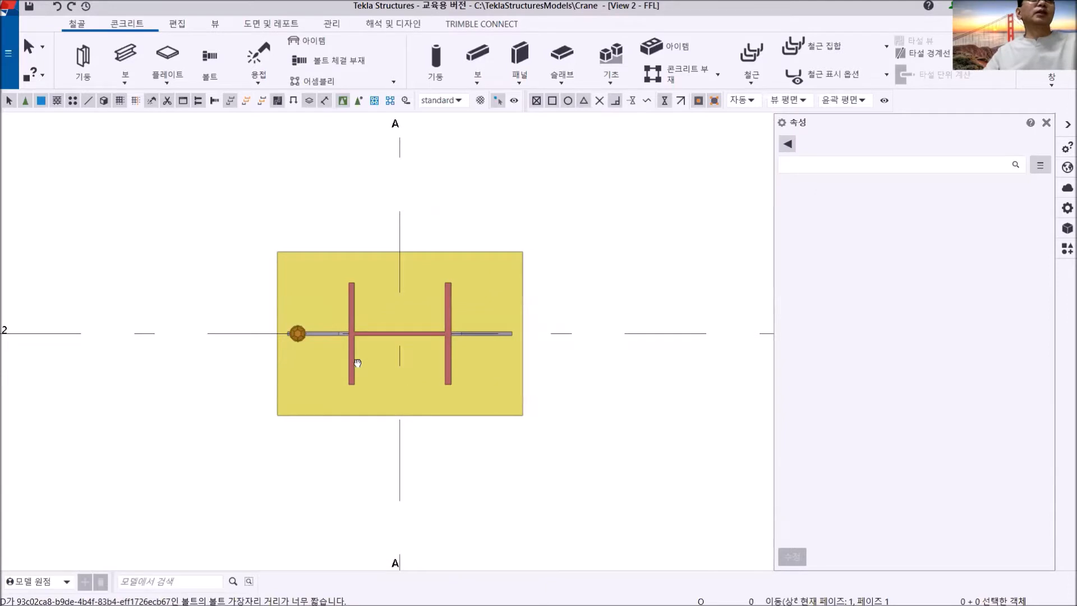
pyautogui.scroll(3, 305, 356)
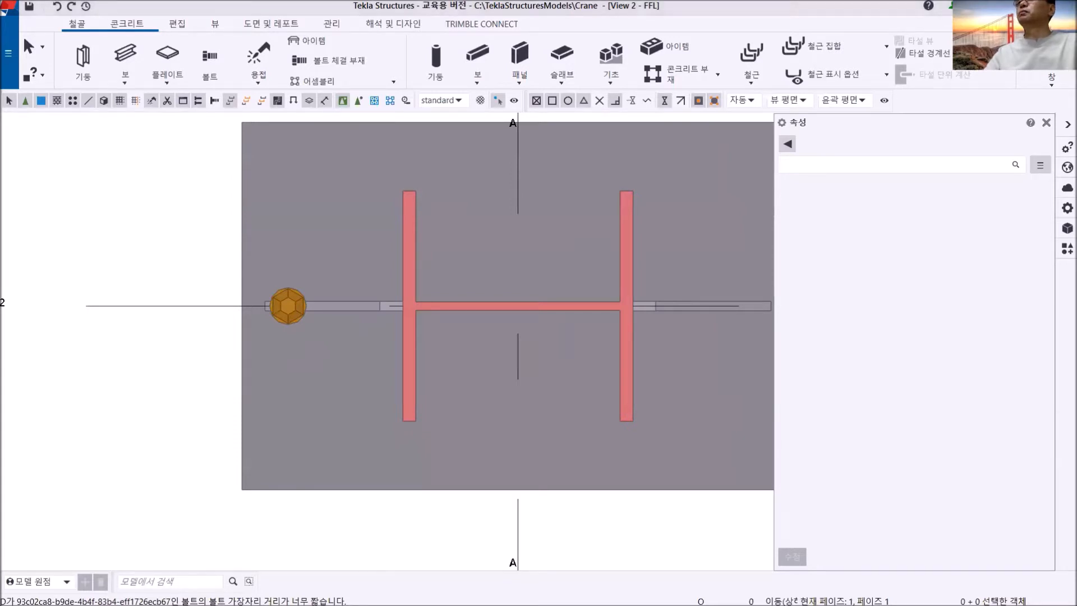
pyautogui.hotkey('alt', 'Tab')
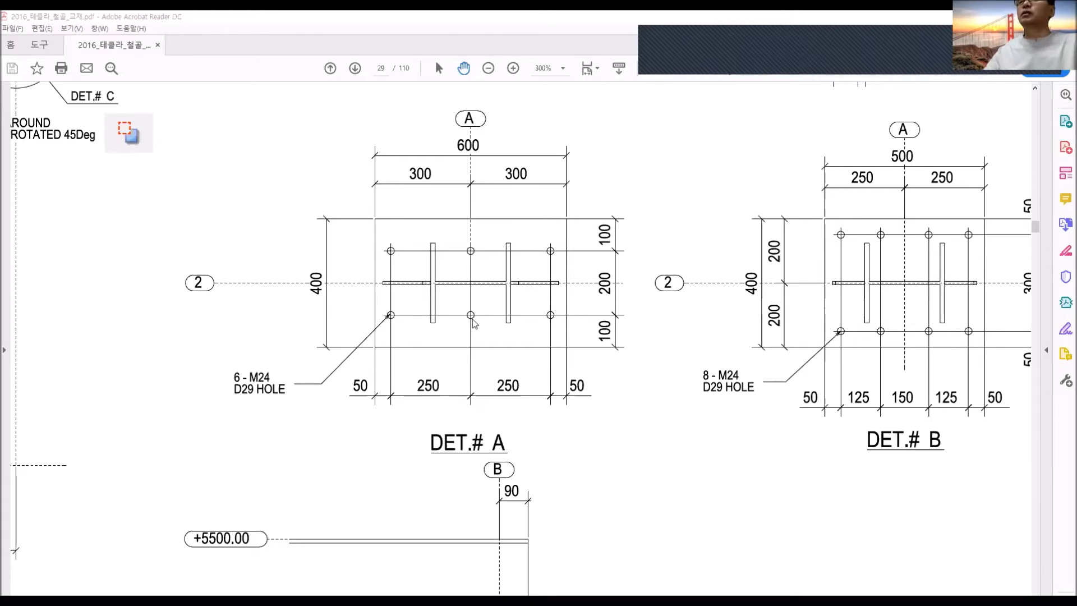
pyautogui.hotkey('alt', 'Tab')
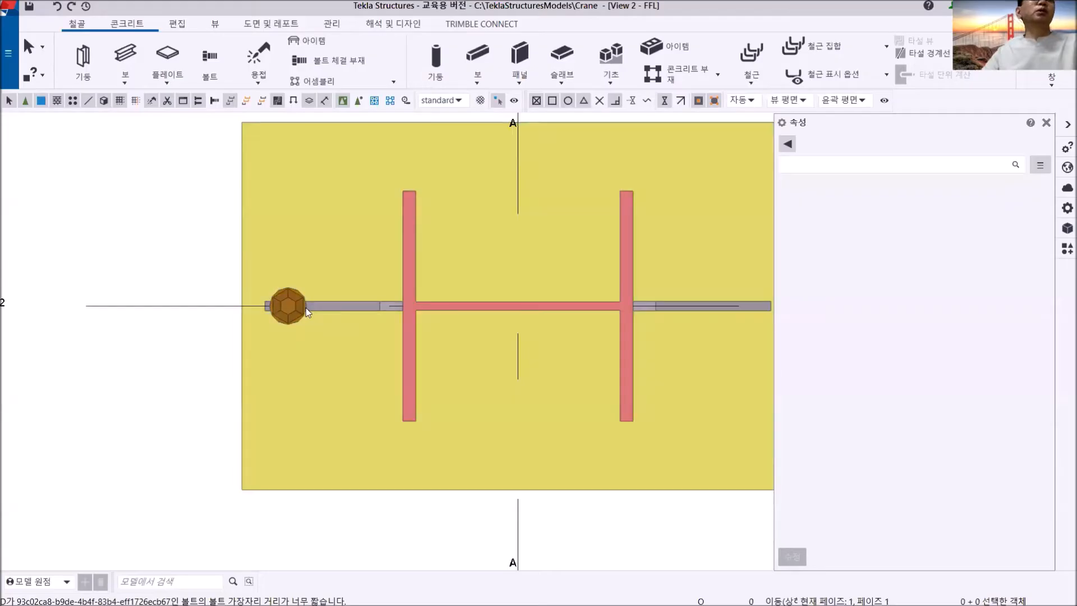
# - Set the placed bolt's size to 24 mm and its hole tolerance to 5 mm
pyautogui.click(299, 311)
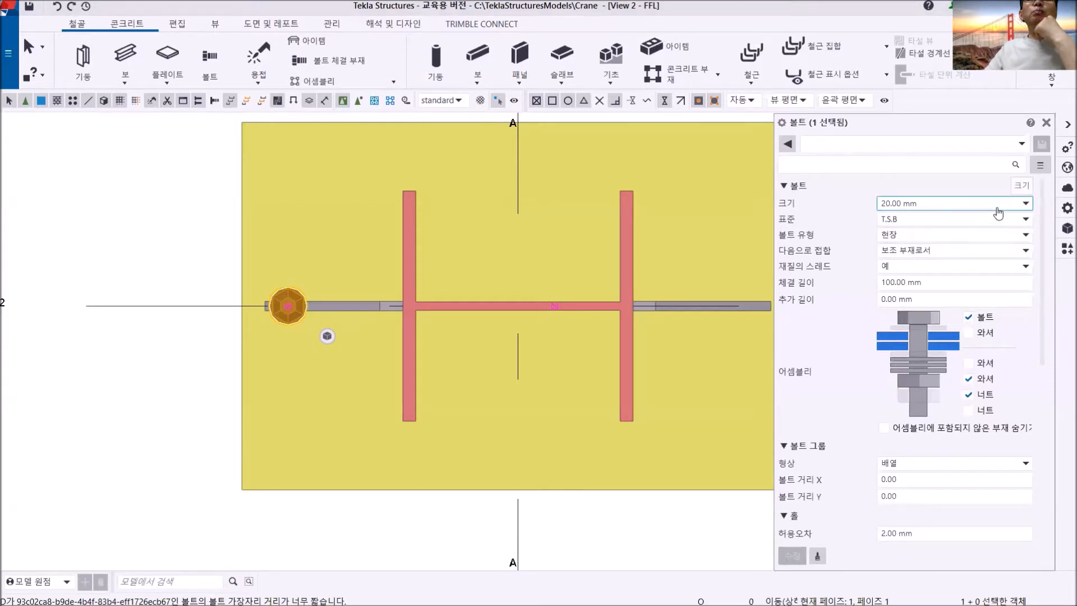
pyautogui.click(1015, 205)
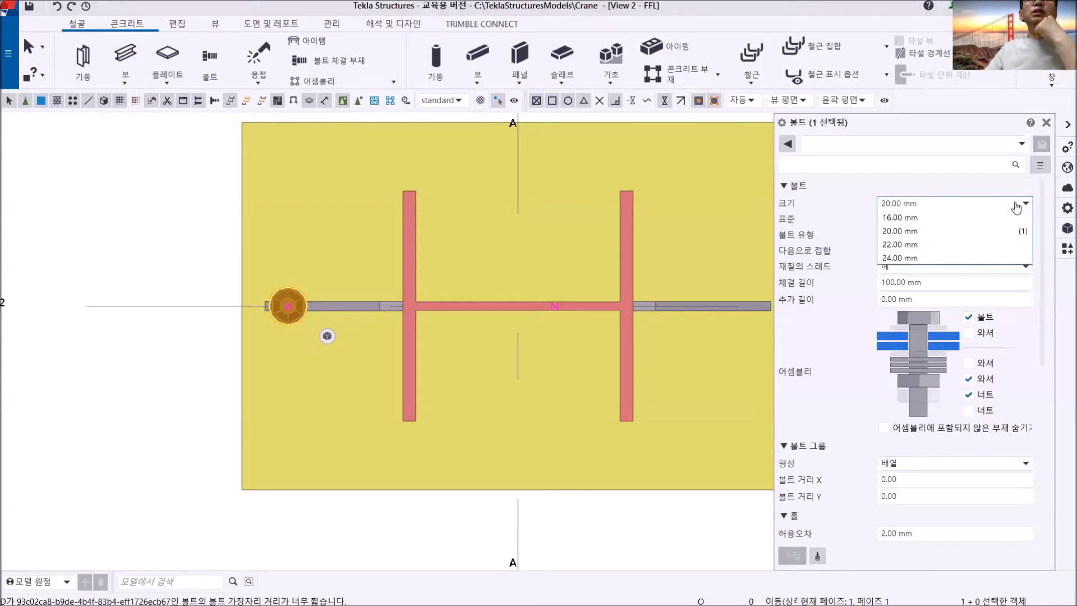
pyautogui.click(928, 259)
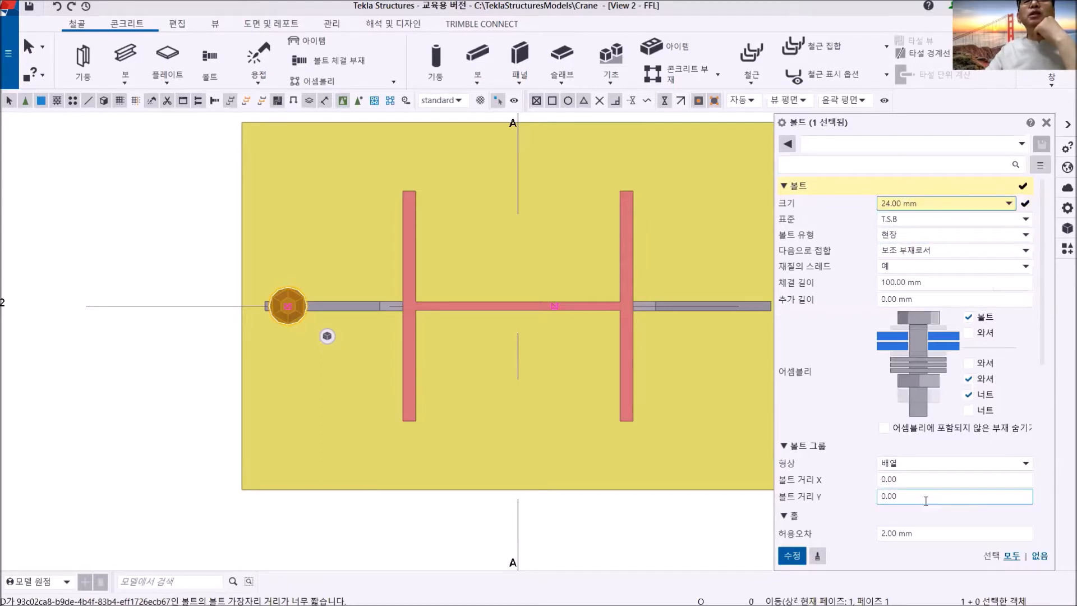
pyautogui.click(926, 533)
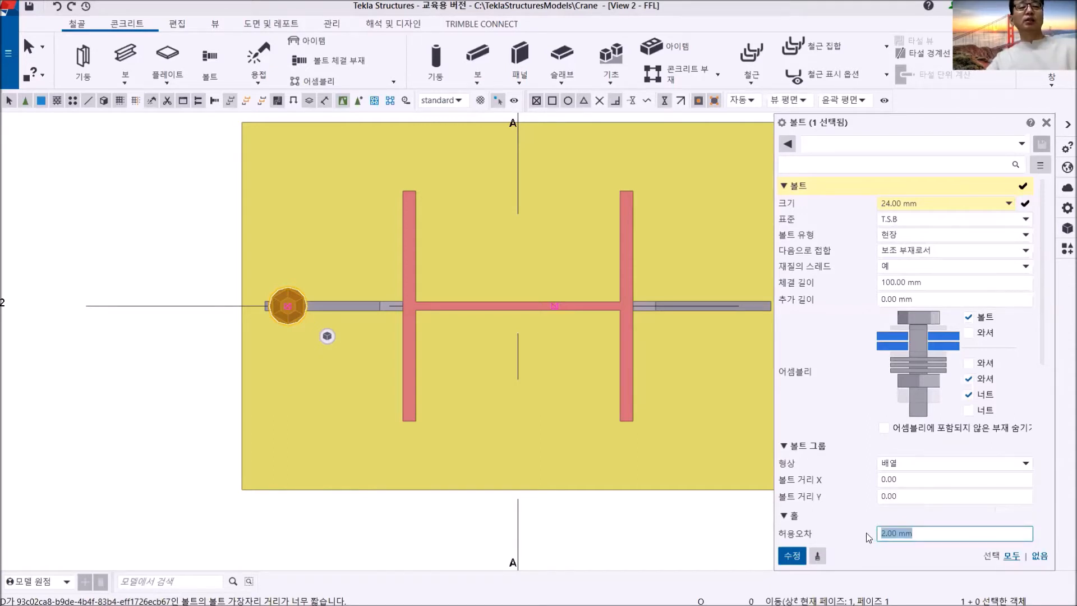
pyautogui.write('5')
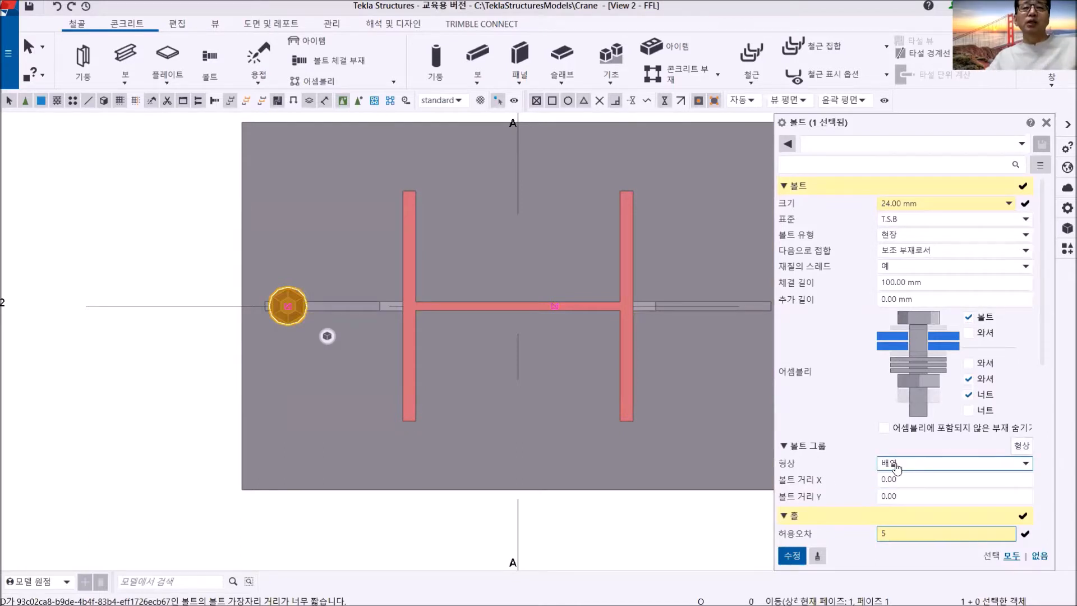
# - Set the bolt group's X spacing to 250 mm and apply the pending bolt property changes
pyautogui.click(914, 480)
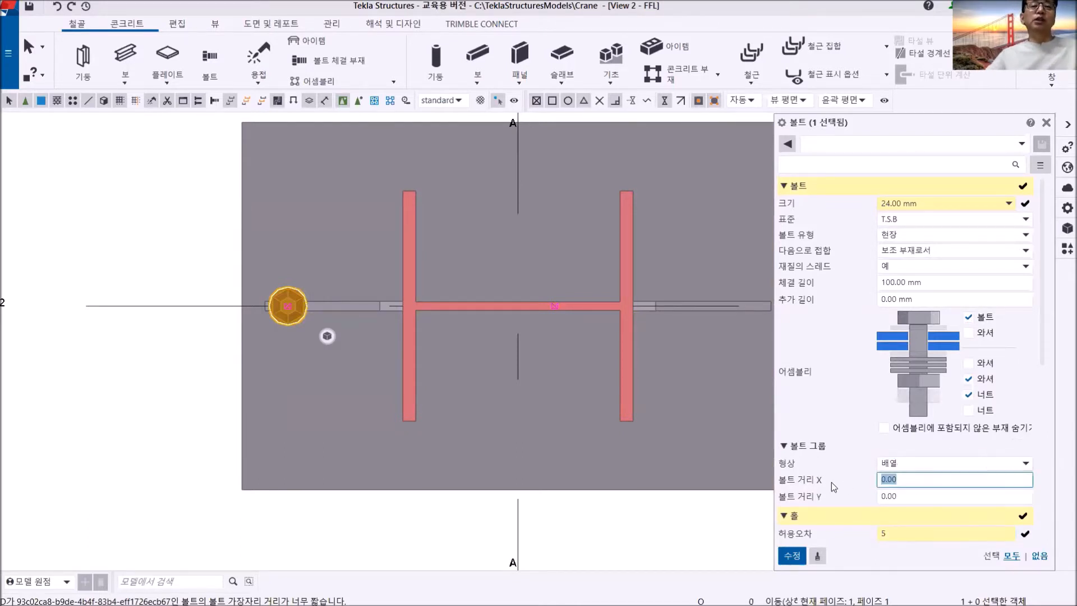
pyautogui.write('250')
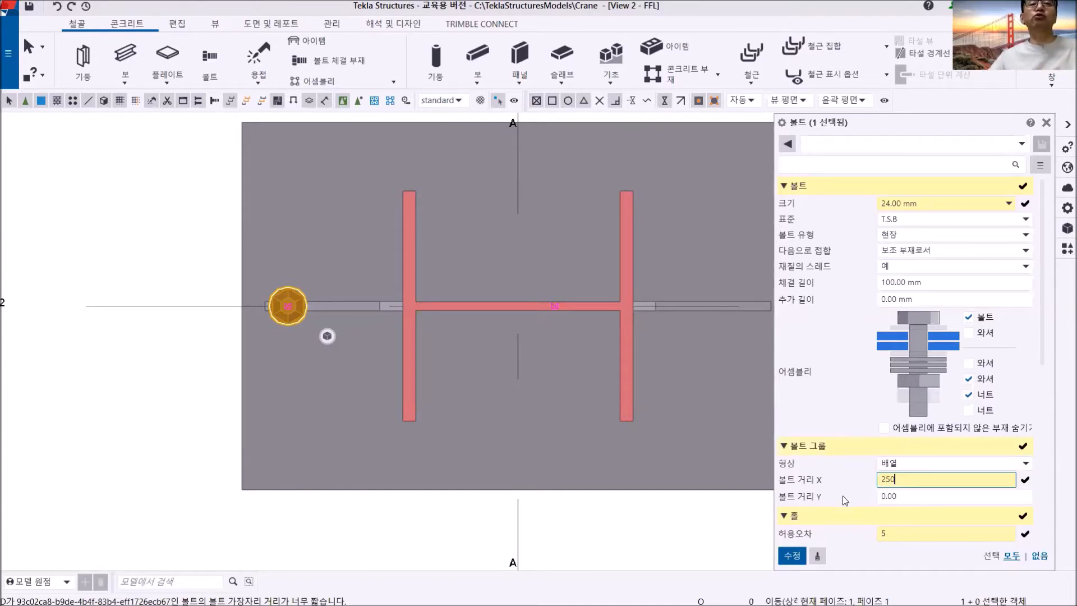
pyautogui.click(793, 557)
pyautogui.click(792, 556)
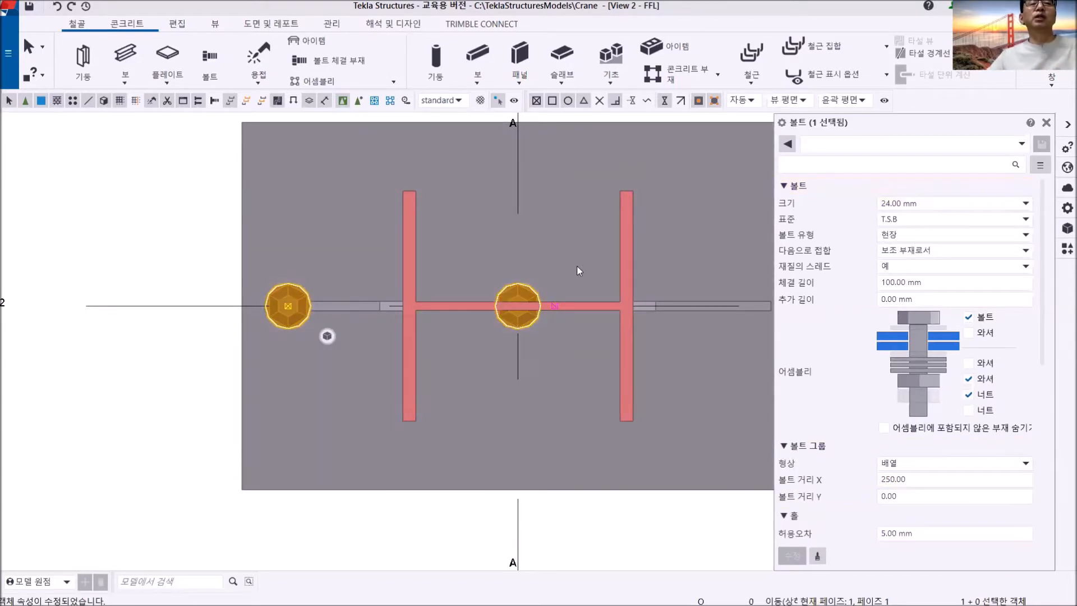
# - Extend the bolt row to three columns by changing its X spacing to 2*250 mm
pyautogui.scroll(-4, 489, 342)
pyautogui.scroll(2, 448, 328)
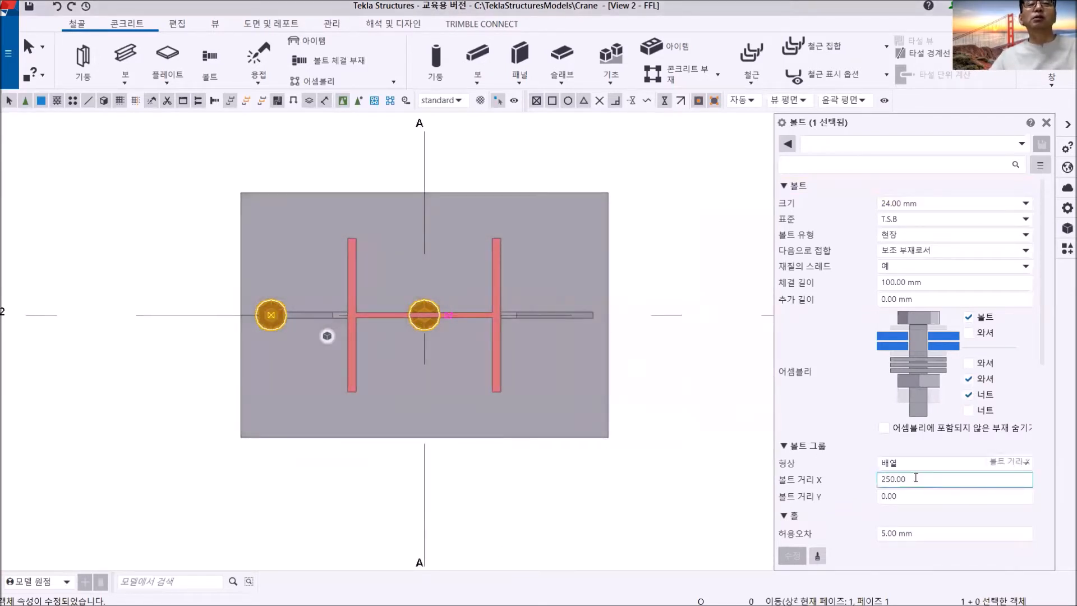
pyautogui.write('250')
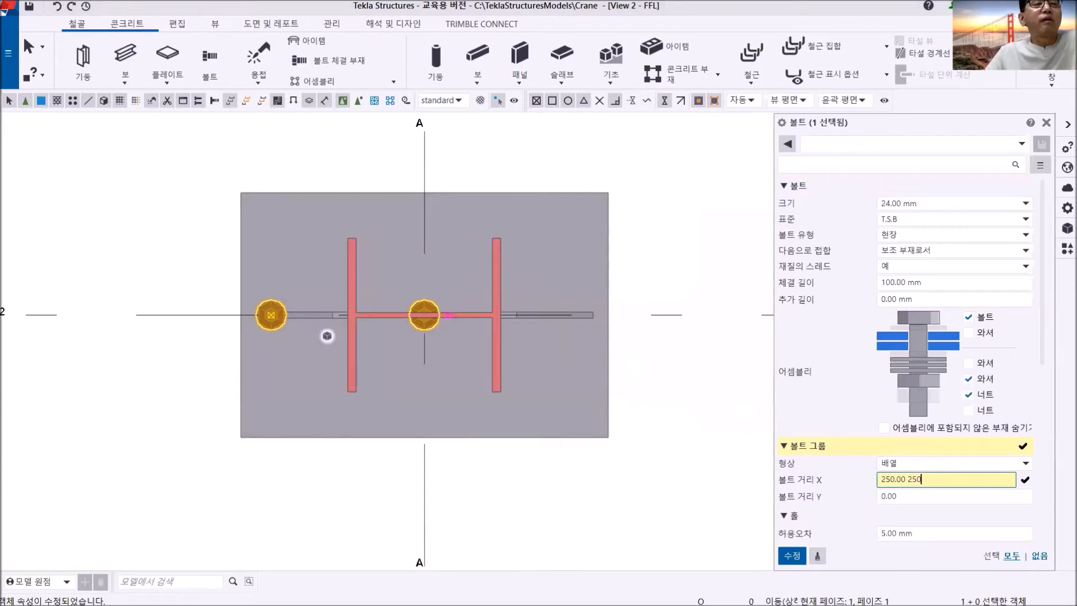
pyautogui.click(791, 555)
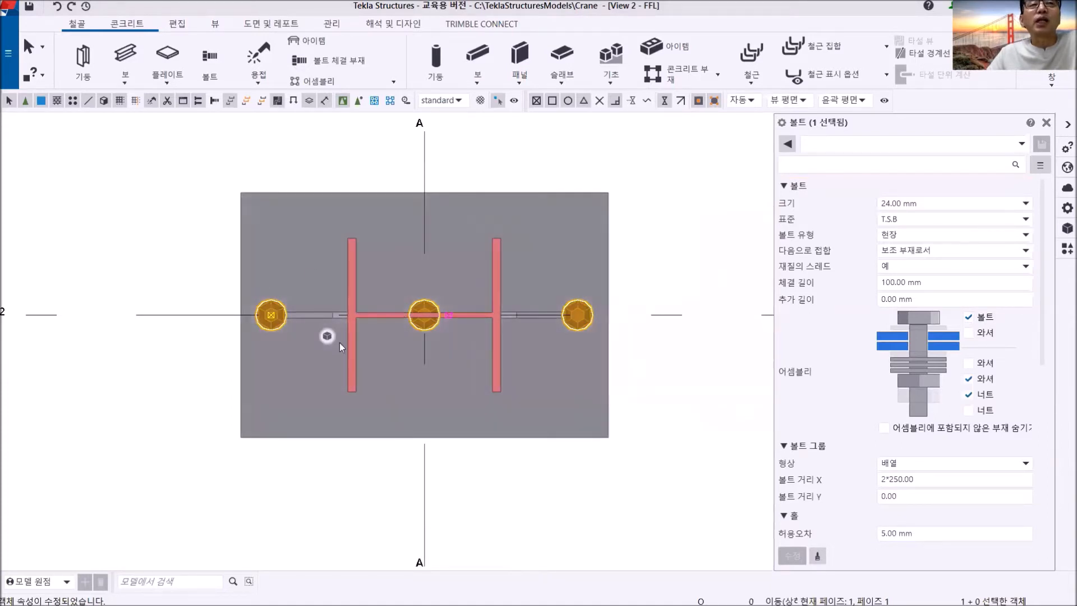
# - Set the bolt group's Y spacing to 200 mm to form two rows on the base plate
pyautogui.moveTo(339, 342)
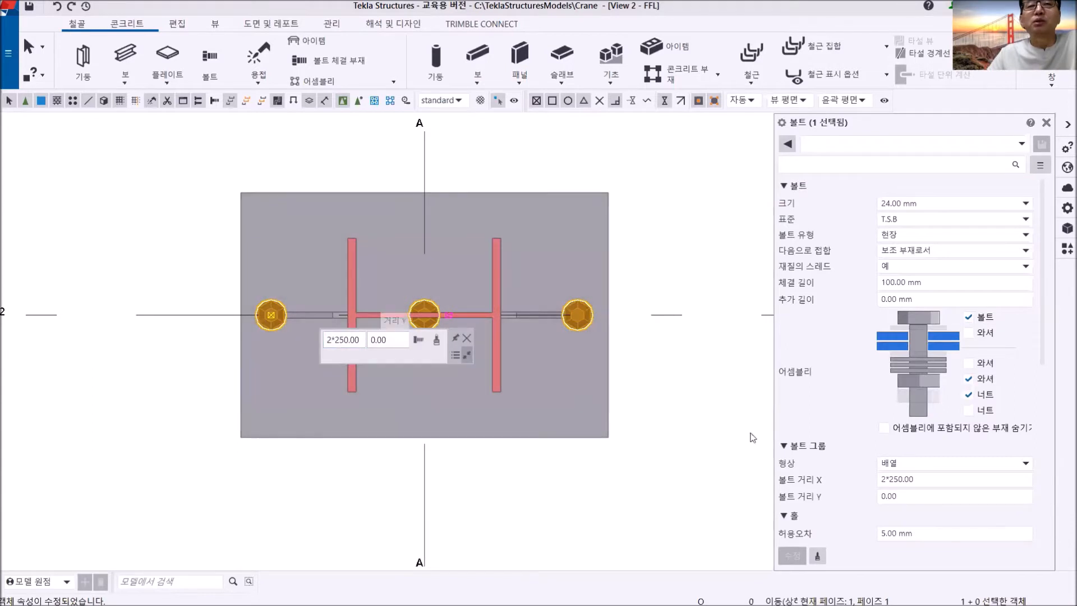
pyautogui.click(848, 498)
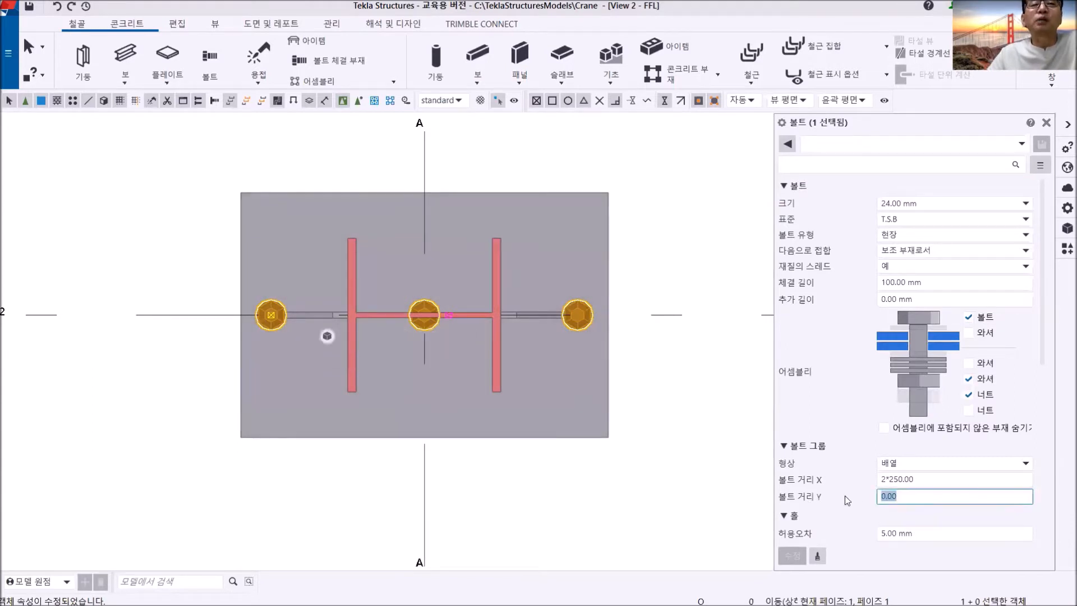
pyautogui.write('200')
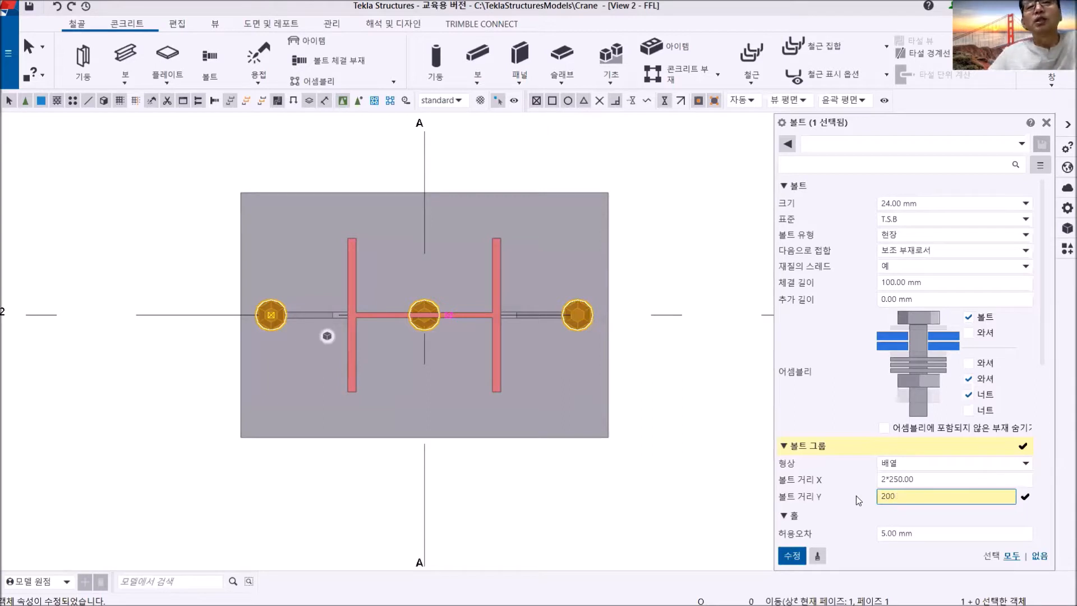
pyautogui.click(791, 555)
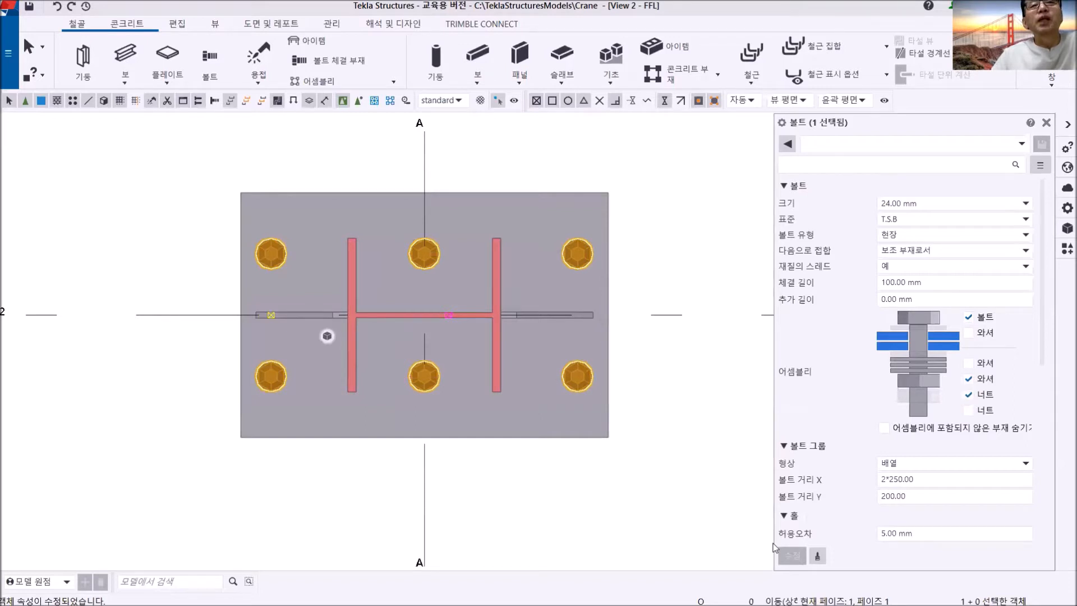
pyautogui.click(325, 335)
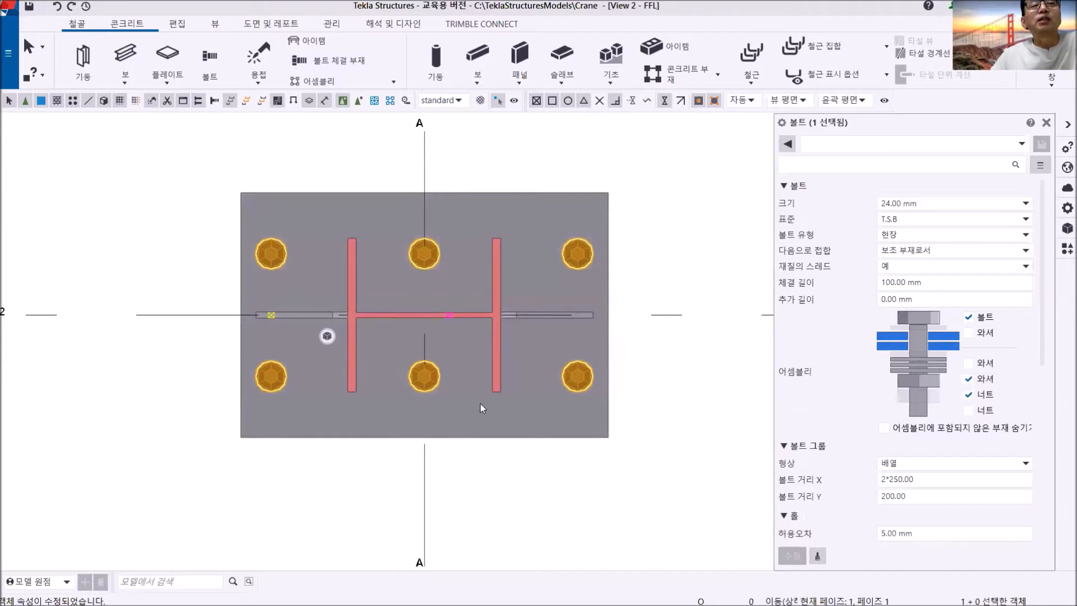
# - Switch to the 3D_VIEW view and look at the bolts' height relative to the base plate
pyautogui.click(1052, 90)
pyautogui.click(987, 176)
pyautogui.moveTo(541, 357)
pyautogui.mouseDown(button='middle')
pyautogui.moveTo(490, 363)
pyautogui.moveTo(478, 332)
pyautogui.moveTo(488, 319)
pyautogui.moveTo(472, 354)
pyautogui.mouseUp(button='middle')
pyautogui.click(456, 431)
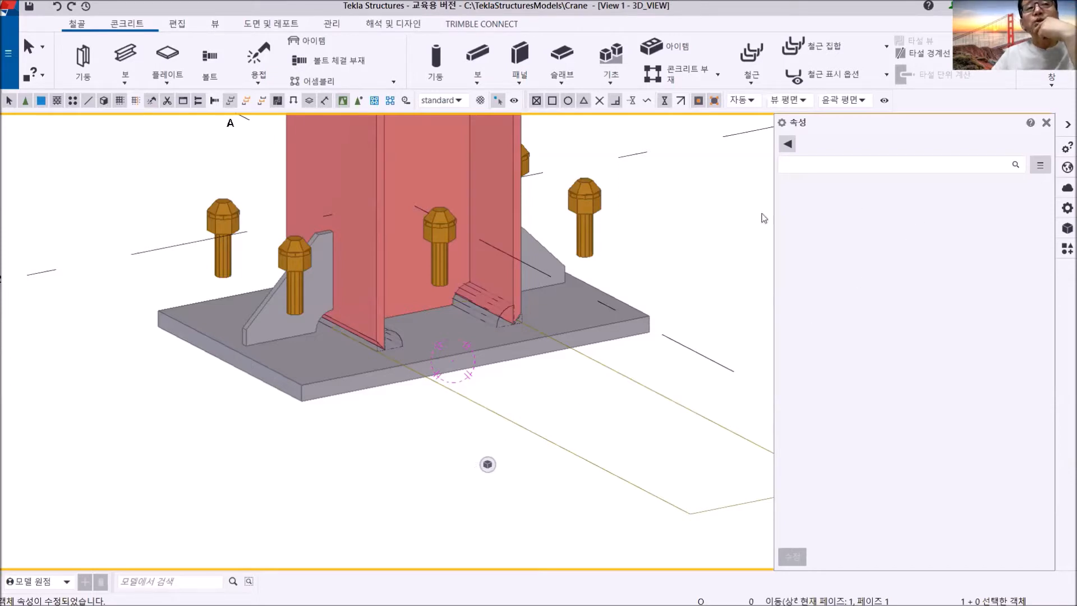
# - Lower the bolt group onto the base plate with start and end Dz offsets of -200 mm
pyautogui.click(589, 198)
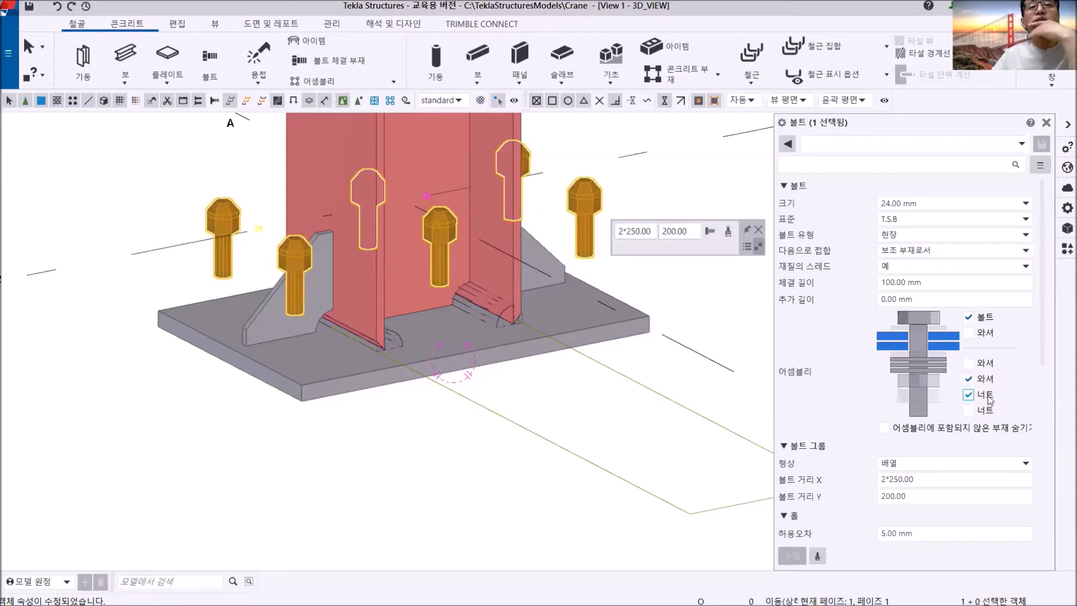
pyautogui.scroll(-3, 996, 450)
pyautogui.scroll(-4, 995, 450)
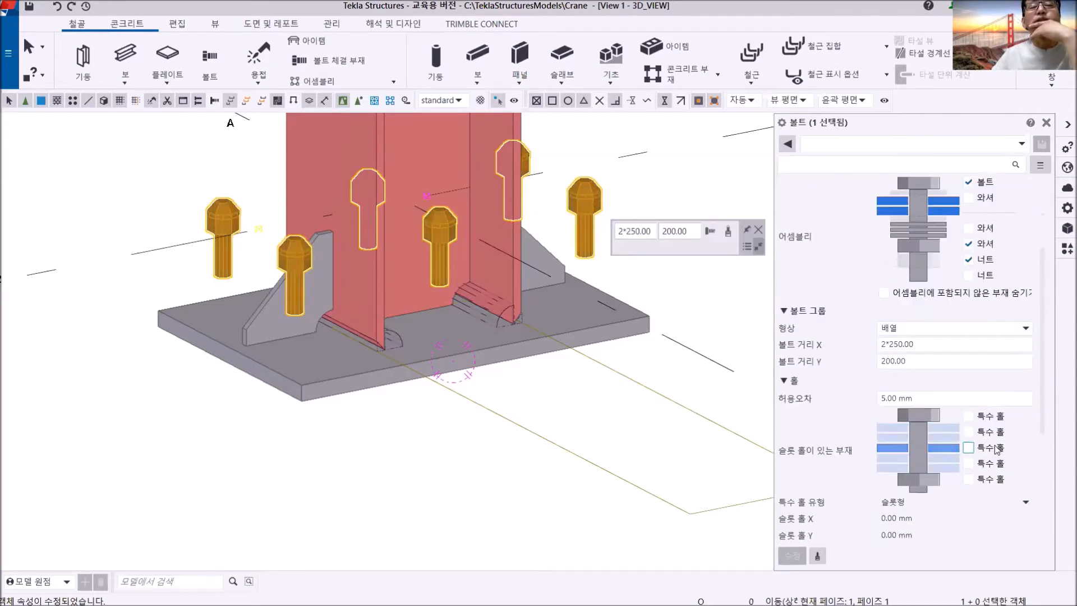
pyautogui.scroll(-7, 985, 449)
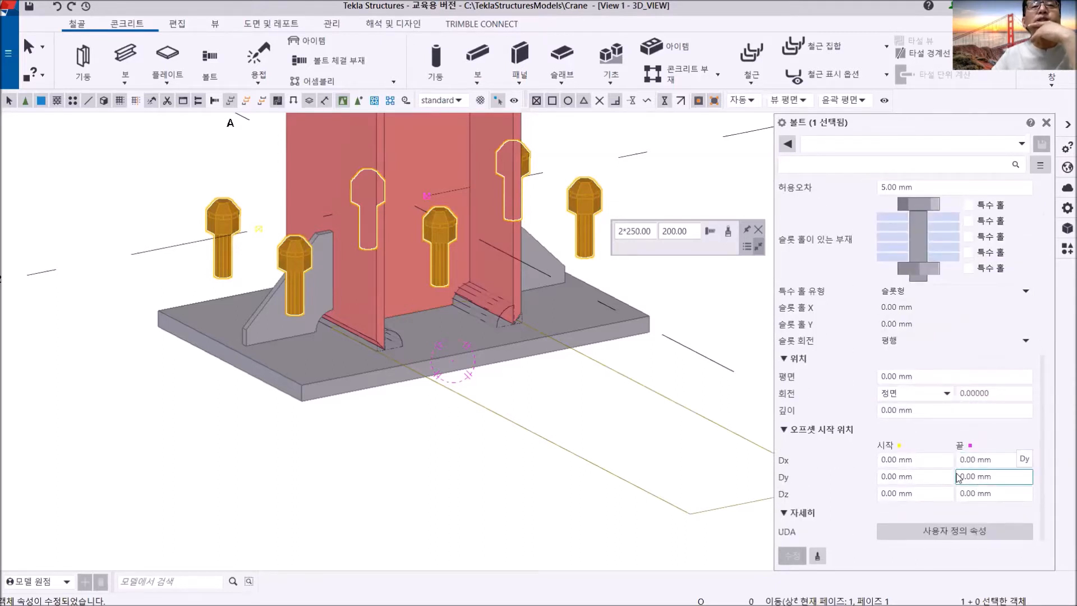
pyautogui.click(918, 495)
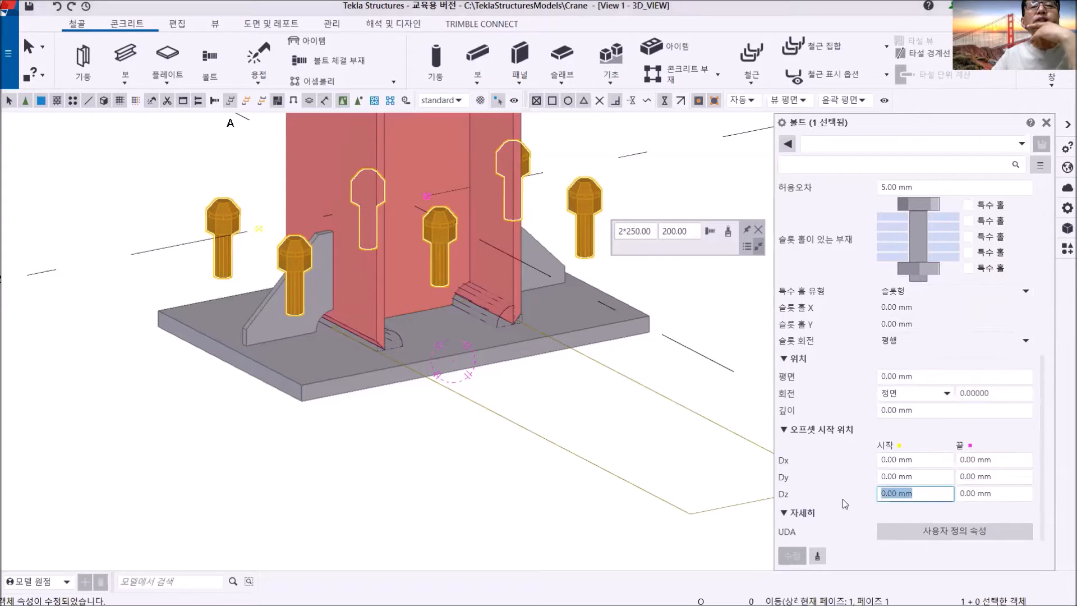
pyautogui.write('-')
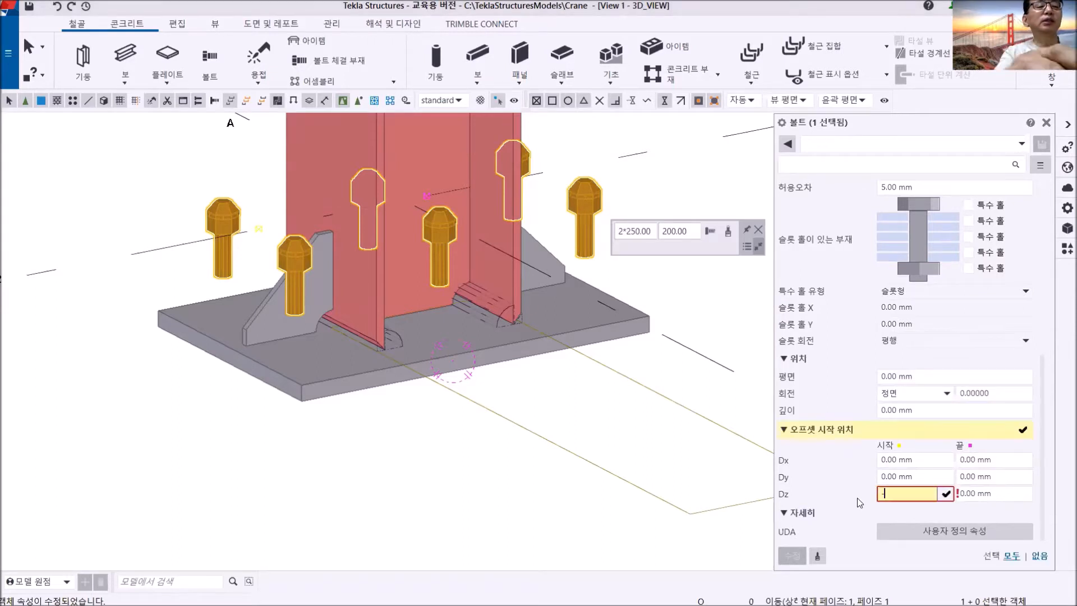
pyautogui.write('200')
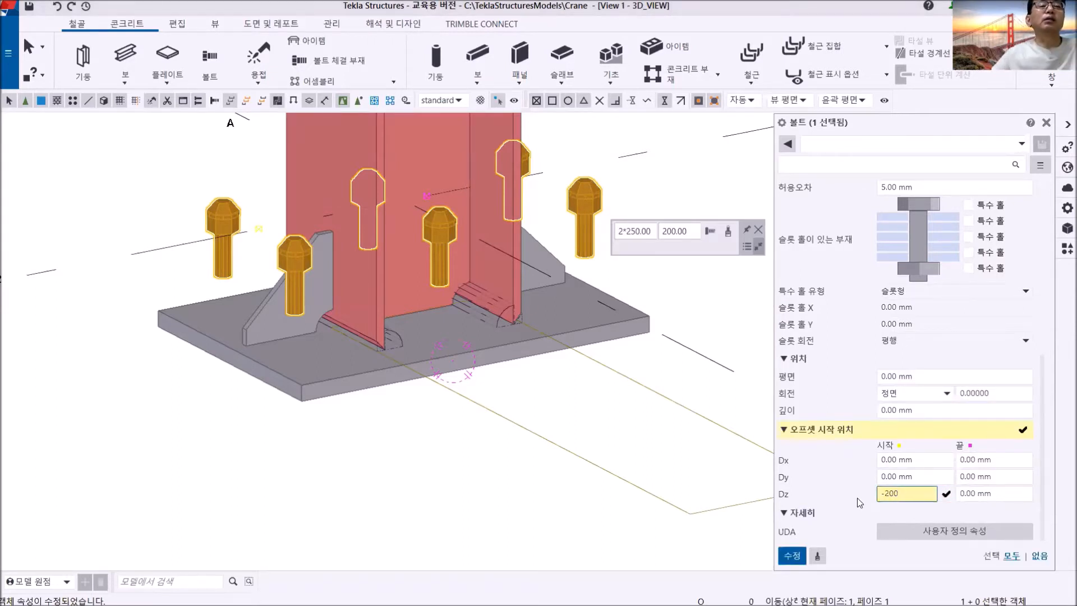
pyautogui.click(957, 499)
pyautogui.moveTo(955, 499); pyautogui.dragTo(953, 499)
pyautogui.write('-2')
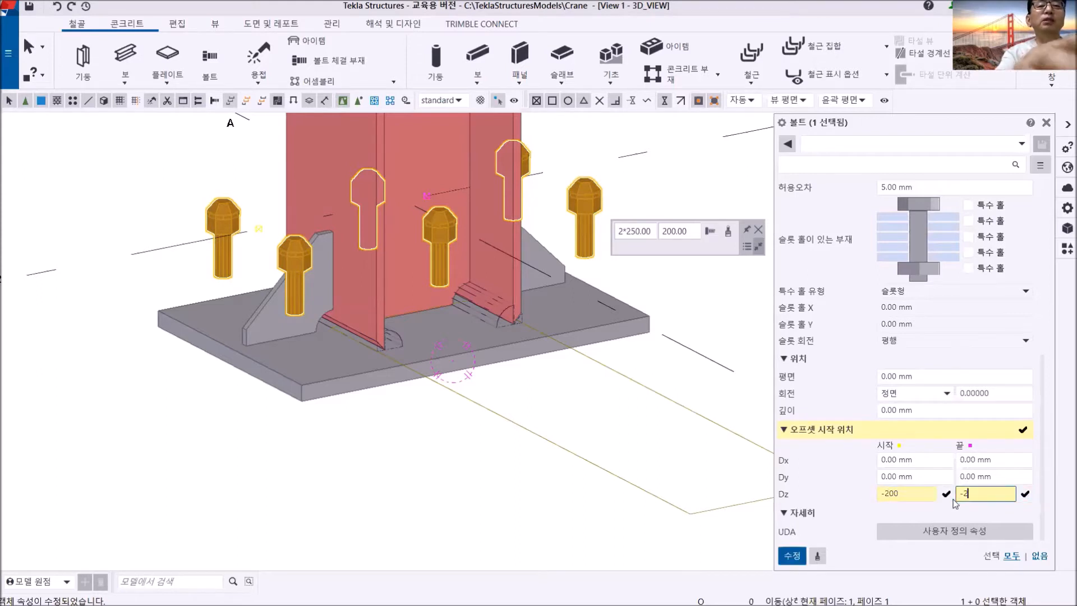
pyautogui.write('00')
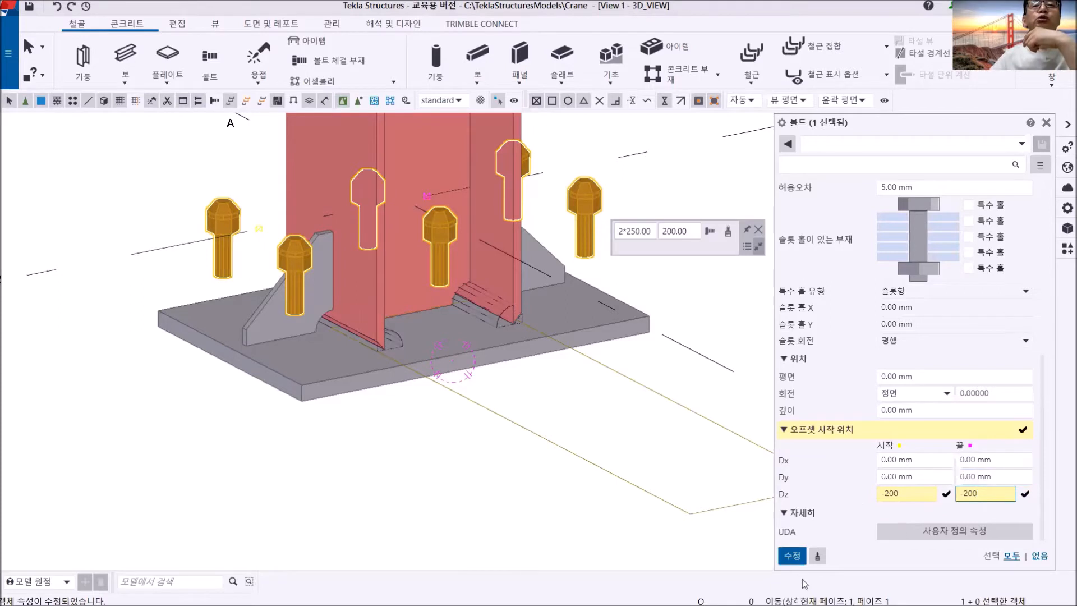
pyautogui.click(785, 555)
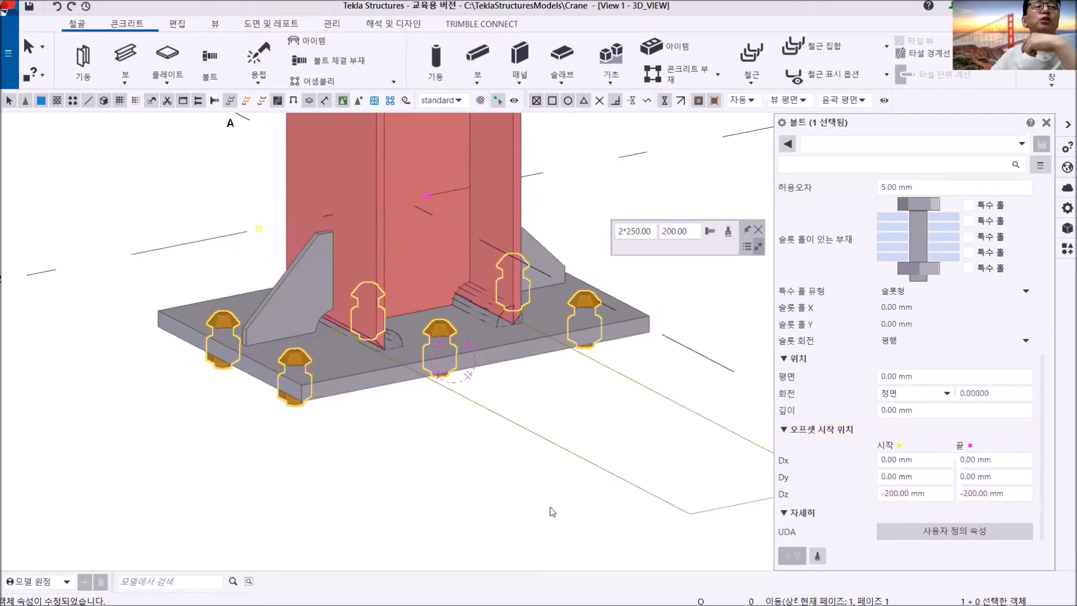
pyautogui.click(490, 497)
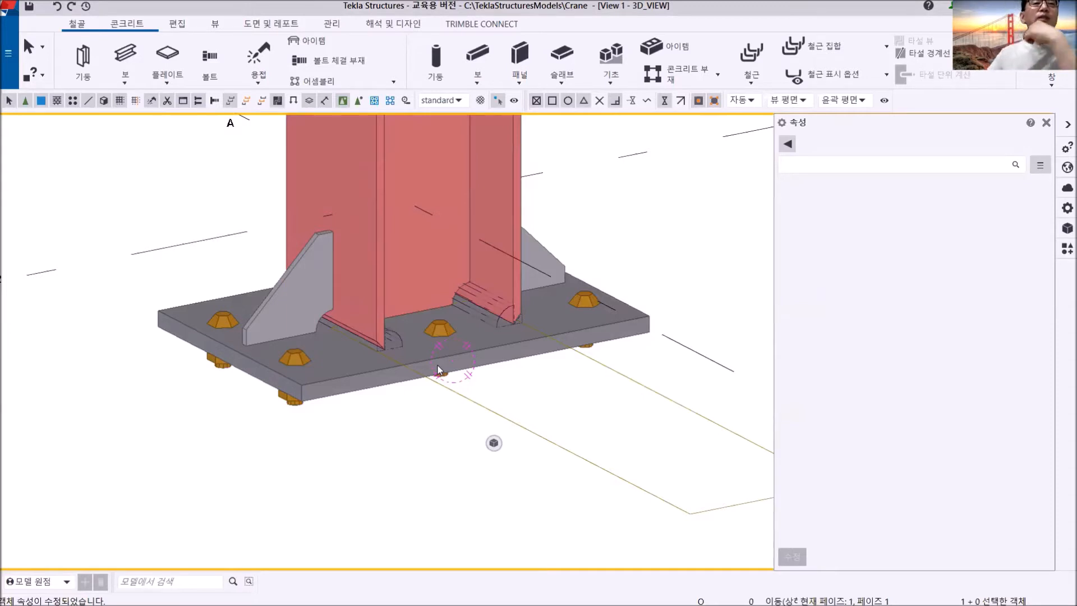
# - Remove the bolt, washer and nut from the group's assembly, leaving only holes in the base plate
pyautogui.click(437, 329)
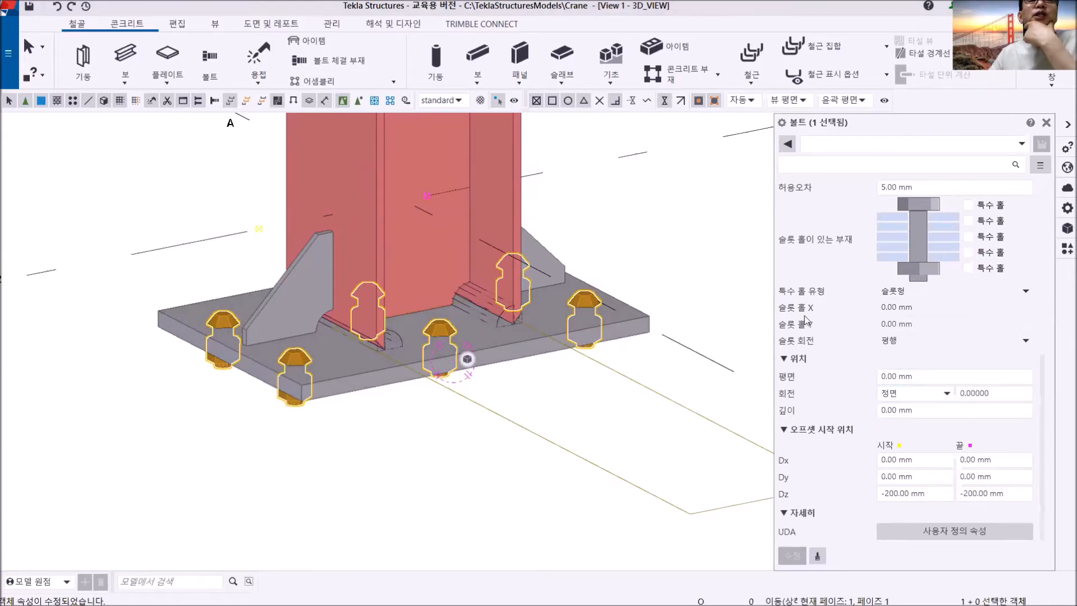
pyautogui.scroll(5, 951, 335)
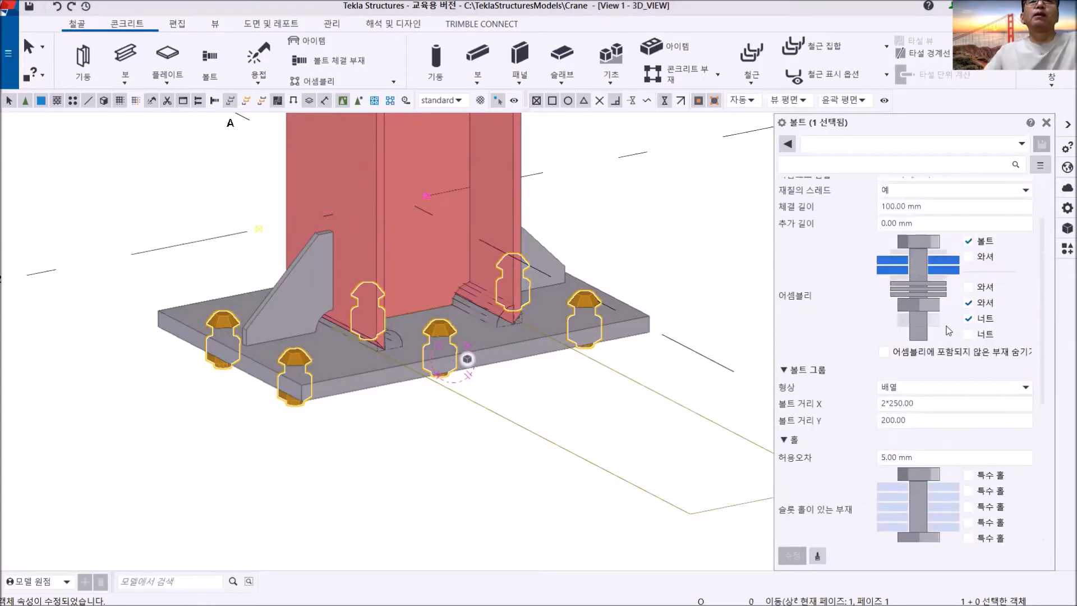
pyautogui.click(969, 242)
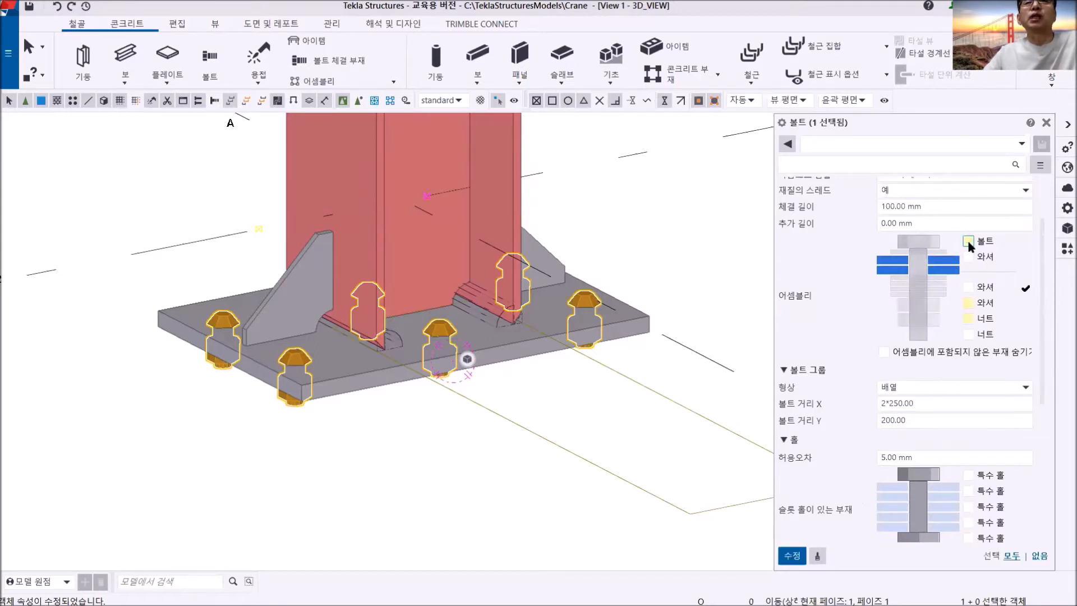
pyautogui.click(795, 557)
pyautogui.click(589, 316)
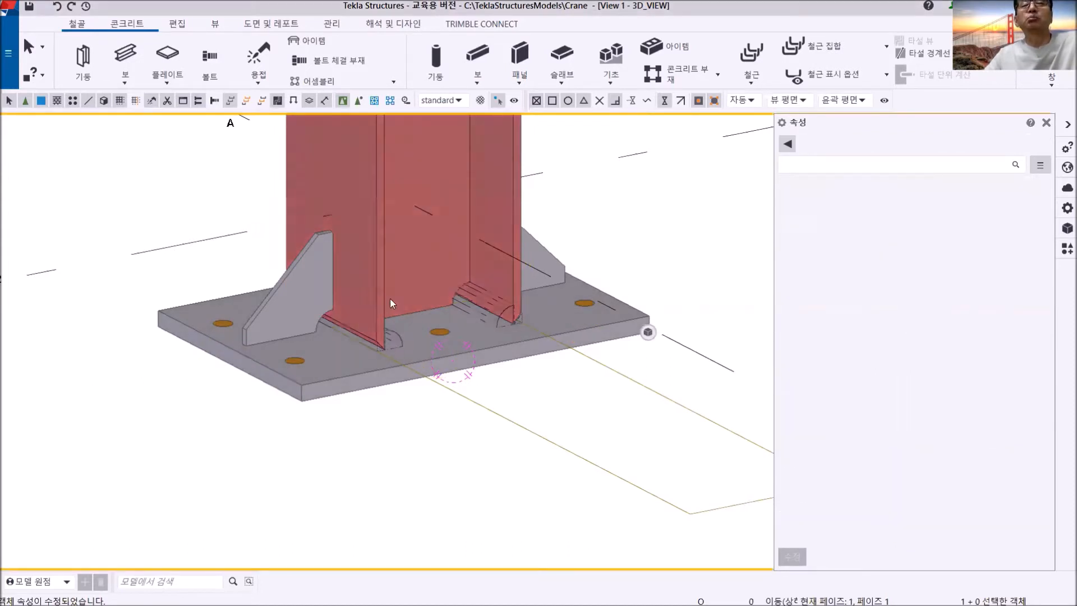
# - Examine the column's base plate and its bolt holes in the 3D view
pyautogui.scroll(-5, 663, 265)
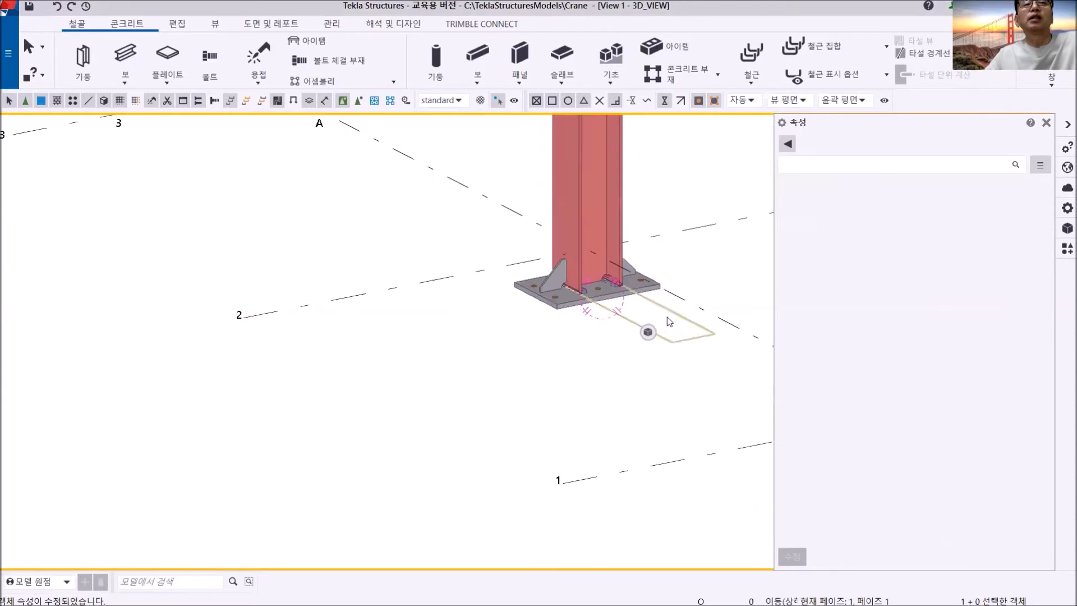
pyautogui.click(665, 321)
pyautogui.moveTo(665, 266); pyautogui.dragTo(427, 273, button='middle')
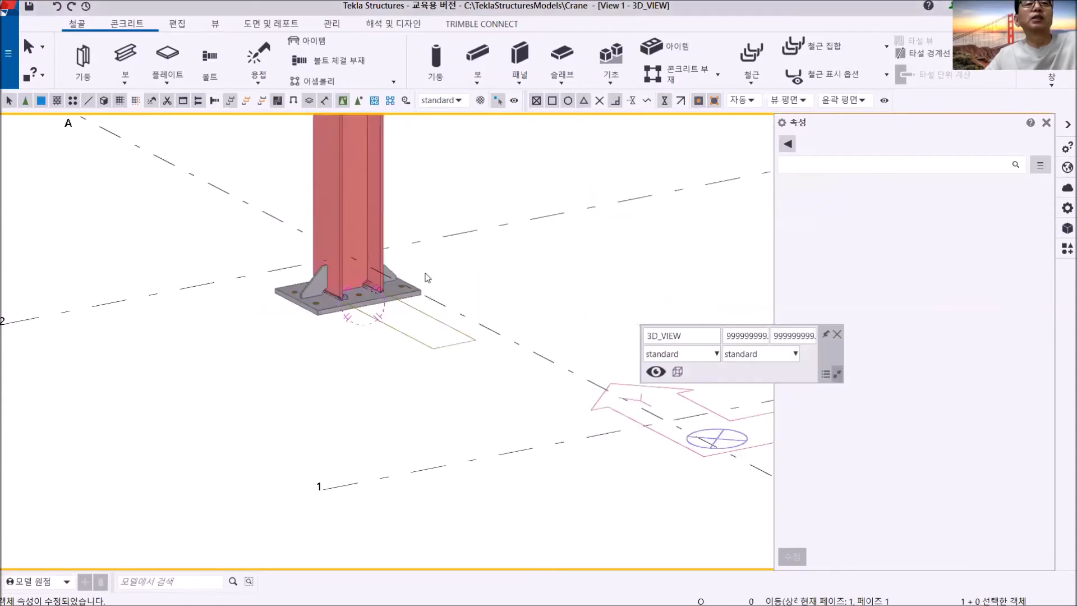
pyautogui.moveTo(404, 349); pyautogui.dragTo(385, 383, button='middle')
pyautogui.scroll(2, 384, 384)
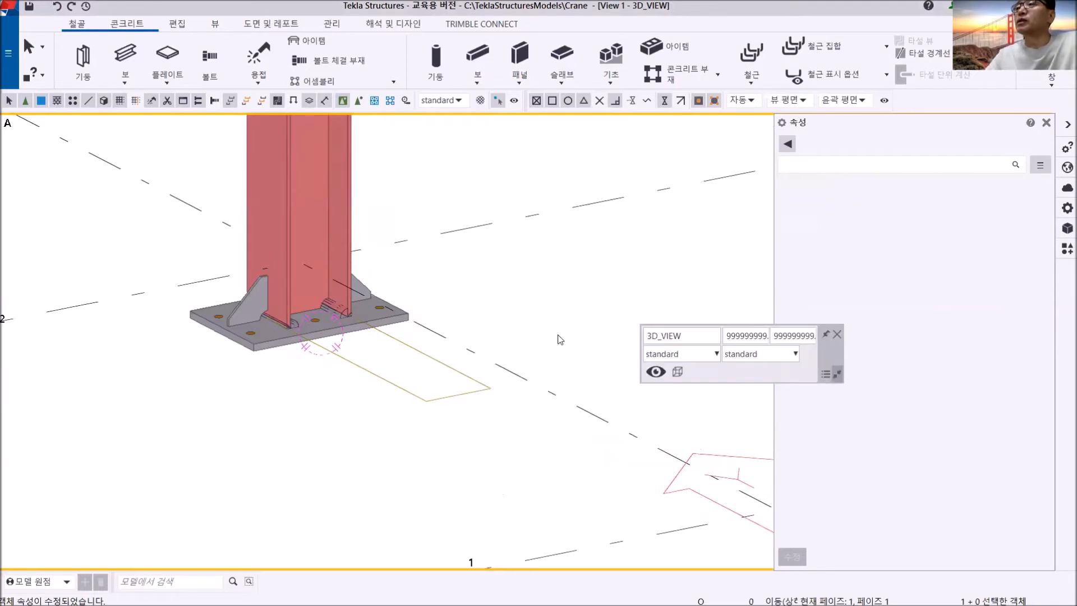
pyautogui.moveTo(522, 333); pyautogui.dragTo(569, 328, button='middle')
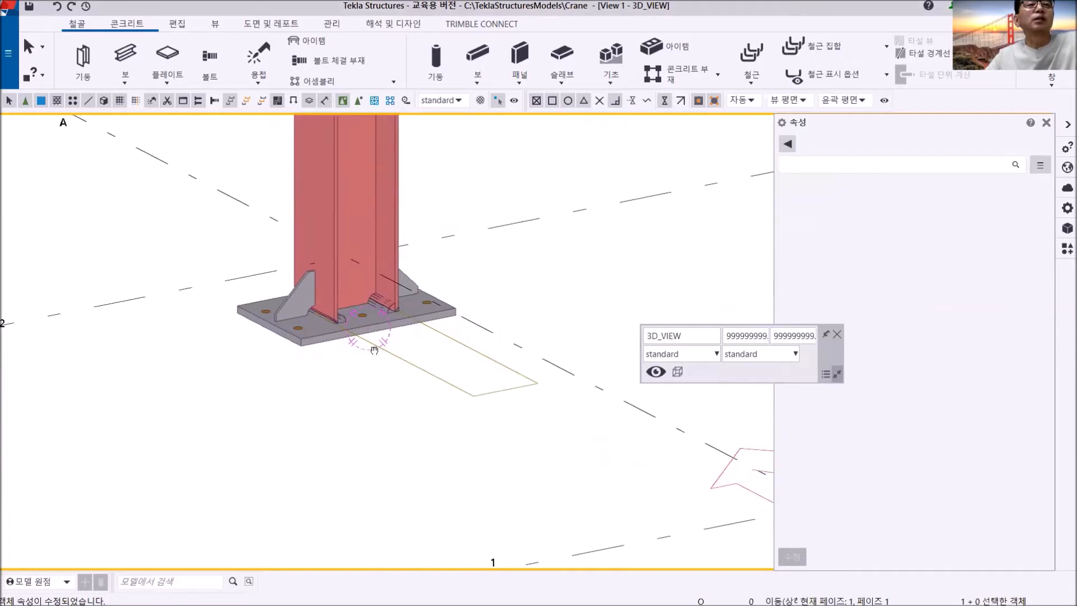
pyautogui.scroll(-4, 359, 343)
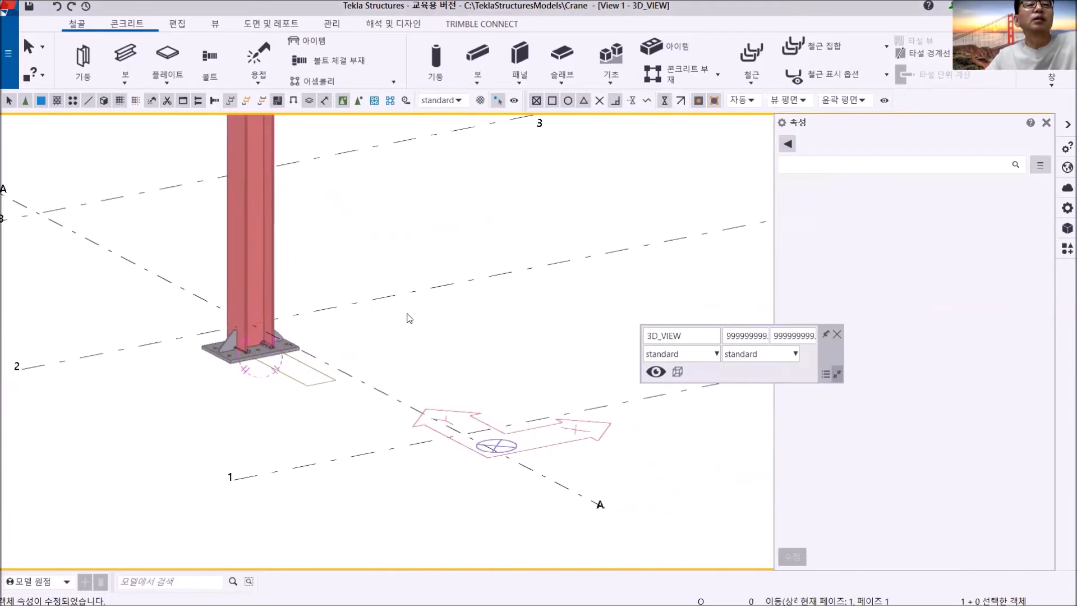
# - Switch to the FFL view and start a PL10 plate on grid line 2 beside the column with a 600 mm first edge
pyautogui.click(1048, 84)
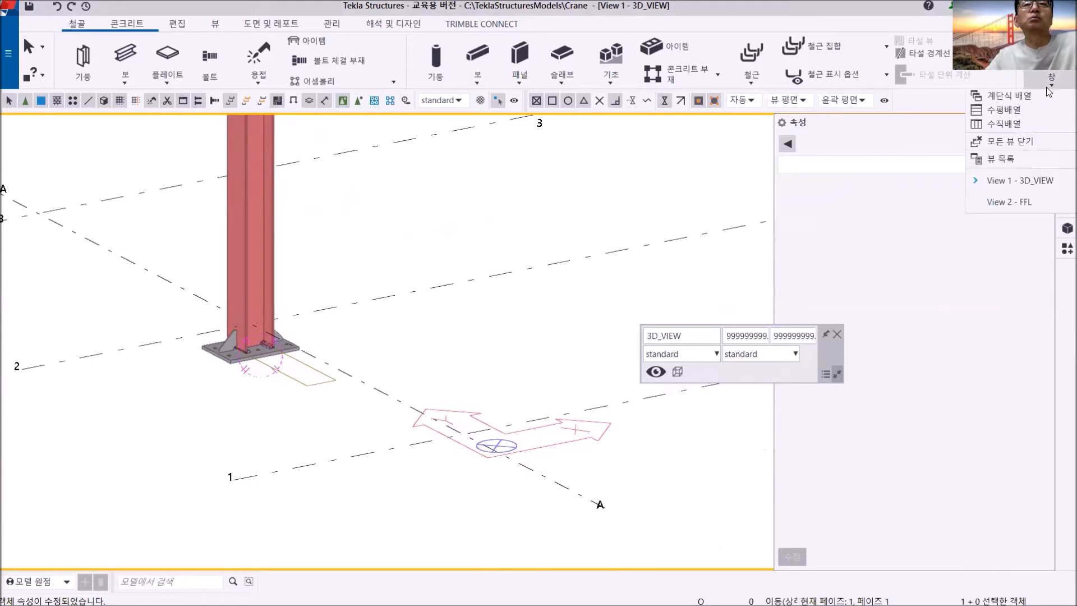
pyautogui.click(1014, 203)
pyautogui.scroll(-5, 392, 279)
pyautogui.moveTo(392, 281); pyautogui.dragTo(249, 298, button='middle')
pyautogui.scroll(3, 300, 240)
pyautogui.moveTo(417, 314); pyautogui.dragTo(365, 266, button='middle')
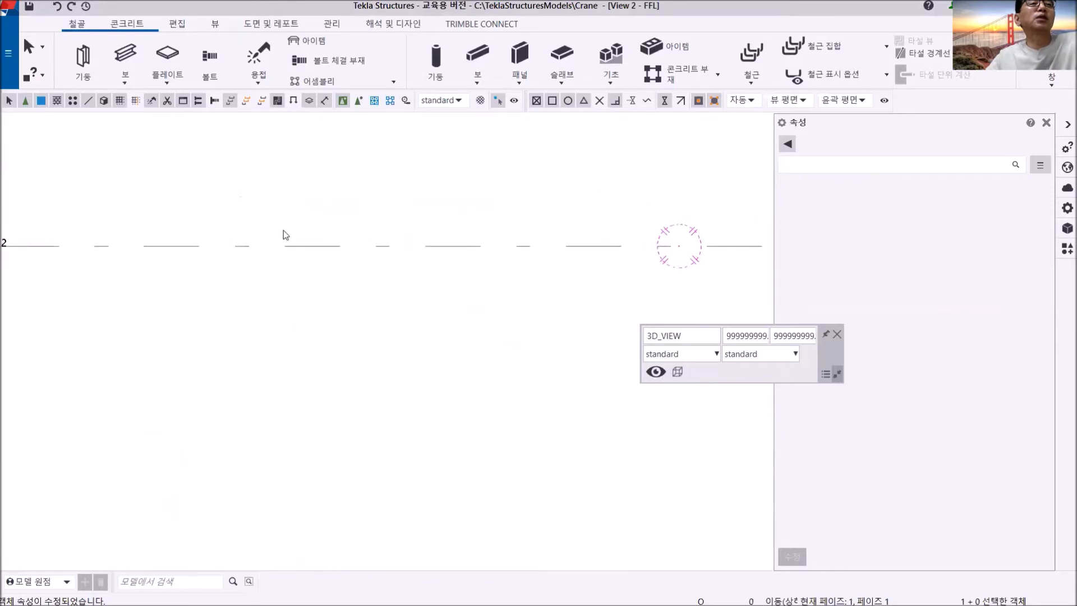
pyautogui.click(167, 59)
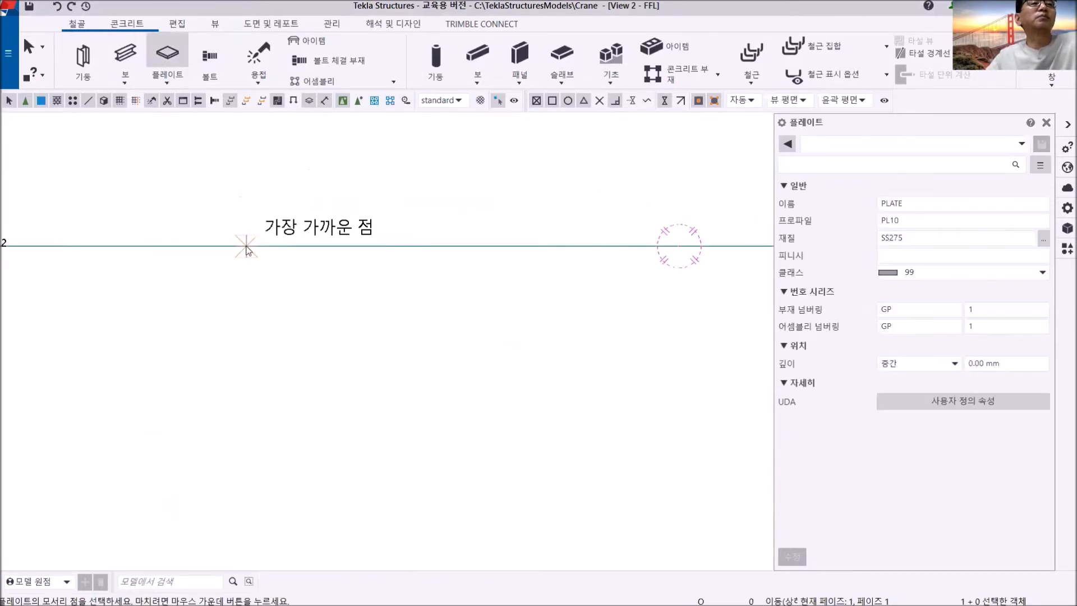
pyautogui.click(246, 246)
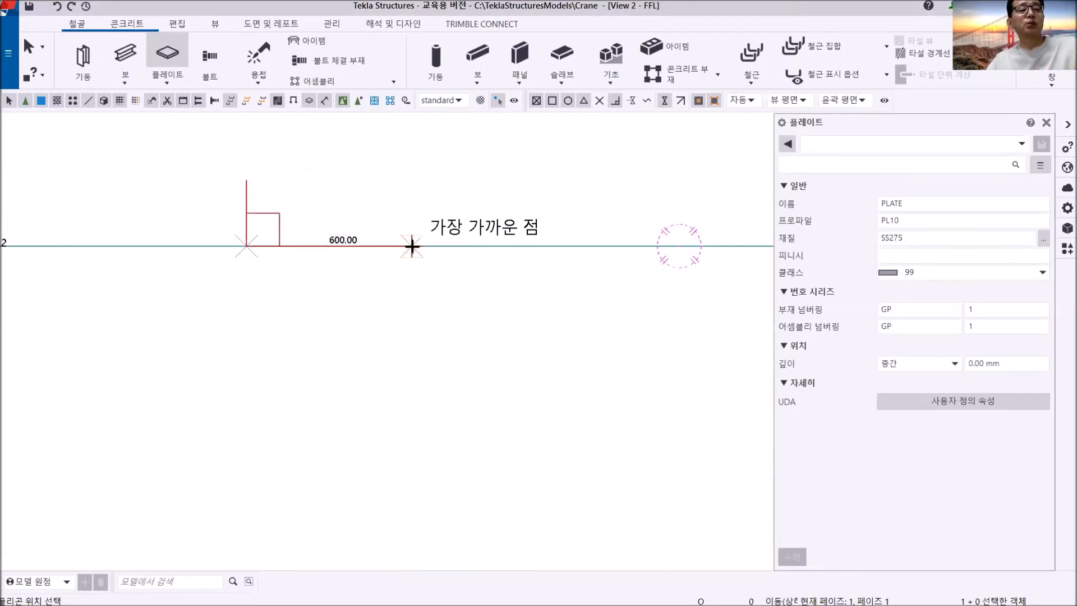
pyautogui.write('600')
pyautogui.press('Return')
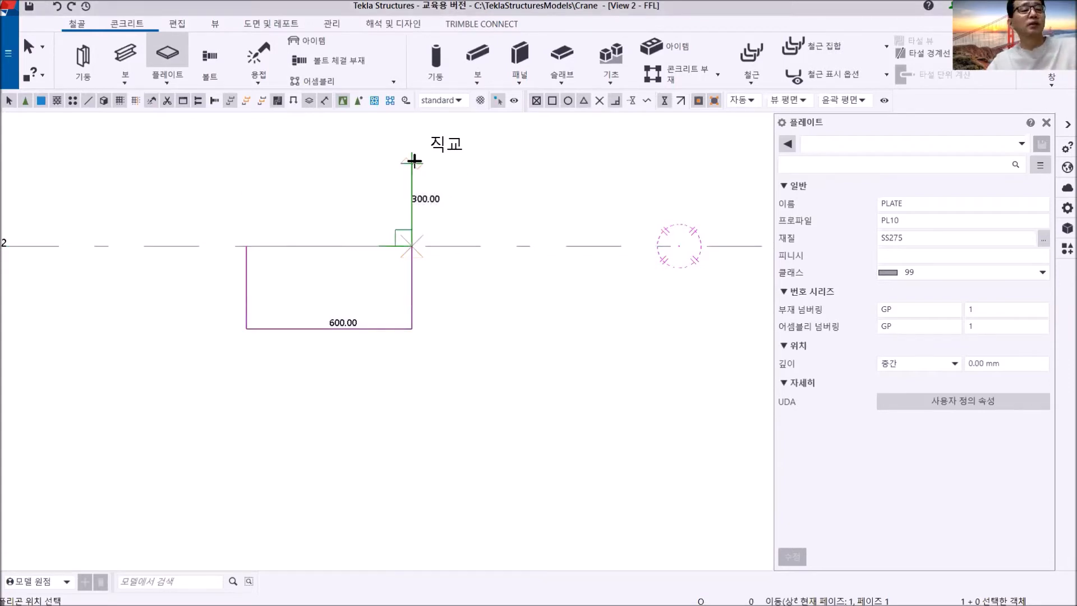
# - Finish the rectangular plate outline with 400 mm perpendicular sides and check the new plate in the 3D_VIEW view
pyautogui.write('400')
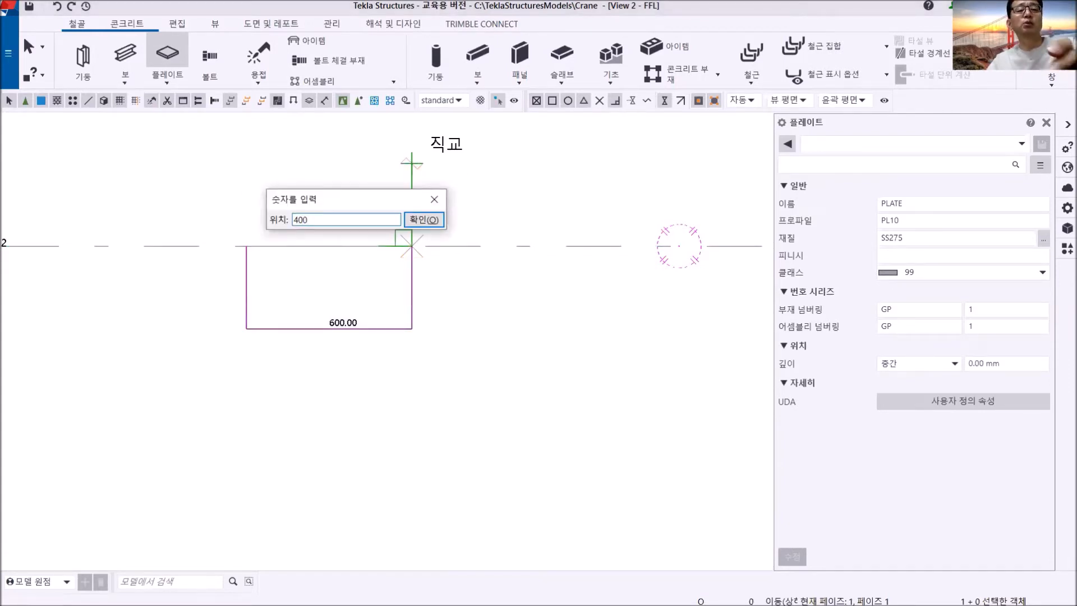
pyautogui.press('Return')
pyautogui.click(246, 136)
pyautogui.click(246, 246)
pyautogui.rightClick(504, 165)
pyautogui.click(533, 173)
pyautogui.scroll(-3, 454, 219)
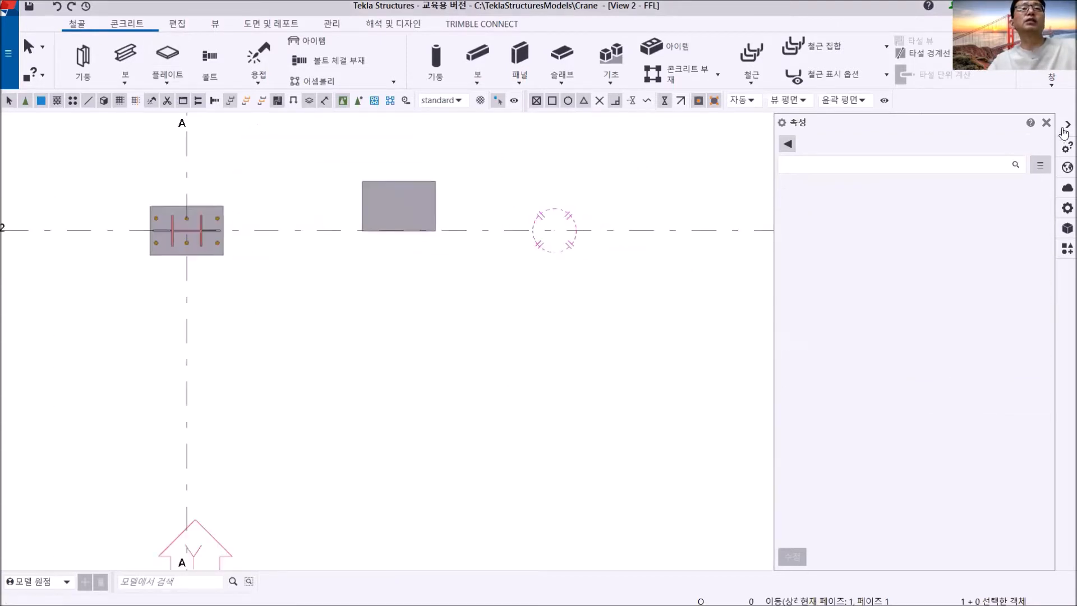
pyautogui.click(1056, 82)
pyautogui.click(1032, 180)
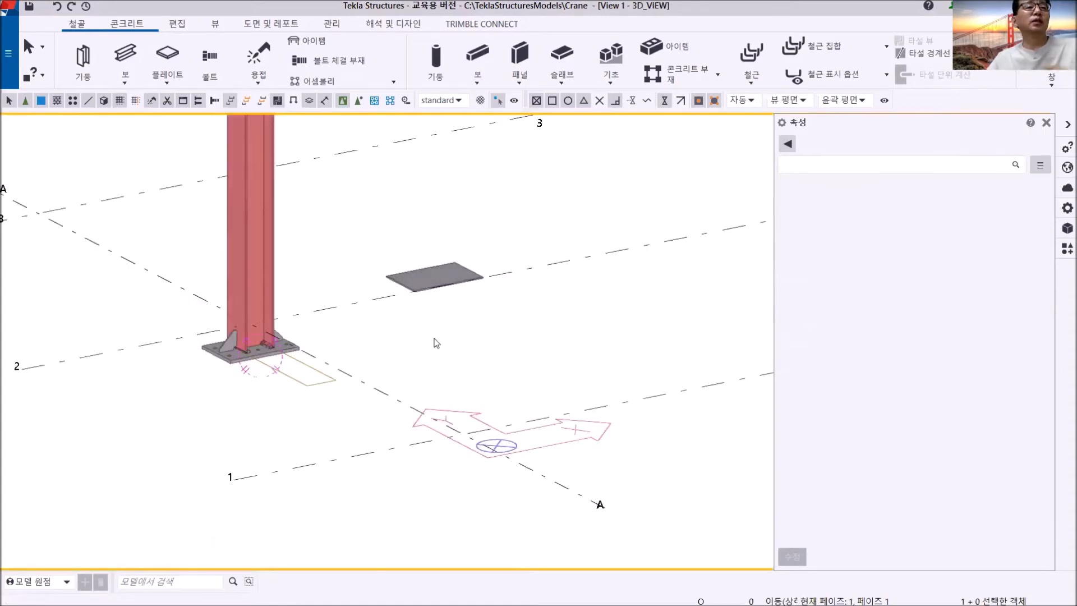
pyautogui.keyDown('ctrl'); pyautogui.moveTo(430, 343); pyautogui.dragTo(433, 313, button='middle'); pyautogui.keyUp('ctrl')
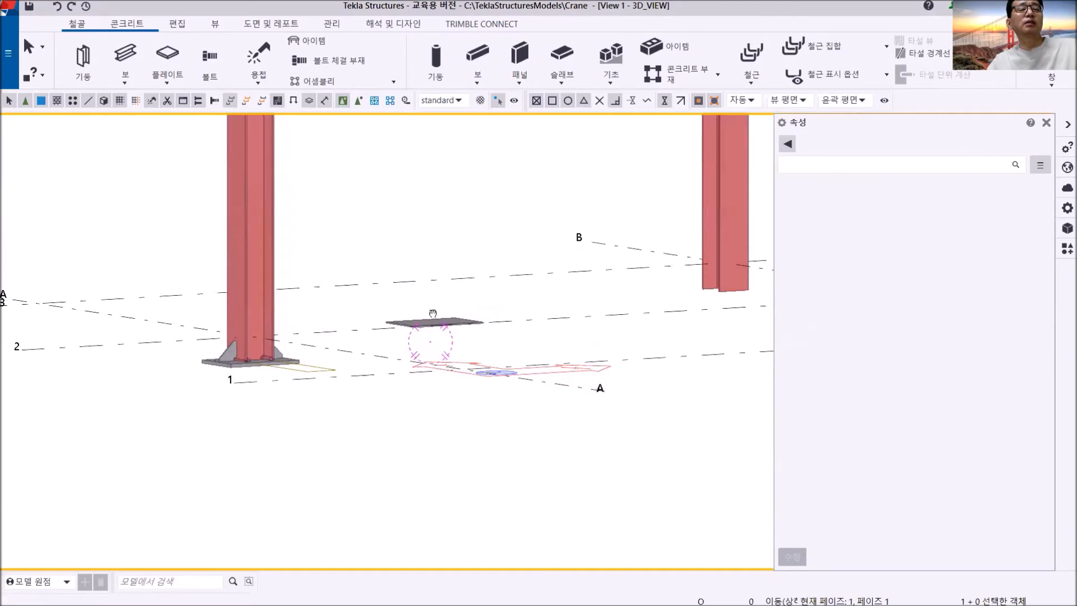
pyautogui.scroll(5, 406, 333)
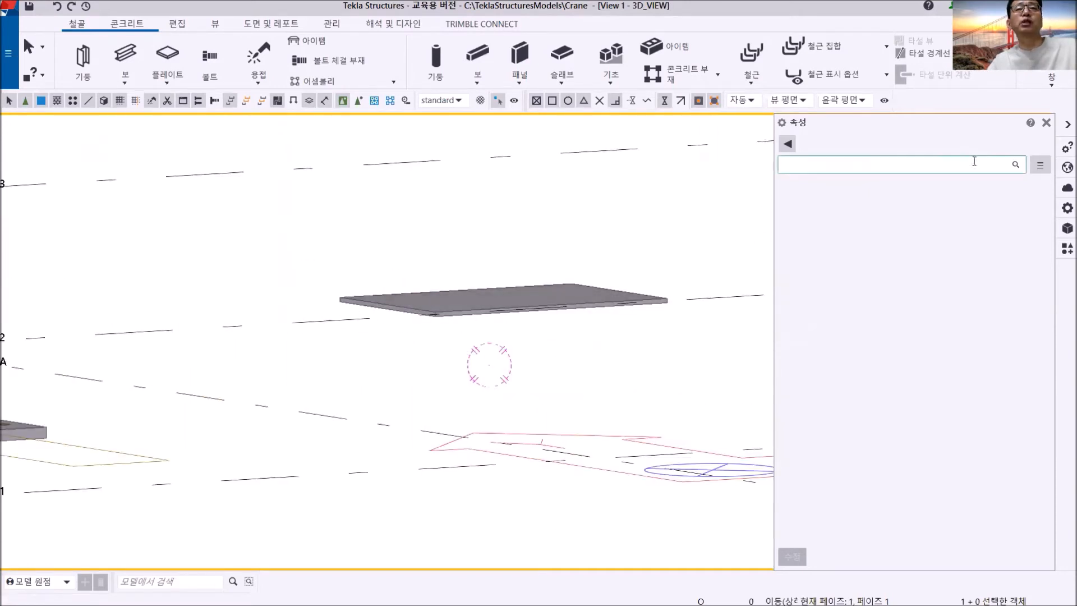
# - Return to the FFL view and load the standard bolt properties for a new bolt group, reviewing the assembly, spacing and offset settings
pyautogui.click(1051, 78)
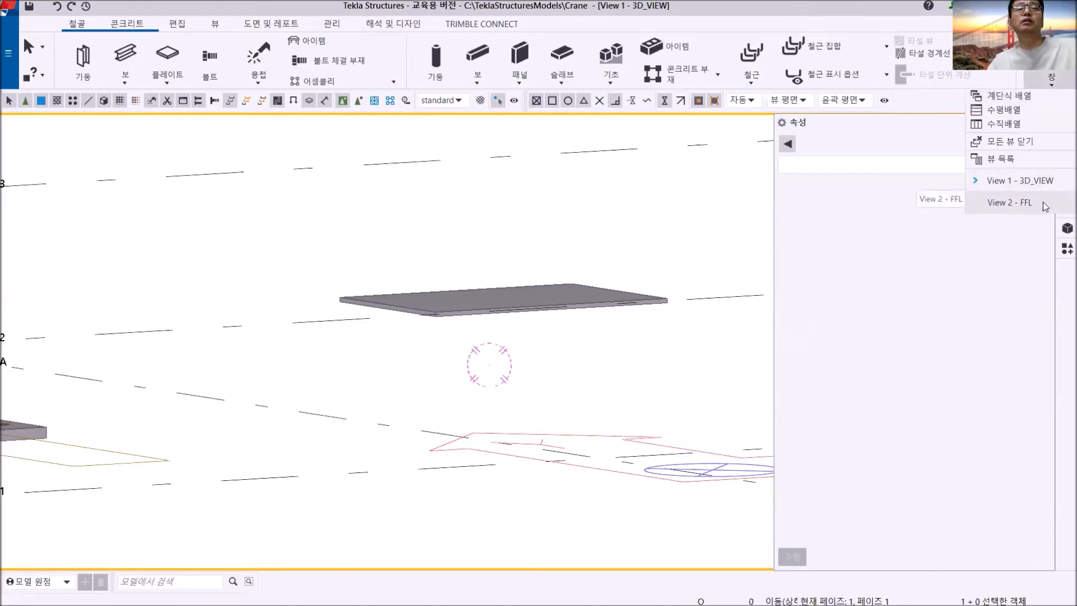
pyautogui.click(1042, 200)
pyautogui.scroll(5, 452, 349)
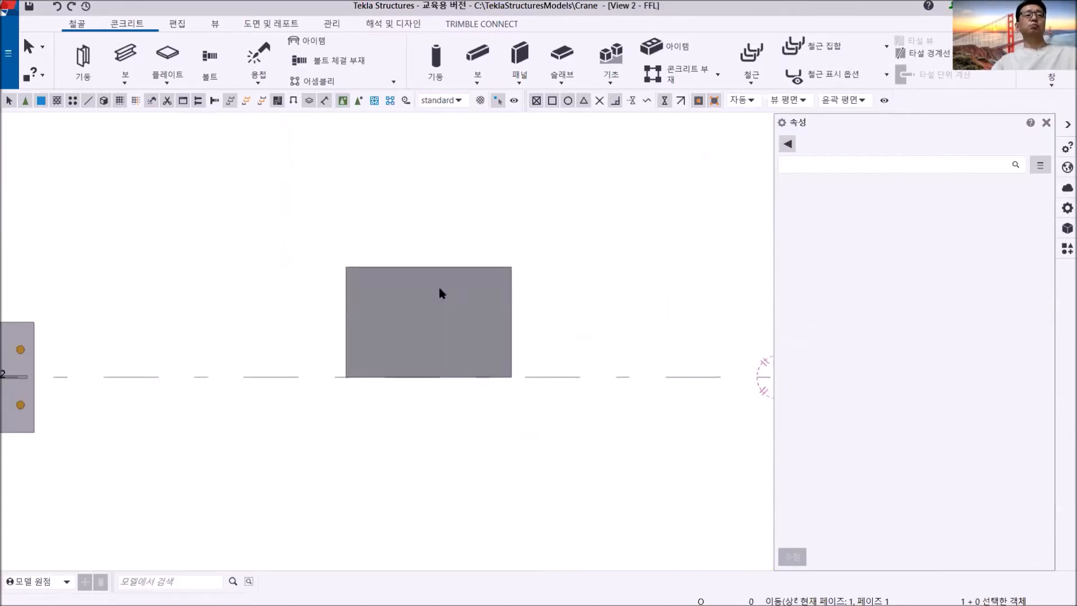
pyautogui.click(210, 55)
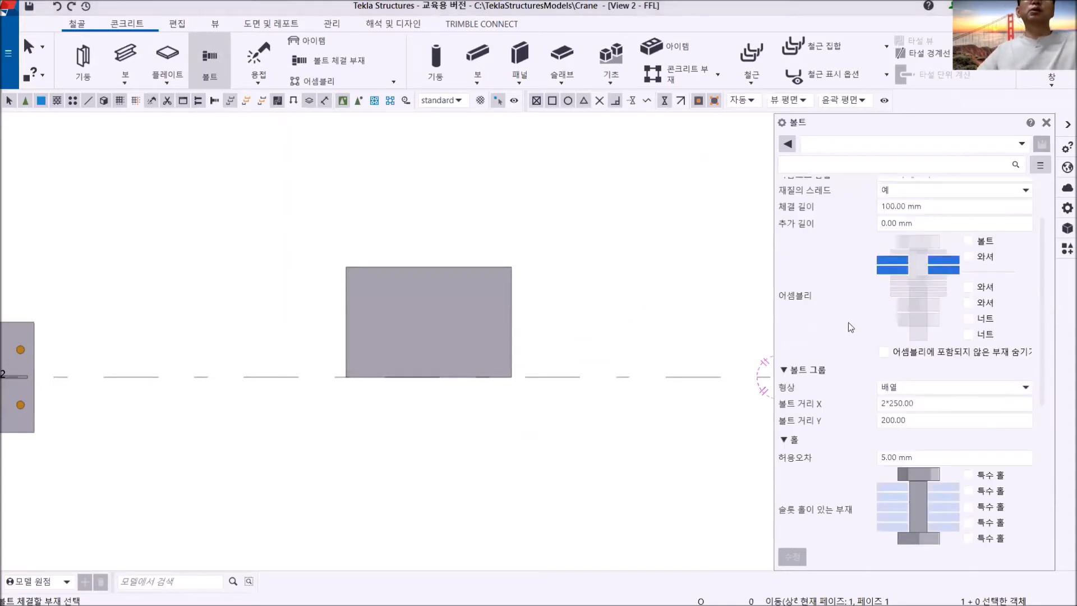
pyautogui.click(1023, 147)
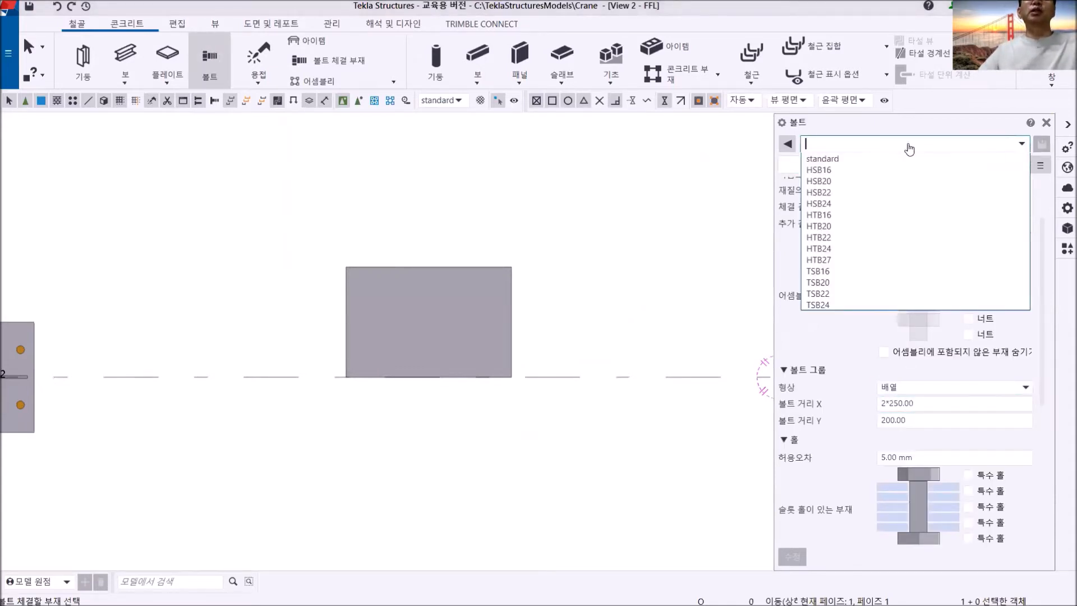
pyautogui.click(838, 156)
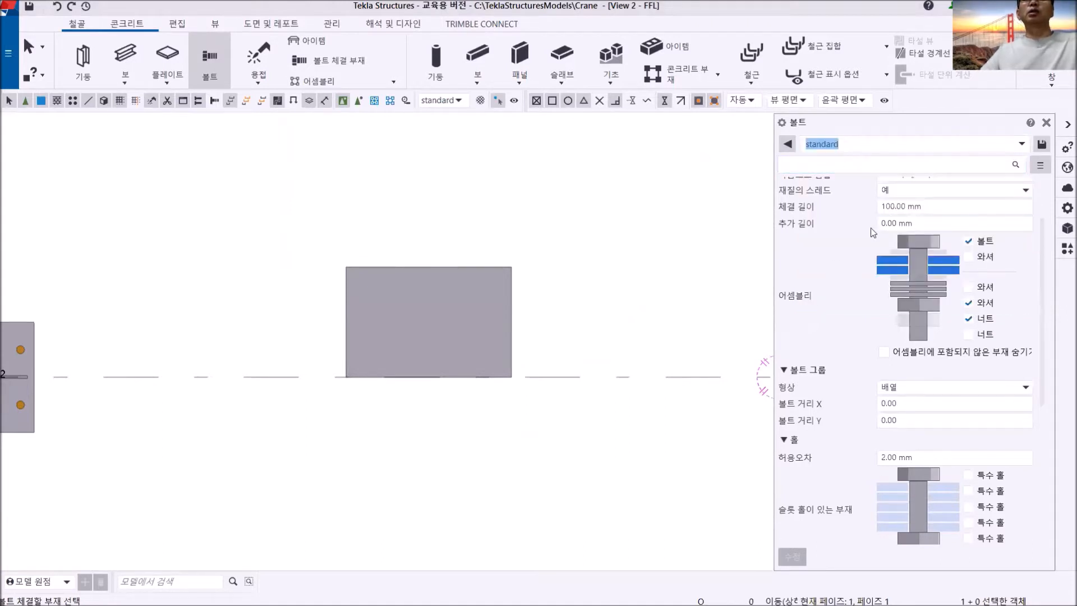
pyautogui.scroll(-2, 940, 421)
pyautogui.scroll(-3, 940, 422)
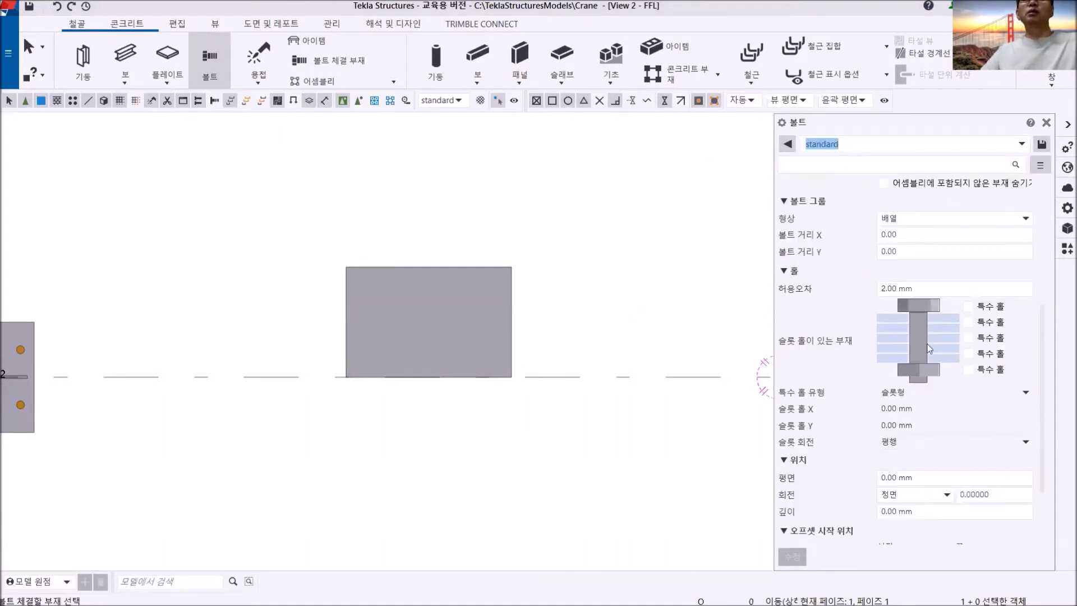
pyautogui.scroll(-3, 939, 422)
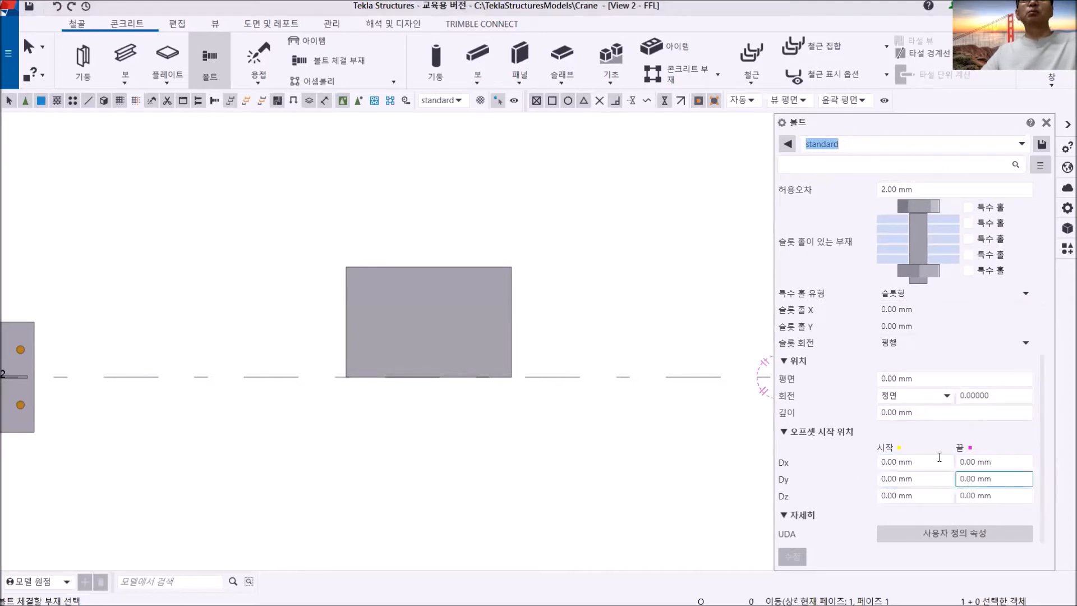
pyautogui.scroll(7, 921, 422)
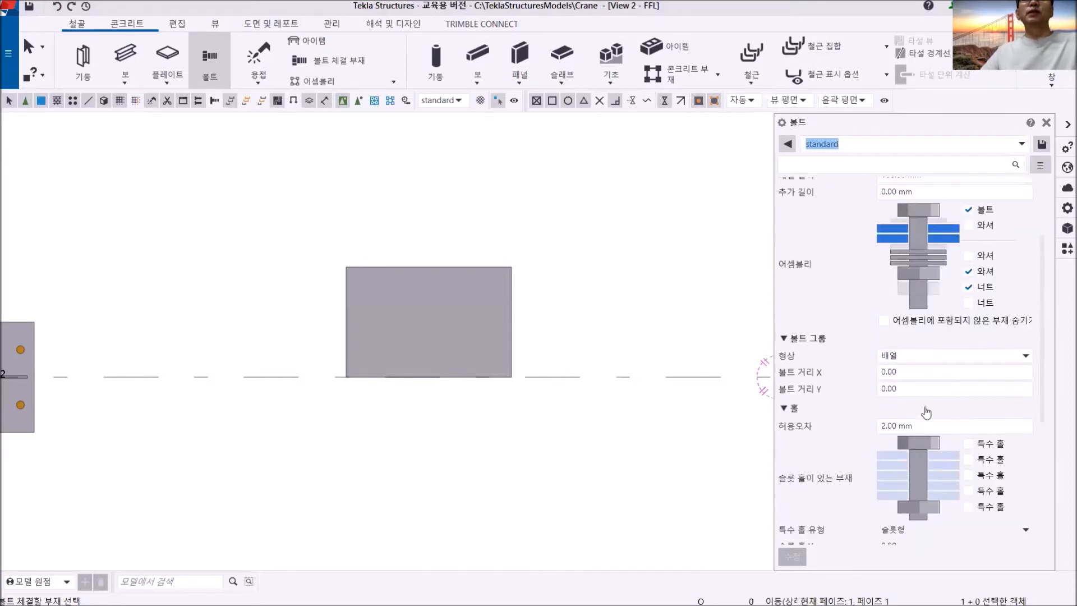
pyautogui.scroll(2, 923, 415)
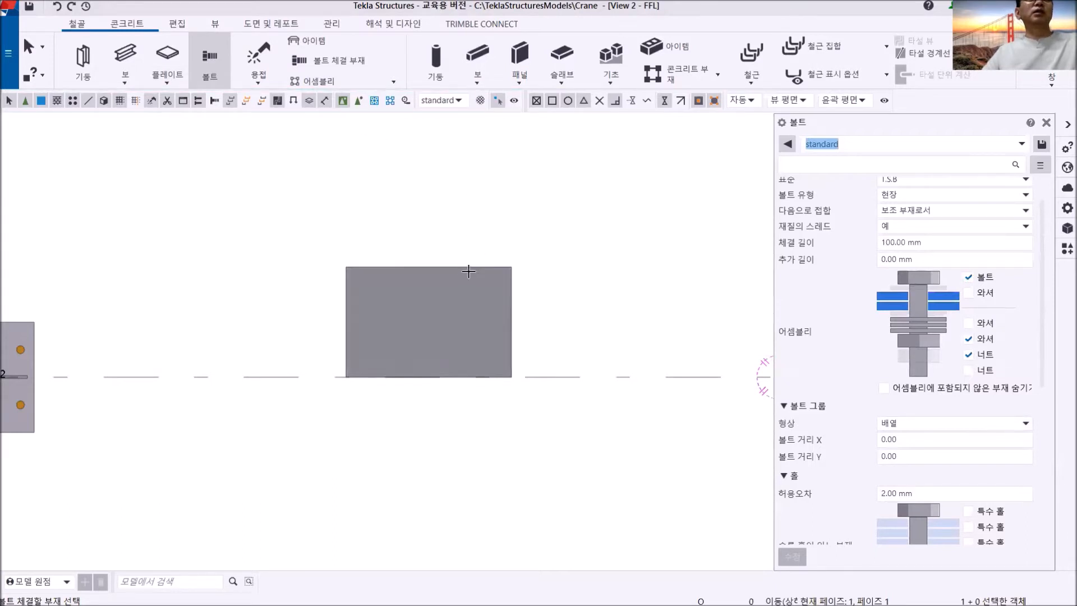
# - Bolt the new plate alone, starting 50 mm inside its left edge's midpoint and aiming at its right edge's midpoint
pyautogui.click(452, 279)
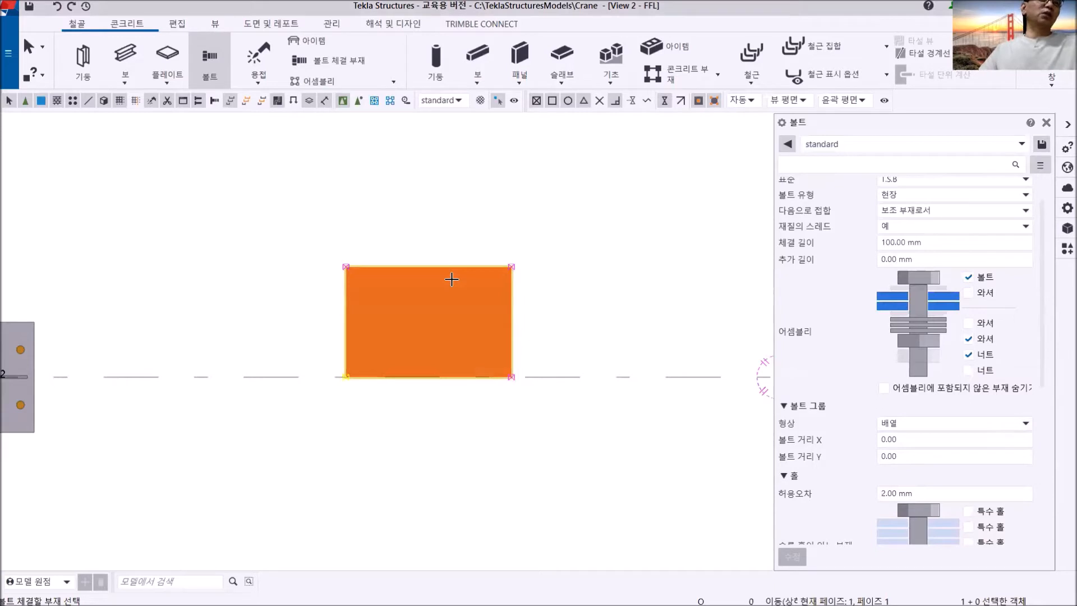
pyautogui.click(451, 278)
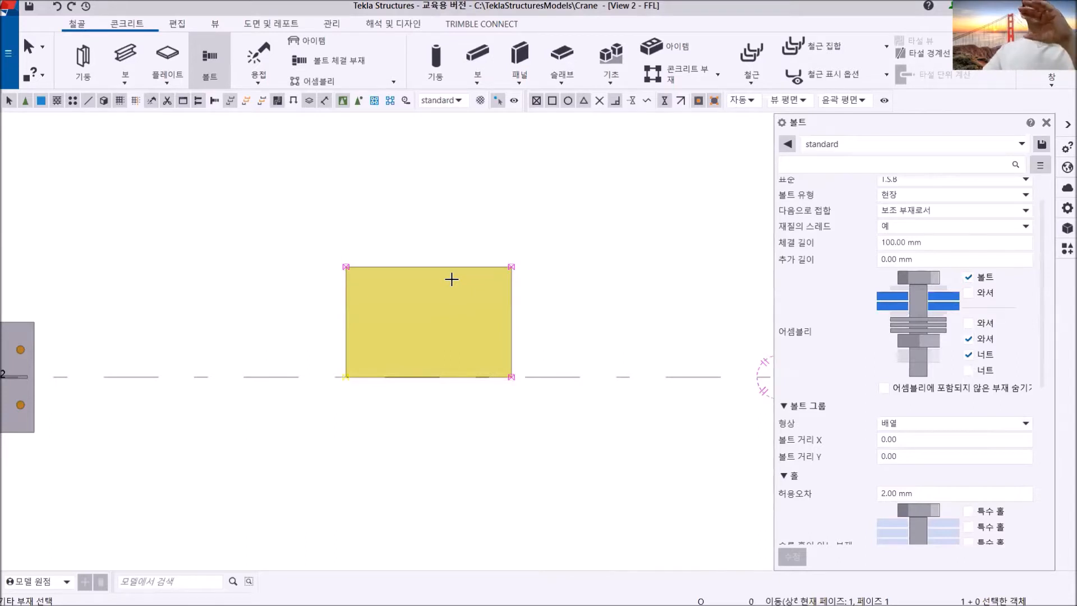
pyautogui.middleClick(466, 233)
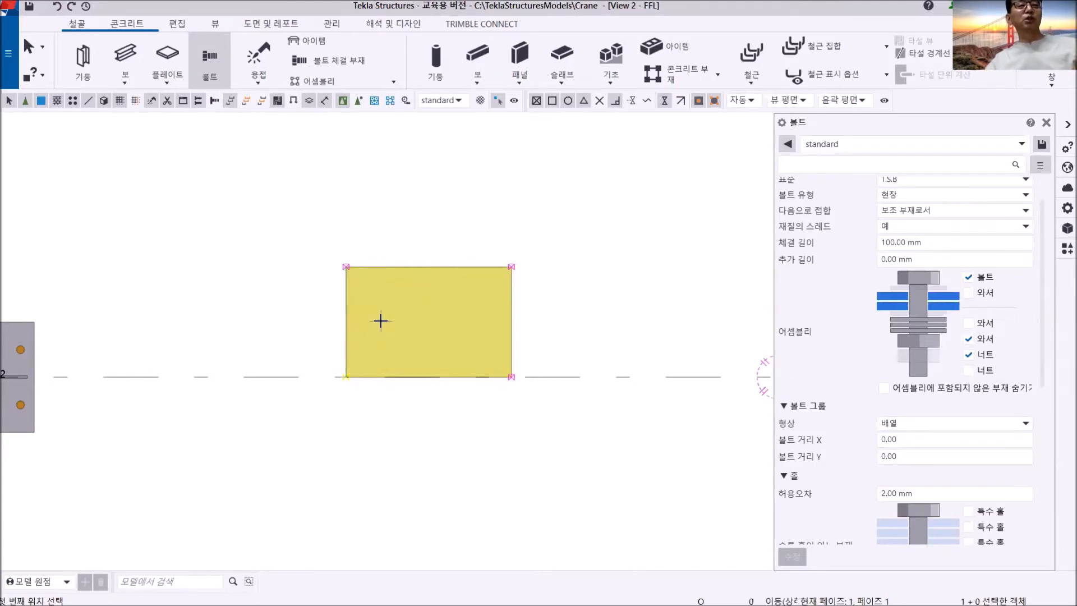
pyautogui.click(345, 322)
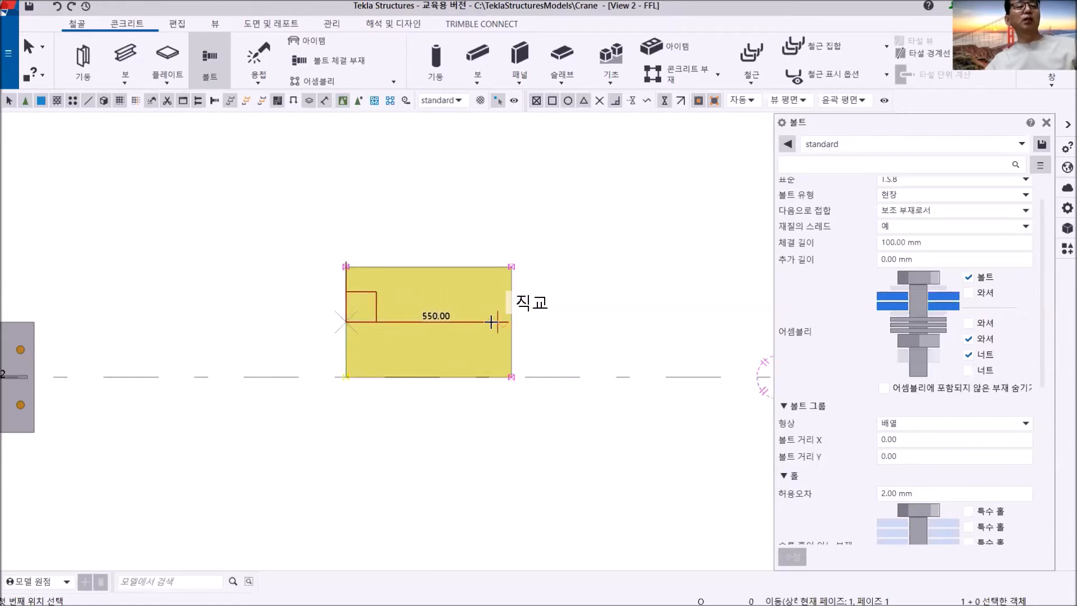
pyautogui.write('50')
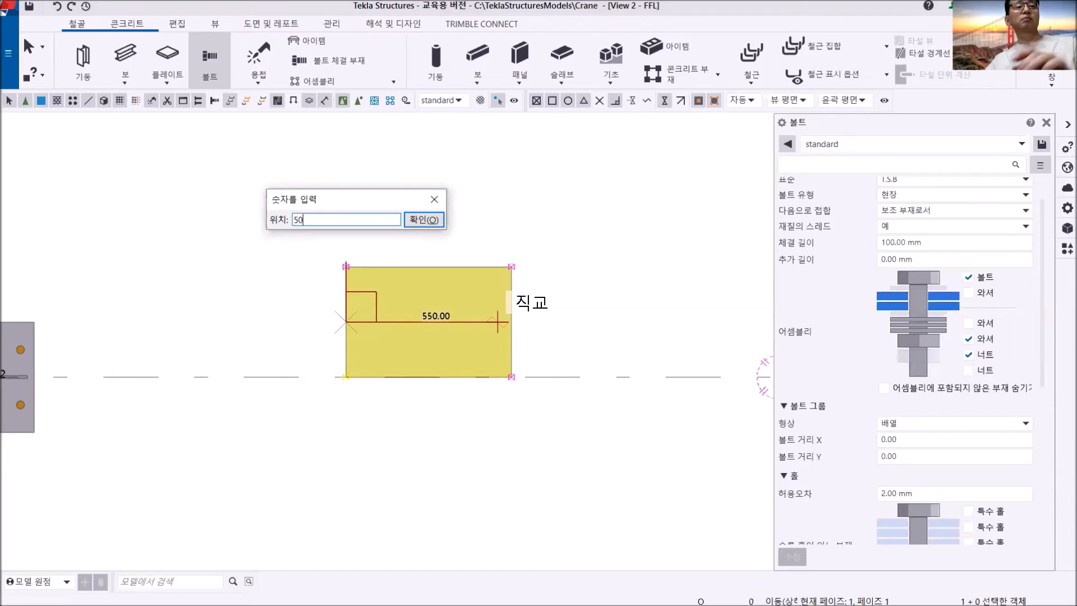
pyautogui.press('Return')
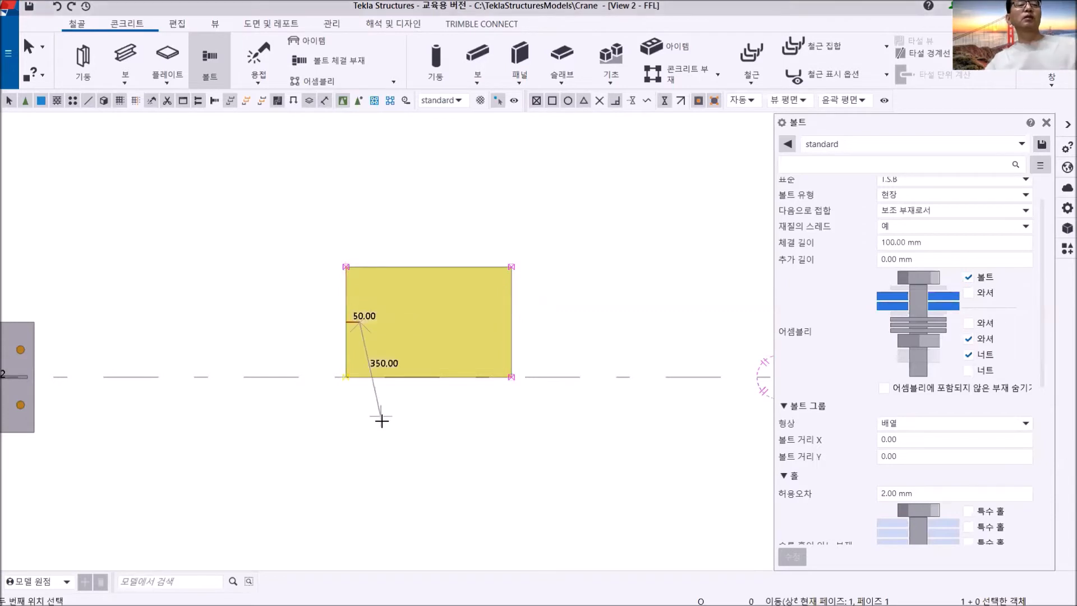
pyautogui.click(511, 325)
pyautogui.scroll(2, 365, 327)
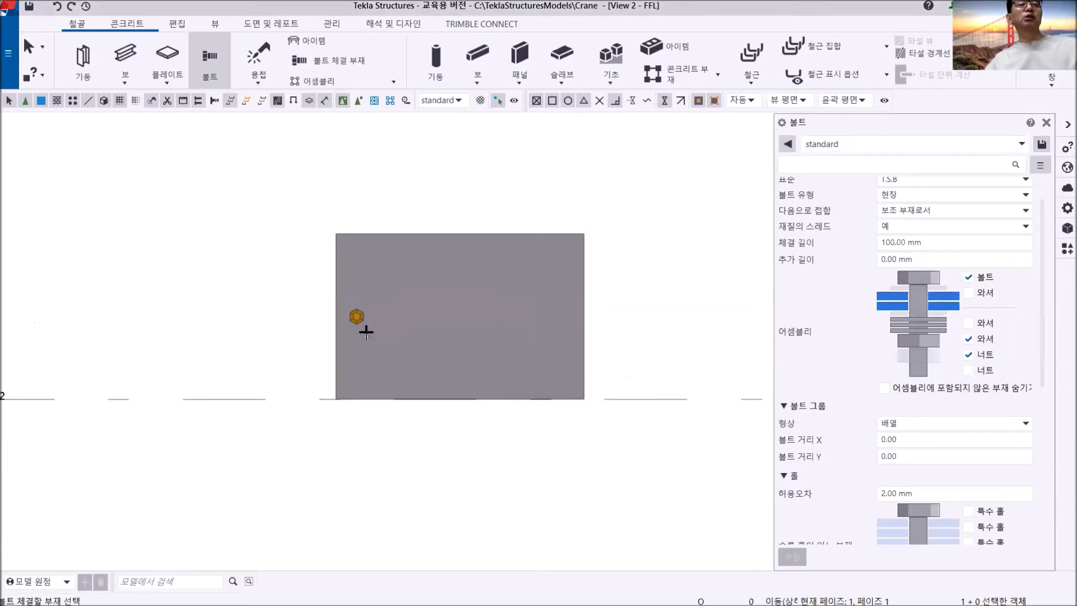
pyautogui.rightClick(305, 193)
pyautogui.click(361, 205)
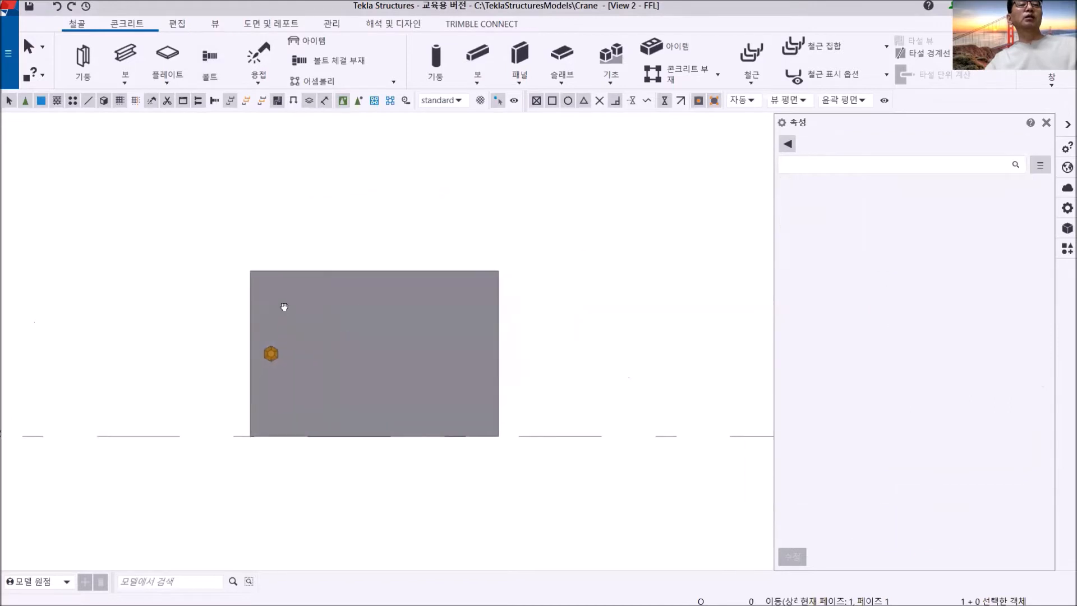
# - Consult DET.# A in the PDF drawing and set the new bolt group's X spacing to 2*250 mm
pyautogui.scroll(2, 259, 300)
pyautogui.scroll(-2, 271, 338)
pyautogui.moveTo(303, 300); pyautogui.dragTo(286, 327, button='middle')
pyautogui.scroll(1, 285, 328)
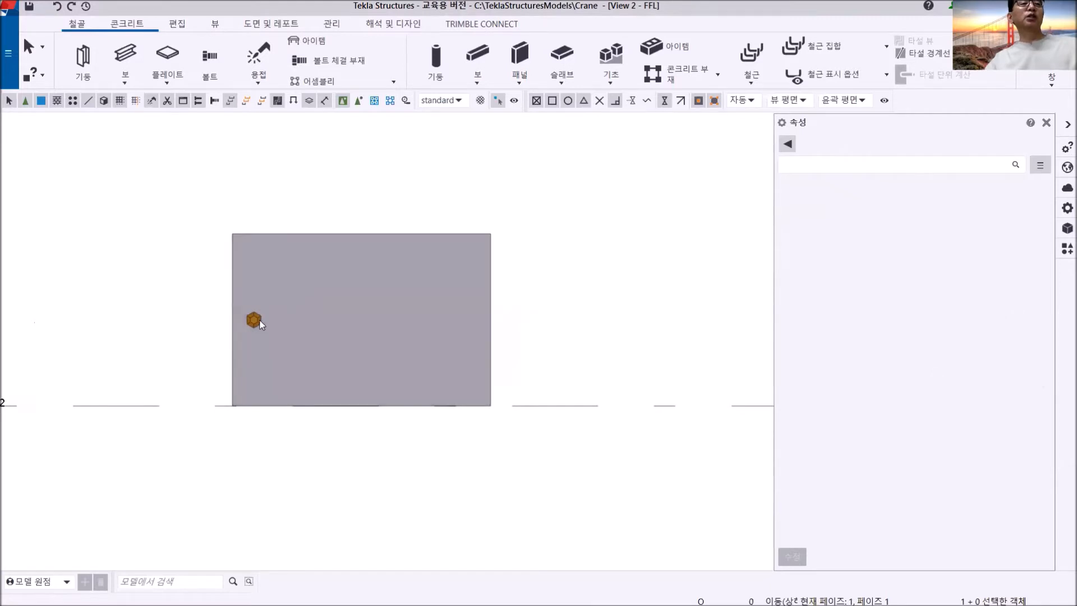
pyautogui.click(260, 321)
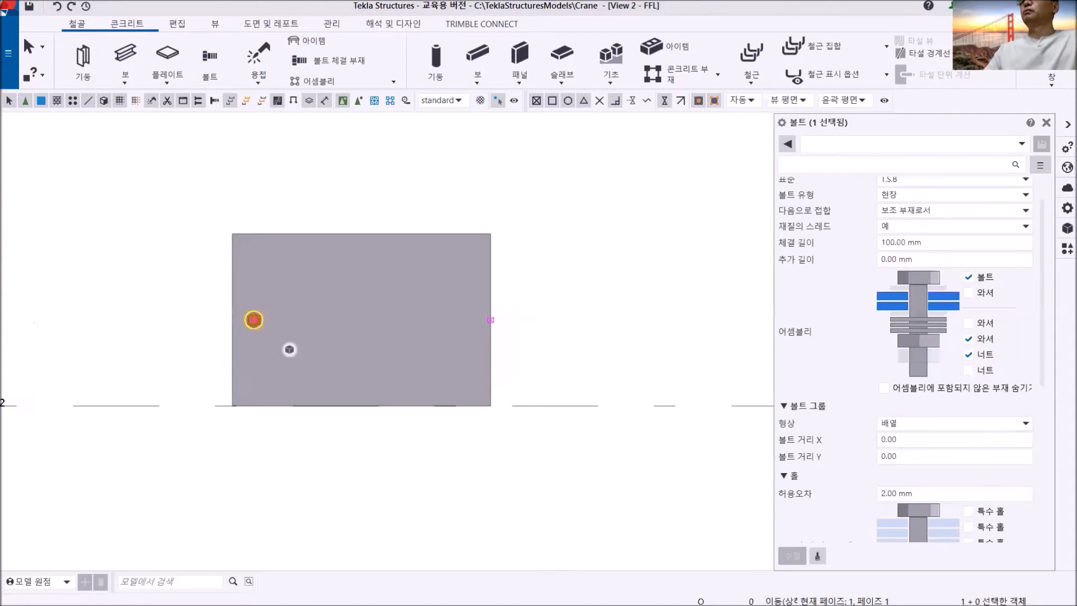
pyautogui.hotkey('alt', 'Tab')
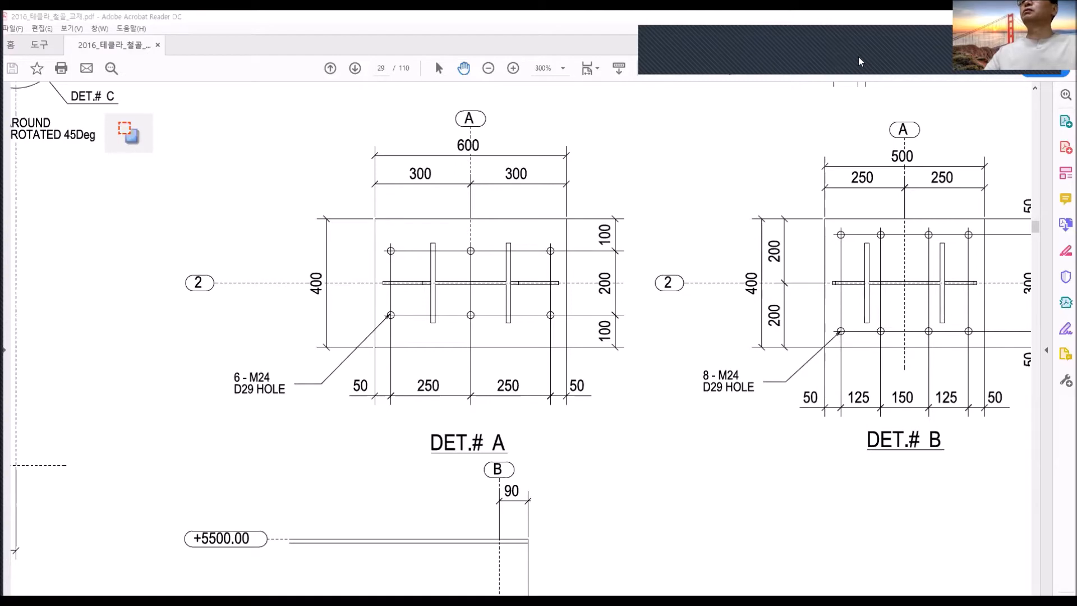
pyautogui.hotkey('alt', 'Tab')
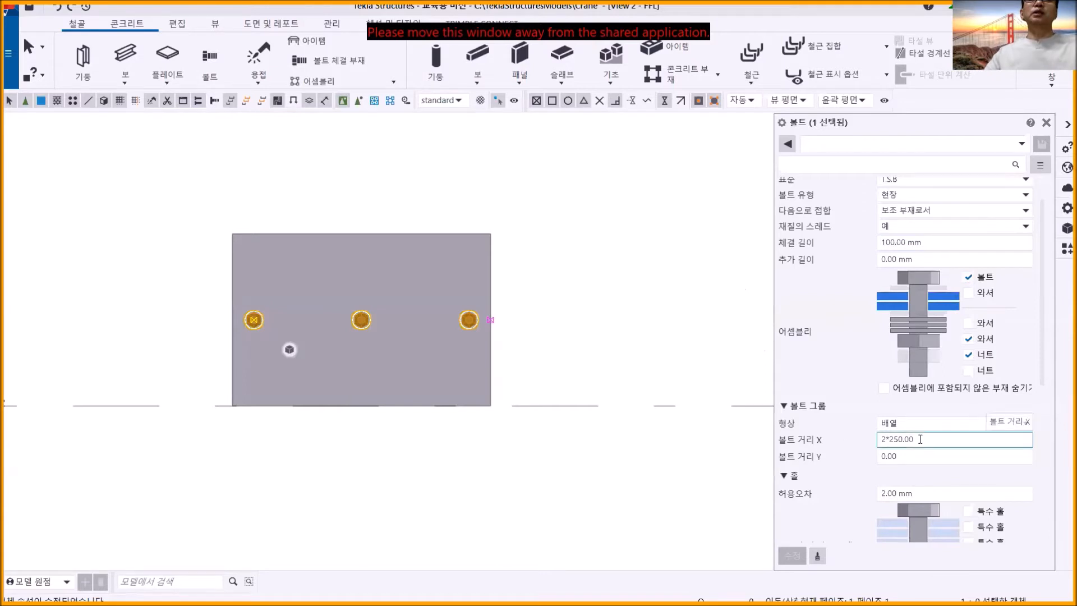
# - Set the Y spacing of the bolt group on the separate plate to 200 mm and apply the change
pyautogui.click(905, 457)
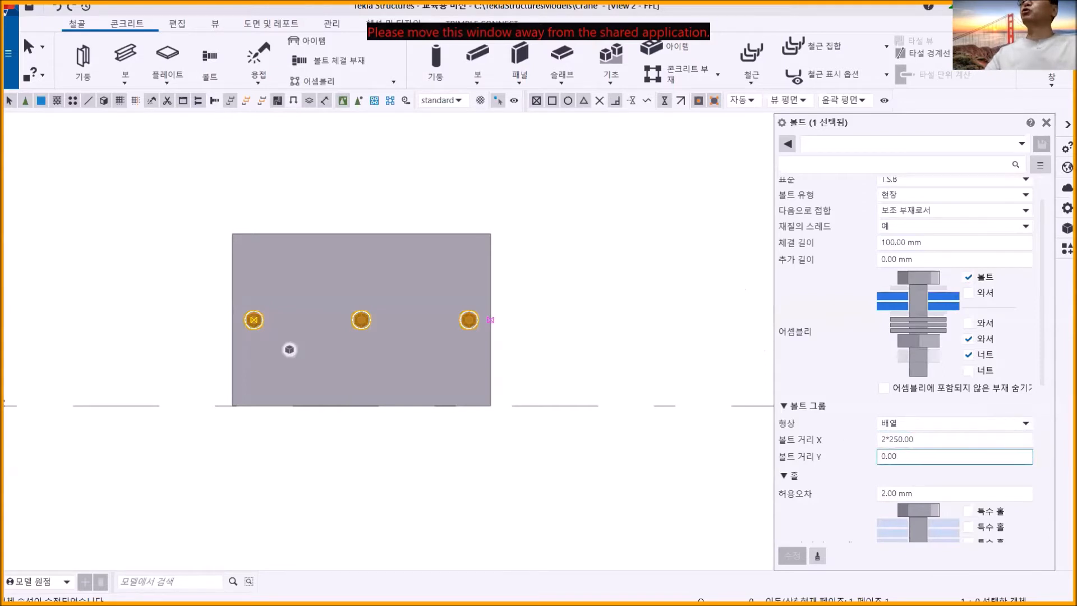
pyautogui.click(917, 440)
pyautogui.click(917, 456)
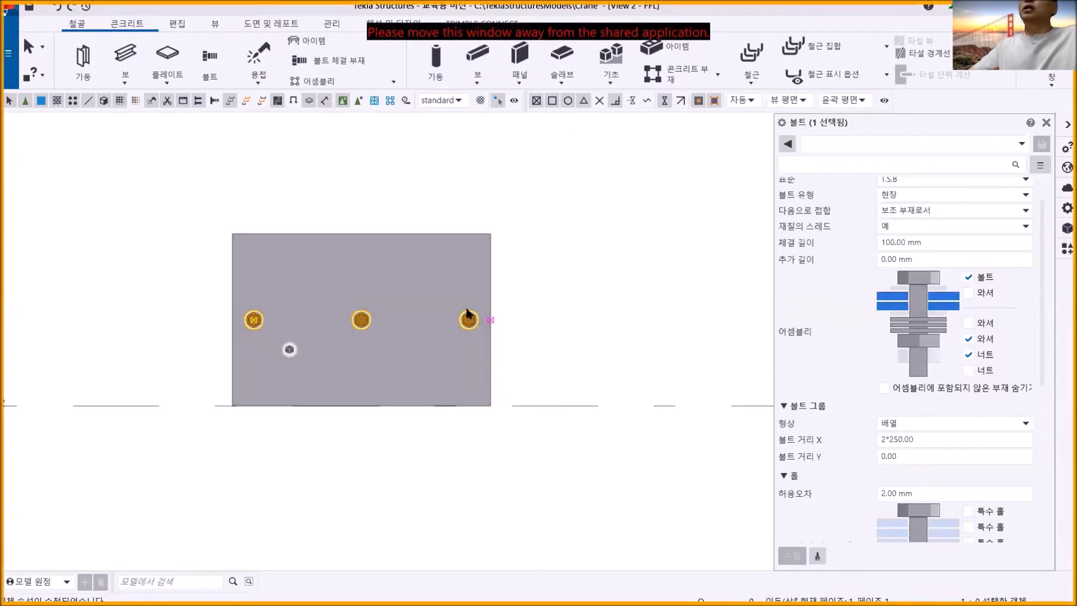
pyautogui.doubleClick(897, 455)
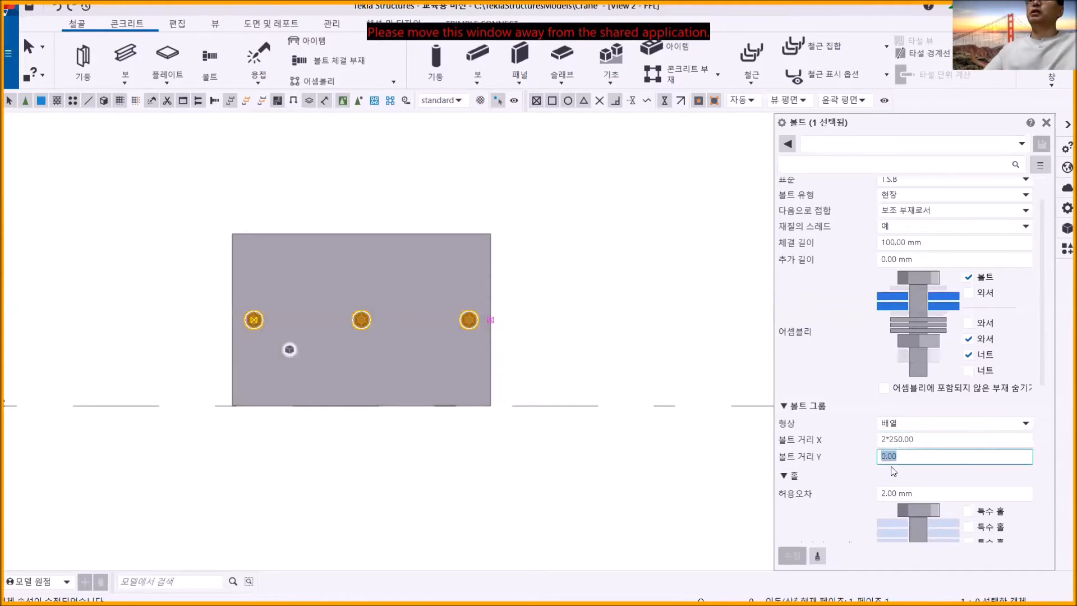
pyautogui.write('2')
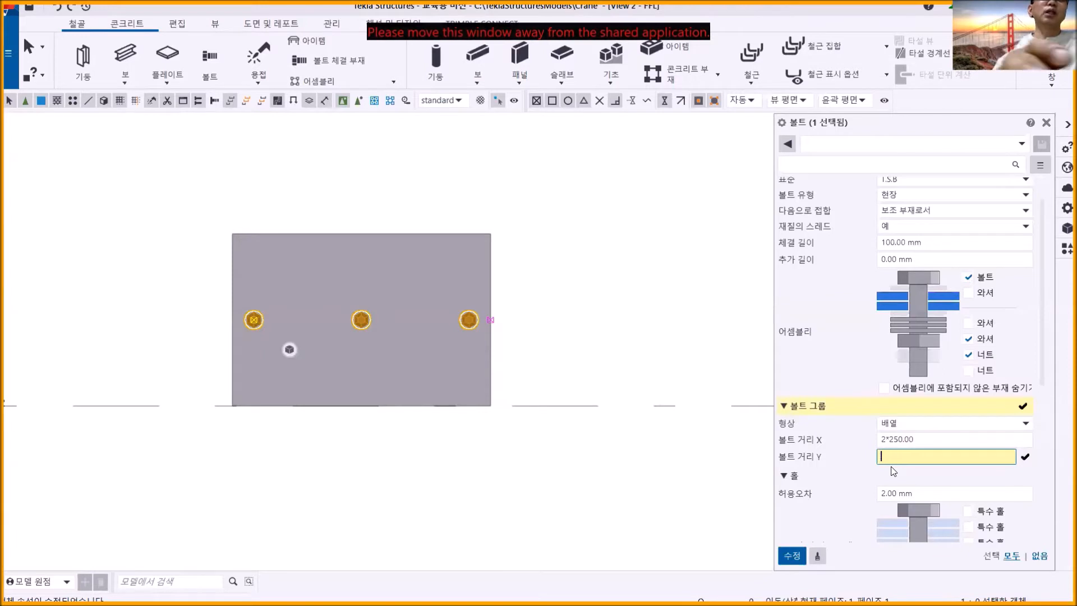
pyautogui.write('0 200')
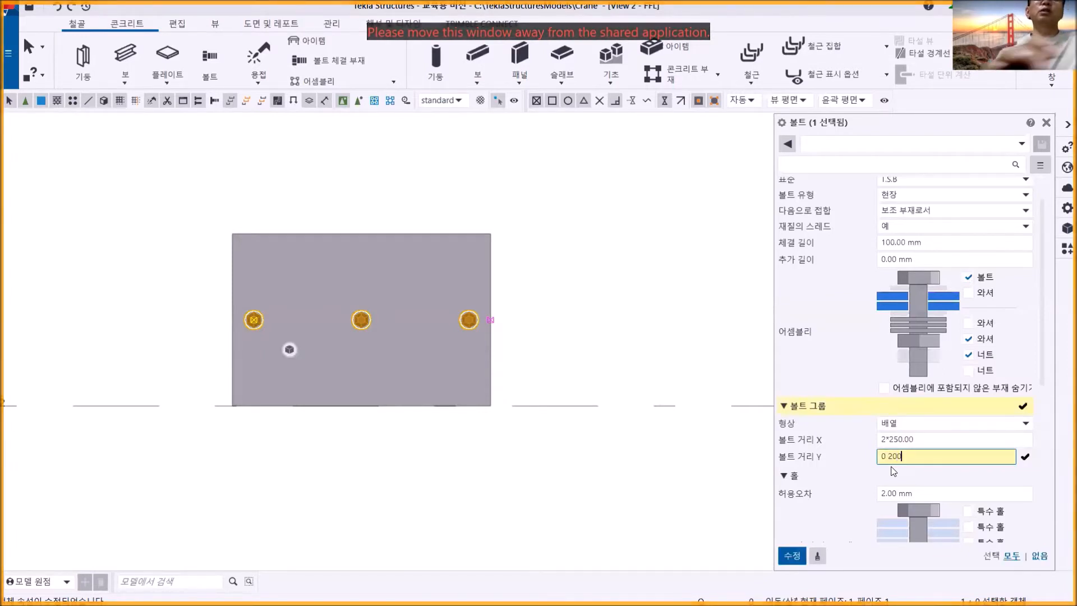
pyautogui.click(792, 557)
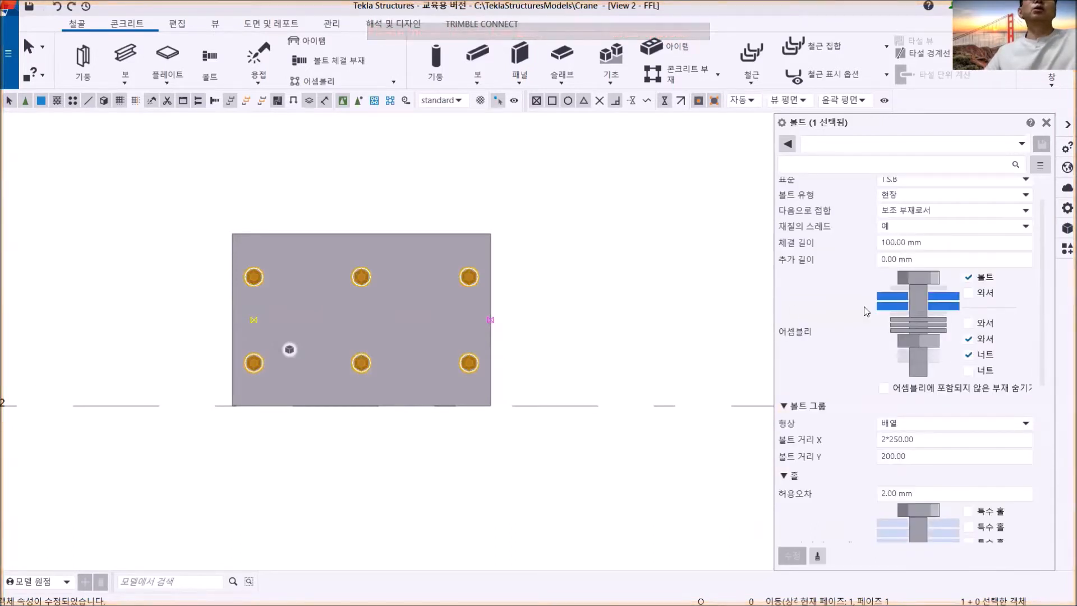
# - Exclude the bolt, washer and nuts from the bolt group's assembly so that it produces holes only
pyautogui.click(968, 278)
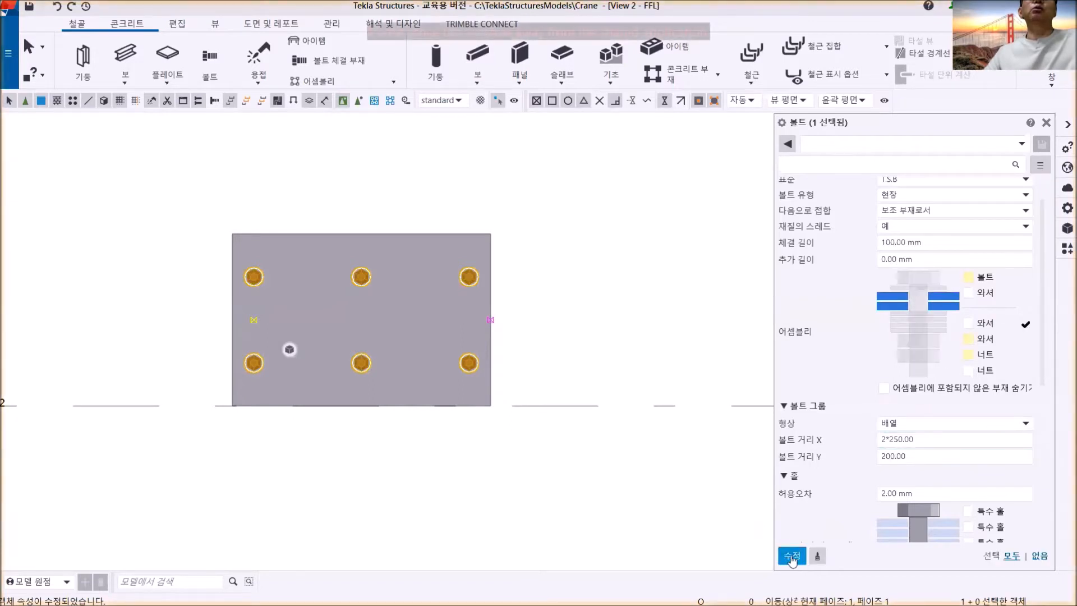
pyautogui.click(792, 557)
pyautogui.click(553, 334)
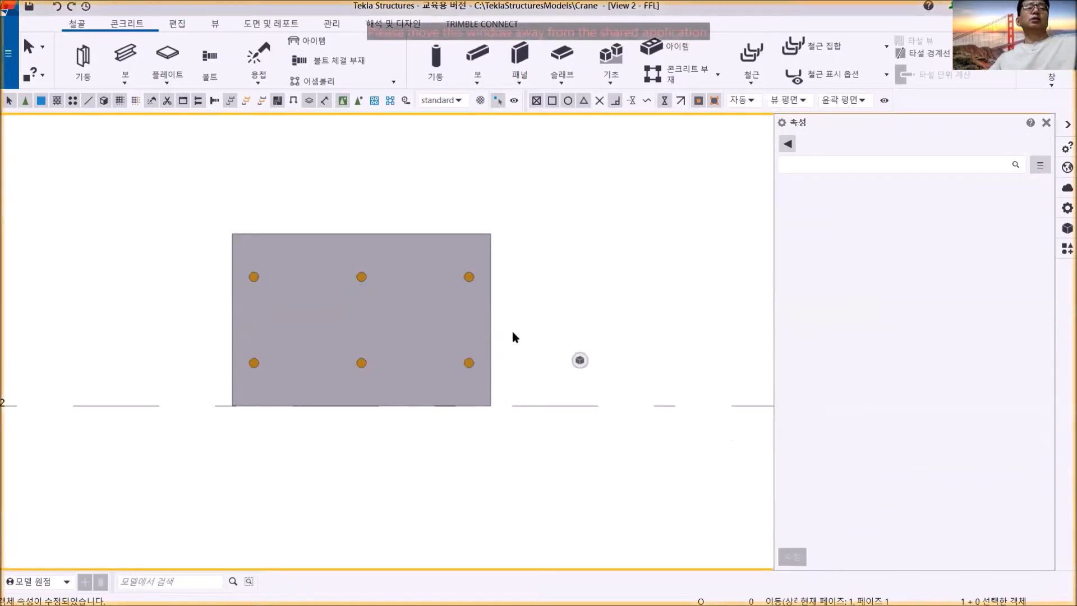
# - Select the hole-only bolt group on the separate plate and choose a bolt size of 24 mm
pyautogui.scroll(3, 469, 275)
pyautogui.click(465, 270)
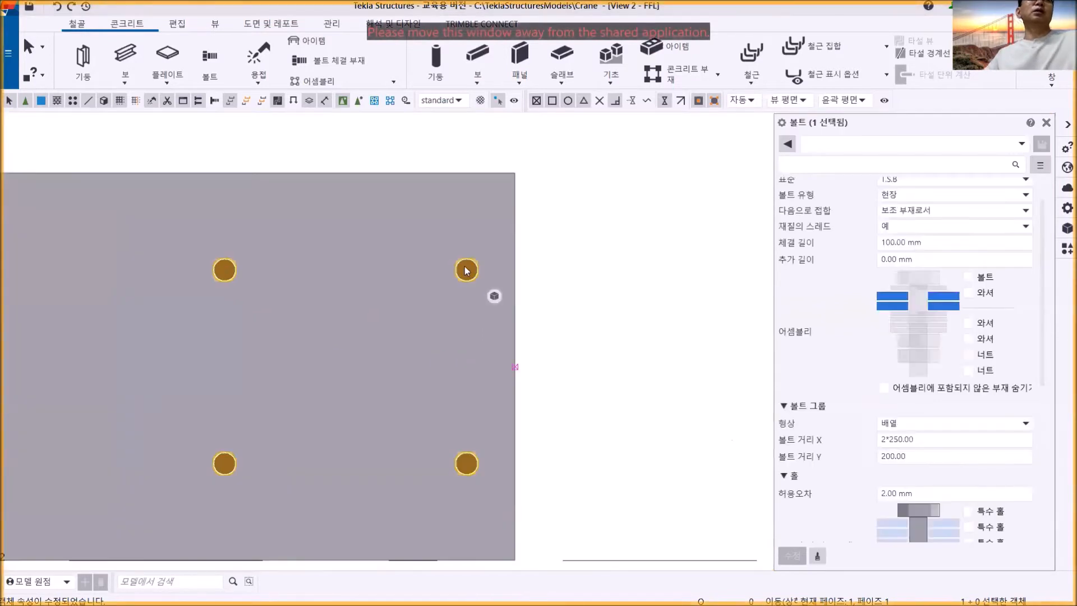
pyautogui.scroll(2, 950, 382)
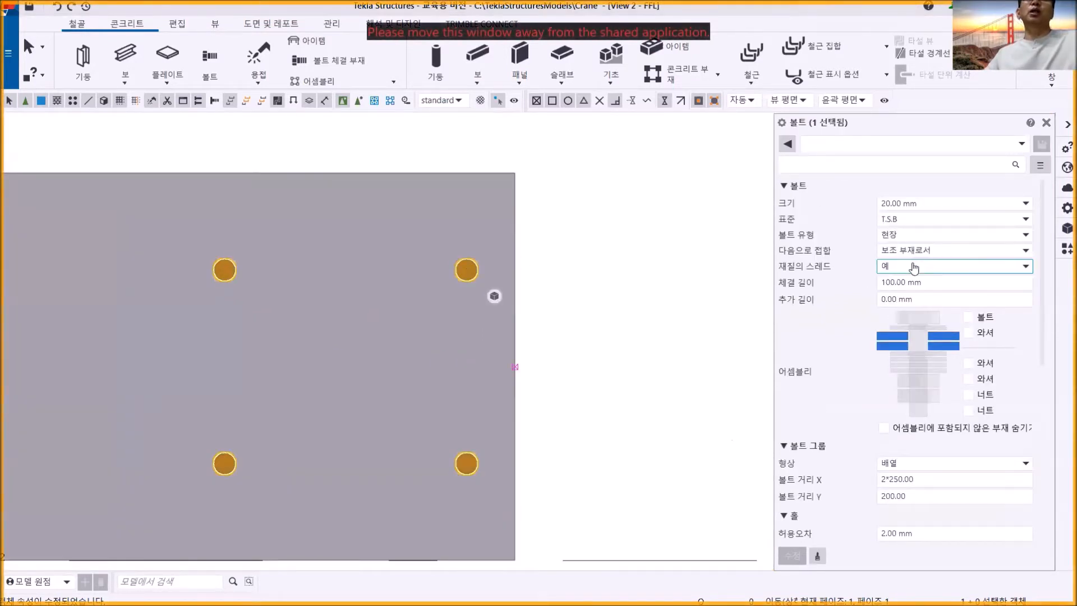
pyautogui.click(953, 205)
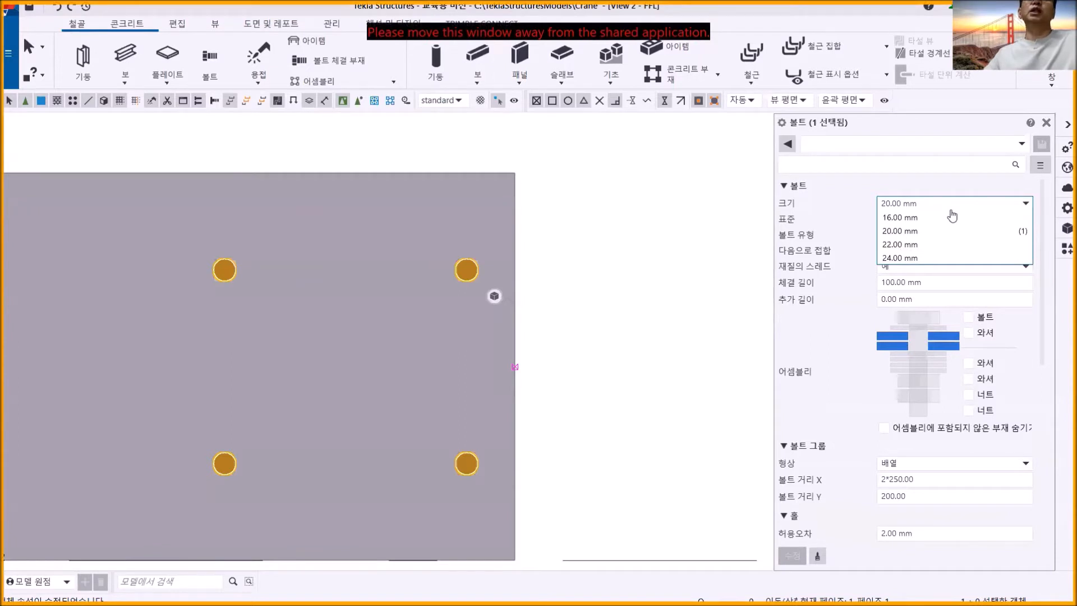
pyautogui.click(903, 257)
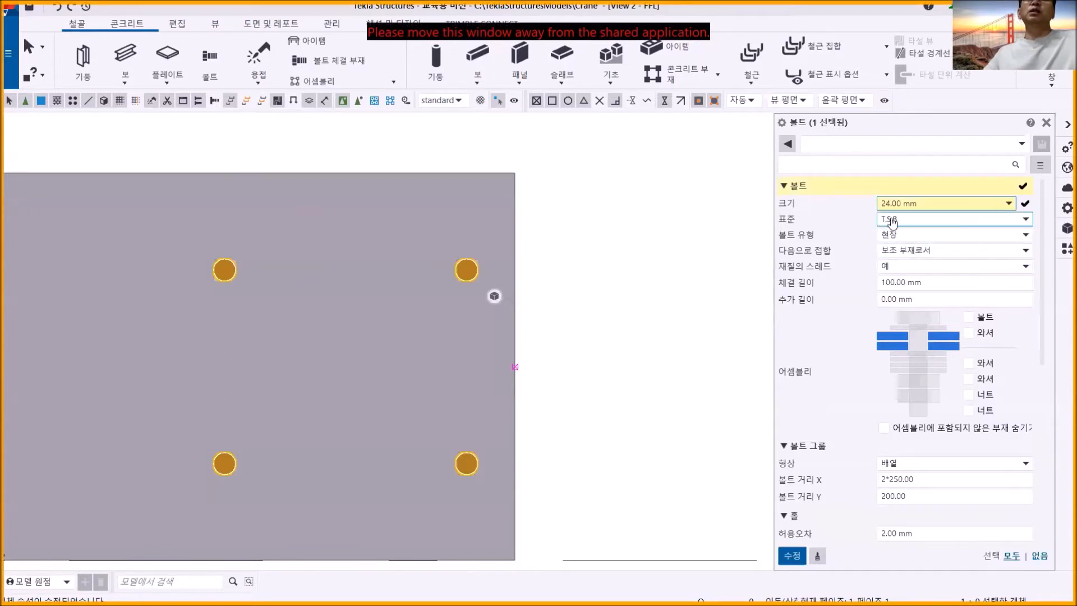
# - Set the bolt group's hole tolerance to 5 mm and apply the modified bolt properties
pyautogui.click(932, 496)
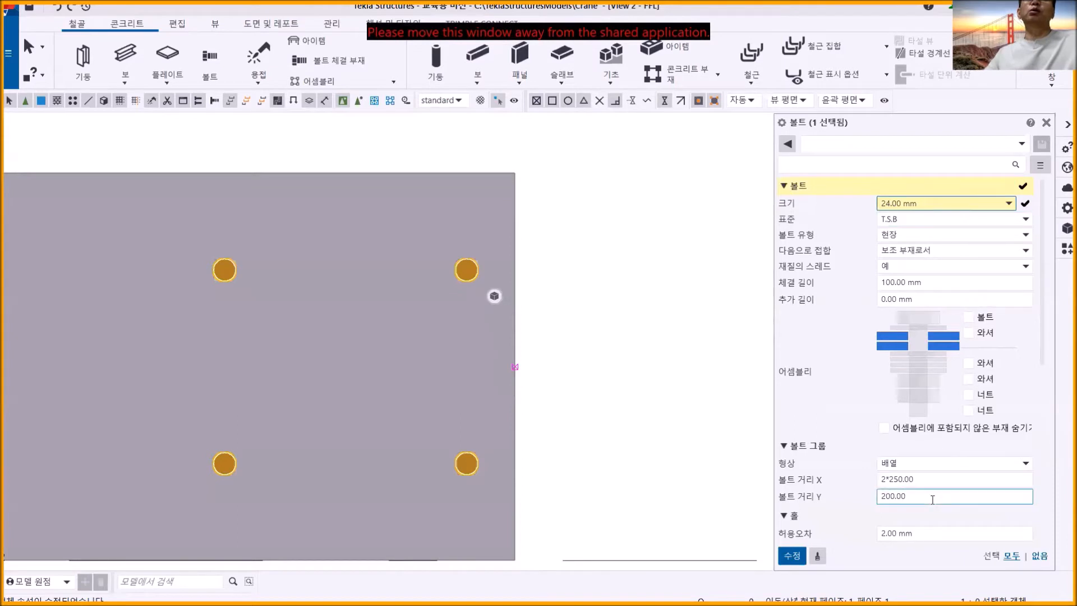
pyautogui.scroll(-5, 931, 499)
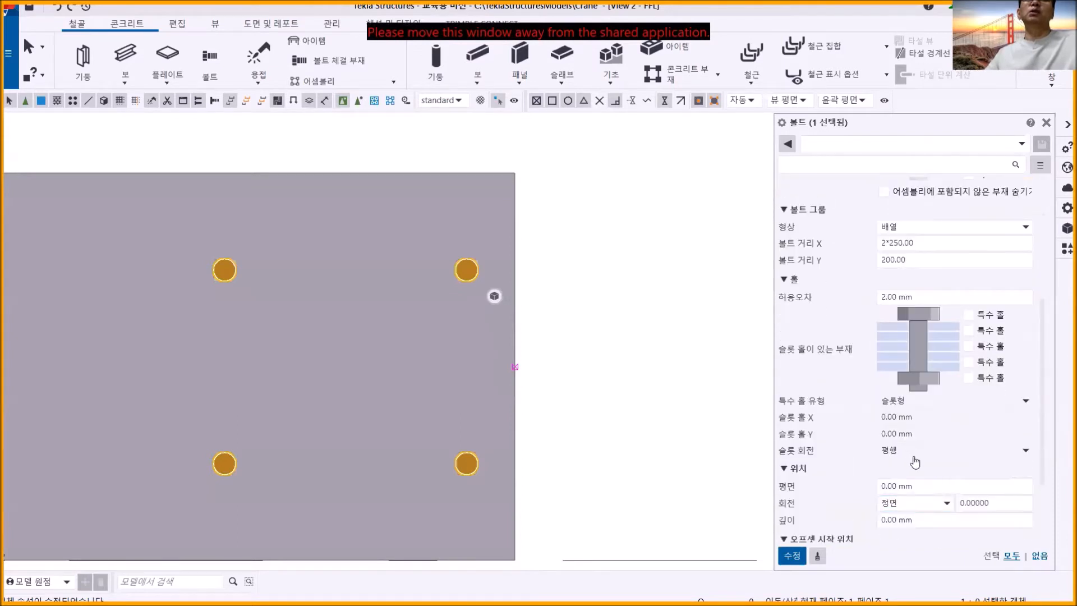
pyautogui.scroll(1, 915, 454)
pyautogui.click(919, 366)
pyautogui.hotkey('ctrl', 'a')
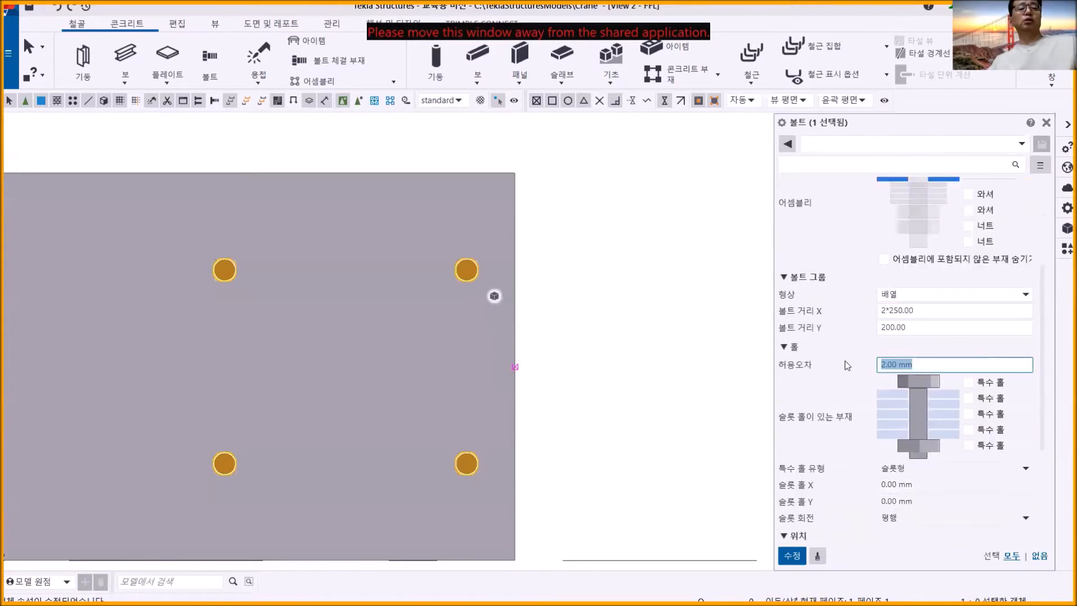
pyautogui.write('5')
pyautogui.click(791, 557)
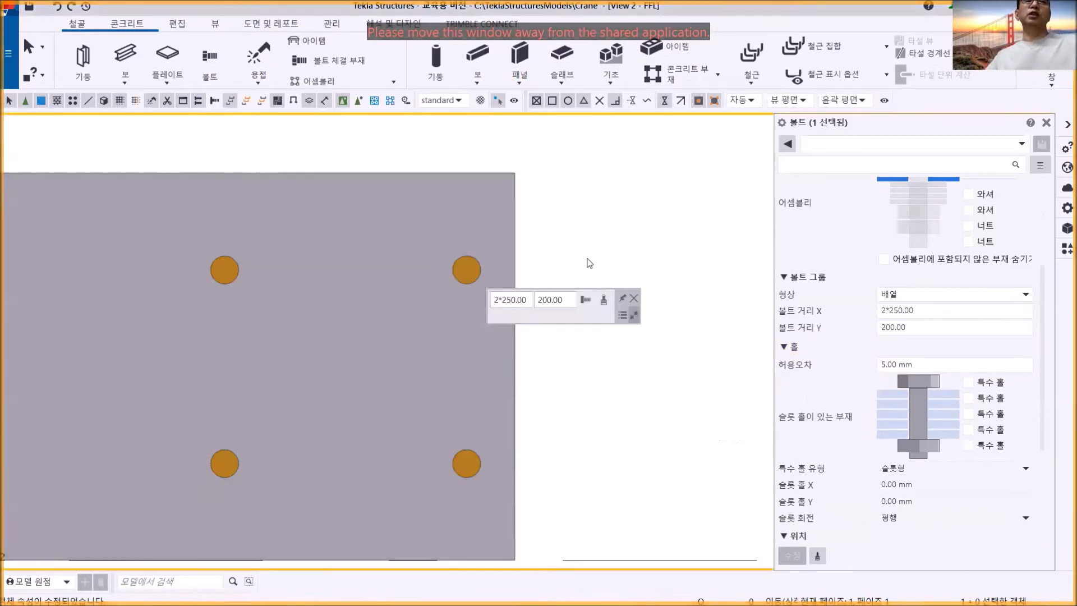
pyautogui.click(588, 263)
# - Examine the six holes in the separate plate in the 3D_VIEW view
pyautogui.scroll(-3, 580, 280)
pyautogui.moveTo(580, 299); pyautogui.dragTo(578, 265, button='middle')
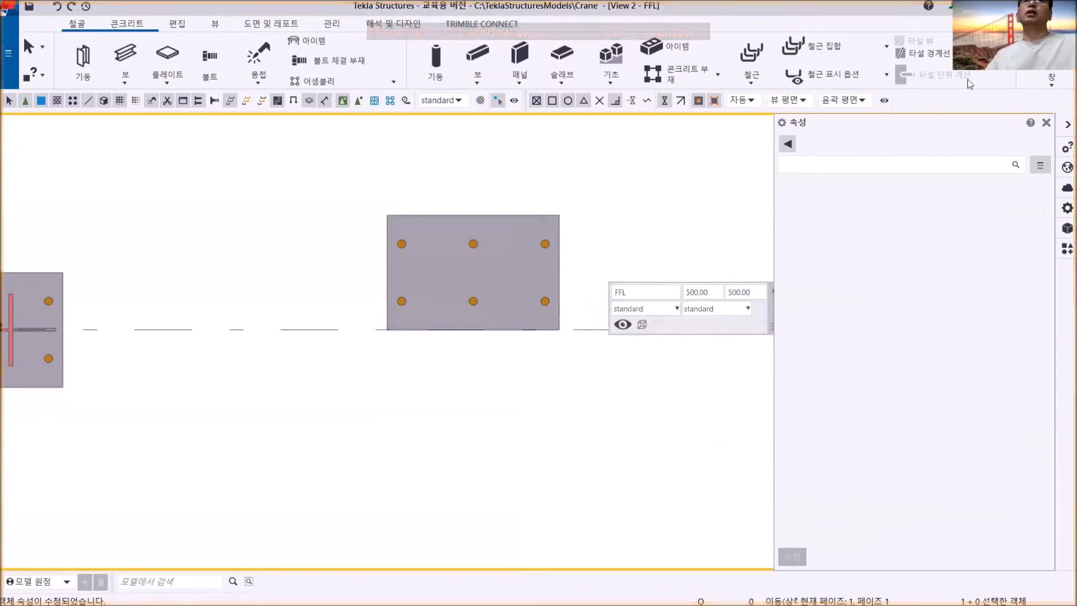
pyautogui.click(1045, 81)
pyautogui.click(1051, 189)
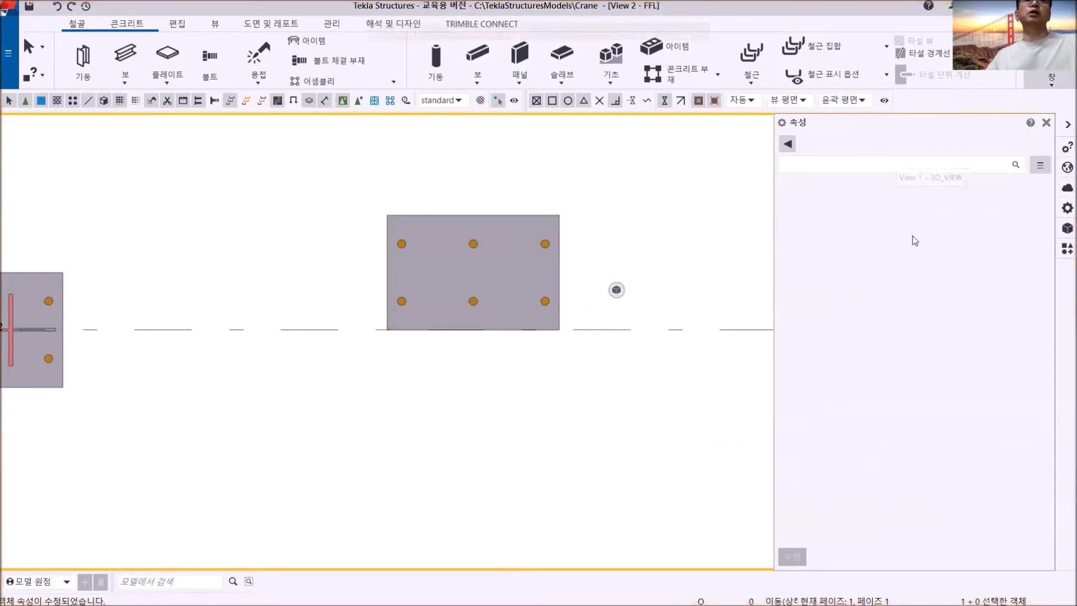
pyautogui.scroll(3, 530, 315)
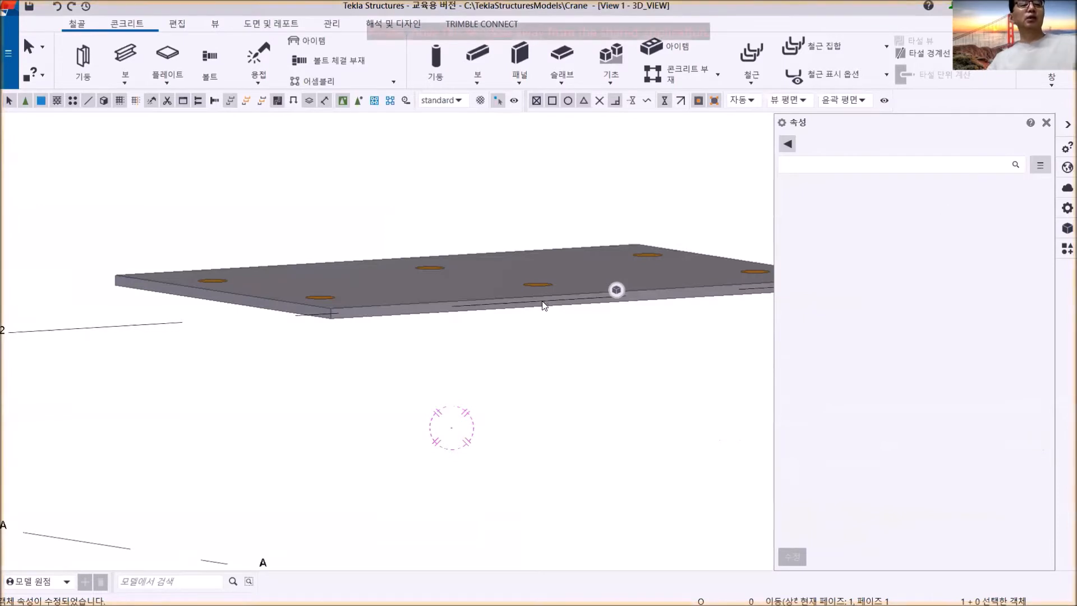
pyautogui.scroll(3, 534, 315)
pyautogui.scroll(-5, 533, 327)
pyautogui.scroll(5, 476, 342)
pyautogui.scroll(5, 485, 291)
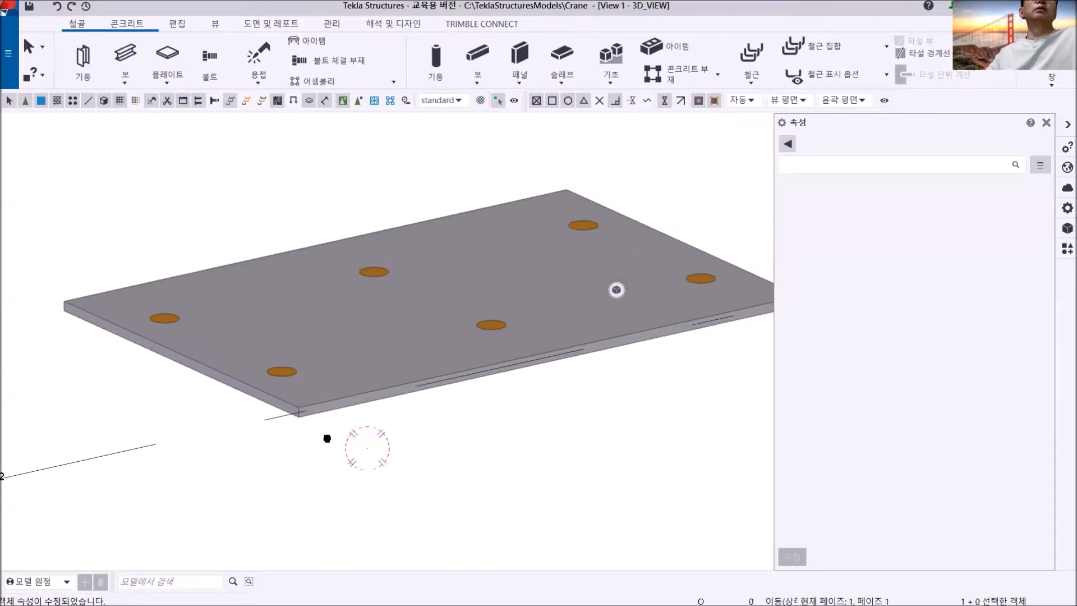
pyautogui.scroll(-3, 327, 438)
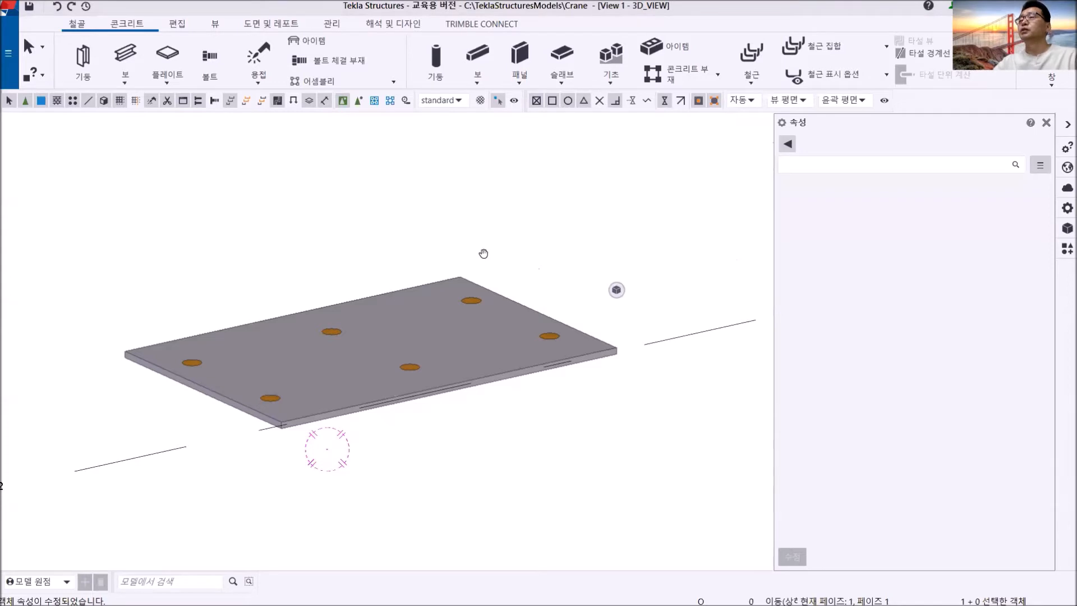
# - Consult the hole layout of DET.# A in the PDF drawing and return to the 3D model overview
pyautogui.hotkey('alt', 'Tab')
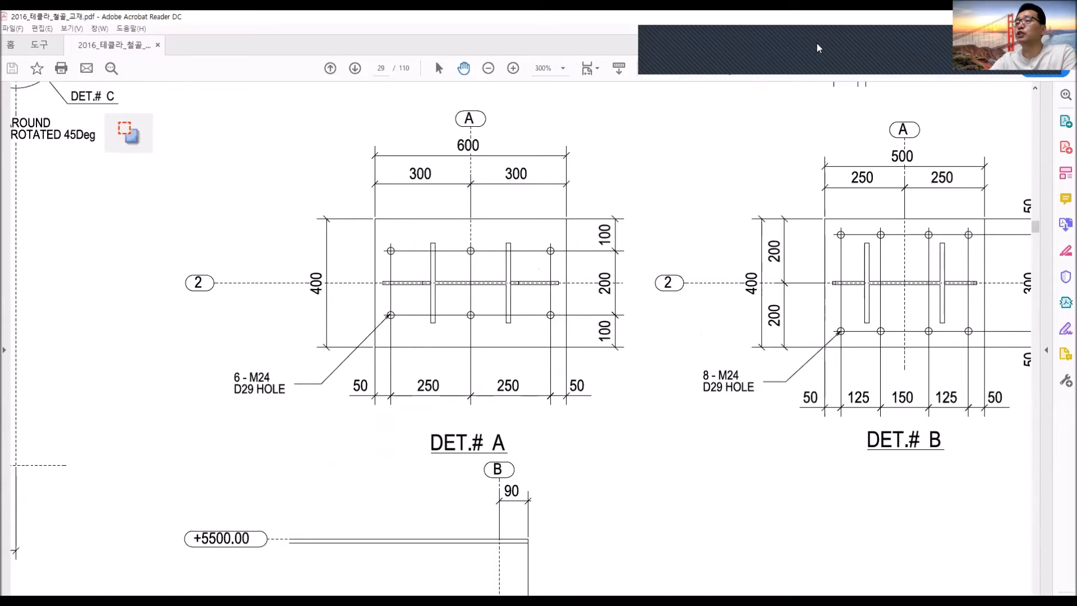
pyautogui.hotkey('alt', 'Tab')
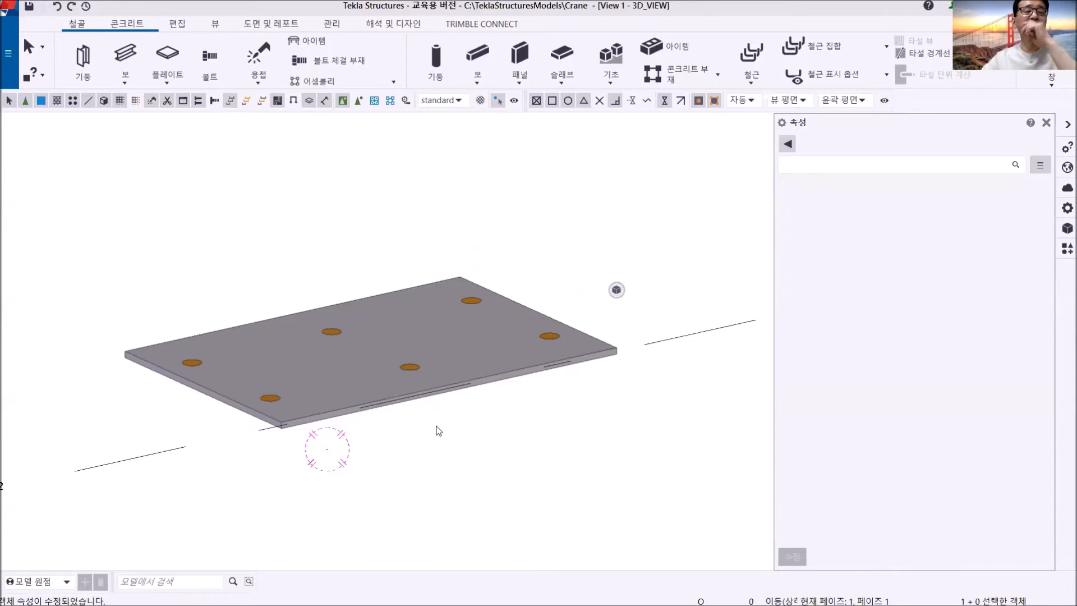
pyautogui.scroll(-5, 437, 432)
pyautogui.moveTo(437, 431); pyautogui.dragTo(426, 419, button='middle')
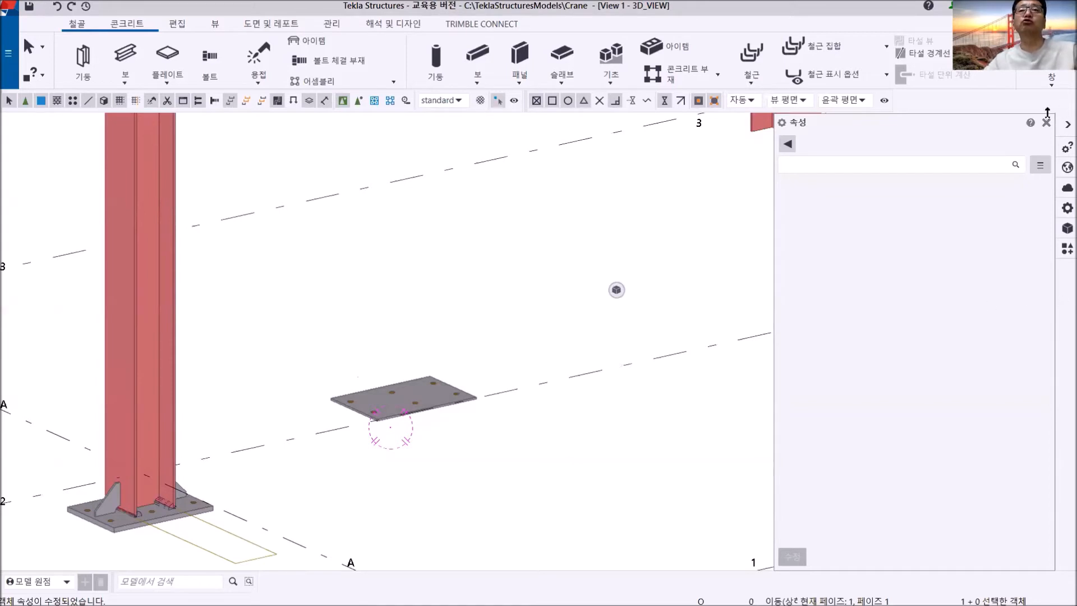
# - In the FFL view, copy the separate plate to the right along grid line 2, using its lower-left corner as base point
pyautogui.click(1053, 79)
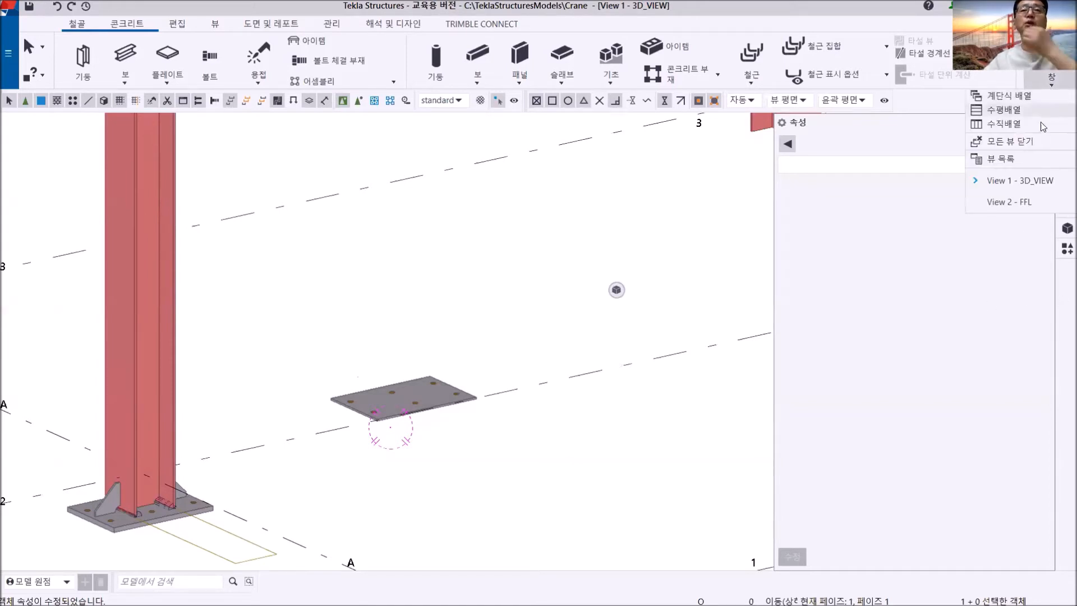
pyautogui.click(1021, 199)
pyautogui.scroll(4, 375, 335)
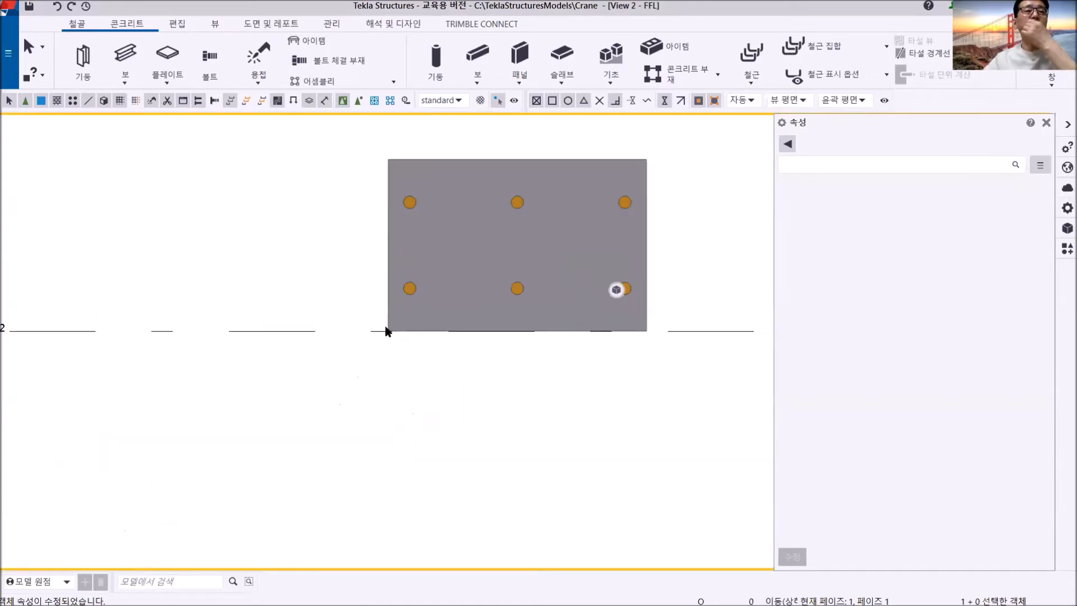
pyautogui.scroll(-7, 426, 339)
pyautogui.moveTo(465, 345); pyautogui.dragTo(325, 411, button='middle')
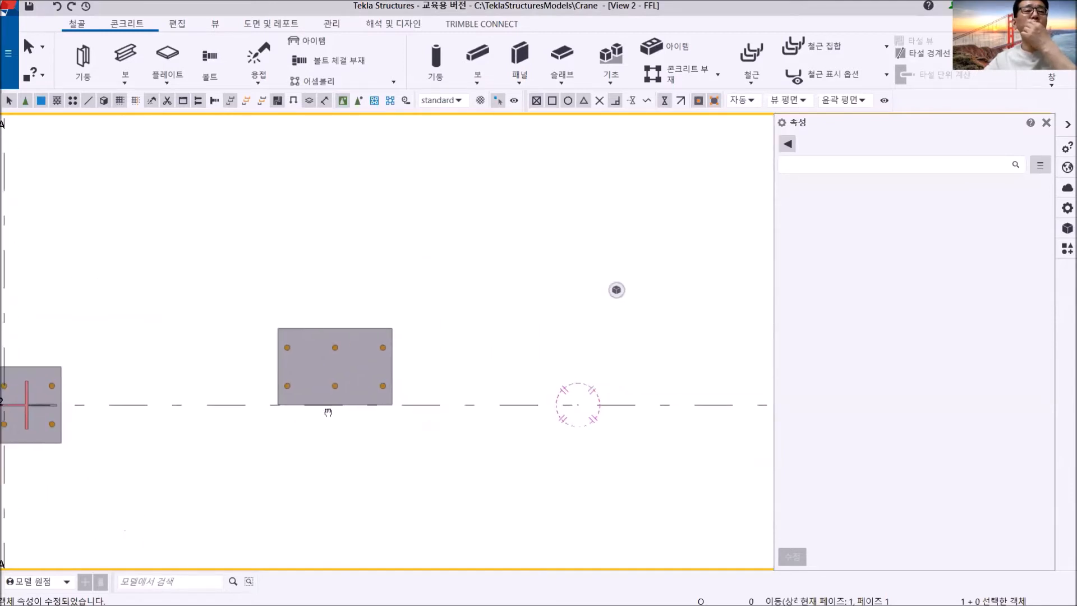
pyautogui.moveTo(435, 423); pyautogui.dragTo(382, 410, button='middle')
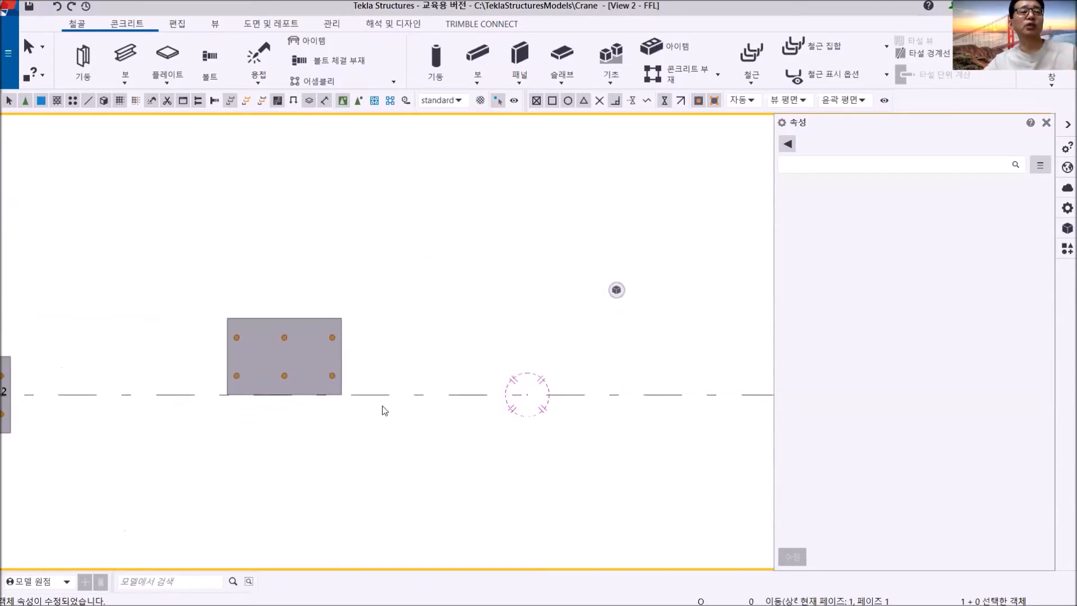
pyautogui.click(325, 357)
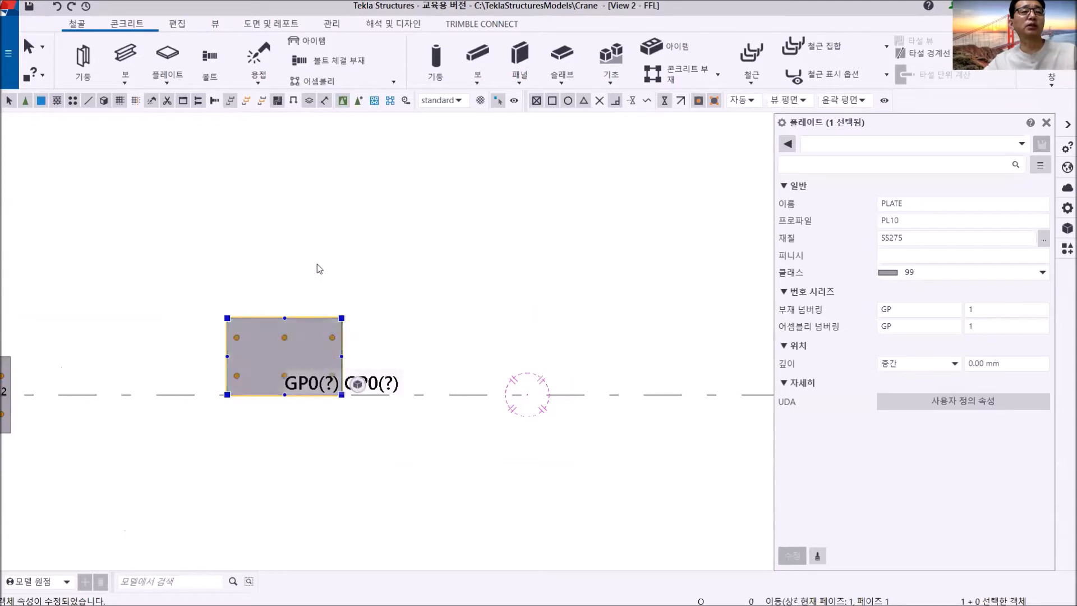
pyautogui.rightClick(311, 248)
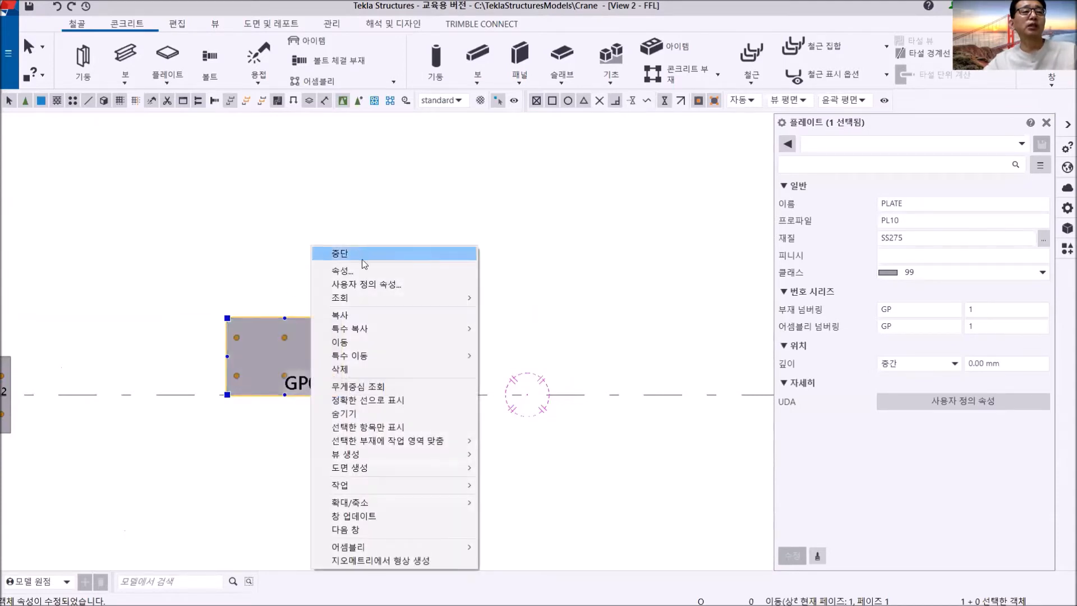
pyautogui.click(362, 316)
pyautogui.click(227, 395)
pyautogui.rightClick(447, 255)
pyautogui.click(477, 263)
# - Delete the six-hole bolt group from the copied plate
pyautogui.moveTo(508, 399); pyautogui.dragTo(408, 438, button='middle')
pyautogui.scroll(2, 399, 424)
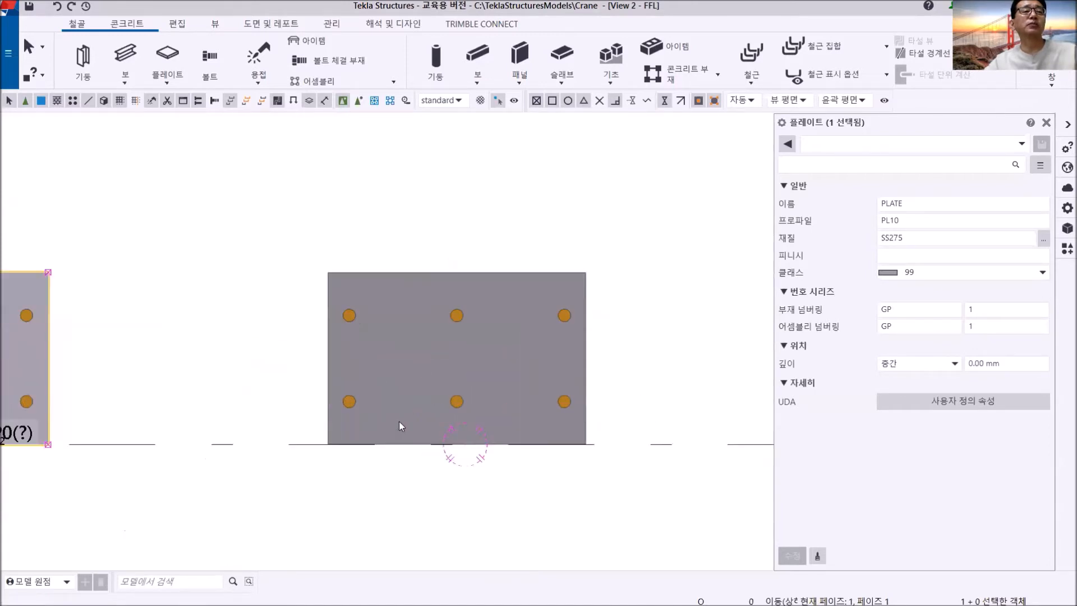
pyautogui.click(348, 315)
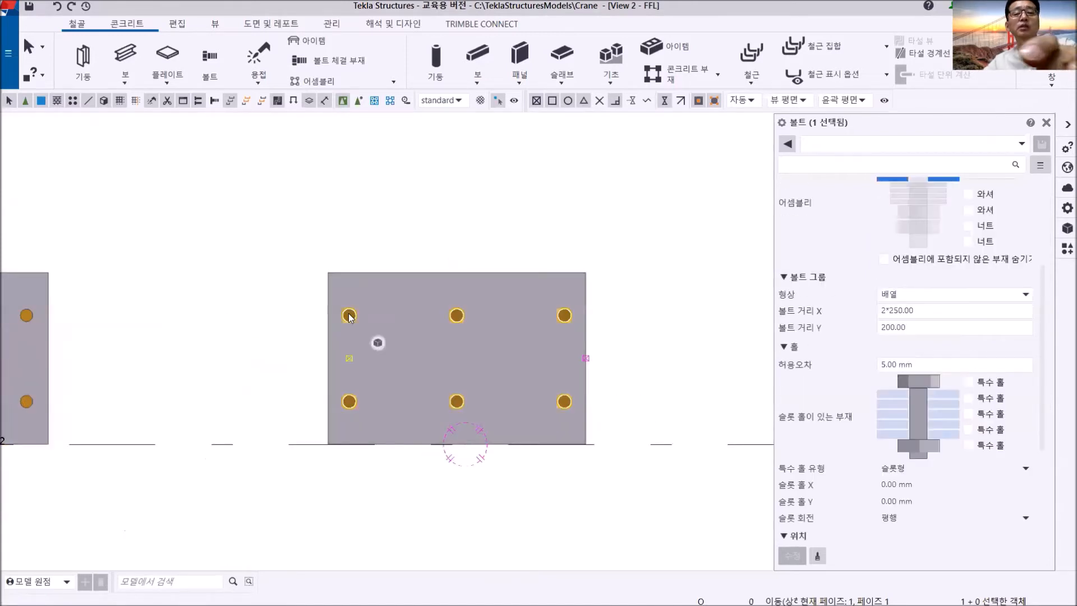
pyautogui.press('Delete')
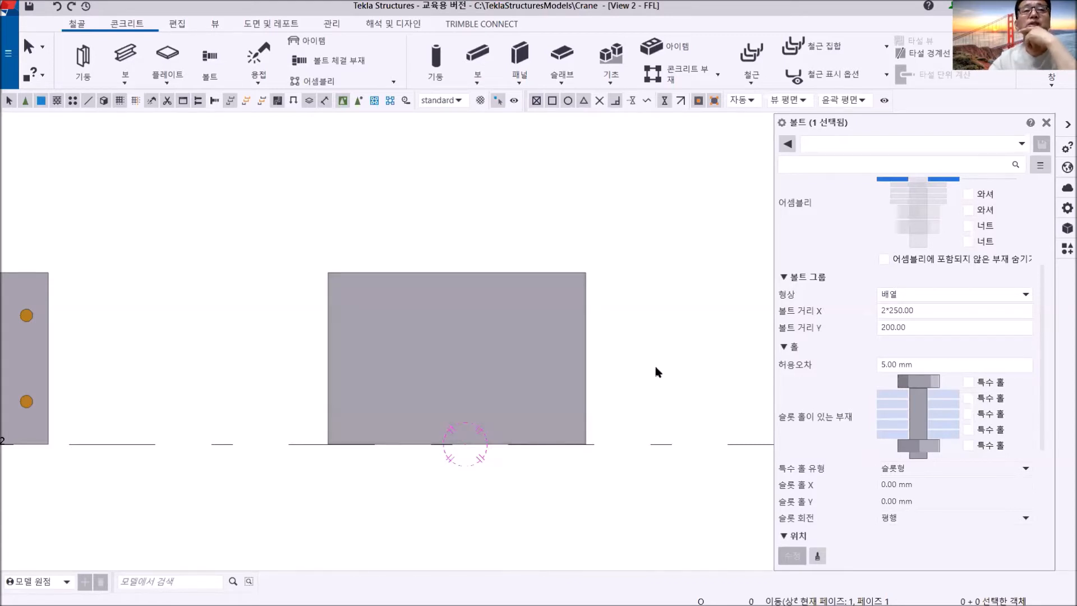
# - Add a bolt with the standard properties to the copied plate, from its lower-left corner toward its lower-right corner
pyautogui.moveTo(594, 386); pyautogui.dragTo(577, 392, button='middle')
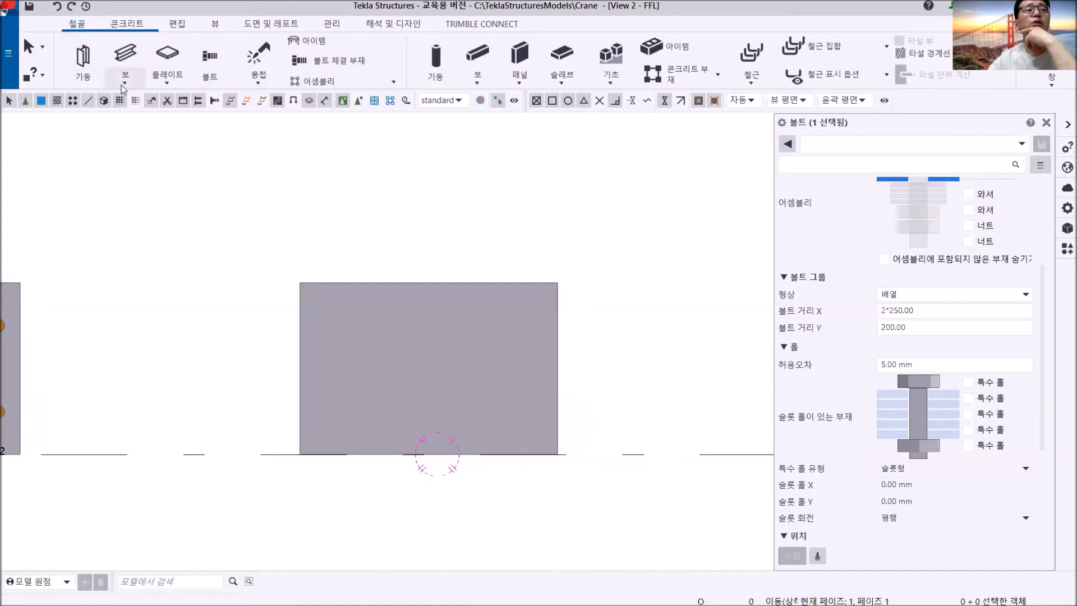
pyautogui.click(211, 64)
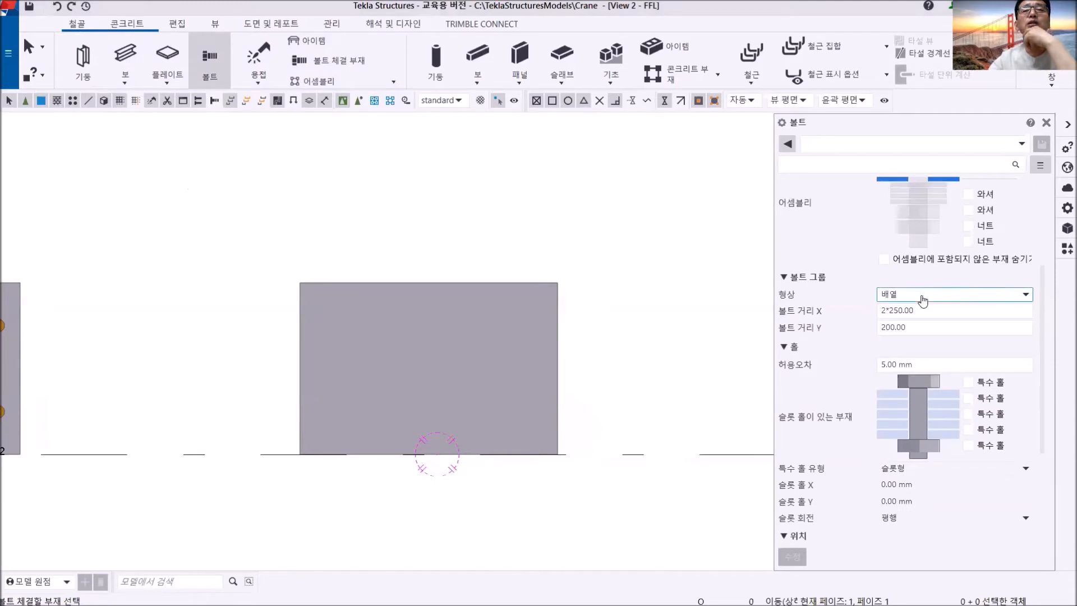
pyautogui.click(1022, 144)
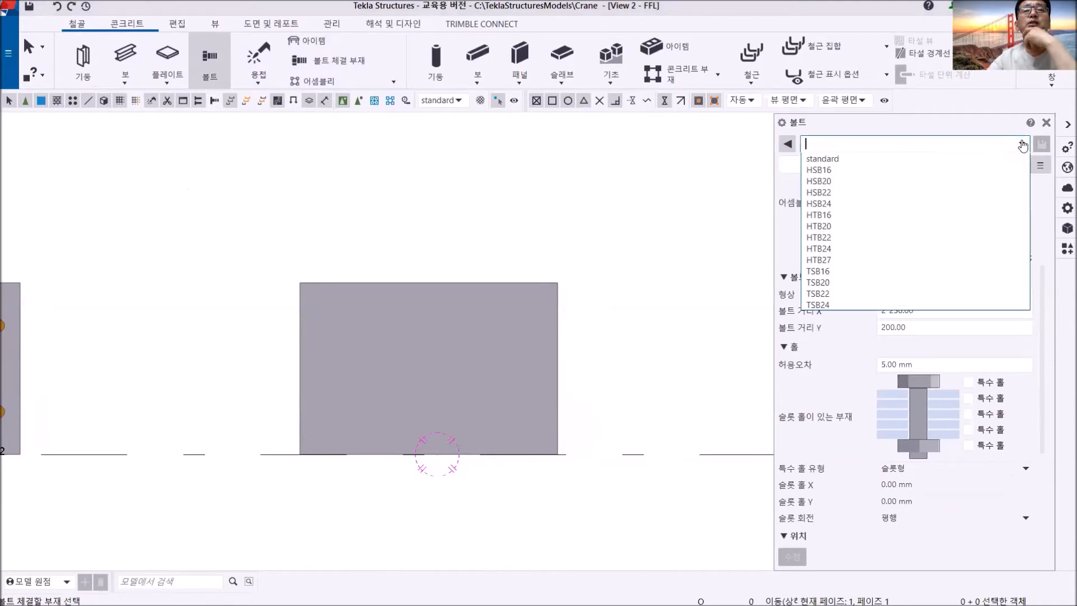
pyautogui.click(849, 161)
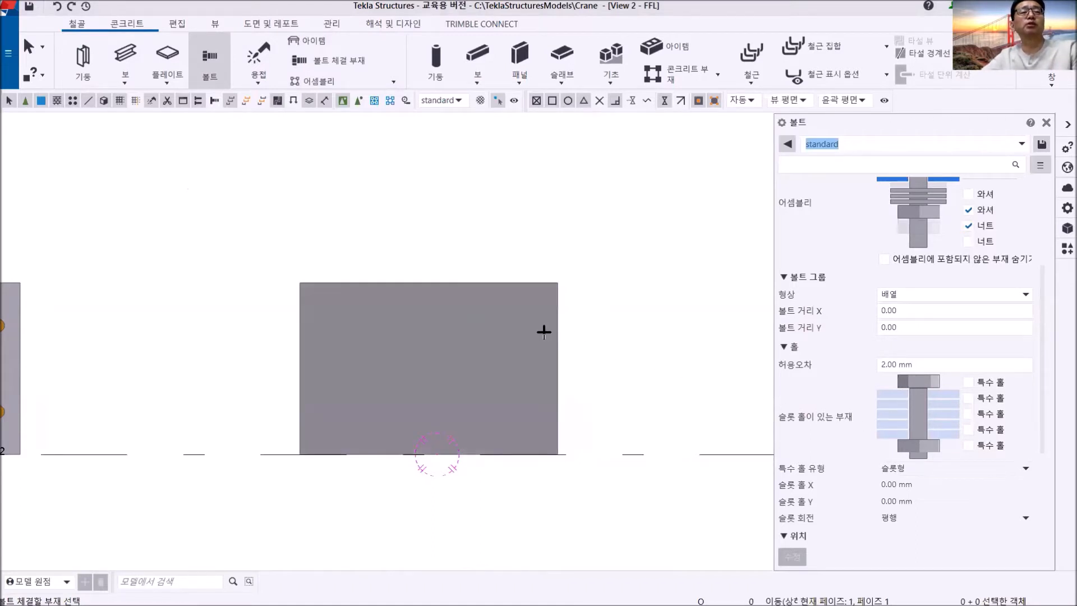
pyautogui.click(530, 315)
pyautogui.click(517, 324)
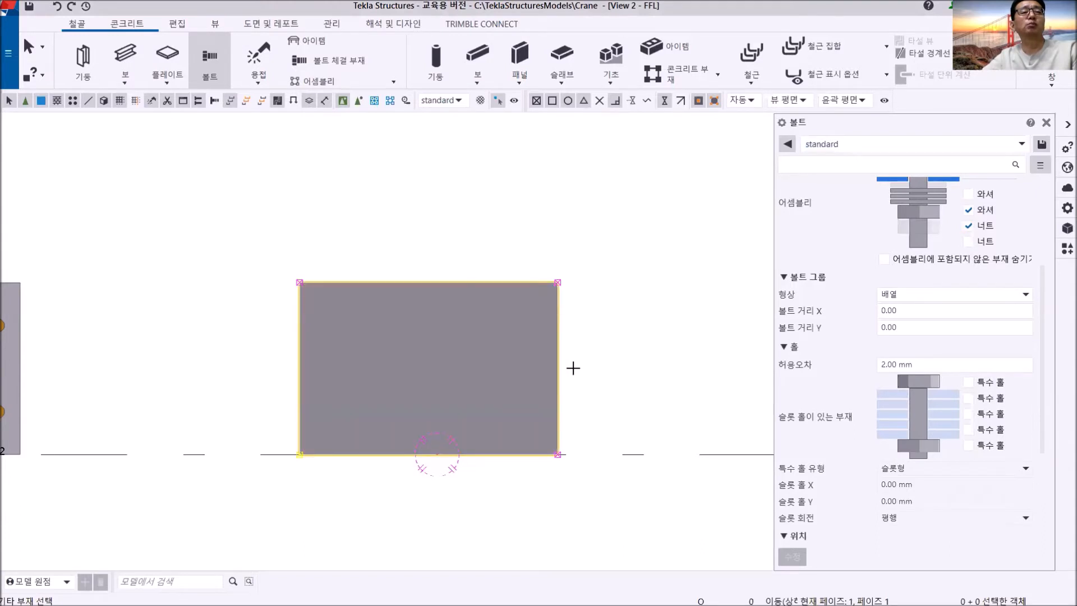
pyautogui.middleClick(574, 341)
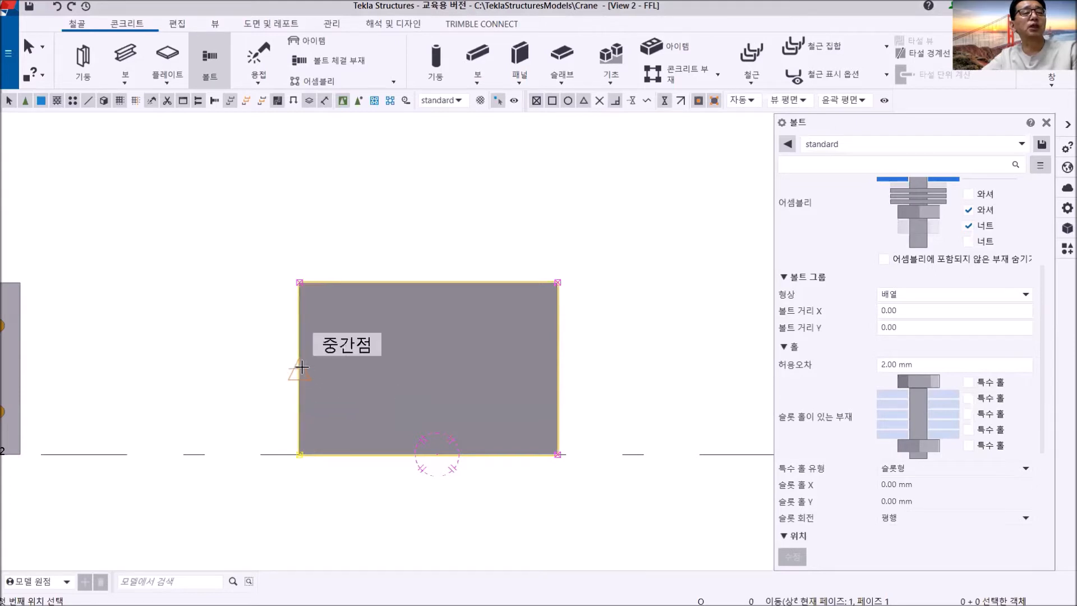
pyautogui.click(298, 453)
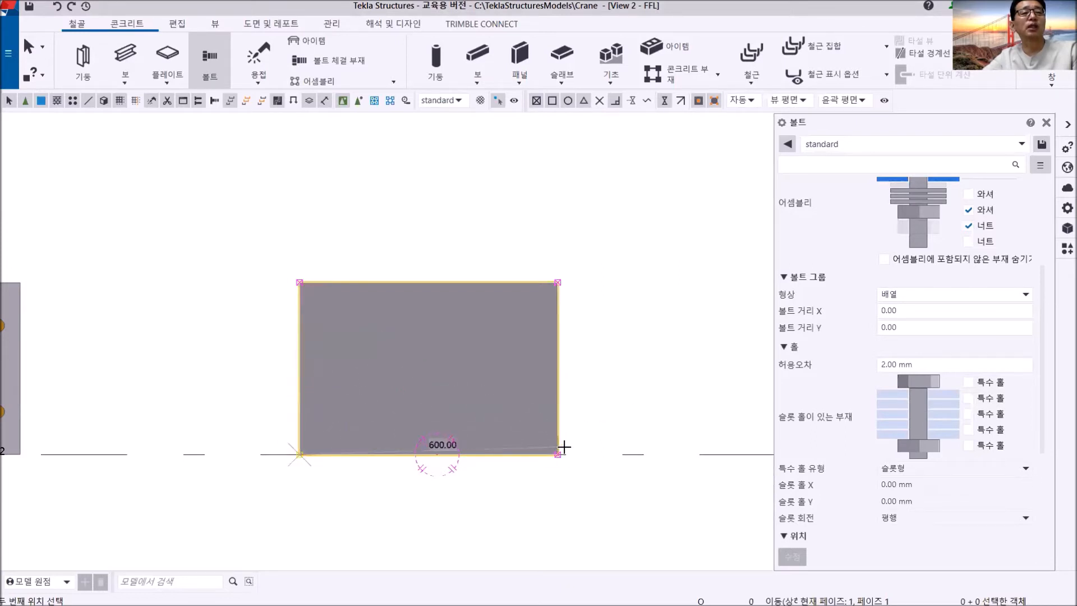
pyautogui.click(560, 453)
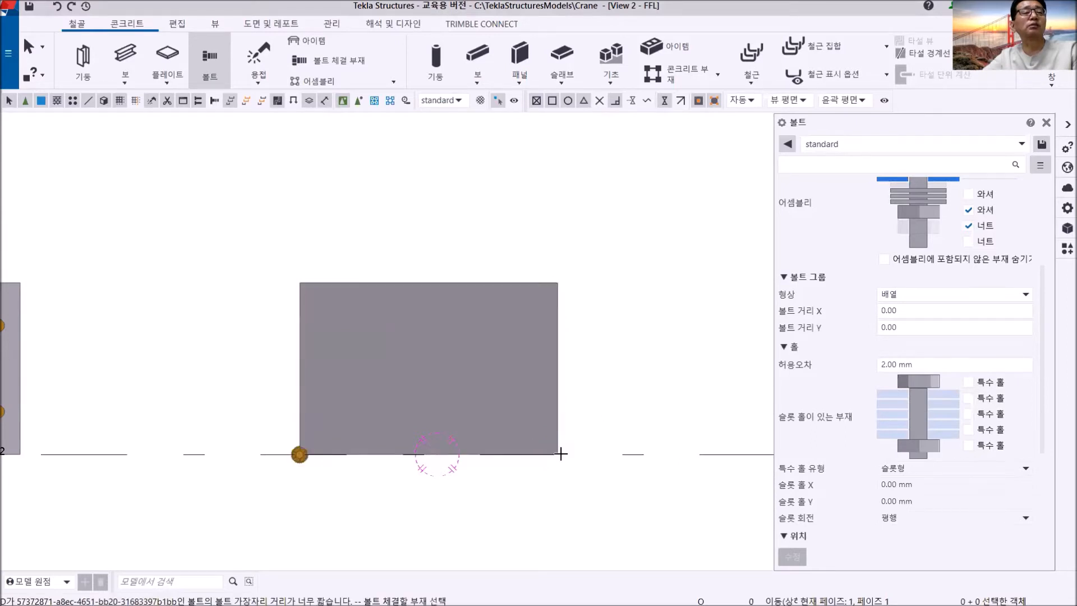
pyautogui.scroll(3, 471, 336)
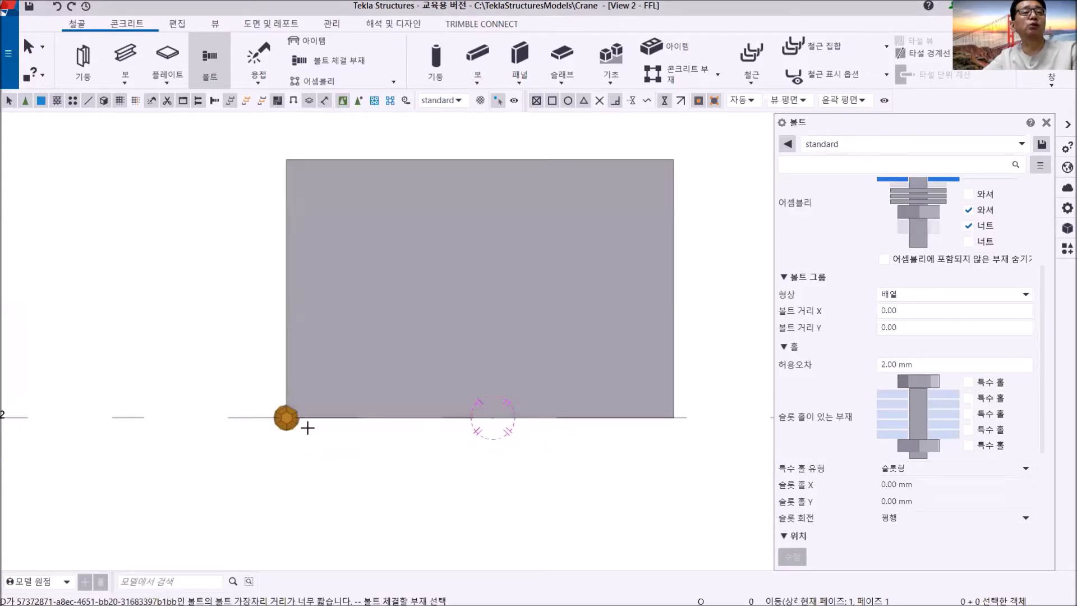
pyautogui.rightClick(104, 279)
pyautogui.click(129, 290)
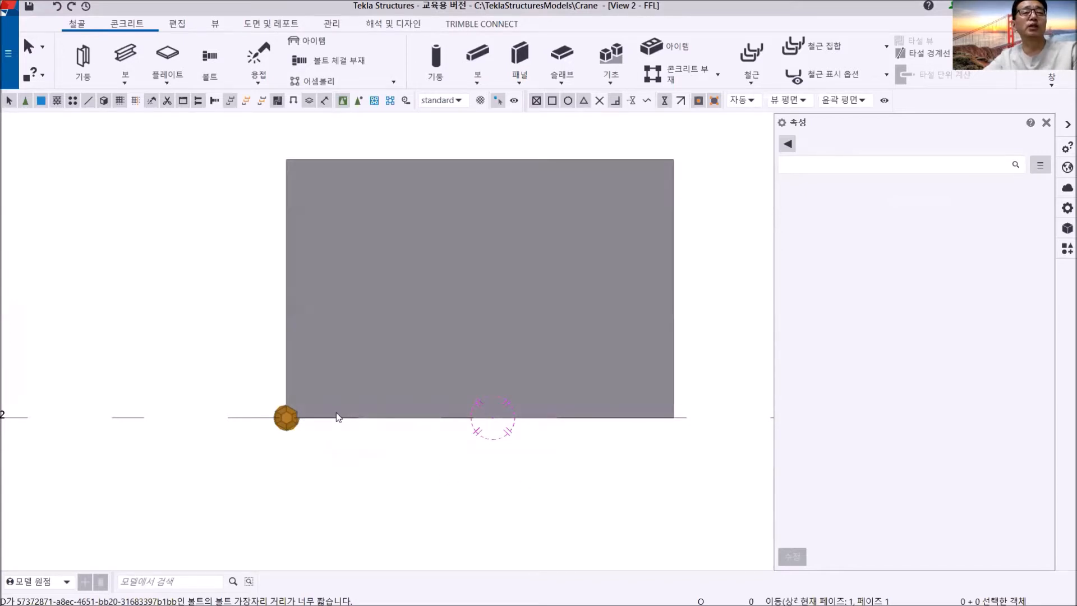
# - Move the corner bolt 50 mm to the right along the copied plate's lower edge
pyautogui.moveTo(368, 422); pyautogui.dragTo(321, 393, button='middle')
pyautogui.scroll(4, 259, 402)
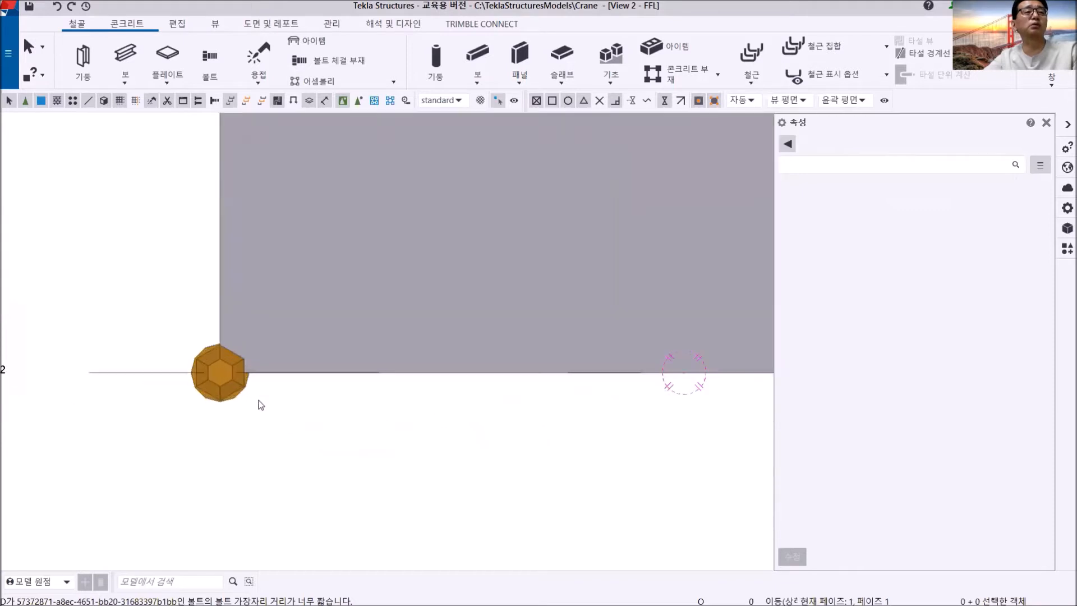
pyautogui.scroll(-4, 230, 380)
pyautogui.click(233, 381)
pyautogui.rightClick(162, 270)
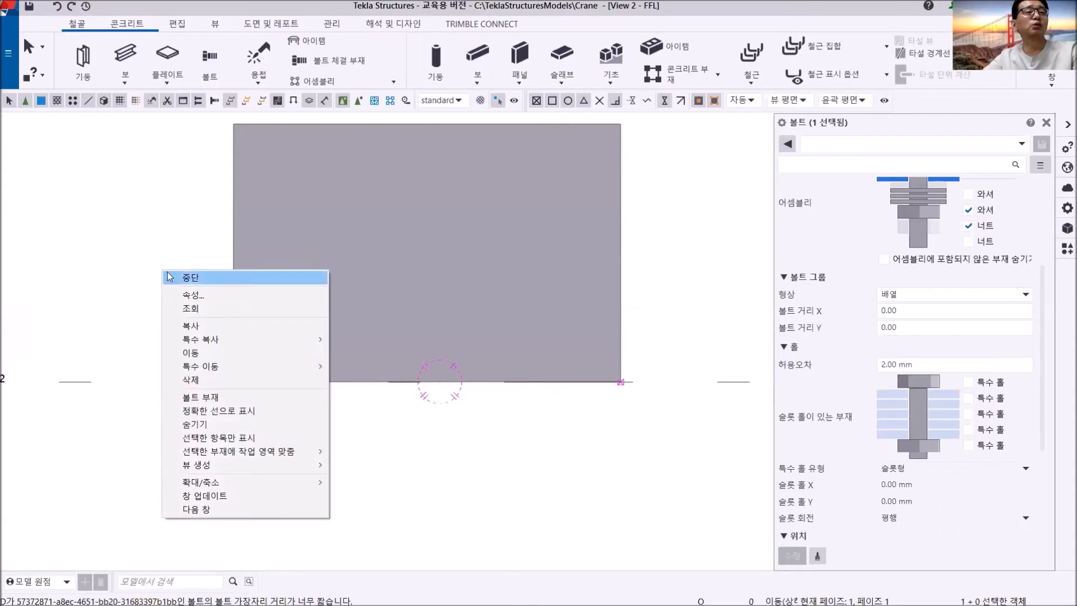
pyautogui.click(191, 352)
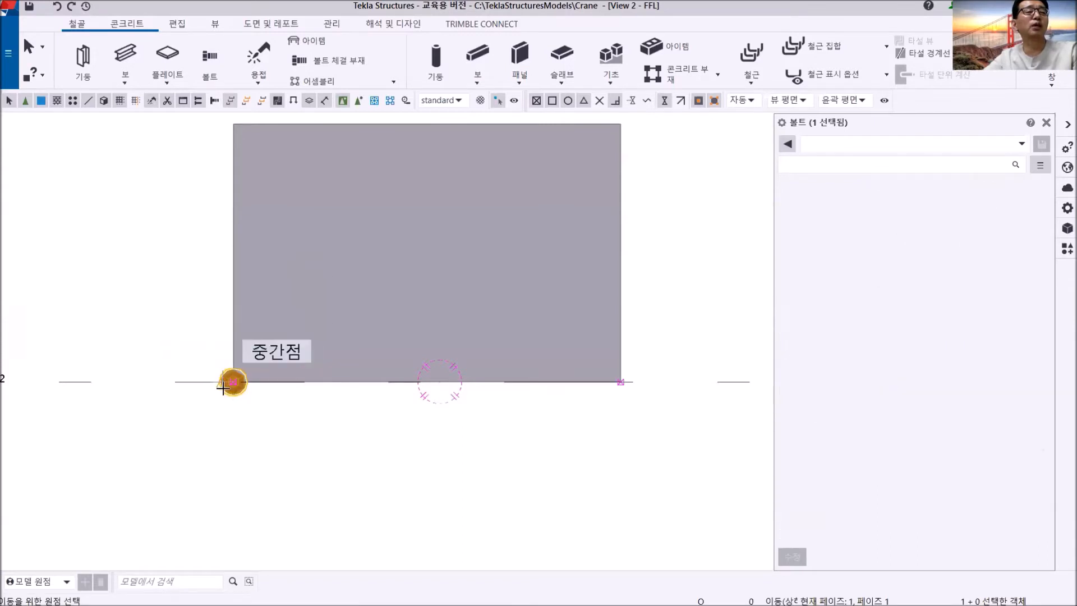
pyautogui.scroll(2, 235, 364)
pyautogui.click(243, 352)
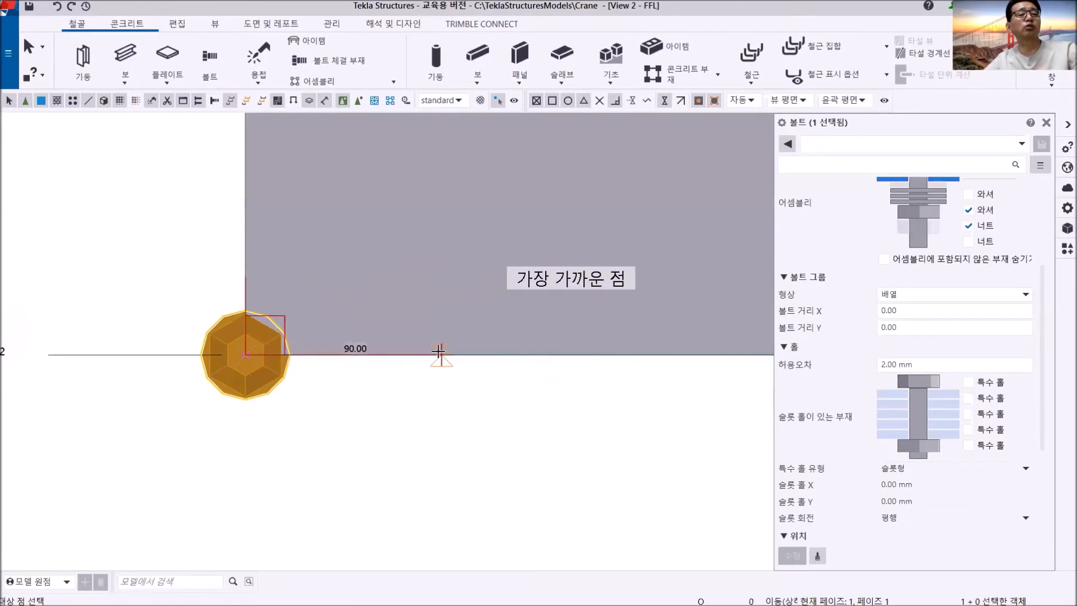
pyautogui.write('50')
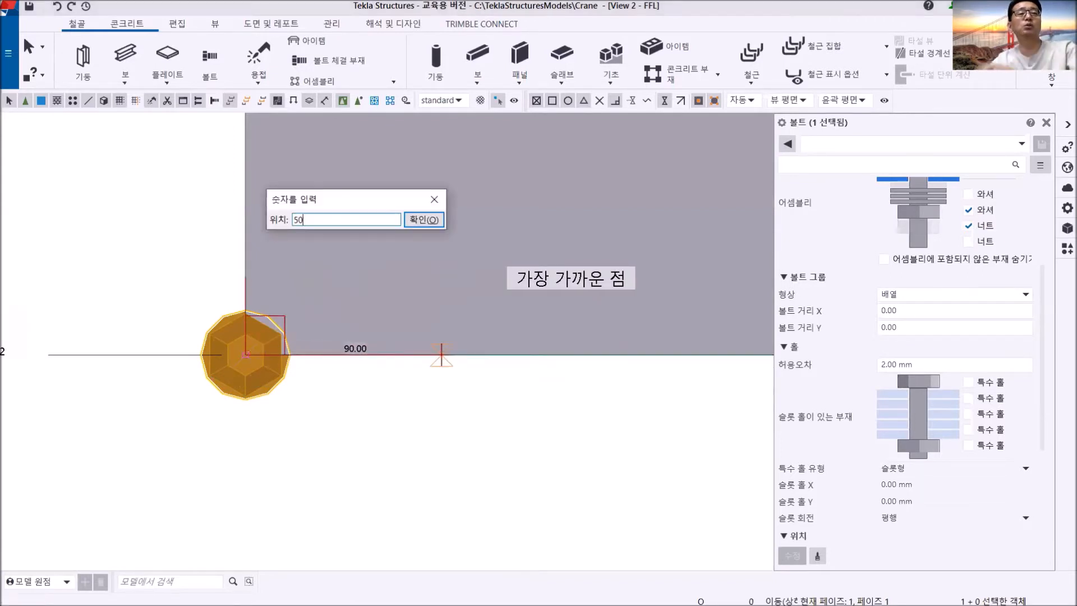
pyautogui.press('Return')
pyautogui.click(397, 446)
pyautogui.scroll(-3, 397, 447)
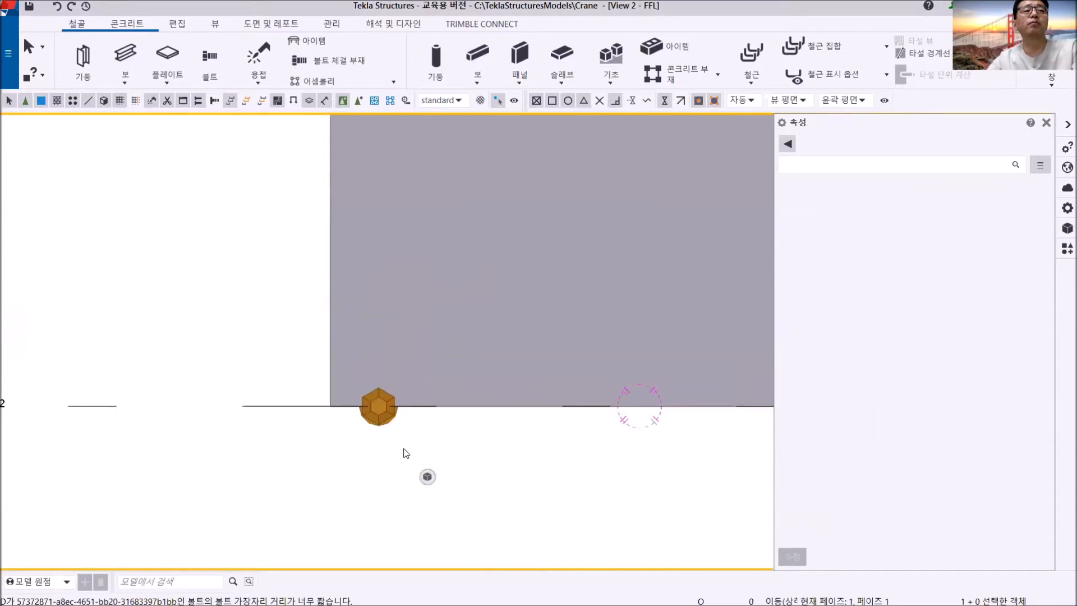
# - Set the moved bolt's group spacing in X to 0 250 250 and apply it
pyautogui.moveTo(405, 449); pyautogui.dragTo(388, 441, button='middle')
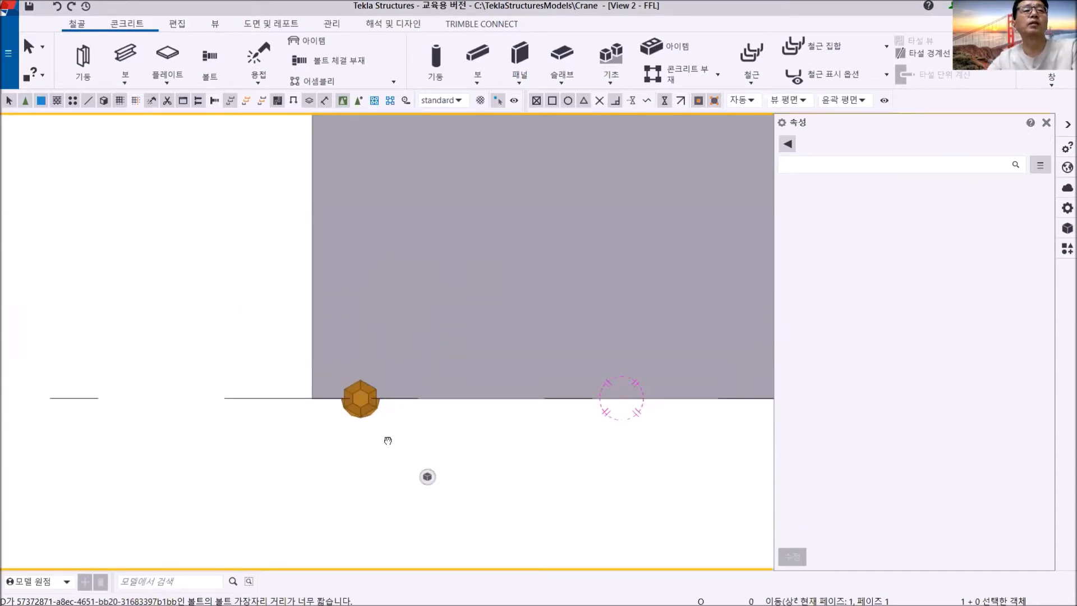
pyautogui.moveTo(387, 441); pyautogui.dragTo(387, 460, button='middle')
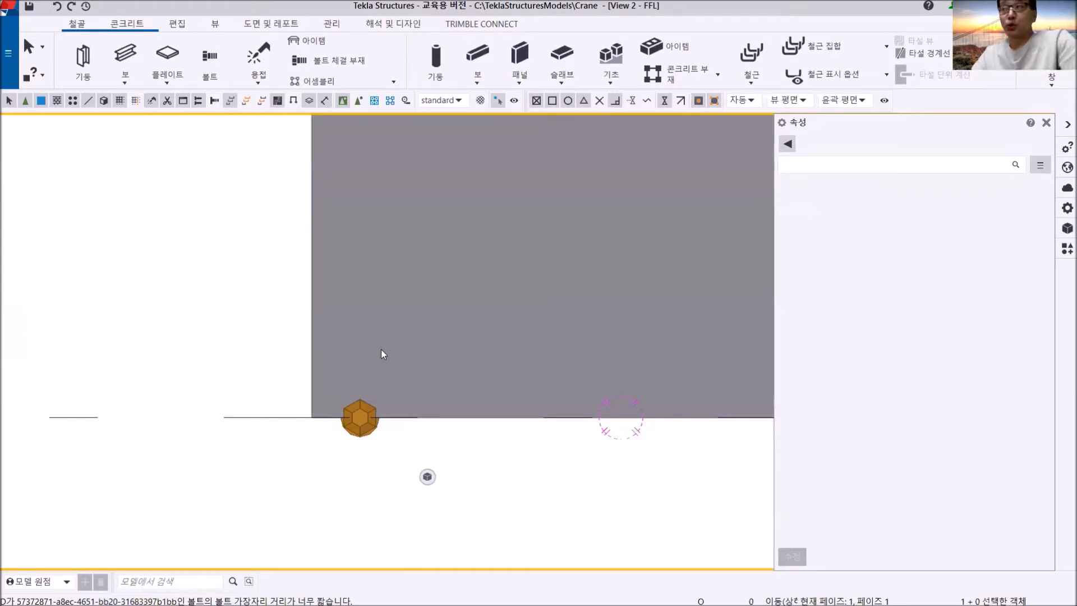
pyautogui.moveTo(379, 447); pyautogui.dragTo(233, 351, button='middle')
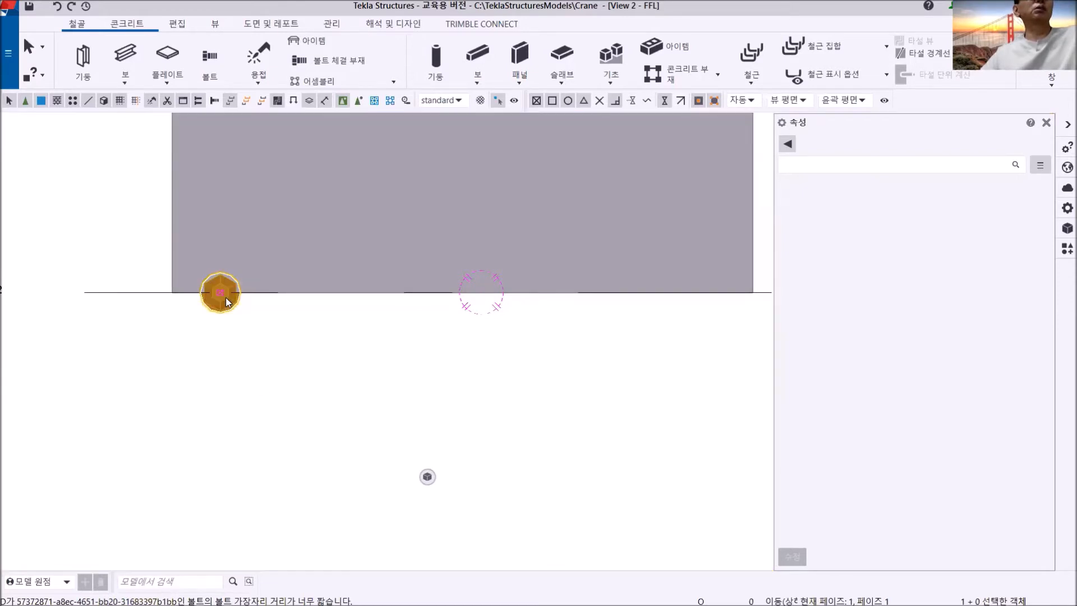
pyautogui.click(225, 298)
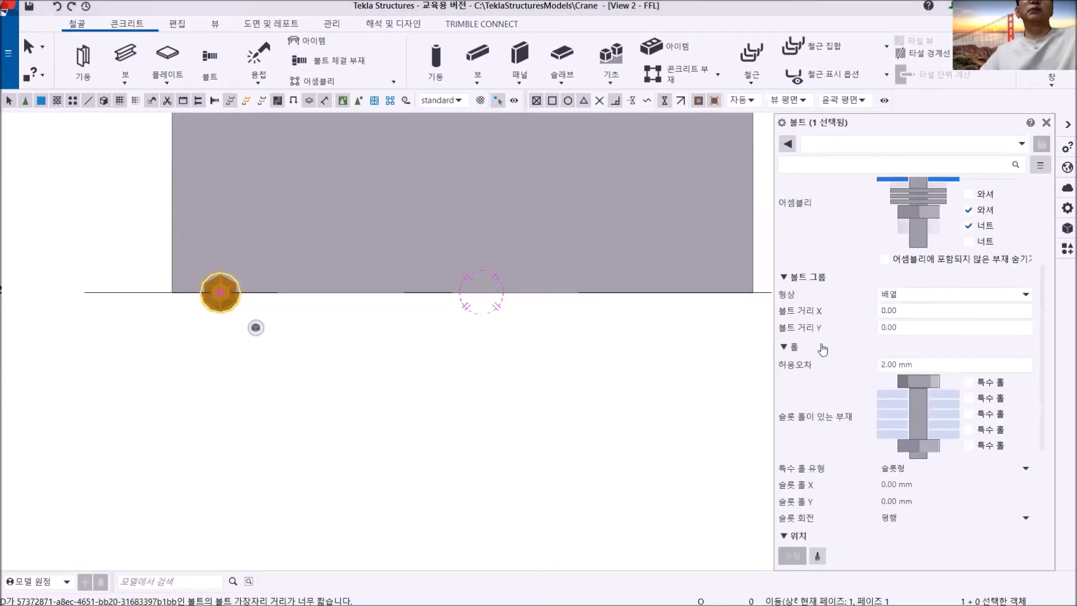
pyautogui.doubleClick(913, 310)
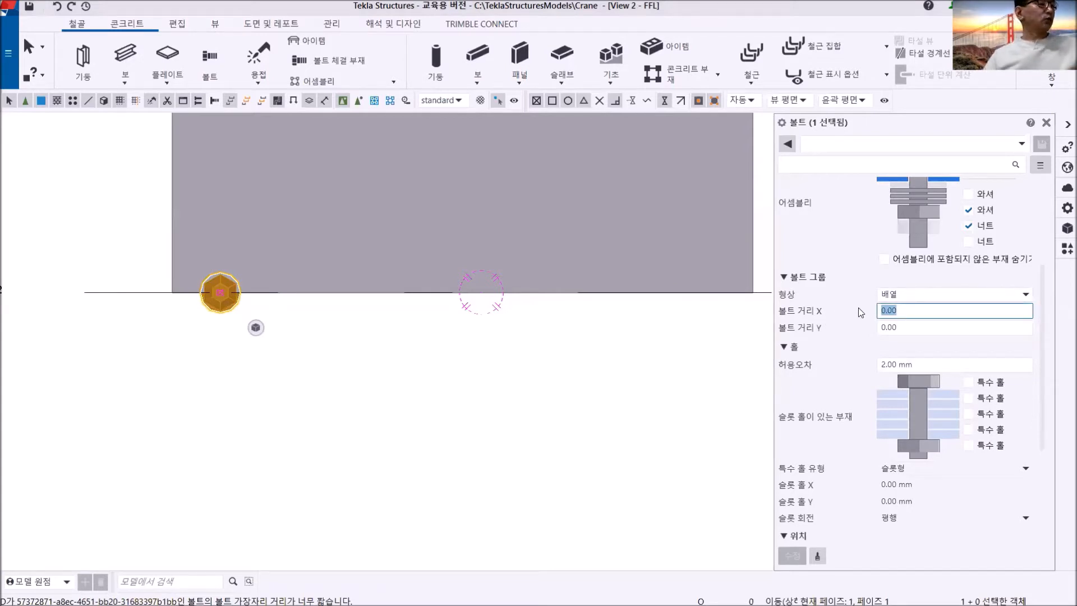
pyautogui.write('0')
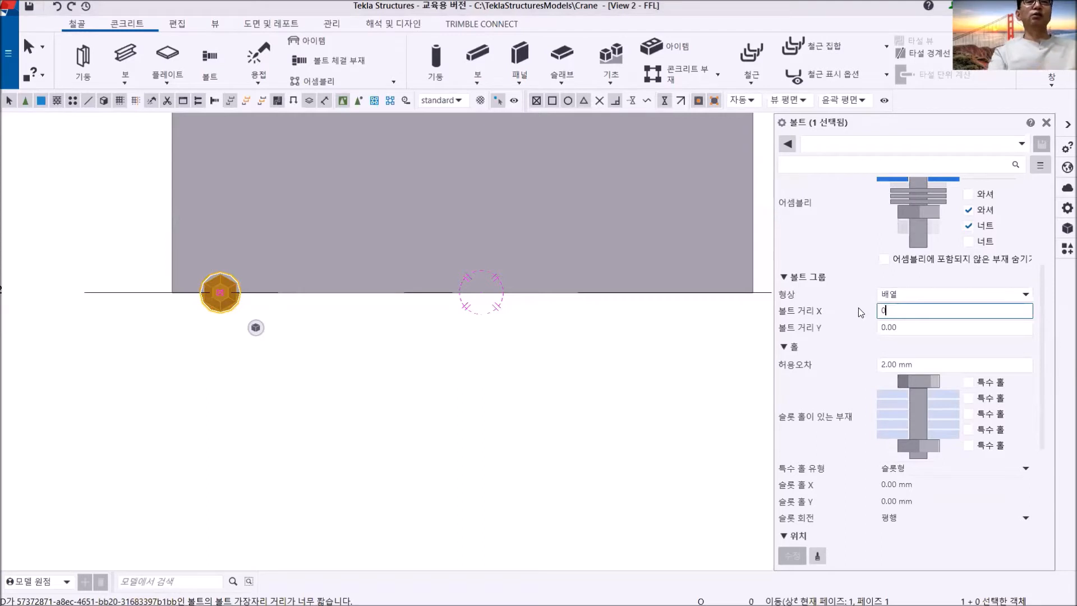
pyautogui.write(' 250')
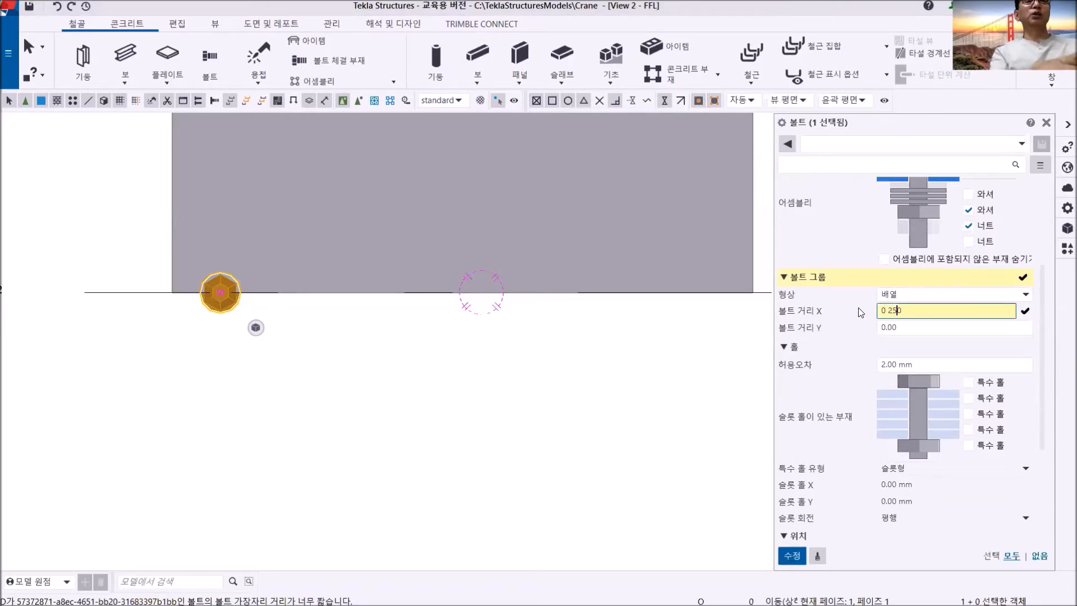
pyautogui.write(' 250')
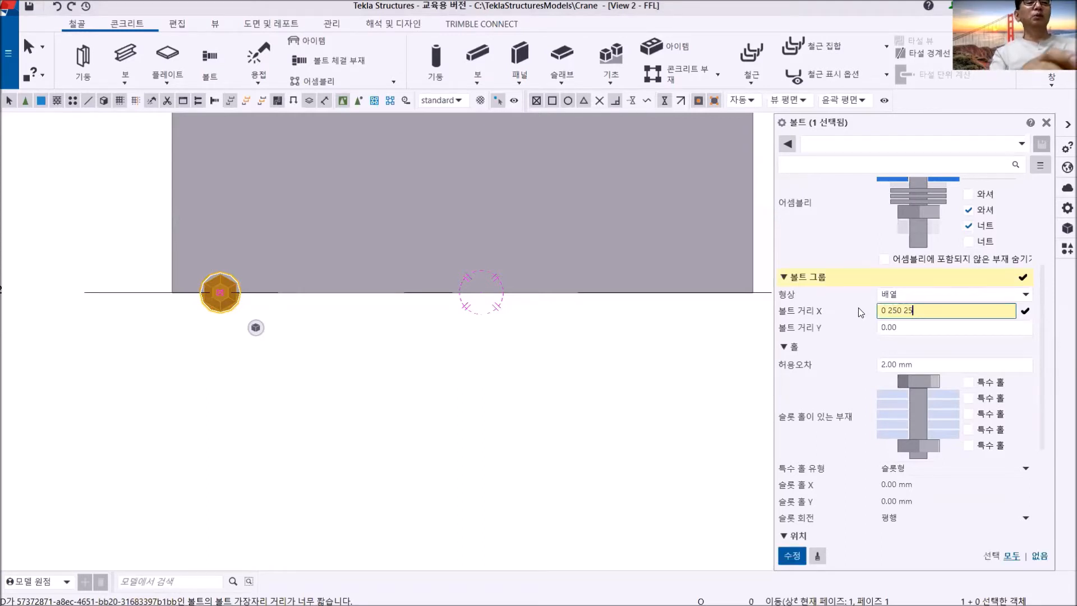
pyautogui.click(791, 556)
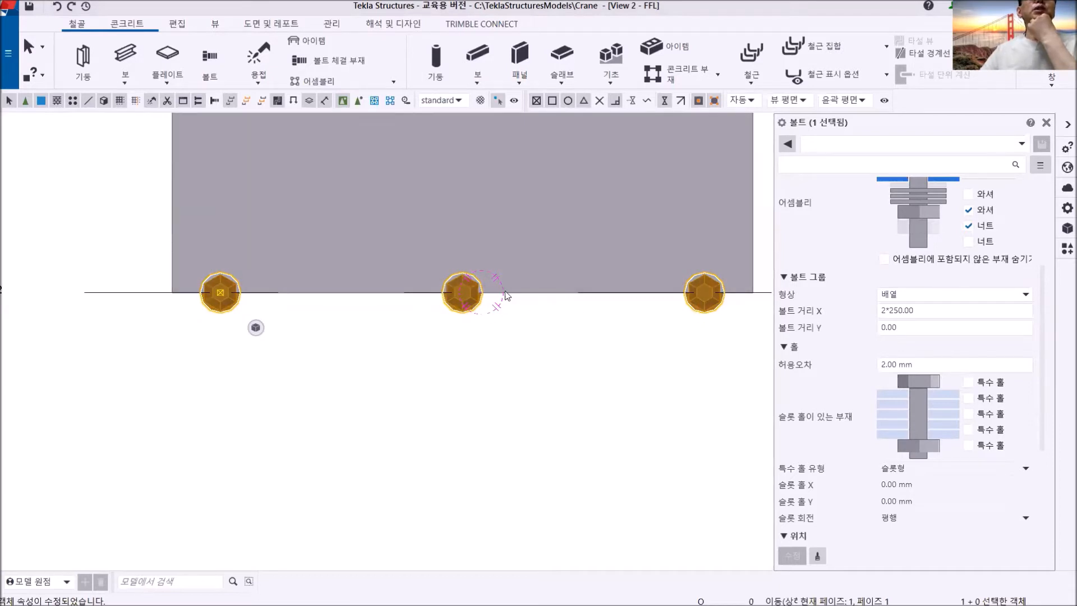
# - Set the bolt group's spacing in Y to 0.00 200 and apply it
pyautogui.scroll(-1, 649, 335)
pyautogui.moveTo(650, 335); pyautogui.dragTo(576, 381, button='middle')
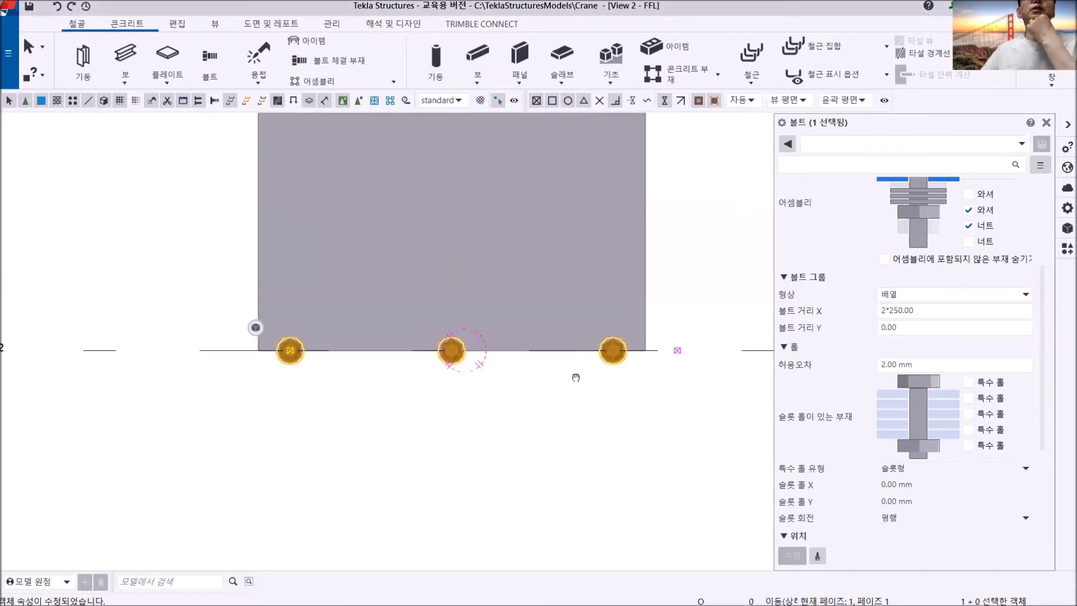
pyautogui.click(883, 331)
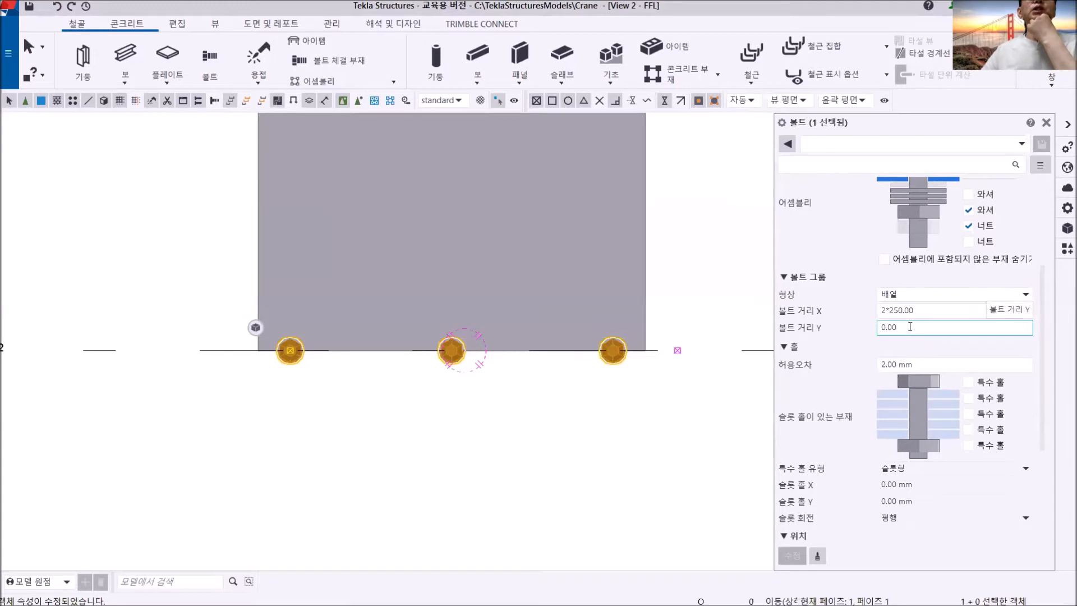
pyautogui.write('200')
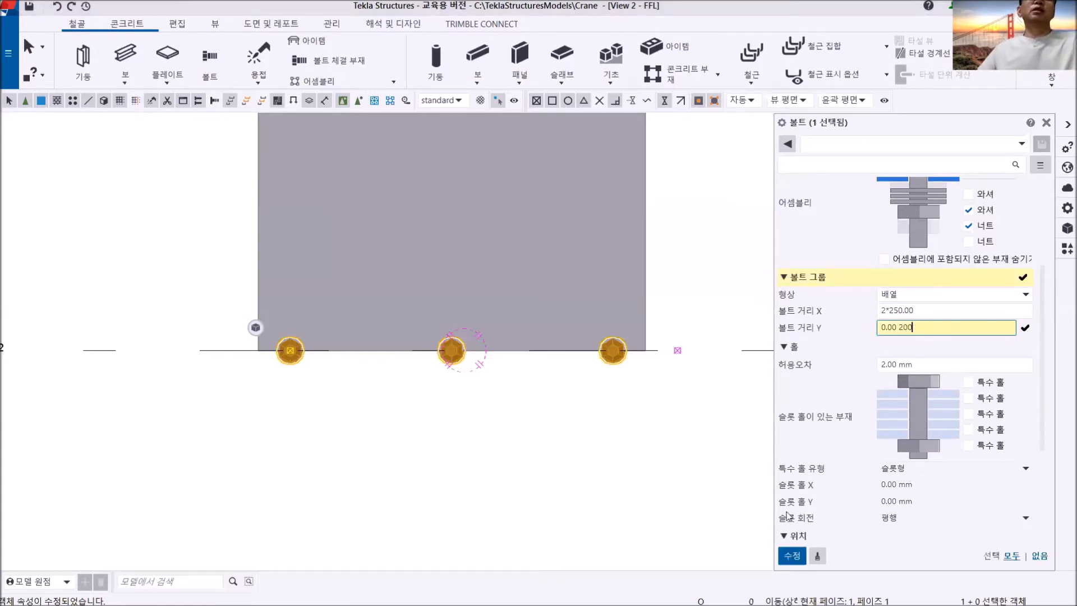
pyautogui.click(792, 555)
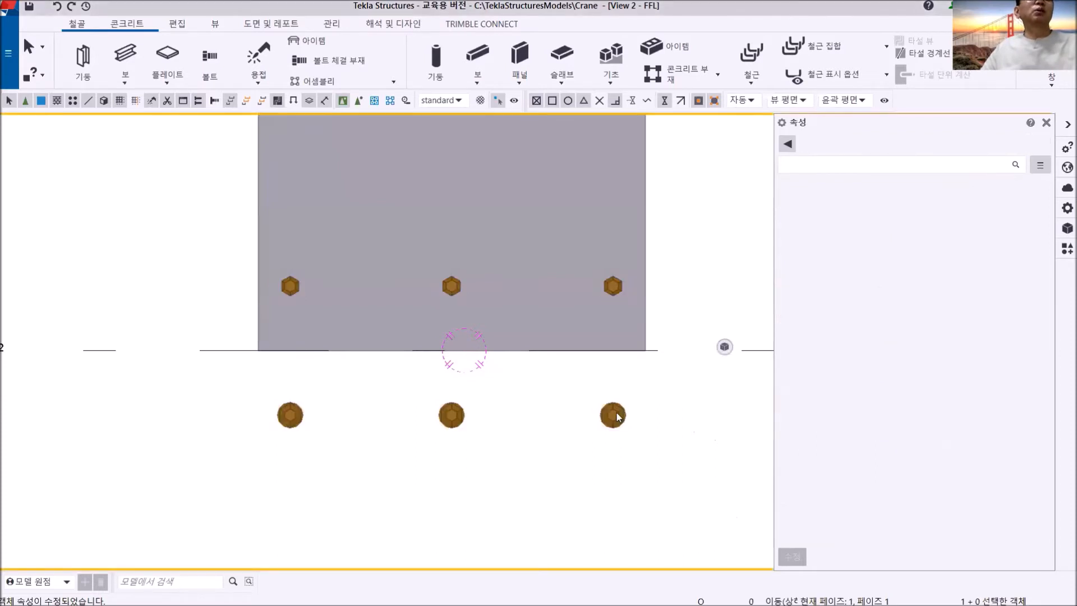
# - Move the bolt group 200 mm straight up onto the plate, using the lower-left bolt's centre as base point
pyautogui.rightClick(675, 251)
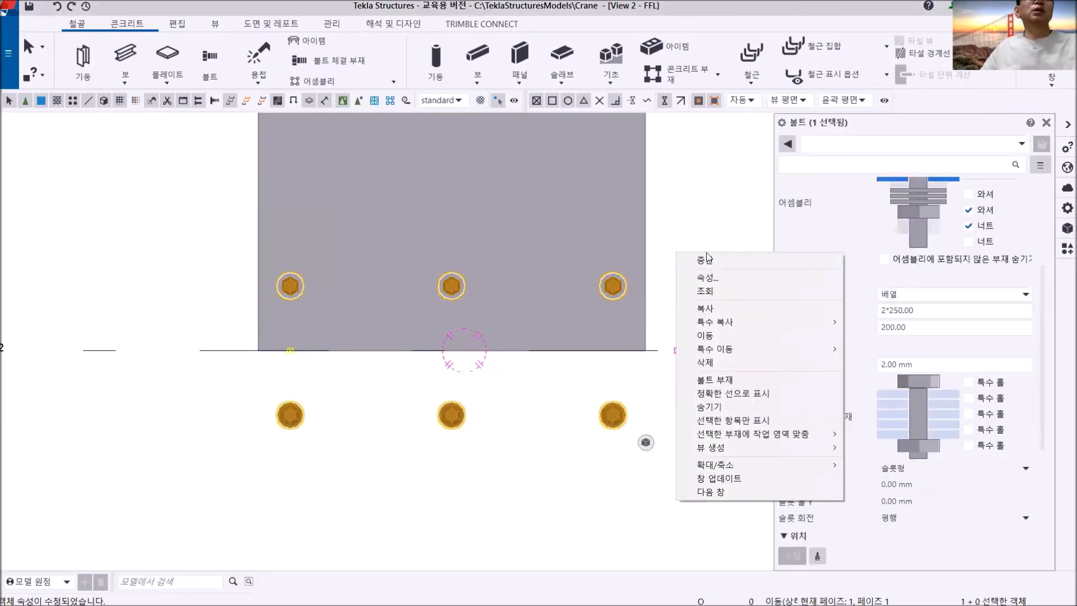
pyautogui.click(731, 337)
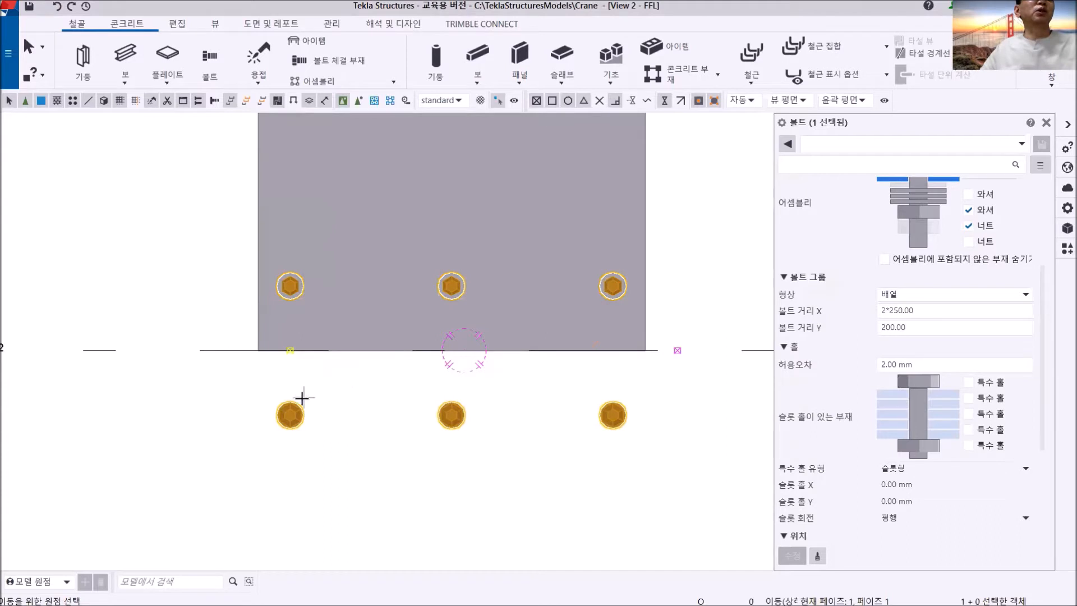
pyautogui.click(289, 416)
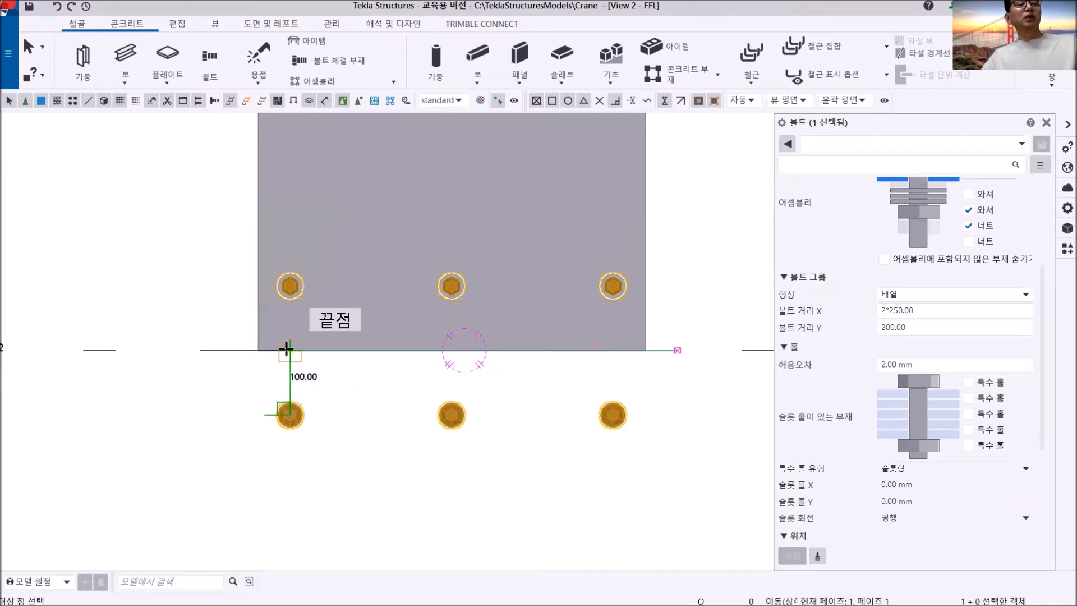
pyautogui.write('200')
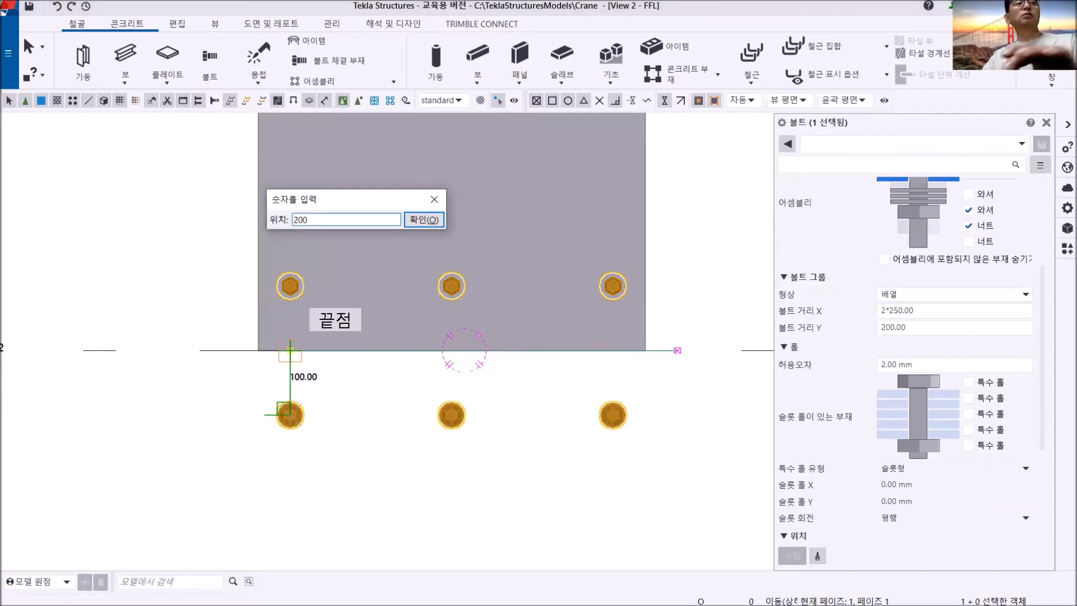
pyautogui.press('Return')
pyautogui.scroll(-3, 291, 352)
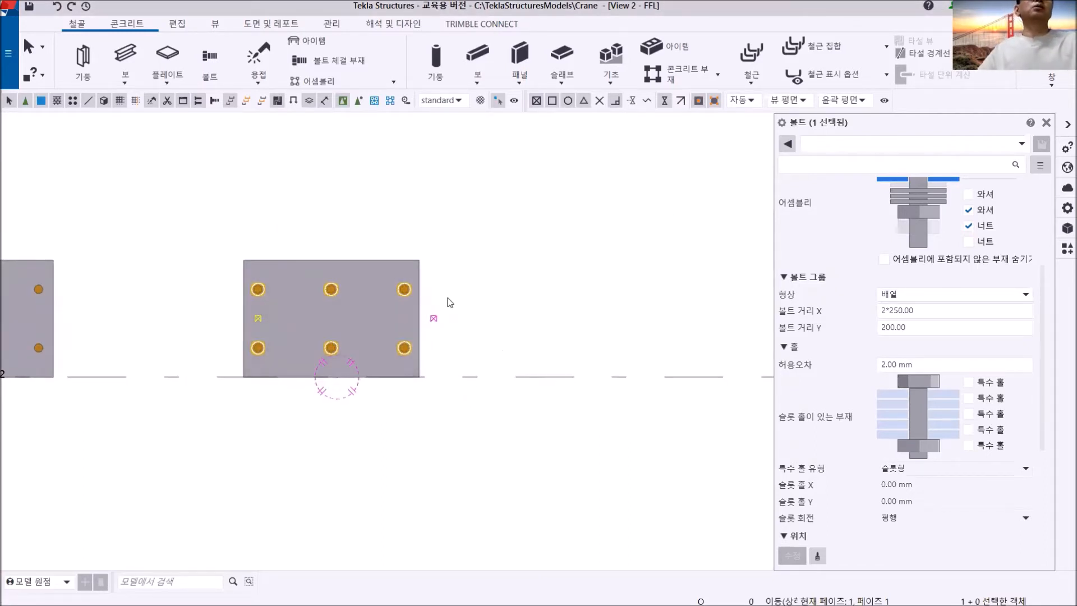
pyautogui.click(449, 302)
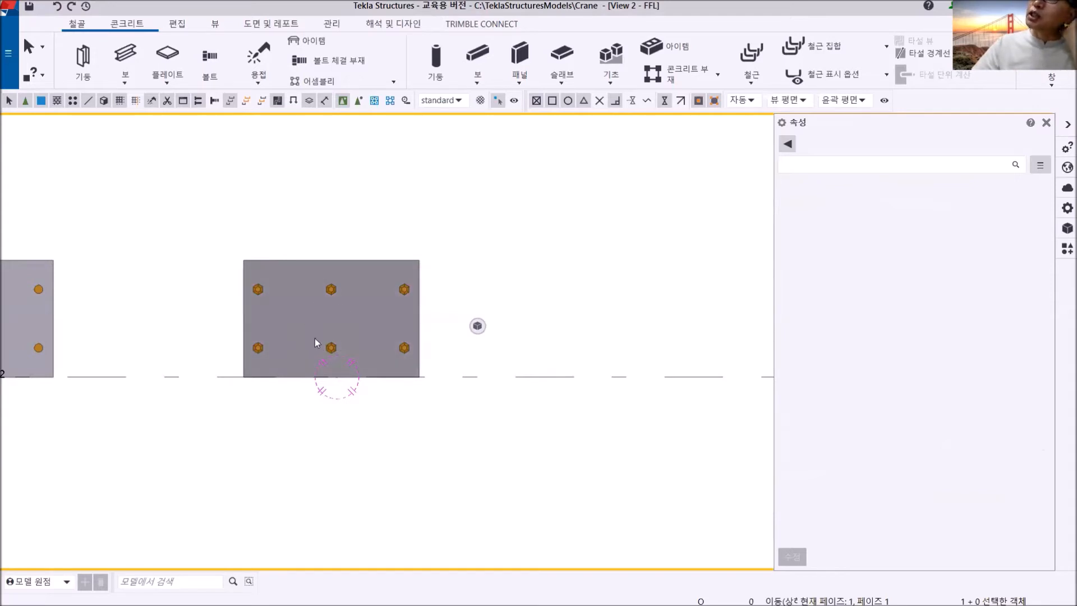
pyautogui.moveTo(278, 323); pyautogui.dragTo(352, 312, button='middle')
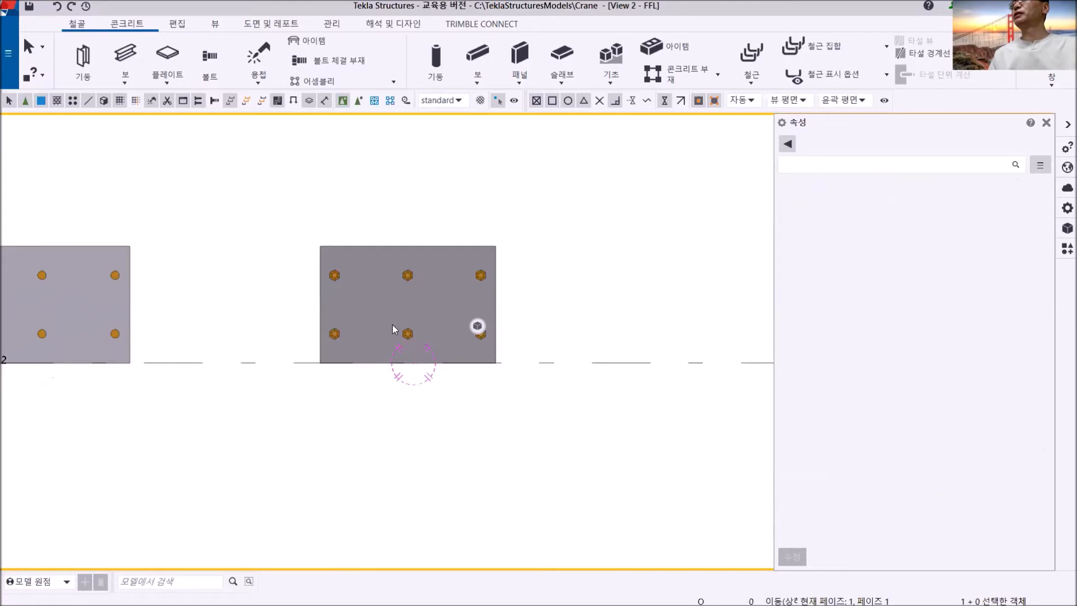
pyautogui.scroll(-4, 392, 325)
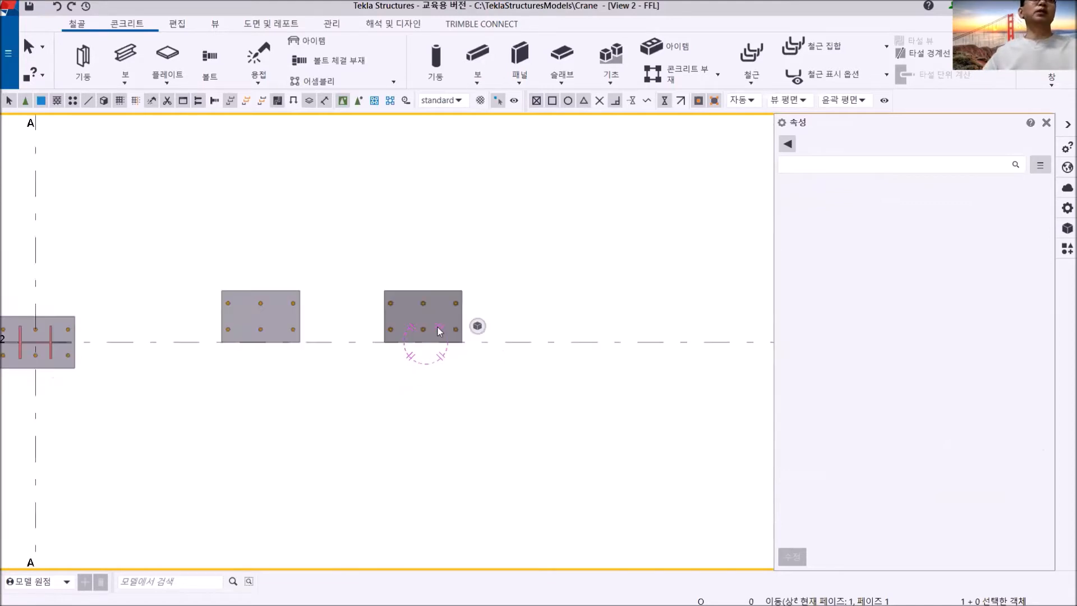
pyautogui.moveTo(417, 325); pyautogui.dragTo(353, 333, button='middle')
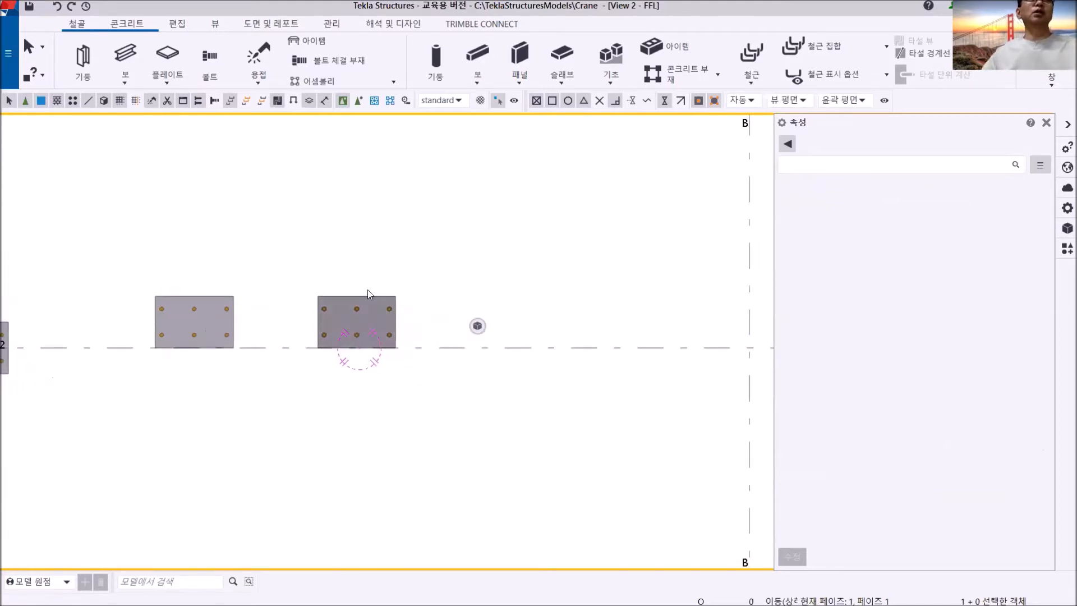
pyautogui.scroll(2, 381, 325)
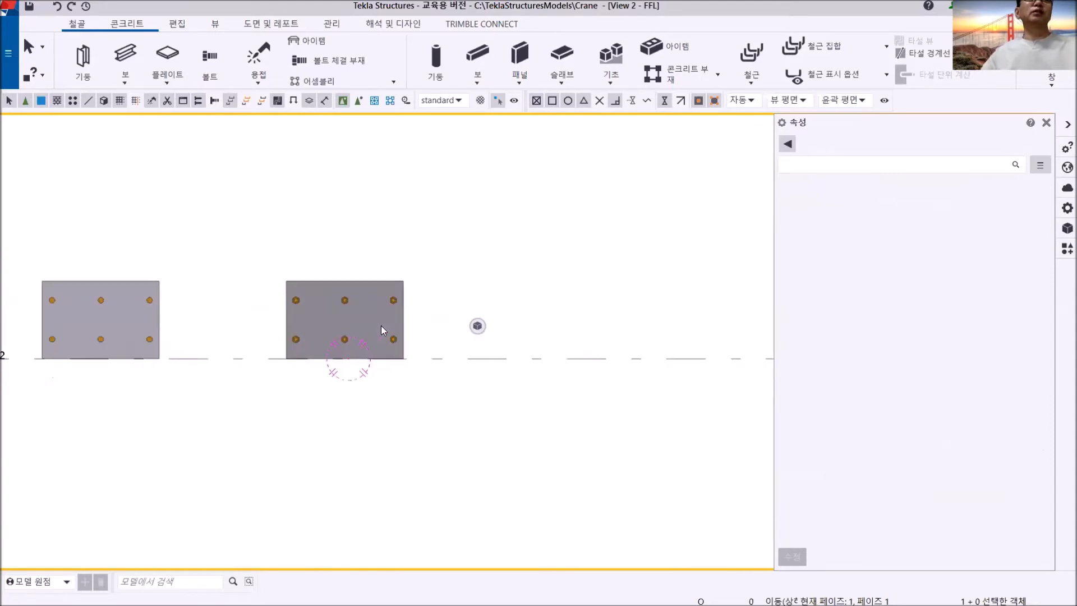
# - Exclude the bolt, washer and nut from the assembly of the plate's six-bolt group so only holes remain, and apply it
pyautogui.scroll(3, 392, 316)
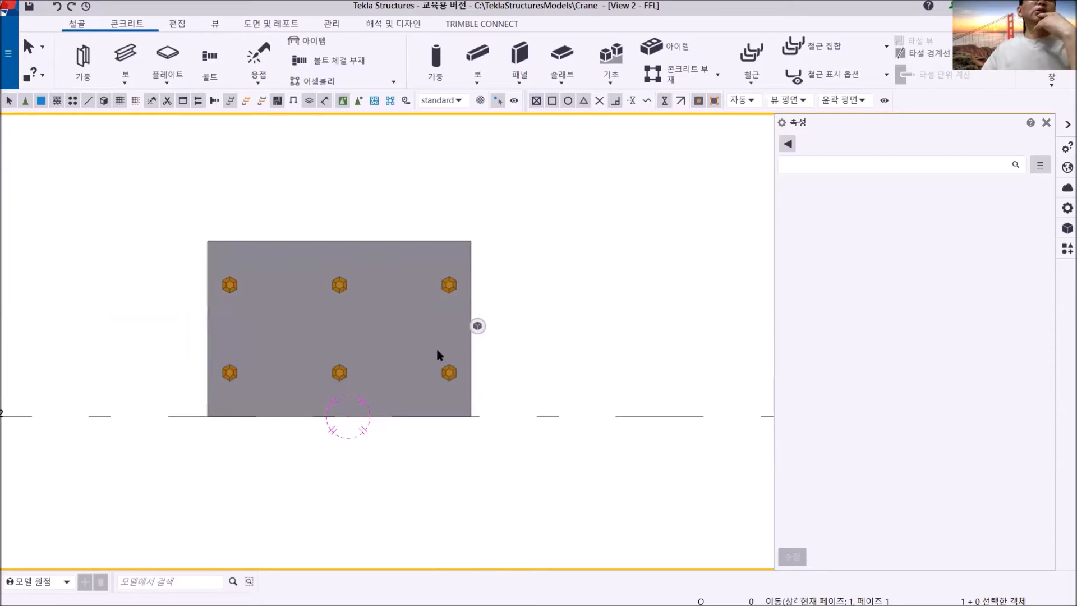
pyautogui.moveTo(437, 351); pyautogui.dragTo(439, 387, button='middle')
pyautogui.scroll(5, 446, 410)
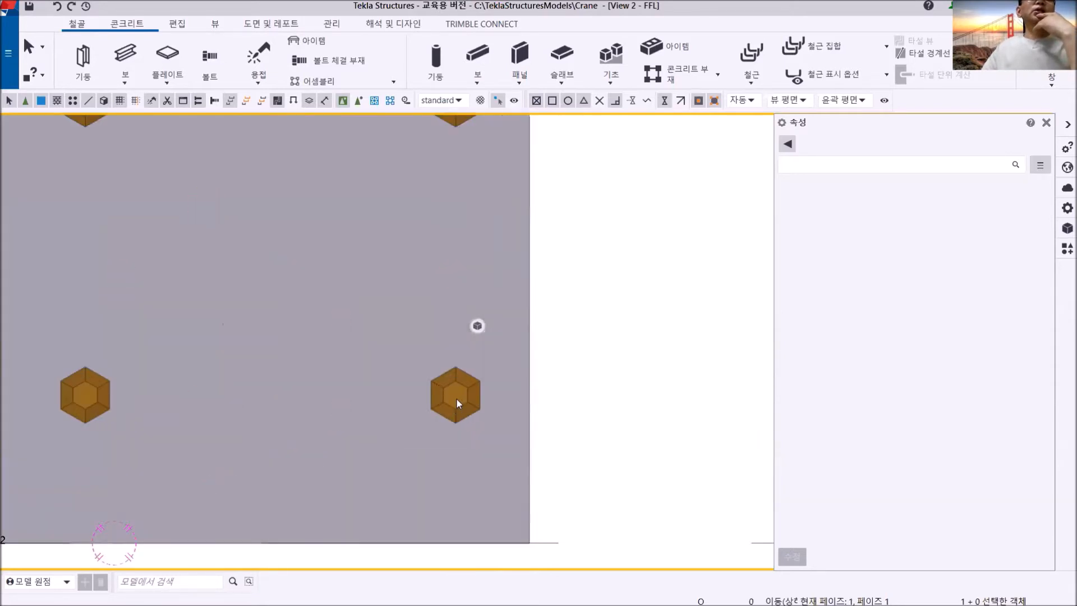
pyautogui.click(456, 398)
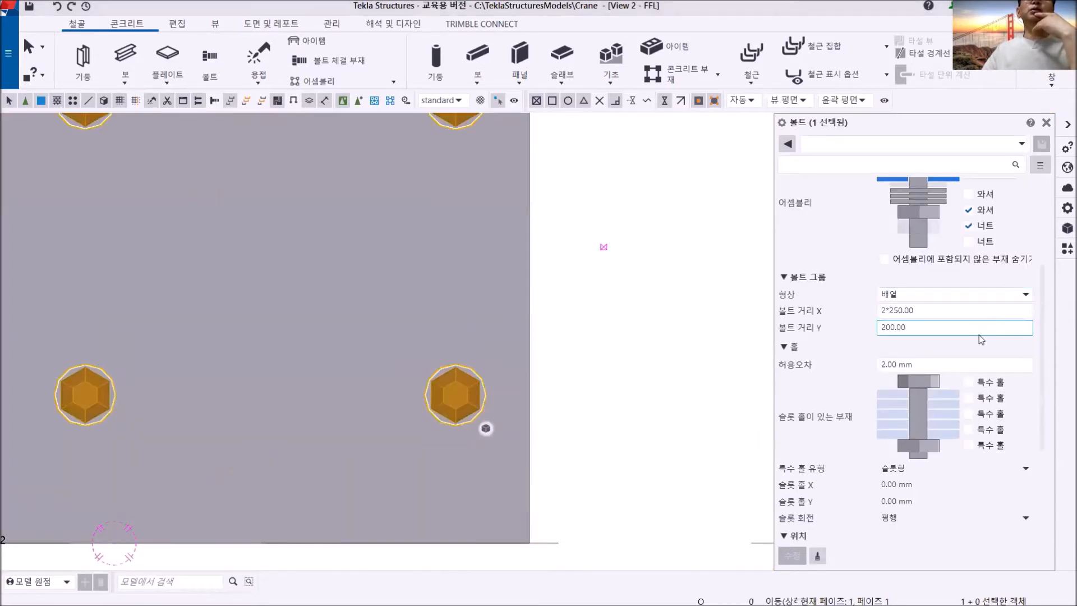
pyautogui.scroll(3, 981, 337)
pyautogui.click(977, 250)
pyautogui.click(975, 250)
pyautogui.click(969, 311)
pyautogui.click(969, 327)
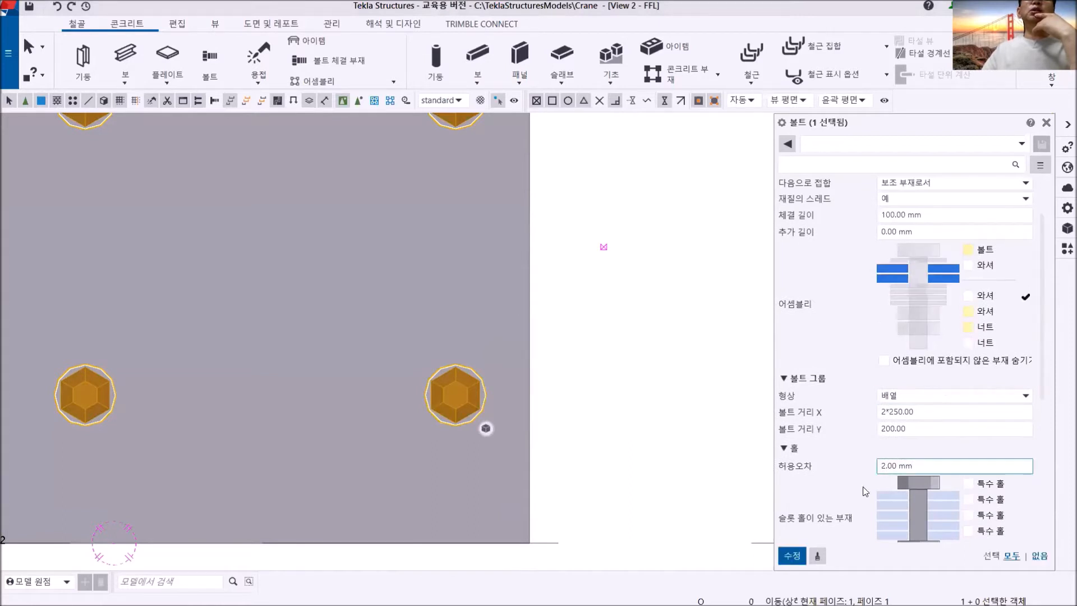
pyautogui.click(793, 556)
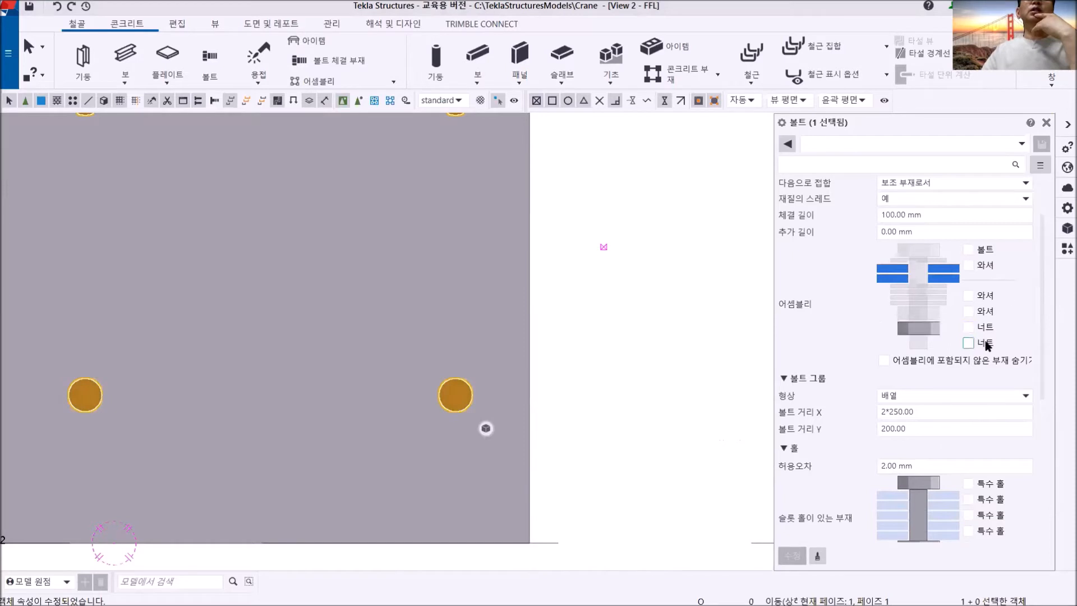
# - Set the hole group's size to 24 mm and its hole tolerance to 5 mm, and apply the changes
pyautogui.scroll(2, 984, 337)
pyautogui.click(999, 207)
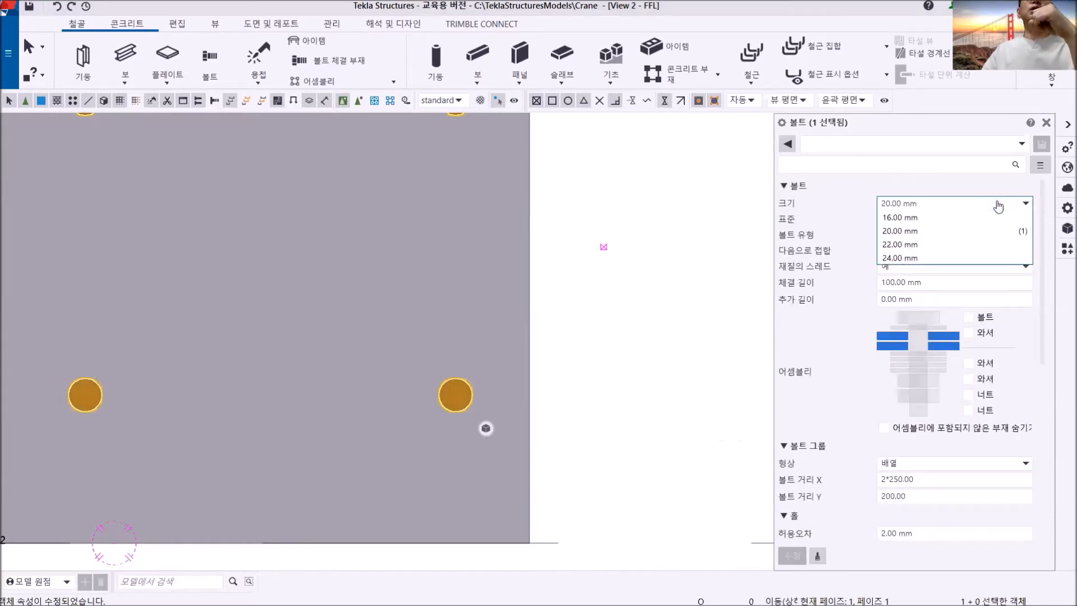
pyautogui.click(923, 258)
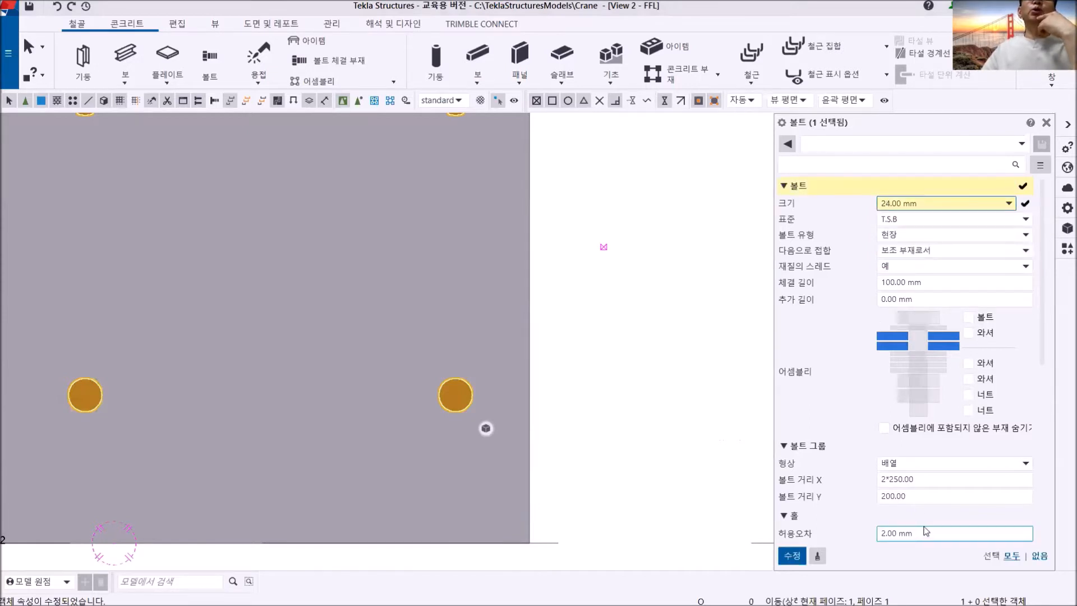
pyautogui.moveTo(924, 533); pyautogui.dragTo(848, 539)
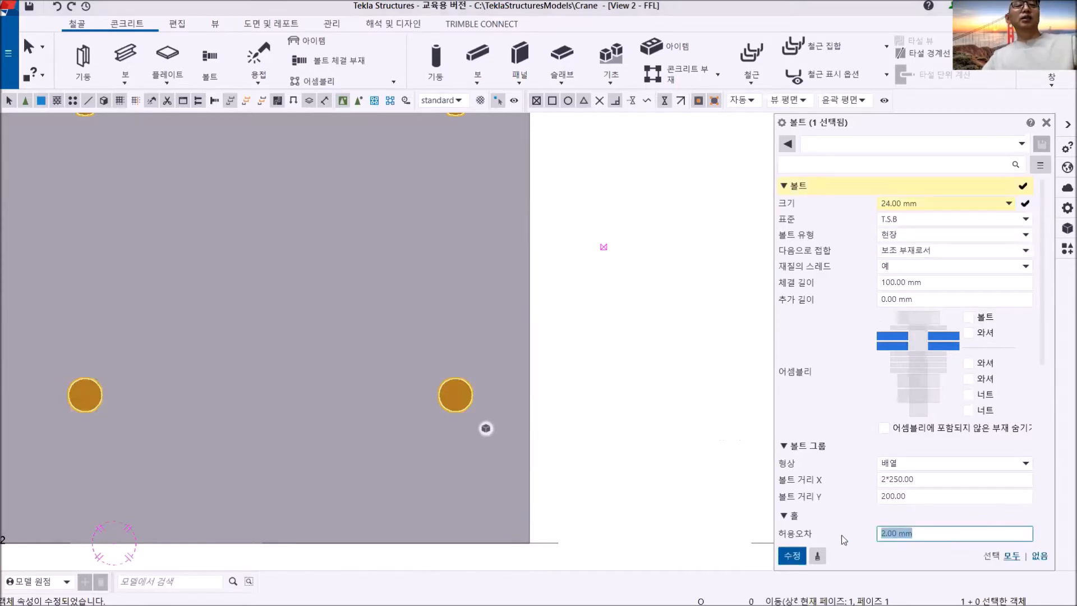
pyautogui.write('5')
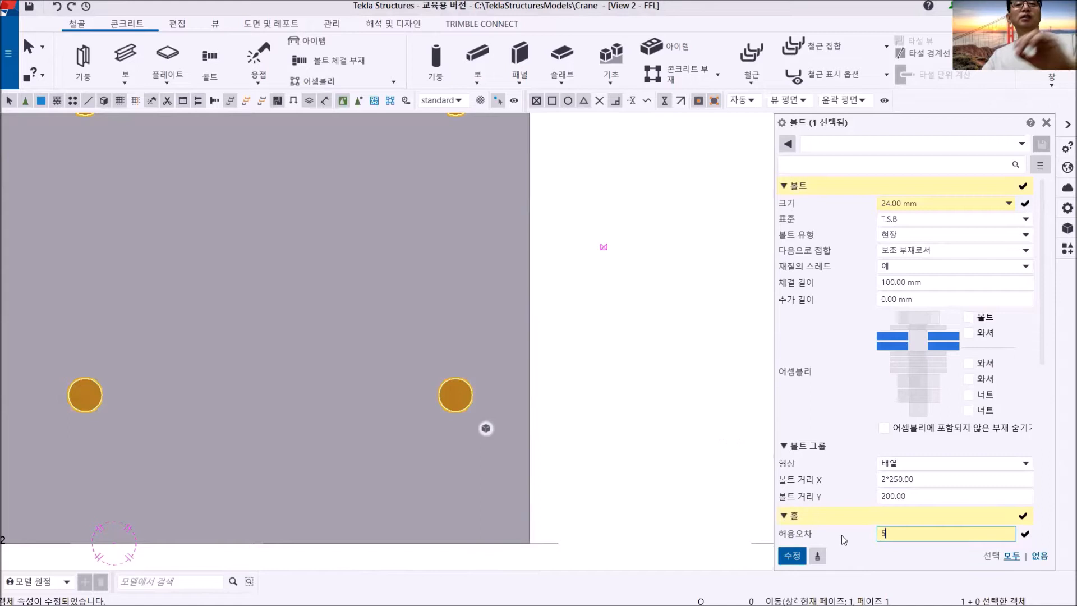
pyautogui.click(790, 556)
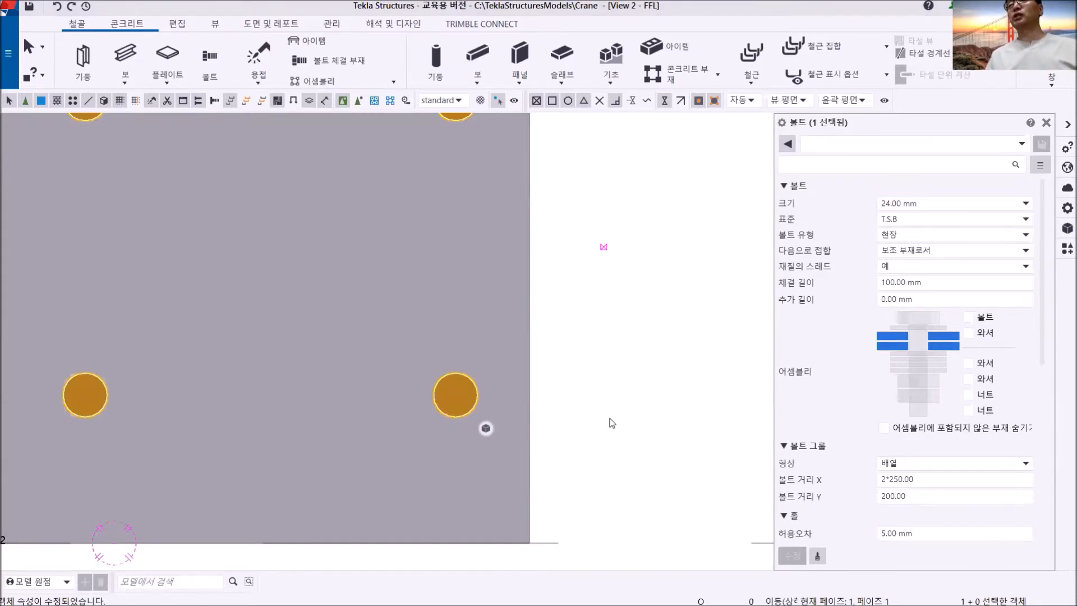
# - In the 3D view, delete the bolt group joining the bottom flange of the grid 2 beam to the crossing beam on grid B
pyautogui.hotkey('ctrl', 'Tab')
pyautogui.moveTo(470, 355)
pyautogui.mouseDown(button='middle')
pyautogui.moveTo(450, 384)
pyautogui.moveTo(464, 373)
pyautogui.mouseUp(button='middle')
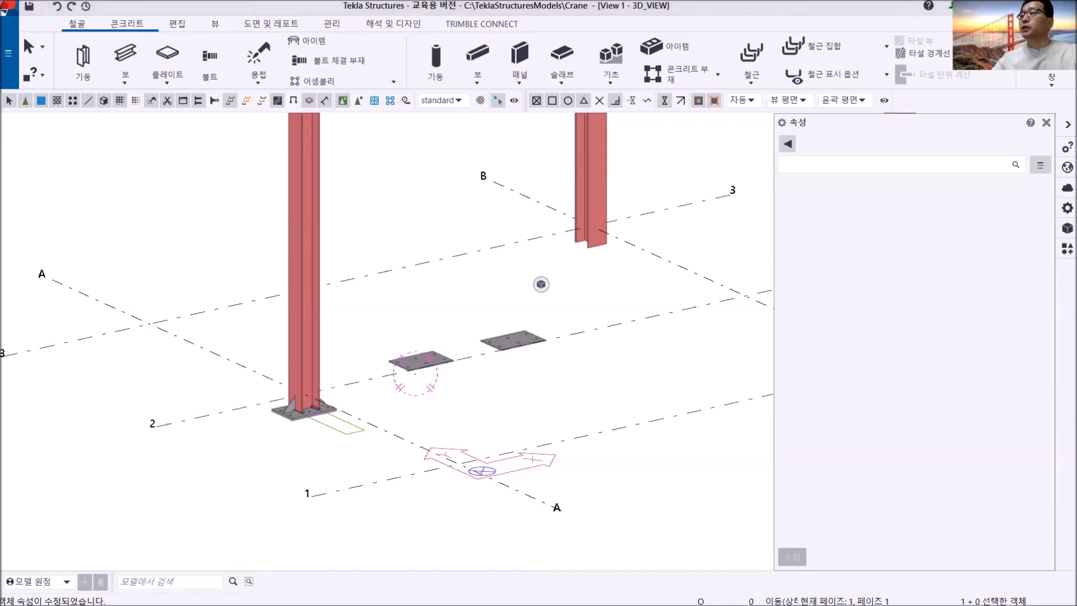
pyautogui.scroll(4, 486, 339)
pyautogui.moveTo(478, 401); pyautogui.dragTo(450, 451, button='middle')
pyautogui.scroll(-4, 474, 368)
pyautogui.moveTo(511, 353); pyautogui.dragTo(379, 581, button='middle')
pyautogui.moveTo(488, 401); pyautogui.dragTo(296, 598, button='middle')
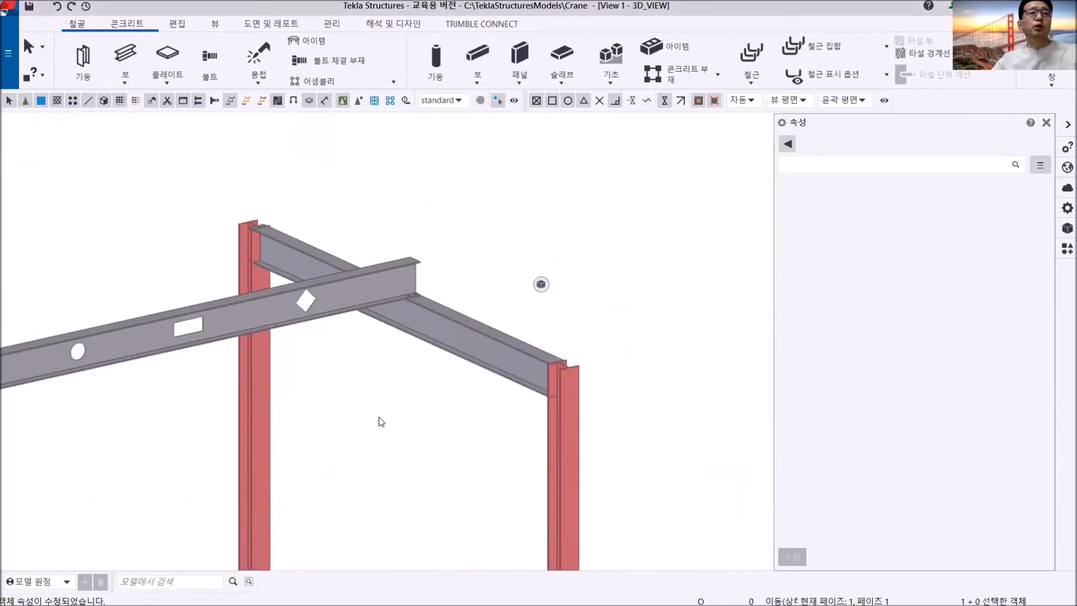
pyautogui.scroll(2, 394, 346)
pyautogui.moveTo(401, 345); pyautogui.dragTo(396, 497, button='middle')
pyautogui.scroll(6, 368, 481)
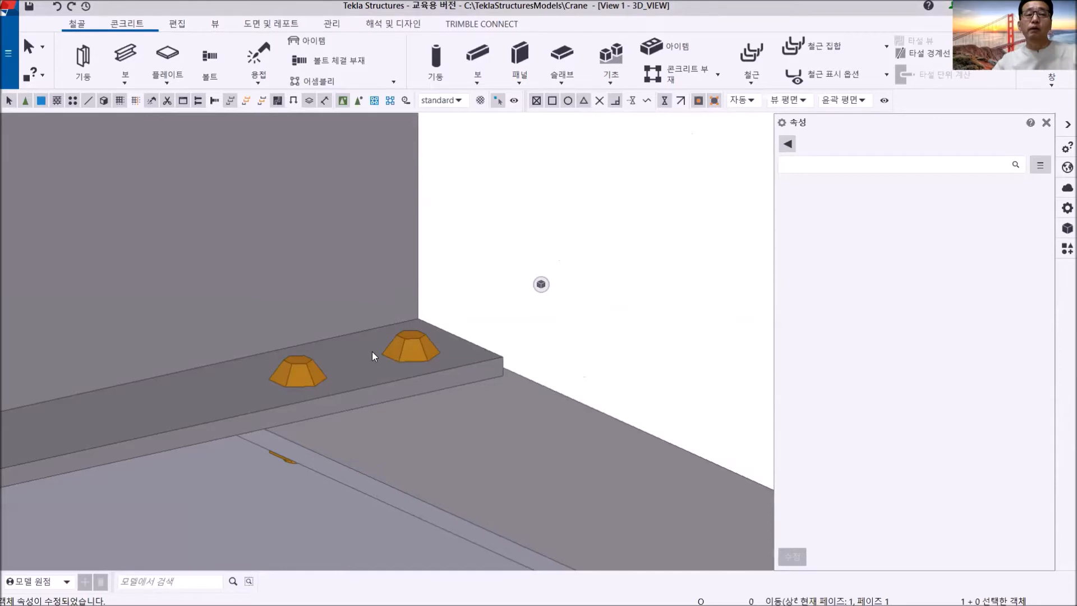
pyautogui.scroll(-5, 372, 353)
pyautogui.keyDown('ctrl'); pyautogui.moveTo(373, 356); pyautogui.dragTo(209, 393, button='middle'); pyautogui.keyUp('ctrl')
pyautogui.scroll(4, 385, 362)
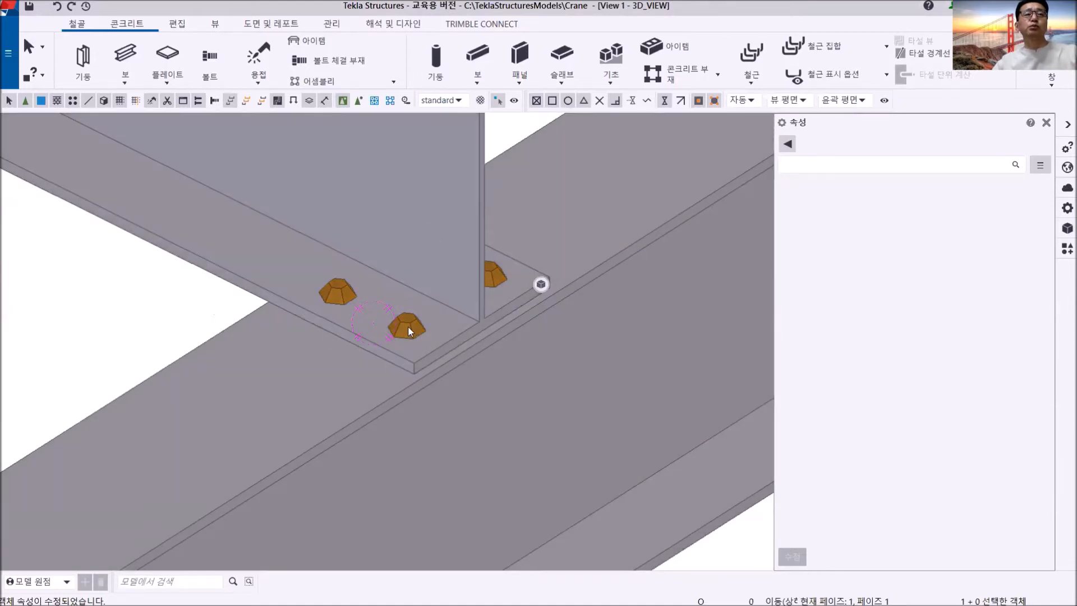
pyautogui.click(408, 330)
pyautogui.press('Escape')
# - Add the +5500 plan view to the open views from the model's view list
pyautogui.scroll(-8, 409, 327)
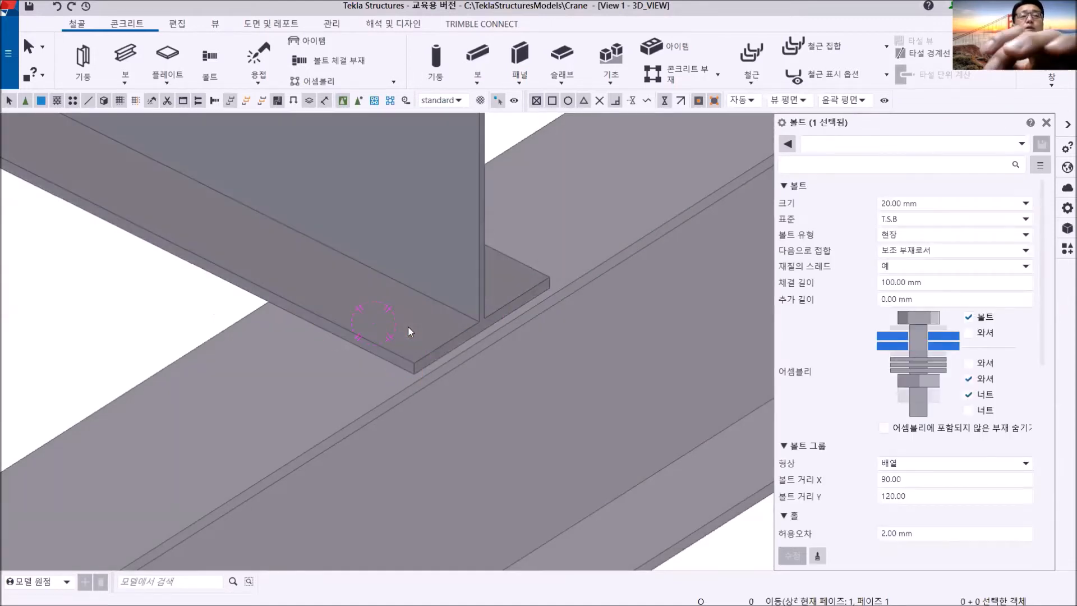
pyautogui.moveTo(416, 402); pyautogui.dragTo(353, 435, button='middle')
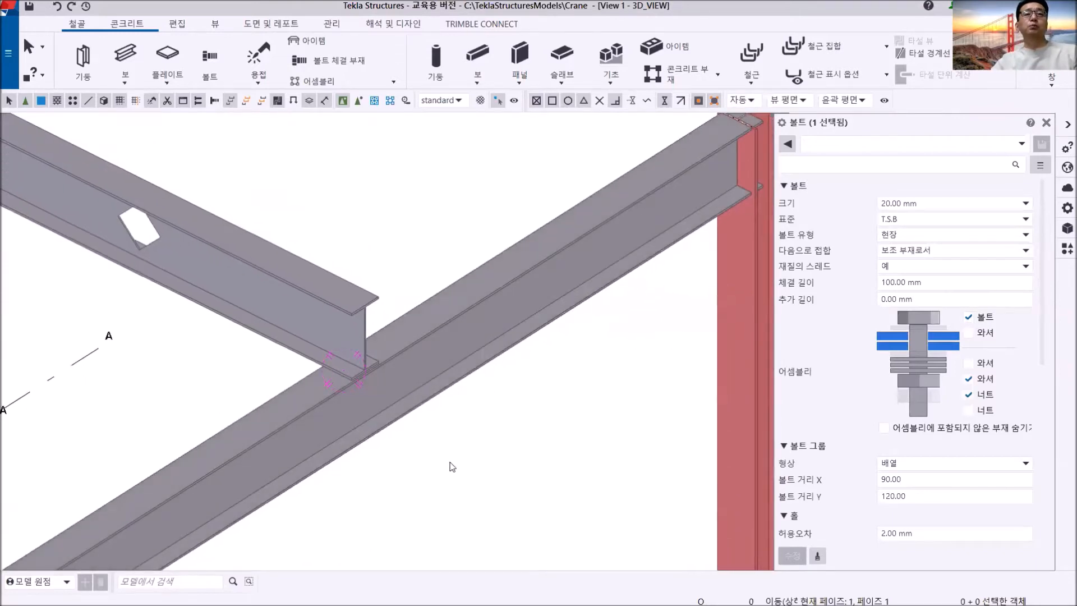
pyautogui.scroll(-3, 634, 345)
pyautogui.moveTo(588, 341); pyautogui.dragTo(572, 340, button='middle')
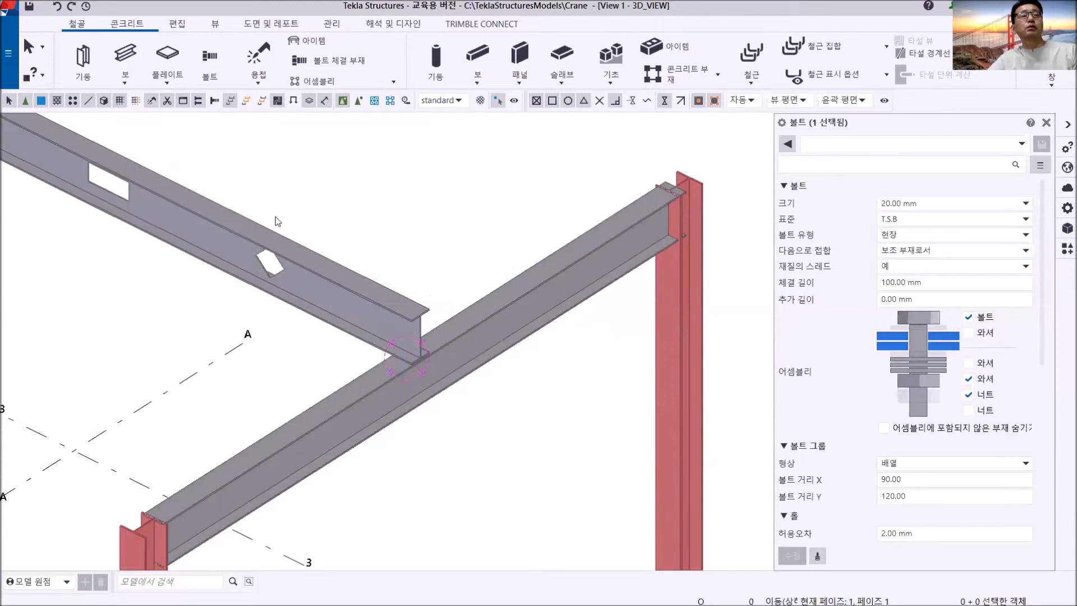
pyautogui.moveTo(319, 230); pyautogui.dragTo(347, 258, button='middle')
pyautogui.scroll(-3, 344, 252)
pyautogui.scroll(-2, 365, 262)
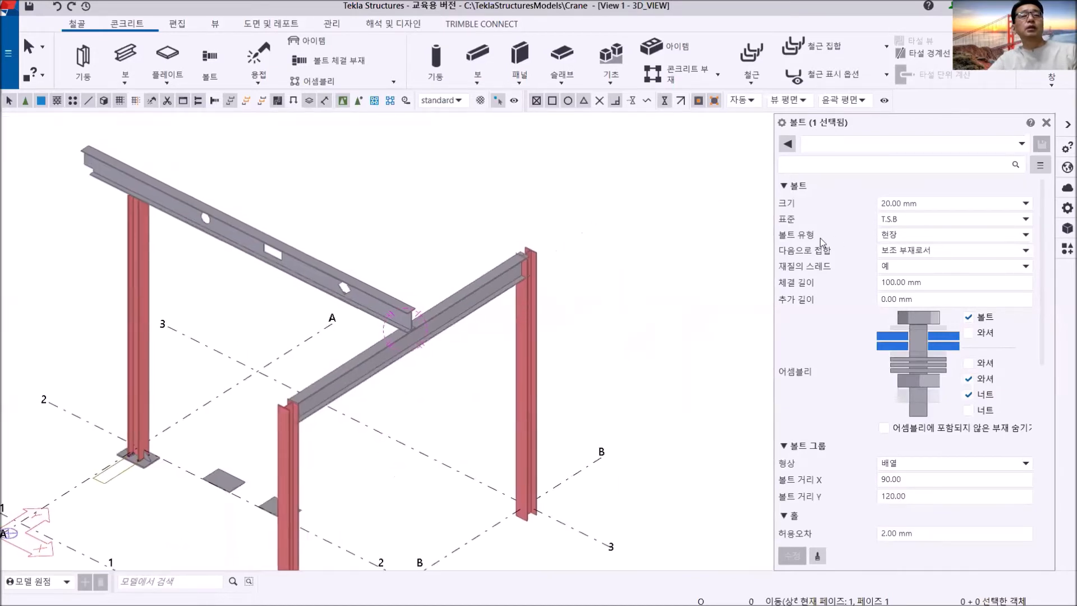
pyautogui.click(1053, 85)
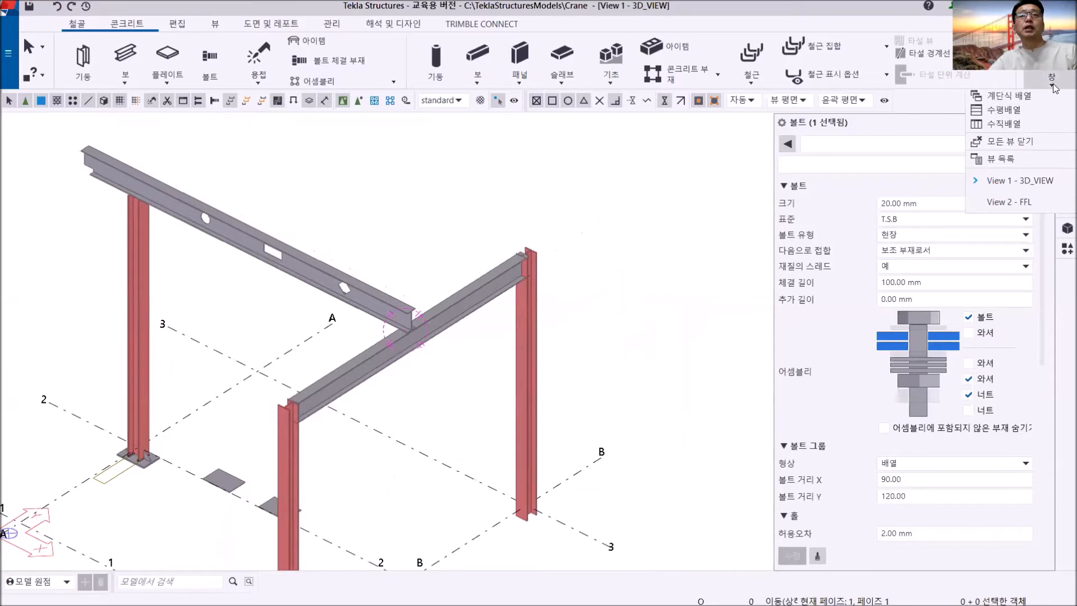
pyautogui.click(1016, 160)
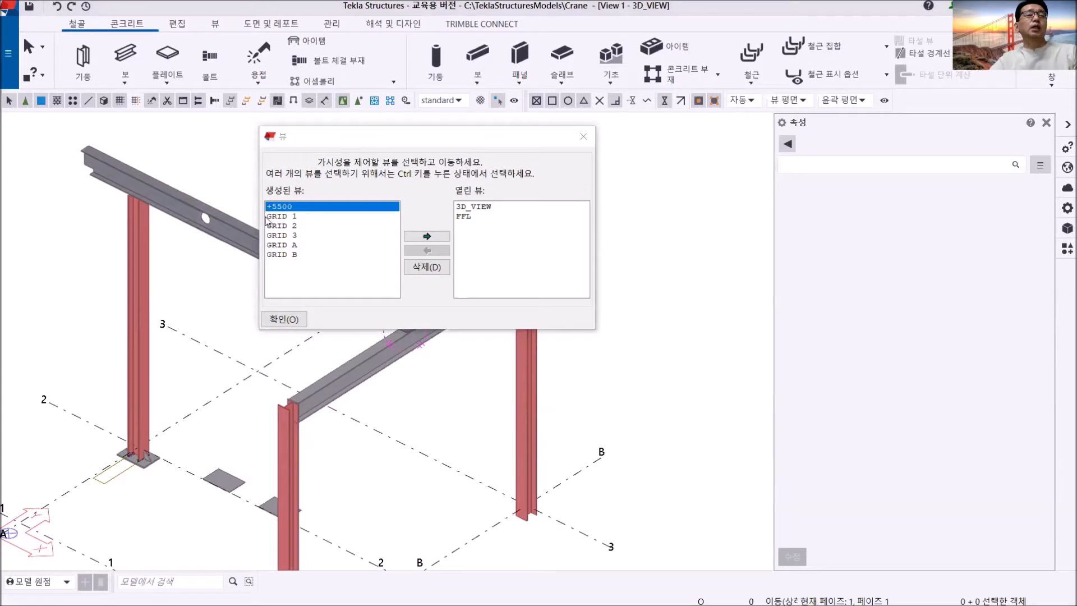
pyautogui.click(426, 236)
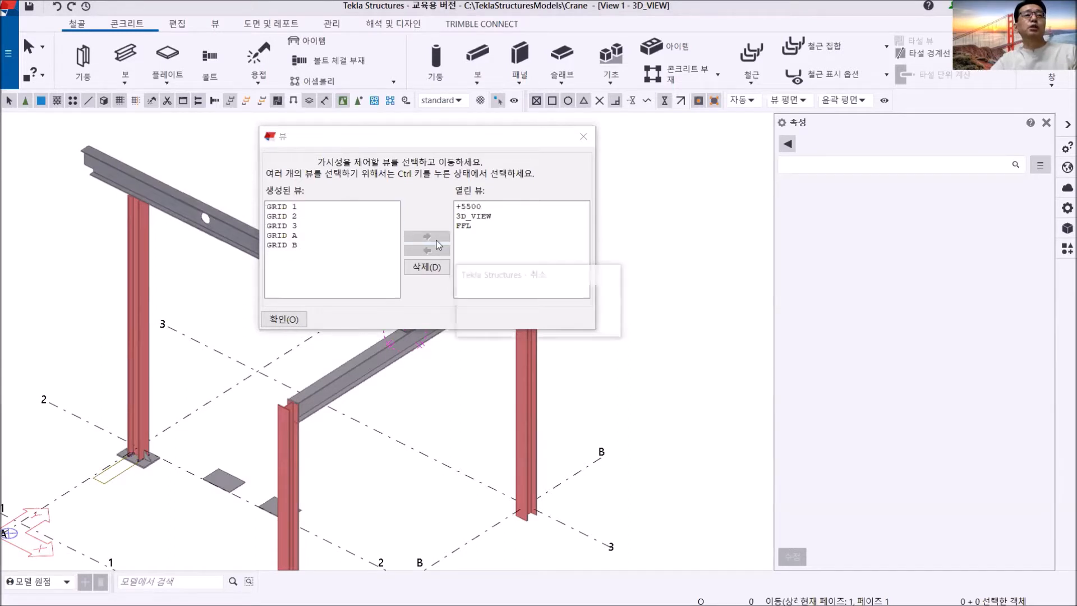
pyautogui.click(585, 140)
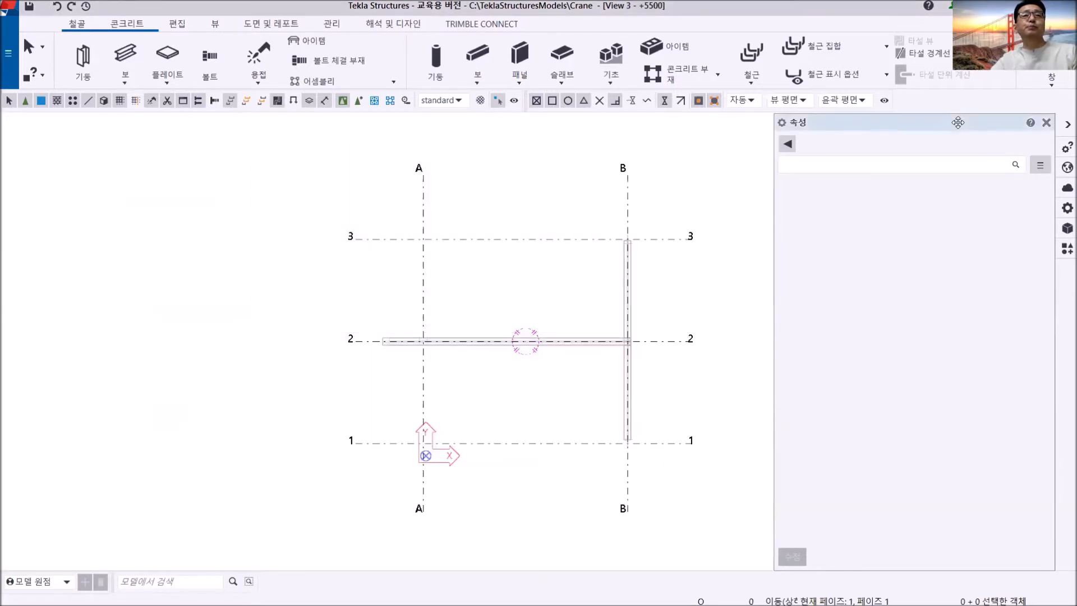
# - Close the FFL view and tile the 3D_VIEW and +5500 views vertically side by side
pyautogui.click(1038, 83)
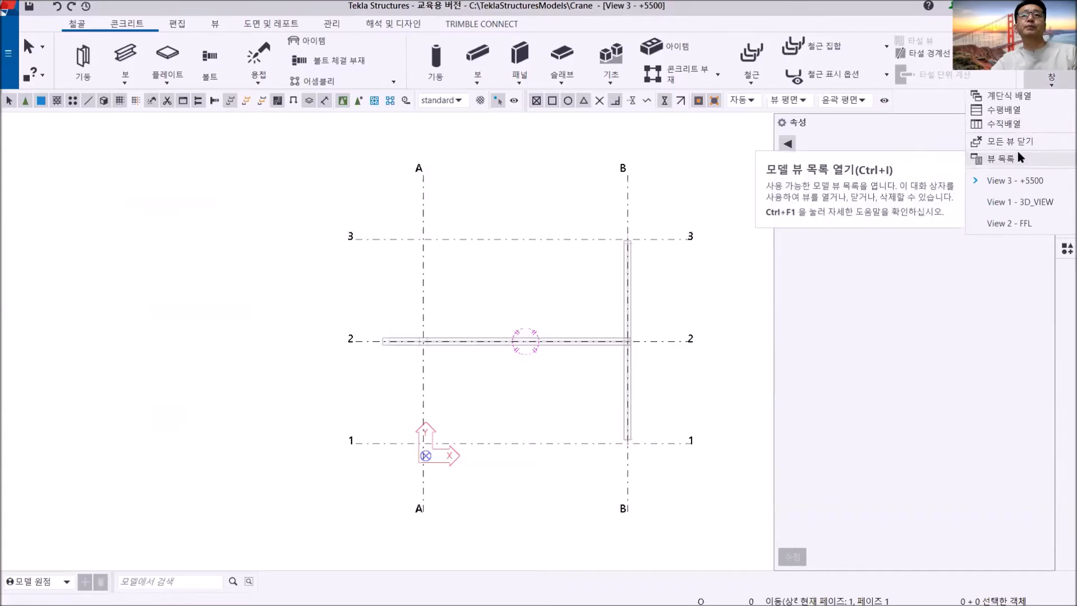
pyautogui.click(1015, 125)
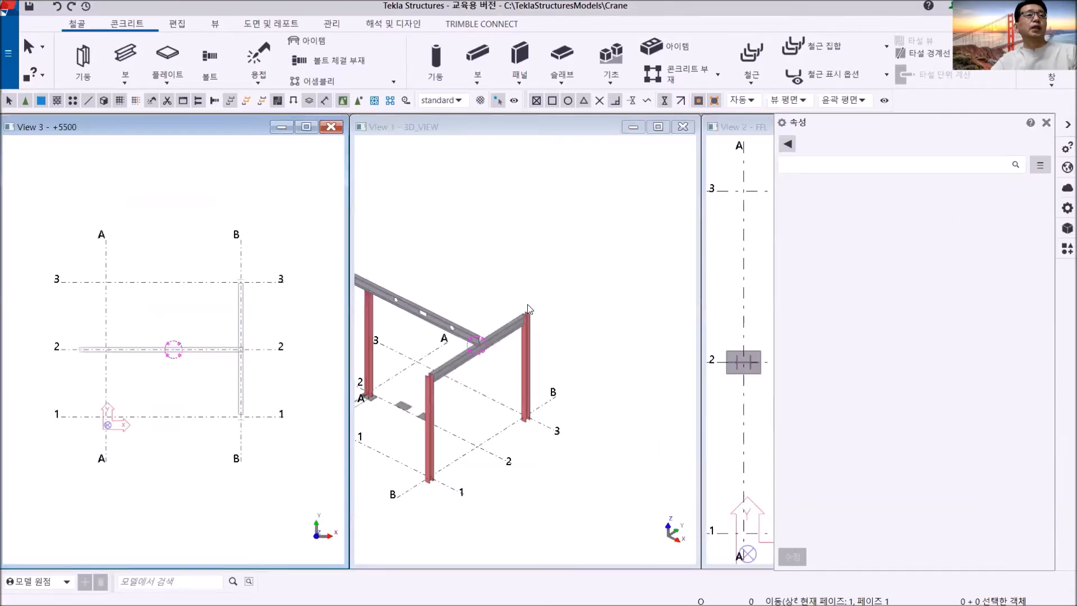
pyautogui.moveTo(530, 129); pyautogui.dragTo(425, 133)
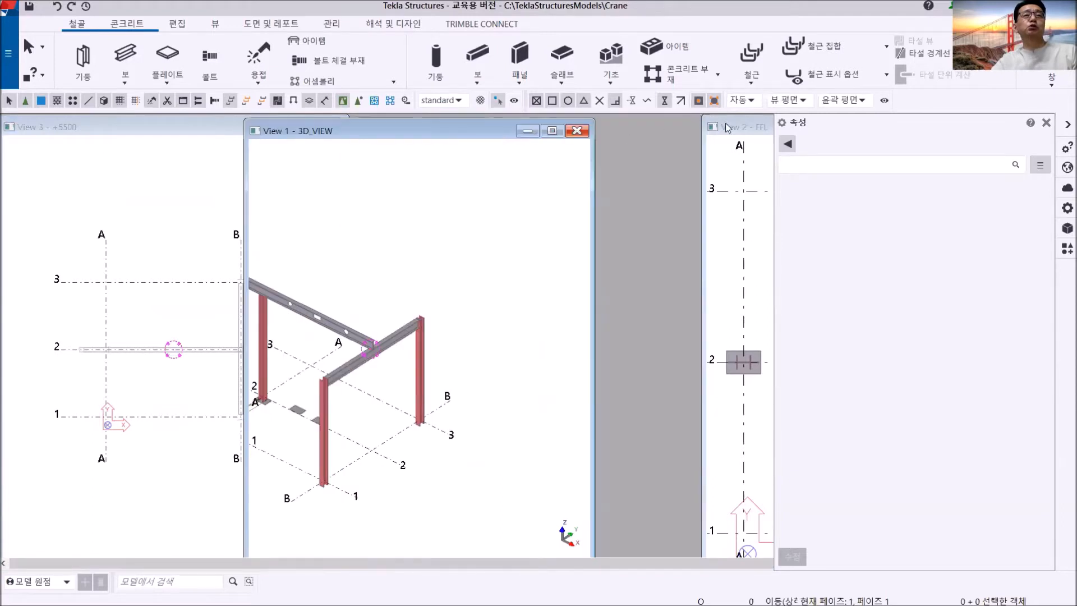
pyautogui.moveTo(736, 124); pyautogui.dragTo(448, 130)
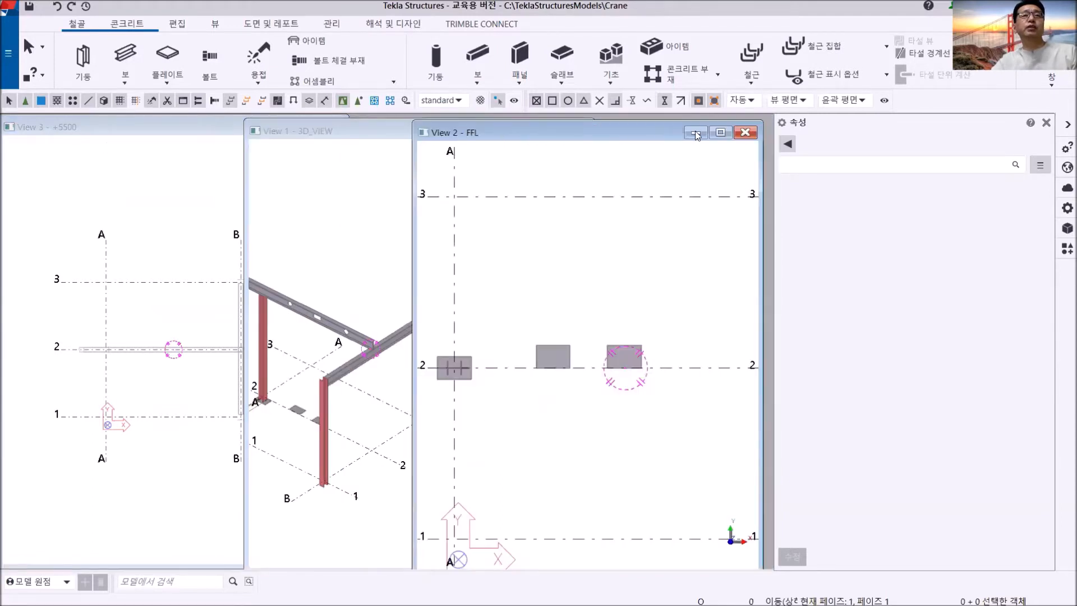
pyautogui.click(748, 131)
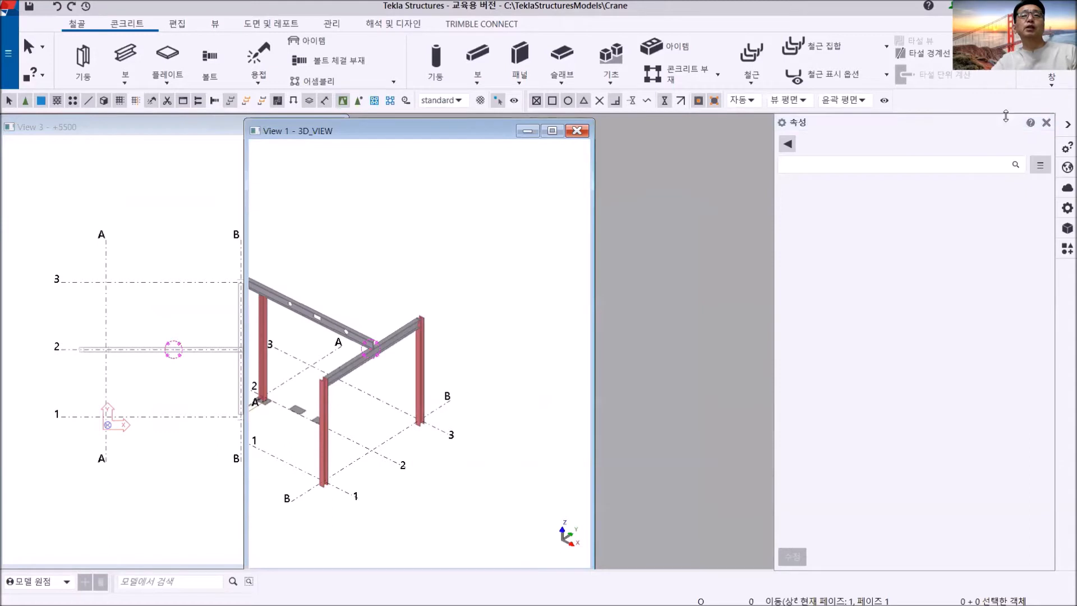
pyautogui.click(1051, 79)
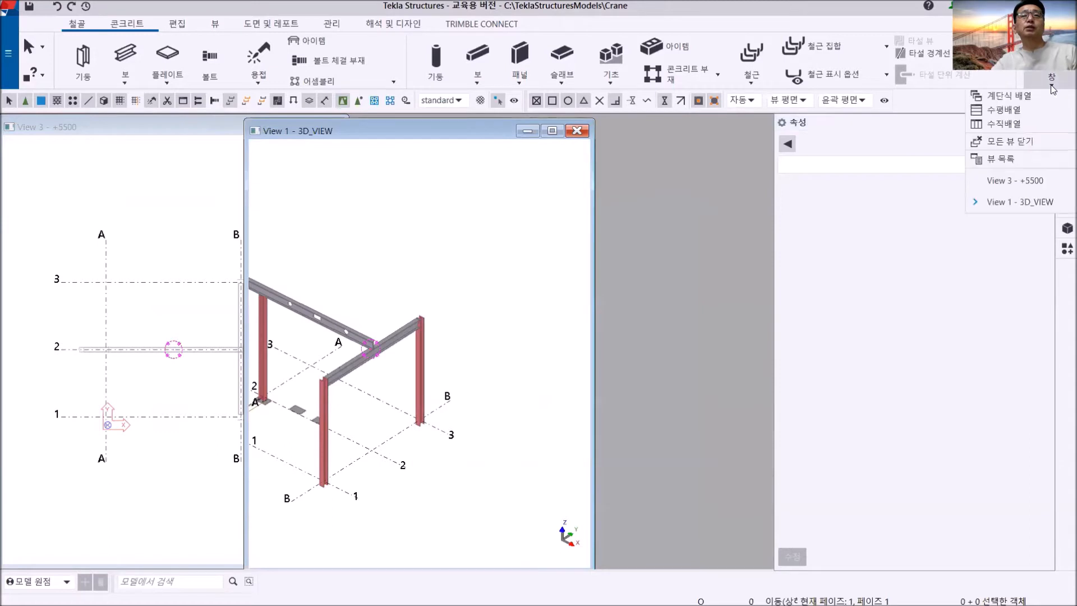
pyautogui.click(1022, 124)
# - Examine the crossing of the grid 2 and grid B beams up close in both the 3D_VIEW and +5500 views
pyautogui.scroll(3, 329, 330)
pyautogui.scroll(-3, 303, 337)
pyautogui.moveTo(265, 345); pyautogui.dragTo(295, 314, button='middle')
pyautogui.scroll(3, 352, 312)
pyautogui.scroll(5, 295, 314)
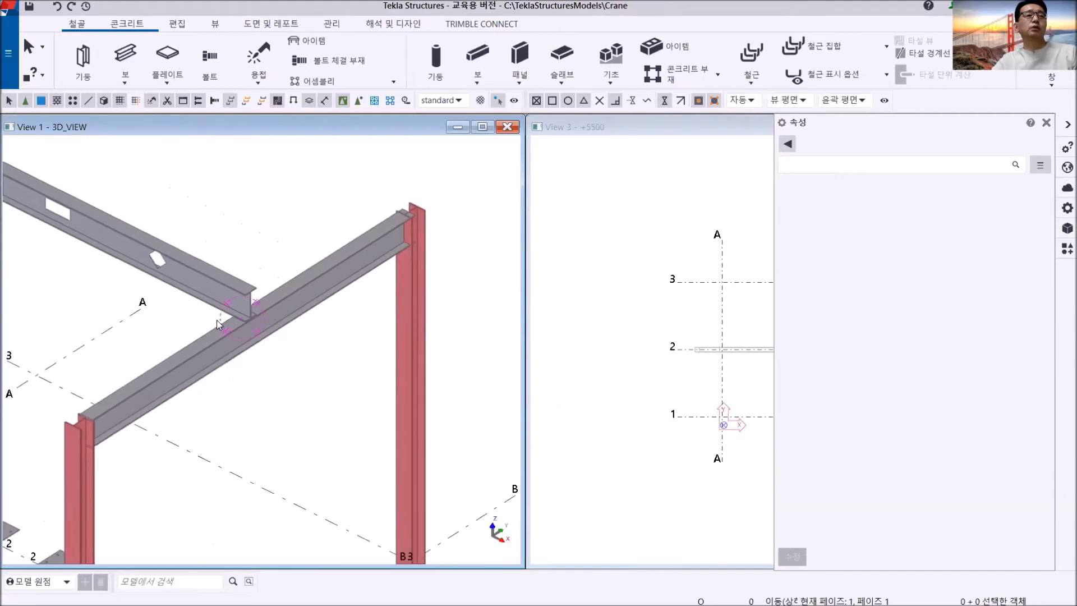
pyautogui.click(708, 339)
pyautogui.moveTo(703, 338); pyautogui.dragTo(586, 344, button='middle')
pyautogui.moveTo(732, 366); pyautogui.dragTo(666, 310, button='middle')
pyautogui.scroll(3, 666, 311)
pyautogui.scroll(5, 681, 303)
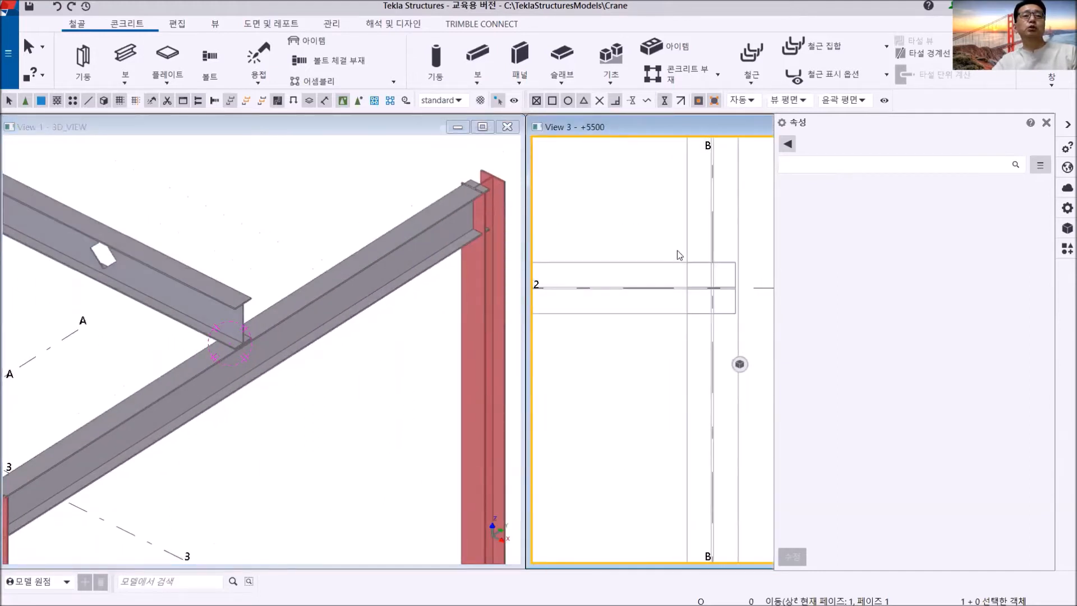
pyautogui.moveTo(645, 264); pyautogui.dragTo(620, 256, button='middle')
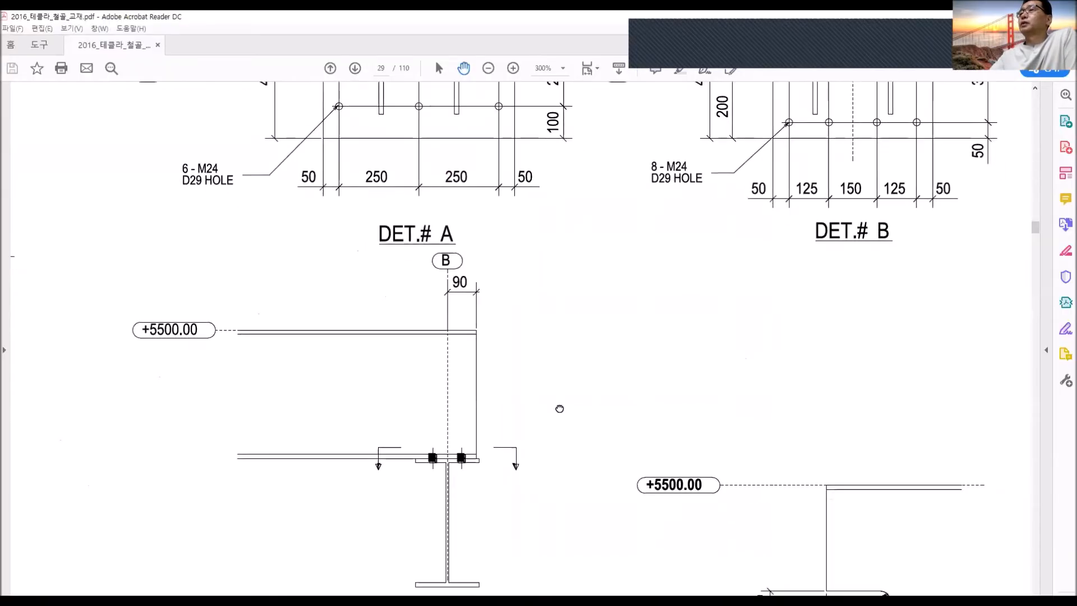
# - Switch to the PDF drawing in Adobe Acrobat Reader and check the bolt layout of DET.# C on page 29
pyautogui.moveTo(746, 568); pyautogui.dragTo(596, 368)
pyautogui.moveTo(370, 442); pyautogui.dragTo(466, 353)
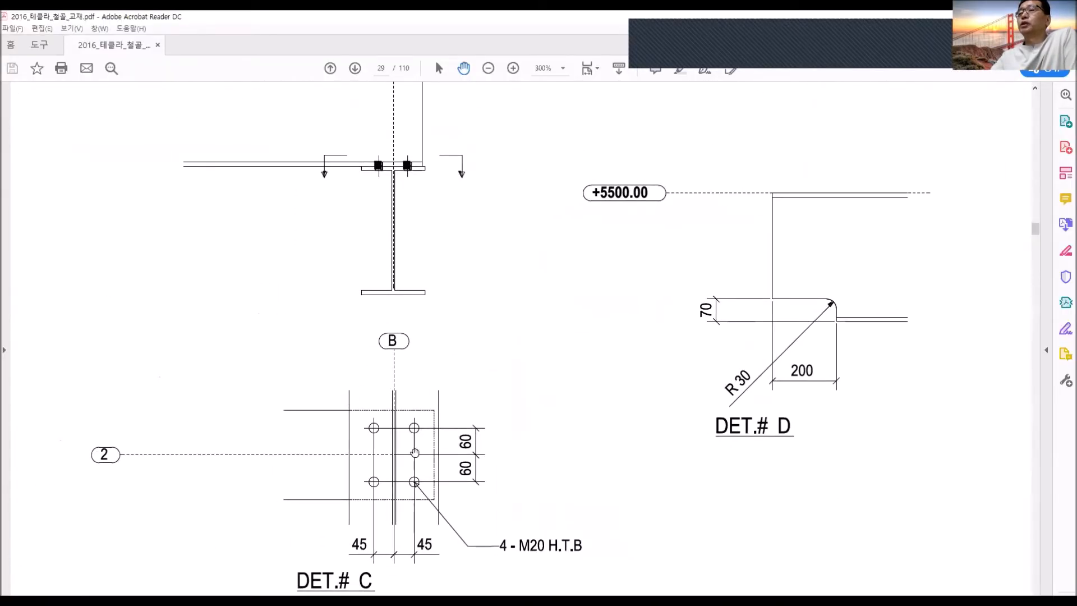
pyautogui.moveTo(397, 445); pyautogui.dragTo(409, 355)
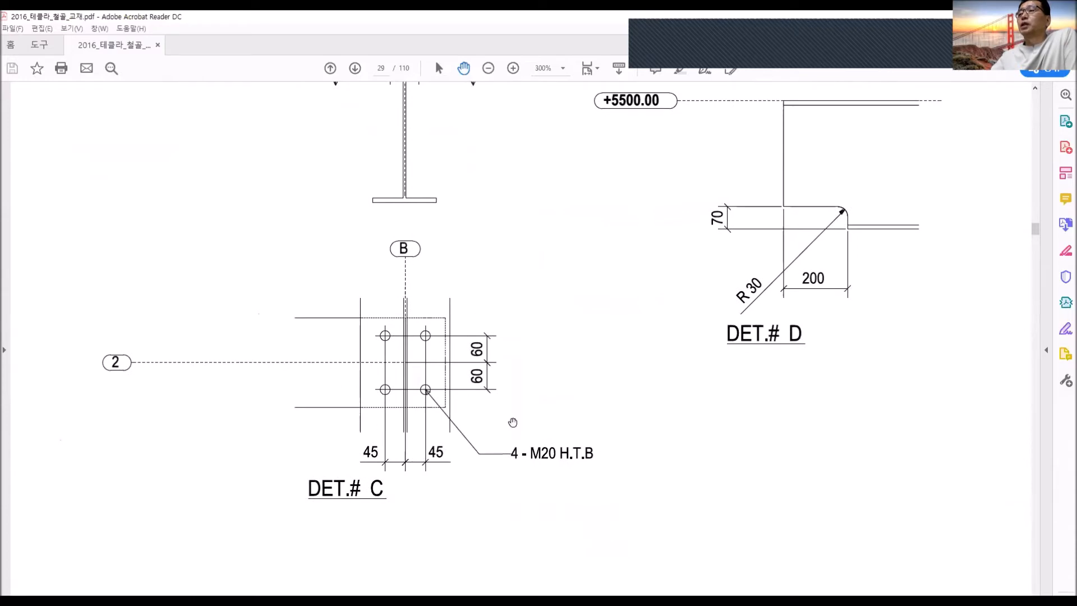
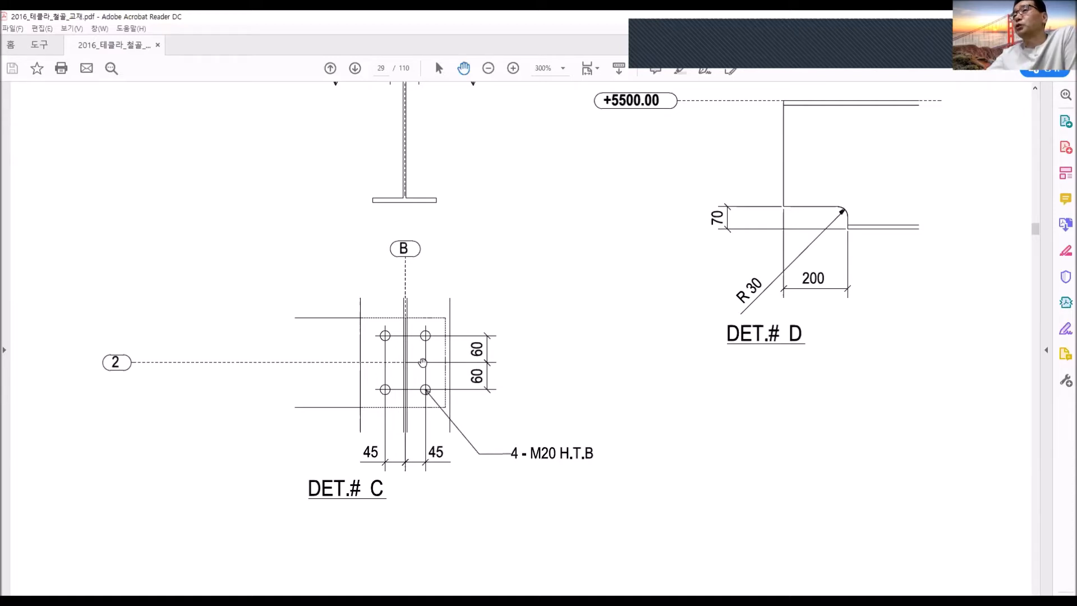
# - Switch from the PDF drawing back to Tekla Structures and bring the grid 2 and grid B beam crossing into sight in both views
pyautogui.click(417, 369)
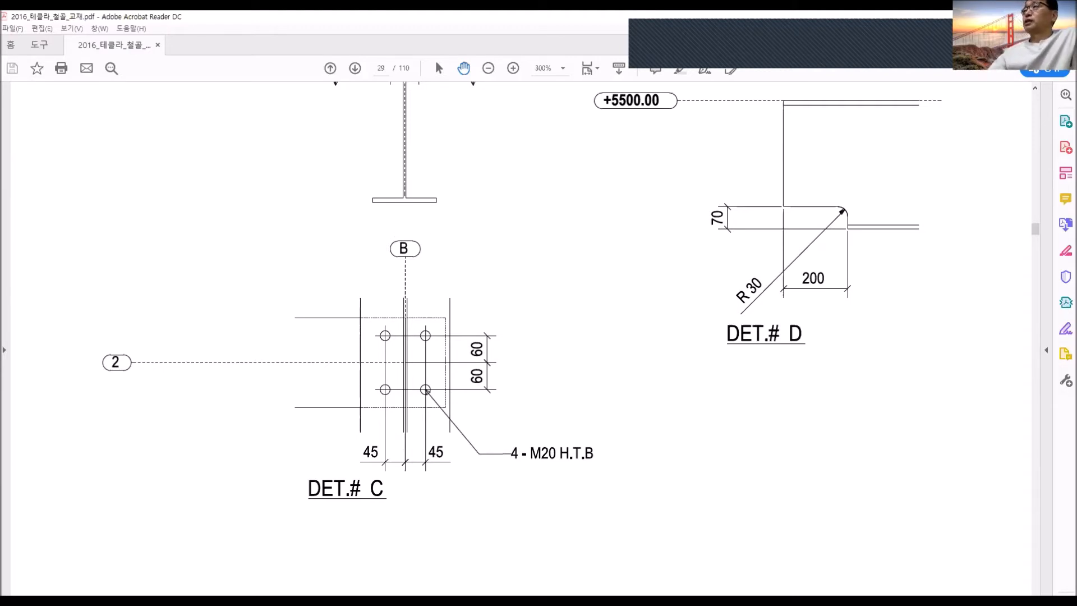
pyautogui.click(936, 35)
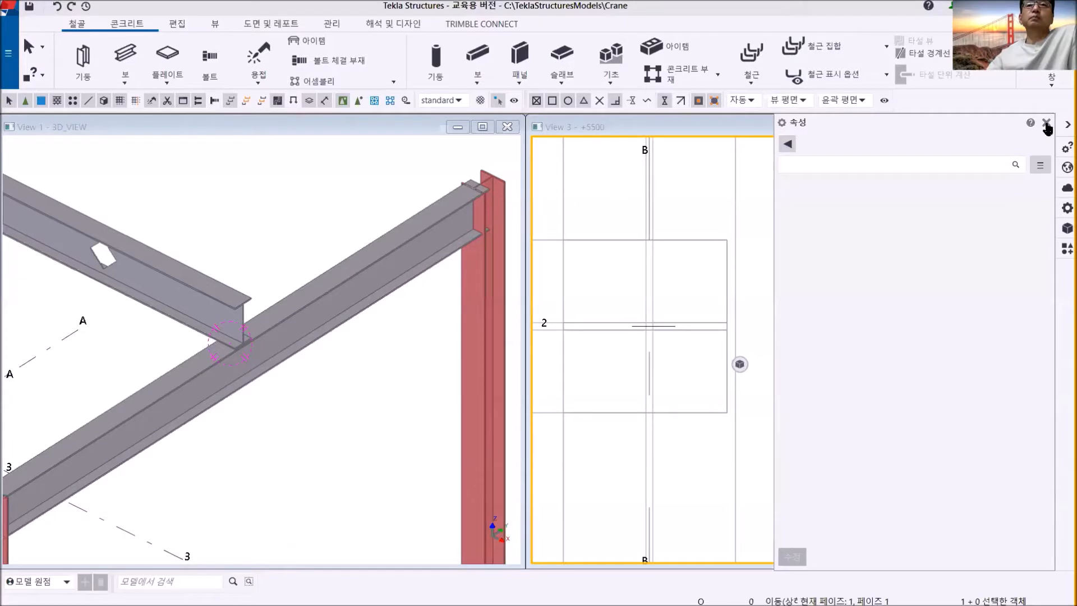
pyautogui.click(1047, 121)
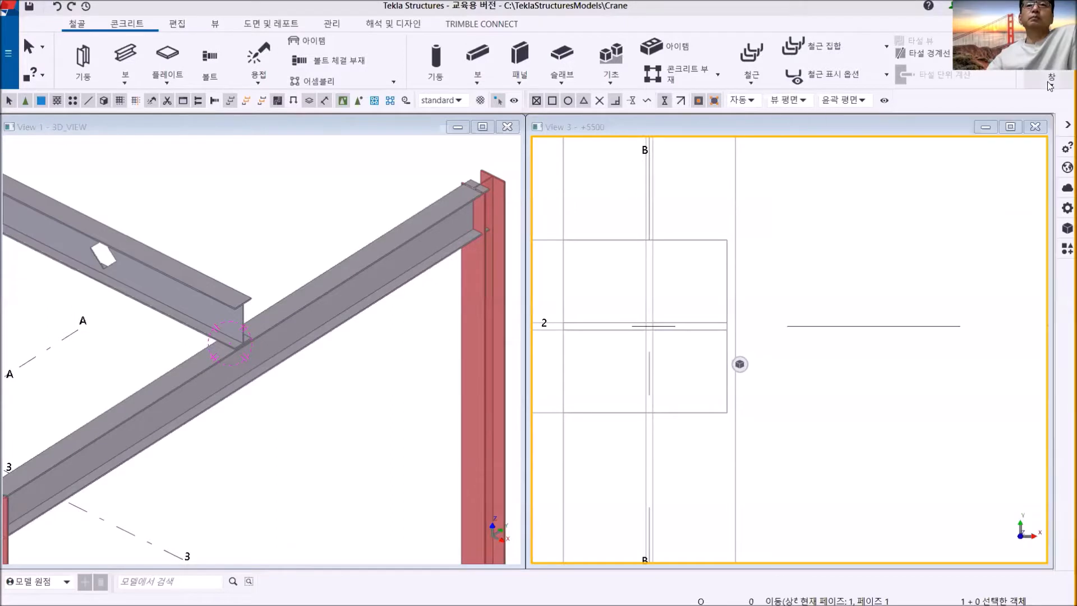
pyautogui.click(1050, 85)
pyautogui.click(699, 301)
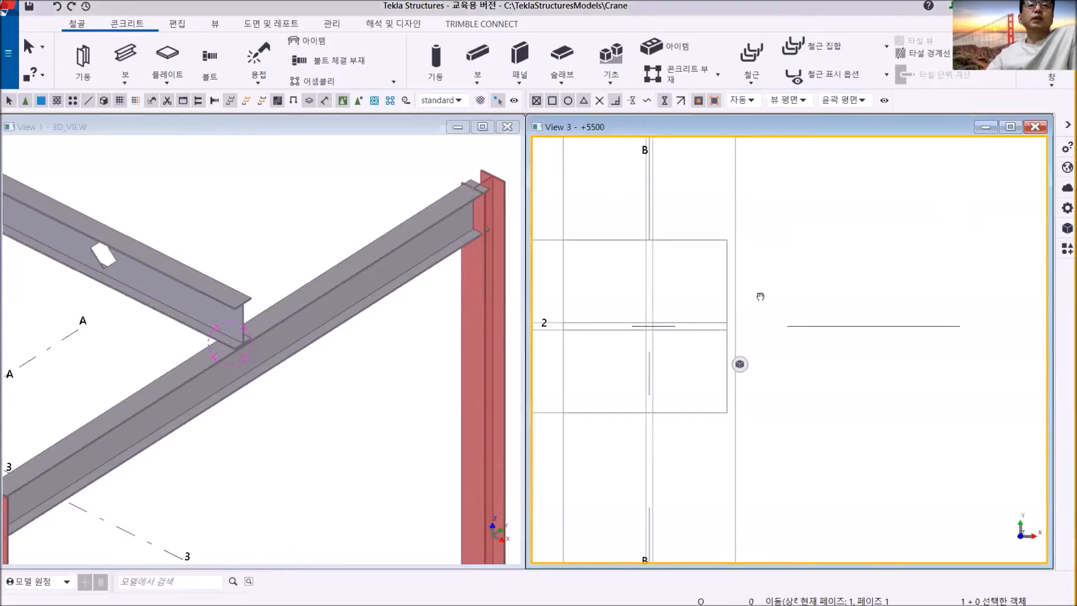
pyautogui.moveTo(699, 302); pyautogui.dragTo(800, 295, button='middle')
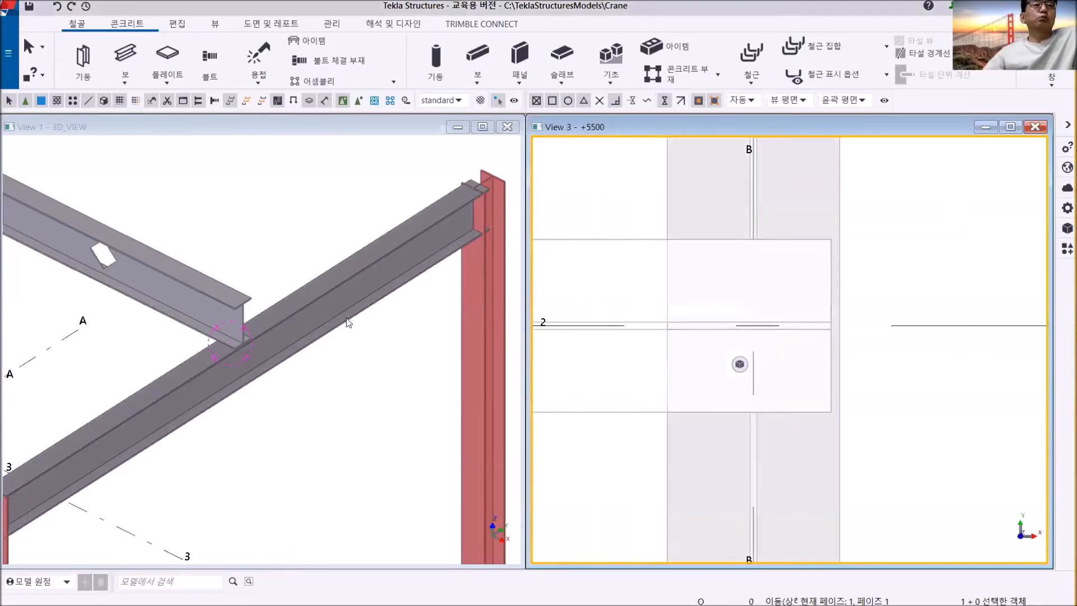
pyautogui.moveTo(287, 303); pyautogui.dragTo(299, 298, button='middle')
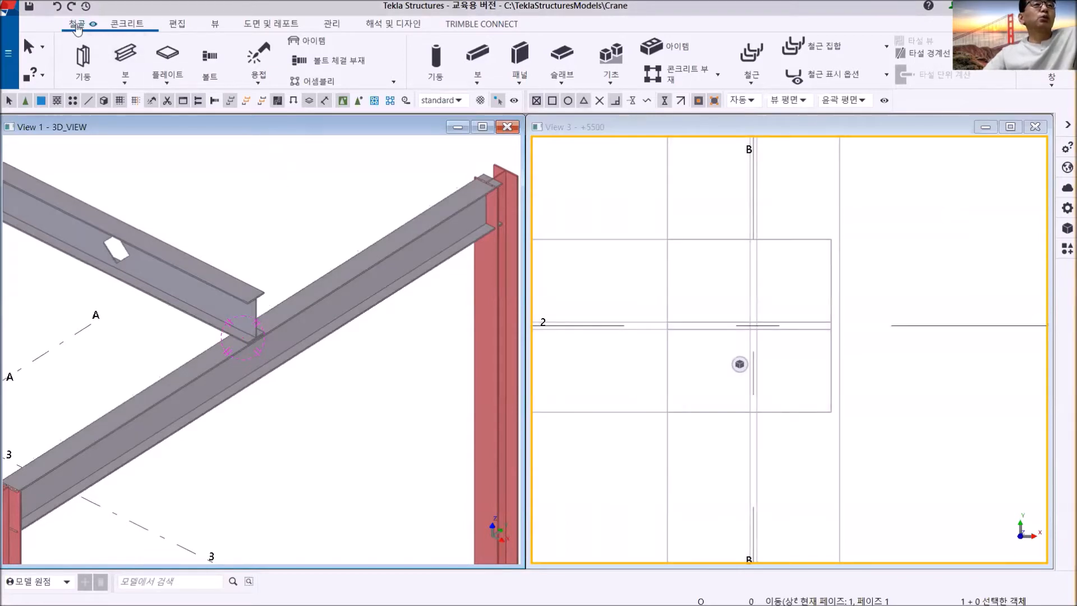
# - Start the Bolt command and set the bolt group's spacing to 90 in X and 120 in Y
pyautogui.click(213, 63)
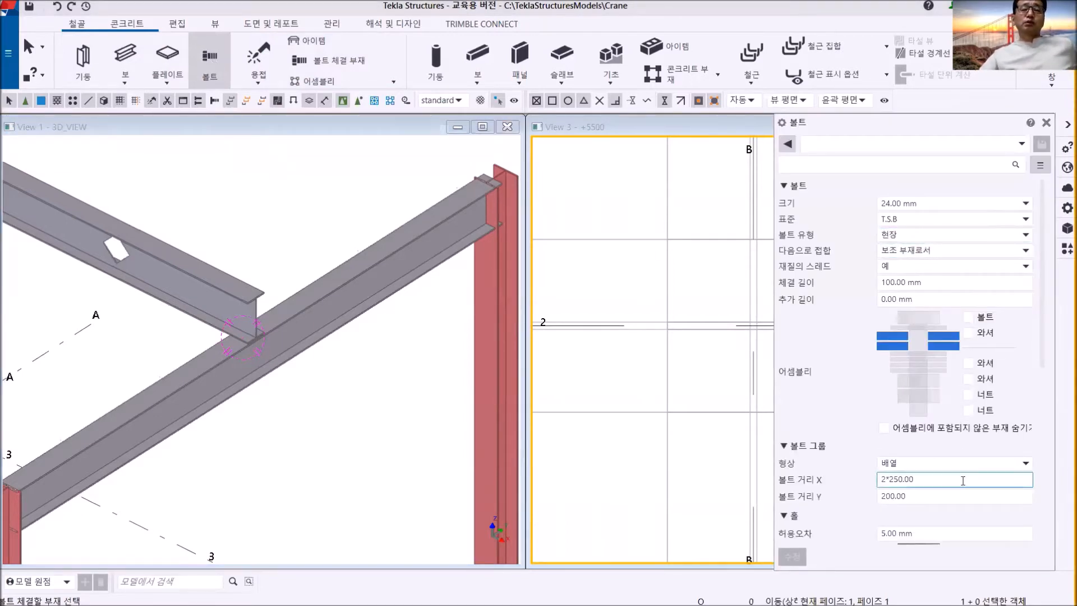
pyautogui.moveTo(922, 479); pyautogui.dragTo(868, 485)
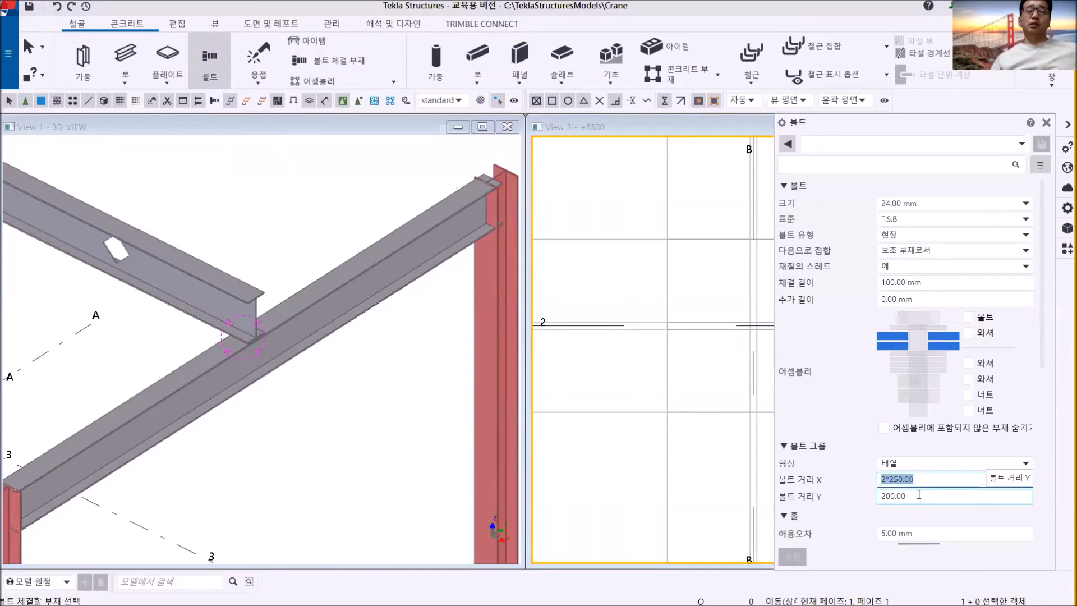
pyautogui.write('90')
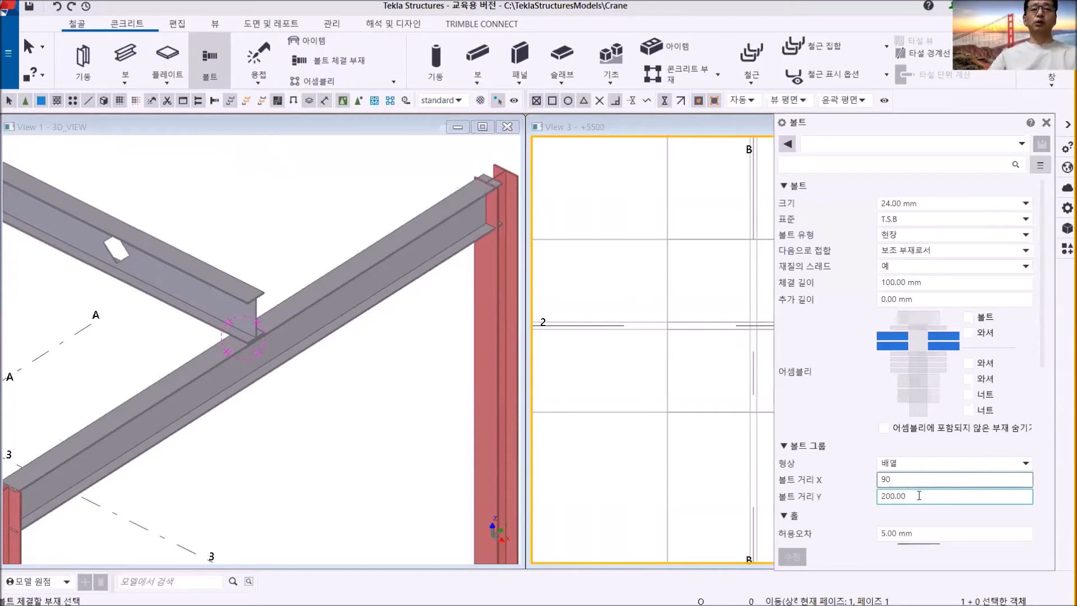
pyautogui.press('Tab')
pyautogui.write('120')
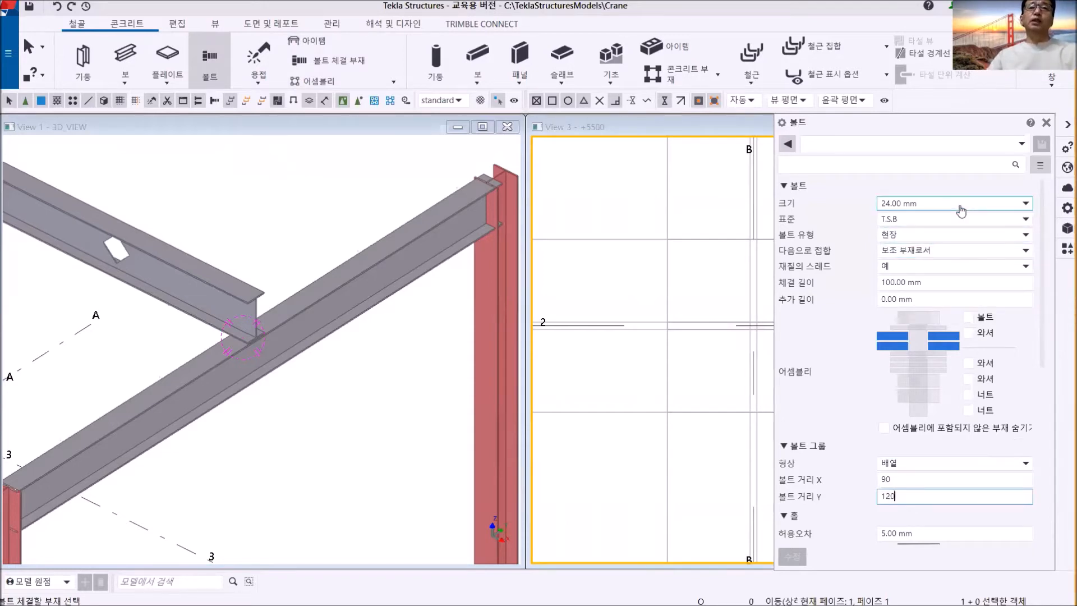
# - Set the bolt standard to H.T.B, the bolt size to 20 mm and the hole tolerance to 2 mm
pyautogui.click(959, 225)
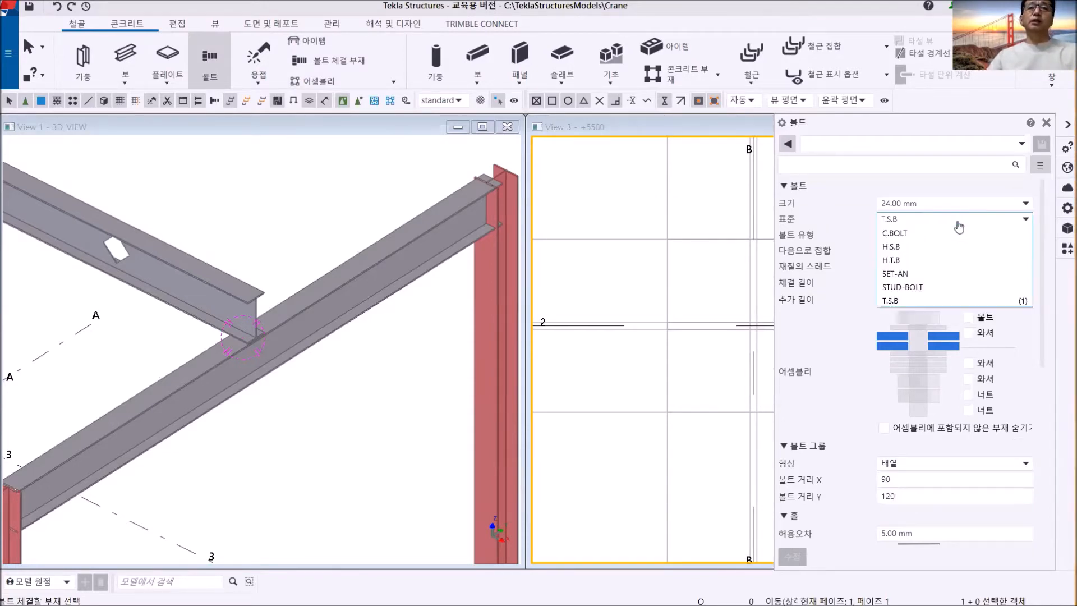
pyautogui.click(913, 262)
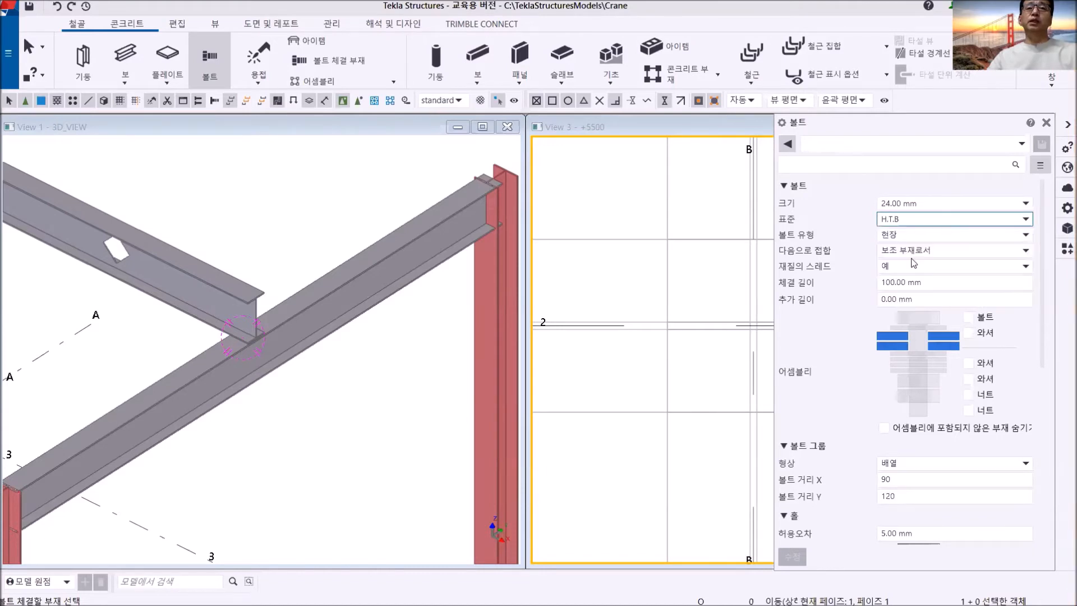
pyautogui.click(928, 205)
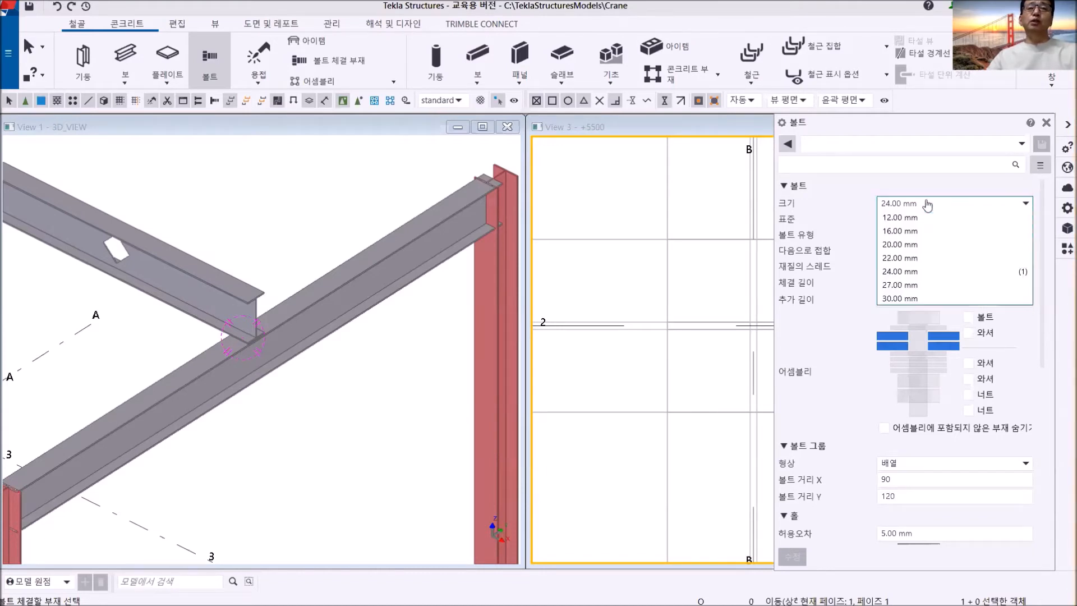
pyautogui.click(909, 244)
pyautogui.click(915, 481)
pyautogui.moveTo(920, 532); pyautogui.dragTo(858, 535)
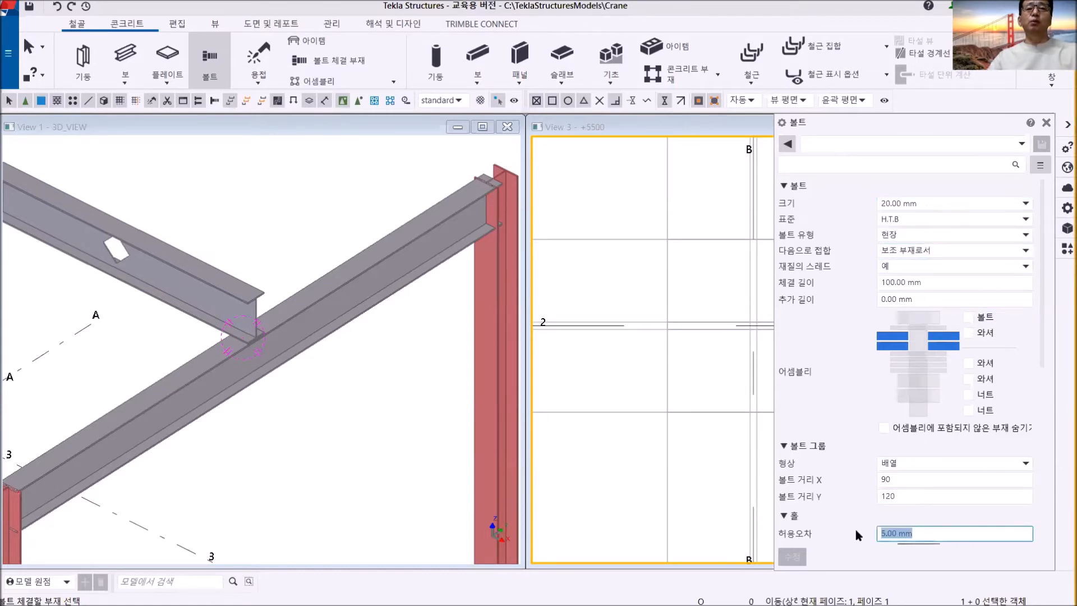
pyautogui.write('2')
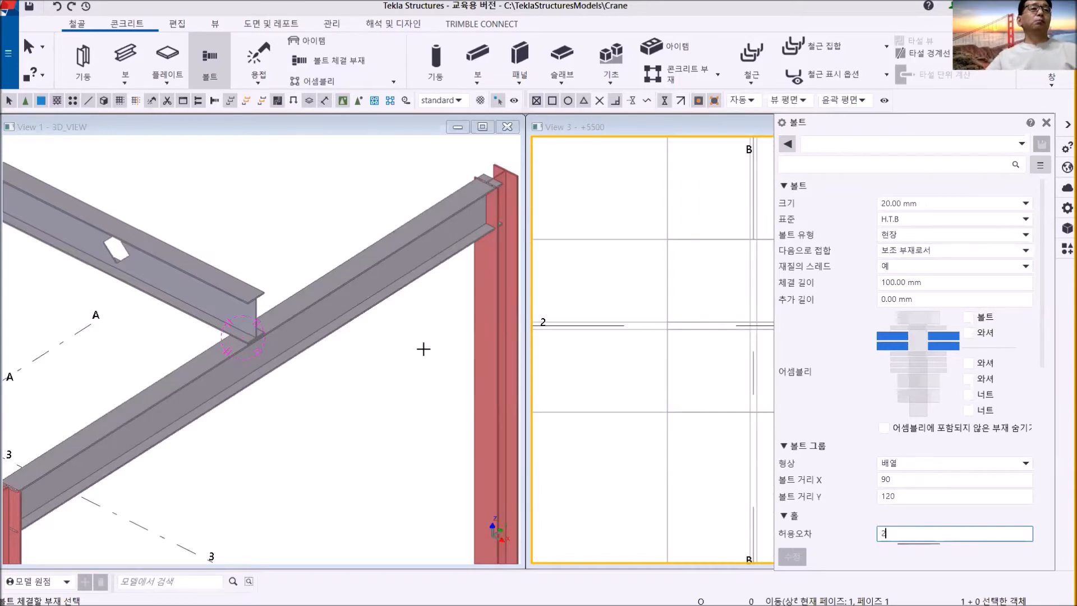
# - Choose the grid 2 beam and the grid B beam as the parts the bolts join, and finish the part selection
pyautogui.click(235, 291)
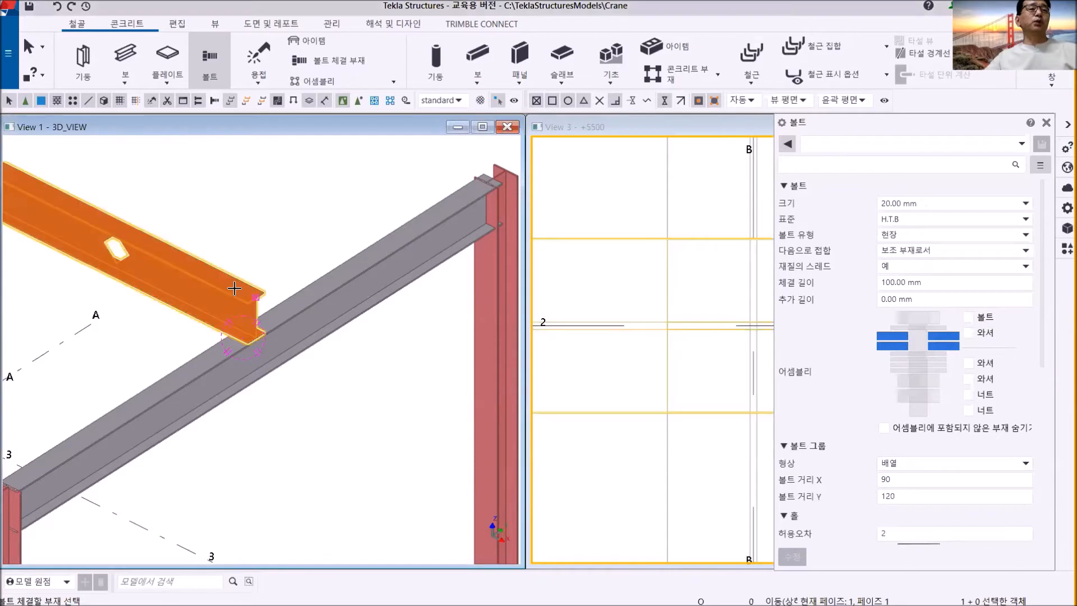
pyautogui.click(285, 317)
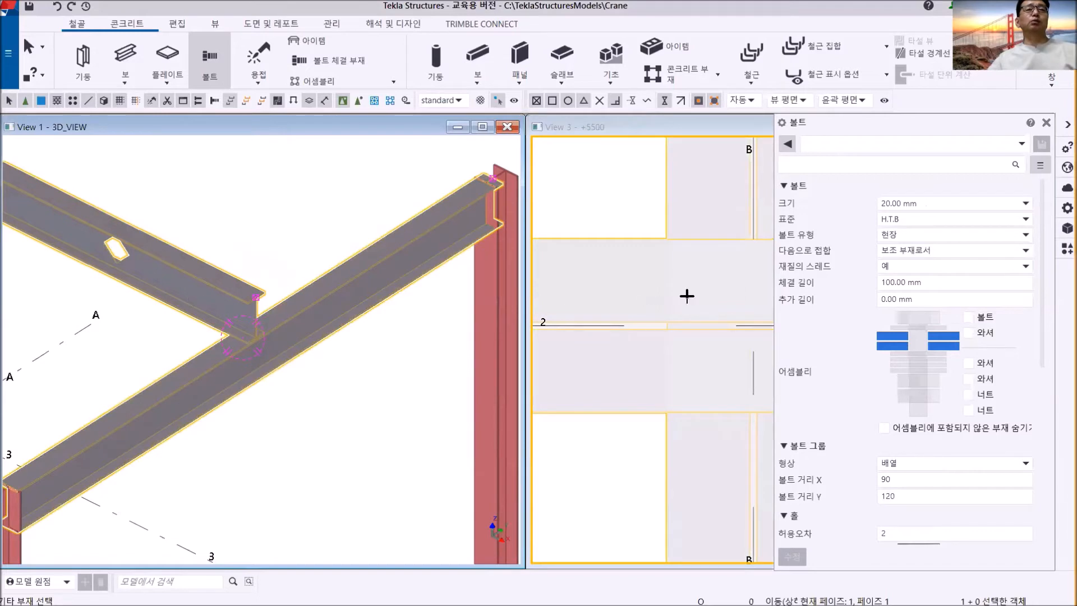
pyautogui.moveTo(688, 296); pyautogui.dragTo(585, 308, button='middle')
pyautogui.scroll(3, 630, 331)
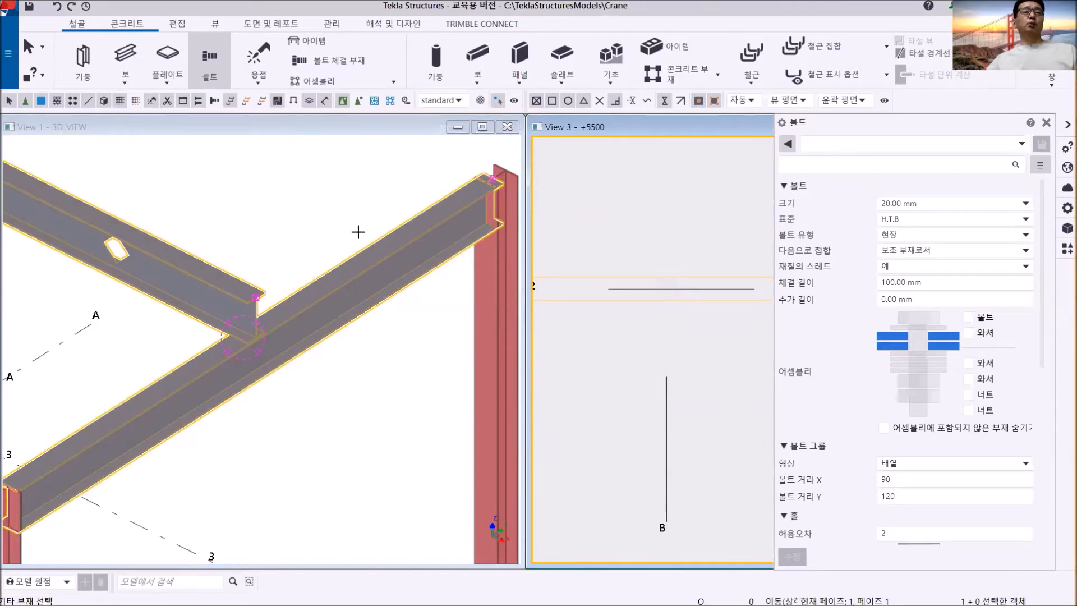
pyautogui.middleClick(626, 247)
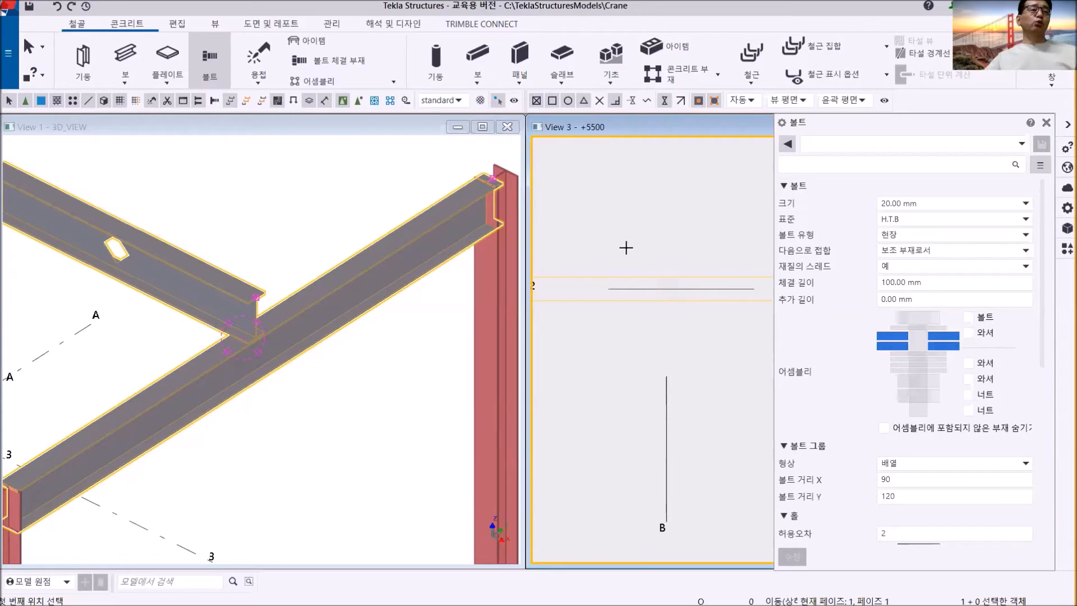
# - Place the bolt group in the +5500 view, starting 45 mm from the grid 2/B intersection toward grid A and running along grid 2
pyautogui.scroll(-3, 678, 284)
pyautogui.scroll(3, 687, 303)
pyautogui.scroll(-5, 687, 303)
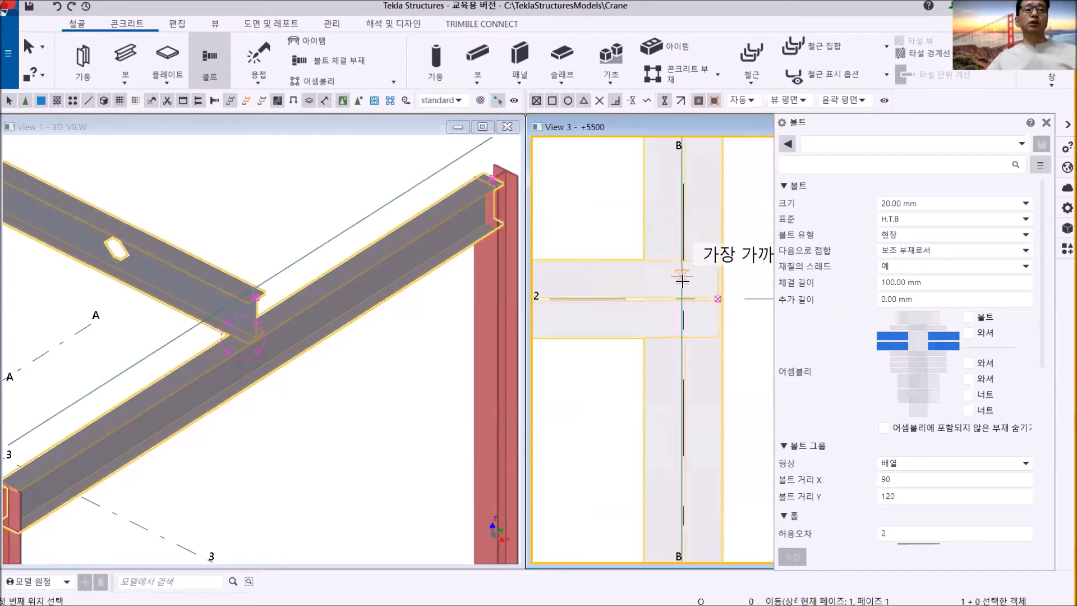
pyautogui.scroll(3, 683, 289)
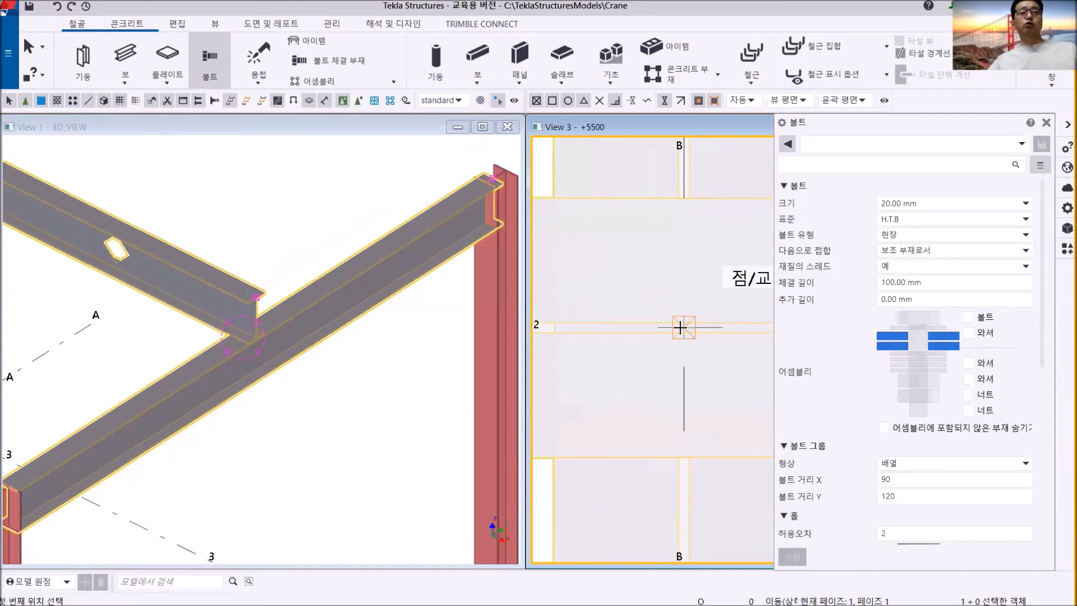
pyautogui.click(680, 327)
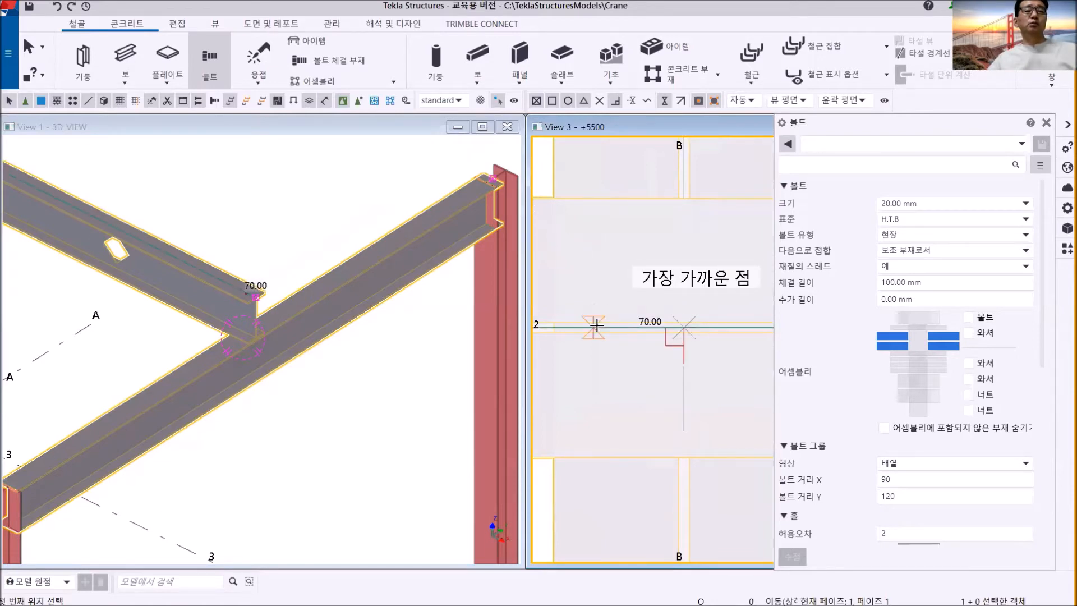
pyautogui.write('45')
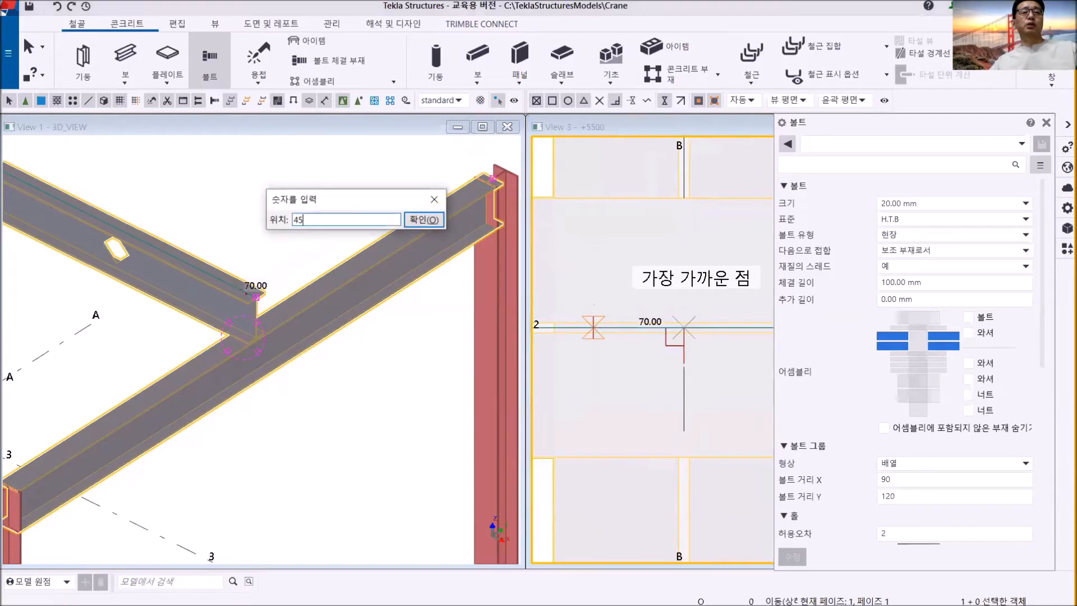
pyautogui.press('Return')
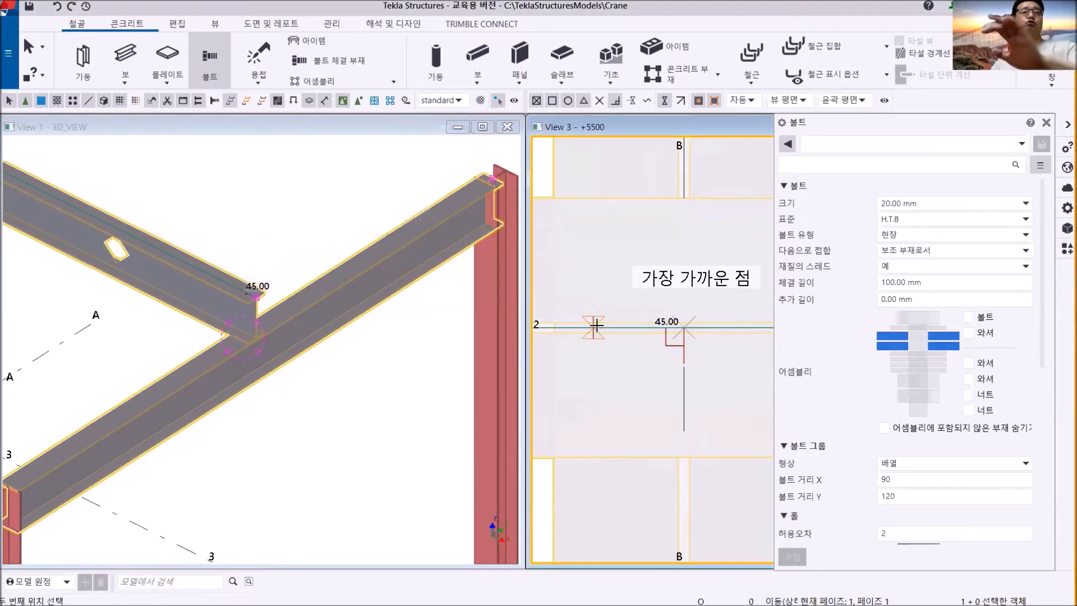
pyautogui.click(721, 326)
pyautogui.scroll(-4, 719, 327)
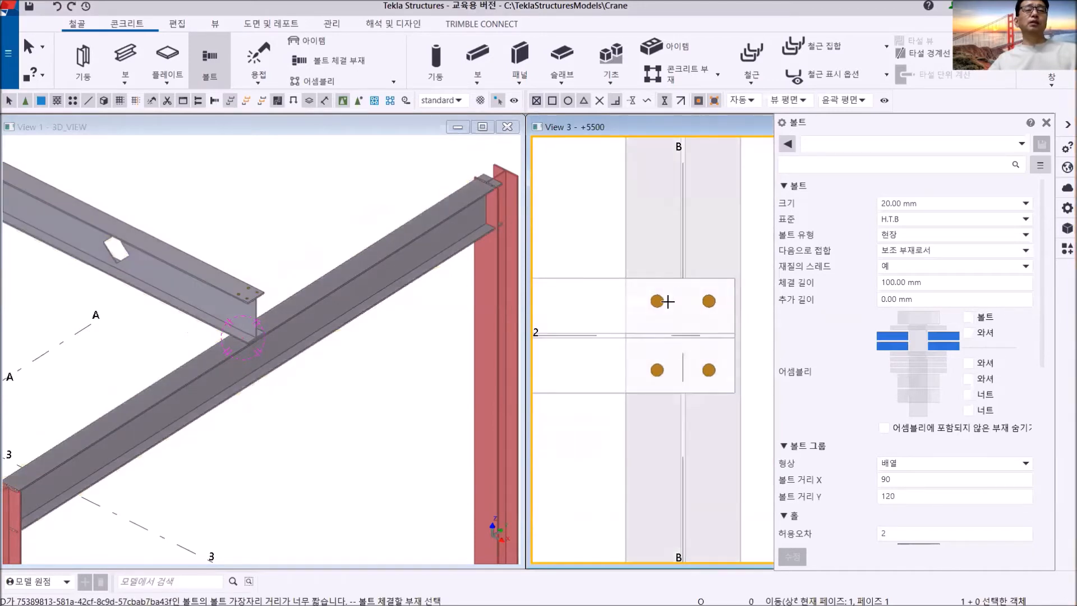
pyautogui.rightClick(311, 192)
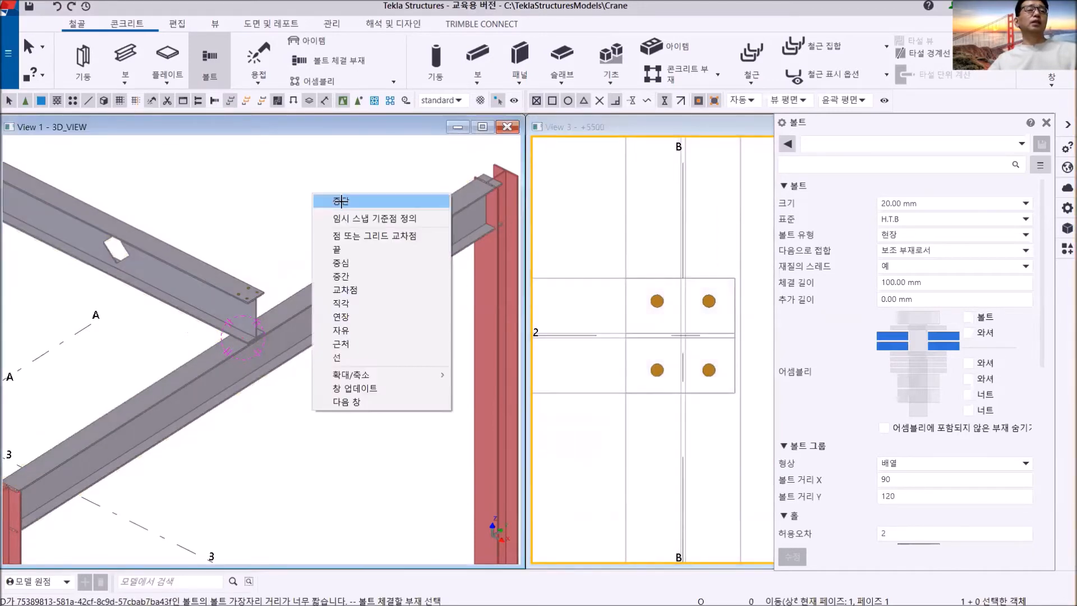
pyautogui.click(328, 199)
# - Examine in the 3D_VIEW which flange of the grid 2 beam the new bolt group sits on
pyautogui.scroll(6, 282, 274)
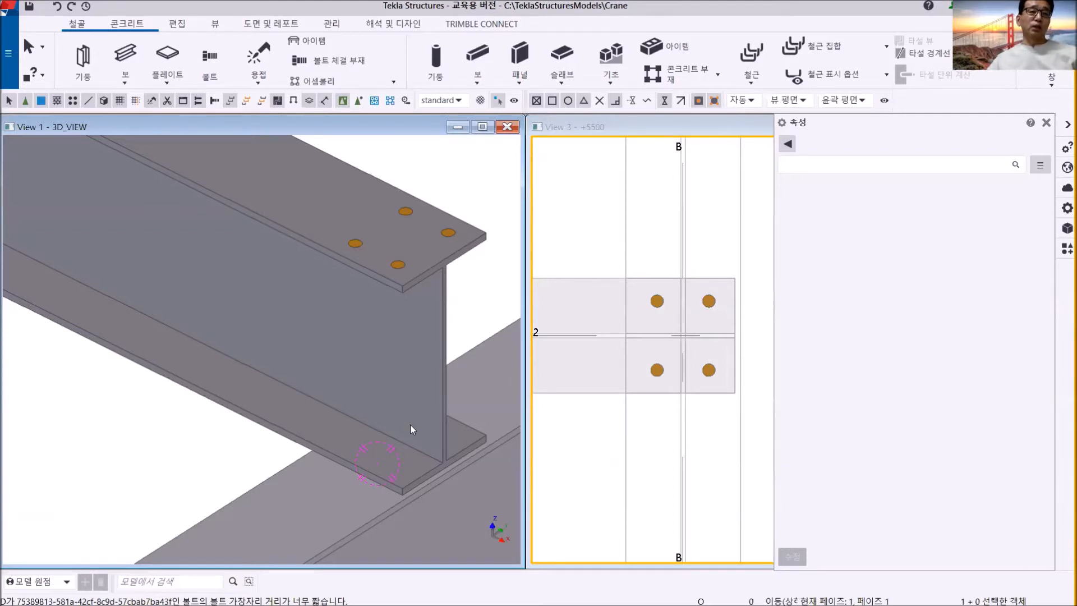
pyautogui.scroll(-5, 413, 415)
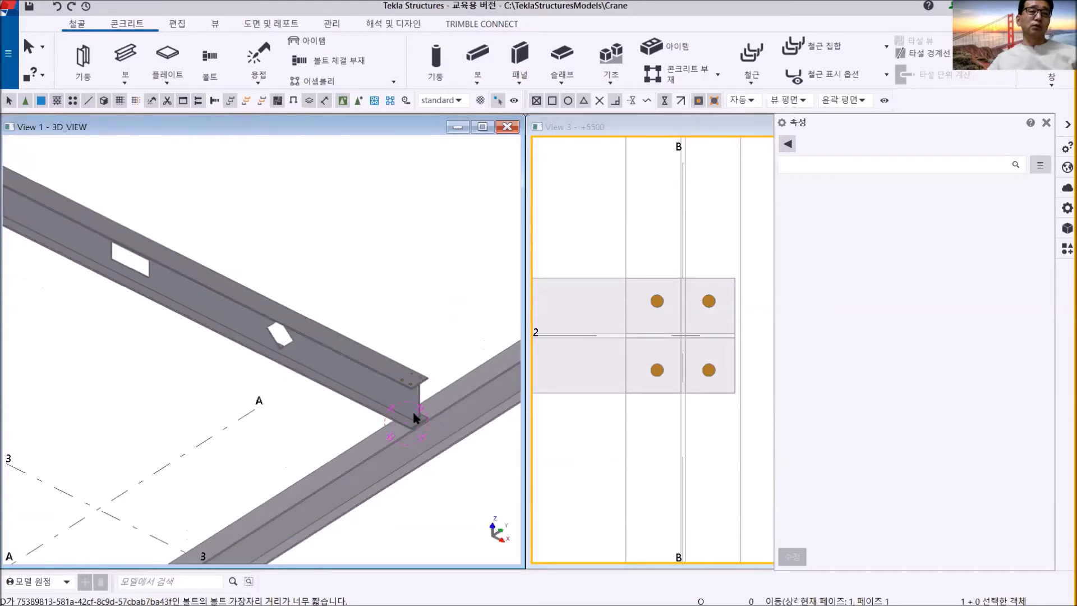
pyautogui.moveTo(390, 330); pyautogui.dragTo(278, 346, button='middle')
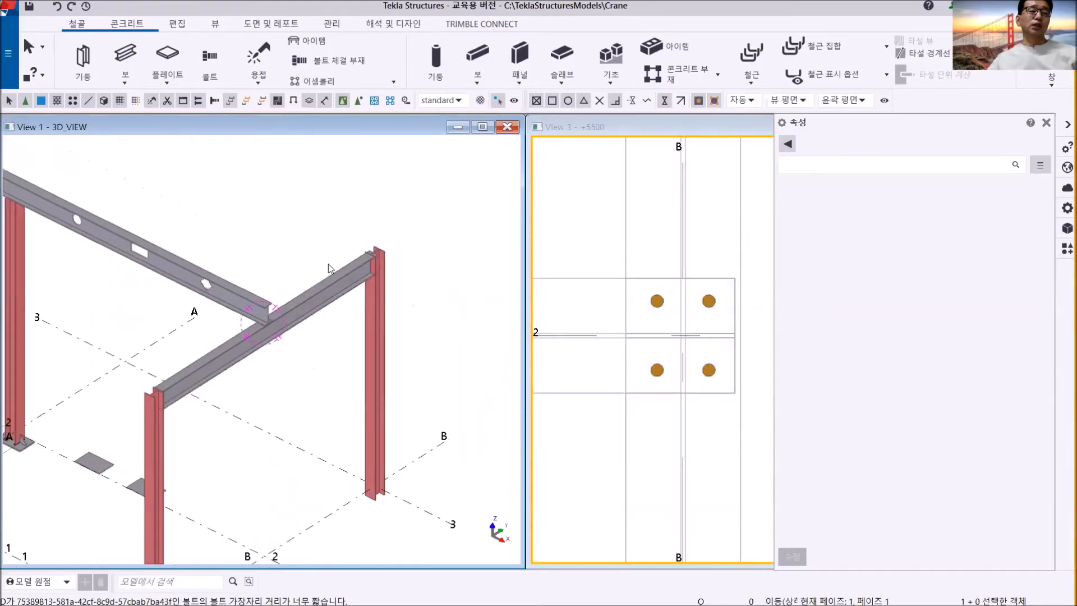
pyautogui.scroll(3, 328, 263)
pyautogui.scroll(-5, 391, 293)
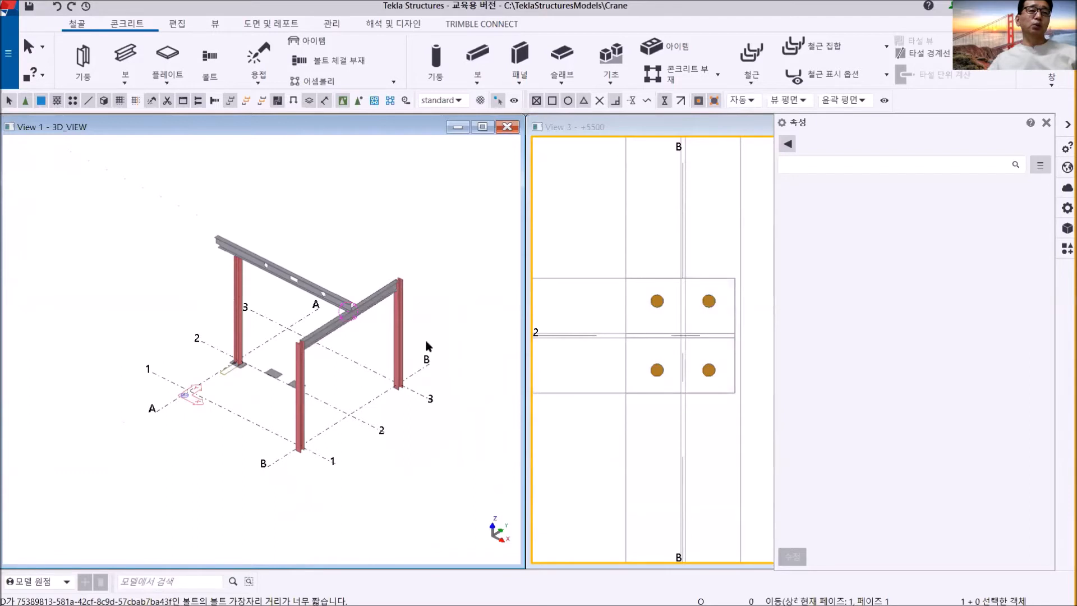
pyautogui.scroll(6, 355, 314)
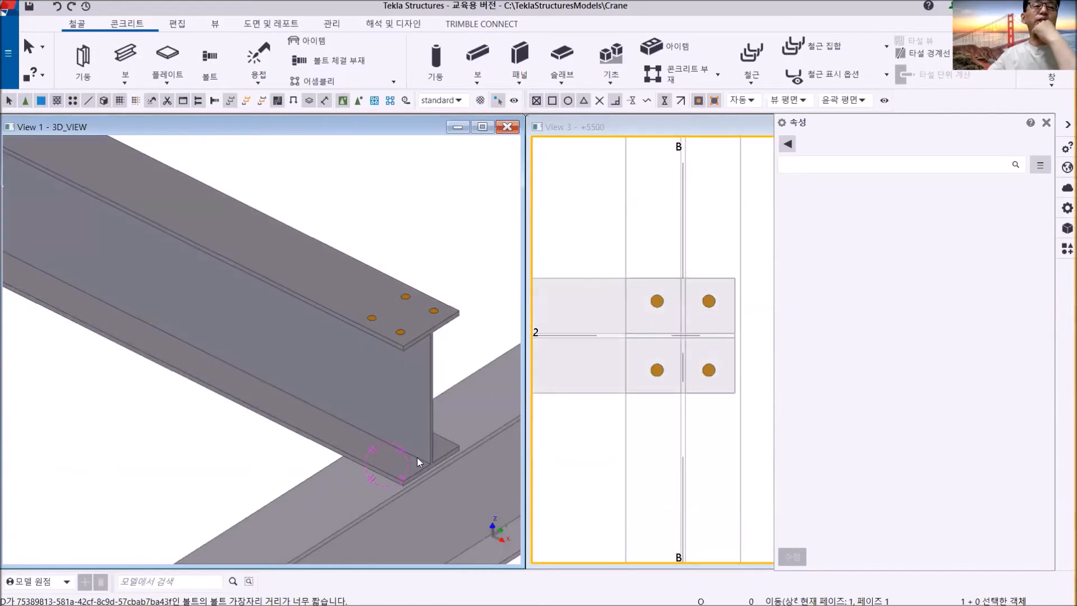
# - Close the properties pane and add the GRID B view to the open views from the model's view list
pyautogui.click(1046, 123)
pyautogui.click(1053, 83)
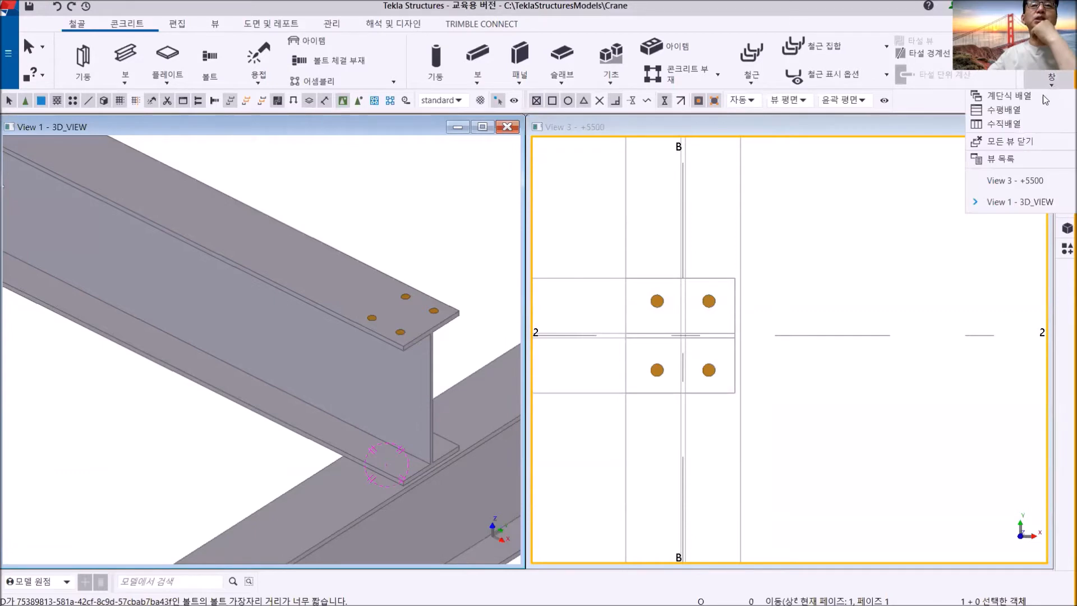
pyautogui.click(1018, 159)
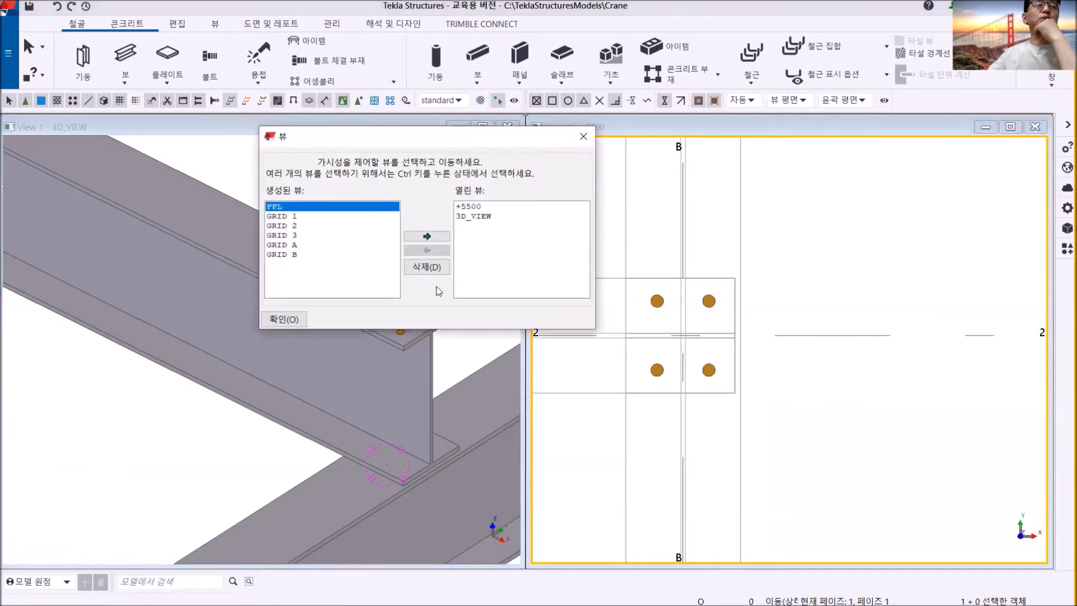
pyautogui.doubleClick(296, 257)
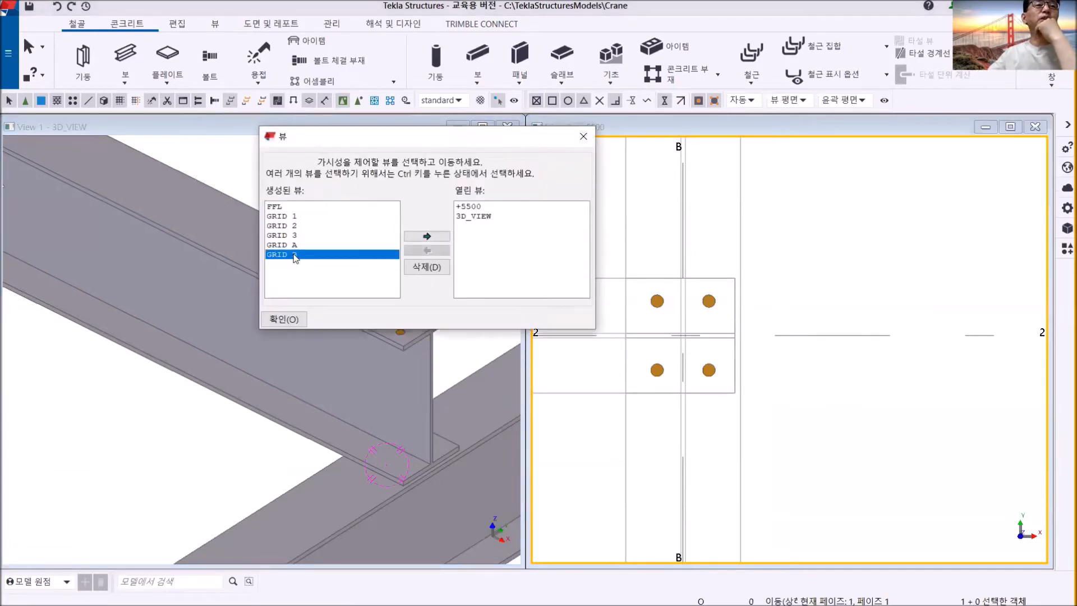
pyautogui.click(591, 140)
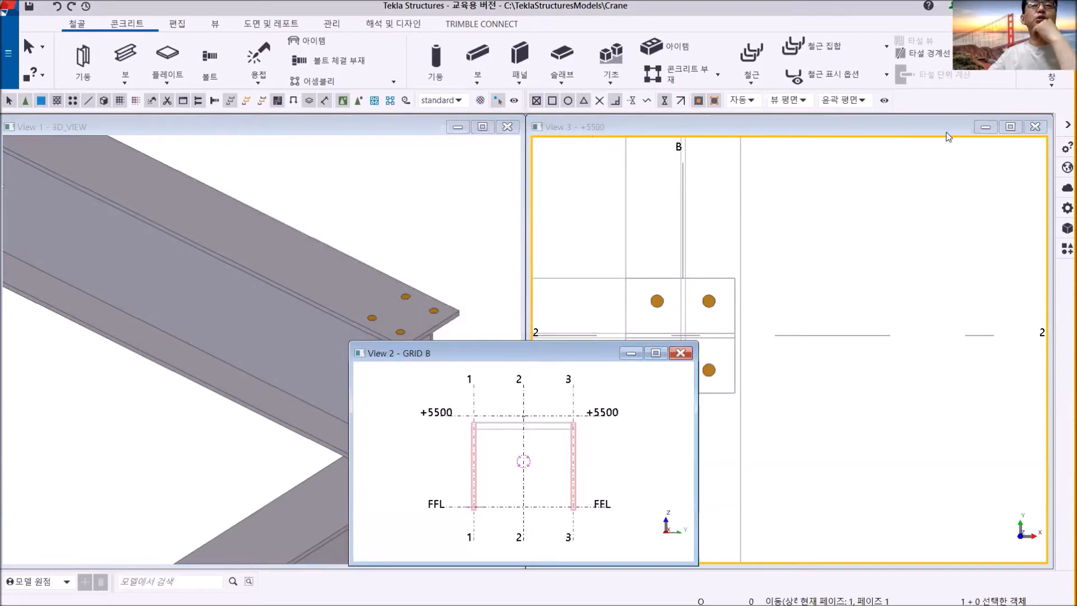
# - Close the +5500 view and place the GRID B view window beside the 3D_VIEW, showing the grid 2 beam section
pyautogui.click(1035, 128)
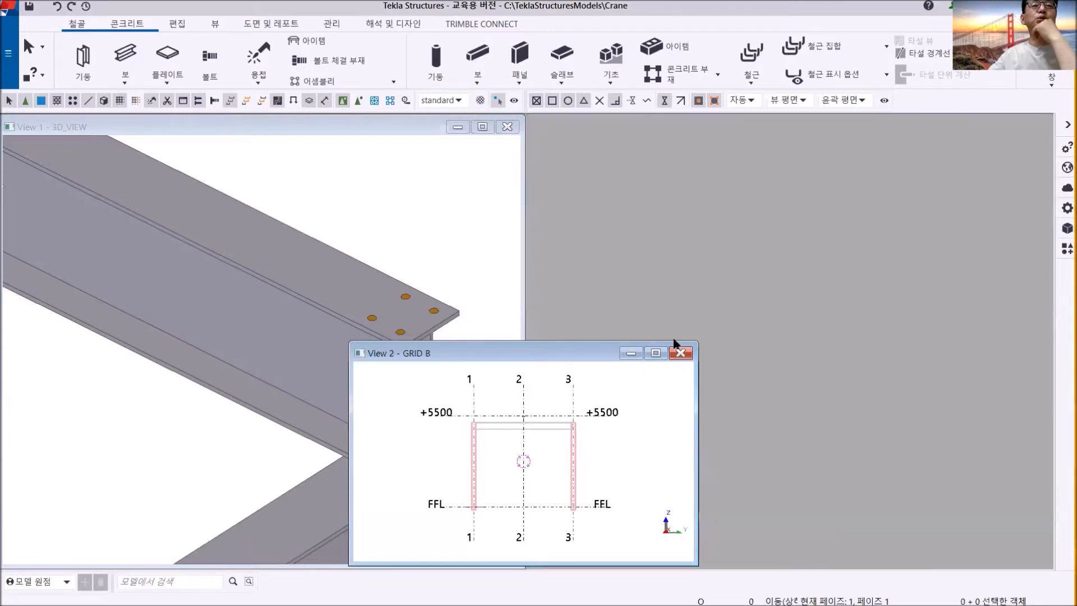
pyautogui.moveTo(554, 351); pyautogui.dragTo(741, 227)
pyautogui.scroll(10, 706, 306)
pyautogui.scroll(-5, 722, 313)
pyautogui.moveTo(719, 346); pyautogui.dragTo(697, 469, button='middle')
pyautogui.scroll(5, 711, 374)
pyautogui.moveTo(711, 373); pyautogui.dragTo(737, 247, button='middle')
pyautogui.scroll(4, 711, 316)
pyautogui.moveTo(714, 307); pyautogui.dragTo(716, 327, button='middle')
pyautogui.scroll(-4, 715, 327)
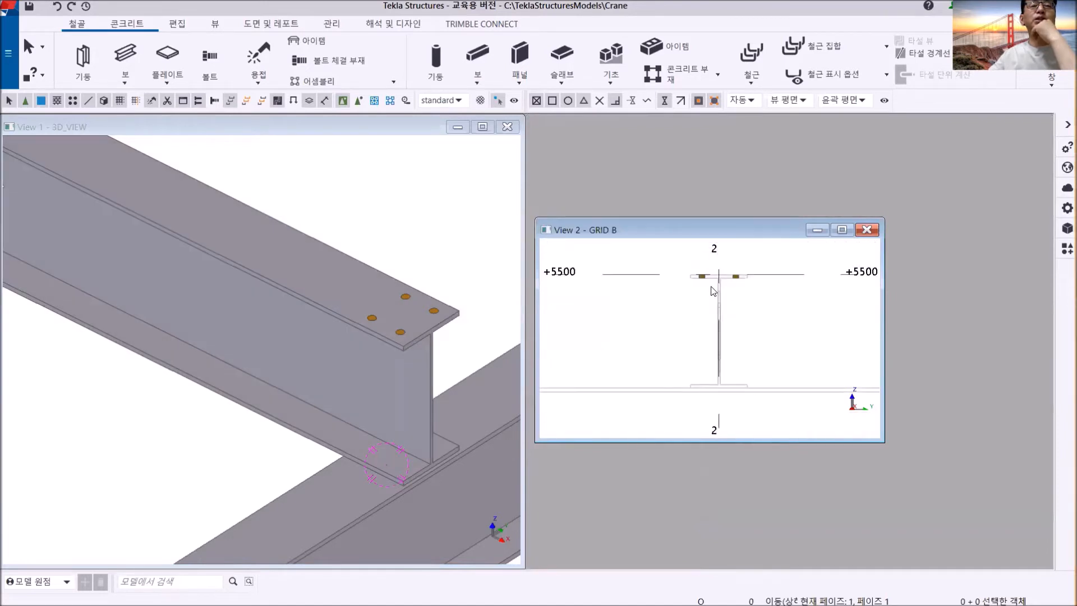
# - Select the four-bolt group in the 3D_VIEW and compare its level with the grid 2 beam's upper and lower flanges in GRID B
pyautogui.scroll(8, 398, 326)
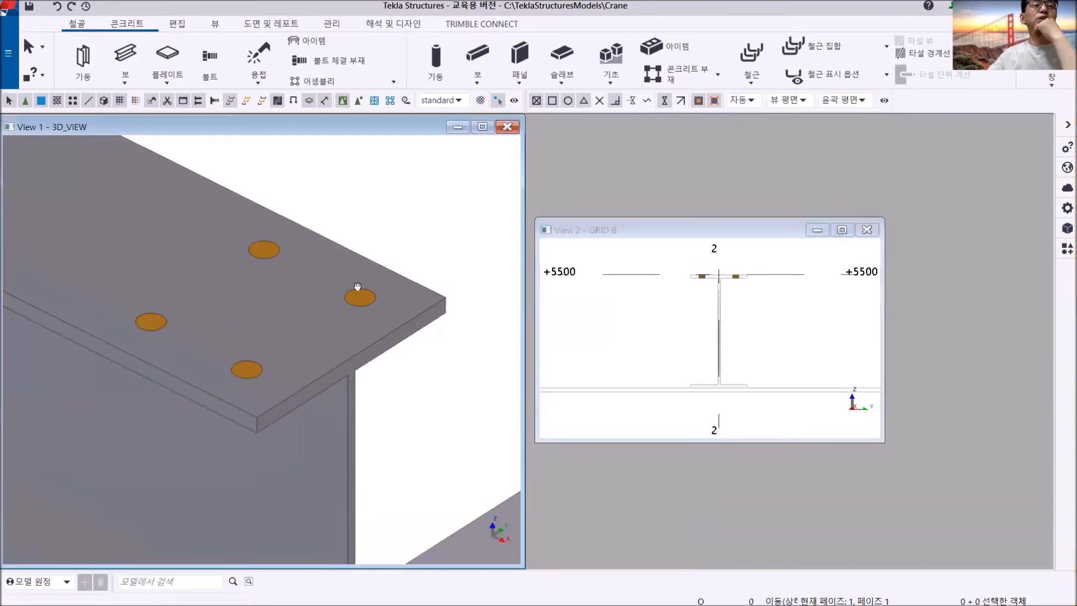
pyautogui.click(325, 262)
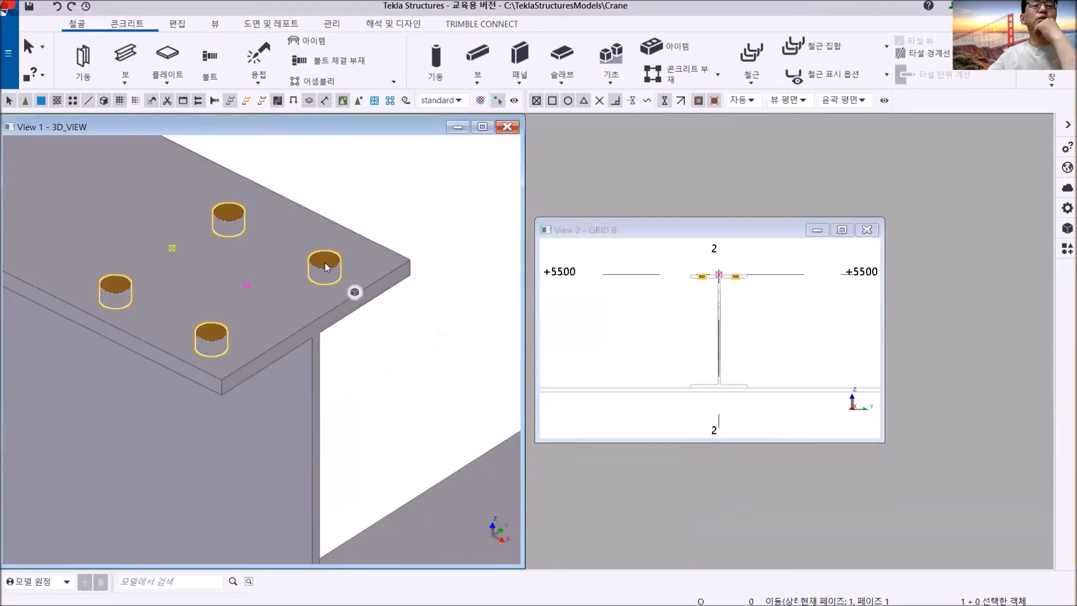
pyautogui.scroll(3, 714, 285)
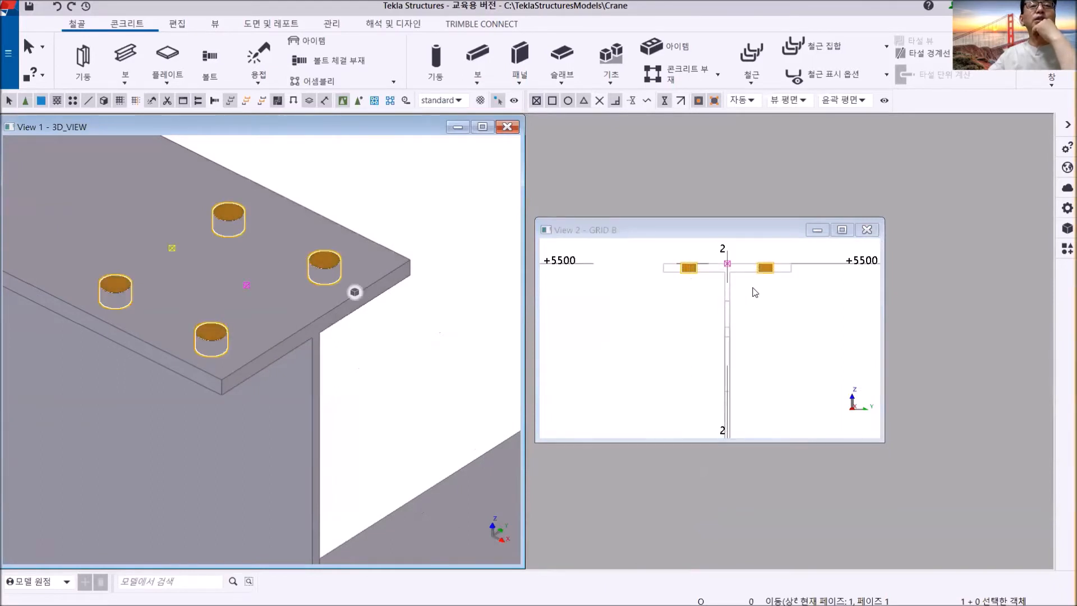
pyautogui.scroll(-3, 755, 292)
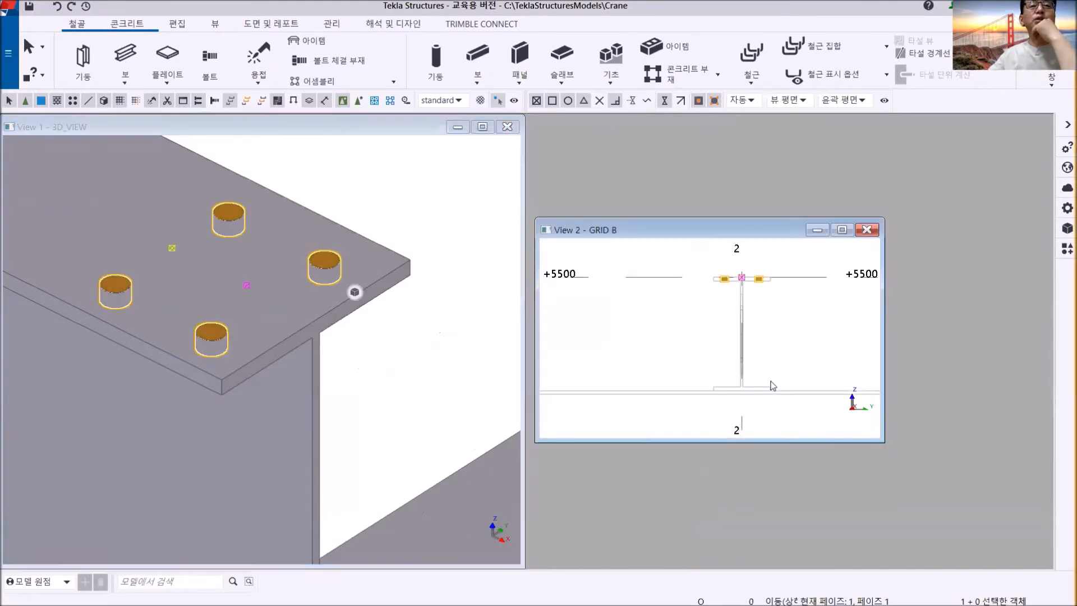
pyautogui.scroll(3, 745, 321)
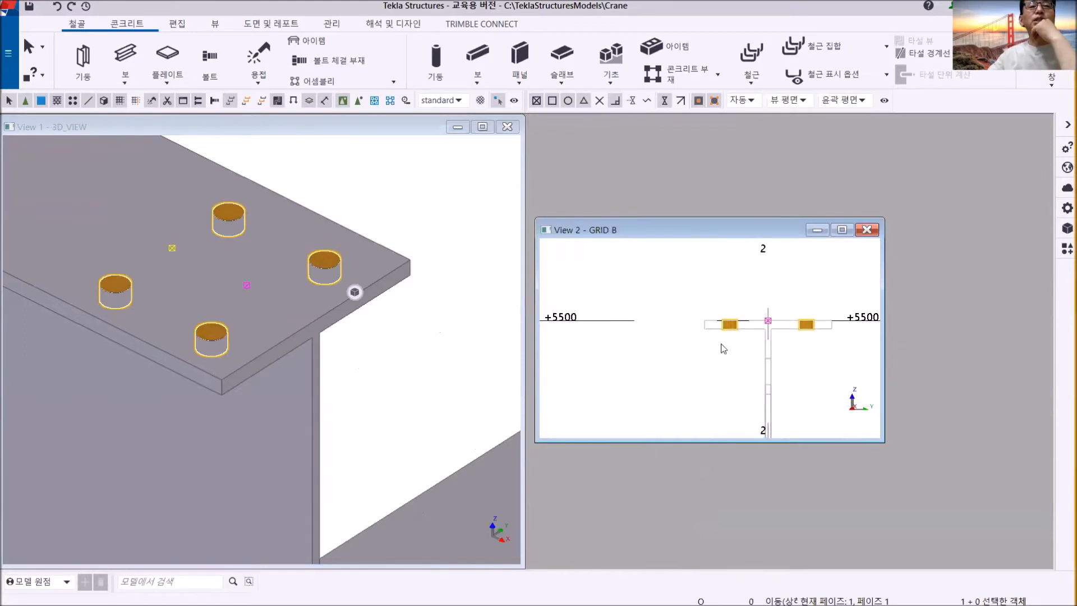
pyautogui.scroll(3, 723, 336)
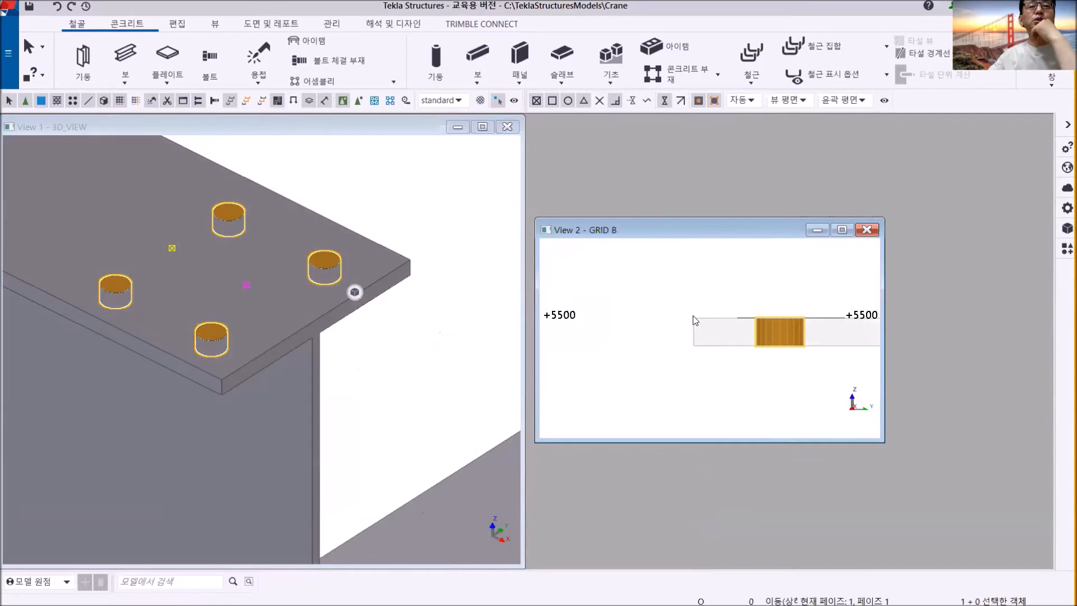
pyautogui.scroll(5, 715, 352)
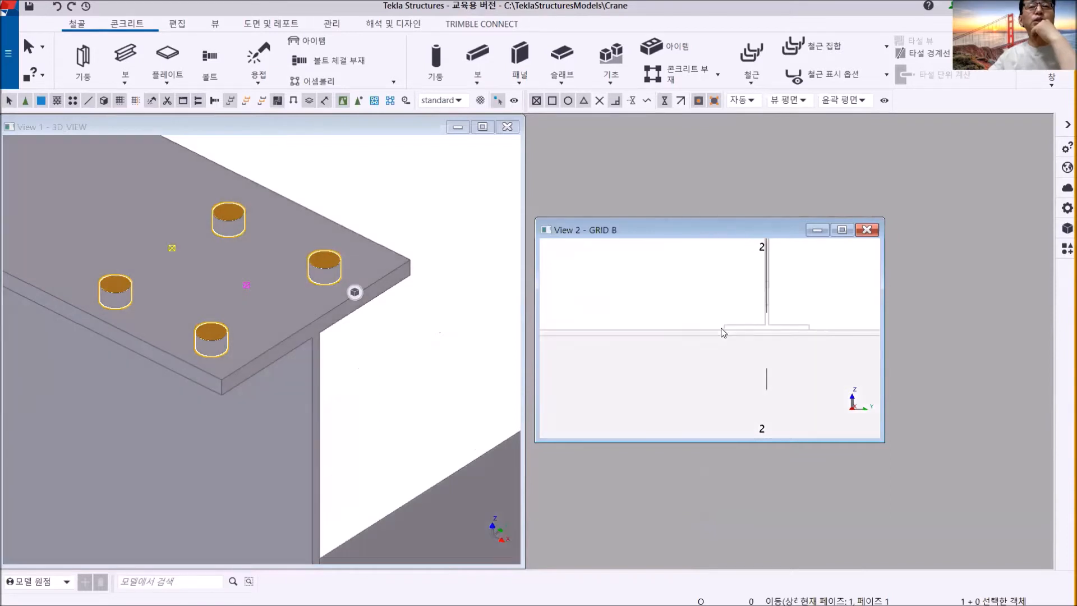
pyautogui.moveTo(756, 323); pyautogui.dragTo(724, 374, button='middle')
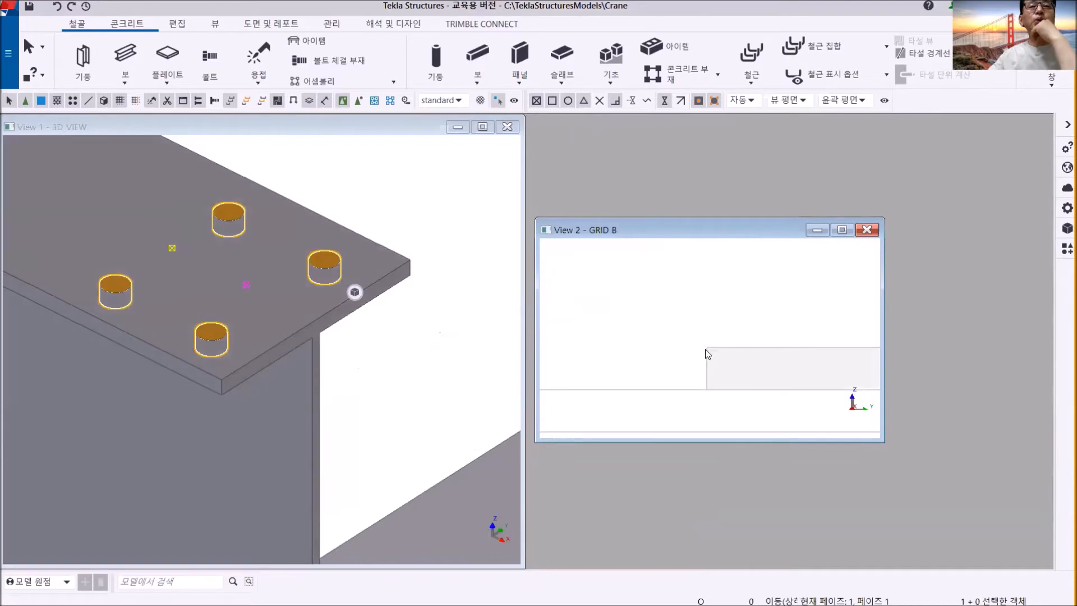
pyautogui.scroll(-5, 706, 350)
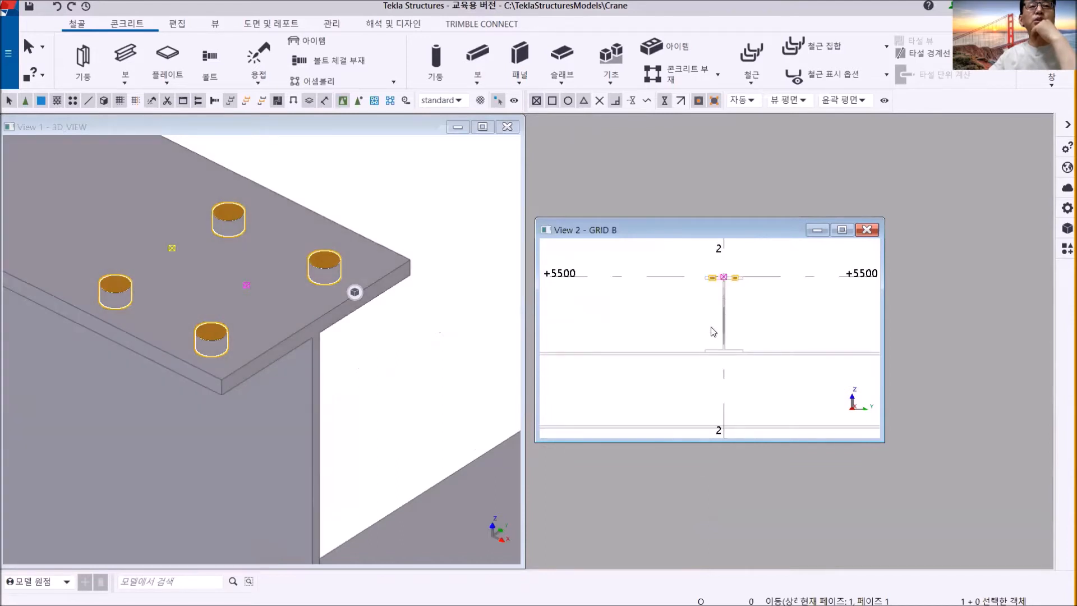
pyautogui.scroll(3, 714, 290)
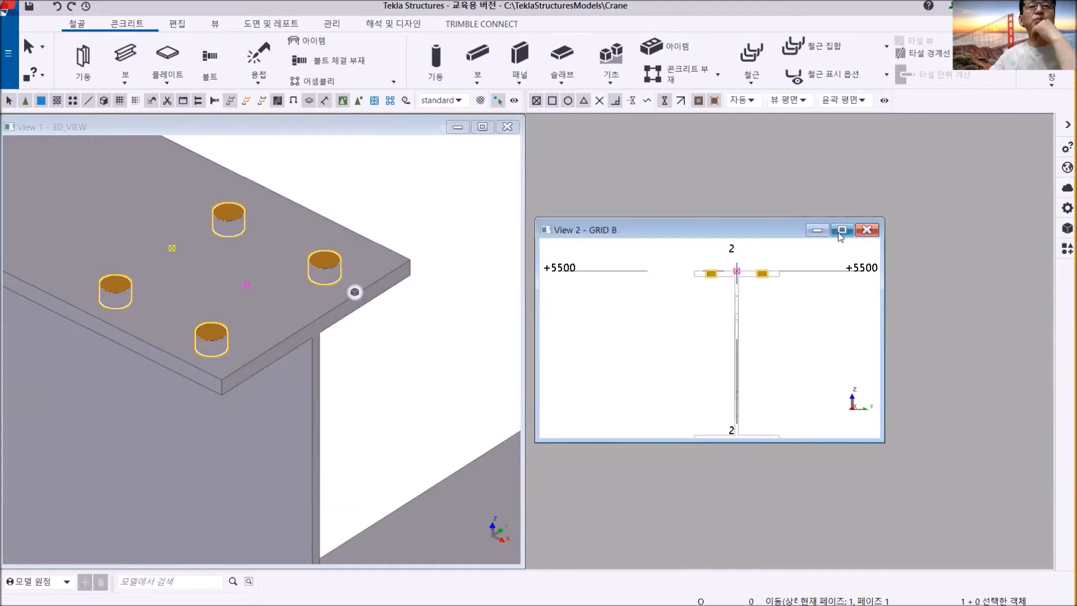
# - Maximize the GRID B view around the grid 2 beam section
pyautogui.click(841, 229)
pyautogui.moveTo(882, 346); pyautogui.dragTo(885, 335, button='middle')
pyautogui.scroll(-2, 749, 312)
pyautogui.moveTo(746, 309); pyautogui.dragTo(754, 276, button='middle')
# - Move the selected bolt group from the upper flange's outer top corner to the matching top corner of the grid 2 beam's lower flange
pyautogui.rightClick(648, 177)
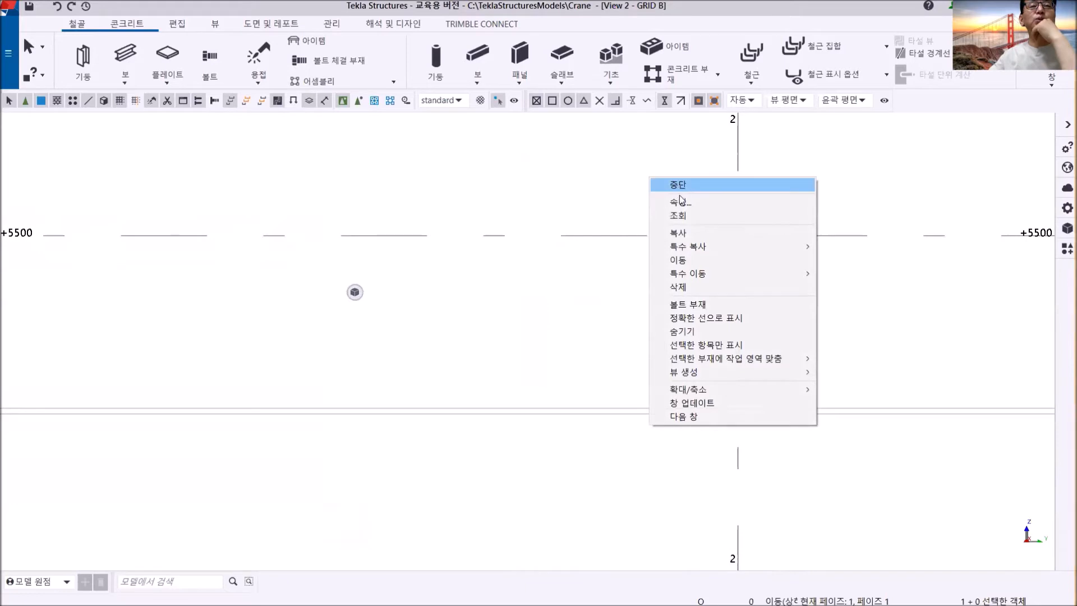
pyautogui.click(690, 264)
pyautogui.scroll(4, 689, 262)
pyautogui.moveTo(714, 252); pyautogui.dragTo(662, 395, button='middle')
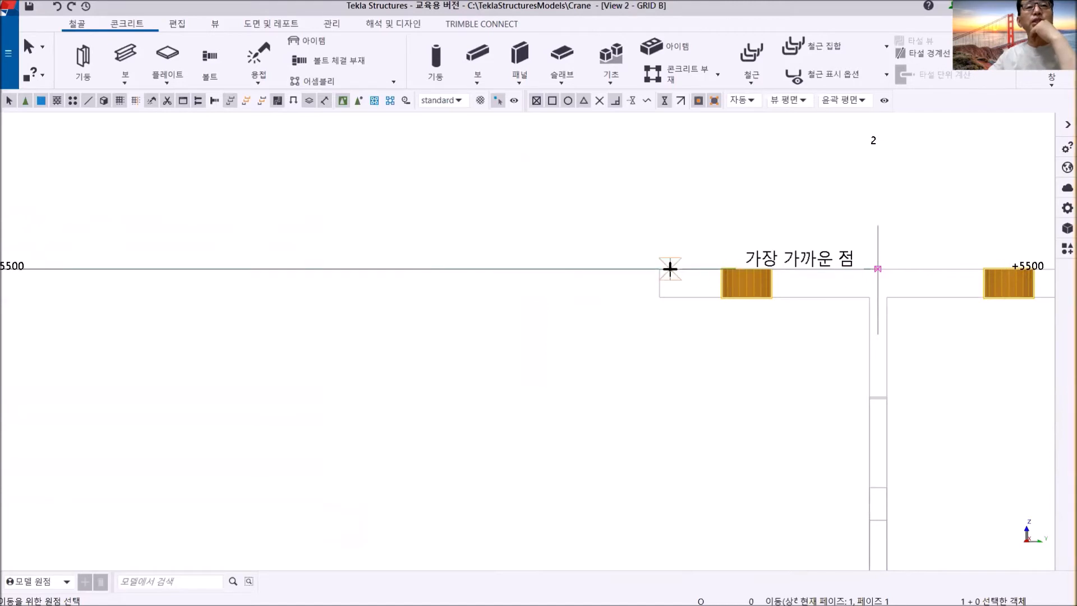
pyautogui.click(659, 269)
pyautogui.scroll(-3, 669, 359)
pyautogui.moveTo(667, 407); pyautogui.dragTo(671, 235, button='middle')
pyautogui.scroll(2, 675, 310)
pyautogui.moveTo(688, 362); pyautogui.dragTo(684, 267, button='middle')
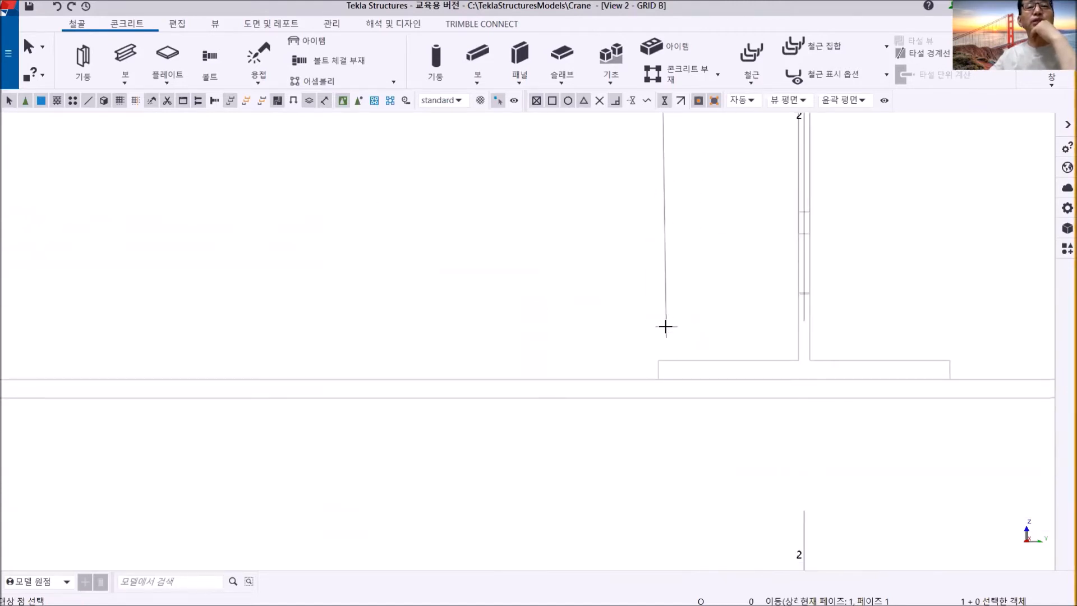
pyautogui.scroll(3, 657, 337)
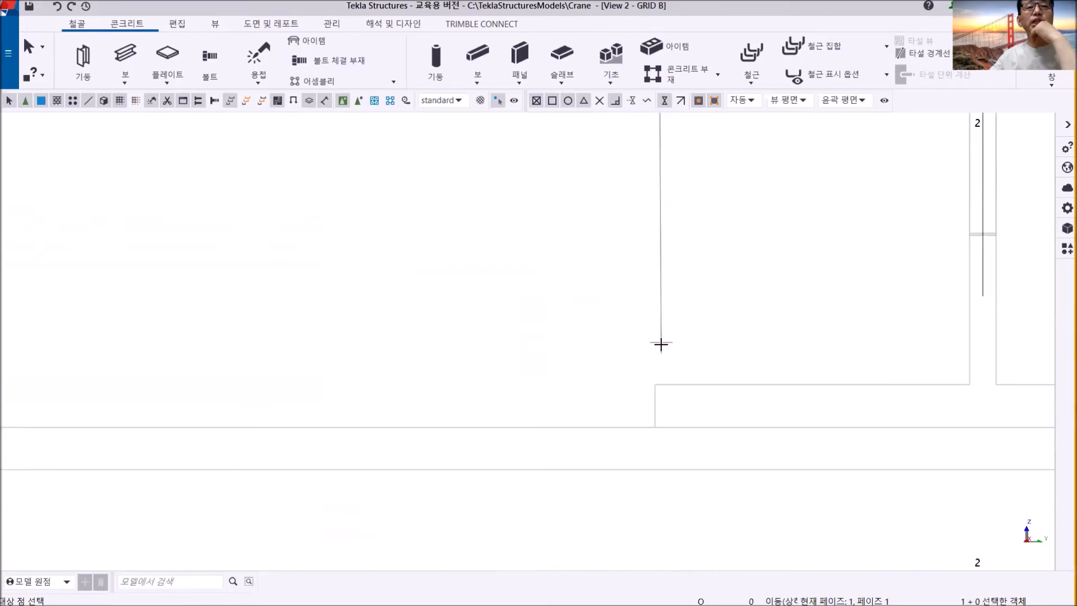
pyautogui.click(657, 385)
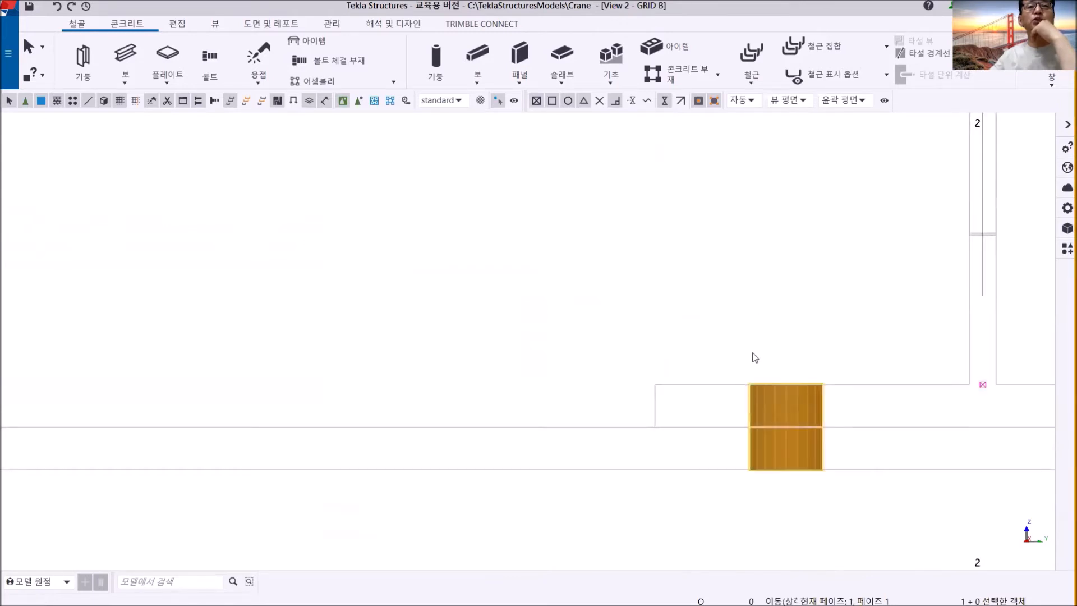
pyautogui.scroll(-2, 752, 359)
pyautogui.moveTo(753, 356); pyautogui.dragTo(522, 268, button='middle')
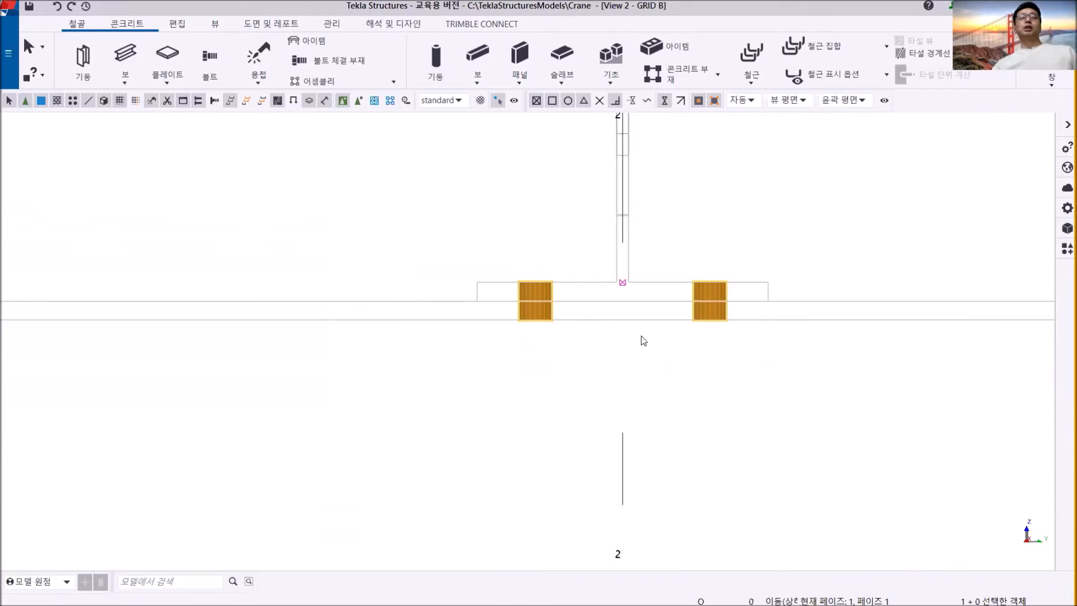
pyautogui.rightClick(473, 205)
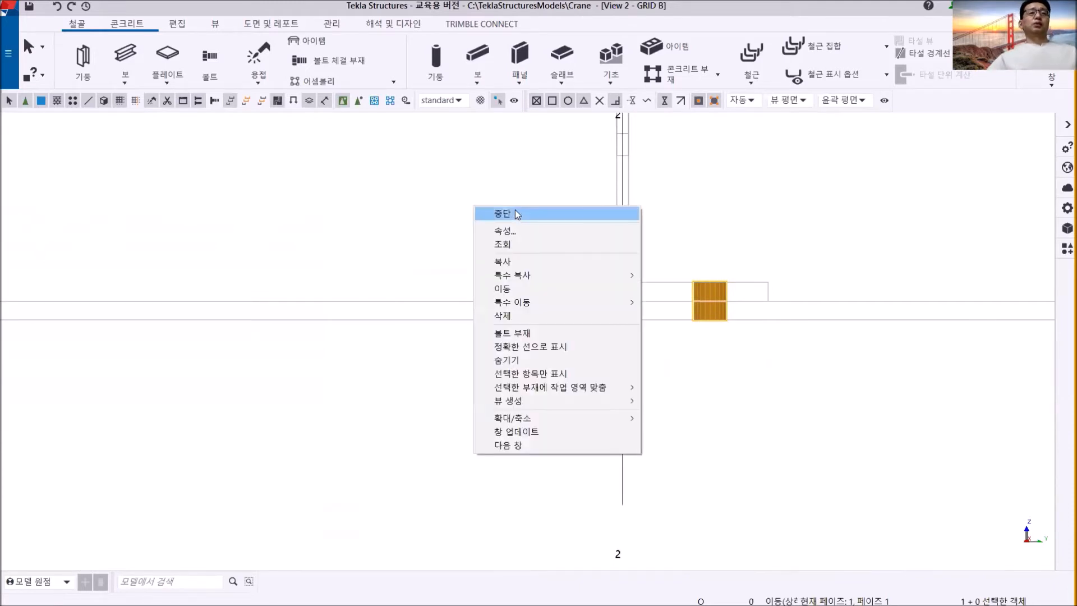
pyautogui.click(515, 210)
# - Inspect the moved bolt group from an angle in GRID B and in the 3D_VIEW, where the grid 2 and grid B beams meet
pyautogui.keyDown('ctrl'); pyautogui.moveTo(525, 313); pyautogui.dragTo(607, 359, button='middle'); pyautogui.keyUp('ctrl')
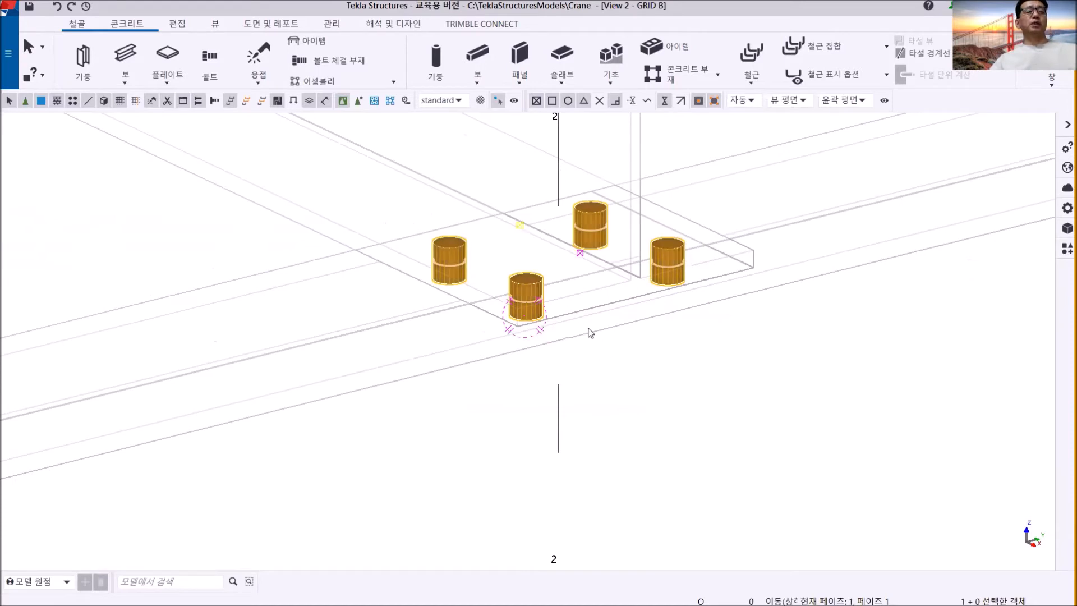
pyautogui.hotkey('ctrl', 'p')
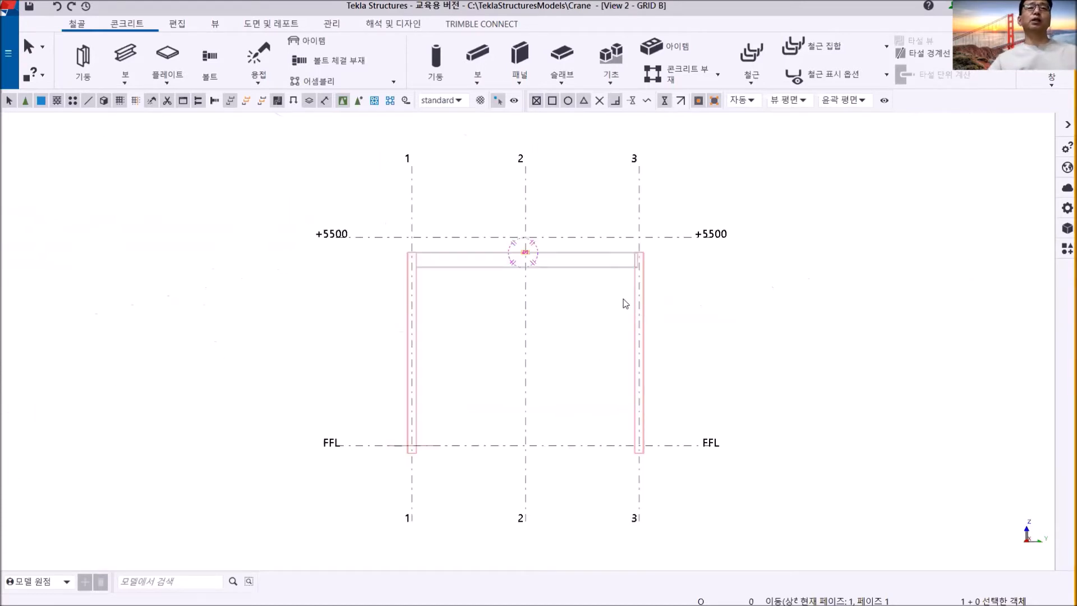
pyautogui.click(1052, 83)
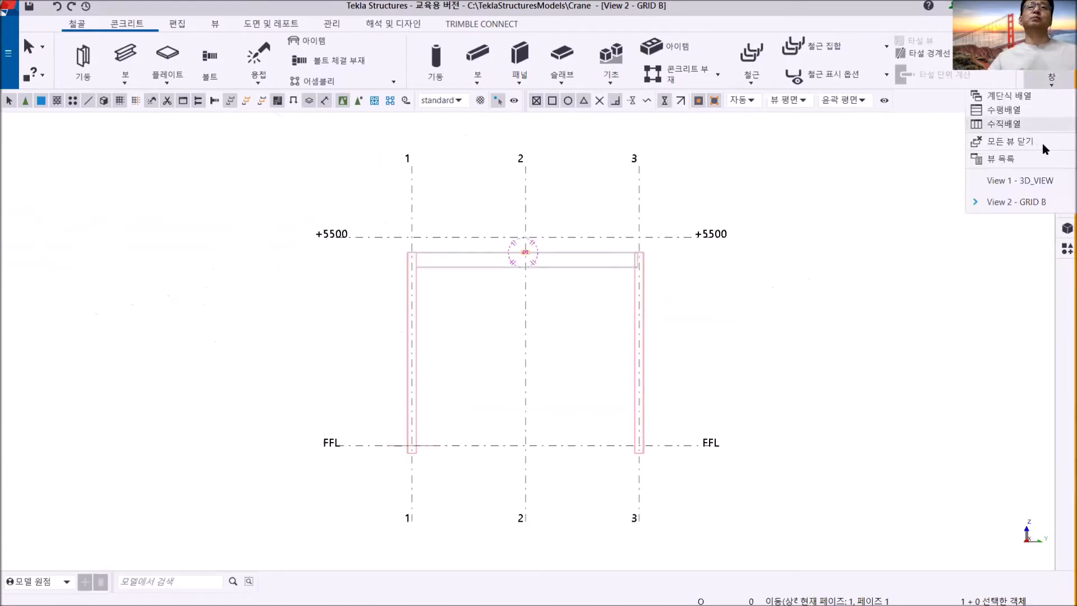
pyautogui.click(1038, 182)
pyautogui.scroll(-3, 577, 381)
pyautogui.moveTo(634, 321); pyautogui.dragTo(680, 136, button='middle')
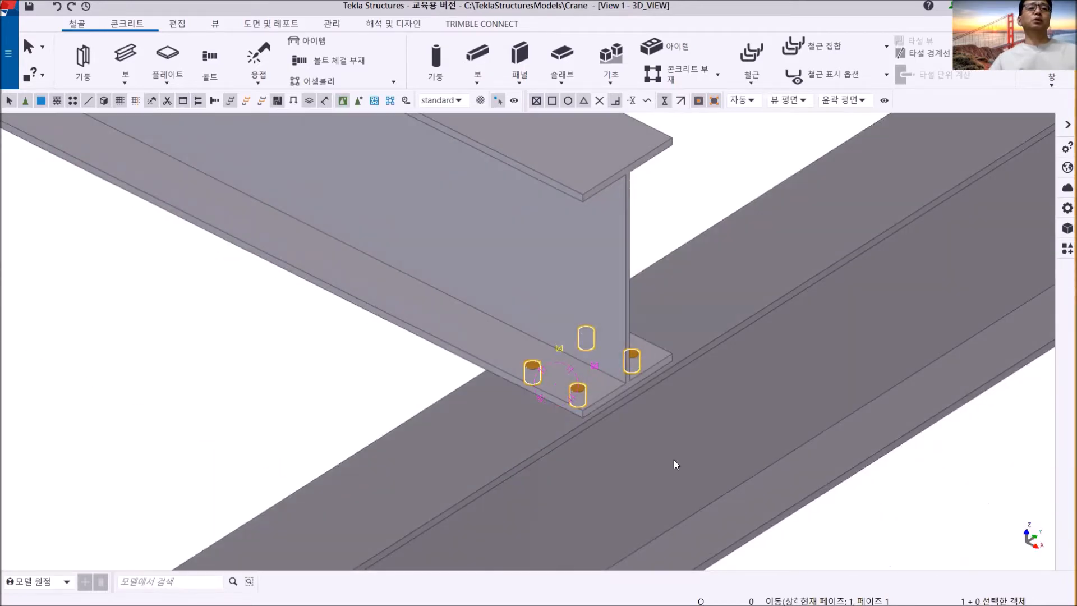
pyautogui.click(880, 516)
pyautogui.moveTo(609, 402); pyautogui.dragTo(533, 318, button='middle')
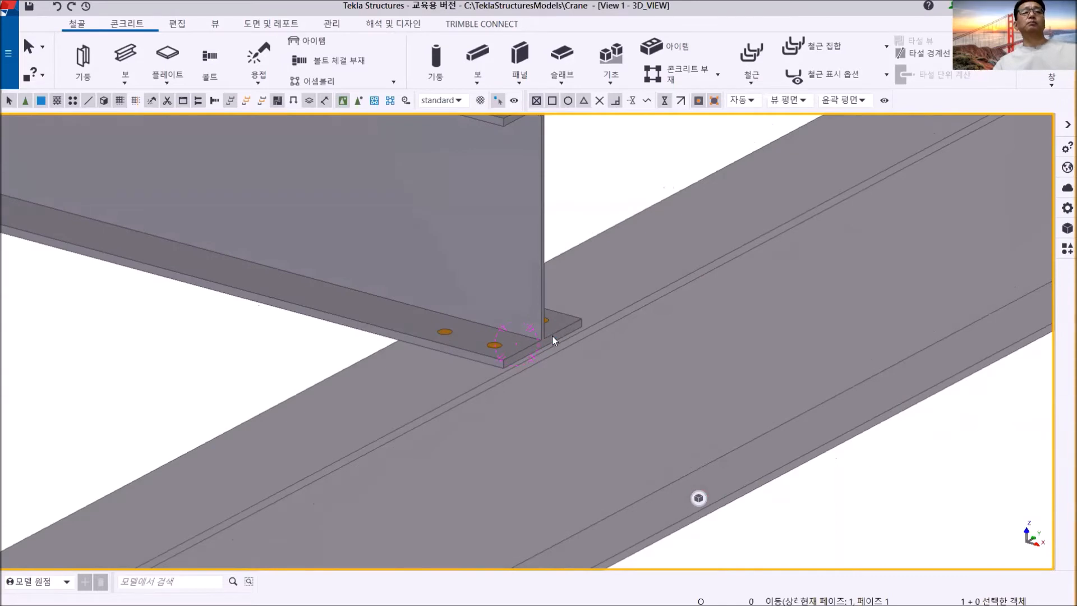
pyautogui.scroll(-6, 543, 365)
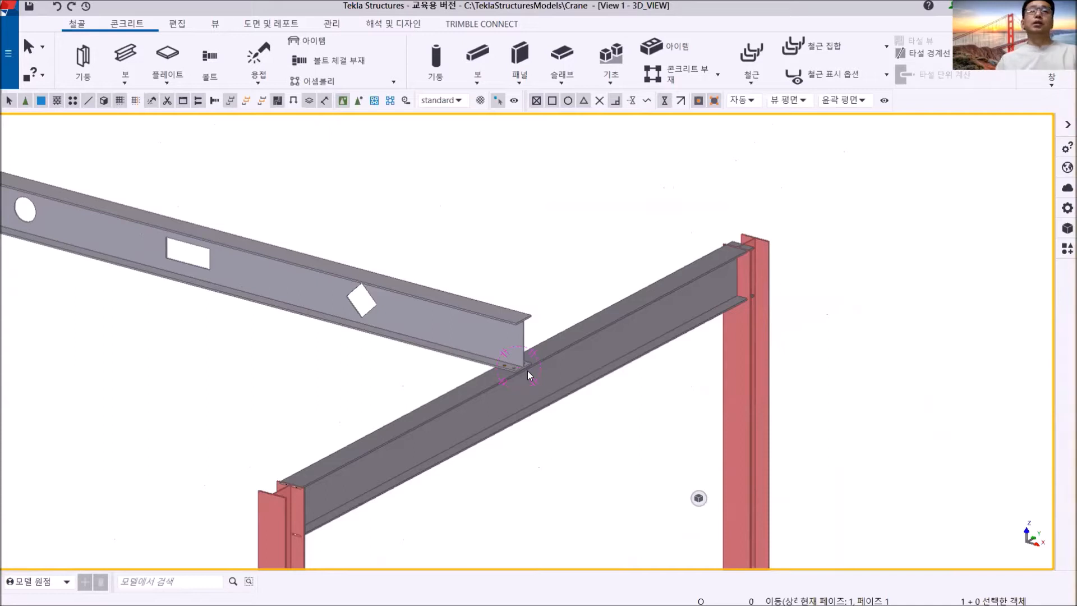
pyautogui.scroll(3, 527, 370)
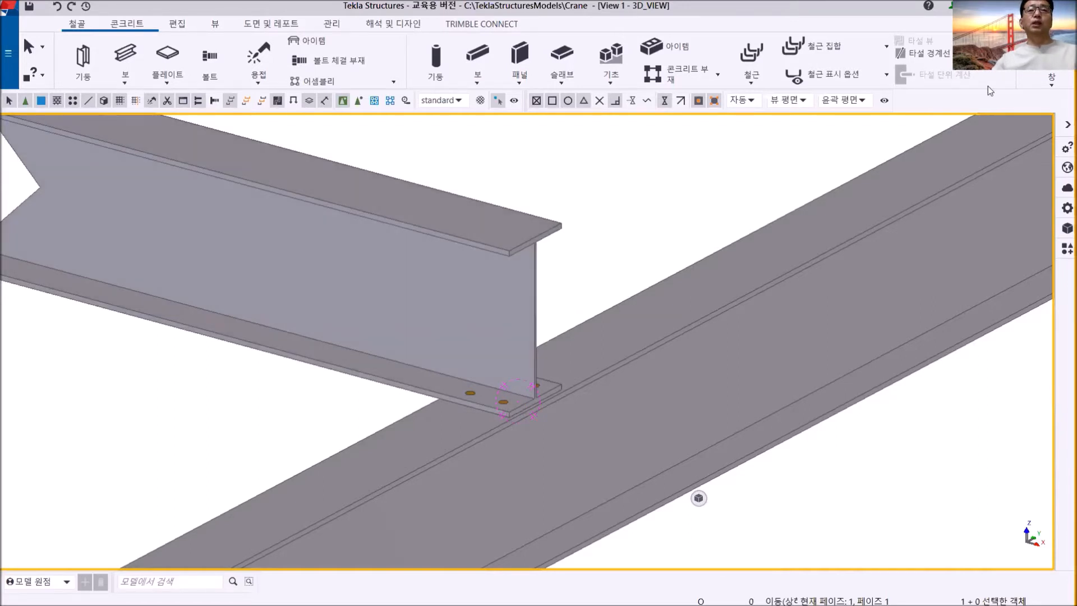
# - Examine in GRID B the grid 2 beam's upper flange corner and how the bolts pass through the lower flange and the grid B beam
pyautogui.click(1052, 78)
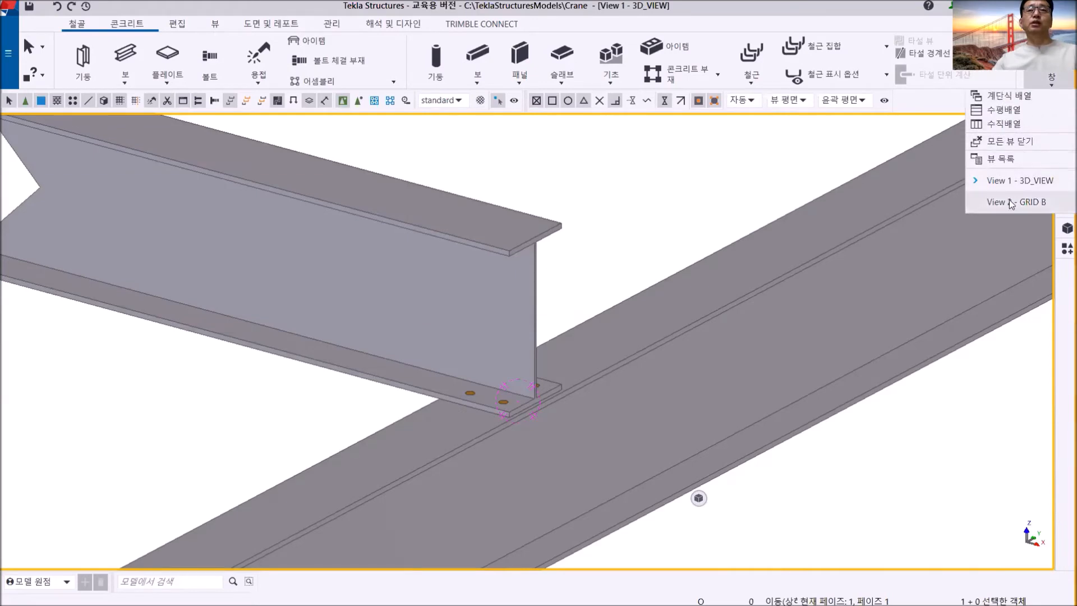
pyautogui.click(1009, 200)
pyautogui.scroll(4, 498, 286)
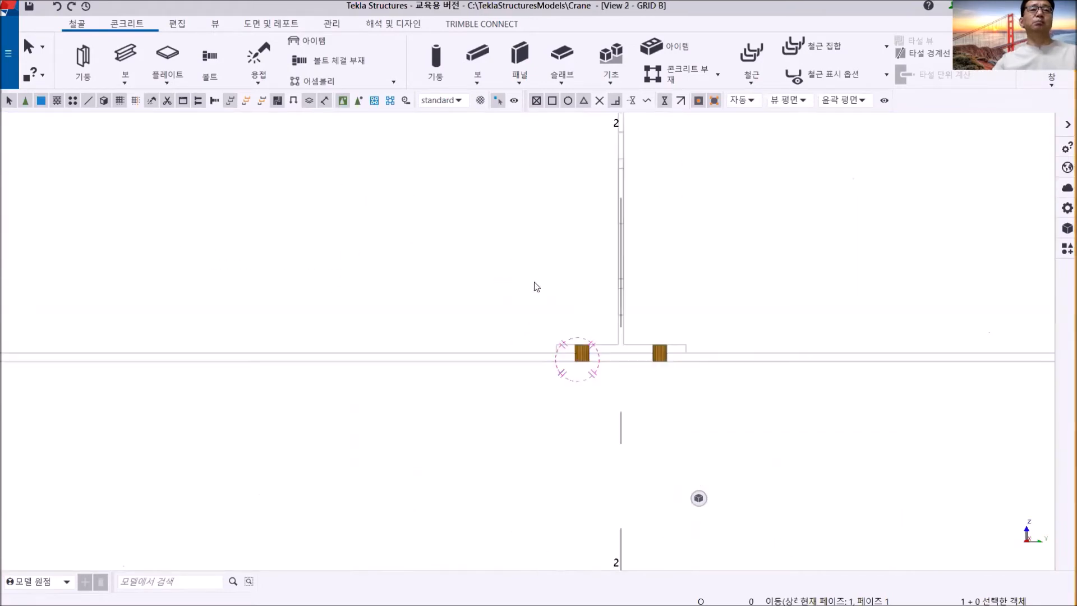
pyautogui.scroll(-4, 543, 285)
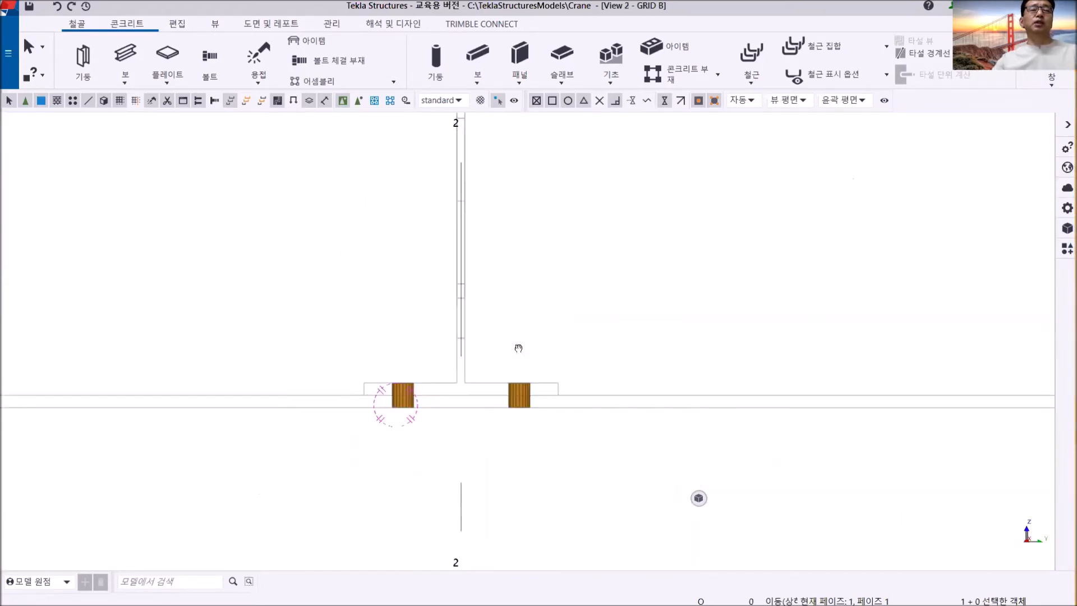
pyautogui.scroll(6, 512, 402)
pyautogui.scroll(-7, 553, 447)
pyautogui.moveTo(562, 342); pyautogui.dragTo(556, 396, button='middle')
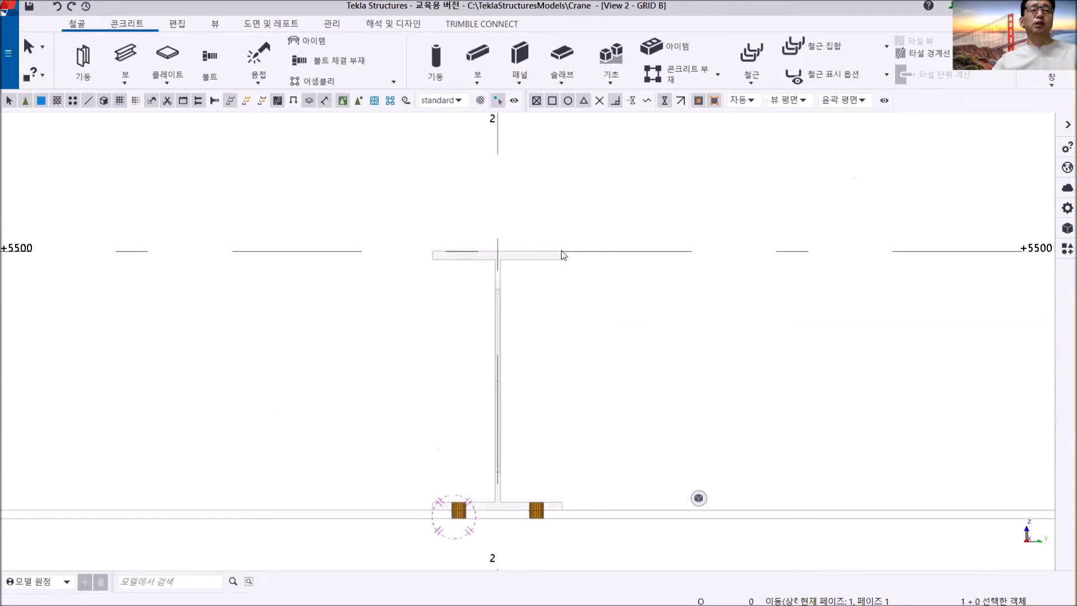
pyautogui.scroll(5, 561, 252)
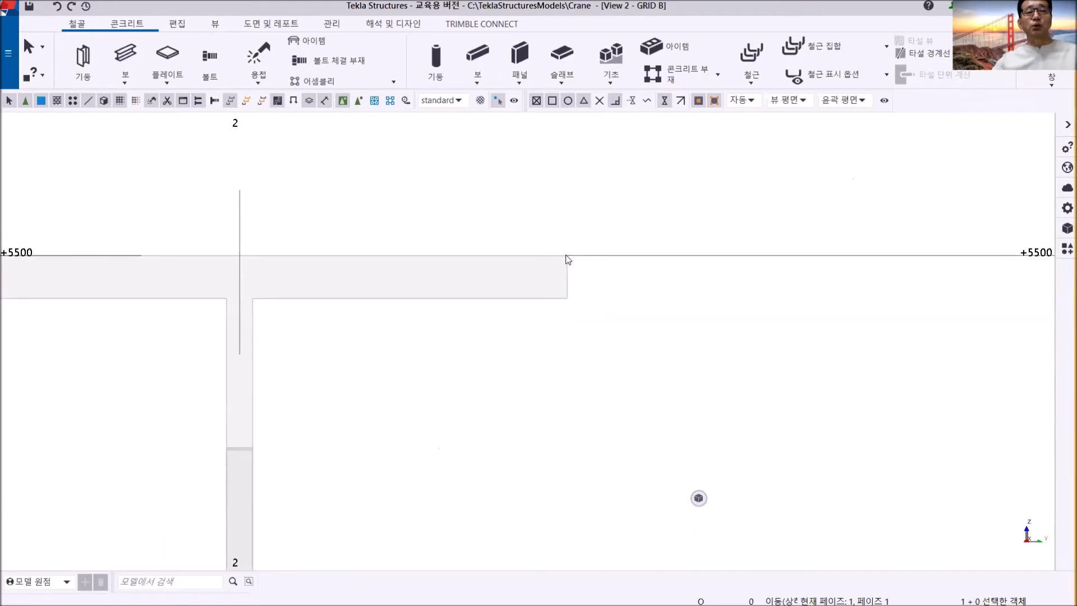
pyautogui.scroll(-5, 569, 291)
pyautogui.scroll(5, 575, 377)
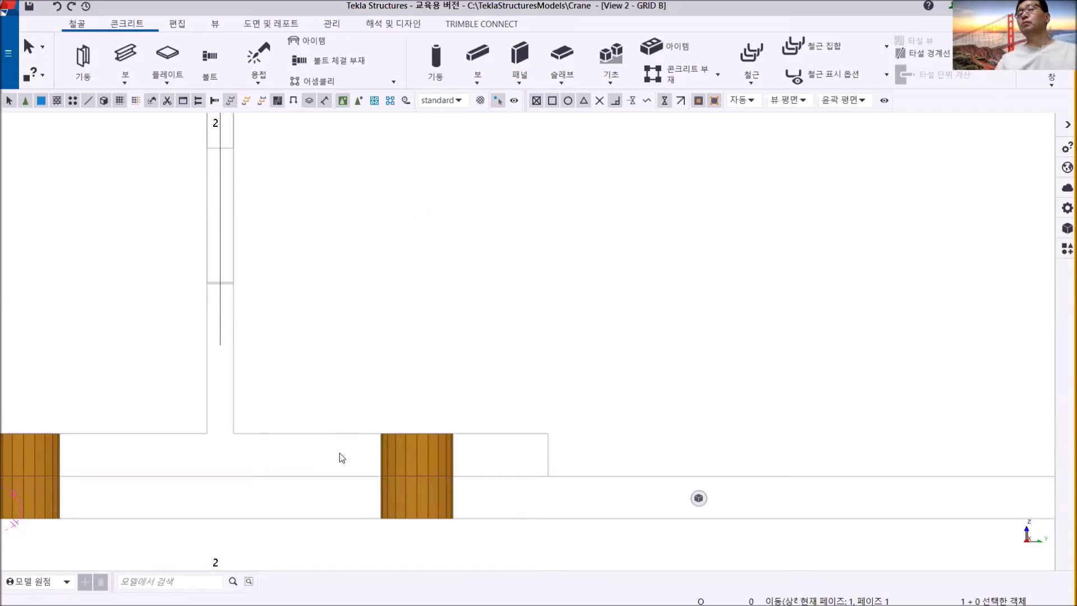
pyautogui.scroll(-5, 314, 385)
pyautogui.moveTo(364, 332); pyautogui.dragTo(467, 337, button='middle')
# - Return to the 3D_VIEW and review the bolted joint together with the surrounding crane beams and columns
pyautogui.click(1052, 85)
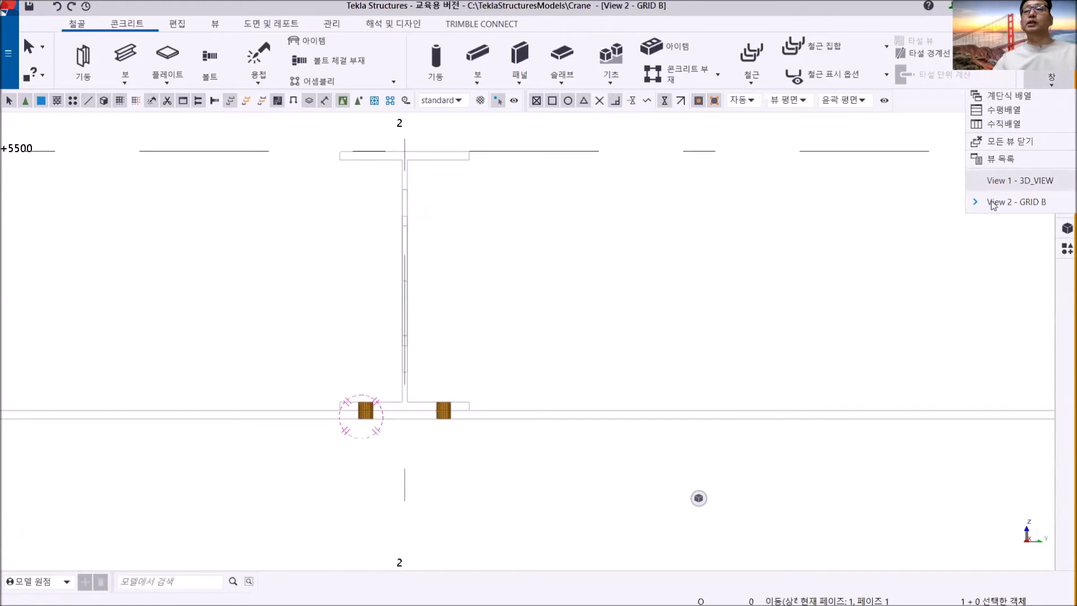
pyautogui.click(983, 187)
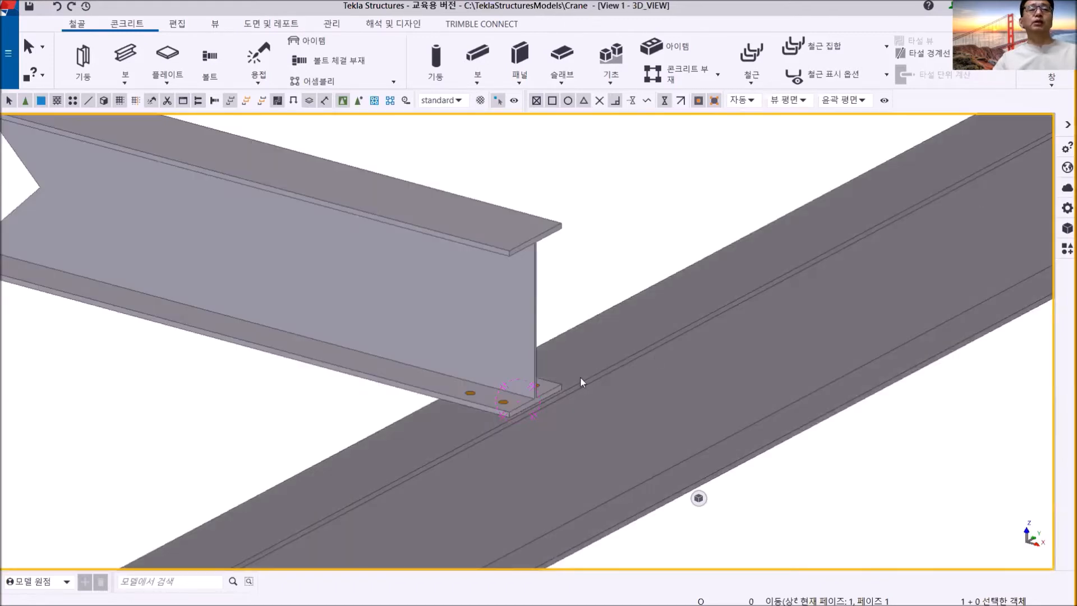
pyautogui.scroll(-5, 580, 376)
pyautogui.scroll(-2, 555, 336)
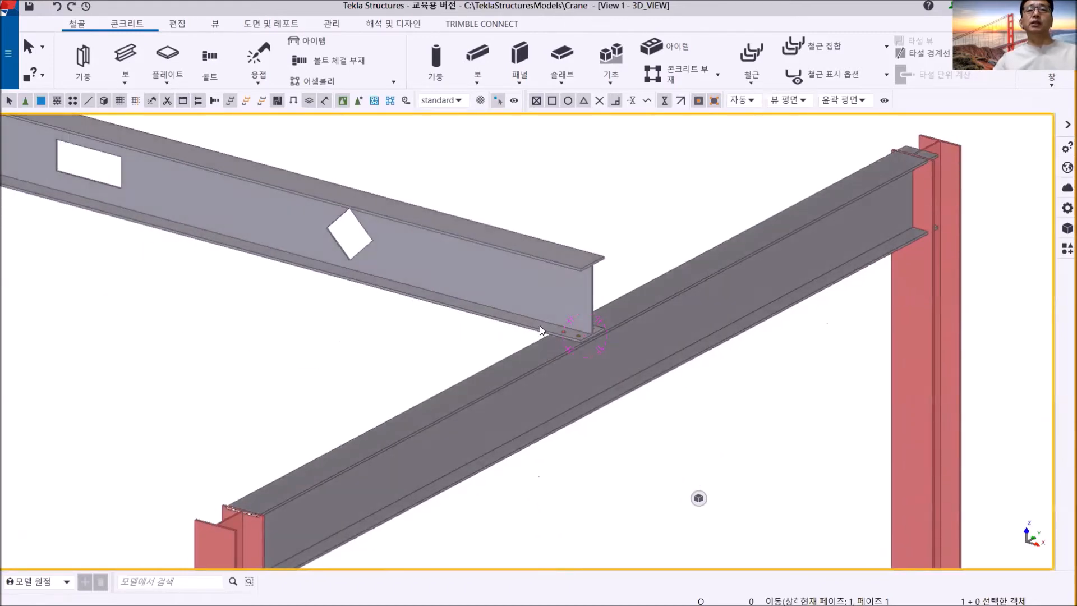
# - Review the whole crane frame in the 3D_VIEW, including the joined beams, the three columns and their bases
pyautogui.scroll(-5, 641, 402)
pyautogui.moveTo(634, 402); pyautogui.dragTo(676, 394, button='middle')
pyautogui.scroll(-2, 649, 445)
pyautogui.moveTo(636, 446); pyautogui.dragTo(602, 319, button='middle')
pyautogui.scroll(2, 644, 386)
pyautogui.moveTo(446, 424); pyautogui.dragTo(410, 416, button='middle')
pyautogui.moveTo(418, 362); pyautogui.dragTo(406, 421, button='middle')
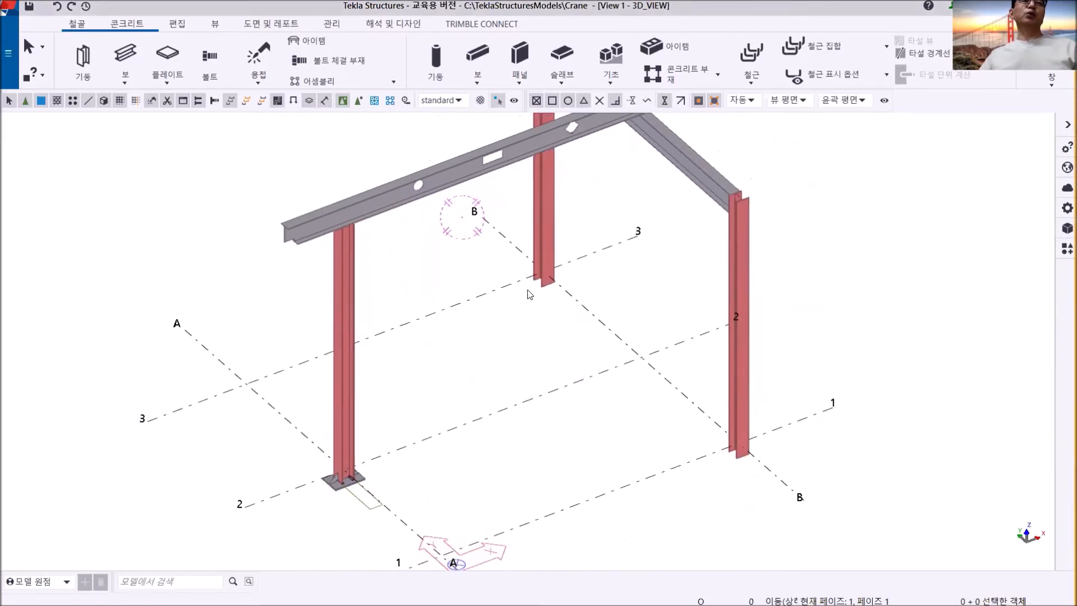
pyautogui.scroll(4, 536, 283)
pyautogui.scroll(-5, 486, 257)
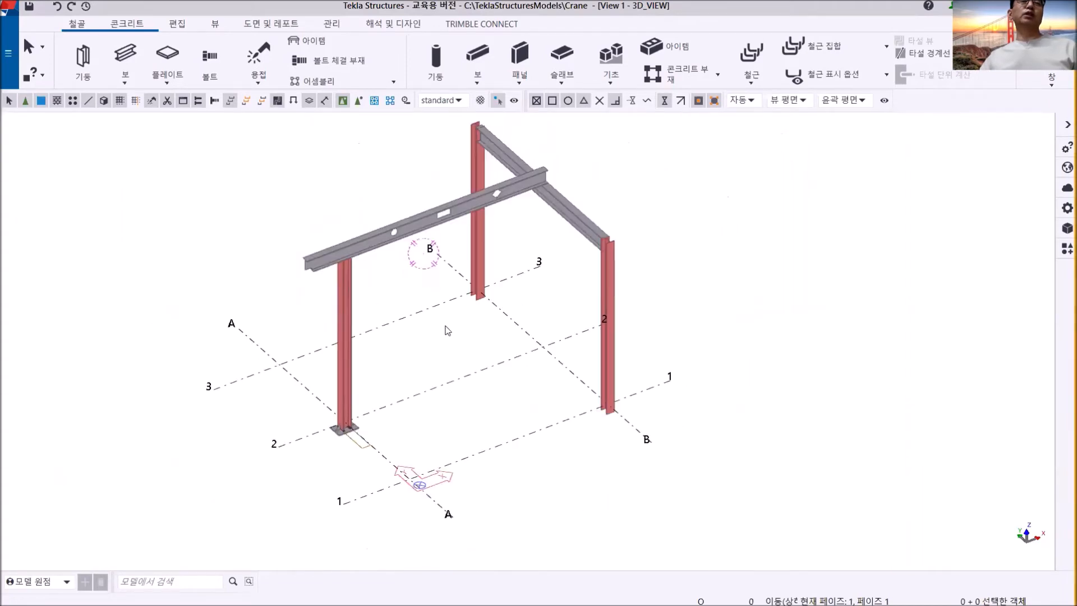
# - Compare the base plate of the column at grids A and 2 with the lower ends of the grid B columns
pyautogui.scroll(7, 415, 379)
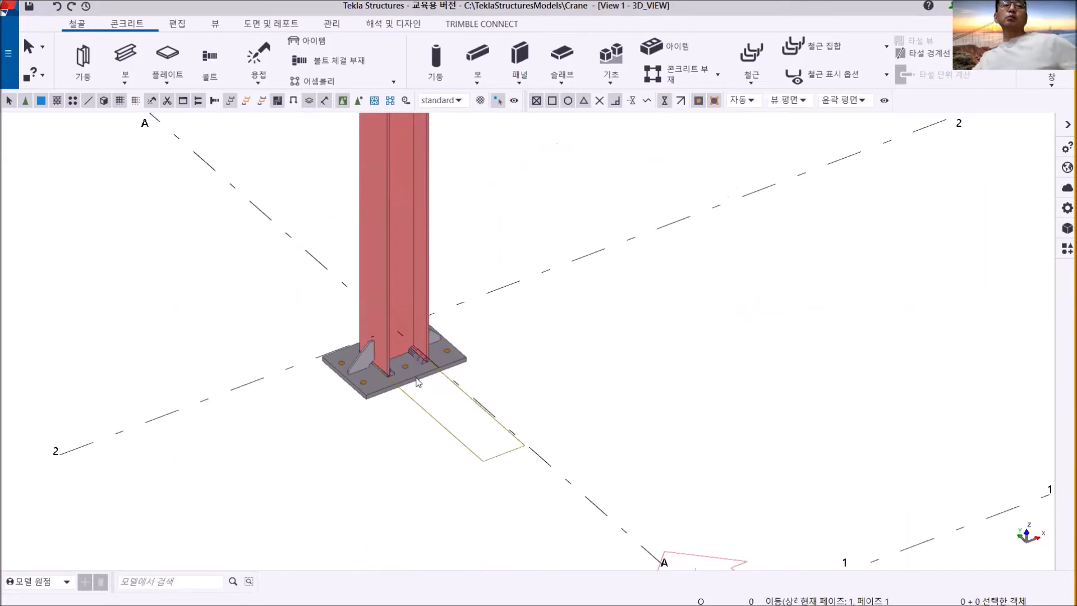
pyautogui.moveTo(418, 395); pyautogui.dragTo(359, 398, button='middle')
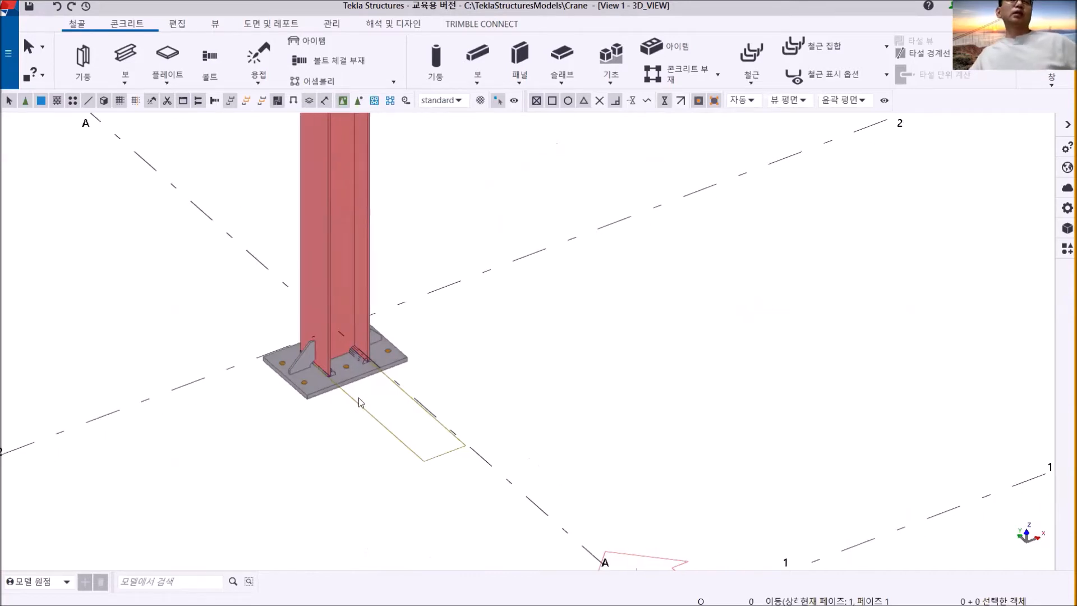
pyautogui.scroll(-5, 729, 351)
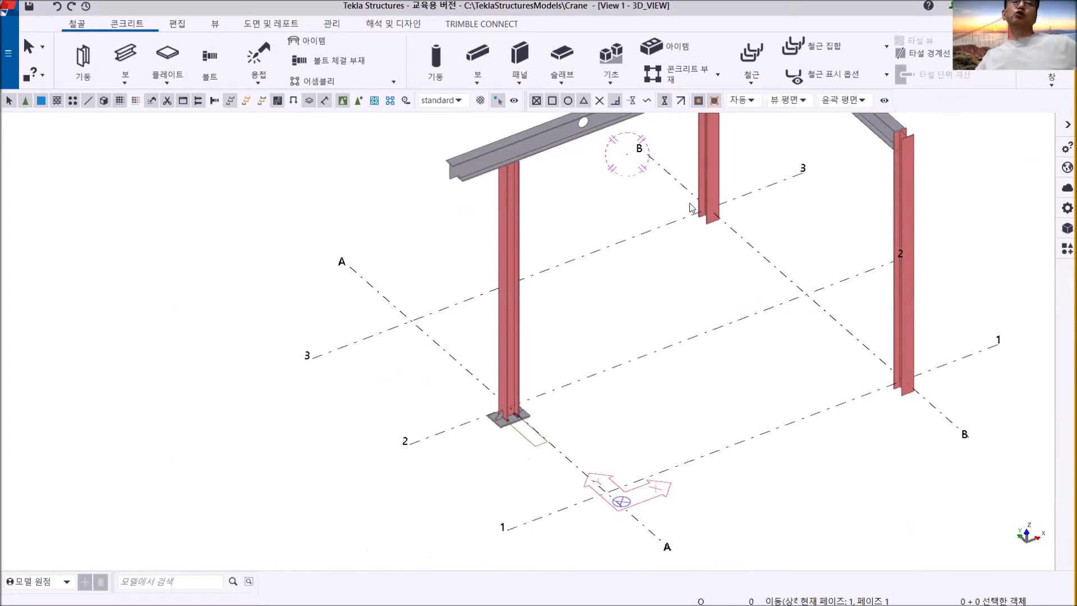
pyautogui.scroll(-1, 781, 343)
pyautogui.scroll(5, 659, 265)
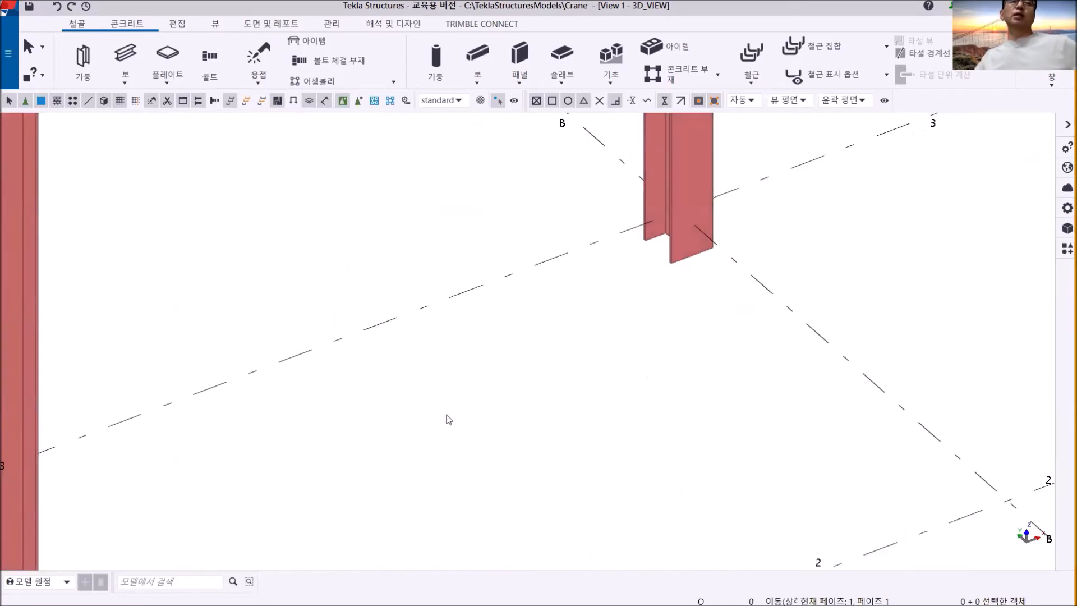
pyautogui.moveTo(445, 415); pyautogui.dragTo(465, 370, button='middle')
pyautogui.scroll(-1, 671, 209)
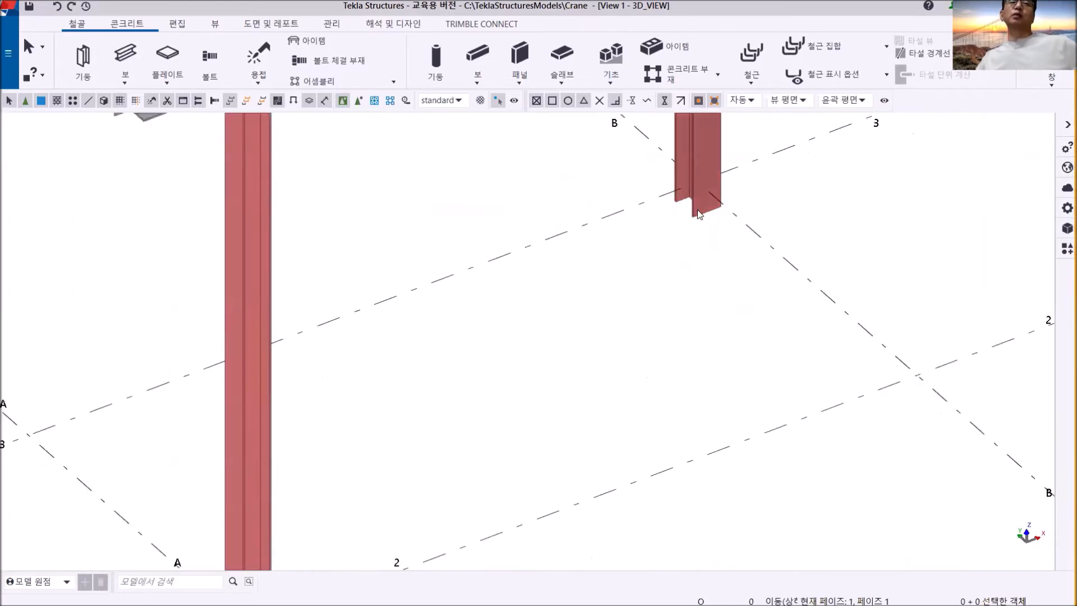
pyautogui.scroll(-1, 586, 357)
pyautogui.scroll(4, 498, 457)
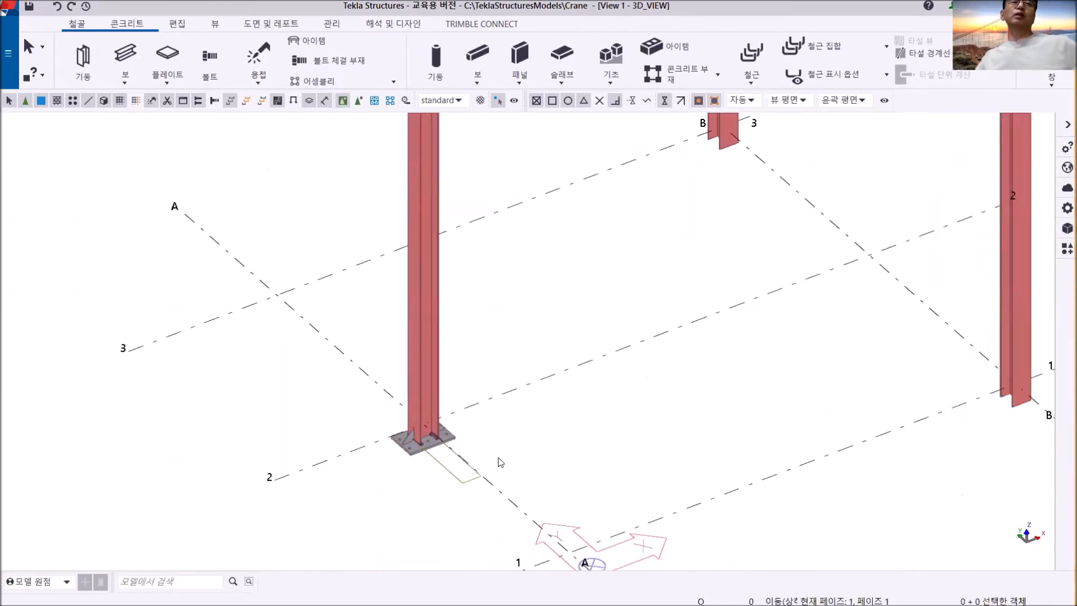
pyautogui.scroll(2, 494, 402)
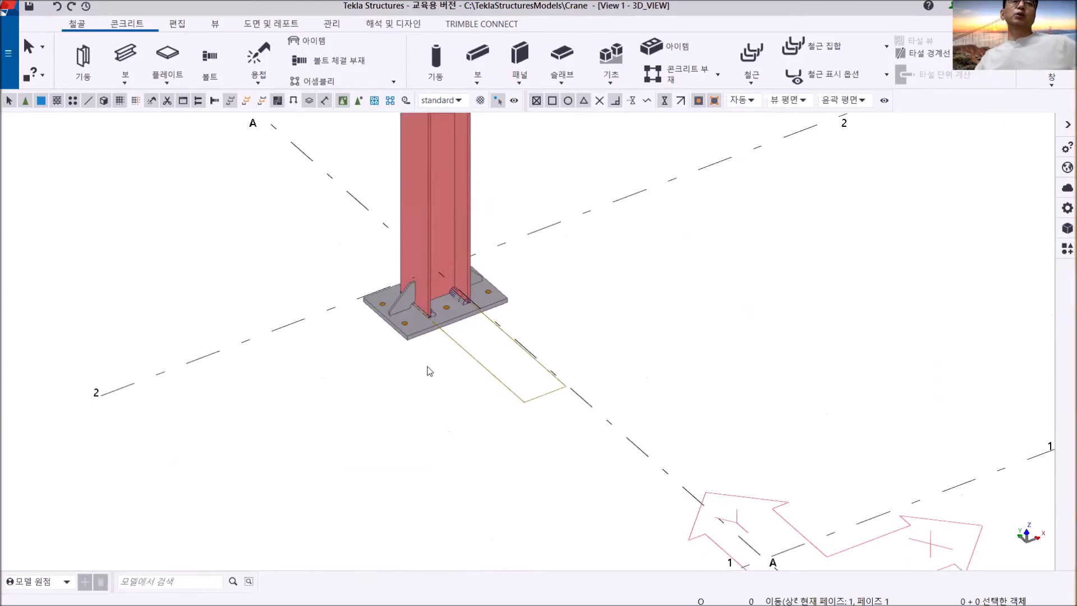
pyautogui.moveTo(744, 391); pyautogui.dragTo(673, 419, button='middle')
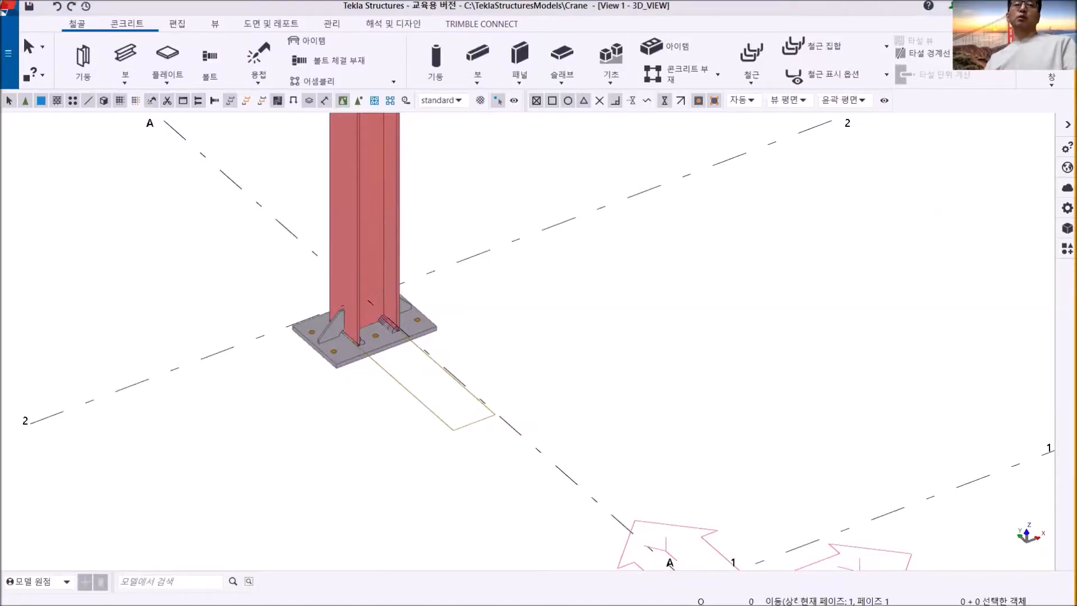
pyautogui.moveTo(470, 375); pyautogui.dragTo(536, 336, button='middle')
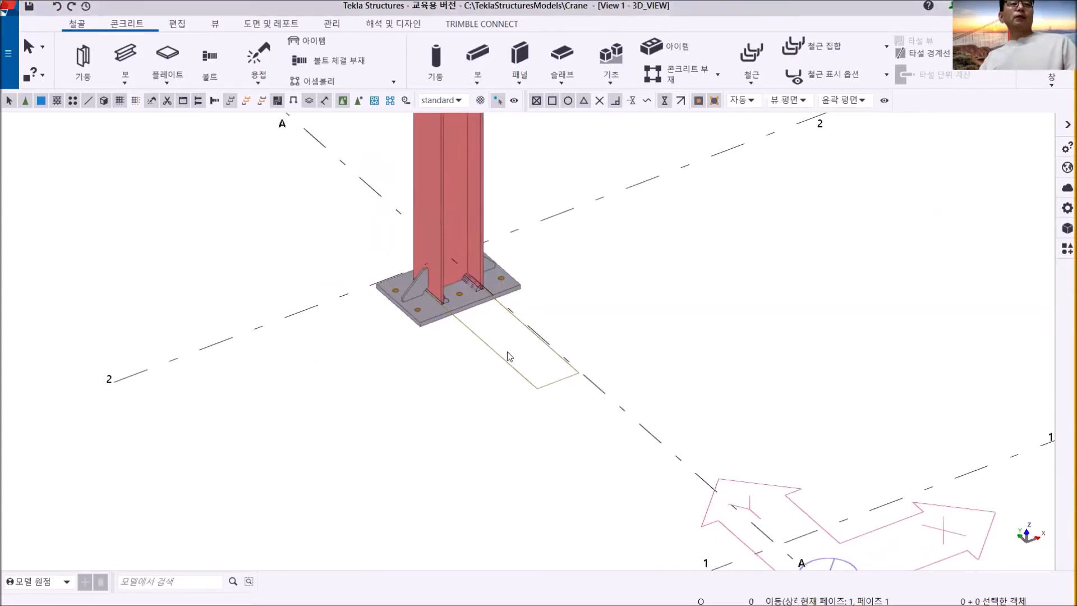
# - Examine the rib plates, scallops and chamfered flange corners at the base of the column at grids A and 2
pyautogui.scroll(5, 469, 328)
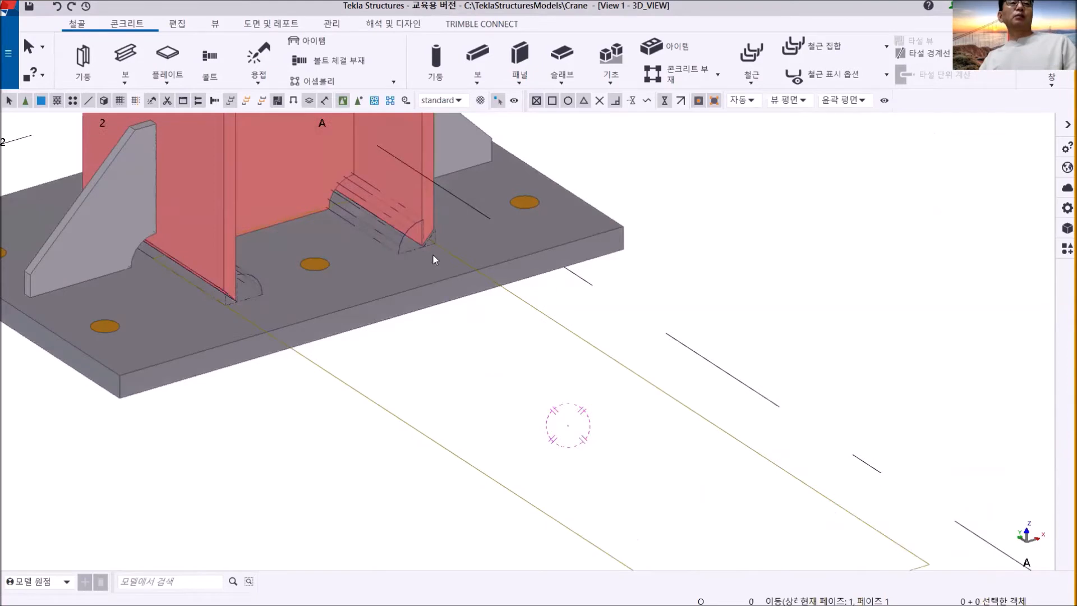
pyautogui.moveTo(412, 240)
pyautogui.keyDown('ctrl'); pyautogui.mouseDown(button='middle')
pyautogui.moveTo(385, 232)
pyautogui.moveTo(382, 216)
pyautogui.mouseUp(button='middle'); pyautogui.keyUp('ctrl')
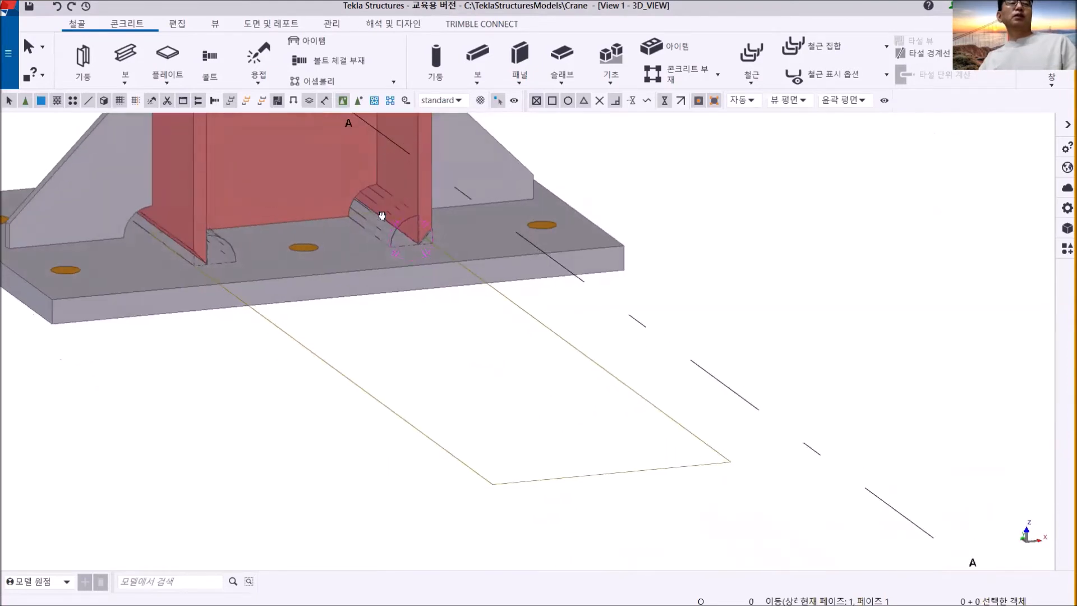
pyautogui.keyDown('ctrl'); pyautogui.moveTo(257, 242); pyautogui.dragTo(205, 238, button='middle'); pyautogui.keyUp('ctrl')
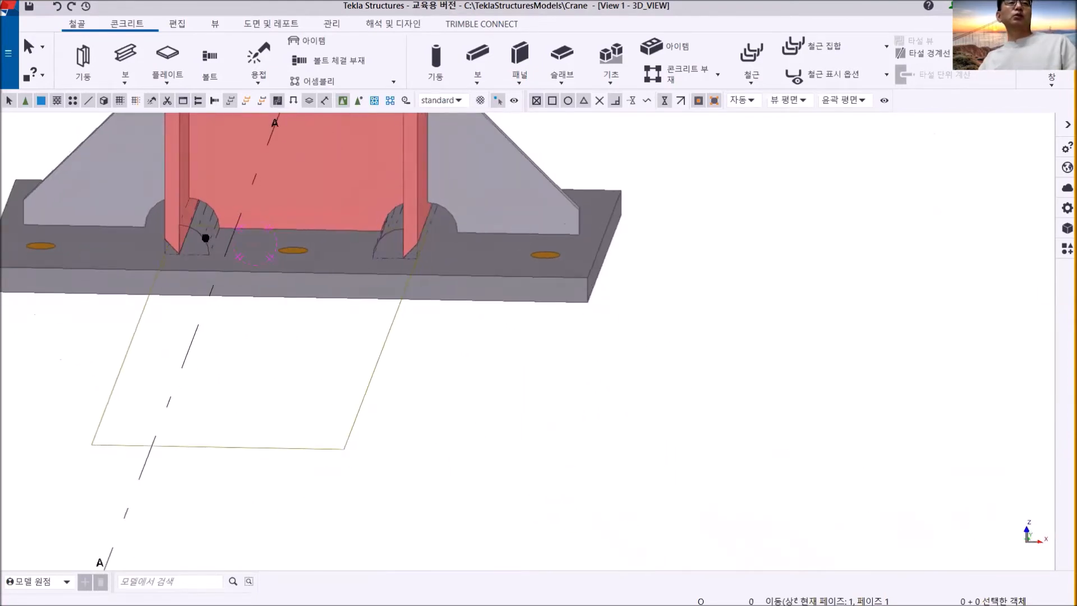
pyautogui.scroll(5, 389, 262)
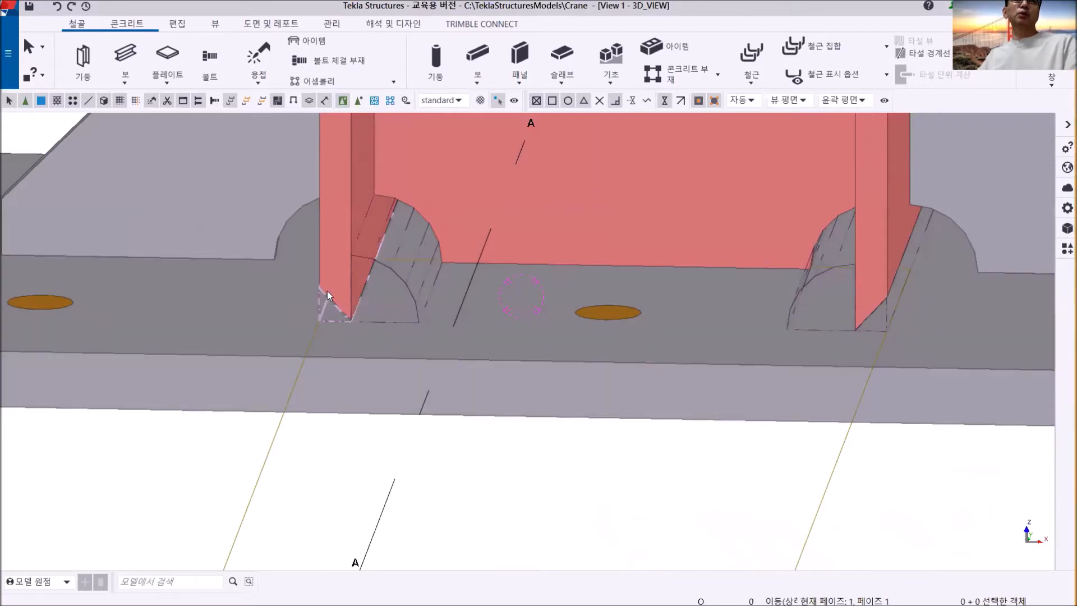
pyautogui.scroll(-5, 798, 314)
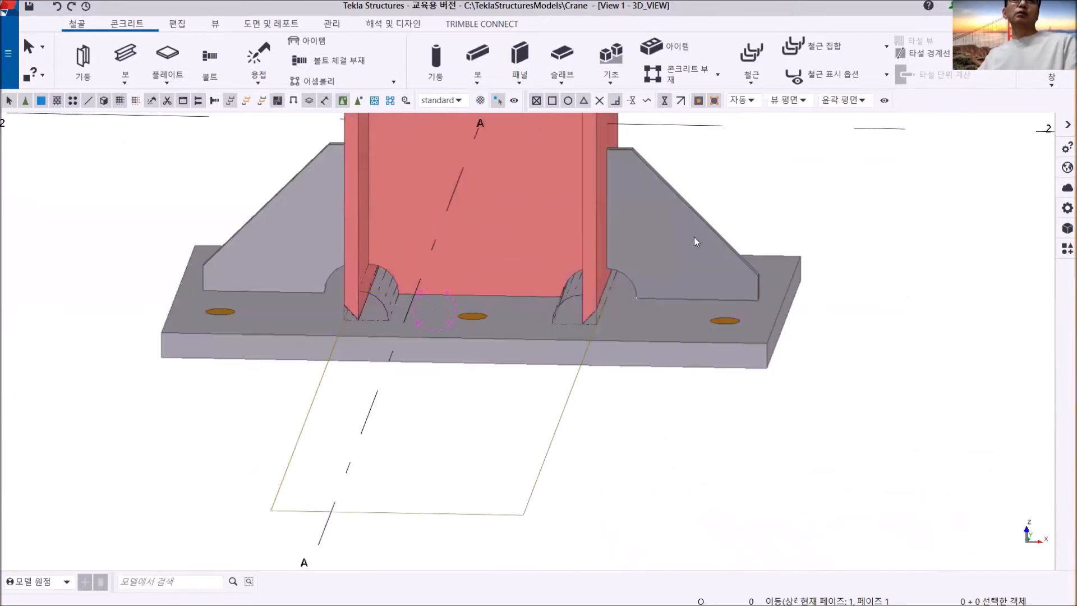
pyautogui.click(681, 225)
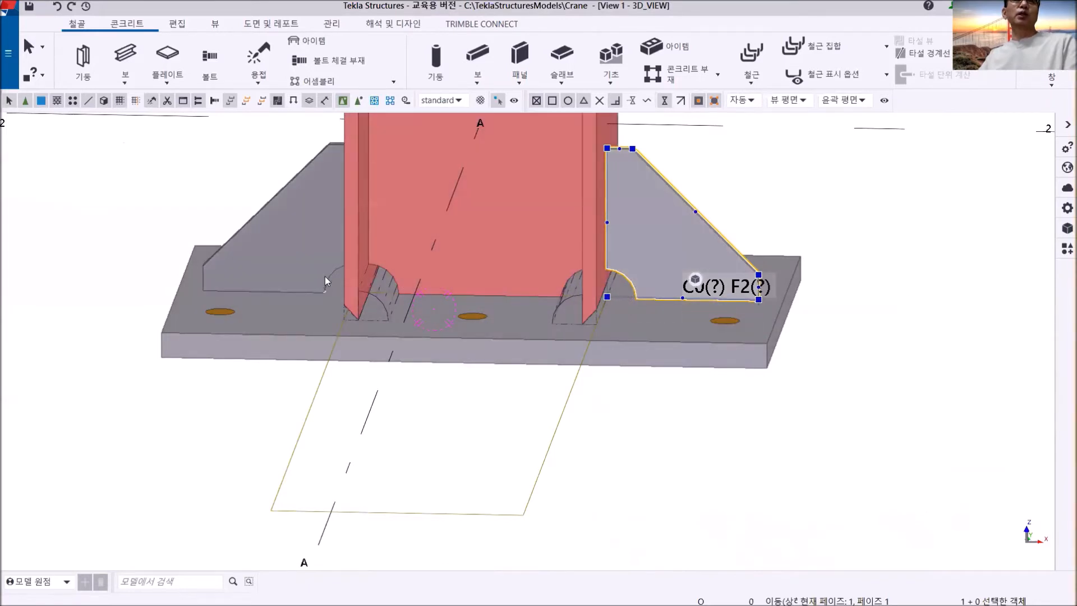
pyautogui.scroll(-5, 422, 328)
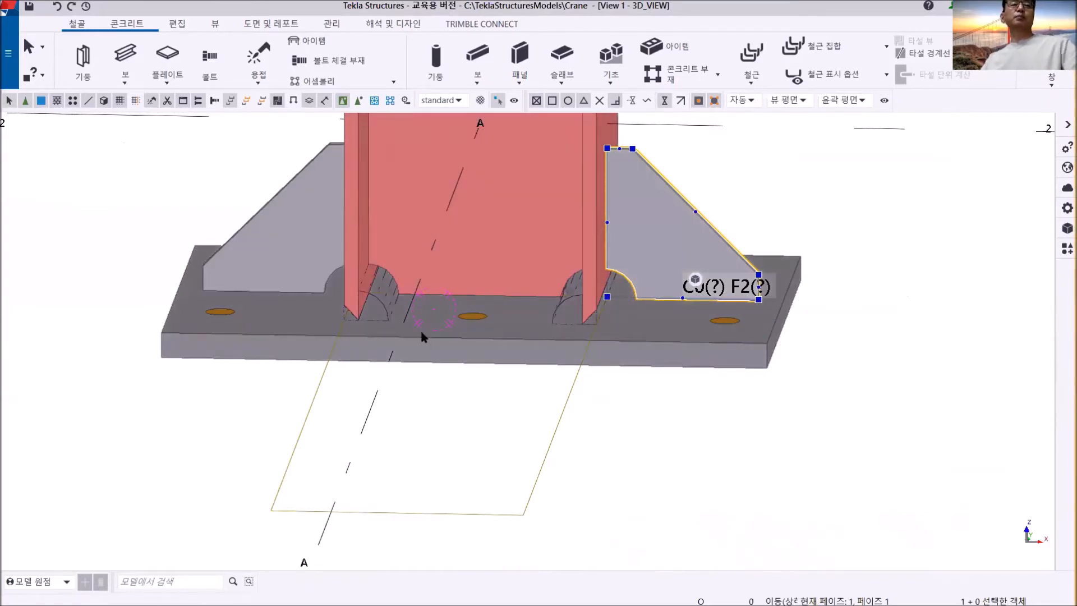
pyautogui.keyDown('ctrl'); pyautogui.moveTo(474, 313); pyautogui.dragTo(665, 324, button='middle'); pyautogui.keyUp('ctrl')
pyautogui.click(454, 428)
pyautogui.moveTo(549, 370); pyautogui.dragTo(527, 438, button='middle')
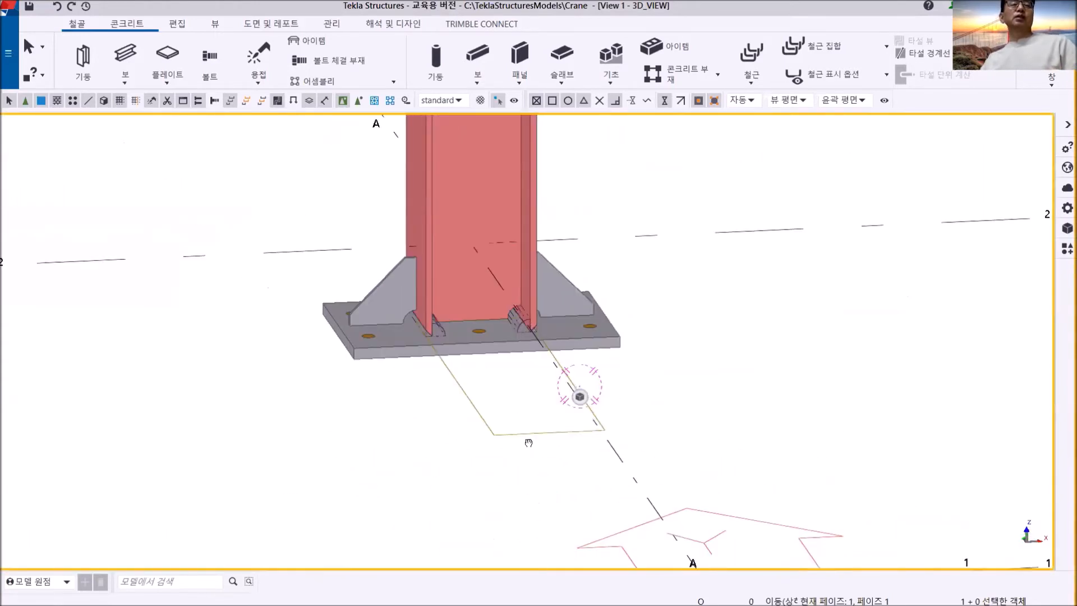
# - Select the rectangular outline extending from the base of the column at grids A and 2 and examine it with the flange scallops
pyautogui.scroll(4, 525, 432)
pyautogui.moveTo(513, 392); pyautogui.dragTo(500, 396, button='middle')
pyautogui.scroll(4, 495, 326)
pyautogui.scroll(3, 496, 329)
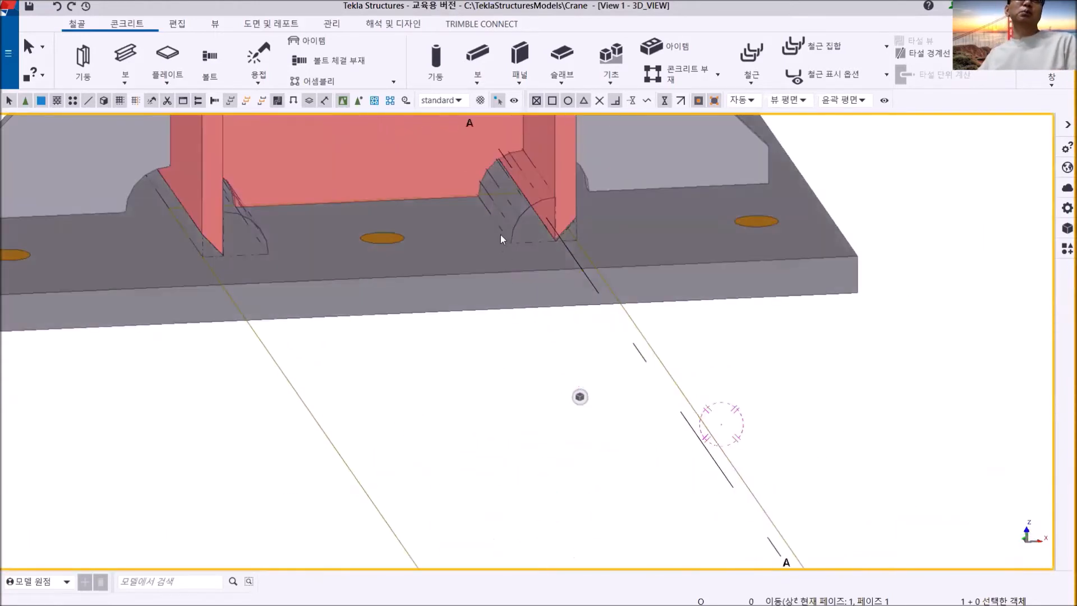
pyautogui.scroll(-4, 507, 256)
pyautogui.click(541, 474)
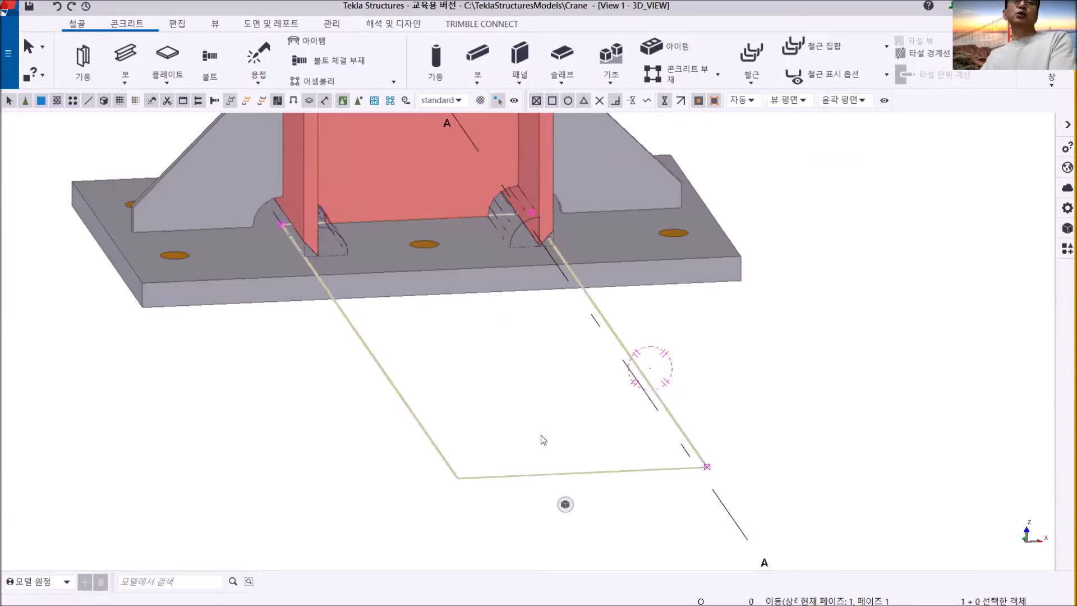
pyautogui.scroll(-3, 705, 358)
pyautogui.moveTo(706, 357); pyautogui.dragTo(551, 340, button='middle')
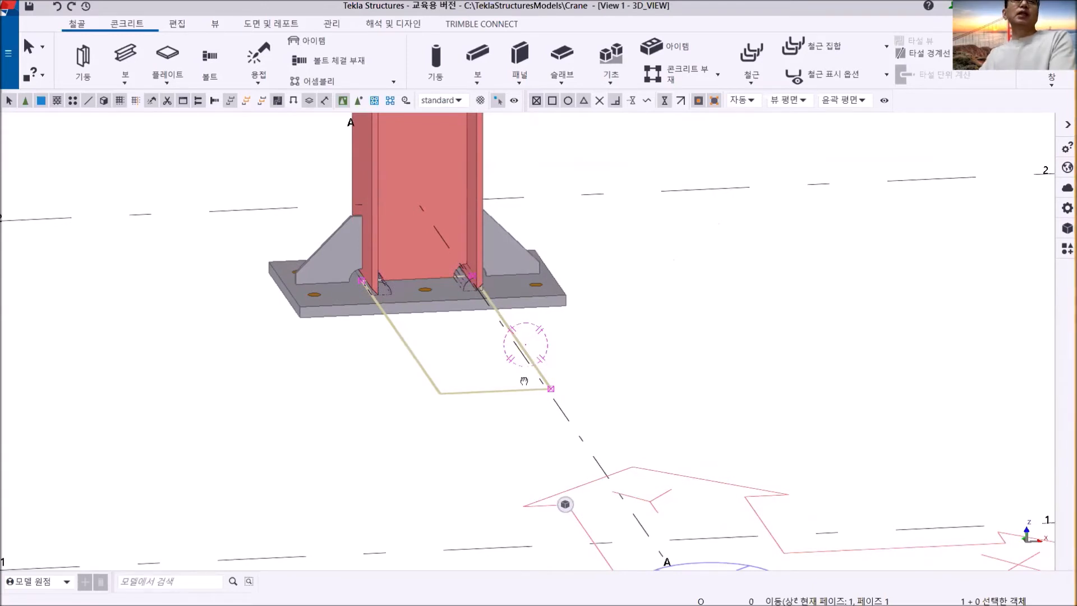
pyautogui.moveTo(539, 378); pyautogui.dragTo(510, 399, button='middle')
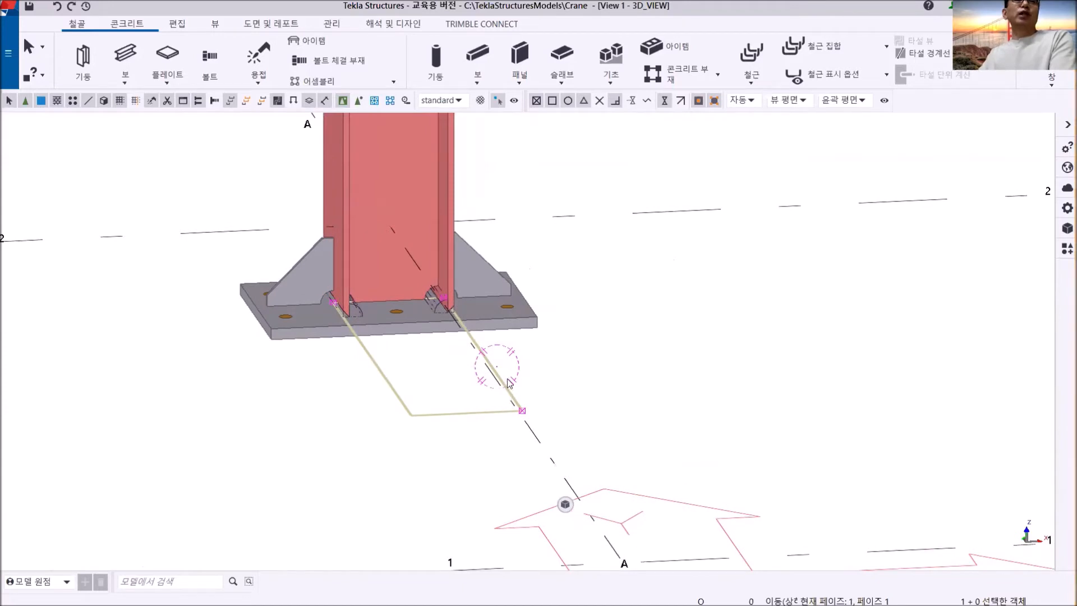
pyautogui.scroll(4, 415, 381)
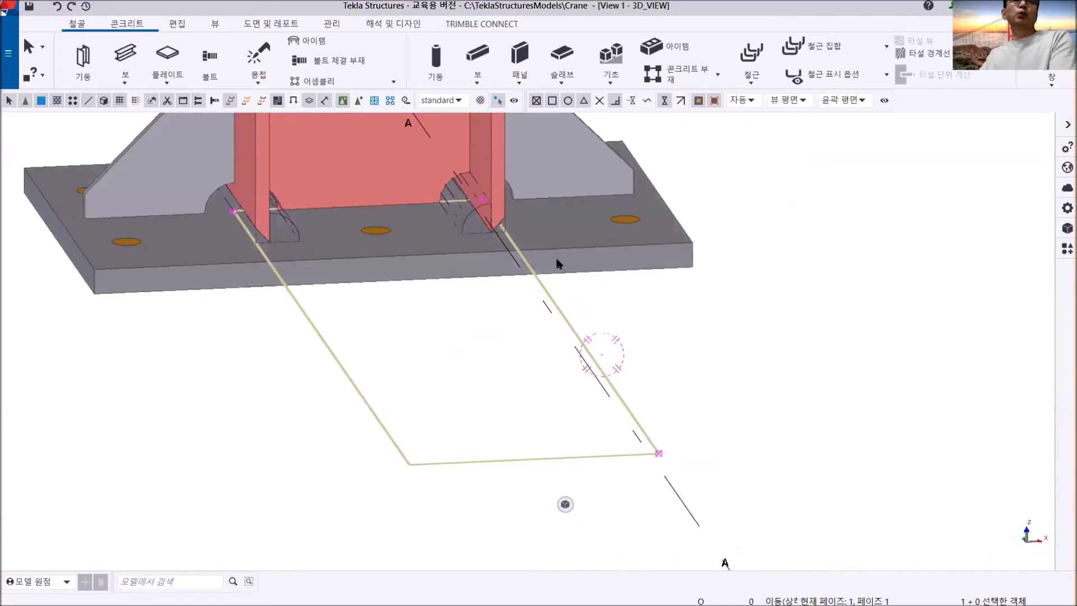
pyautogui.moveTo(651, 316); pyautogui.dragTo(562, 337, button='middle')
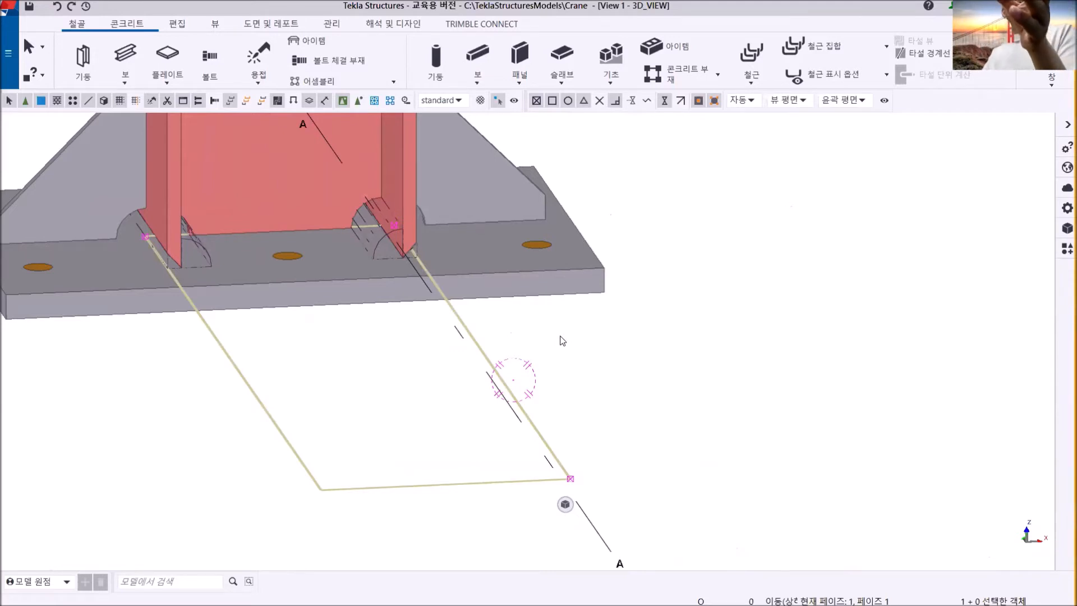
pyautogui.scroll(-3, 578, 343)
pyautogui.moveTo(581, 334); pyautogui.dragTo(436, 358, button='middle')
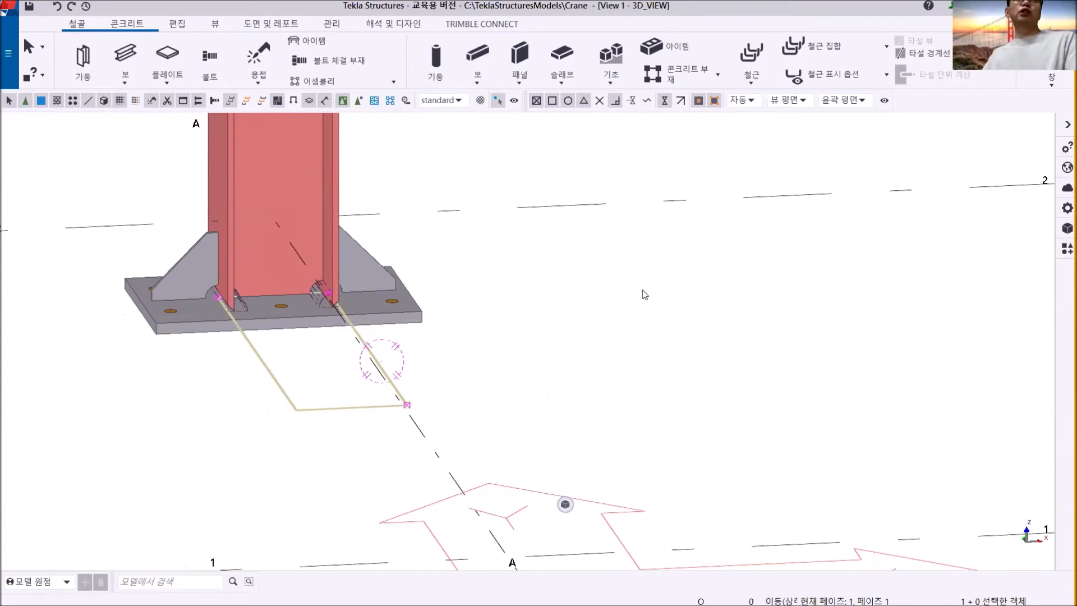
# - Turn on the visibility of model cuts and added material and of model fittings in the 3D_VIEW's properties
pyautogui.doubleClick(682, 254)
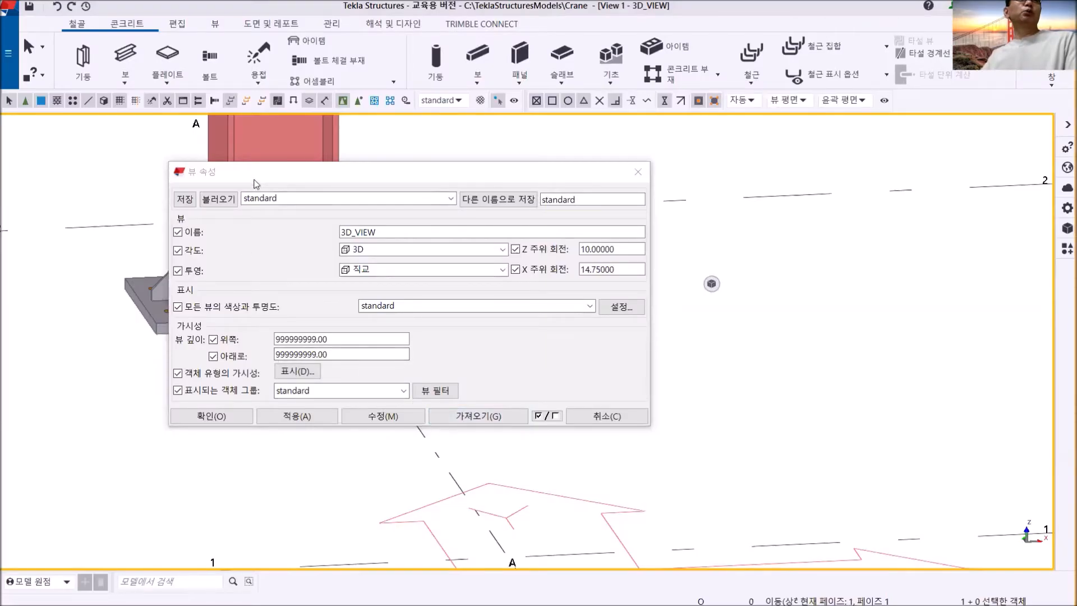
pyautogui.click(295, 370)
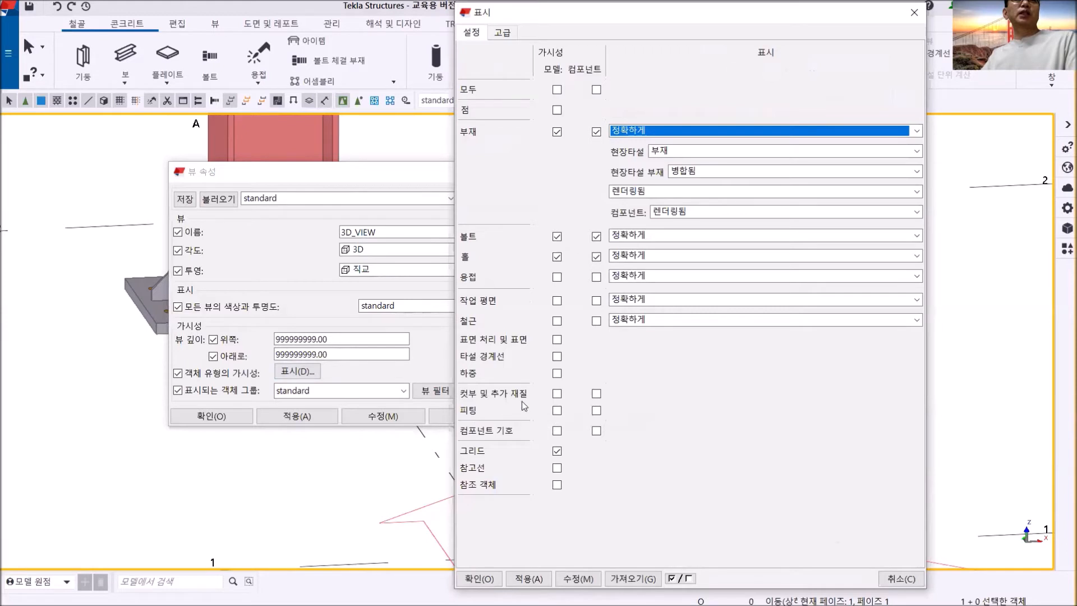
pyautogui.click(558, 394)
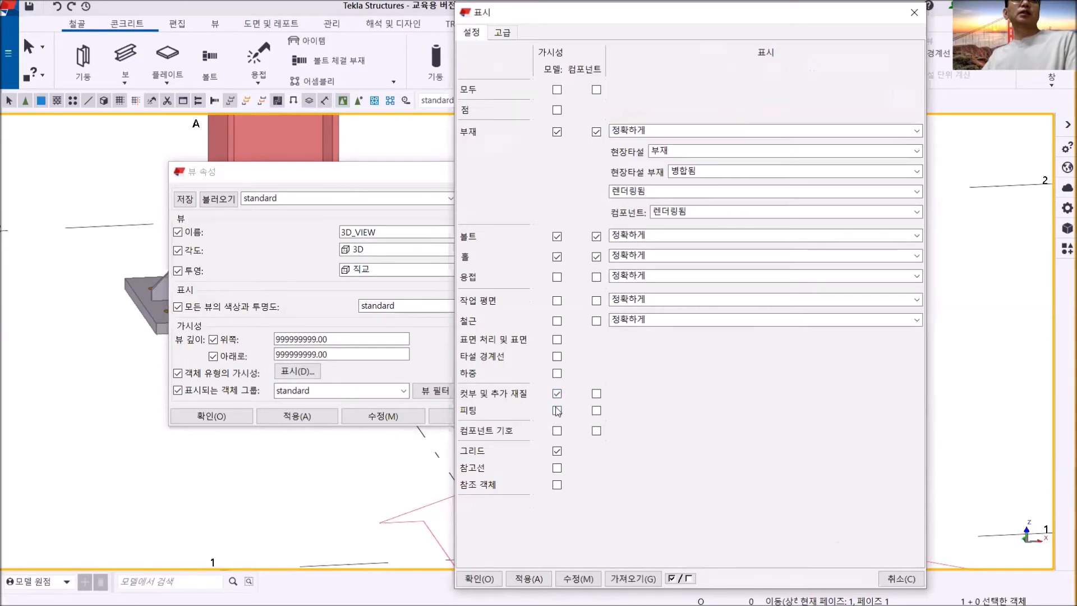
pyautogui.click(557, 411)
pyautogui.click(578, 579)
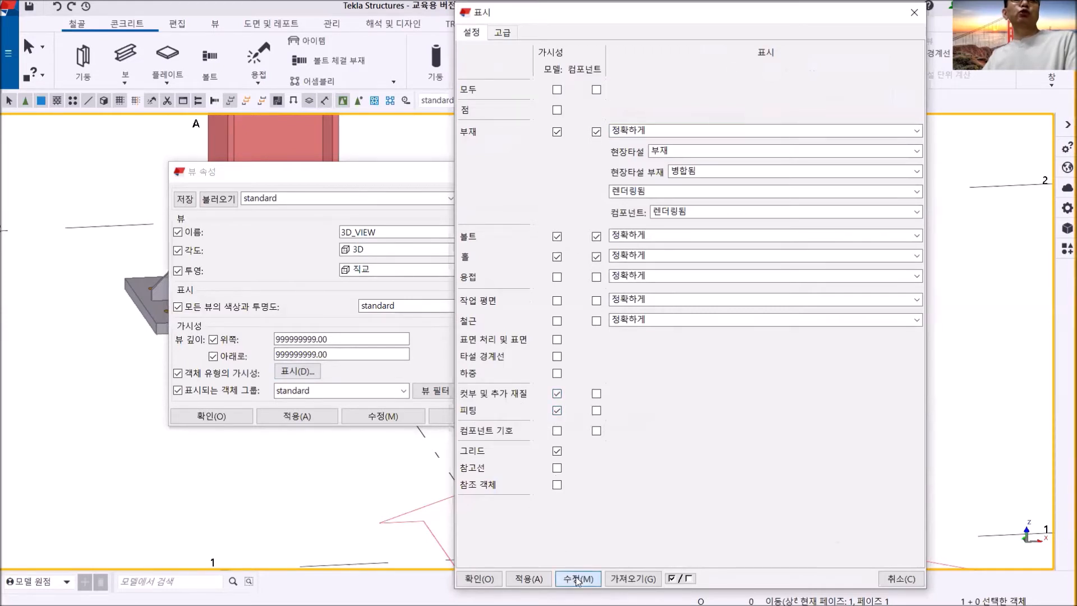
pyautogui.click(535, 580)
pyautogui.click(480, 579)
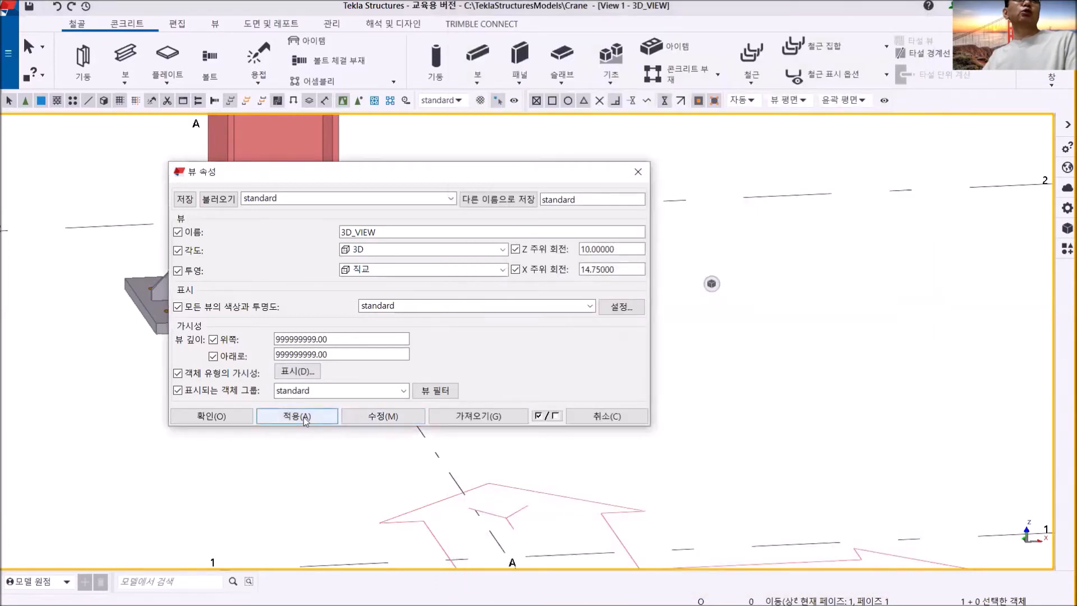
pyautogui.click(212, 416)
# - Inspect the cuts at the column's base flanges by selecting them individually, and clear the selection
pyautogui.moveTo(286, 418); pyautogui.dragTo(367, 421, button='middle')
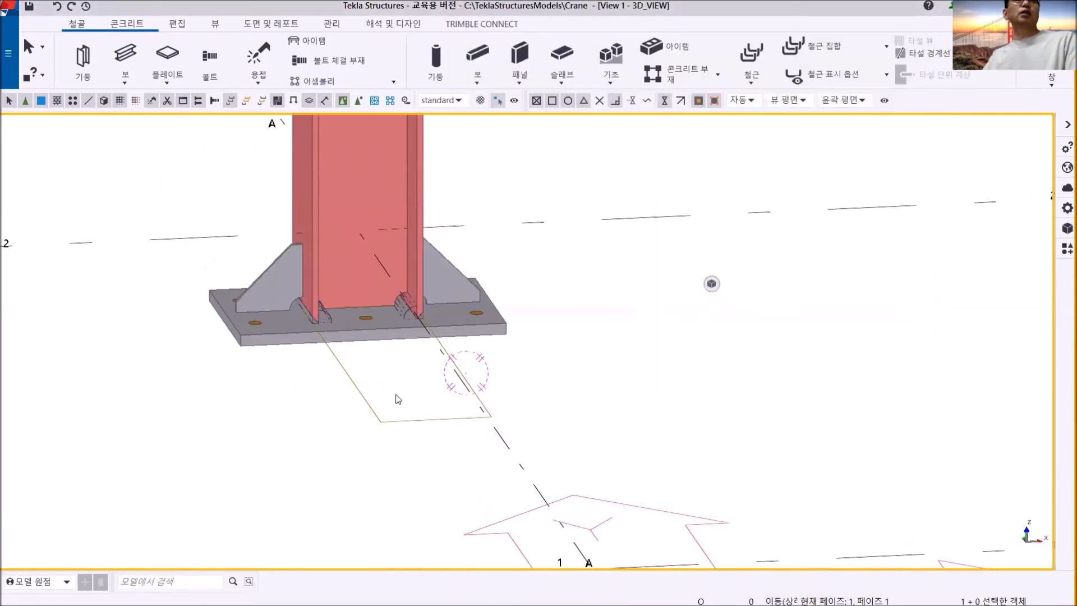
pyautogui.scroll(3, 364, 396)
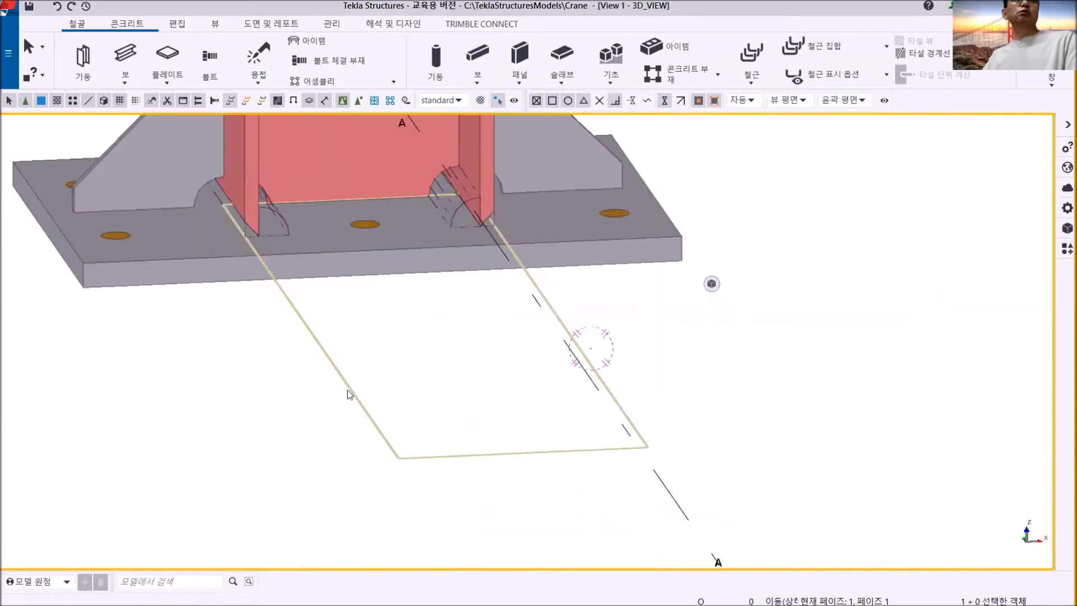
pyautogui.click(457, 208)
pyautogui.click(273, 215)
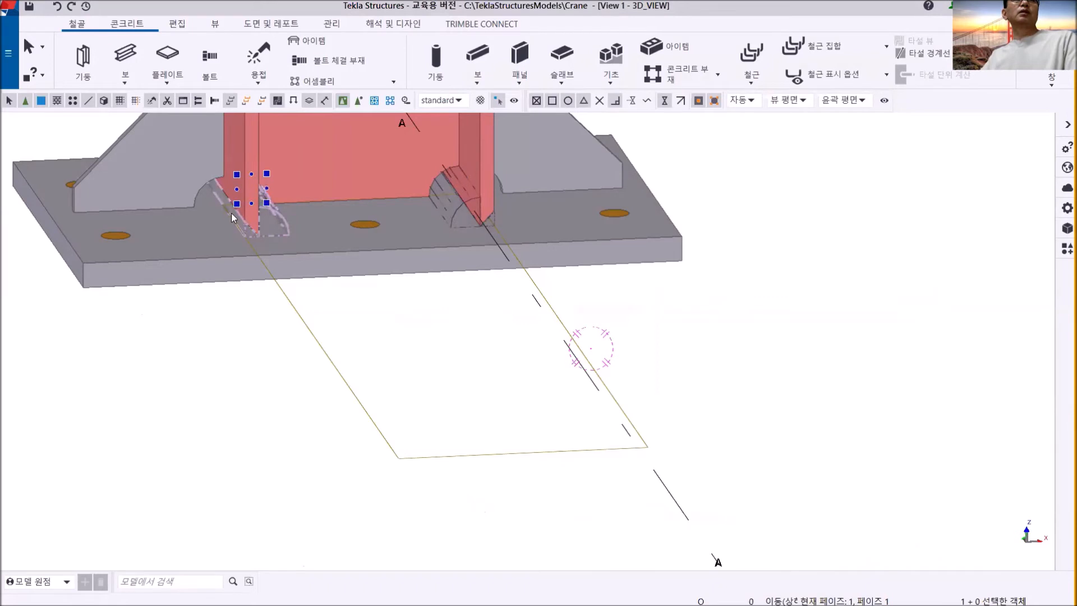
pyautogui.click(451, 356)
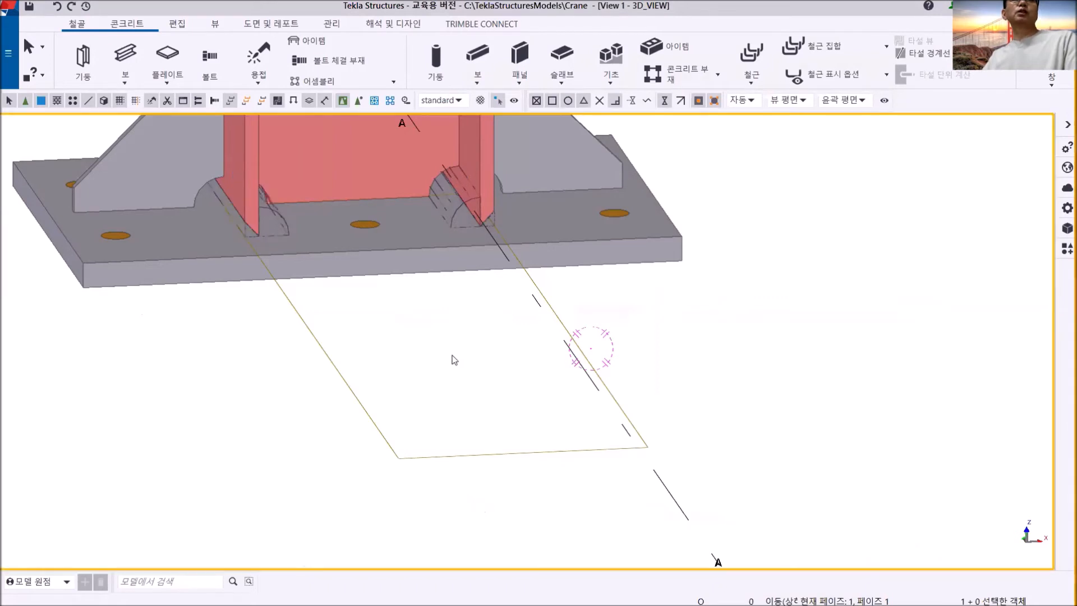
# - Reapply the 3D_VIEW's object visibility settings with model cuts, added material and fittings shown, and close the view's settings
pyautogui.scroll(-4, 455, 356)
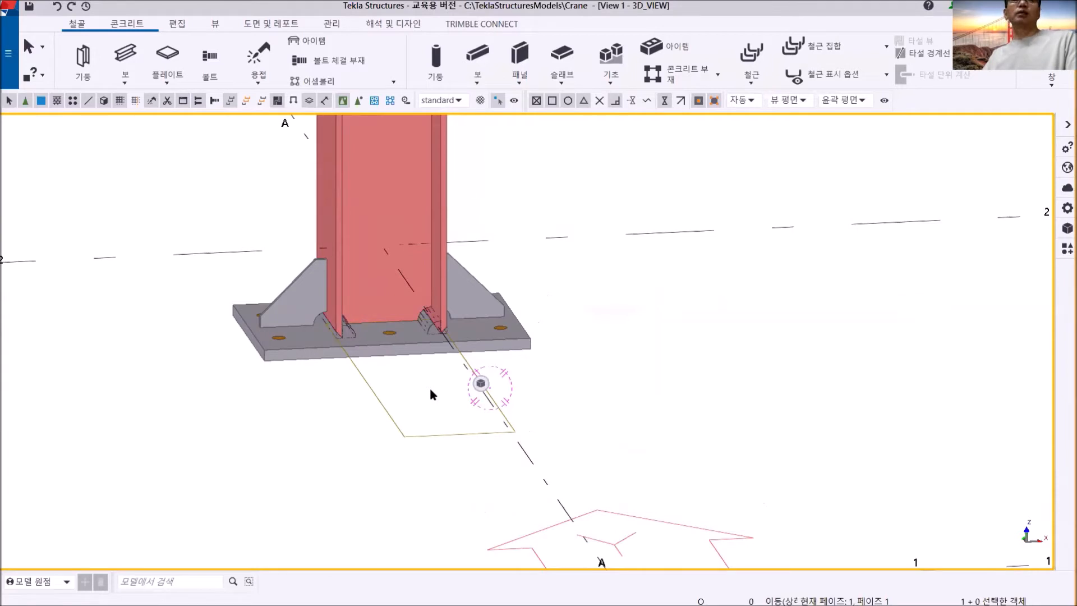
pyautogui.moveTo(583, 319); pyautogui.dragTo(543, 275, button='middle')
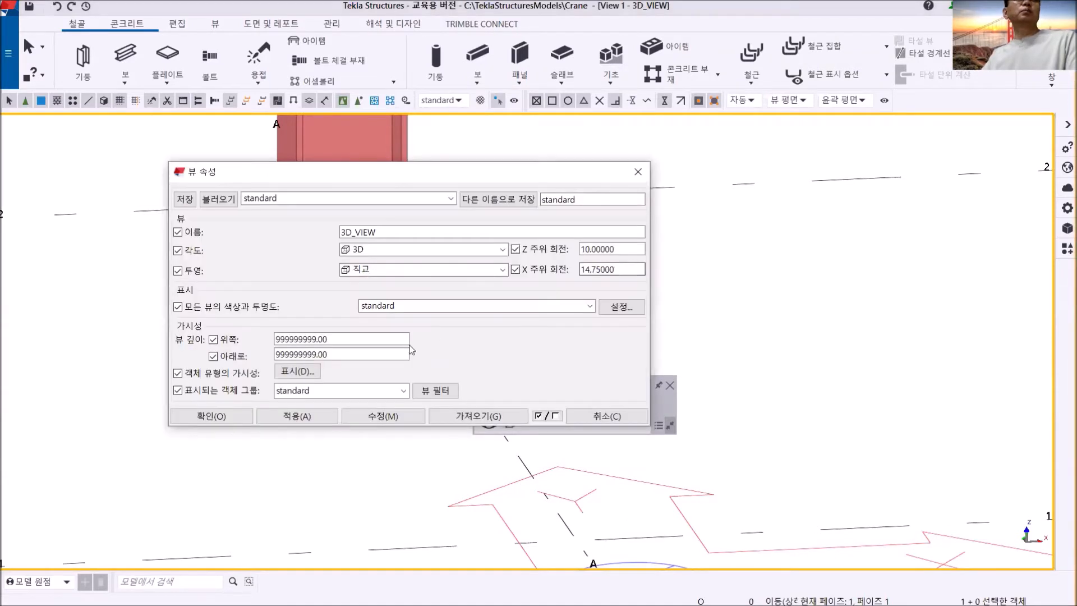
pyautogui.click(299, 372)
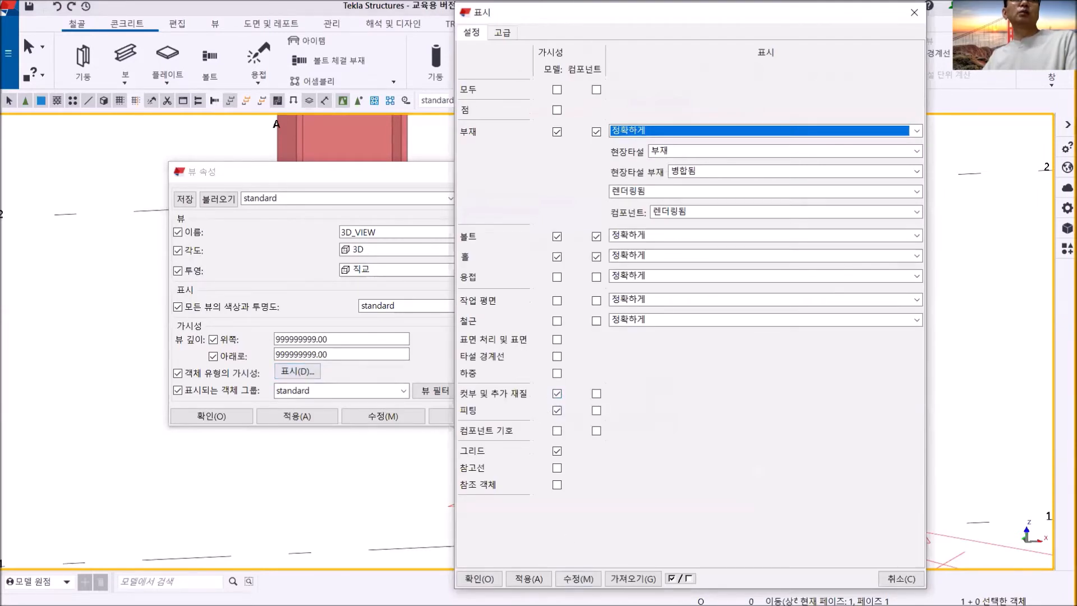
pyautogui.click(578, 579)
pyautogui.click(540, 580)
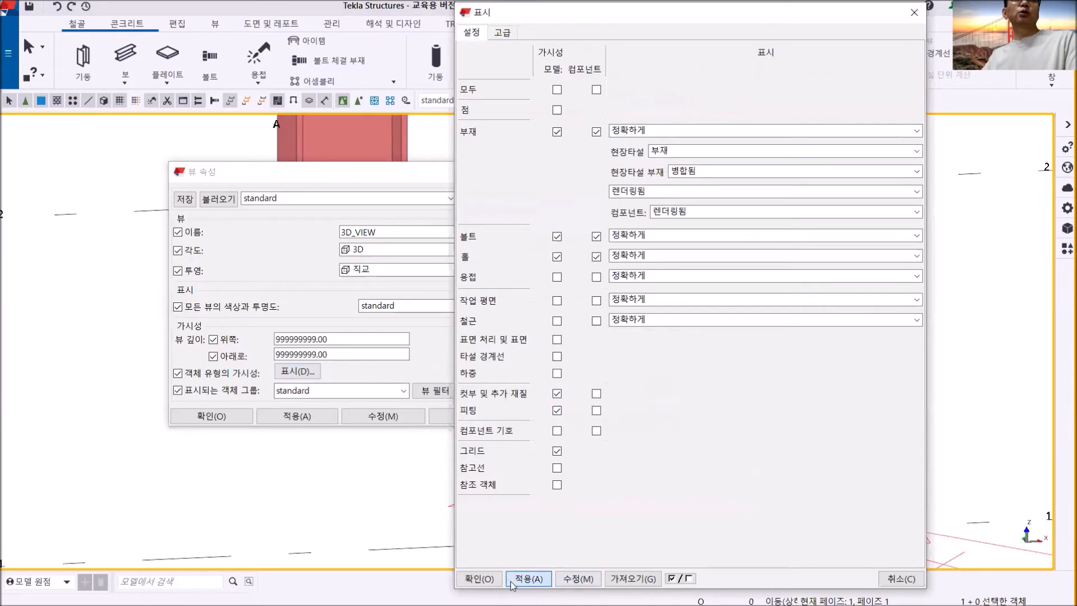
pyautogui.click(479, 579)
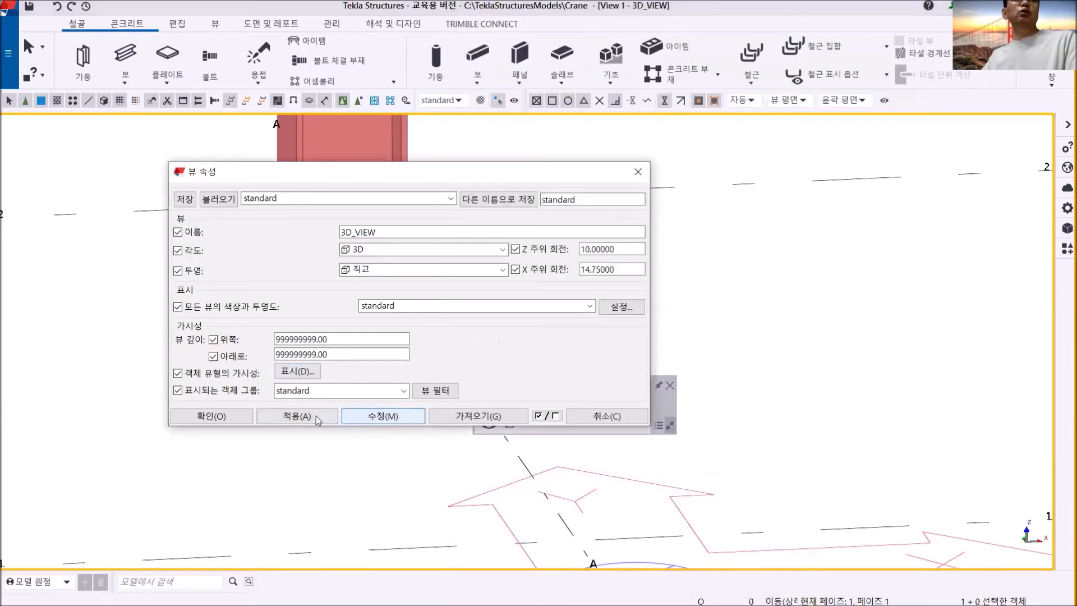
pyautogui.click(217, 416)
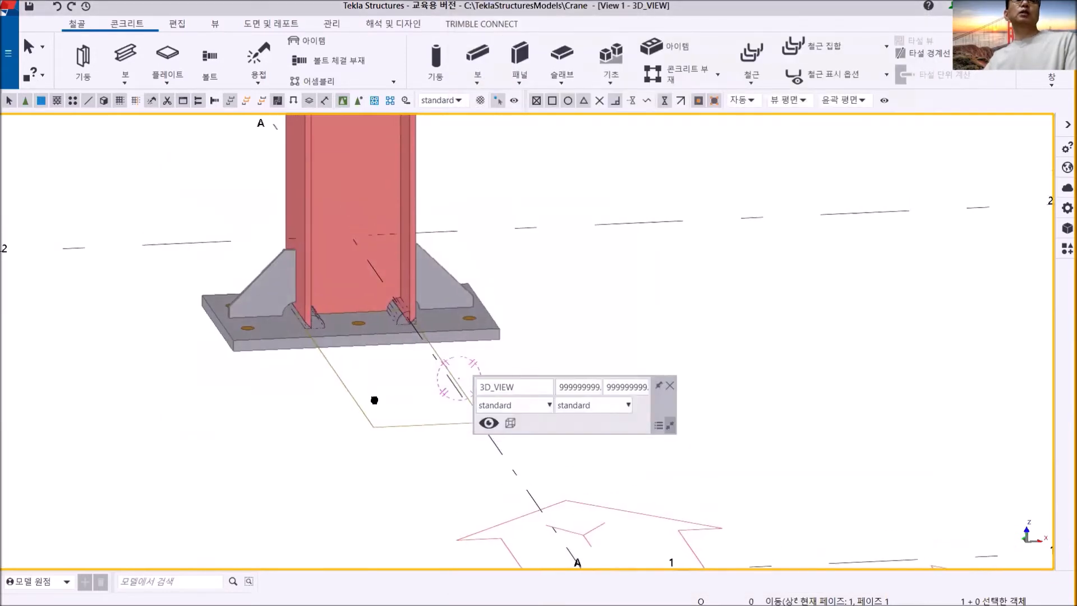
pyautogui.scroll(2, 334, 351)
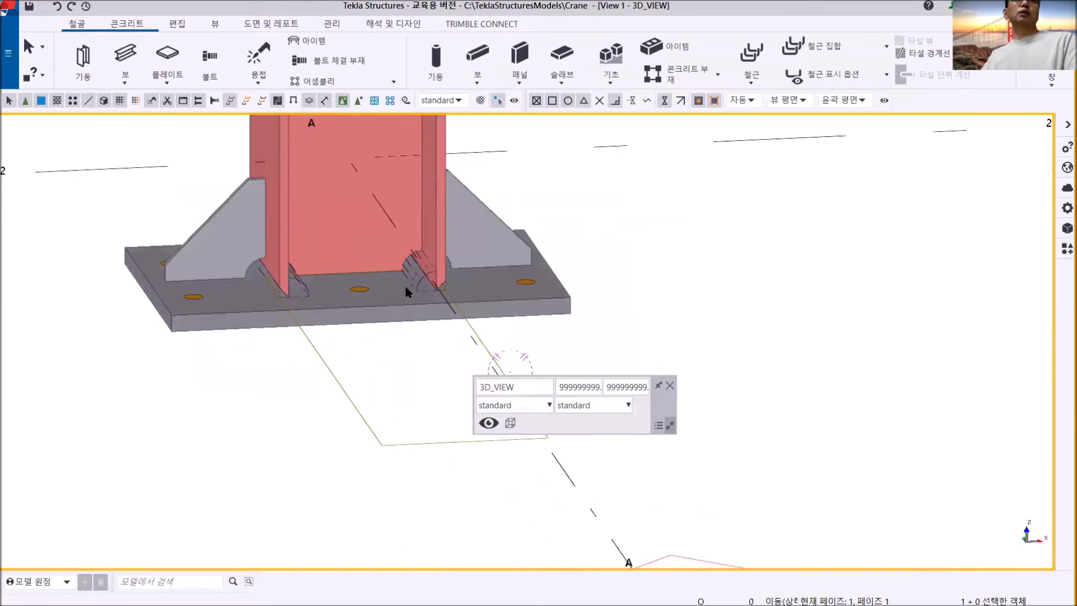
pyautogui.scroll(2, 424, 270)
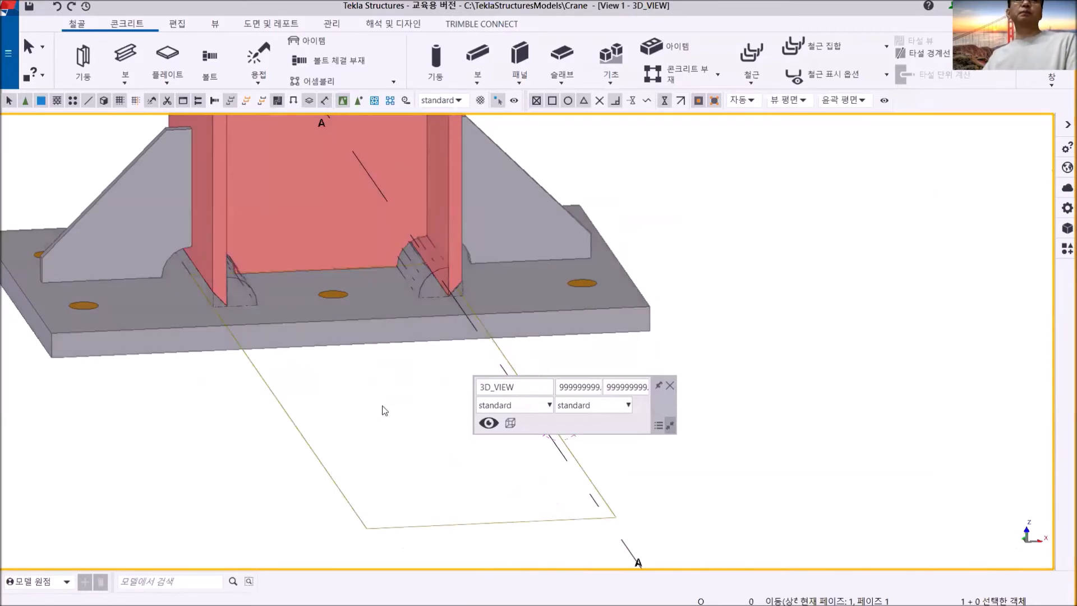
pyautogui.scroll(-4, 384, 410)
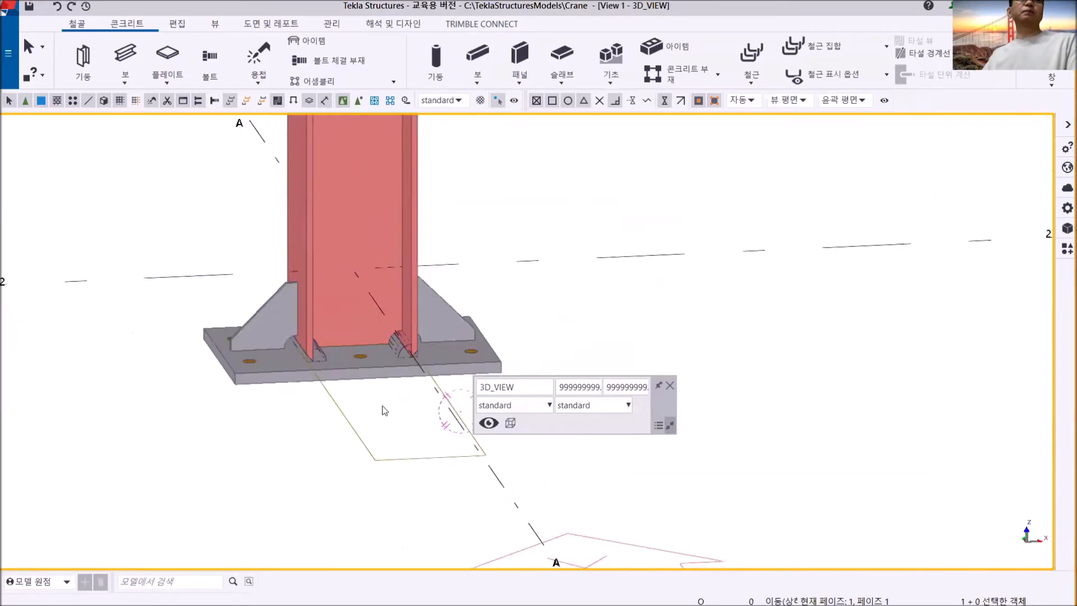
pyautogui.click(669, 386)
# - Start defining a custom component from the component catalog and set its type to detail (상세)
pyautogui.scroll(-2, 606, 399)
pyautogui.moveTo(606, 399); pyautogui.dragTo(535, 308, button='middle')
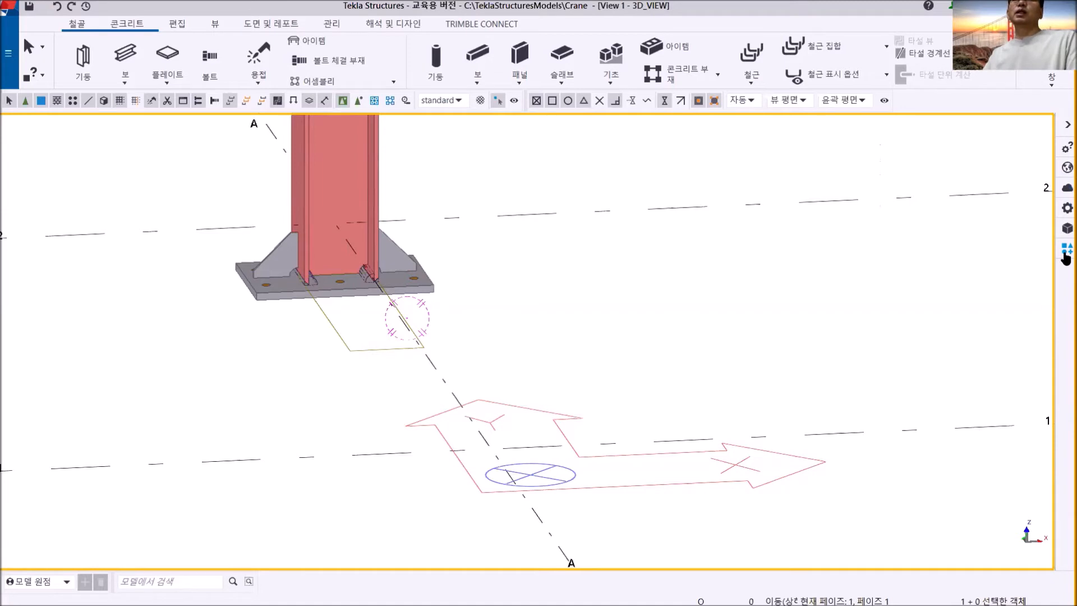
pyautogui.click(1066, 252)
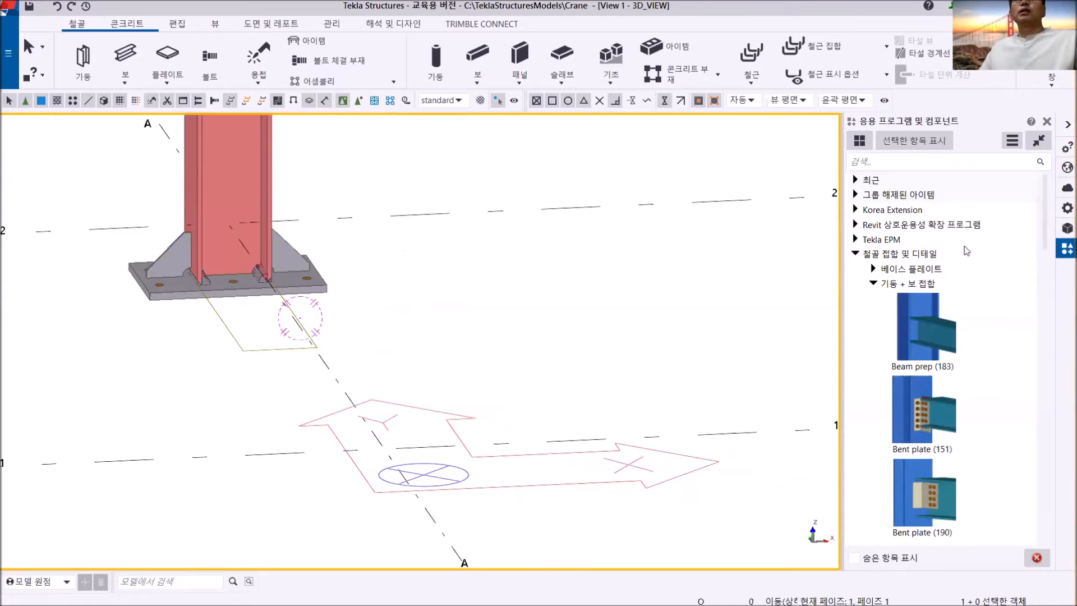
pyautogui.click(1013, 141)
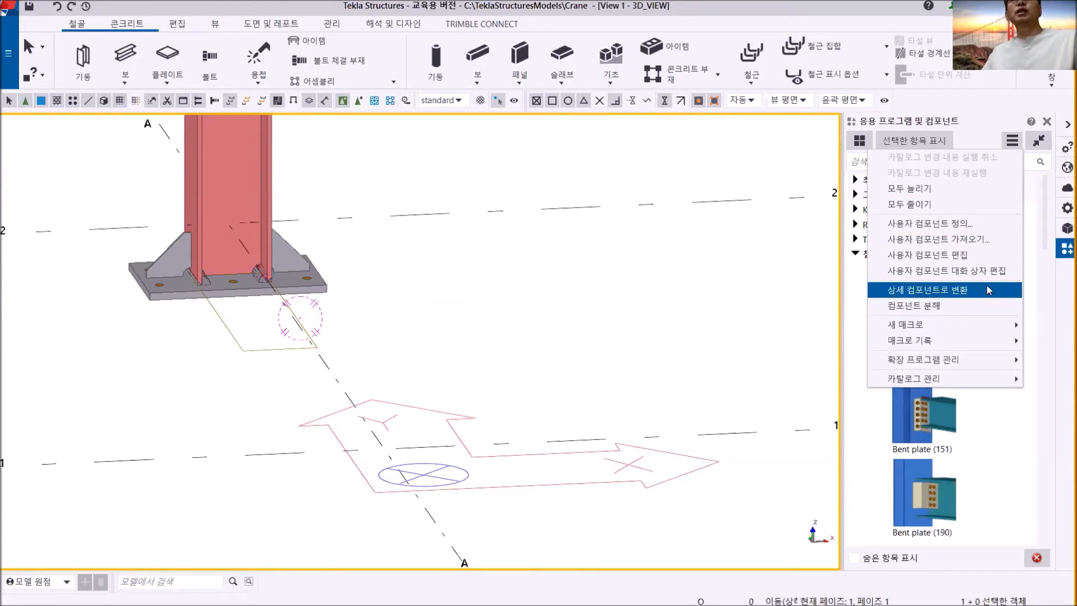
pyautogui.click(976, 228)
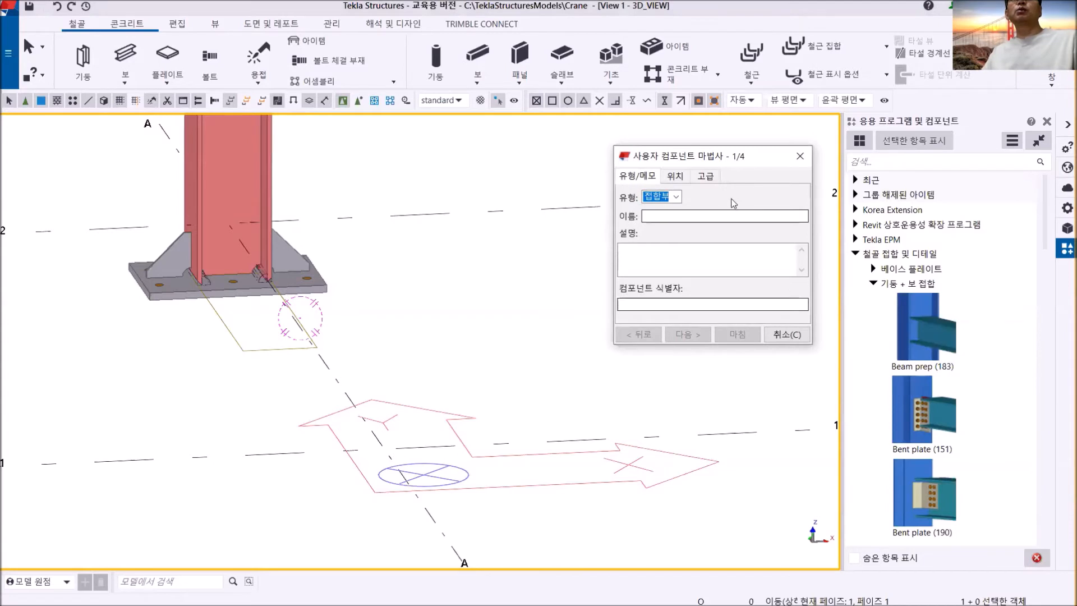
pyautogui.moveTo(705, 158); pyautogui.dragTo(579, 160)
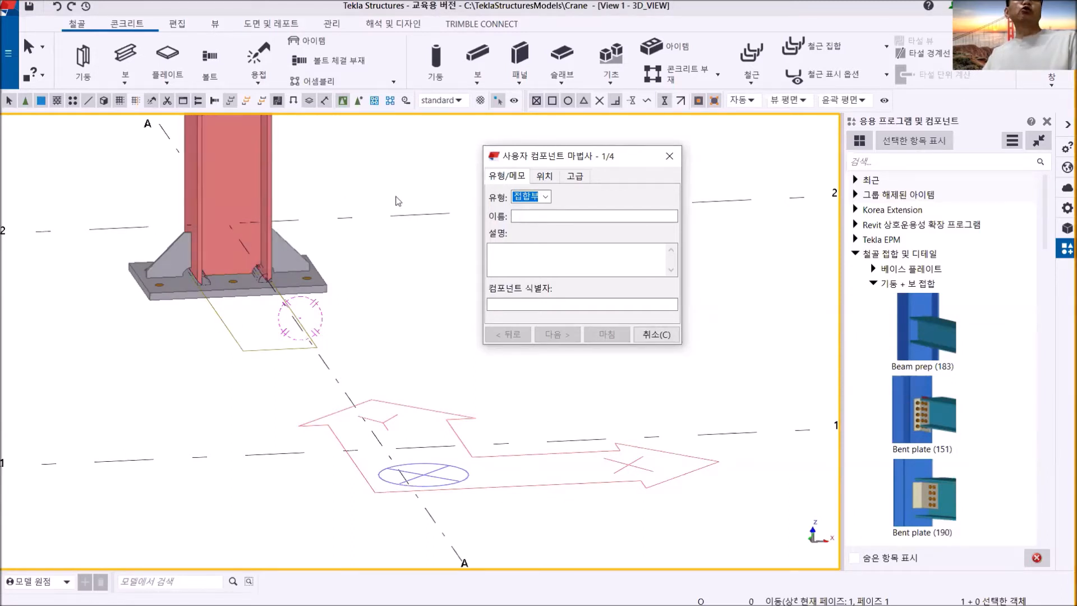
pyautogui.click(547, 197)
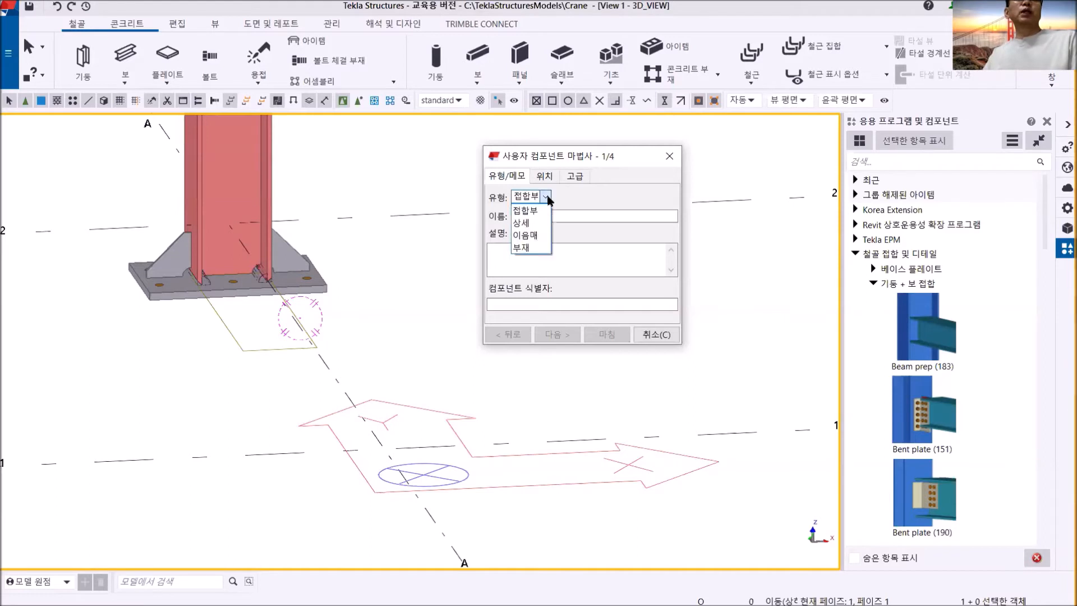
pyautogui.click(532, 219)
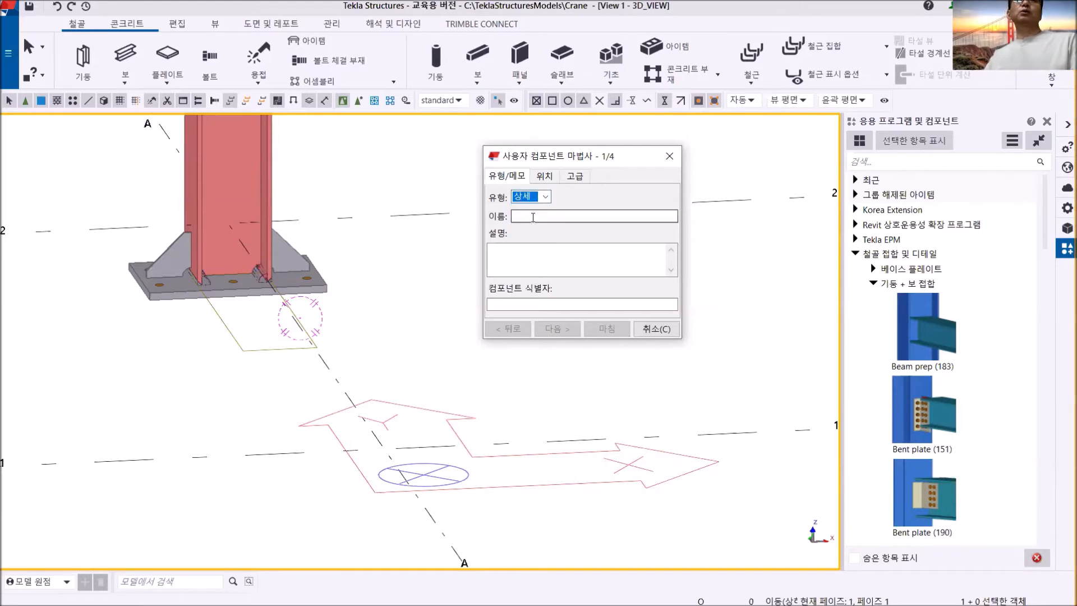
# - Name the custom component ColBase
pyautogui.click(532, 216)
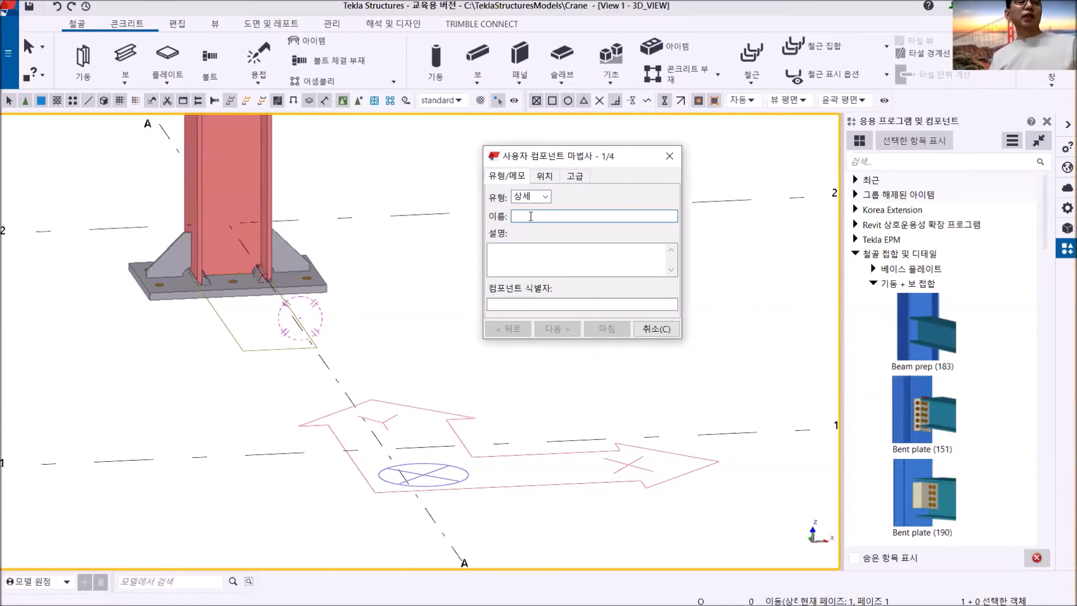
pyautogui.write('Co')
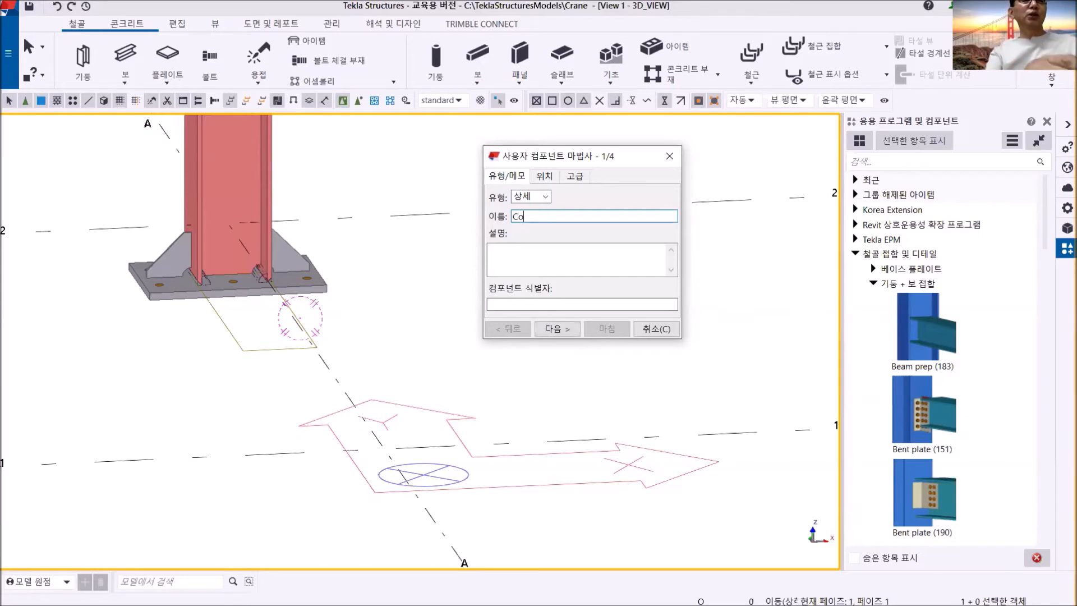
pyautogui.write('lBase')
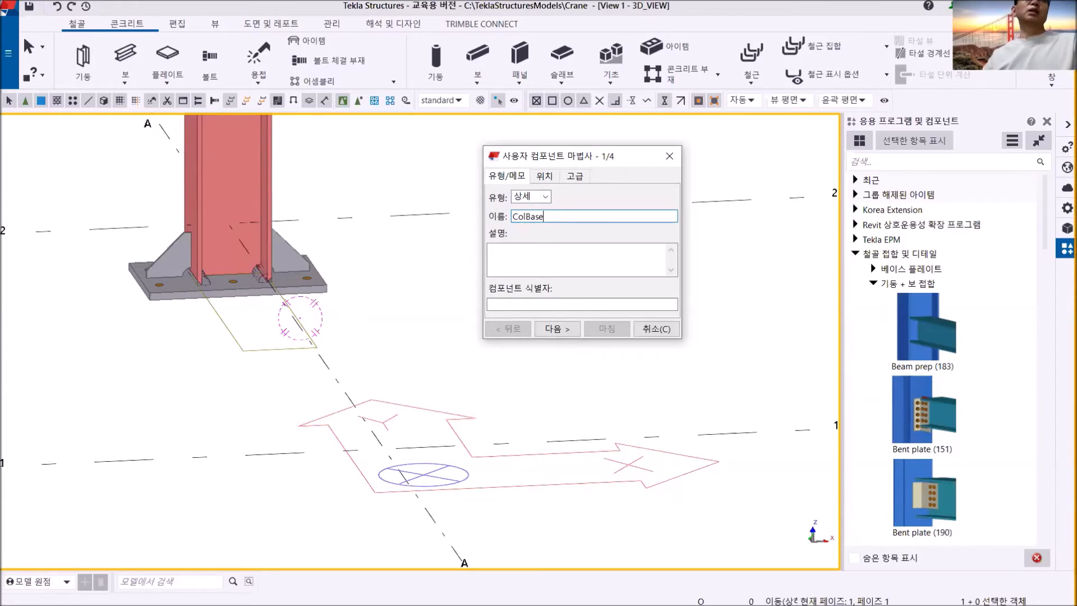
# - Describe the custom component as 기둥 베이스 플레이트 and set its component identifier to CB
pyautogui.click(518, 251)
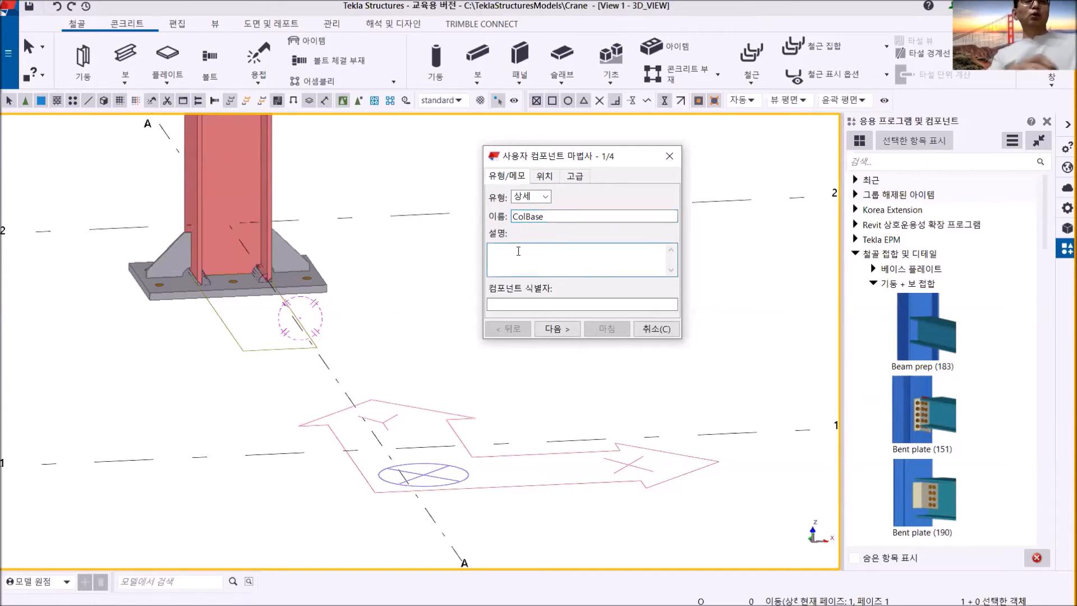
pyautogui.write('기두')
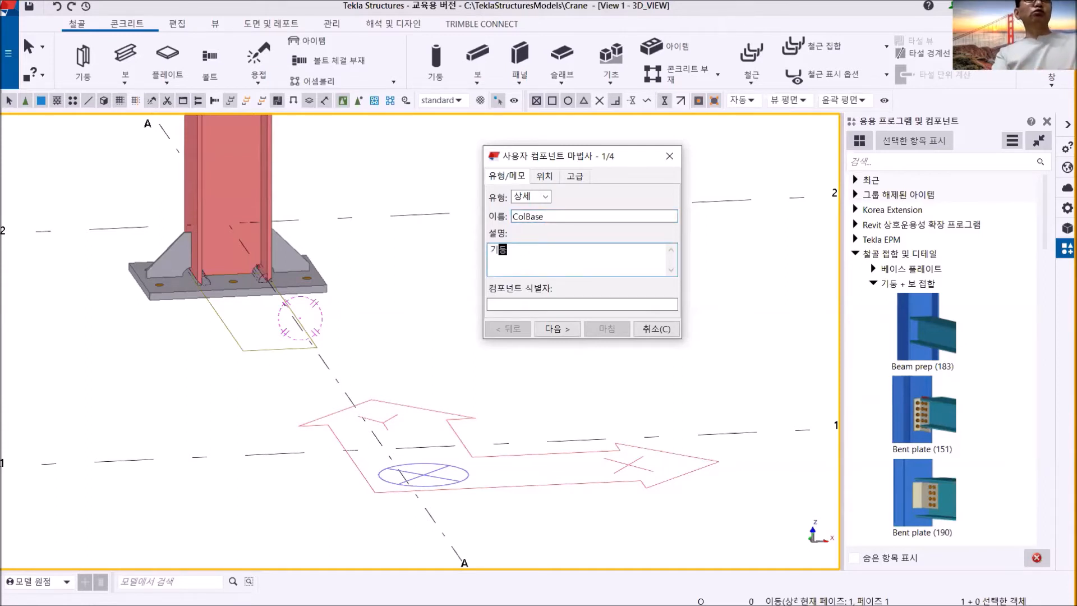
pyautogui.write(' ㅂ')
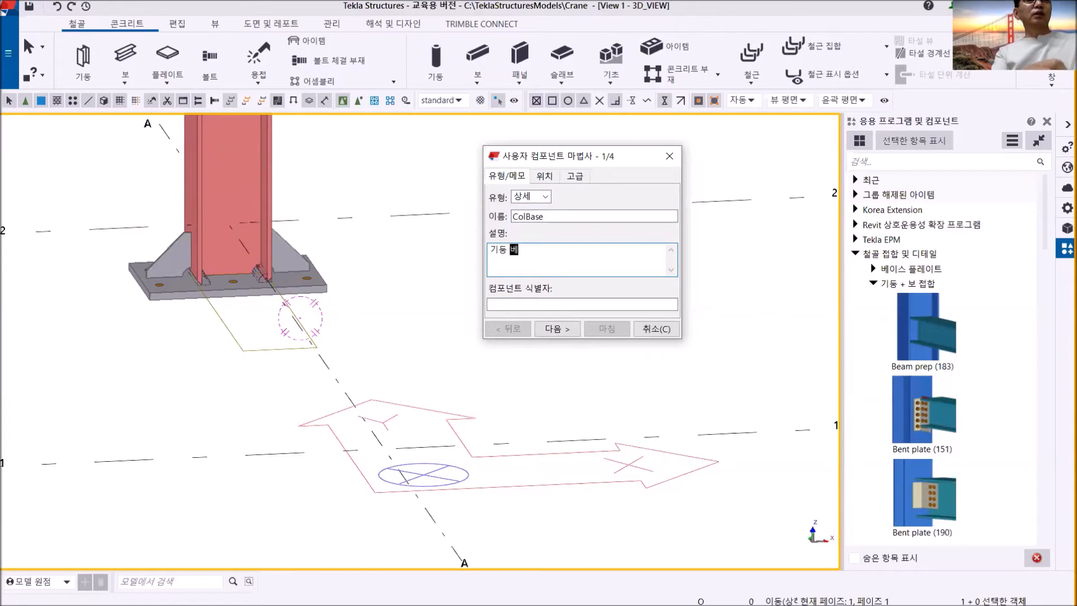
pyautogui.write('이스 플레')
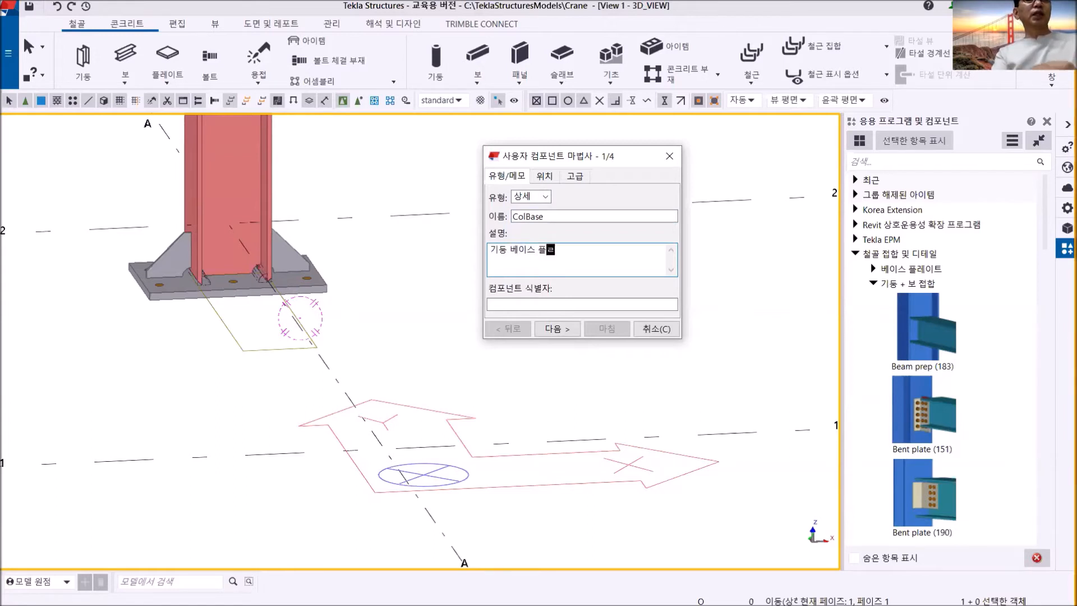
pyautogui.write('이트')
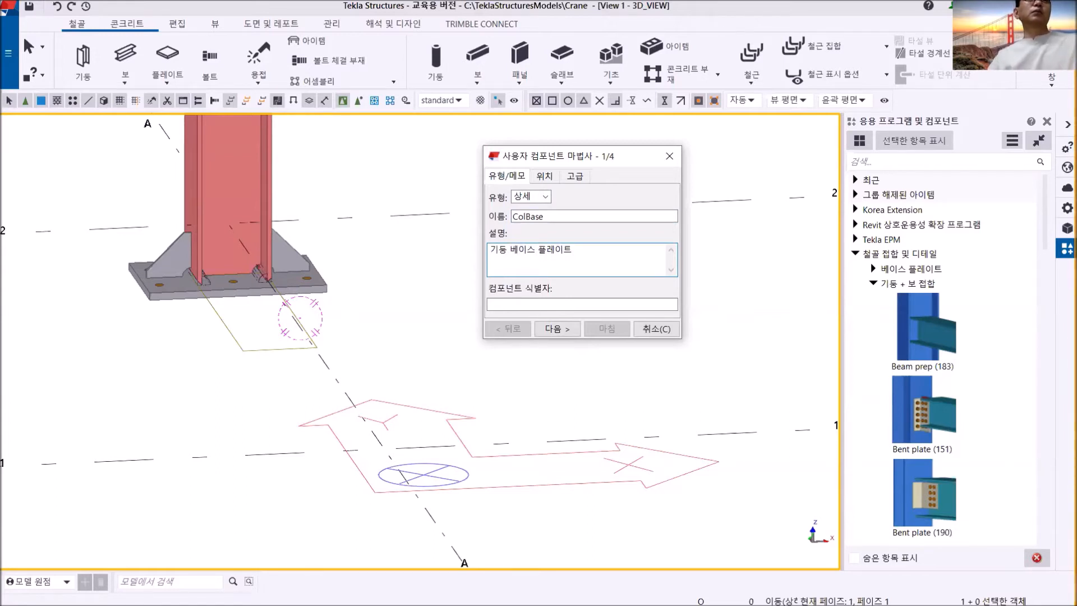
pyautogui.click(500, 305)
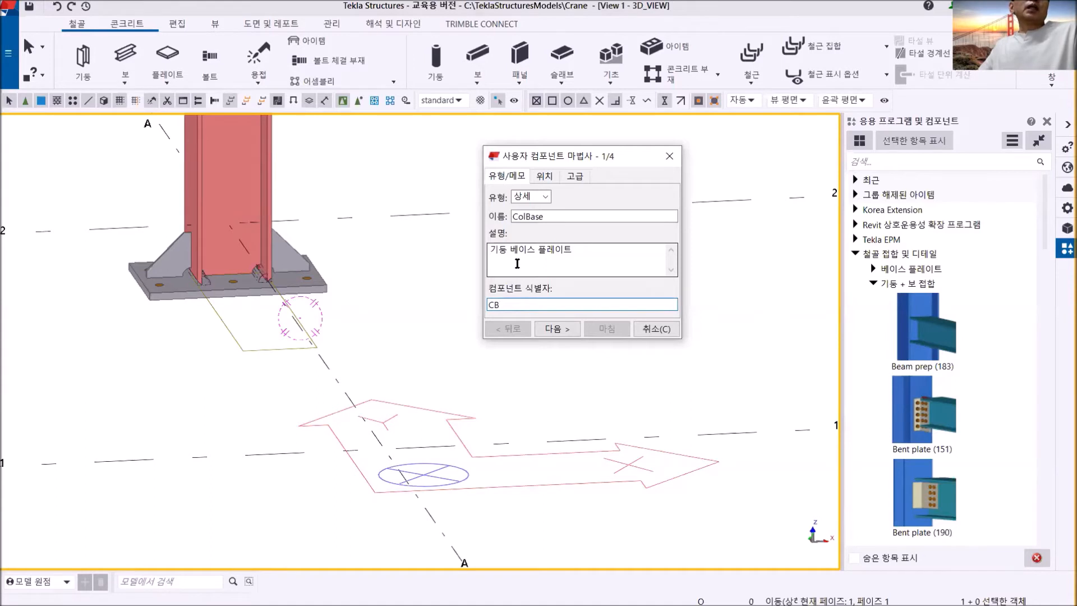
pyautogui.click(558, 328)
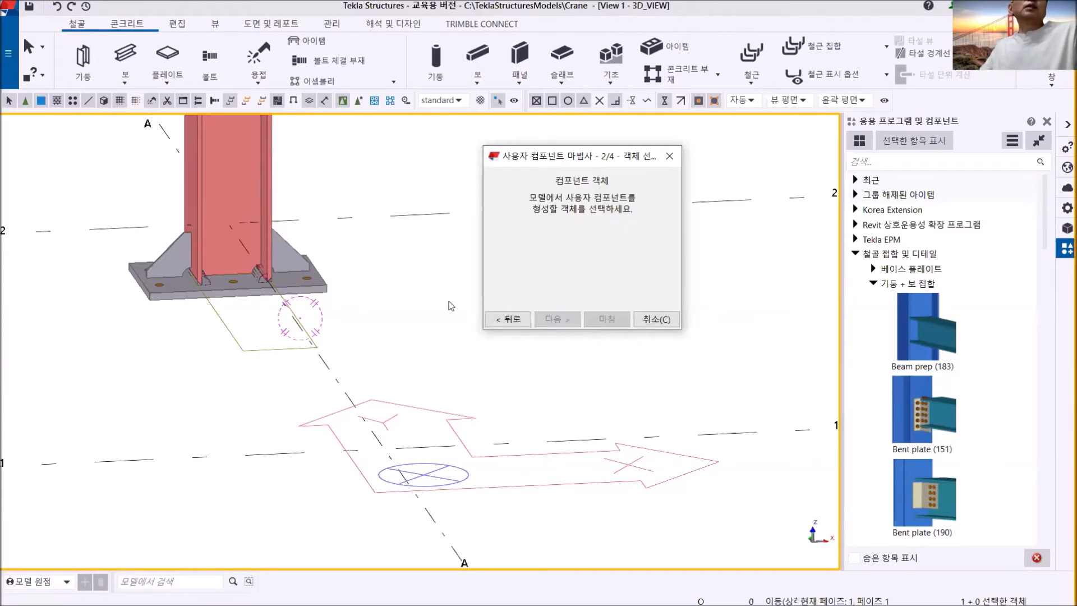
# - Choose the base plate, rib plates, cuts and fittings at the column's foot as the component's objects, leaving out the column itself
pyautogui.moveTo(363, 301); pyautogui.dragTo(393, 307, button='middle')
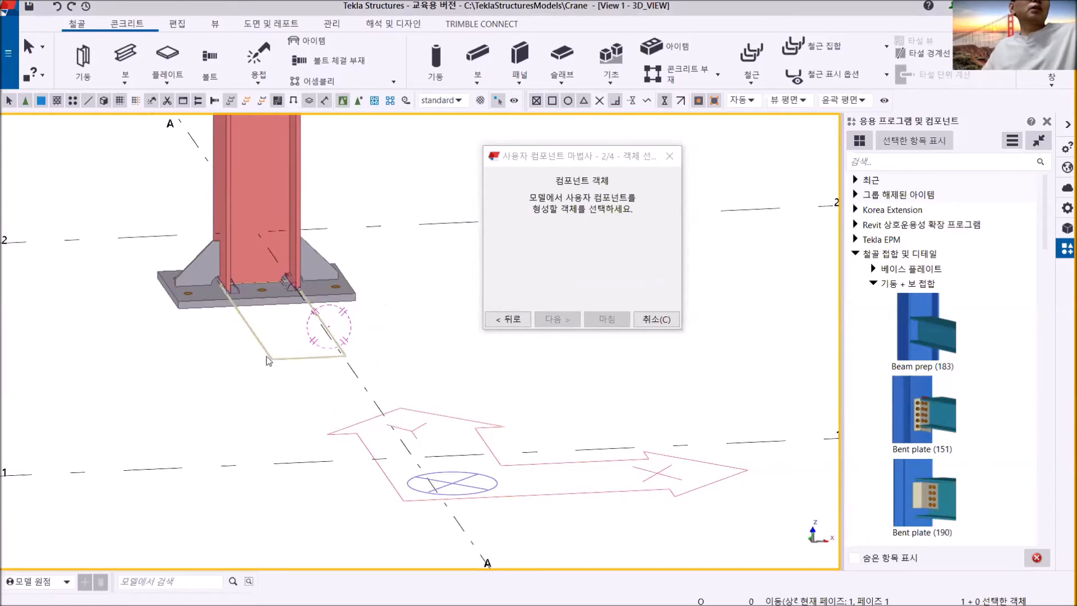
pyautogui.scroll(-2, 215, 308)
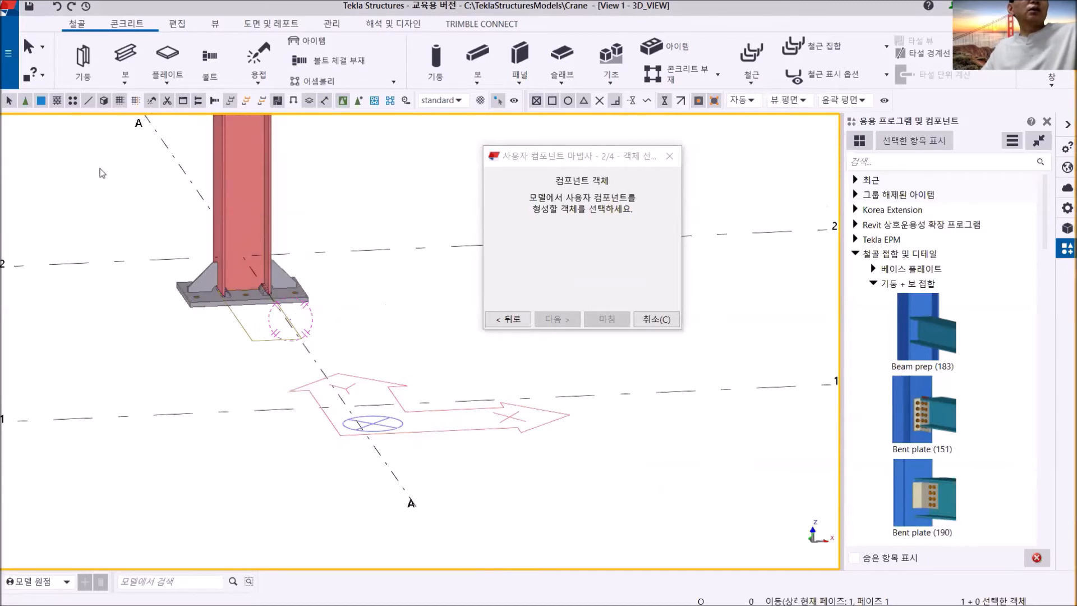
pyautogui.moveTo(103, 227); pyautogui.dragTo(424, 443)
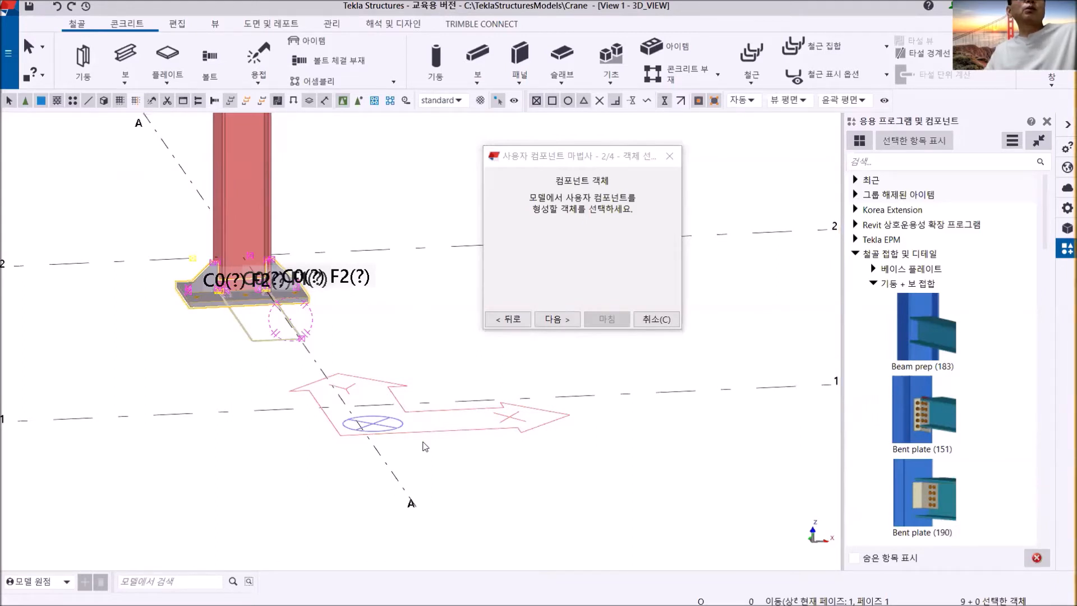
pyautogui.click(555, 321)
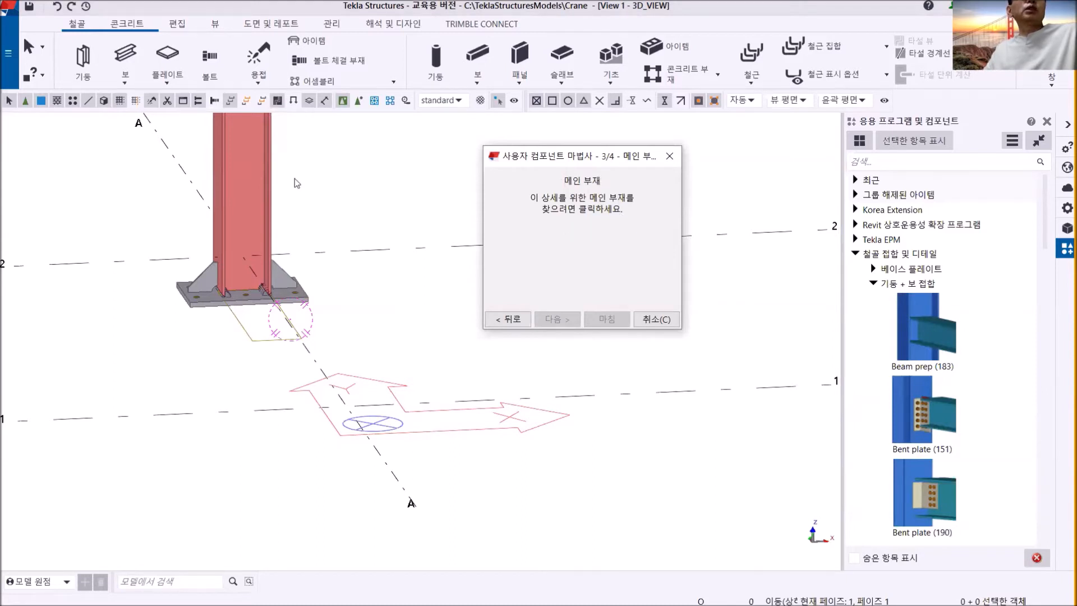
# - Use the column as the detail's main part and complete the component with its placement based on the main part (메인 부재)
pyautogui.click(265, 151)
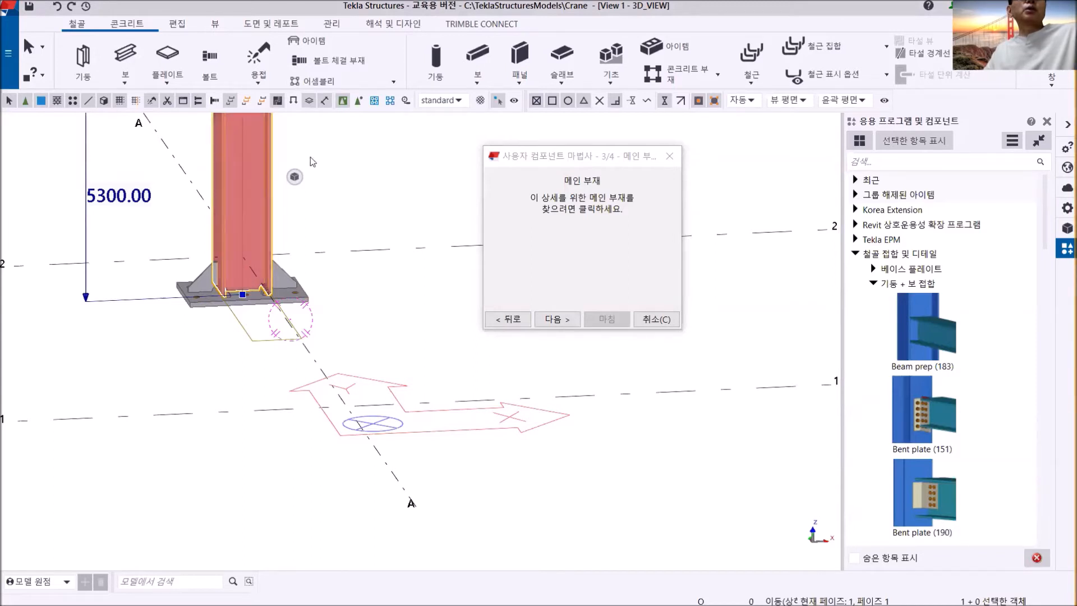
pyautogui.click(553, 320)
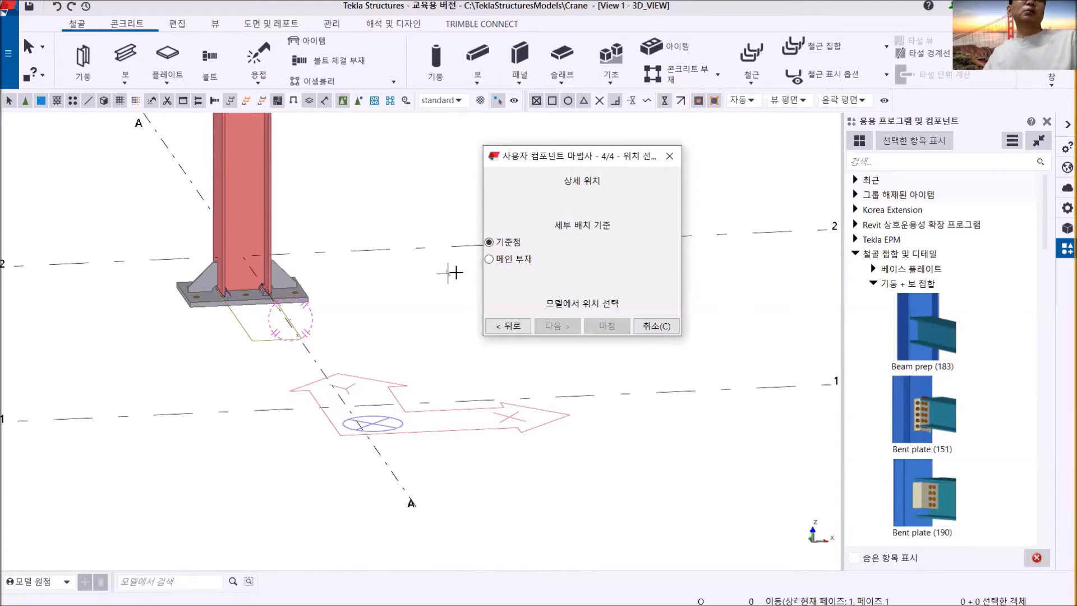
pyautogui.click(513, 261)
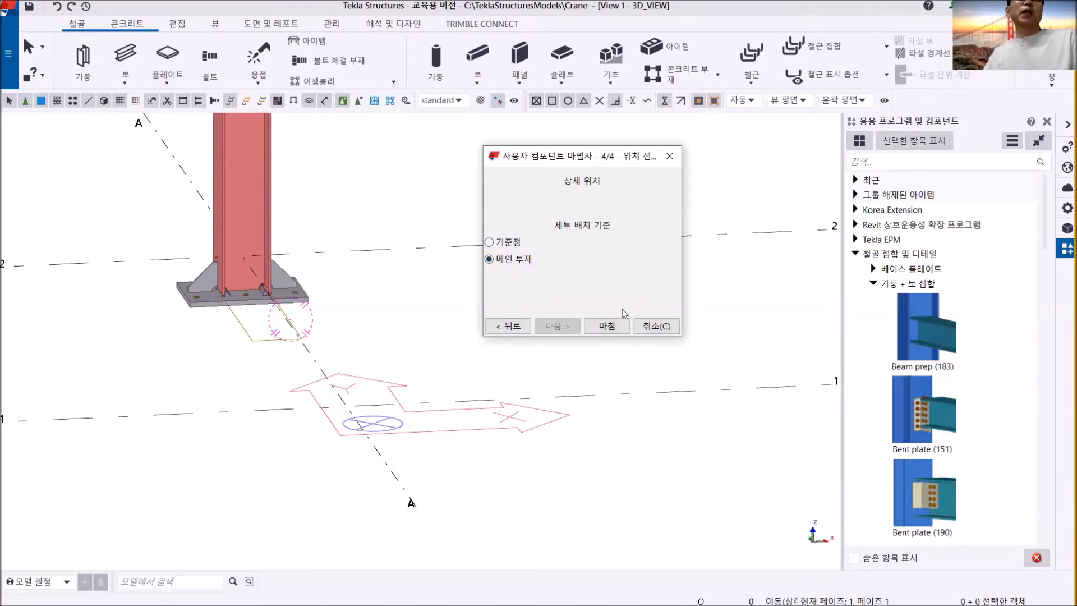
pyautogui.click(608, 328)
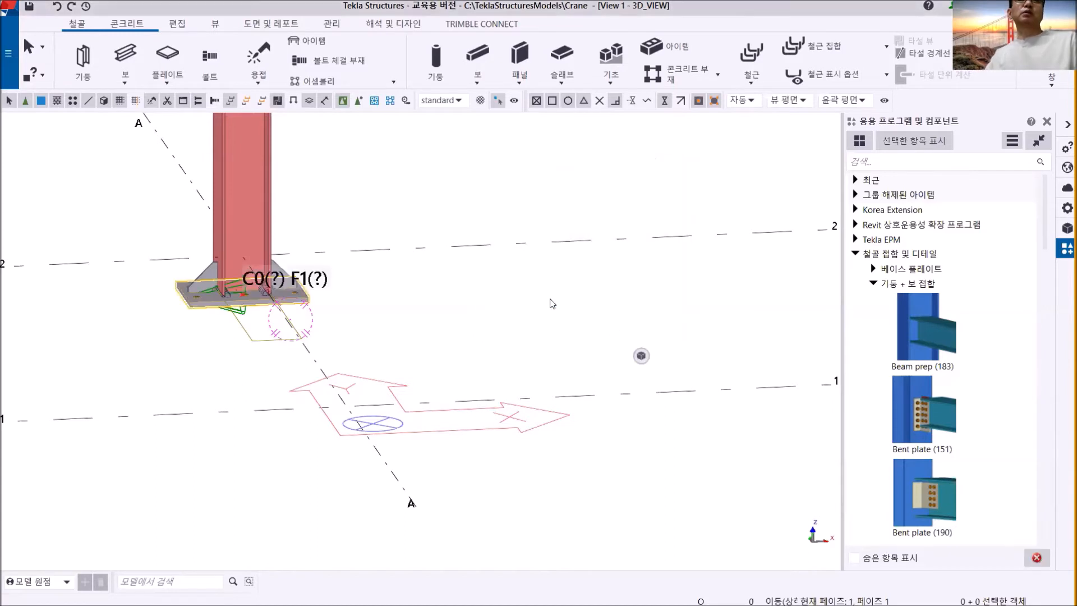
pyautogui.scroll(5, 292, 323)
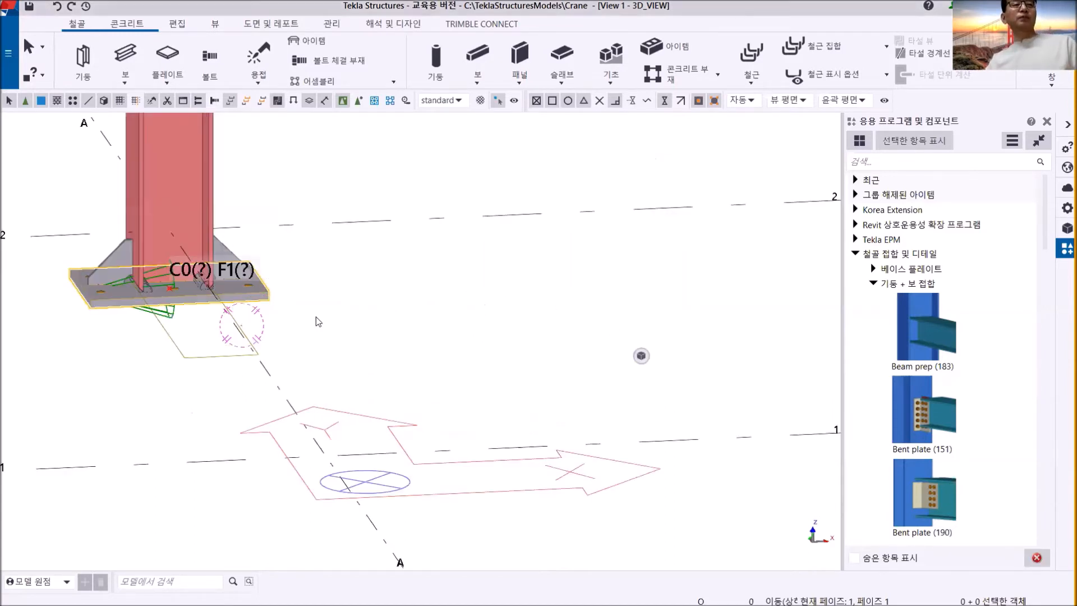
# - Examine the base plate, rib plates, cuts and fittings at the foot of the grid A/2 column
pyautogui.moveTo(209, 332); pyautogui.dragTo(532, 365, button='middle')
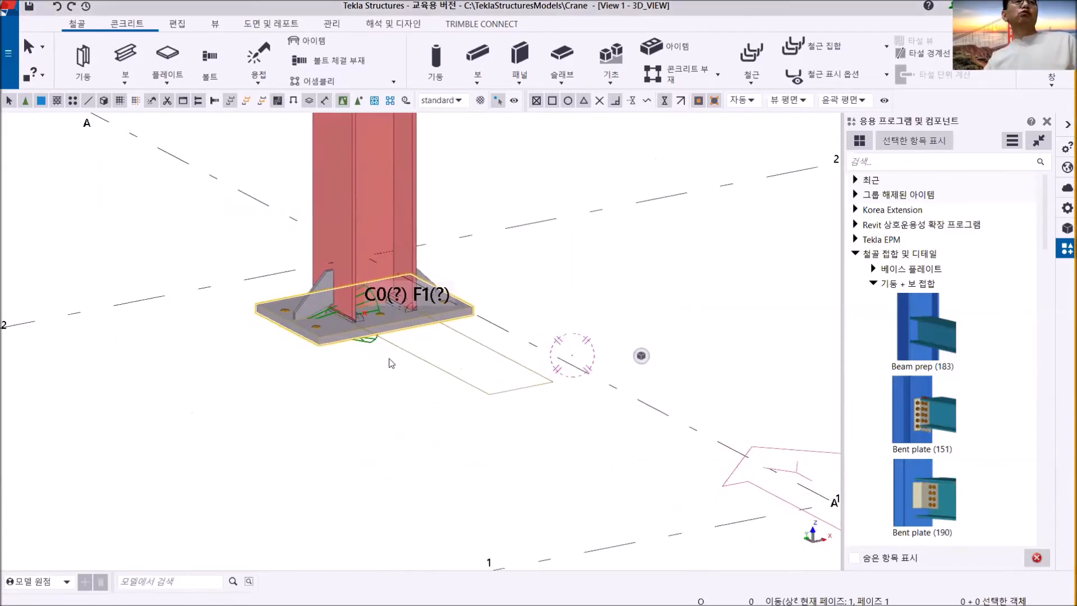
pyautogui.scroll(3, 391, 361)
pyautogui.scroll(1, 399, 359)
pyautogui.moveTo(399, 359); pyautogui.dragTo(421, 444, button='middle')
pyautogui.scroll(-4, 406, 392)
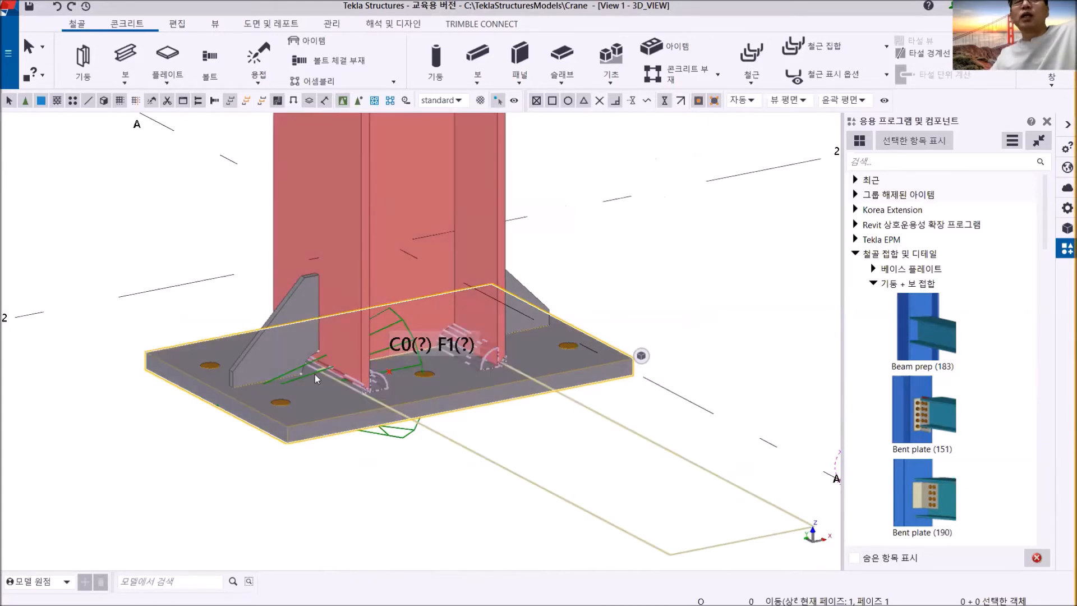
pyautogui.scroll(-4, 315, 375)
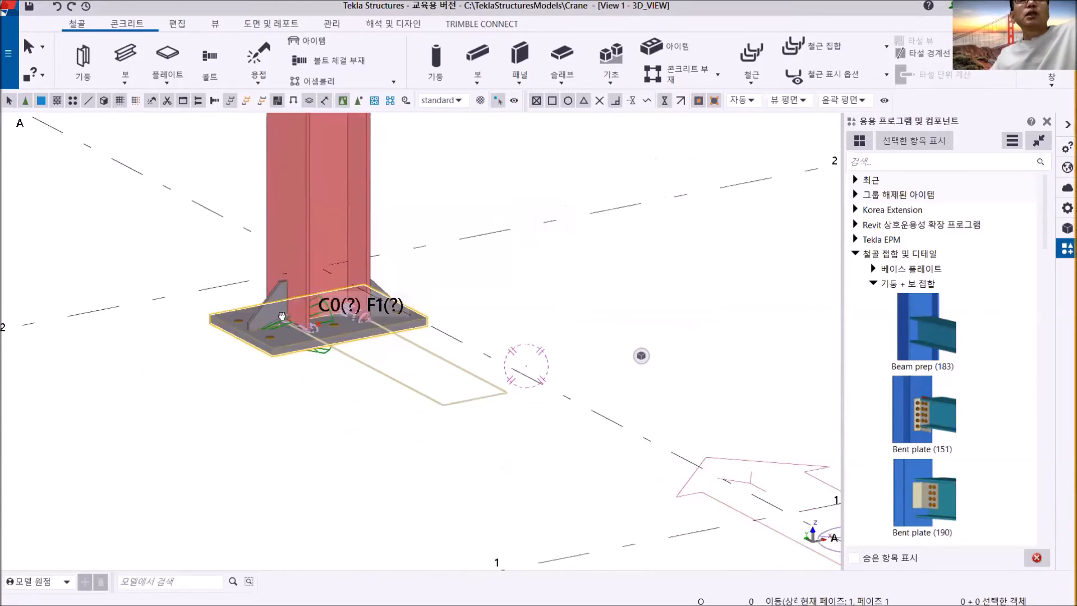
pyautogui.scroll(4, 275, 372)
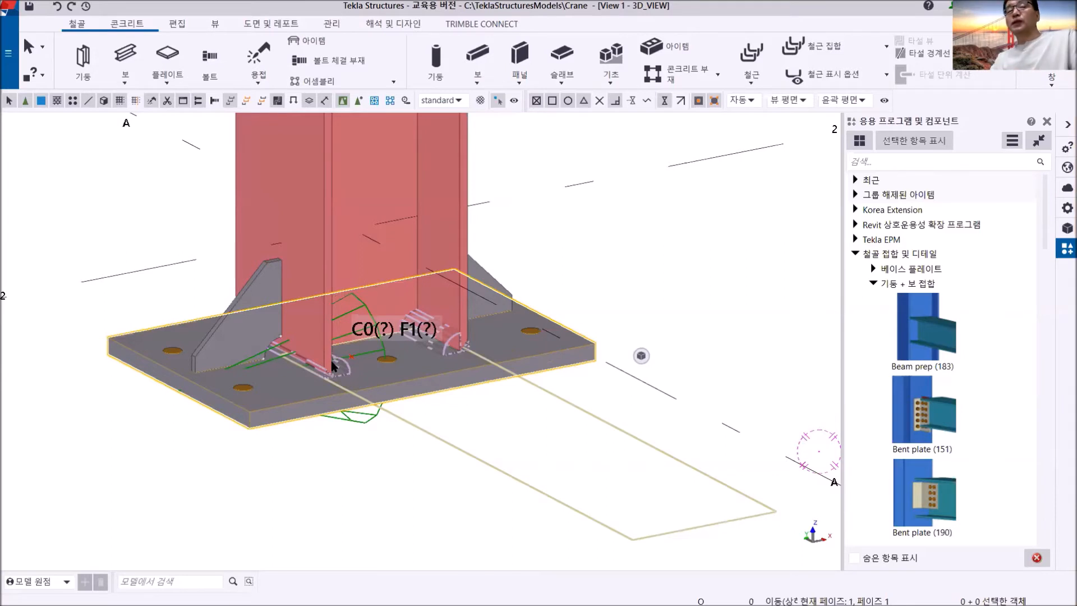
pyautogui.scroll(-8, 332, 365)
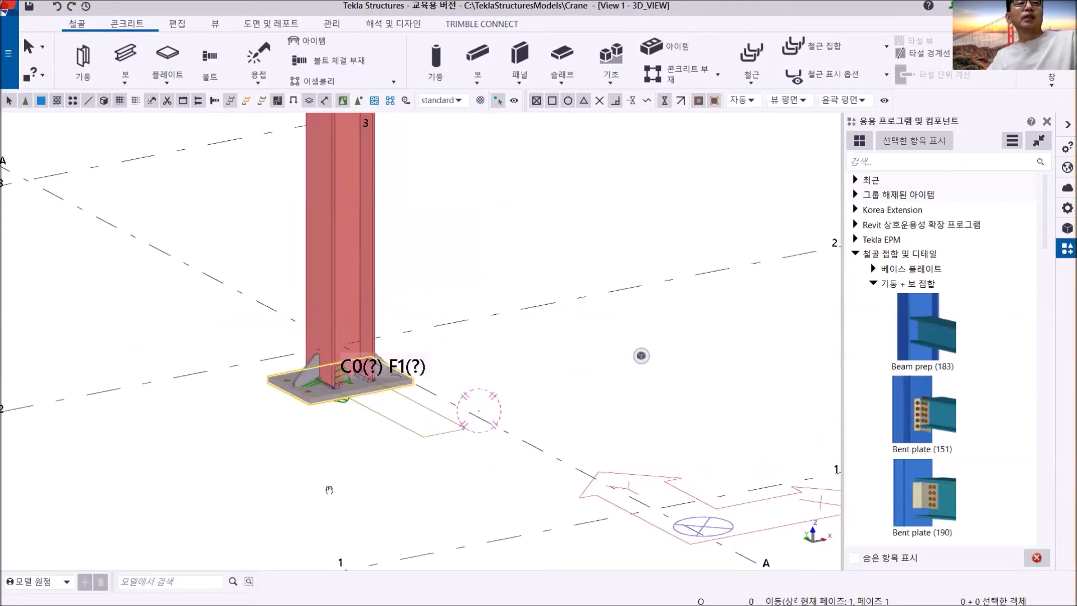
# - Check the profile in the properties of the grid A/2 column
pyautogui.scroll(3, 317, 335)
pyautogui.doubleClick(317, 284)
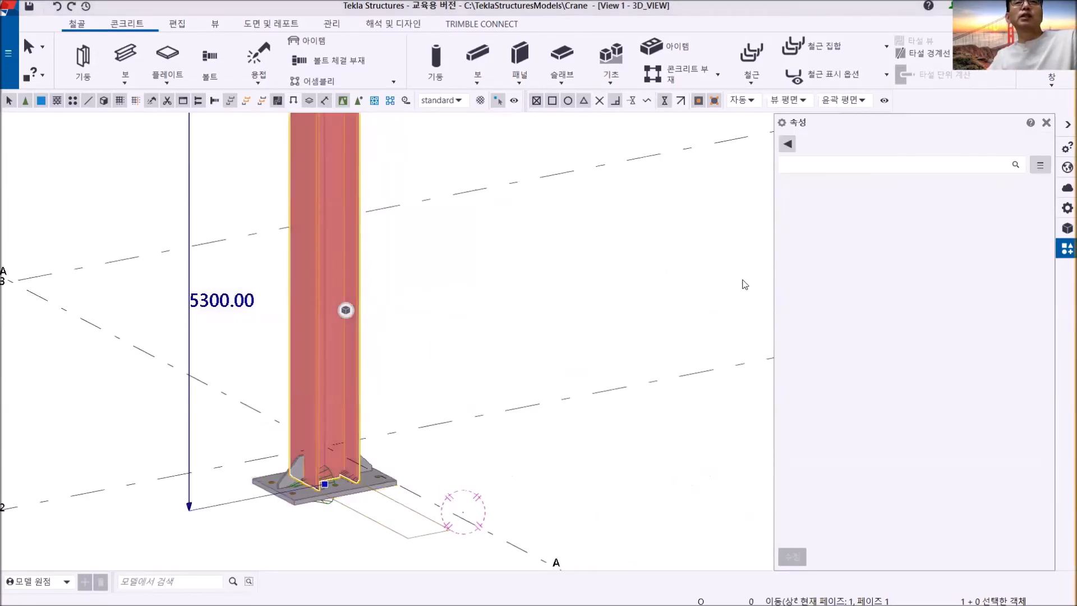
pyautogui.click(932, 221)
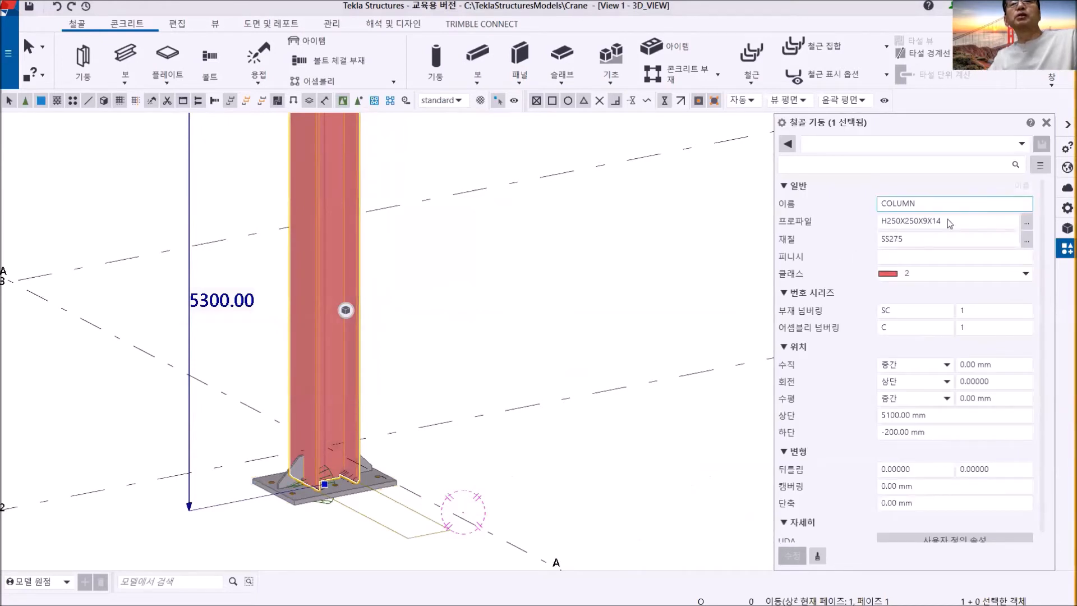
pyautogui.click(550, 300)
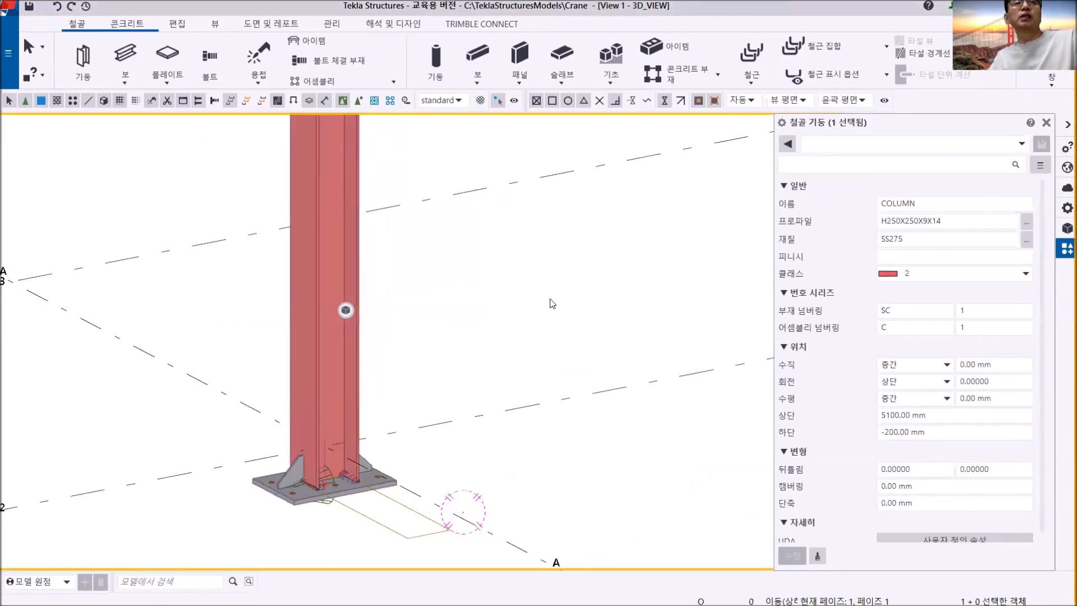
# - Compare the profiles of the columns at grids B/3 and B/1 with the A/2 column that carries the base
pyautogui.scroll(-5, 553, 302)
pyautogui.moveTo(563, 303); pyautogui.dragTo(352, 473, button='middle')
pyautogui.scroll(8, 383, 279)
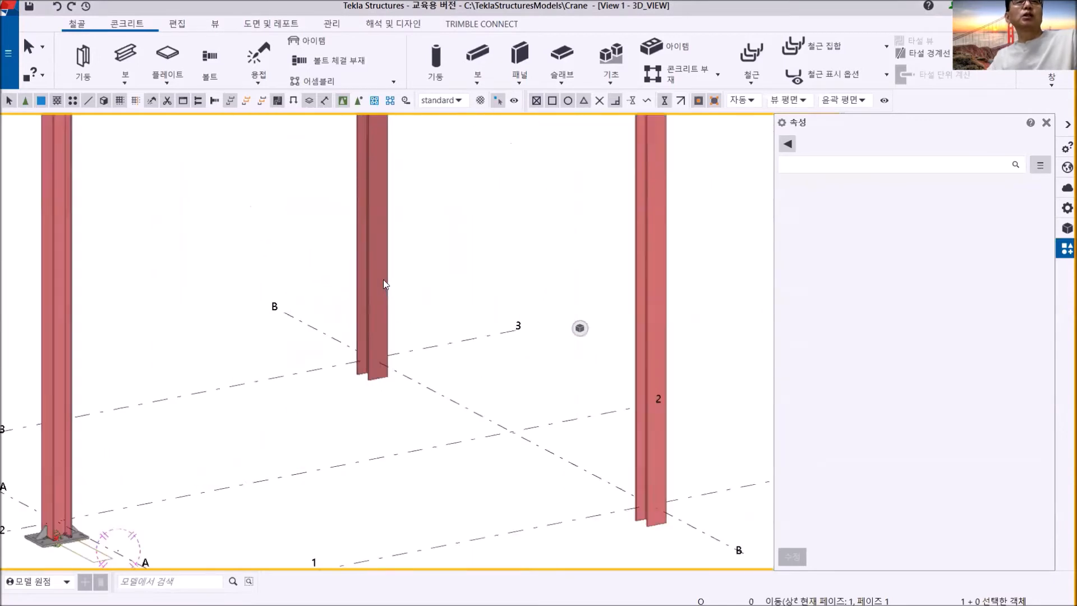
pyautogui.click(374, 251)
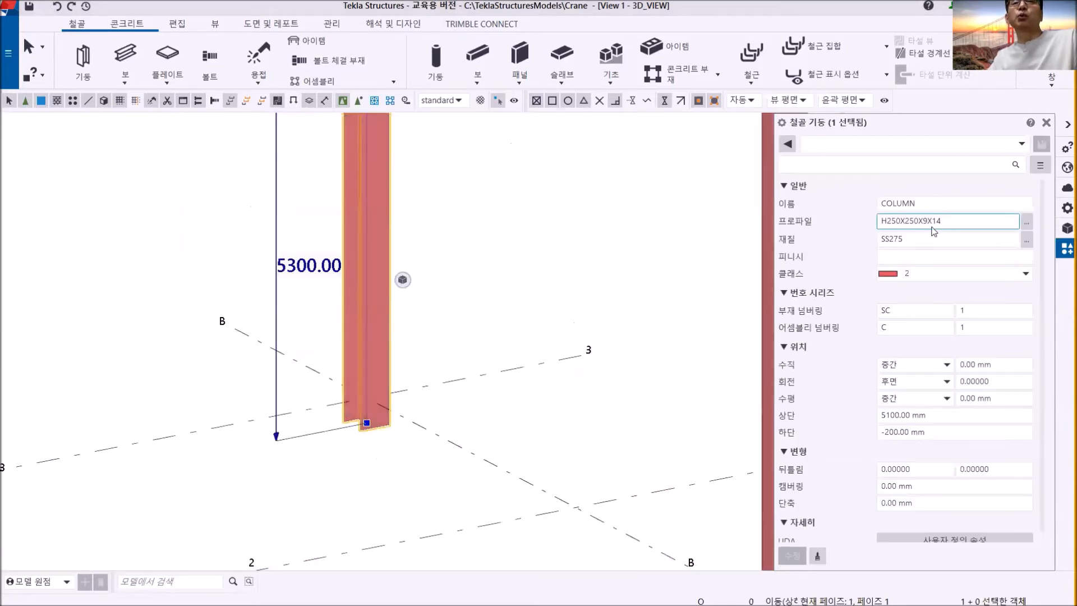
pyautogui.scroll(-3, 410, 357)
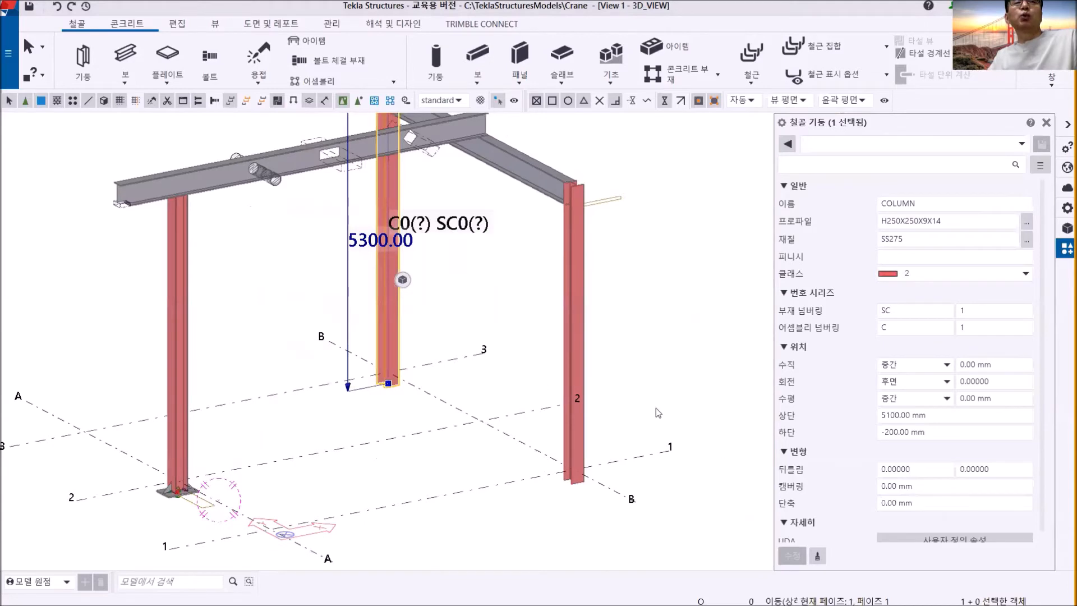
pyautogui.click(581, 355)
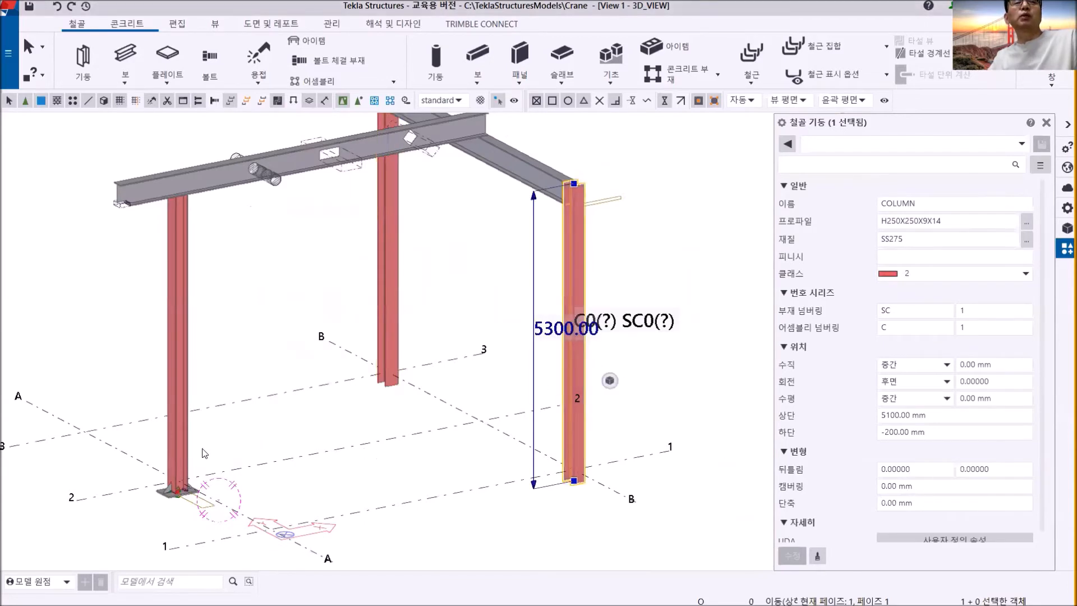
pyautogui.moveTo(185, 499); pyautogui.dragTo(287, 415, button='middle')
pyautogui.scroll(5, 285, 415)
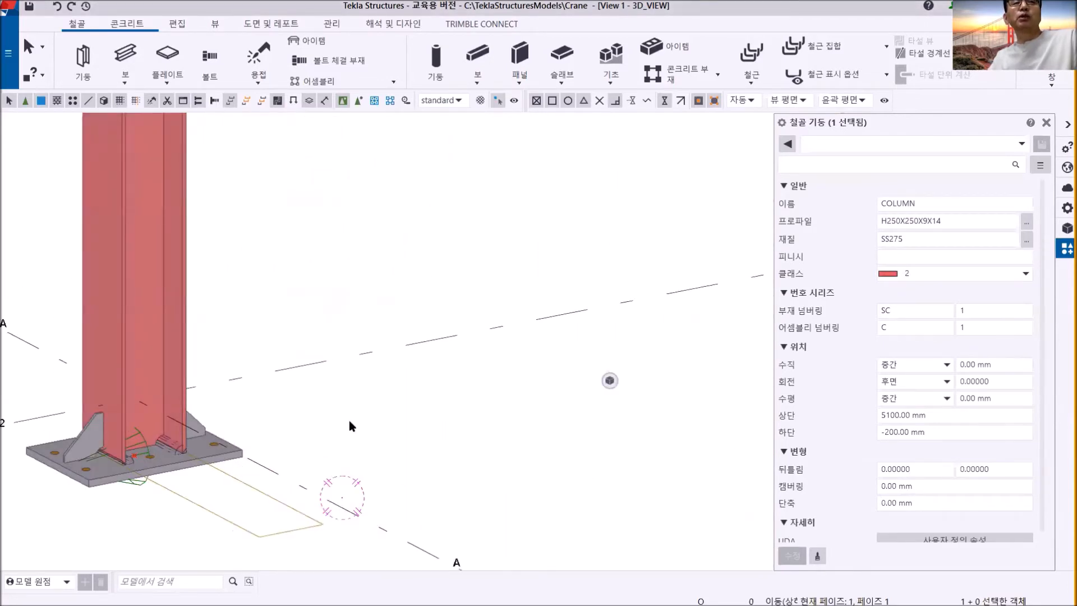
# - Clear the column selection and search the applications and components catalogue for colbas
pyautogui.scroll(-4, 348, 420)
pyautogui.moveTo(547, 393); pyautogui.dragTo(252, 434, button='middle')
pyautogui.click(672, 342)
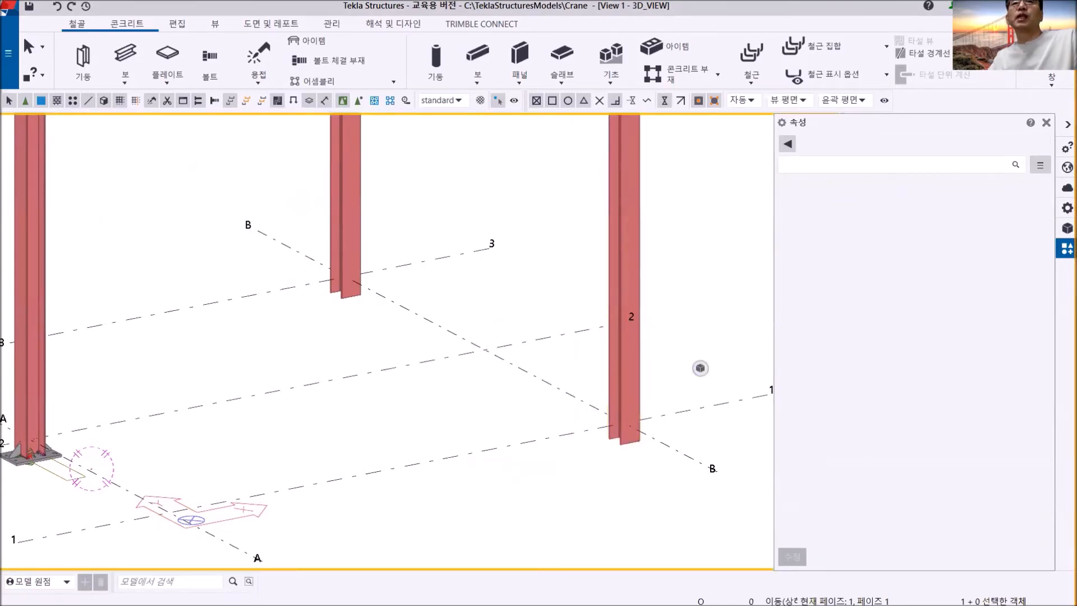
pyautogui.click(1046, 126)
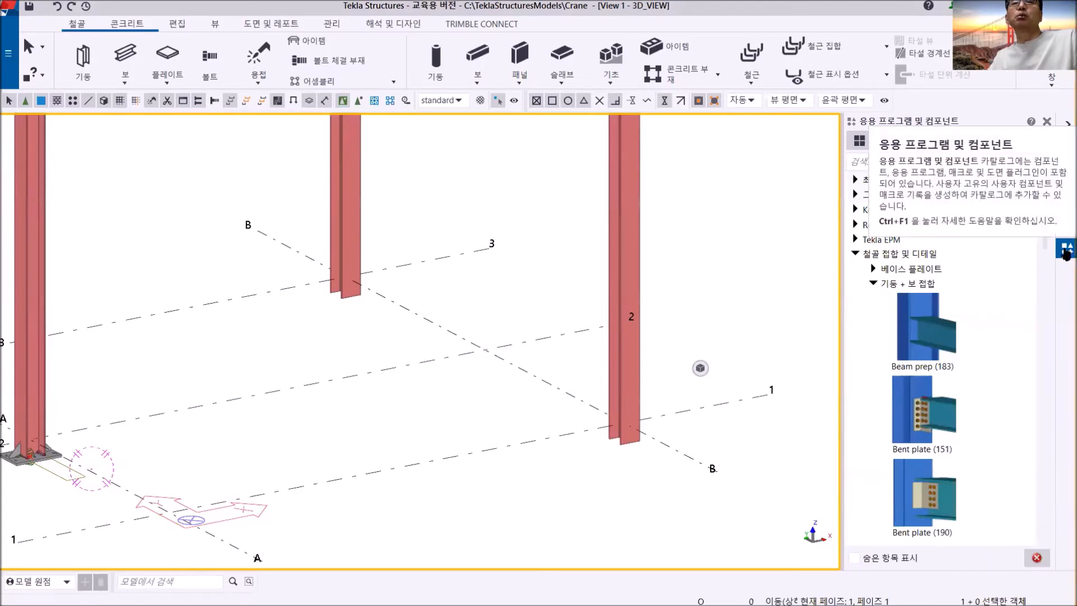
pyautogui.click(920, 161)
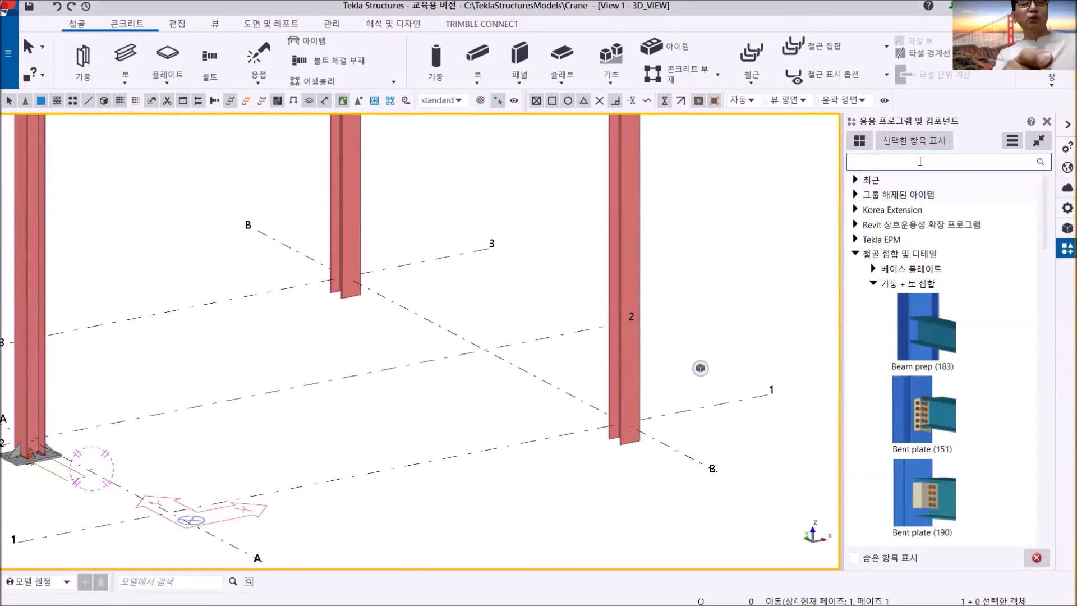
pyautogui.write('colbas')
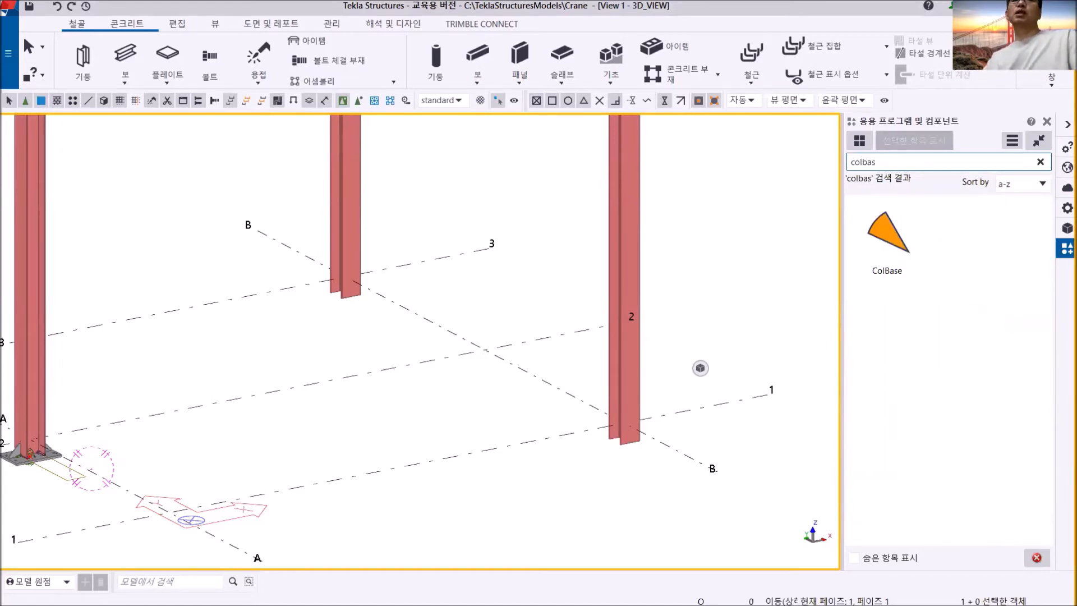
# - Apply the ColBase detail to the columns at grids B/1 and B/3 and end the command
pyautogui.click(885, 226)
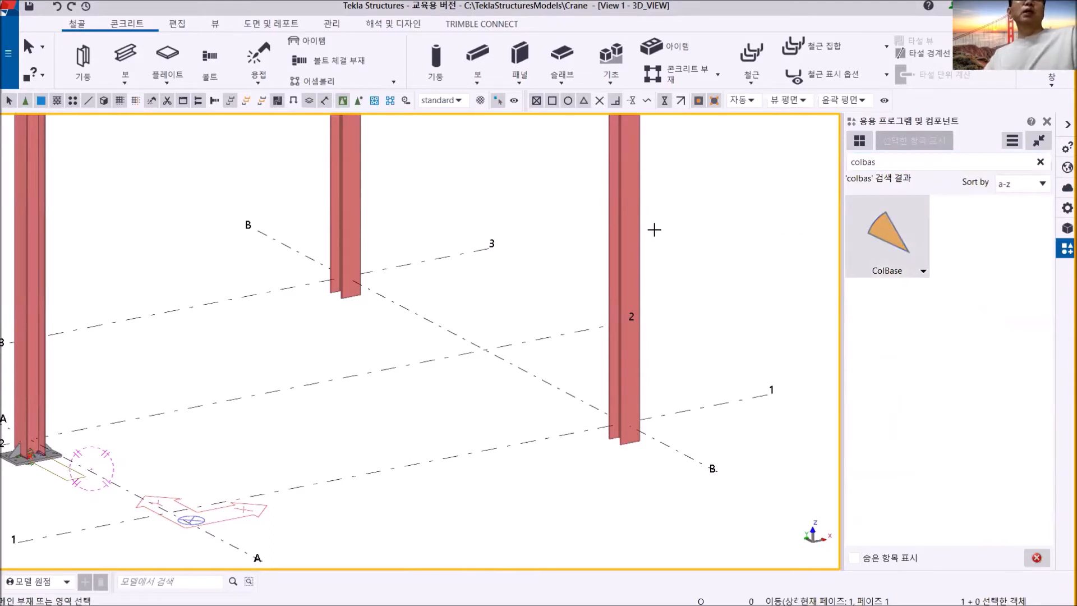
pyautogui.click(628, 247)
pyautogui.click(354, 185)
pyautogui.scroll(5, 343, 290)
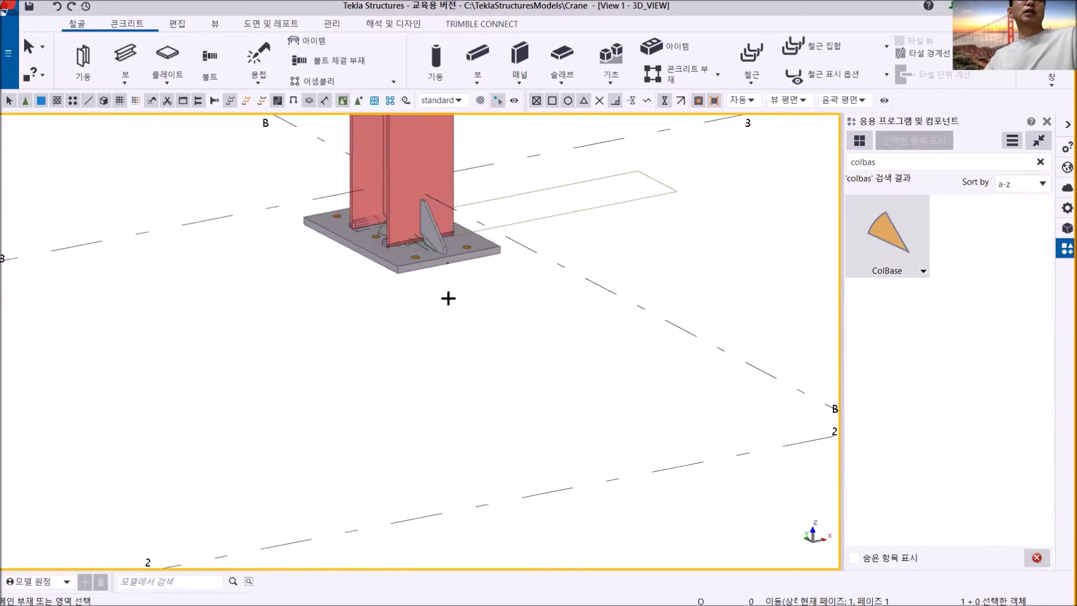
pyautogui.scroll(2, 439, 257)
pyautogui.rightClick(243, 303)
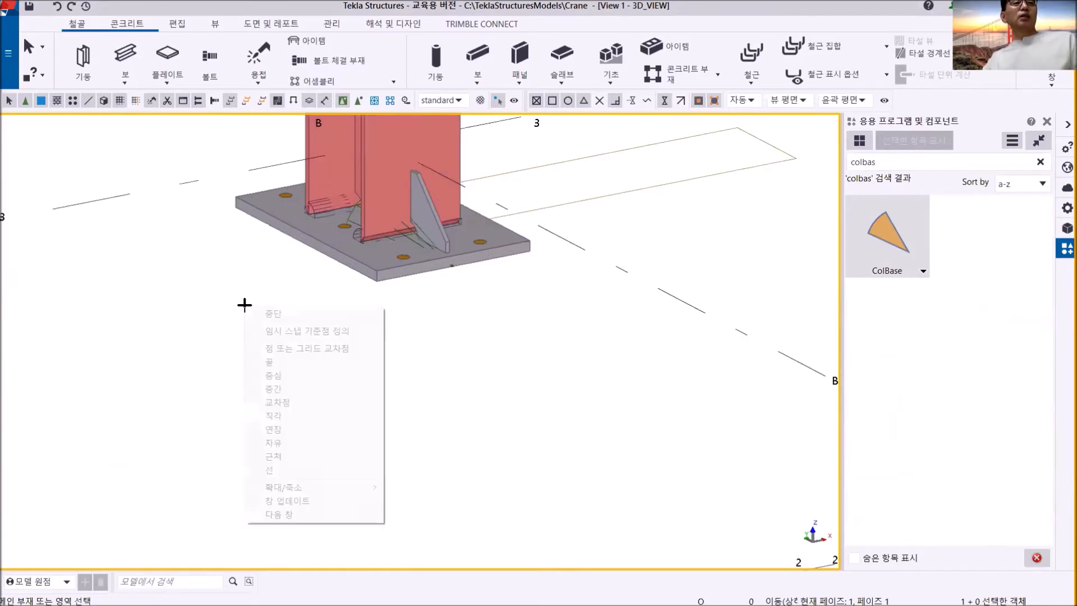
pyautogui.click(273, 305)
# - Examine the base plate, ribs and rounded flange cuts of the detail at the grid B/3 column's foot
pyautogui.scroll(4, 272, 301)
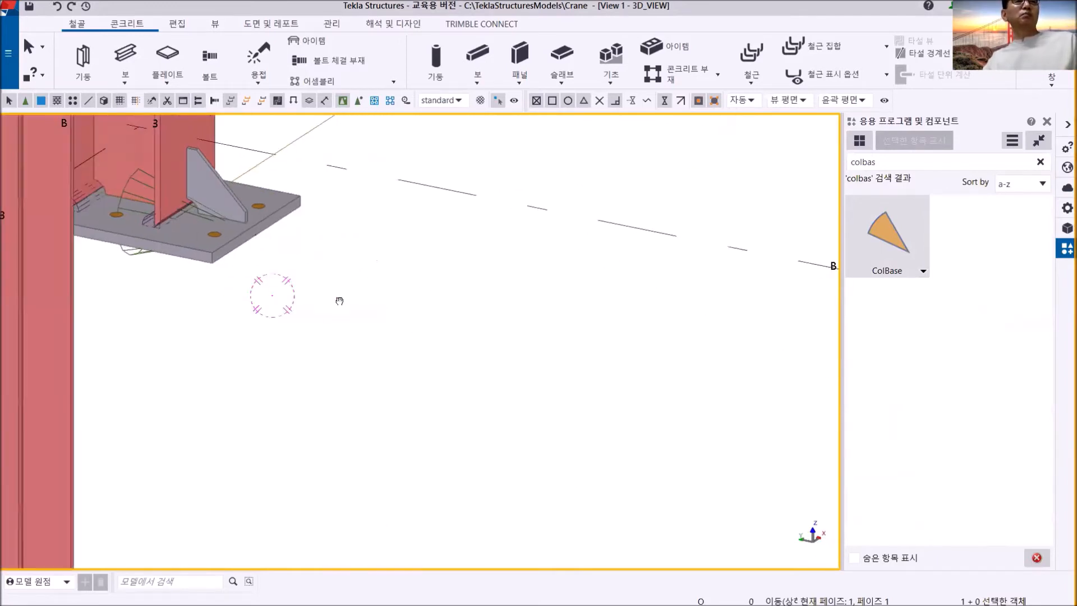
pyautogui.moveTo(247, 288); pyautogui.dragTo(557, 399, button='middle')
pyautogui.keyDown('ctrl'); pyautogui.moveTo(422, 364); pyautogui.dragTo(525, 353, button='middle'); pyautogui.keyUp('ctrl')
pyautogui.scroll(3, 225, 396)
pyautogui.keyDown('ctrl'); pyautogui.moveTo(225, 396); pyautogui.dragTo(151, 374, button='middle'); pyautogui.keyUp('ctrl')
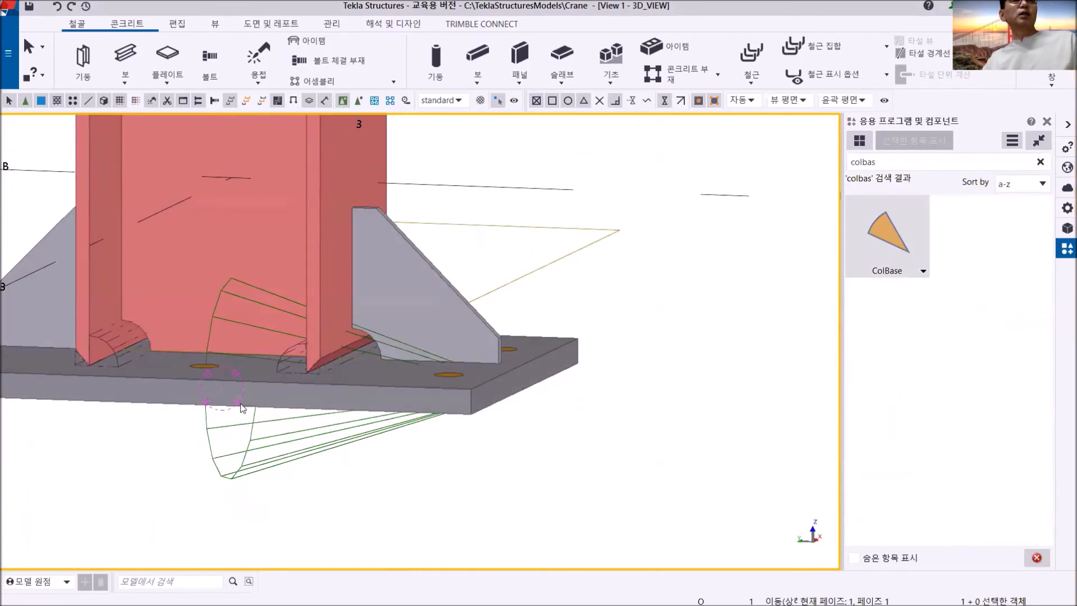
pyautogui.scroll(2, 148, 367)
pyautogui.moveTo(176, 366); pyautogui.dragTo(359, 342, button='middle')
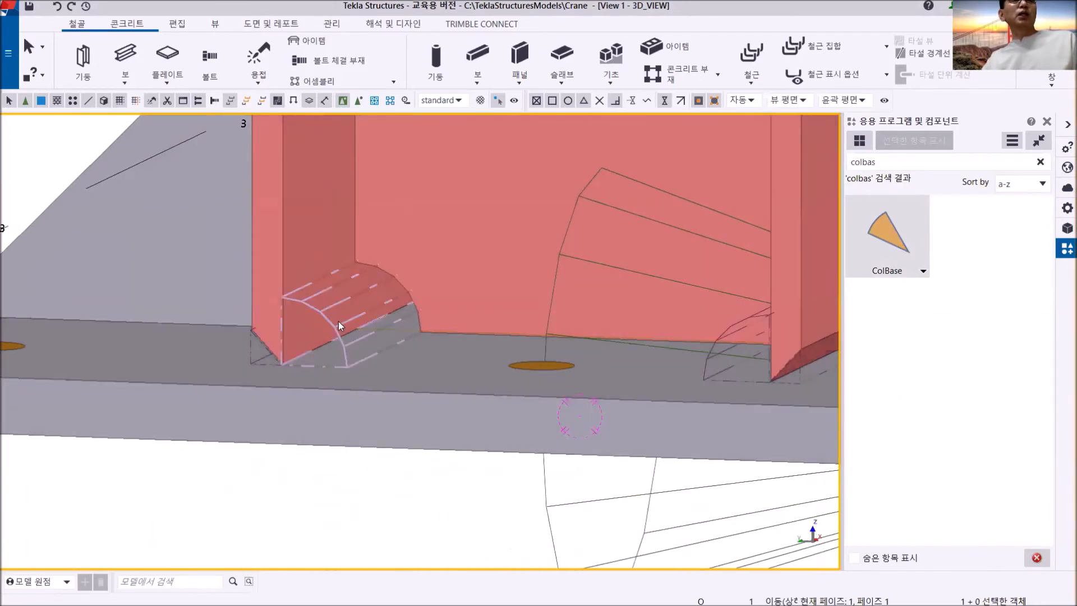
pyautogui.click(339, 323)
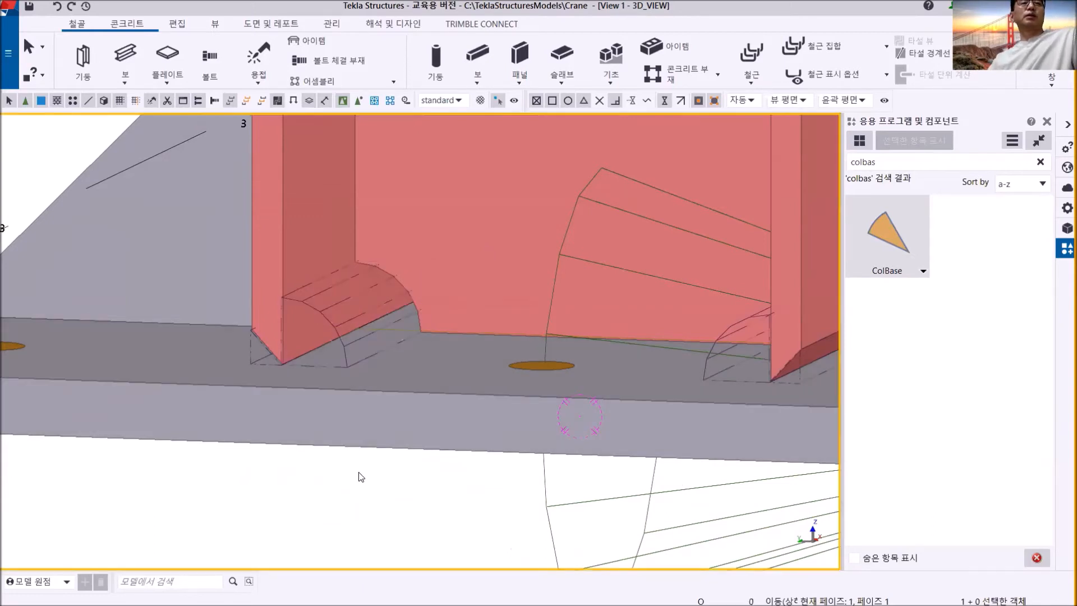
# - Review the whole crane frame and compare the bases of its three columns
pyautogui.scroll(-5, 392, 469)
pyautogui.scroll(-2, 409, 461)
pyautogui.moveTo(424, 446); pyautogui.dragTo(436, 419, button='middle')
pyautogui.scroll(-3, 398, 430)
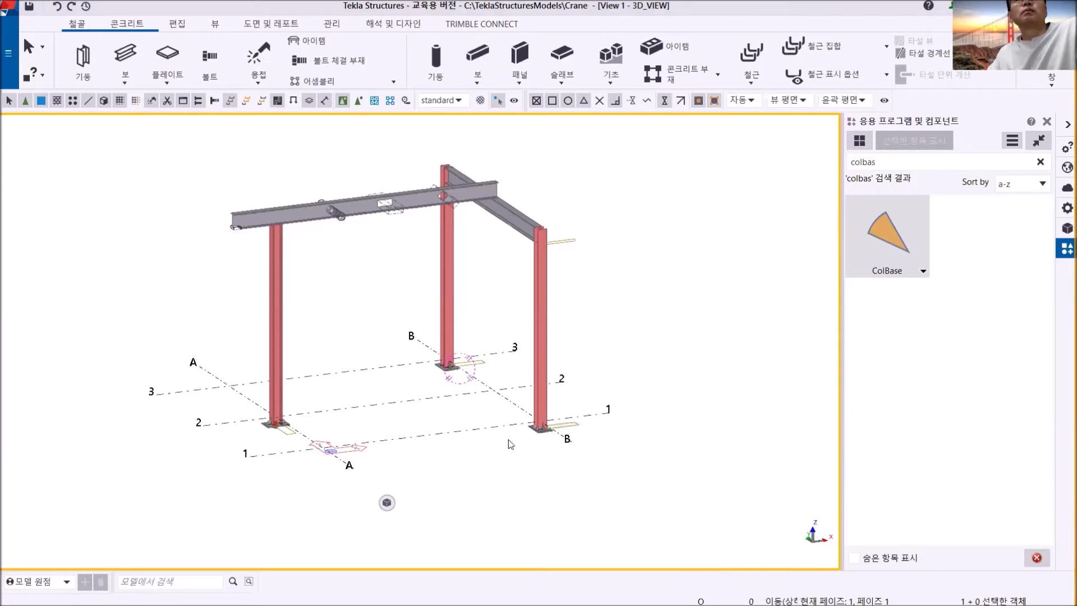
pyautogui.scroll(5, 490, 445)
pyautogui.moveTo(468, 416); pyautogui.dragTo(493, 416, button='middle')
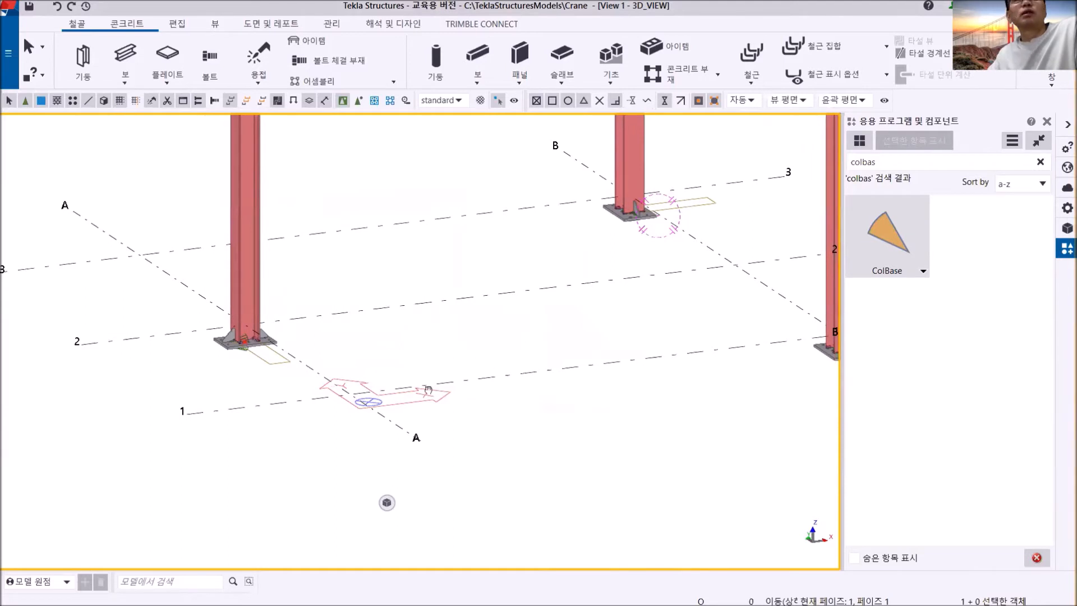
pyautogui.scroll(-6, 486, 361)
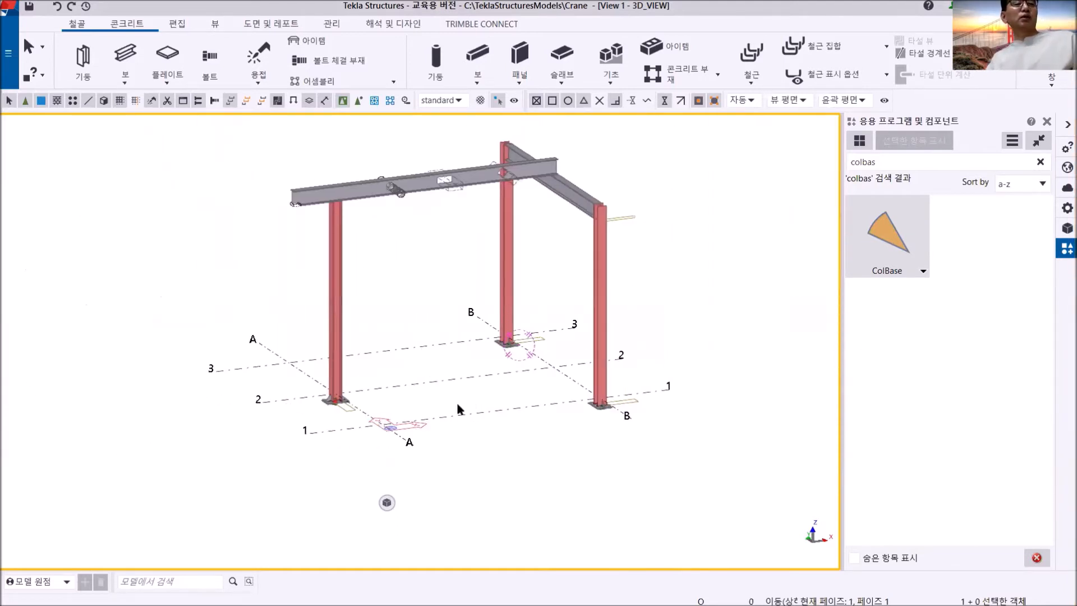
pyautogui.moveTo(433, 405); pyautogui.dragTo(377, 390, button='middle')
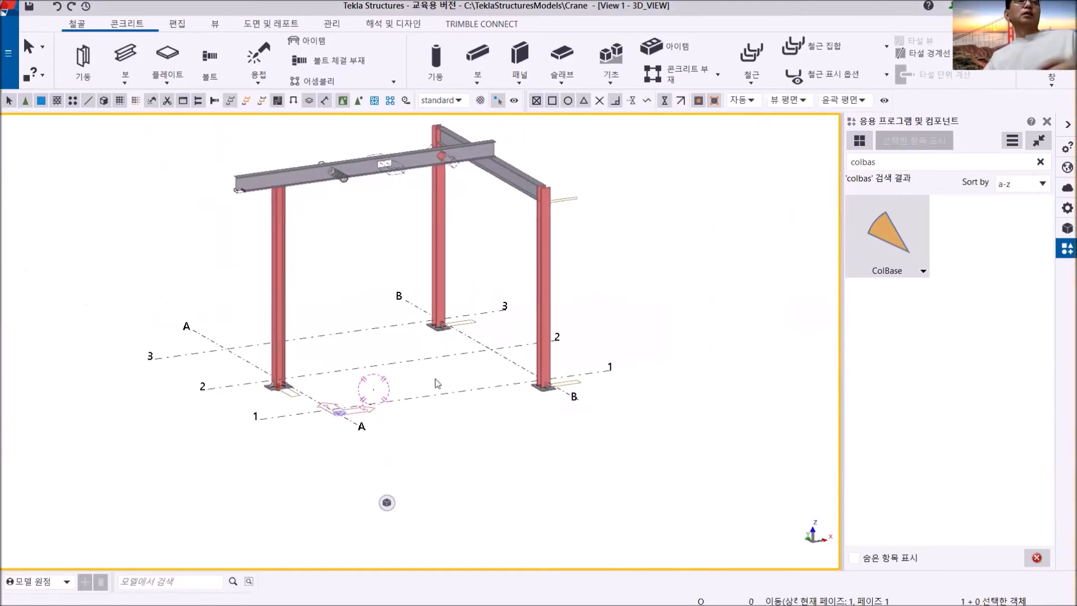
# - Create a steel column at the grid A/1 intersection and end the command
pyautogui.click(83, 60)
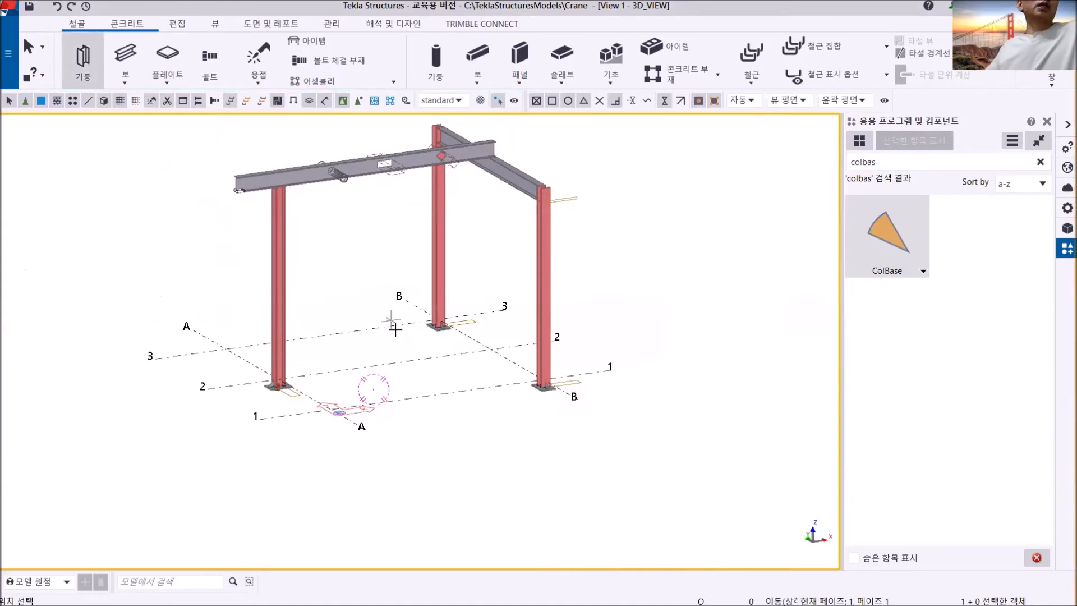
pyautogui.scroll(3, 330, 407)
pyautogui.click(331, 413)
pyautogui.rightClick(386, 258)
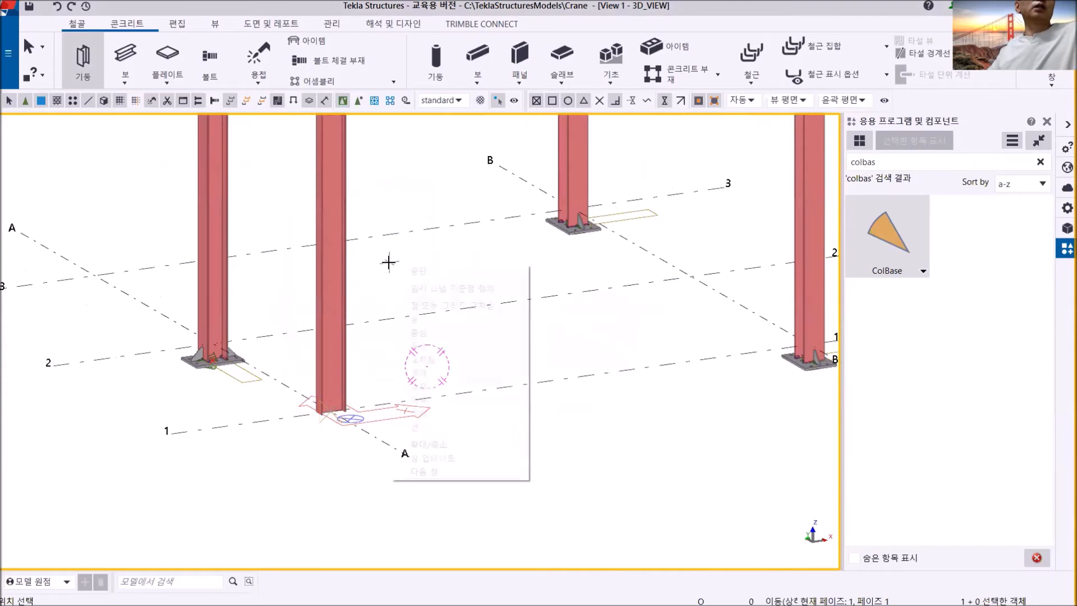
pyautogui.click(409, 271)
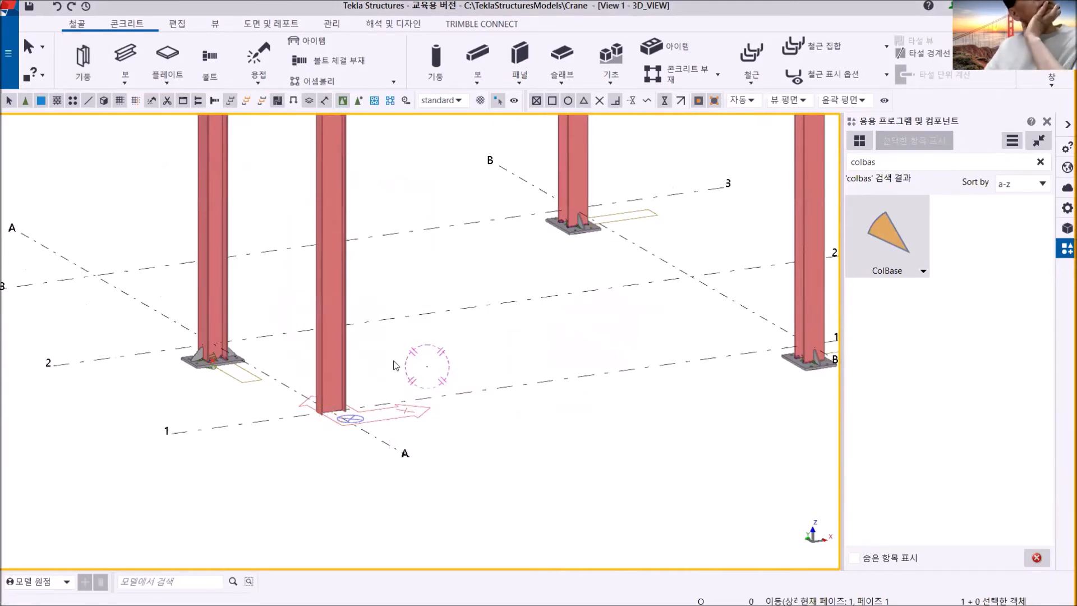
# - Display the parts in wireframe for working at the foot of the grid A/1 column
pyautogui.scroll(5, 335, 364)
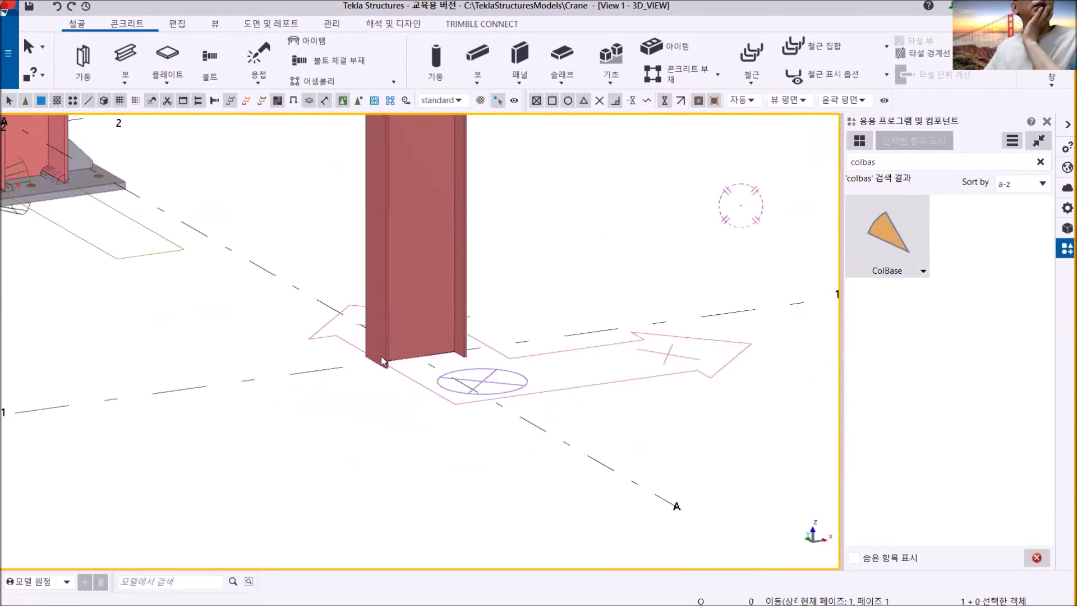
pyautogui.scroll(3, 382, 359)
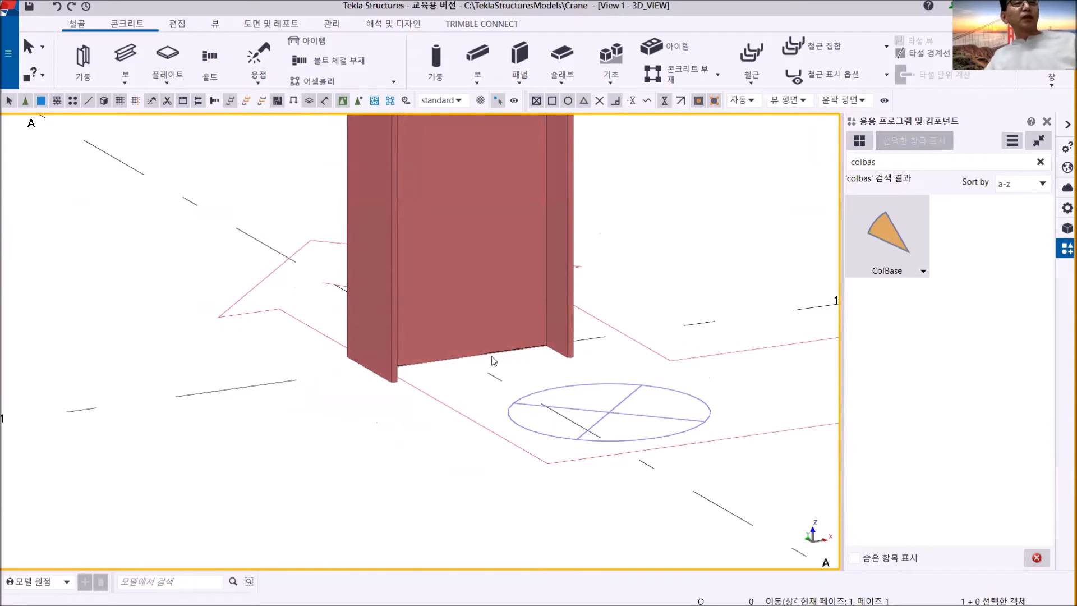
pyautogui.scroll(1, 492, 359)
pyautogui.hotkey('ctrl', '1')
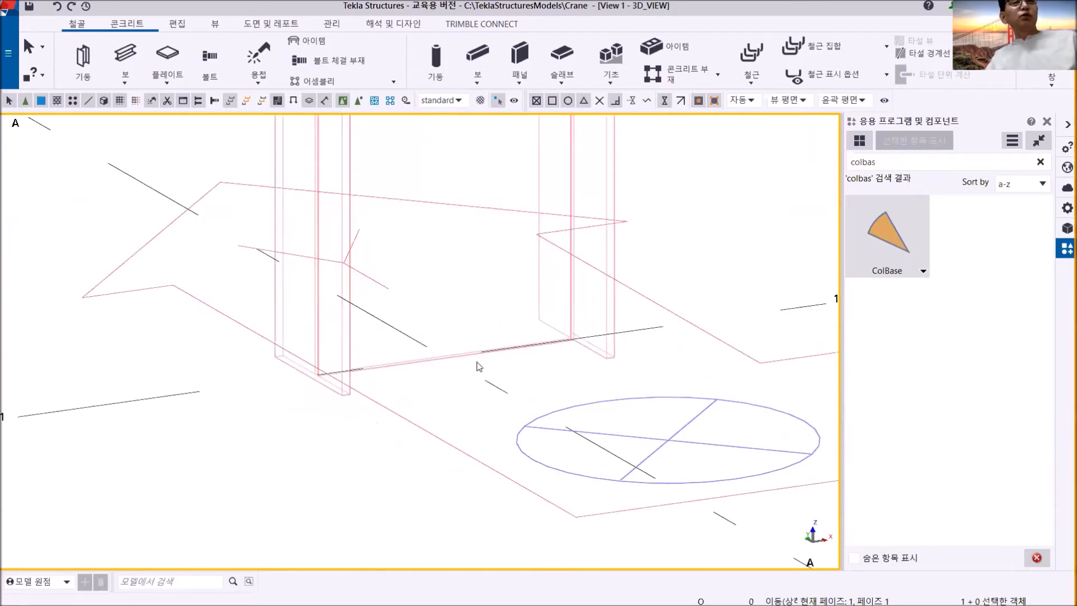
pyautogui.scroll(2, 363, 385)
pyautogui.scroll(-3, 336, 404)
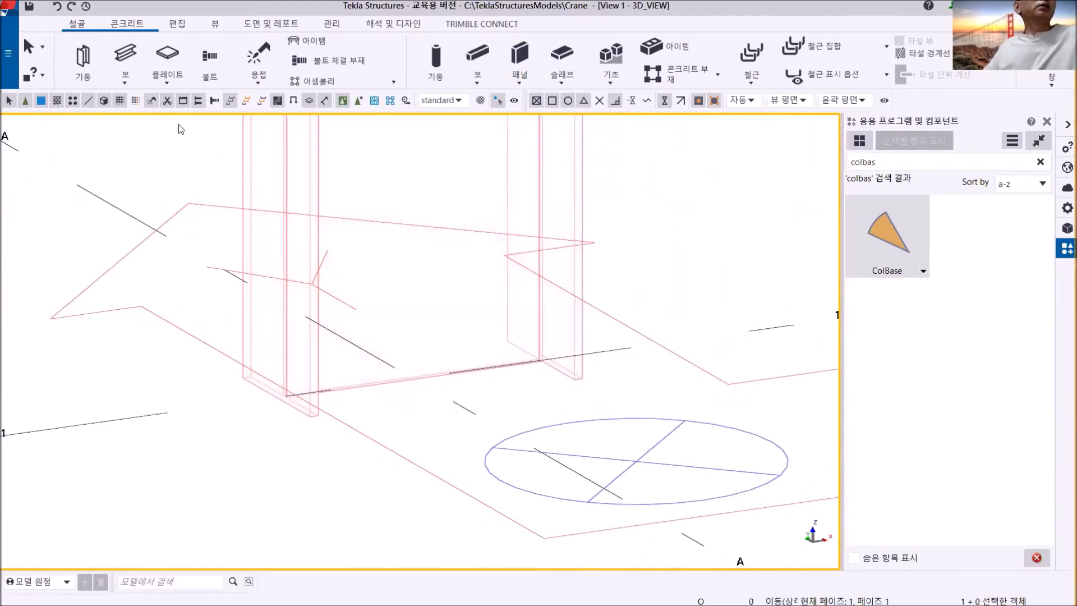
# - Create a rectangular plate at the foot of the grid A/1 column through the four outer corners of its section and end the command
pyautogui.click(166, 55)
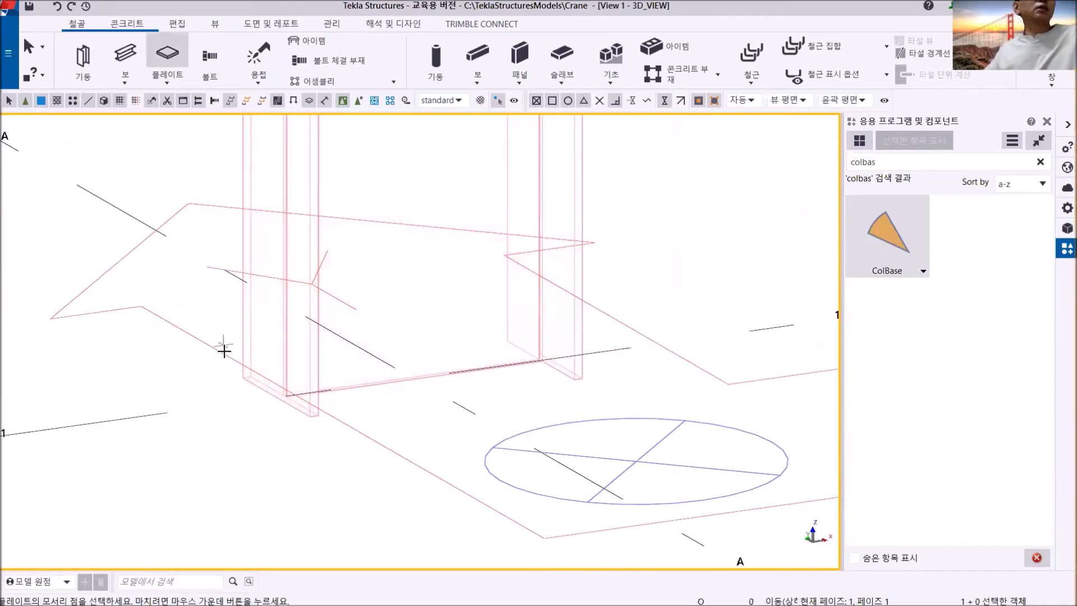
pyautogui.scroll(3, 234, 409)
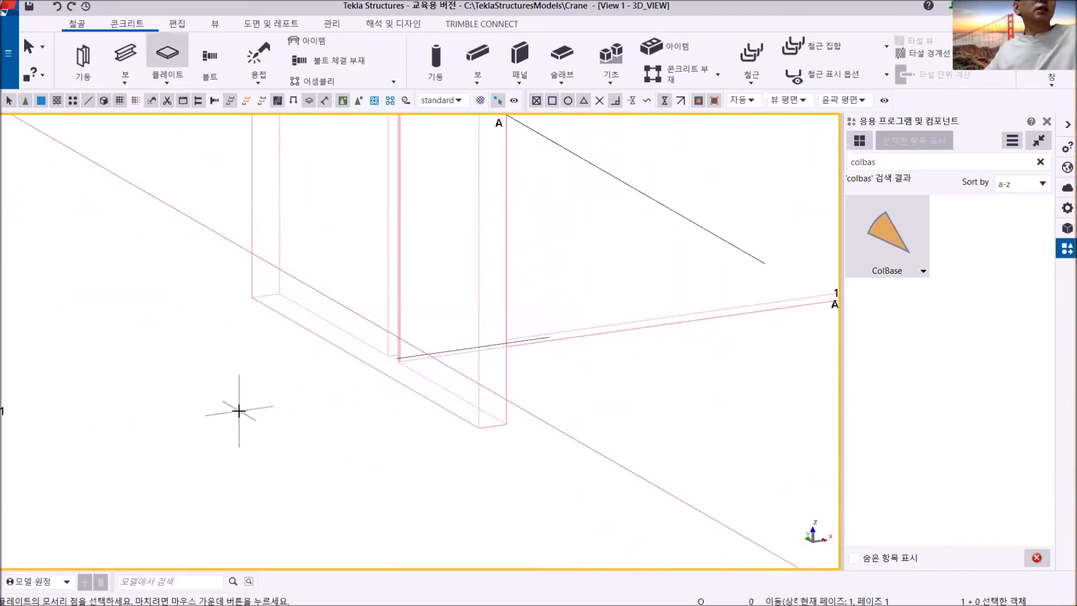
pyautogui.click(251, 296)
pyautogui.click(480, 428)
pyautogui.click(479, 428)
pyautogui.scroll(-2, 595, 419)
pyautogui.moveTo(649, 385); pyautogui.dragTo(318, 467, button='middle')
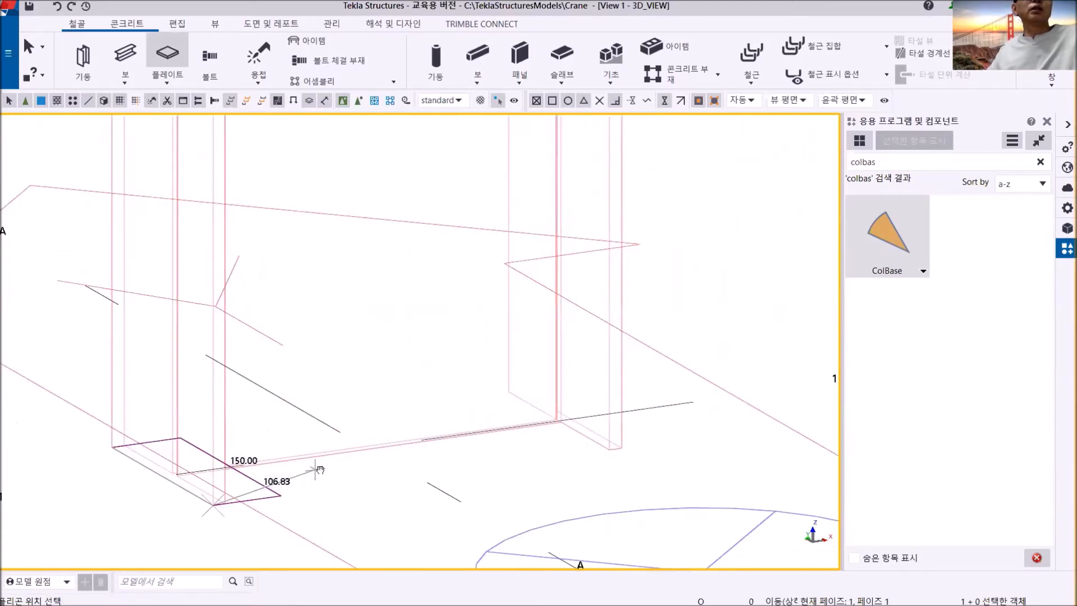
pyautogui.scroll(3, 609, 446)
pyautogui.click(647, 449)
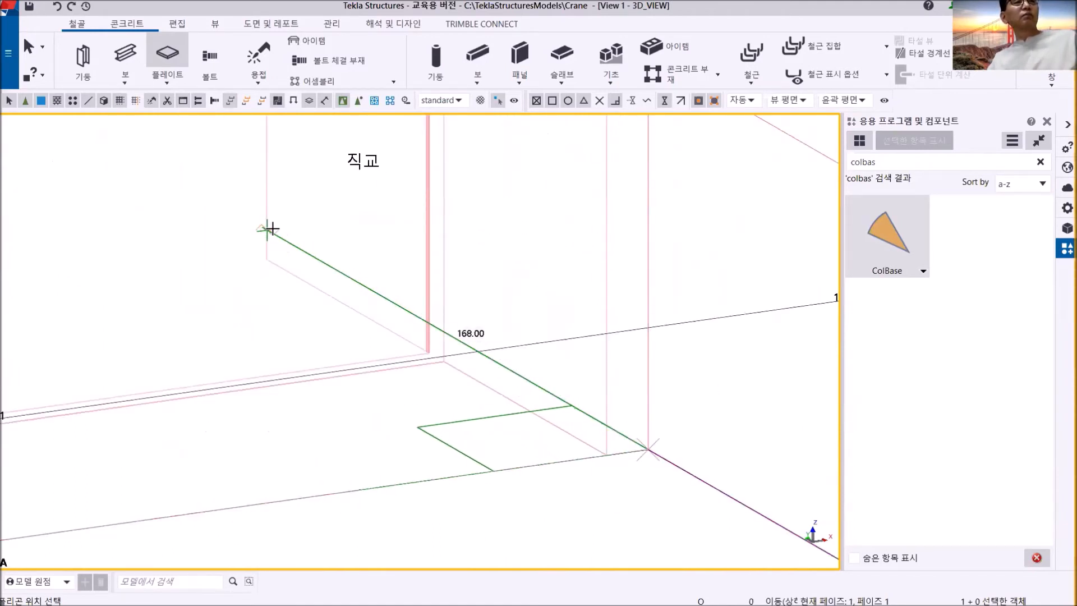
pyautogui.click(308, 252)
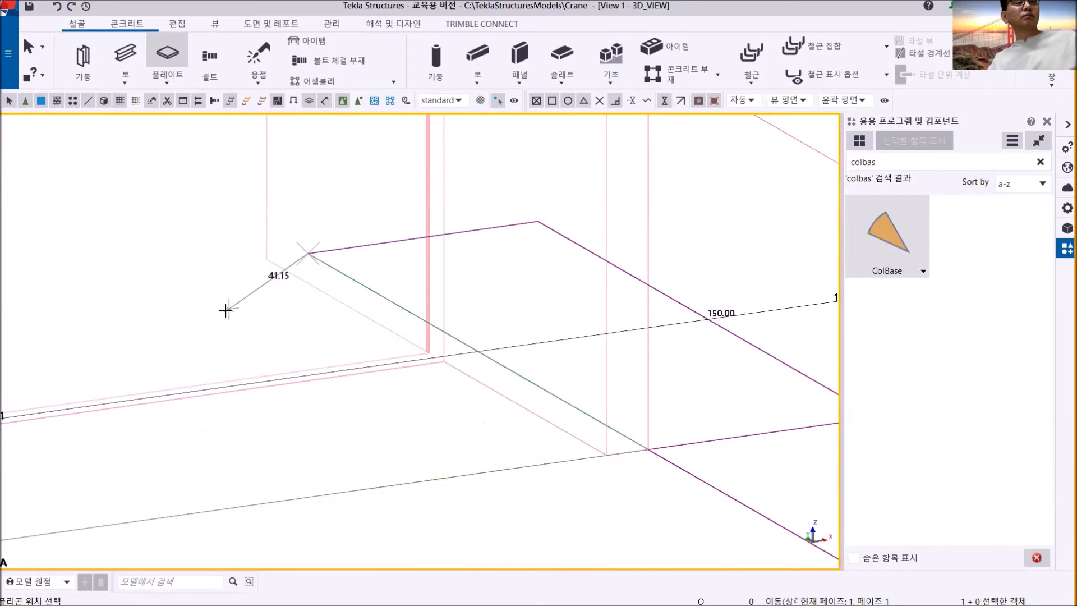
pyautogui.middleClick(222, 312)
pyautogui.scroll(-4, 222, 312)
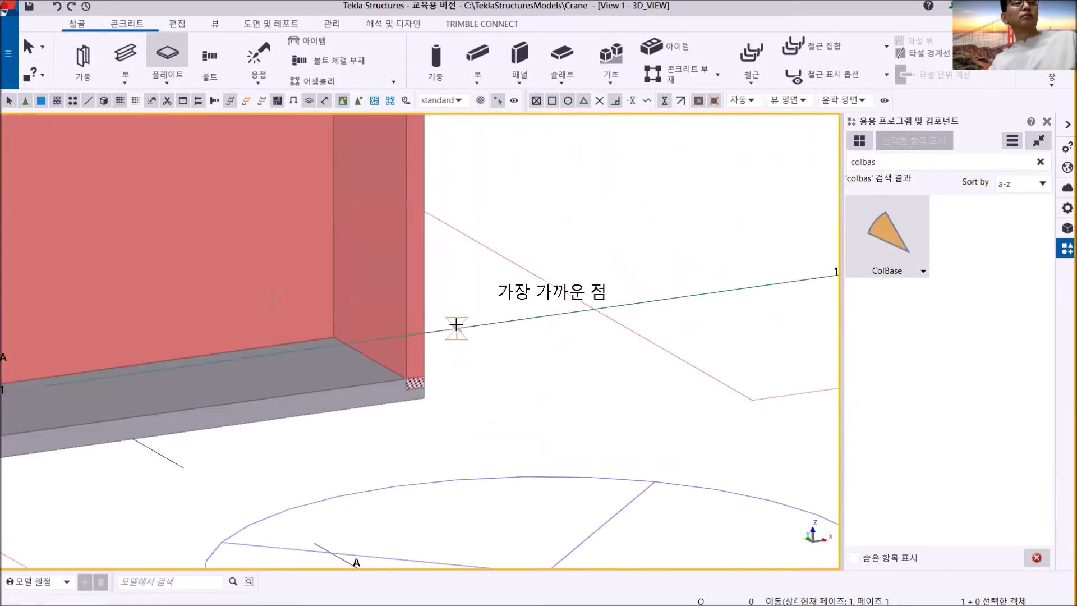
pyautogui.rightClick(517, 222)
pyautogui.click(538, 227)
# - Examine the plate at the grid A/1 column's foot and compare it with the bases of the neighbouring columns
pyautogui.moveTo(299, 381)
pyautogui.keyDown('ctrl'); pyautogui.mouseDown(button='middle')
pyautogui.moveTo(224, 365)
pyautogui.moveTo(476, 367)
pyautogui.moveTo(228, 379)
pyautogui.moveTo(241, 356)
pyautogui.mouseUp(button='middle'); pyautogui.keyUp('ctrl')
pyautogui.scroll(-5, 258, 387)
pyautogui.scroll(-3, 257, 387)
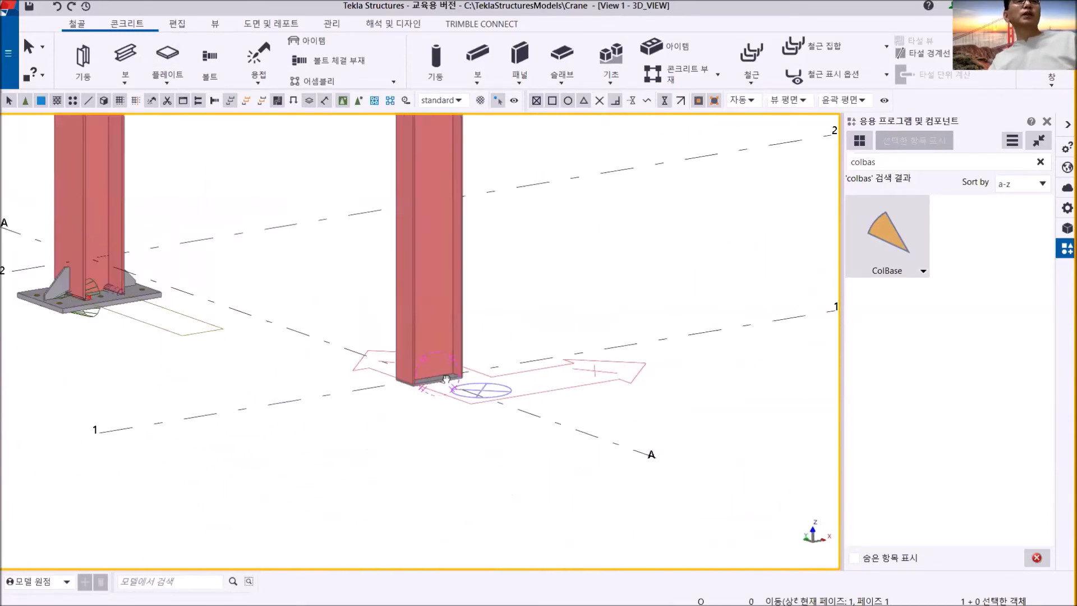
pyautogui.scroll(-4, 350, 414)
pyautogui.scroll(5, 351, 413)
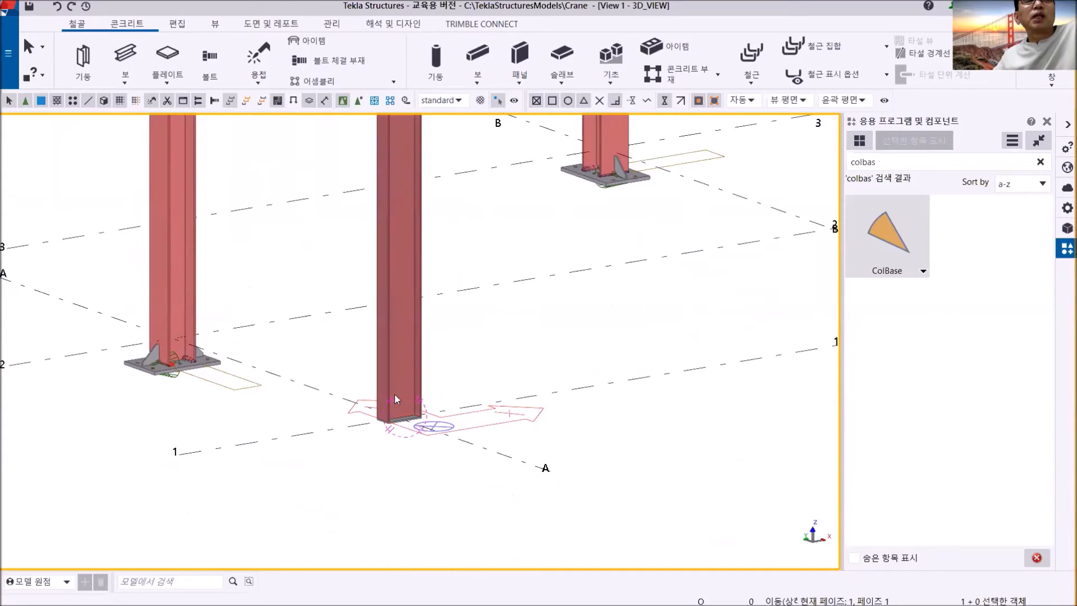
pyautogui.scroll(3, 403, 386)
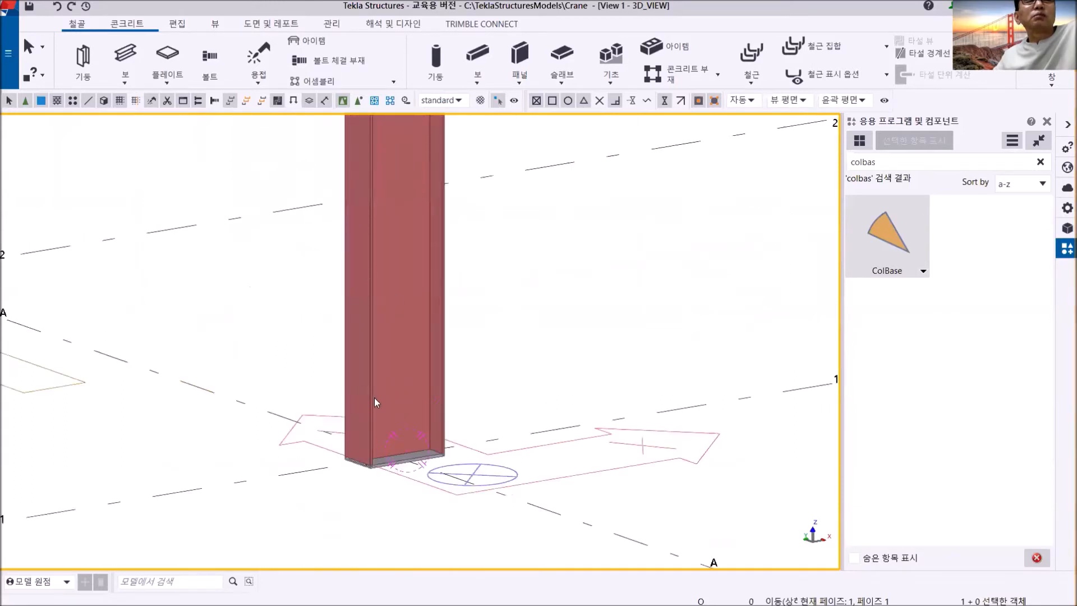
pyautogui.scroll(3, 375, 402)
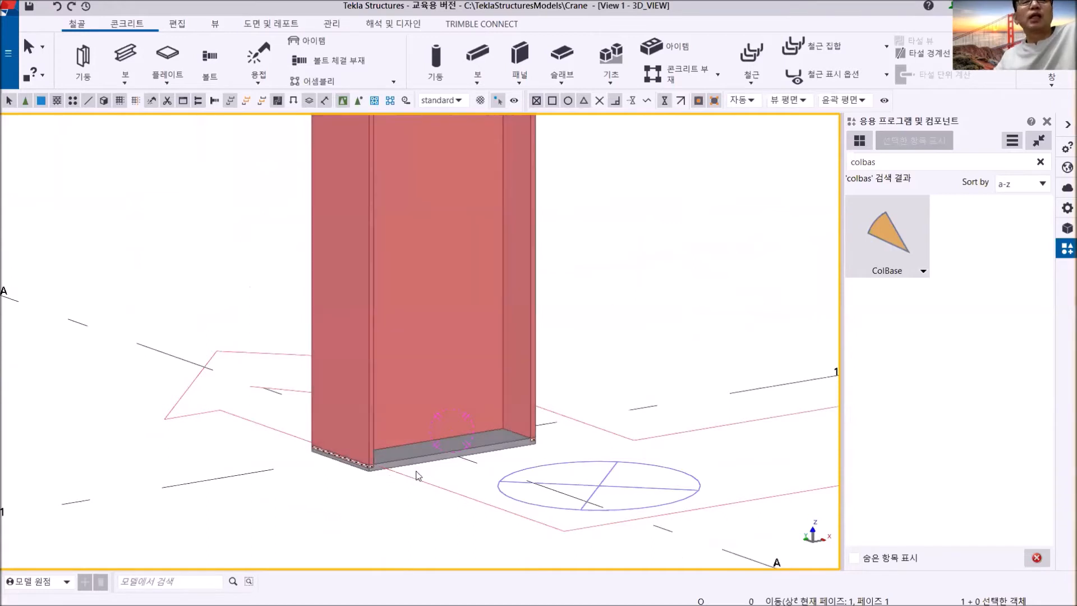
pyautogui.scroll(-5, 435, 469)
pyautogui.scroll(-4, 435, 470)
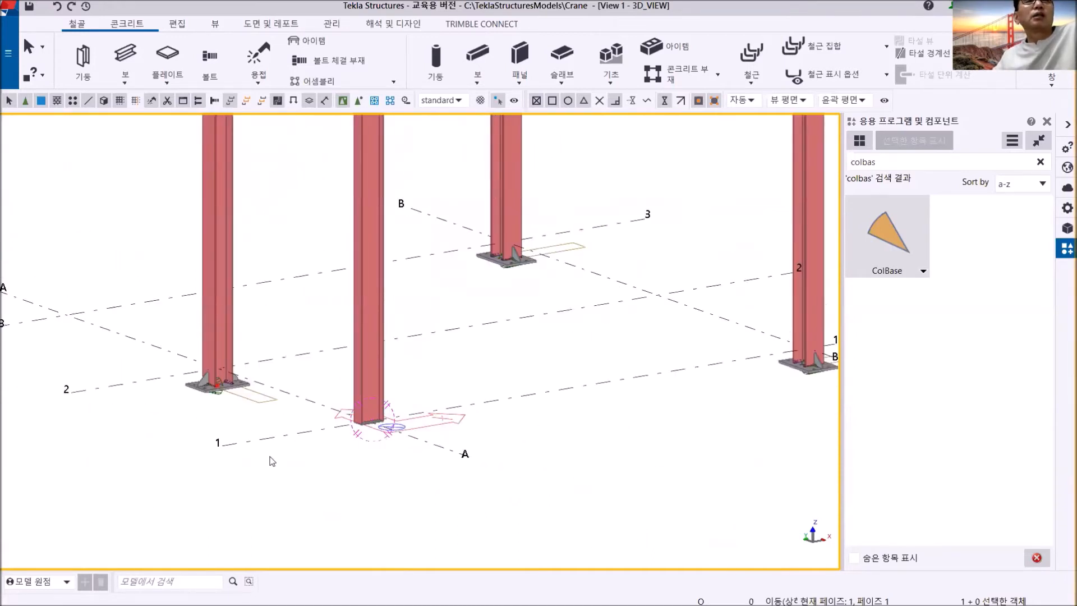
pyautogui.scroll(10, 324, 432)
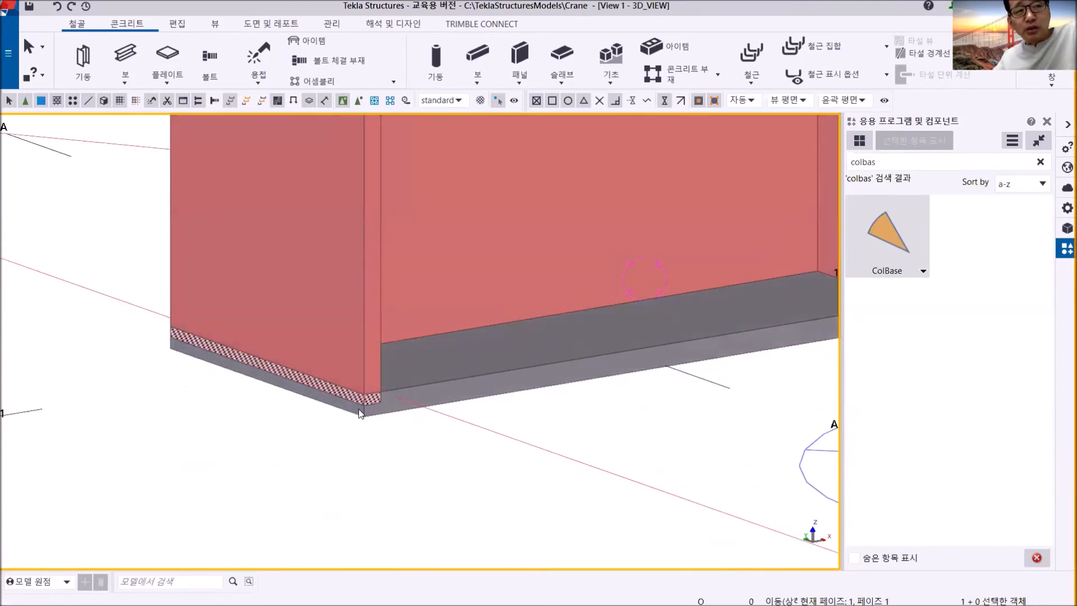
pyautogui.scroll(-5, 359, 408)
pyautogui.scroll(-3, 359, 409)
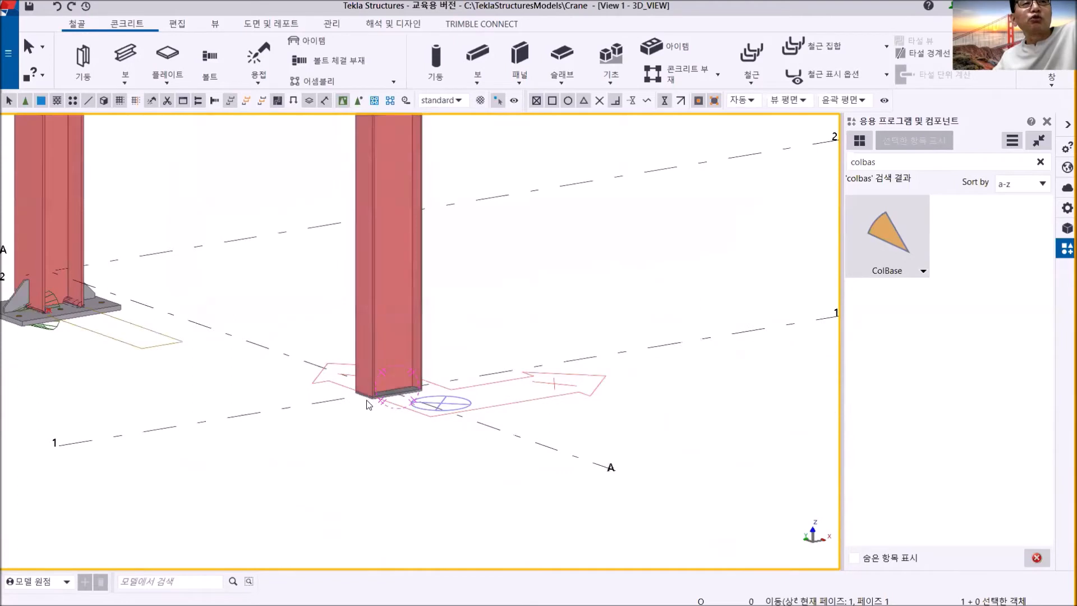
pyautogui.scroll(-2, 359, 407)
pyautogui.moveTo(358, 406); pyautogui.dragTo(270, 440, button='middle')
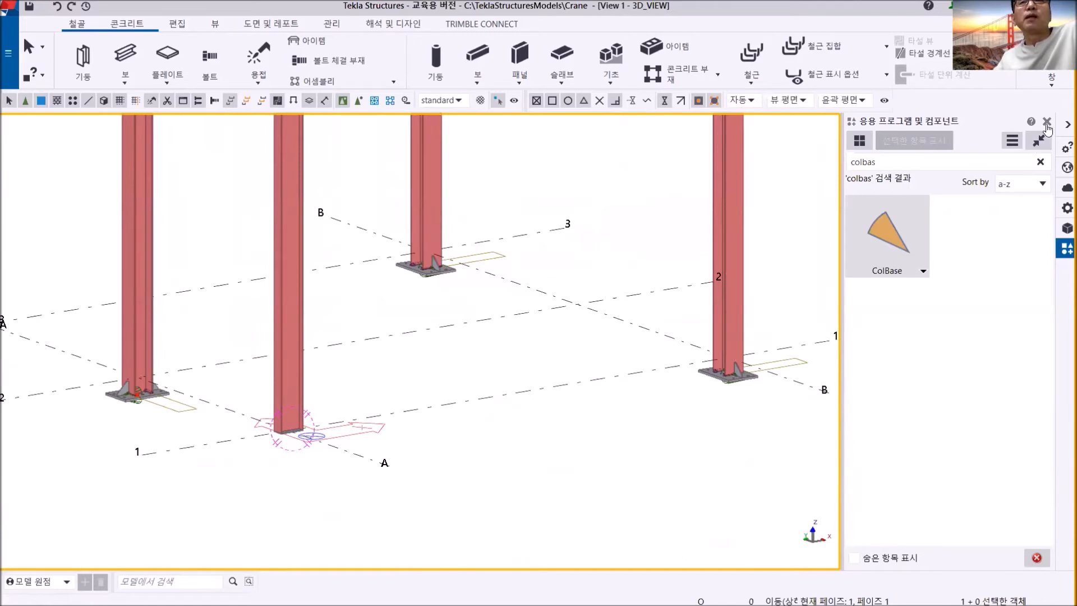
# - Open the saved GRID 1 view and close the view list
pyautogui.click(1052, 81)
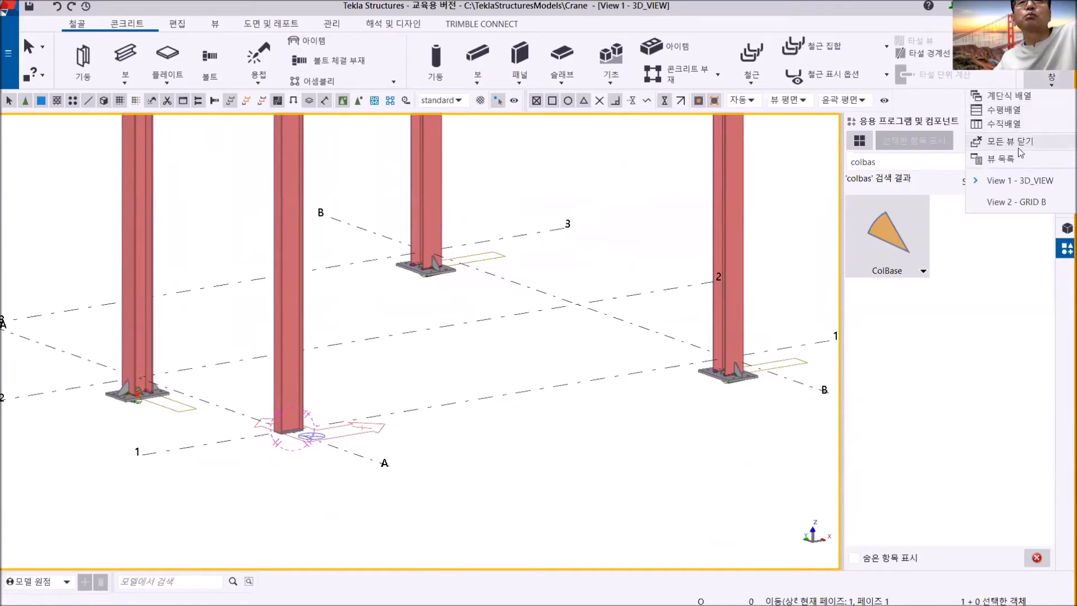
pyautogui.click(1001, 159)
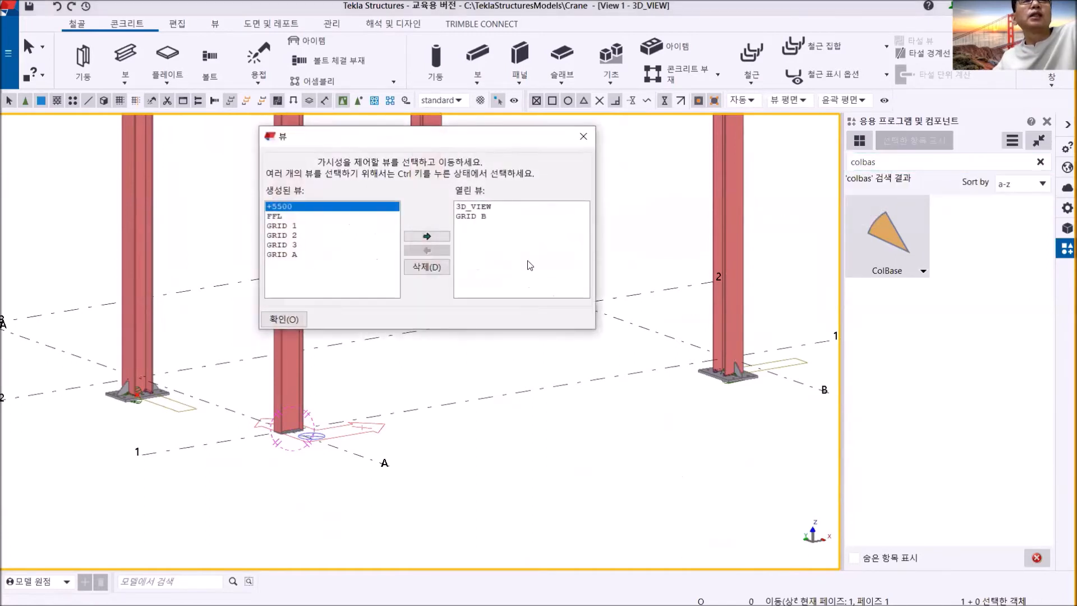
pyautogui.doubleClick(295, 230)
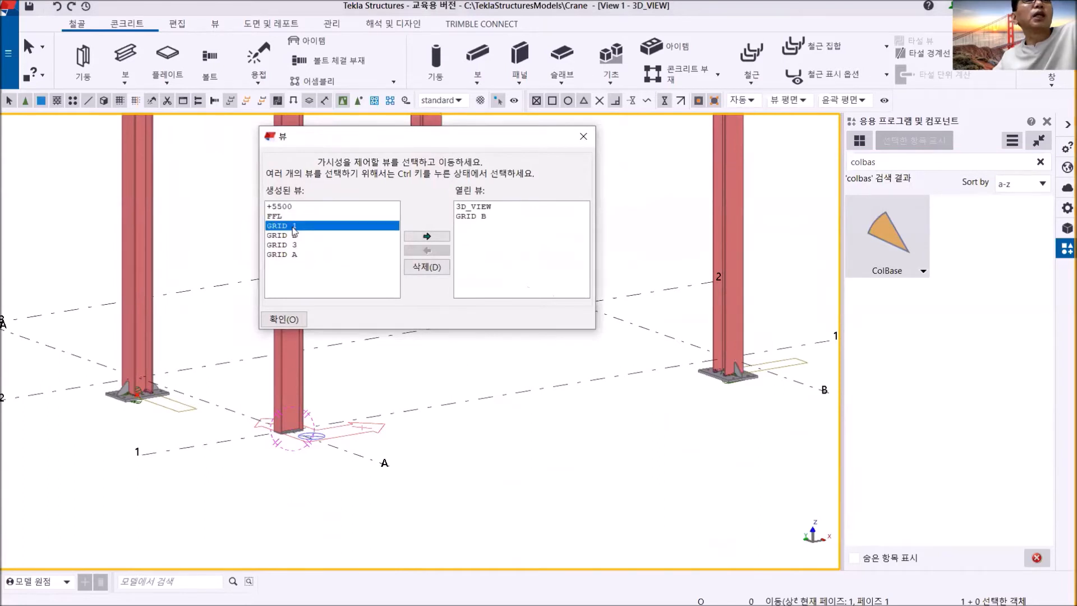
pyautogui.click(583, 137)
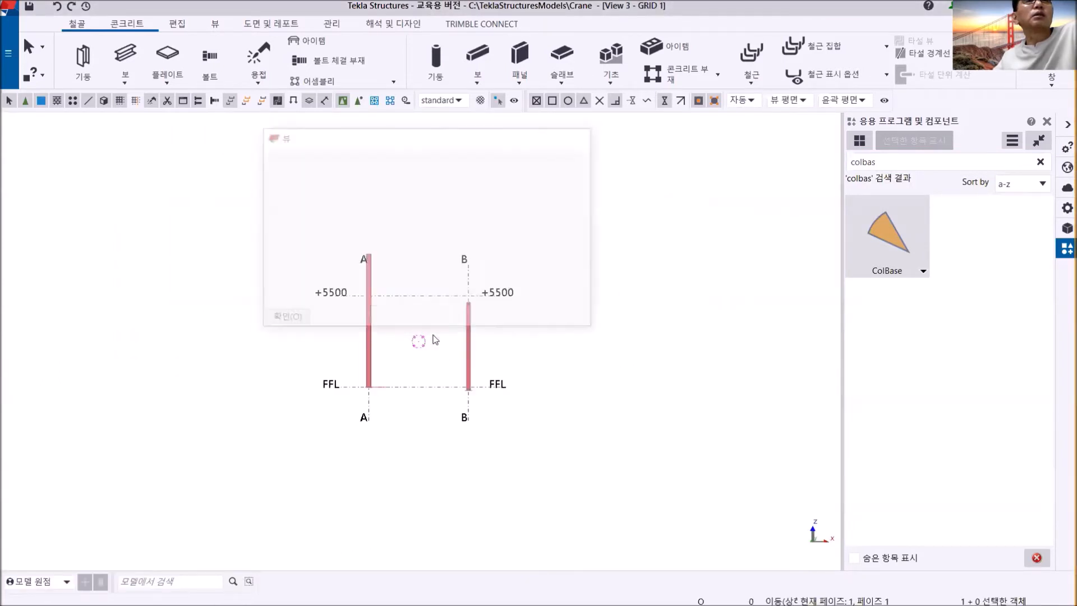
# - Examine in elevation how the plate sits against the grid A column's foot and the FFL line
pyautogui.scroll(8, 432, 373)
pyautogui.moveTo(282, 556); pyautogui.dragTo(404, 383, button='middle')
pyautogui.scroll(4, 404, 386)
pyautogui.moveTo(511, 351); pyautogui.dragTo(198, 366, button='middle')
pyautogui.scroll(1, 267, 350)
pyautogui.scroll(1, 402, 351)
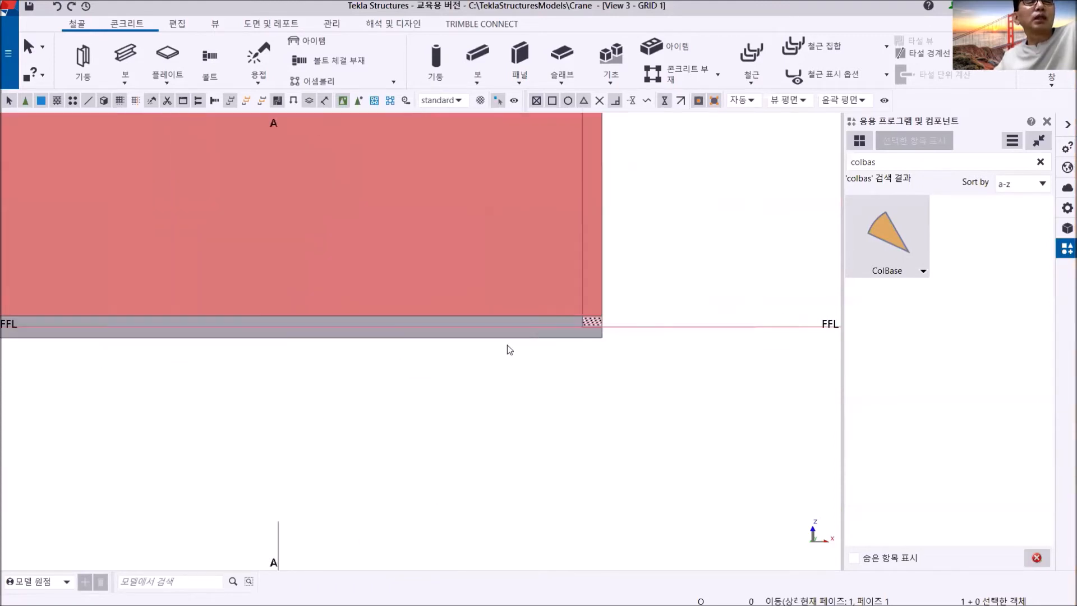
pyautogui.scroll(2, 507, 347)
pyautogui.scroll(-2, 527, 341)
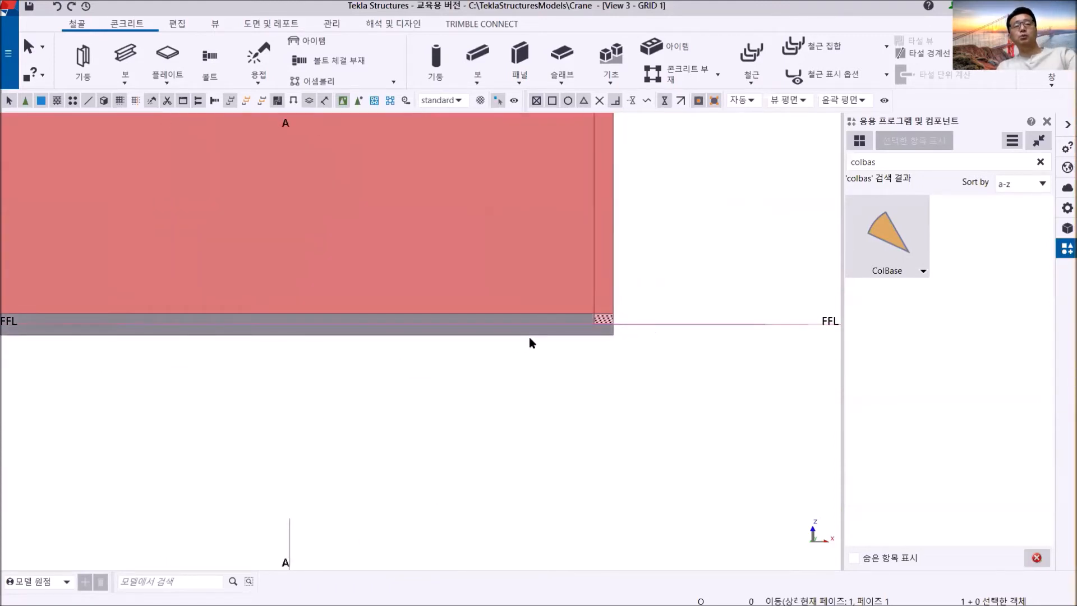
pyautogui.scroll(-2, 584, 343)
pyautogui.scroll(1, 582, 344)
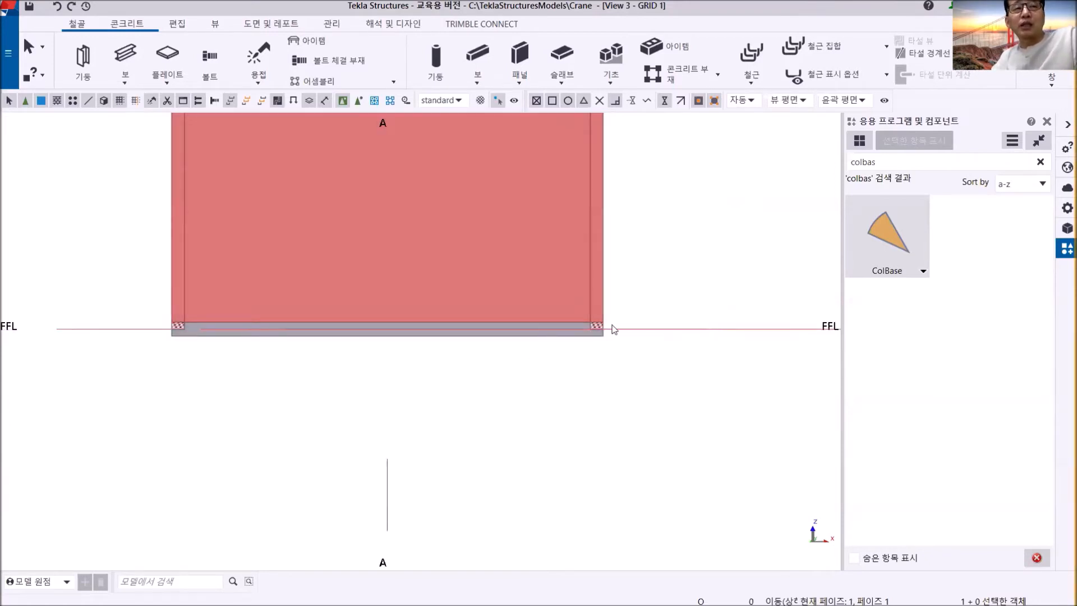
pyautogui.scroll(2, 611, 334)
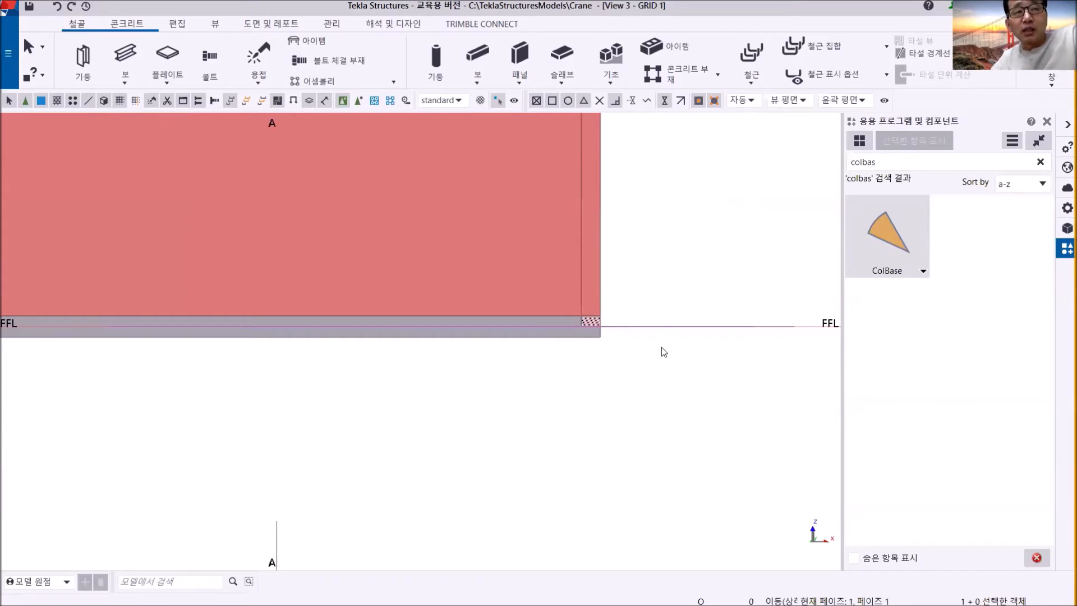
# - Set the depth position of the PL10 plate at the column's foot to front (정면)
pyautogui.click(548, 336)
pyautogui.moveTo(578, 368)
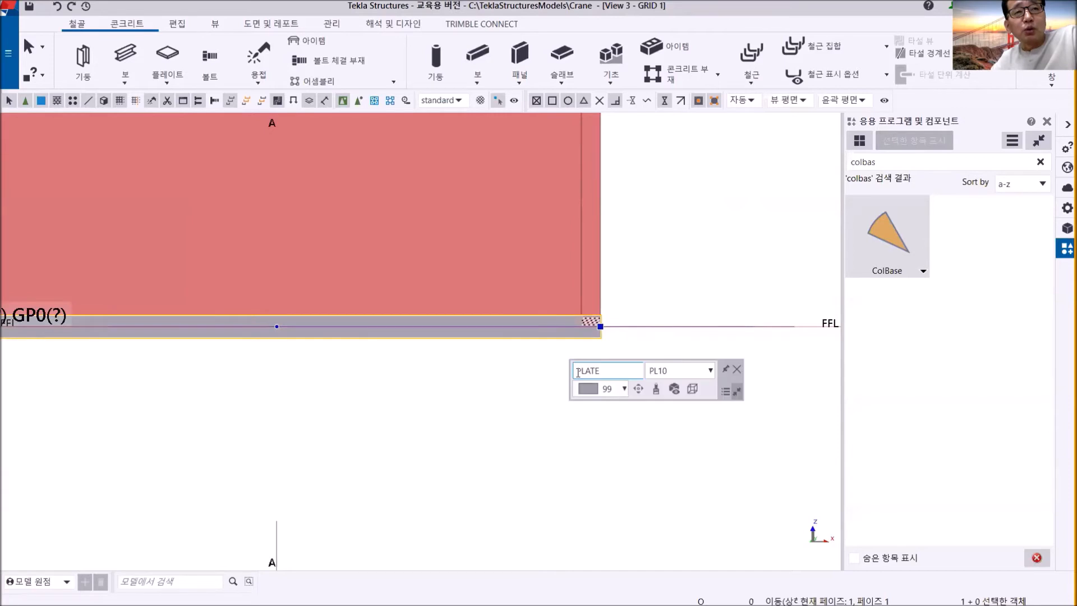
pyautogui.click(638, 388)
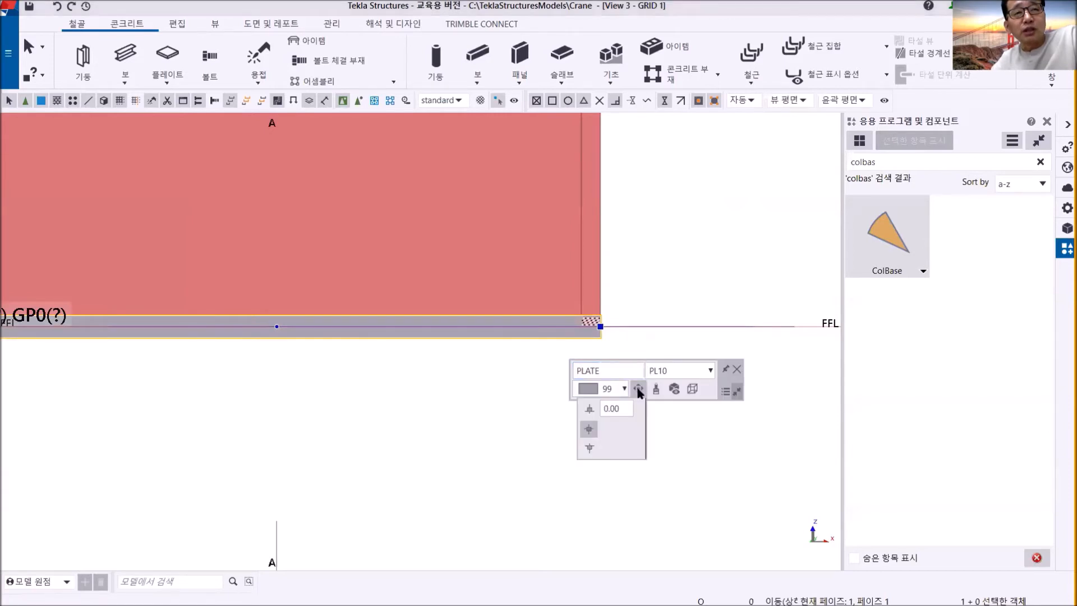
pyautogui.click(589, 411)
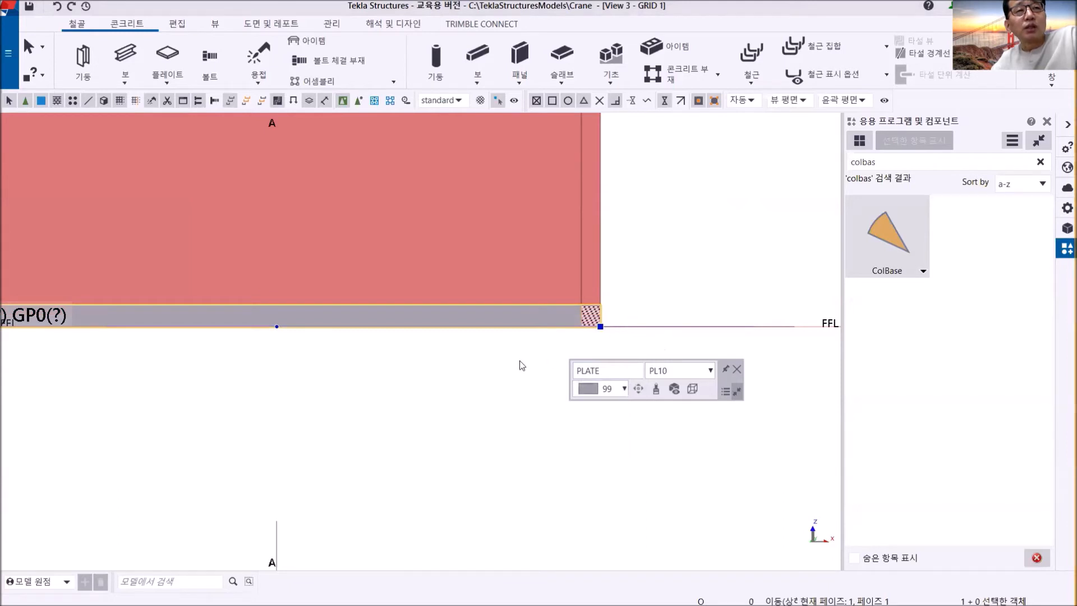
# - Check both ends of the repositioned plate against the FFL line and the column's flanges
pyautogui.scroll(-2, 520, 361)
pyautogui.moveTo(495, 359); pyautogui.dragTo(598, 290, button='middle')
pyautogui.scroll(3, 613, 278)
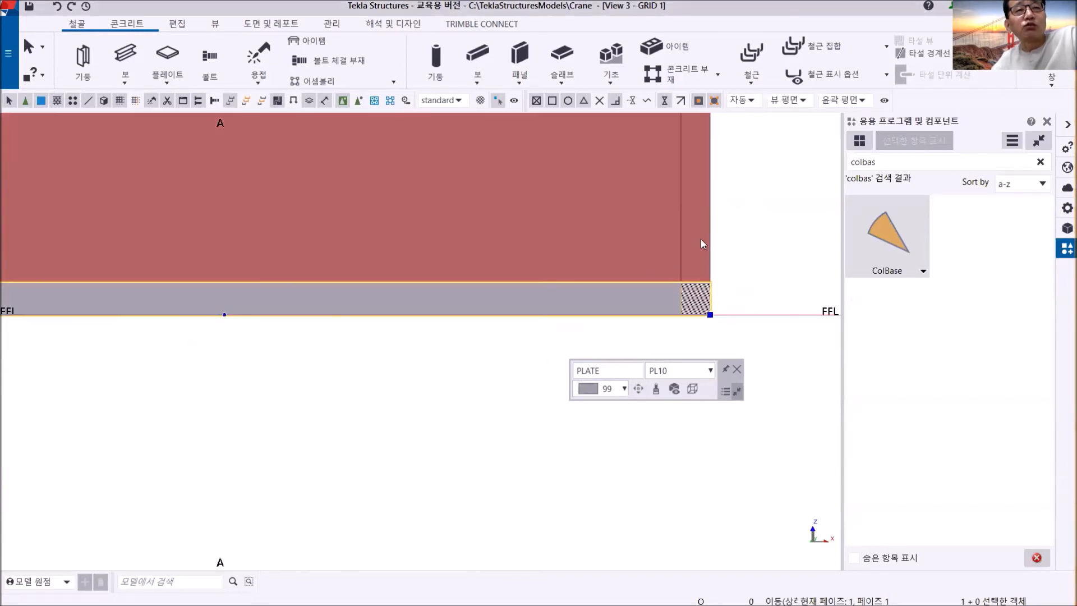
pyautogui.scroll(-2, 731, 292)
pyautogui.moveTo(420, 304); pyautogui.dragTo(403, 304, button='middle')
pyautogui.scroll(3, 275, 300)
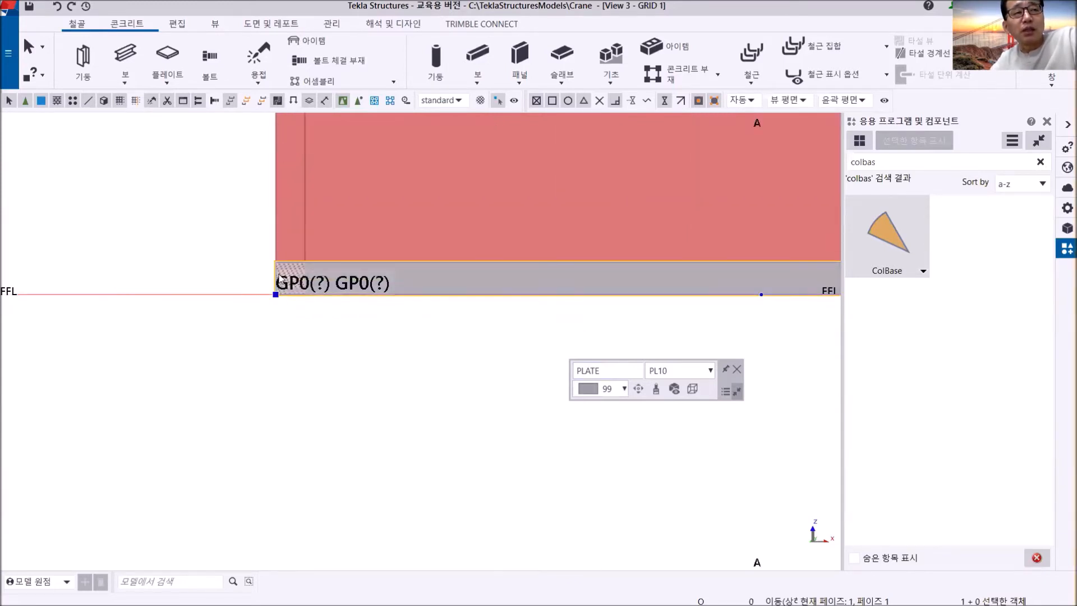
pyautogui.click(464, 376)
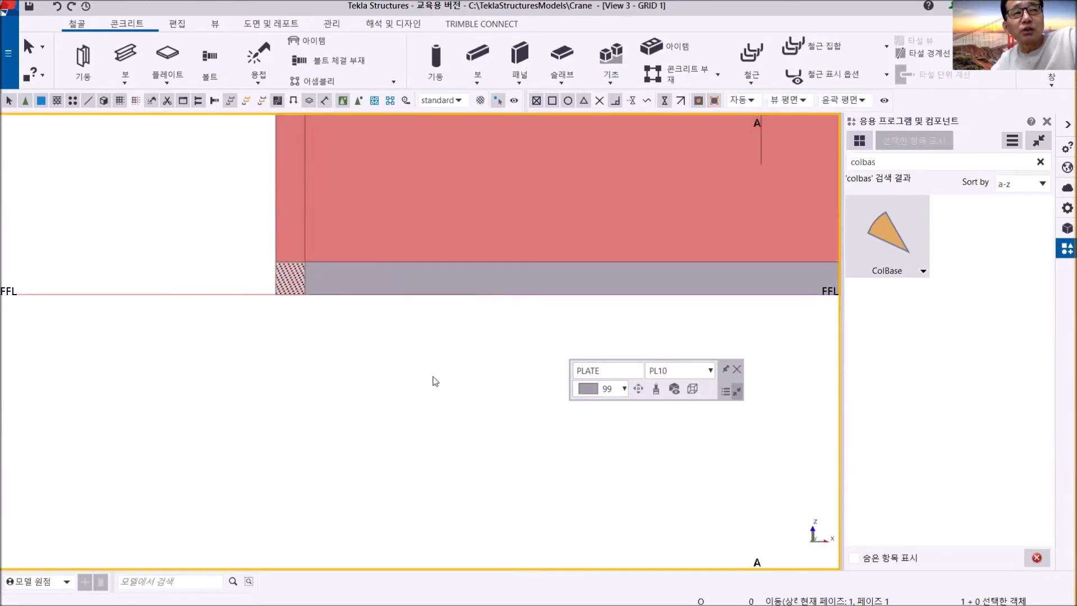
pyautogui.scroll(-3, 436, 380)
pyautogui.moveTo(436, 377); pyautogui.dragTo(312, 376, button='middle')
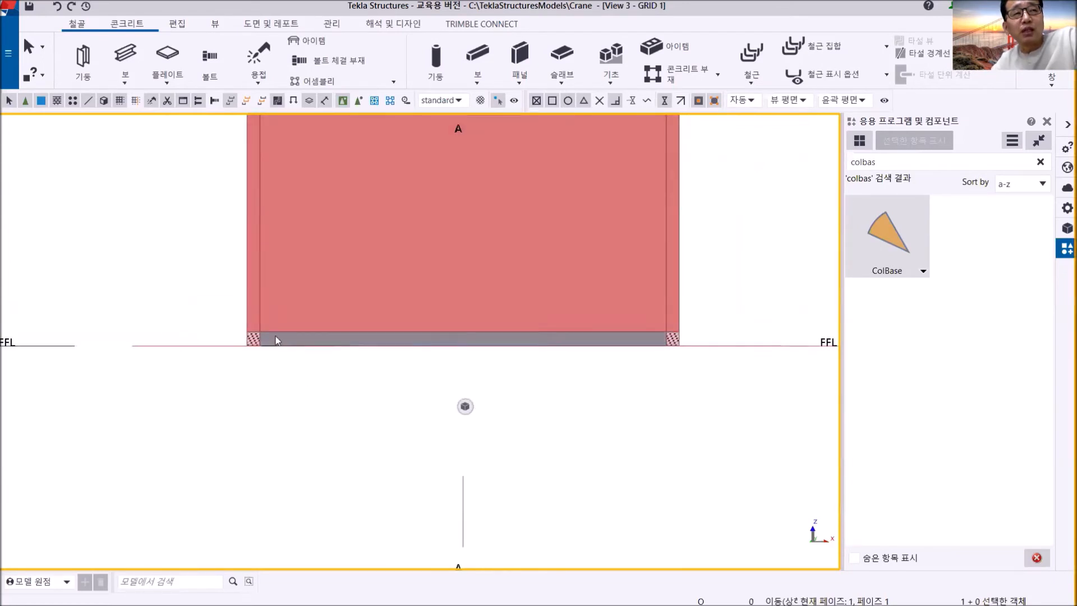
pyautogui.scroll(4, 275, 339)
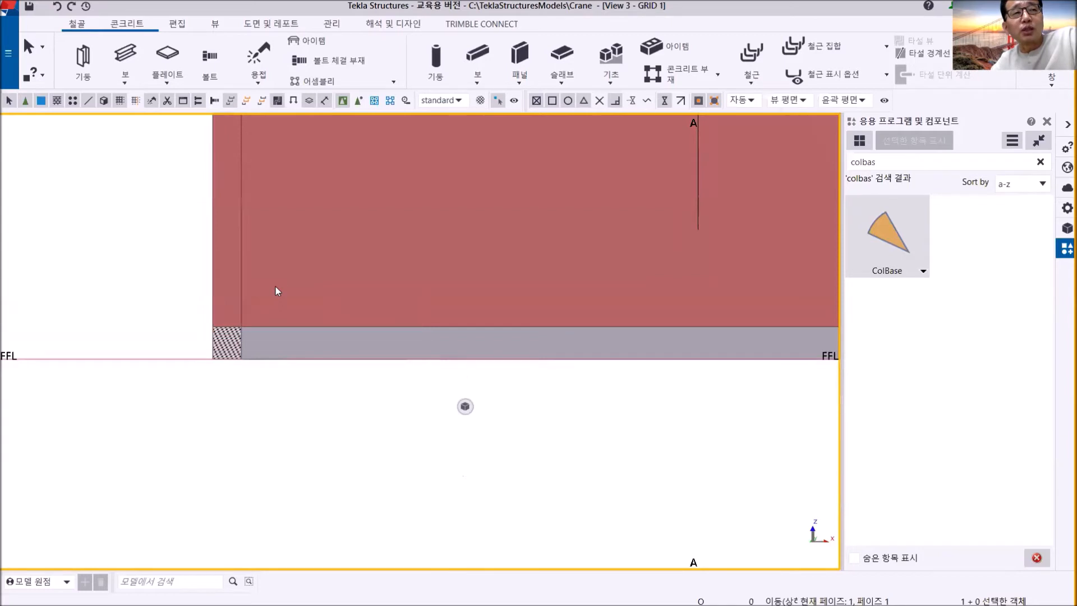
pyautogui.scroll(-3, 275, 287)
pyautogui.moveTo(305, 295); pyautogui.dragTo(304, 361, button='middle')
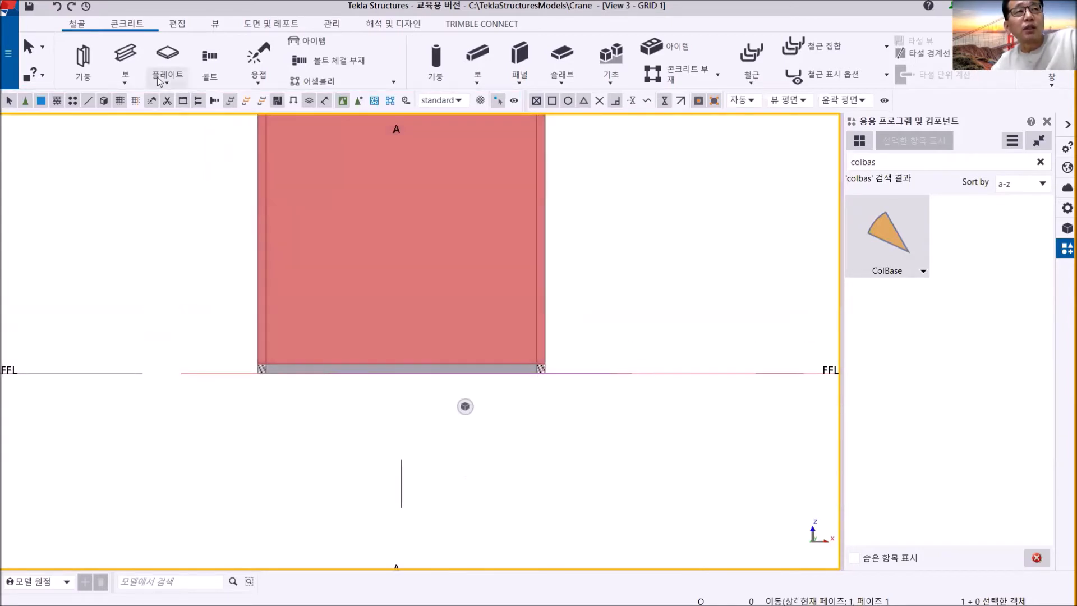
# - Fit the lower end of the grid A column to the top edge of the base plate above FFL
pyautogui.click(176, 24)
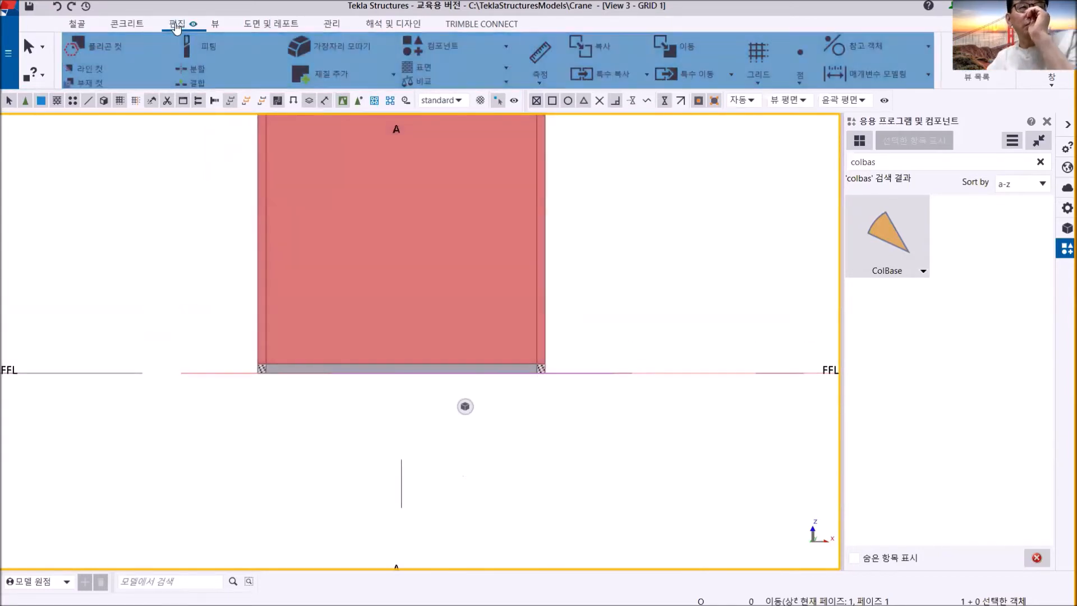
pyautogui.click(196, 46)
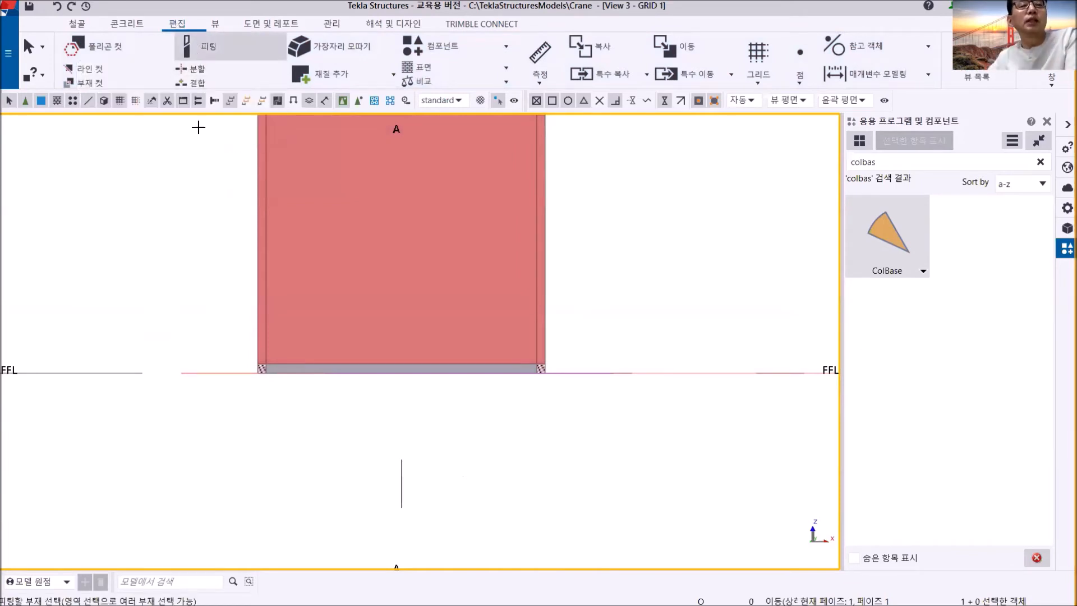
pyautogui.click(267, 208)
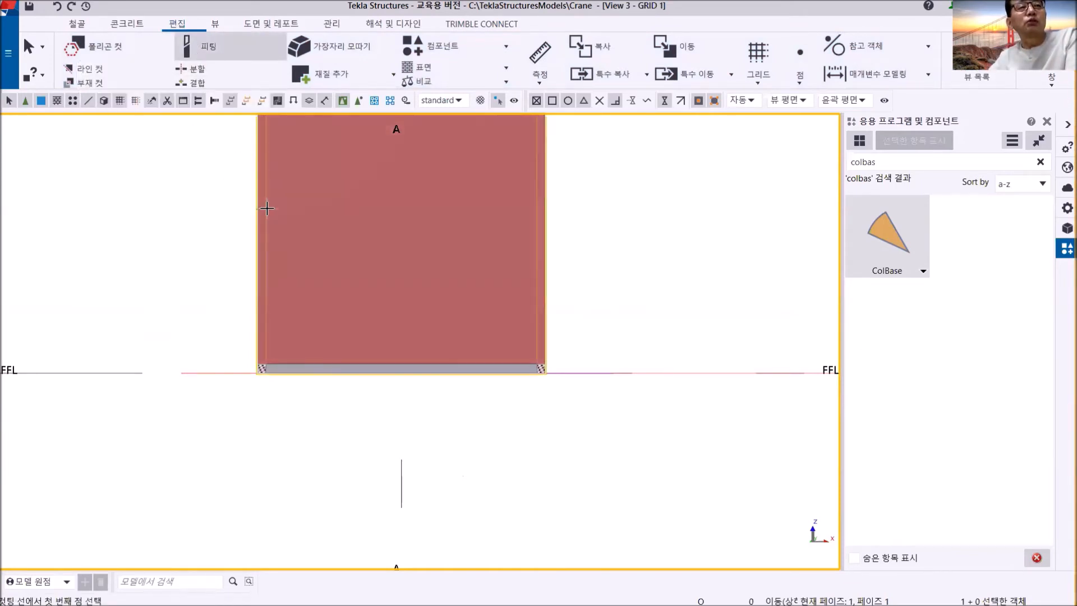
pyautogui.scroll(5, 359, 294)
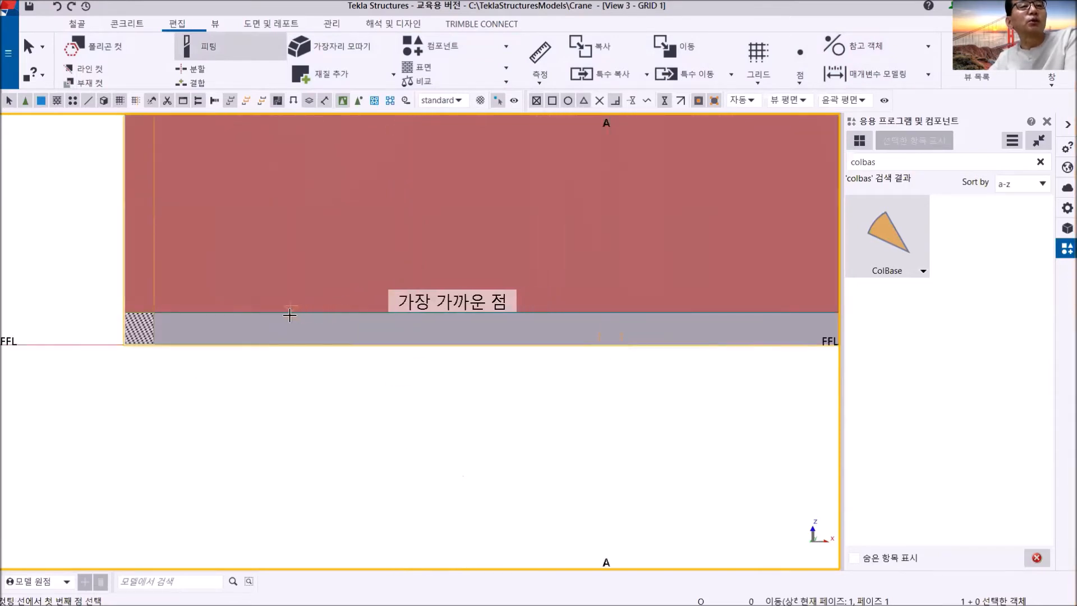
pyautogui.click(266, 312)
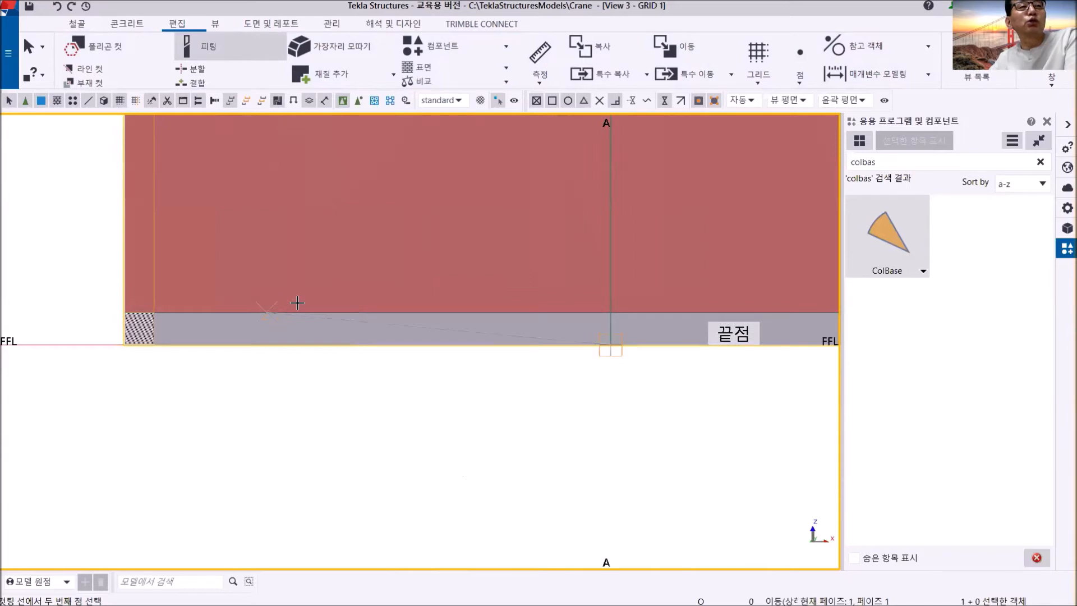
pyautogui.click(355, 313)
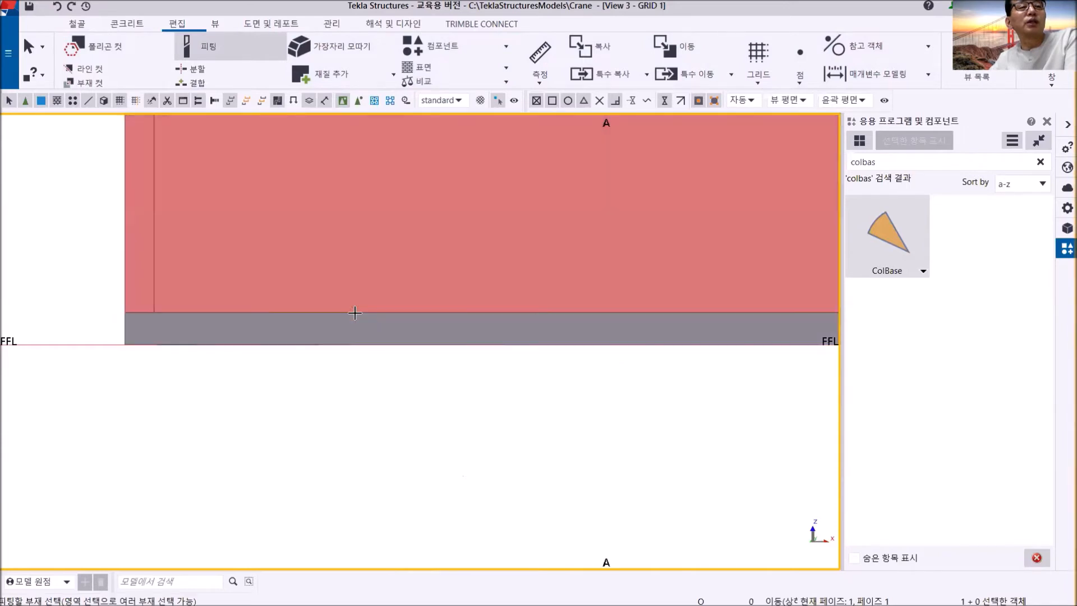
pyautogui.scroll(-3, 264, 341)
pyautogui.rightClick(529, 233)
pyautogui.click(553, 238)
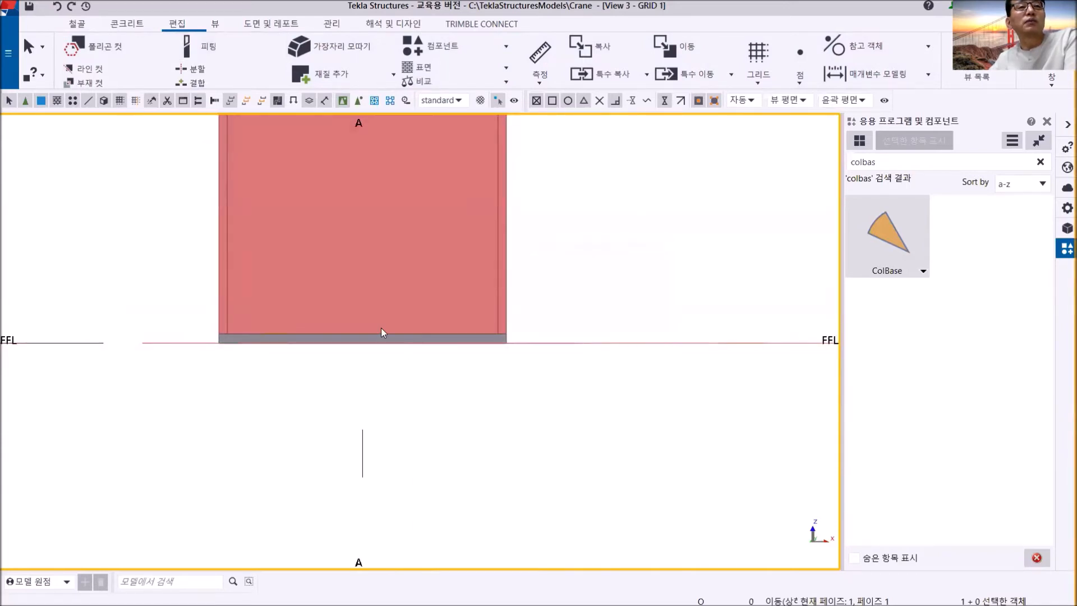
# - Switch to the 3D_VIEW and examine the fitted column foot, base plate and fitting outline at grid A/1
pyautogui.click(1053, 78)
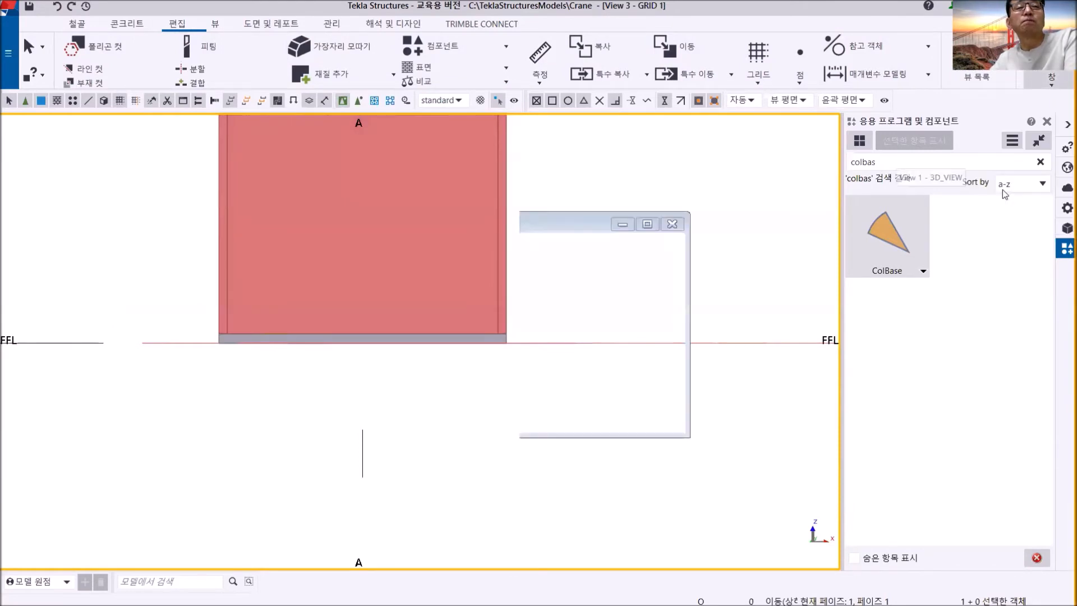
pyautogui.click(1038, 180)
pyautogui.moveTo(424, 389); pyautogui.dragTo(453, 320, button='middle')
pyautogui.scroll(5, 324, 411)
pyautogui.click(495, 368)
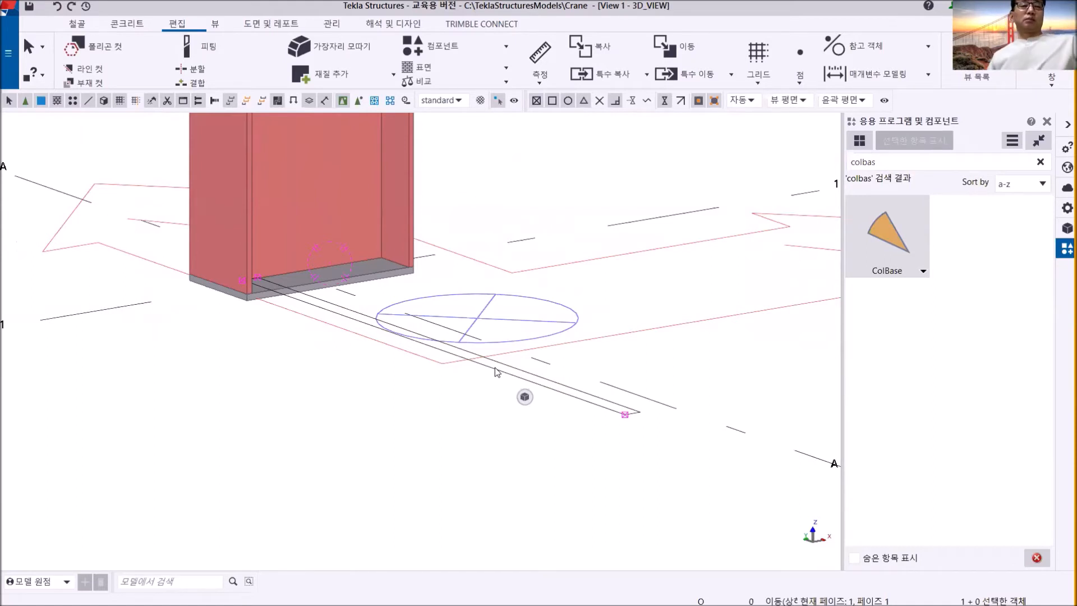
pyautogui.click(450, 427)
pyautogui.scroll(-2, 422, 426)
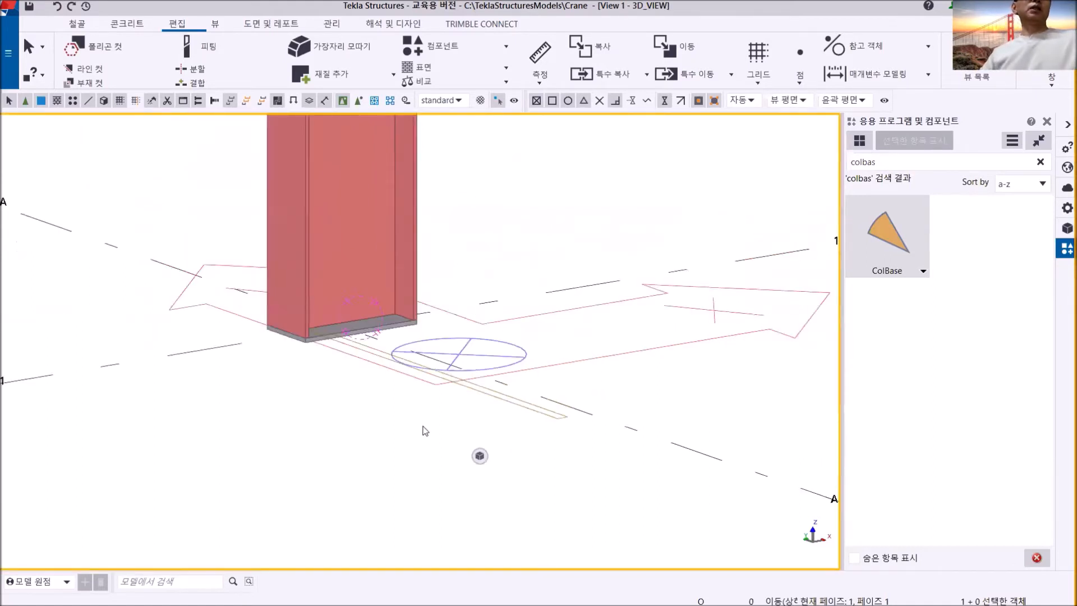
pyautogui.scroll(-2, 424, 430)
pyautogui.moveTo(425, 429); pyautogui.dragTo(291, 411, button='middle')
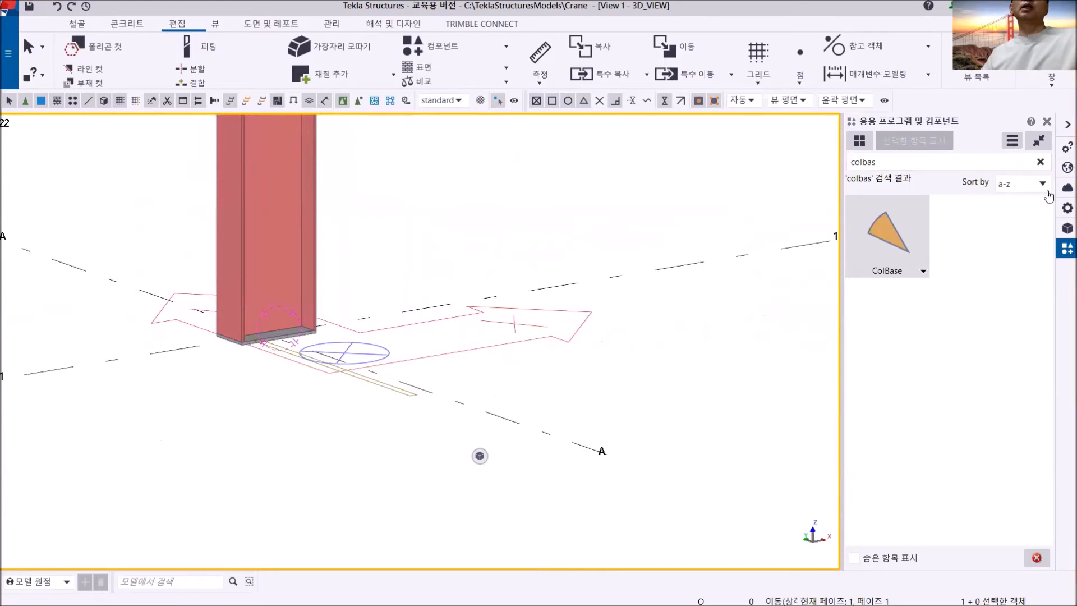
# - Begin defining a custom component of type detail (상세) named ColBase1
pyautogui.click(1011, 141)
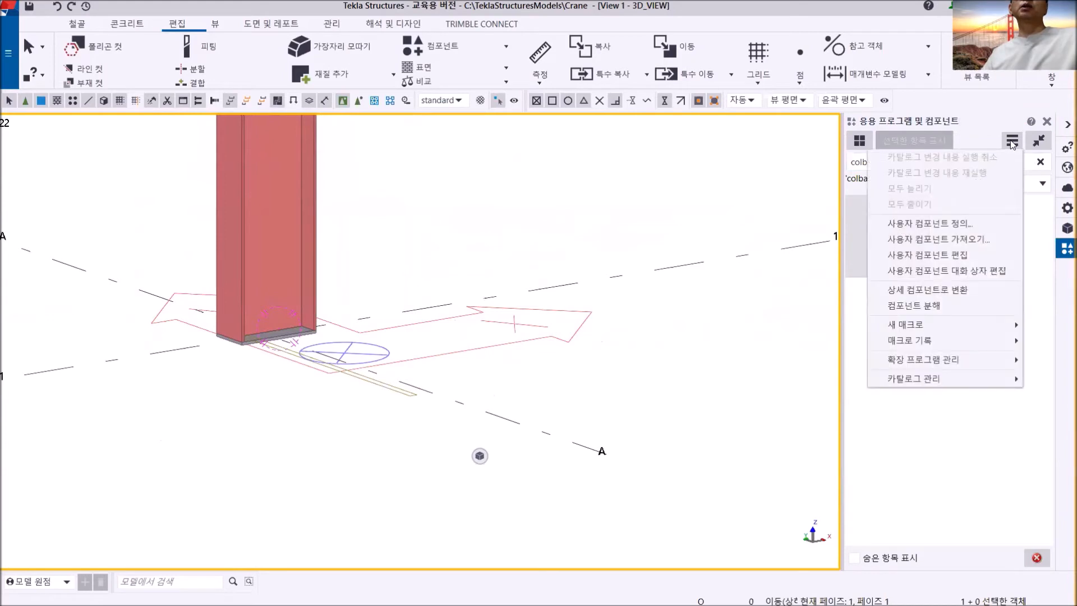
pyautogui.click(962, 224)
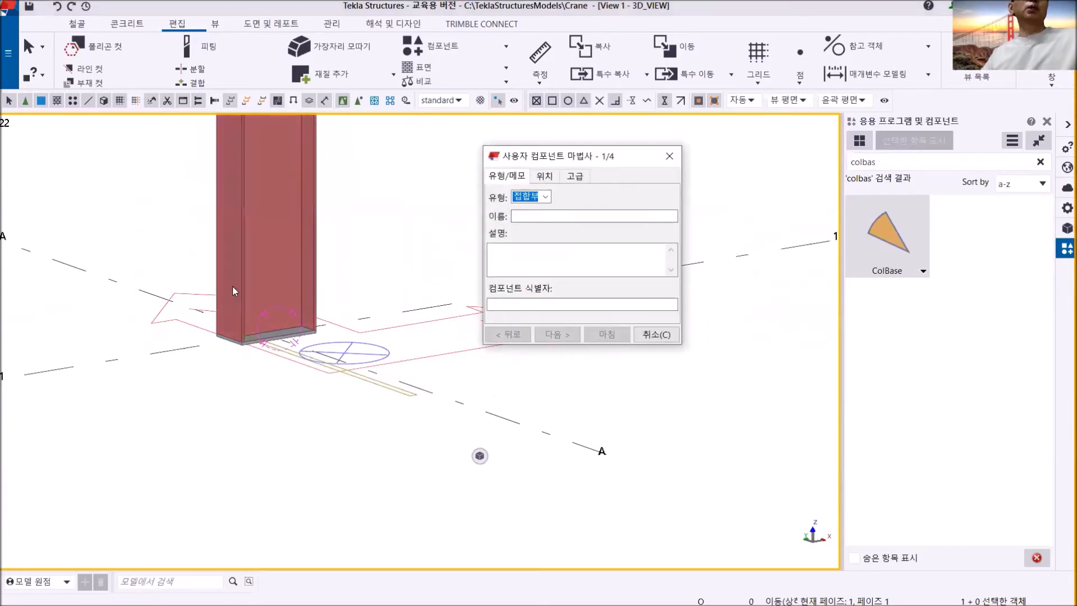
pyautogui.click(544, 197)
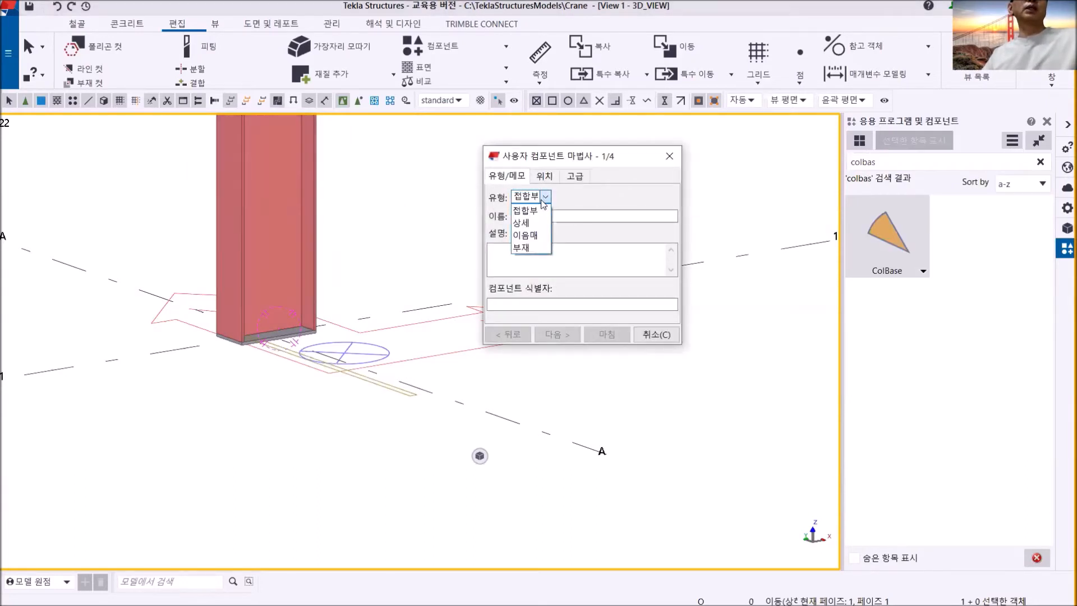
pyautogui.click(528, 223)
pyautogui.click(526, 217)
pyautogui.write('Col')
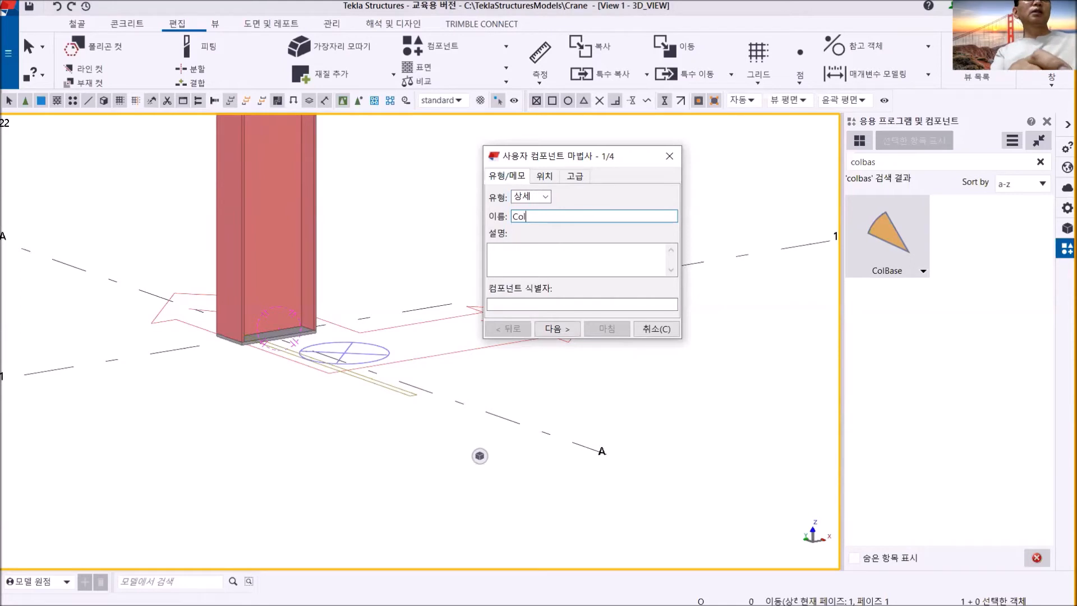
pyautogui.write('Base')
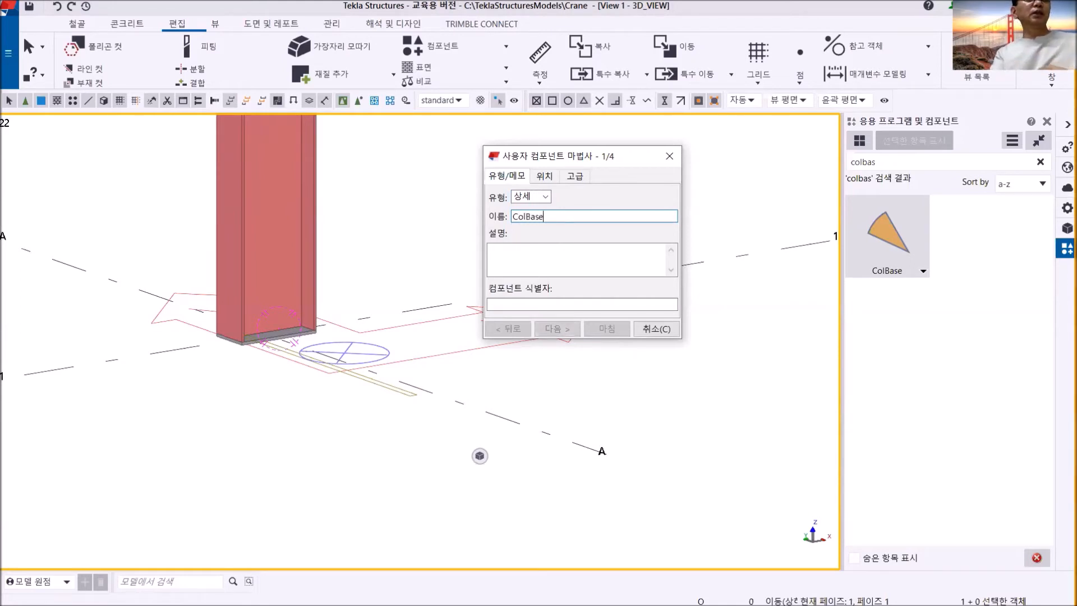
pyautogui.write('1')
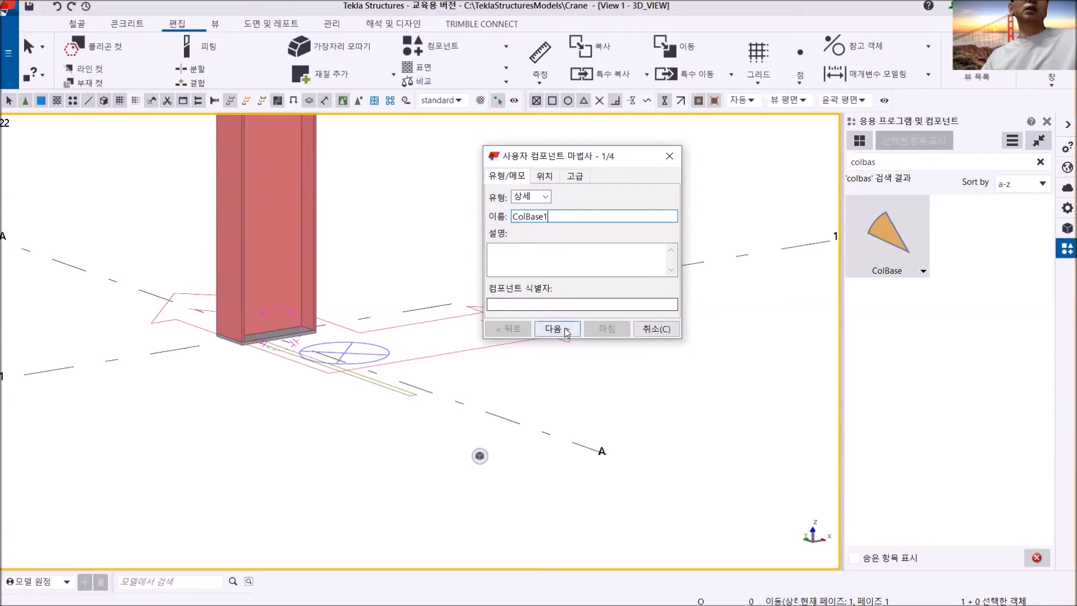
pyautogui.click(547, 329)
# - Choose the base plate and the fitting-related object at the column's foot as the custom component's objects
pyautogui.moveTo(555, 157); pyautogui.dragTo(652, 157)
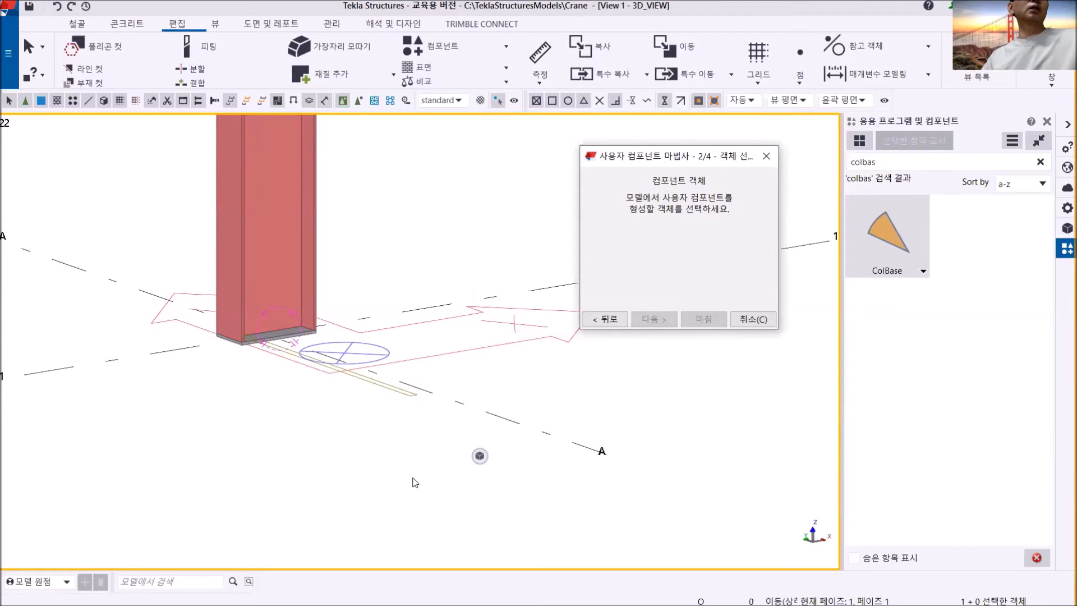
pyautogui.moveTo(400, 446); pyautogui.dragTo(401, 459, button='middle')
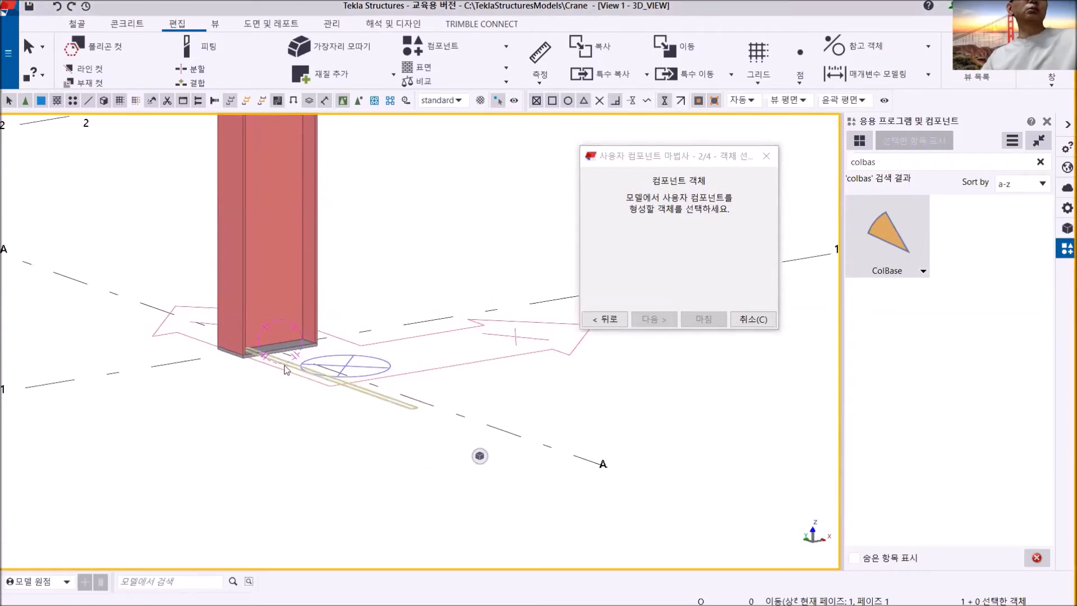
pyautogui.moveTo(125, 211); pyautogui.dragTo(511, 501)
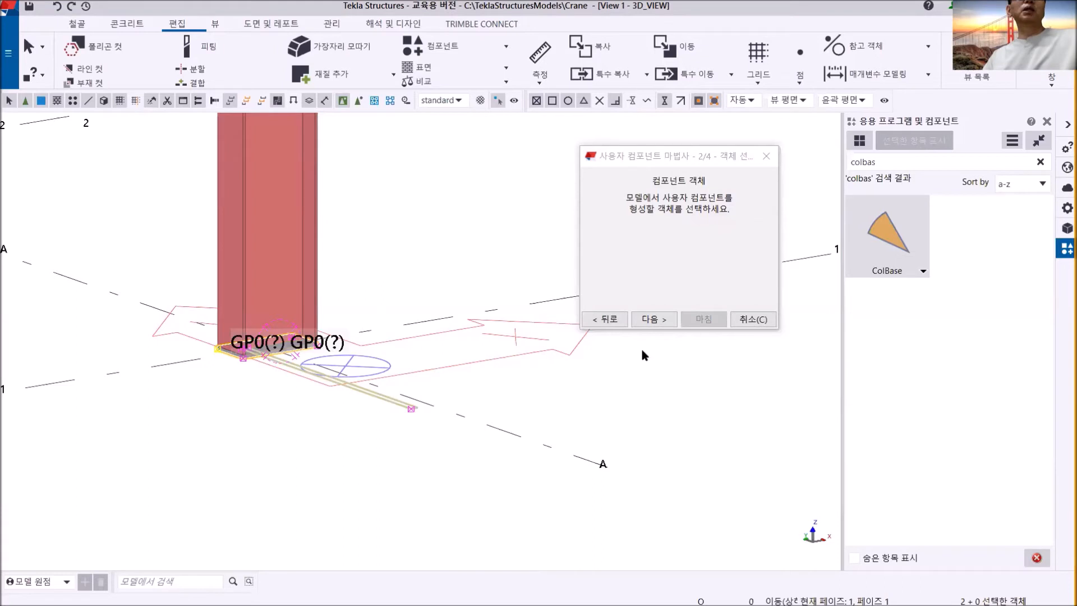
pyautogui.click(654, 319)
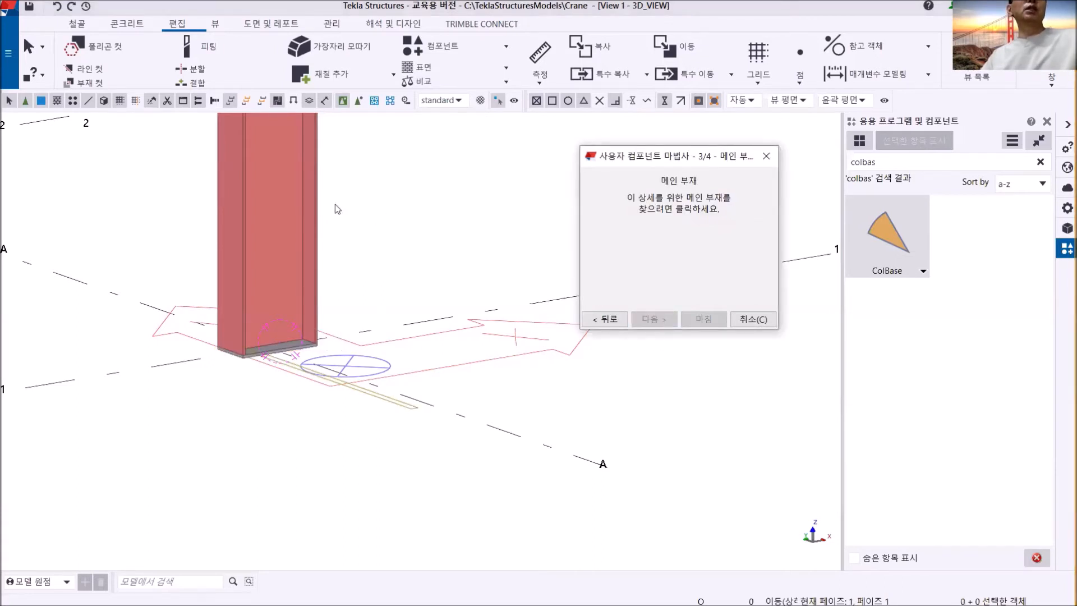
# - Assign the A/1 column as the main part, place the detail position at its foot point, and finish the component
pyautogui.click(310, 200)
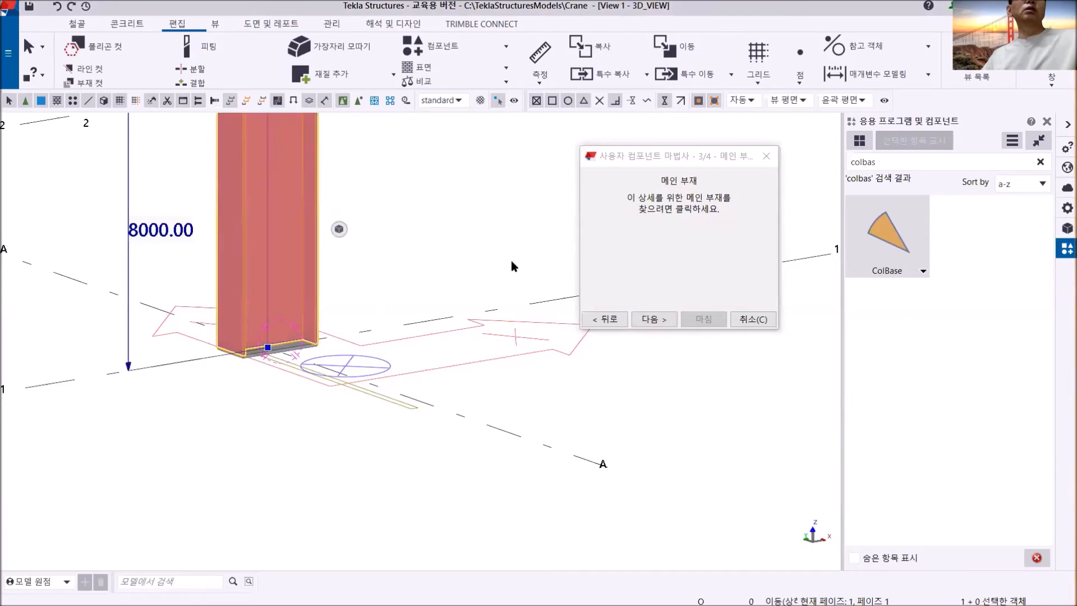
pyautogui.click(653, 319)
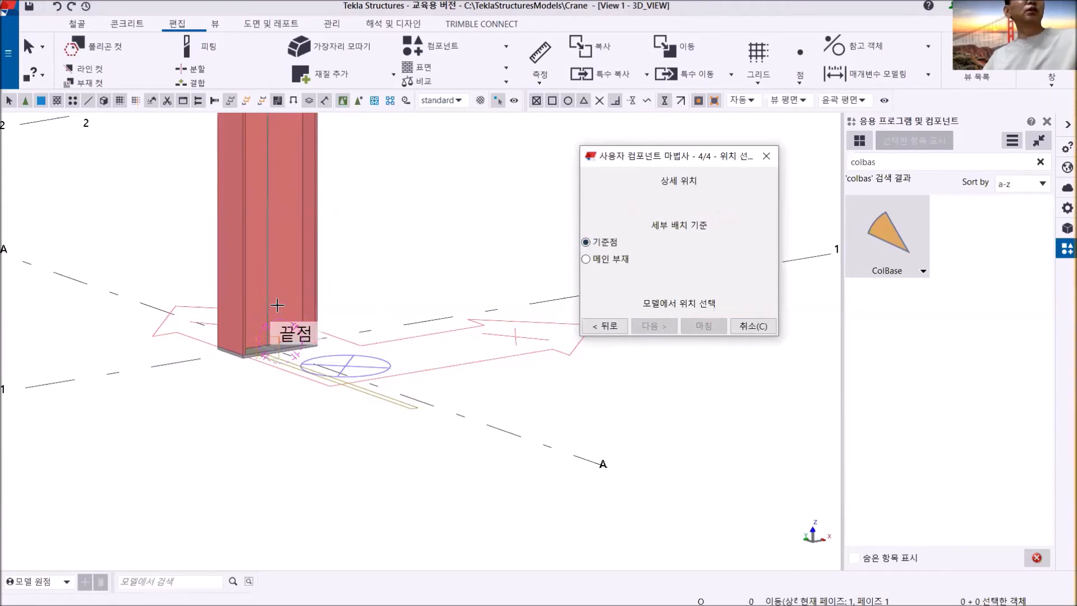
pyautogui.click(268, 345)
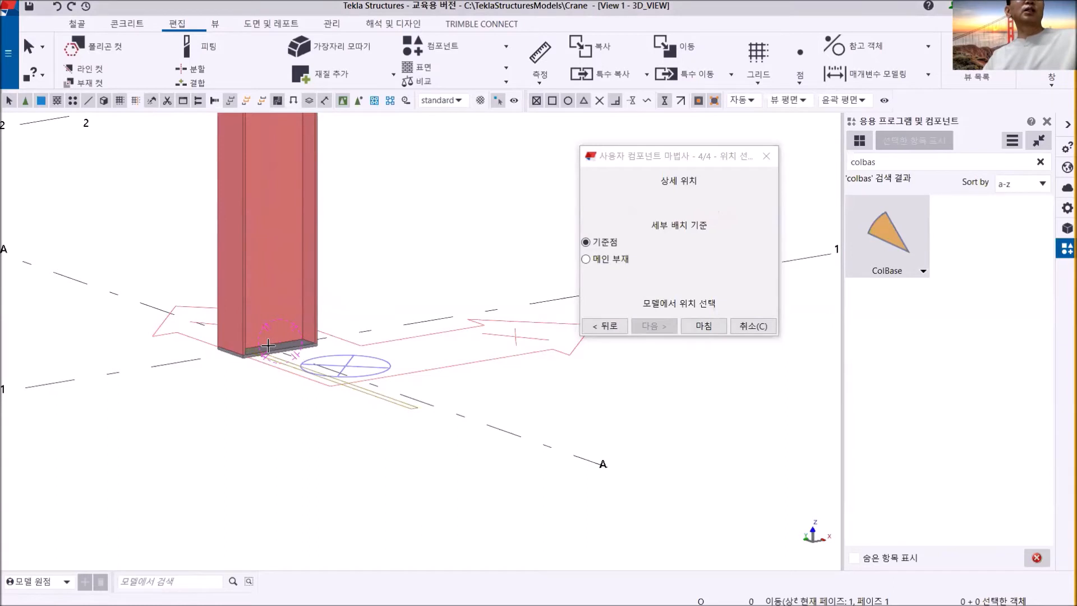
pyautogui.click(702, 326)
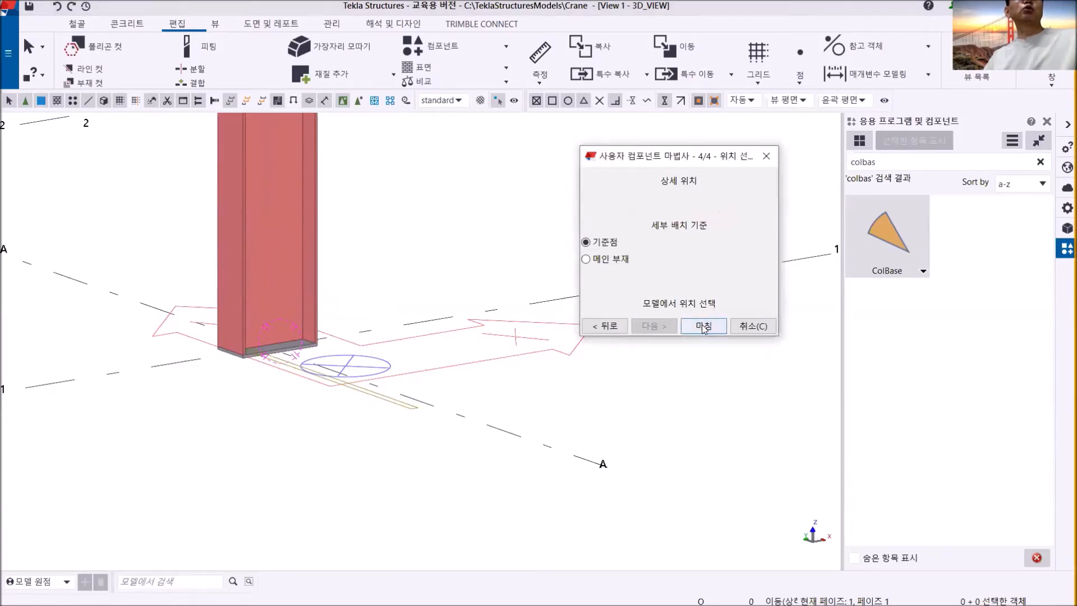
# - Examine the new ColBase1 component at the foot of the A/1 column and compare it with the neighbouring column bases
pyautogui.scroll(-6, 429, 242)
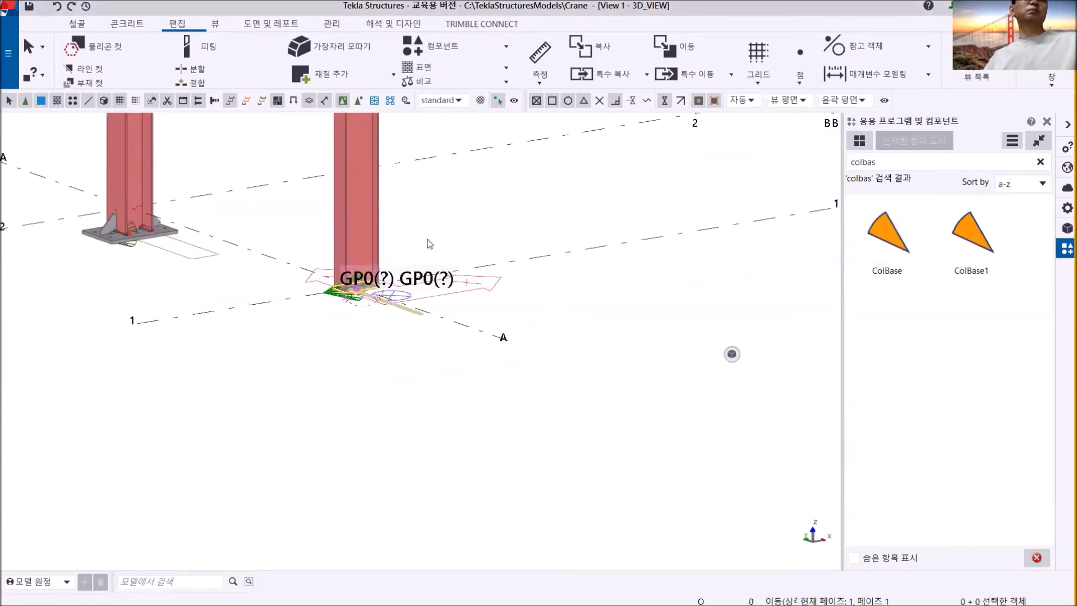
pyautogui.moveTo(394, 295); pyautogui.dragTo(298, 348, button='middle')
pyautogui.scroll(7, 298, 343)
pyautogui.scroll(3, 300, 288)
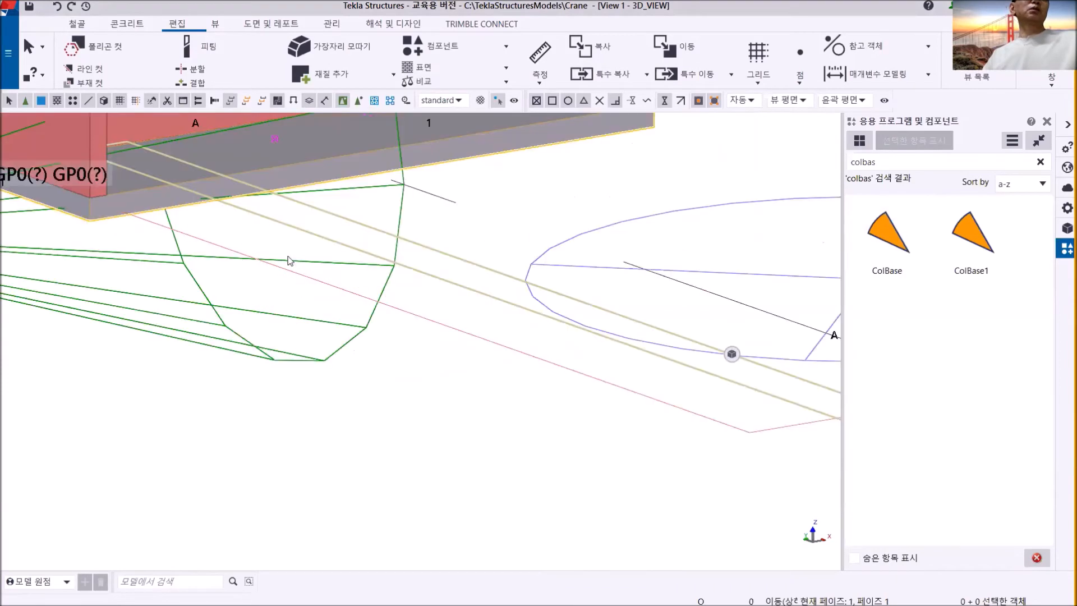
pyautogui.scroll(2, 224, 319)
pyautogui.scroll(-5, 82, 261)
pyautogui.moveTo(112, 247); pyautogui.dragTo(338, 296, button='middle')
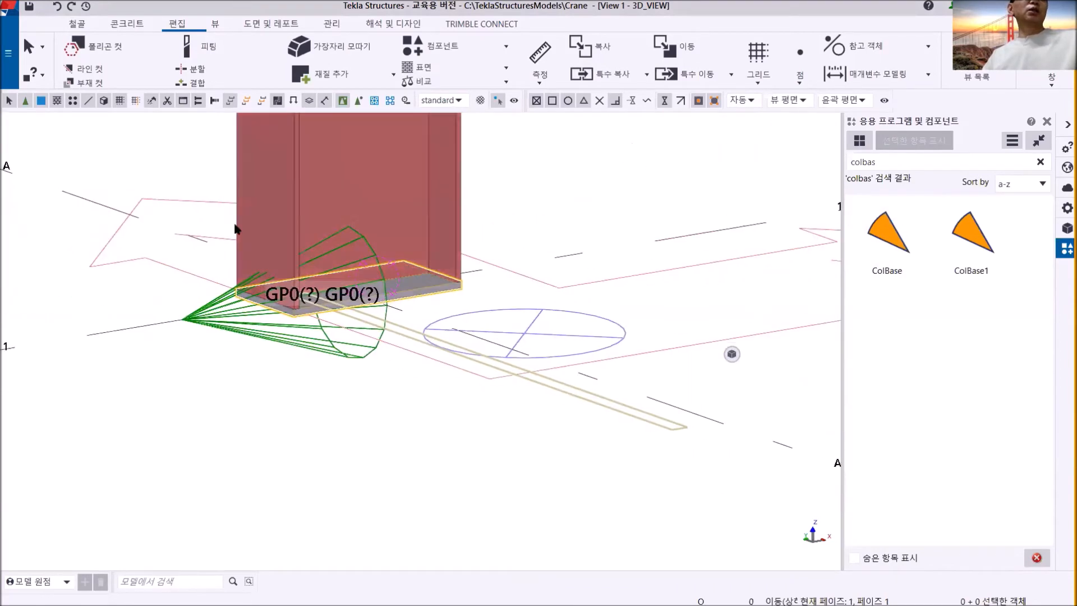
pyautogui.scroll(-8, 375, 333)
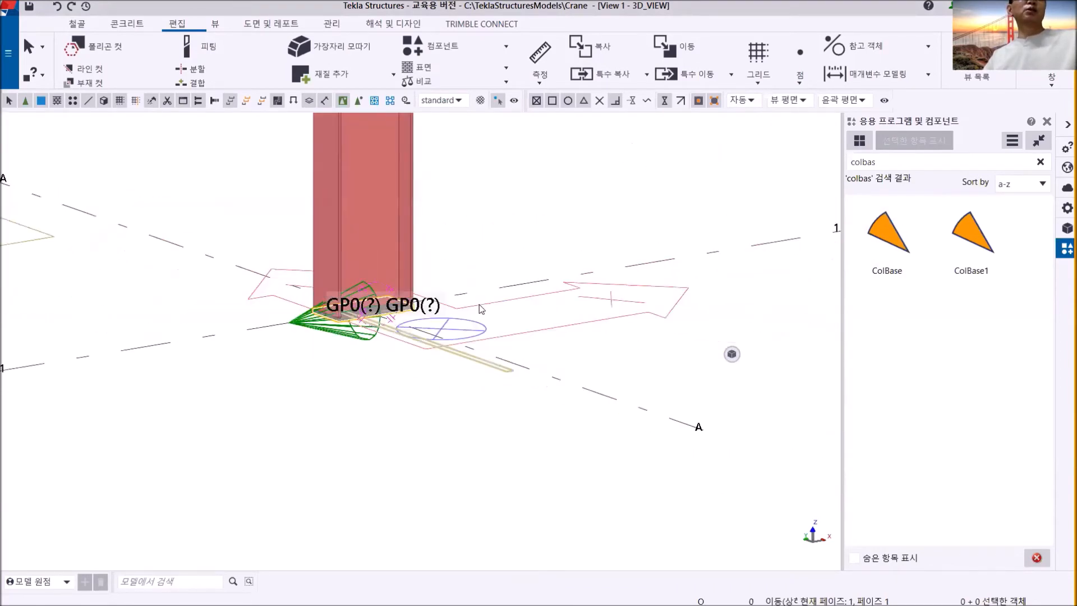
pyautogui.moveTo(387, 331); pyautogui.dragTo(342, 412, button='middle')
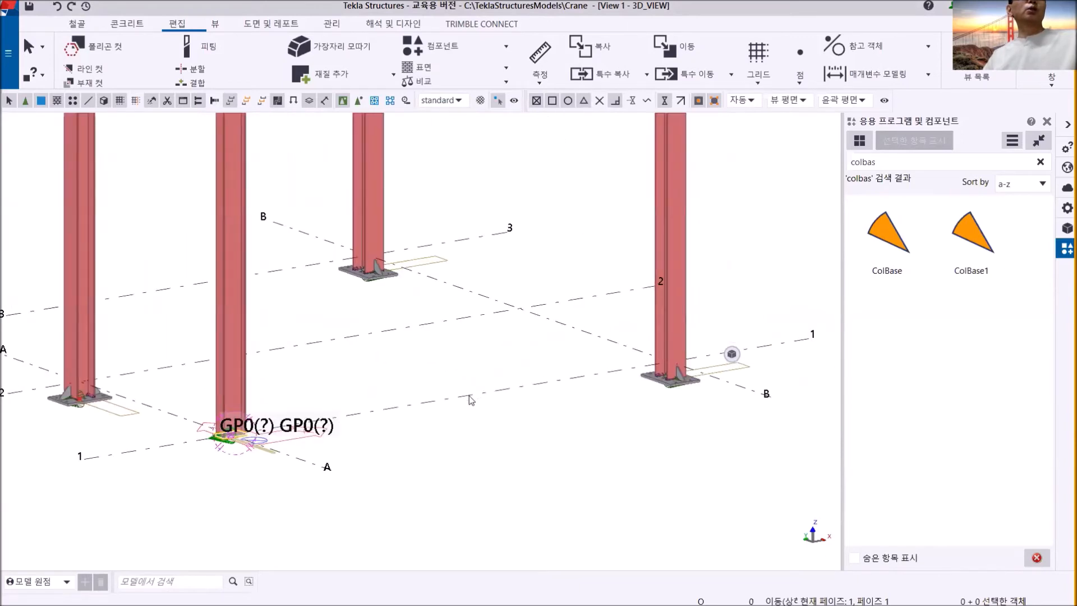
# - Place three steel columns along grid line 1 between grids A and B
pyautogui.click(77, 24)
pyautogui.click(85, 59)
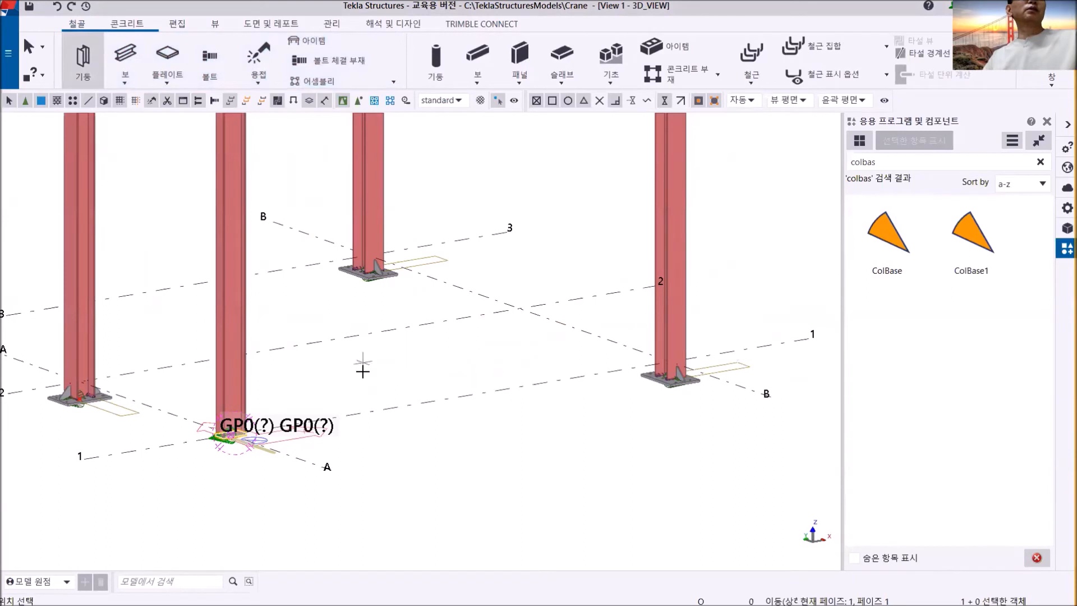
pyautogui.click(366, 413)
pyautogui.click(451, 399)
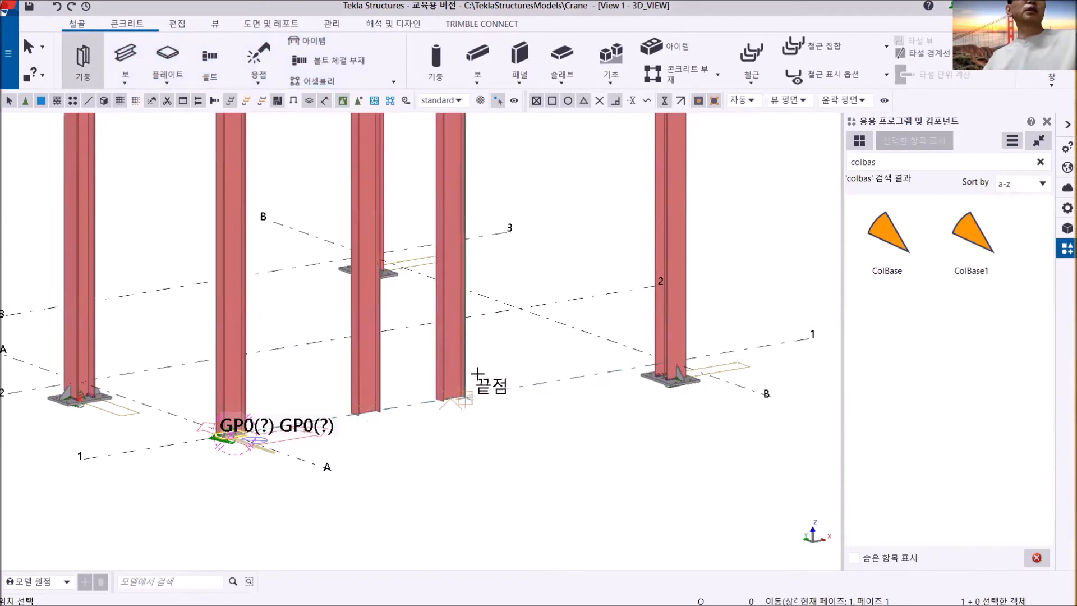
pyautogui.click(528, 386)
pyautogui.rightClick(568, 245)
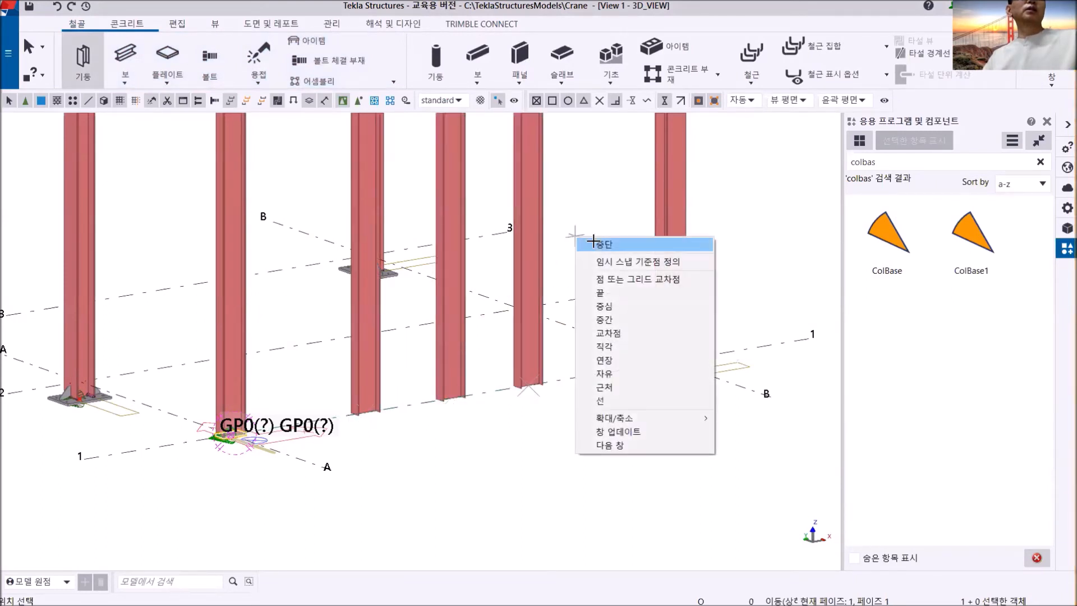
pyautogui.click(586, 240)
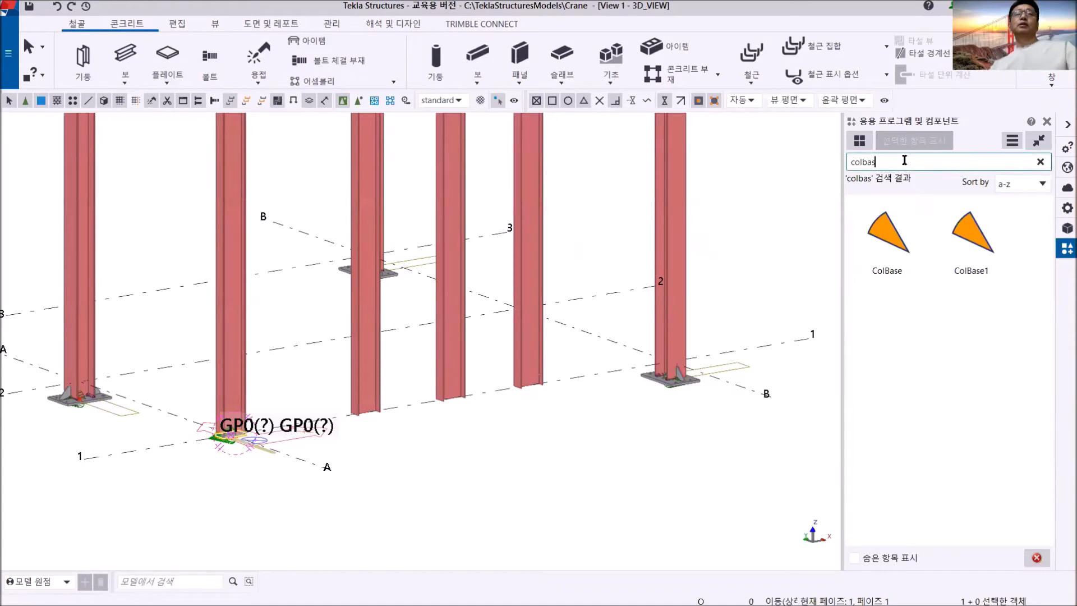
# - Find the ColBase1 component and apply it at the foot of the new grid line 1 column closest to grid B
pyautogui.moveTo(904, 161); pyautogui.dragTo(783, 179)
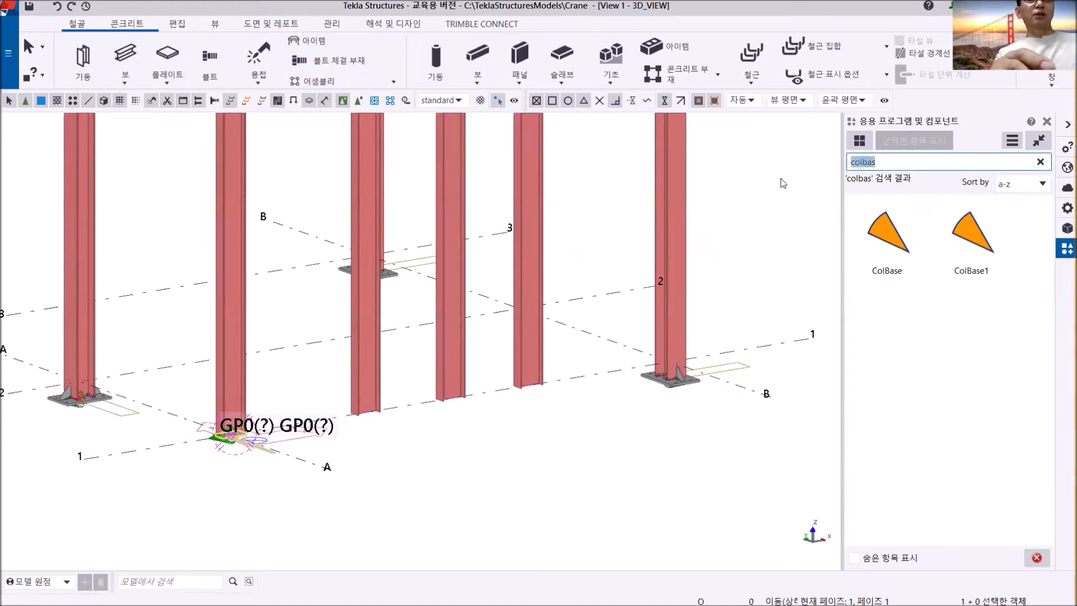
pyautogui.write('colbase1')
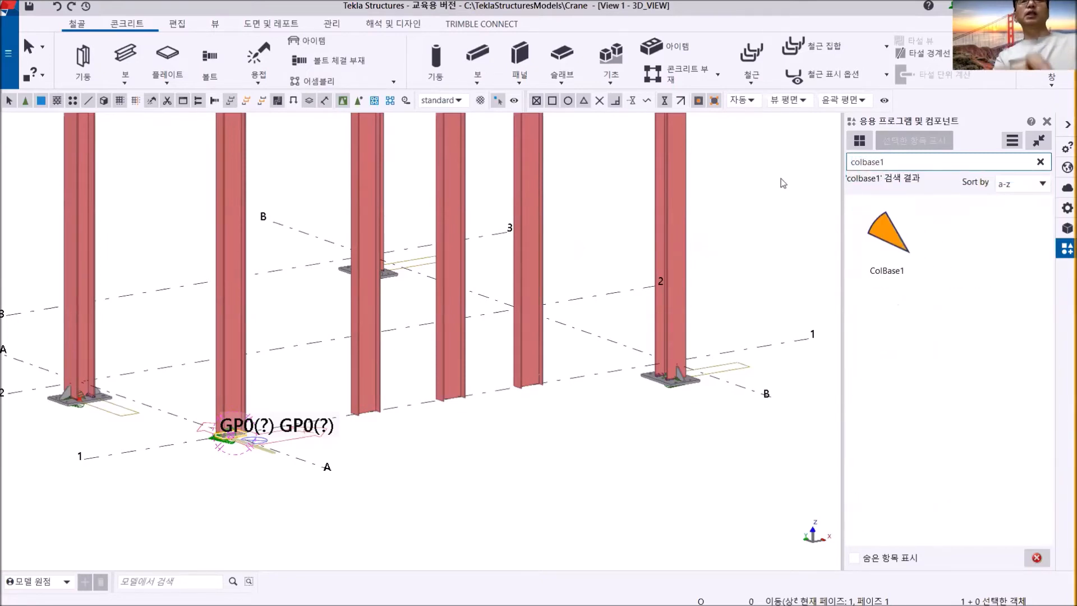
pyautogui.click(890, 241)
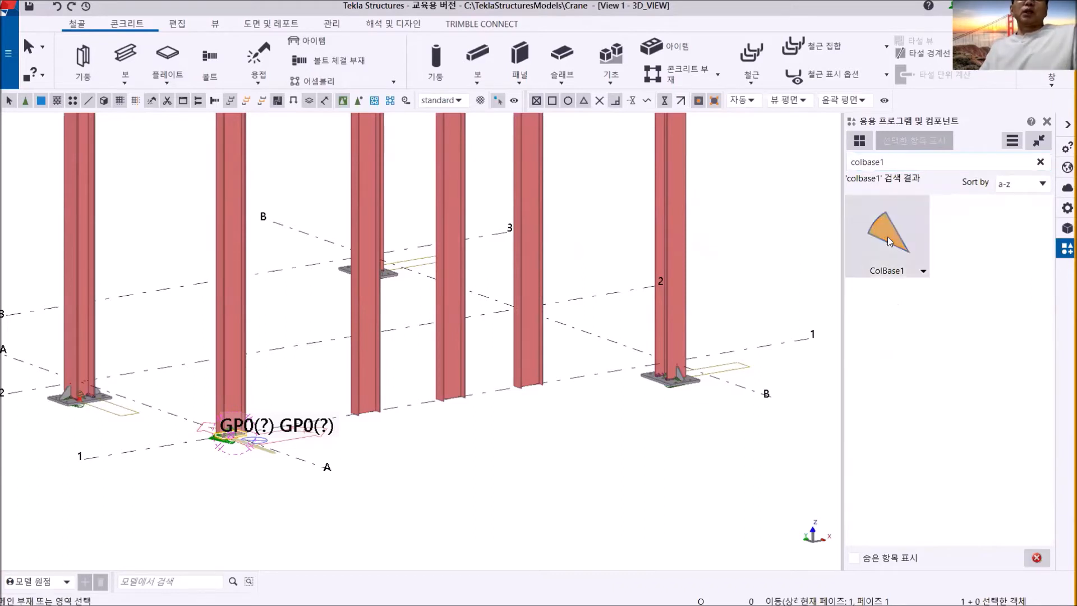
pyautogui.click(527, 318)
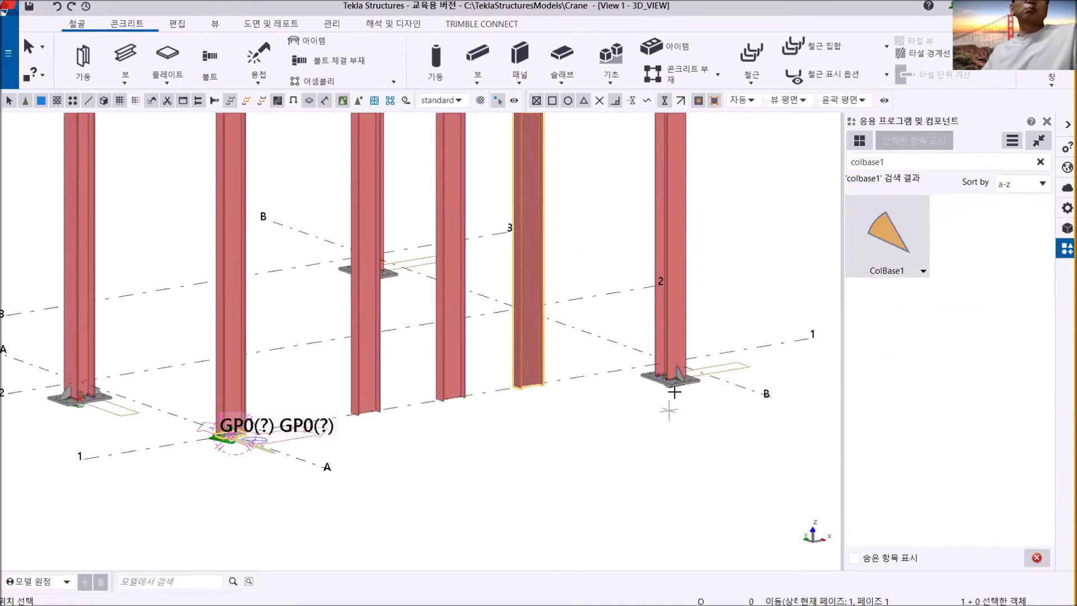
pyautogui.scroll(3, 539, 387)
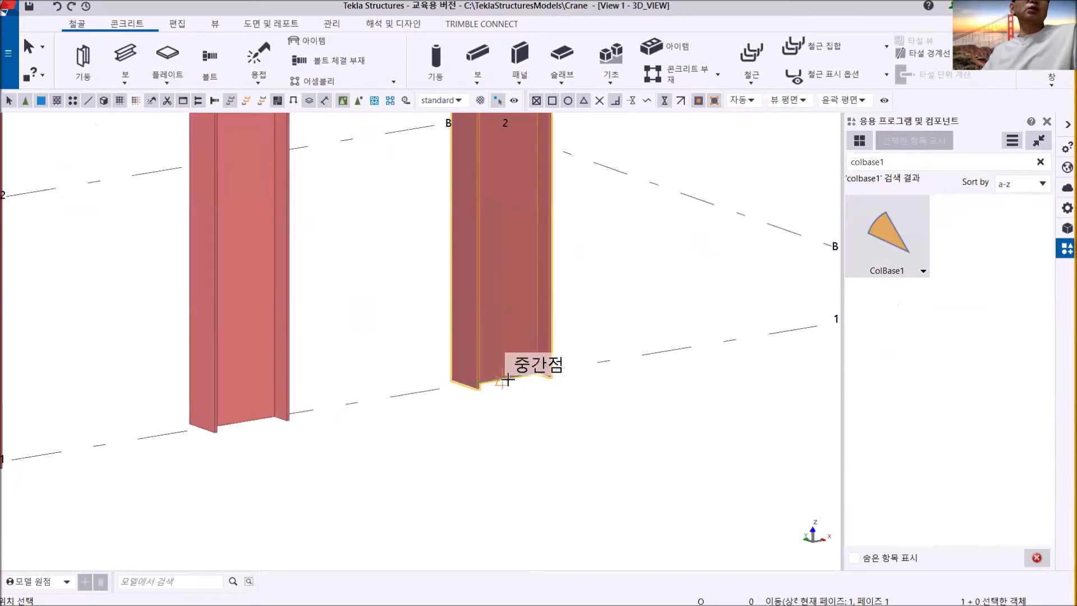
pyautogui.click(539, 387)
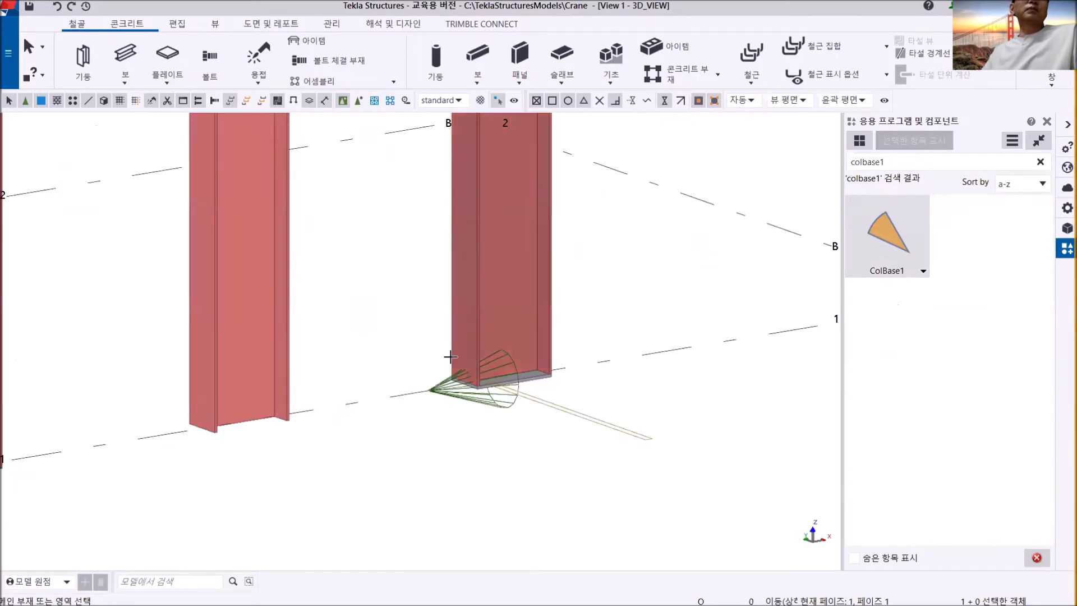
# - Apply ColBase1 to the other two new columns, picking a point slightly above the middle column's foot and a higher point on the third
pyautogui.click(286, 218)
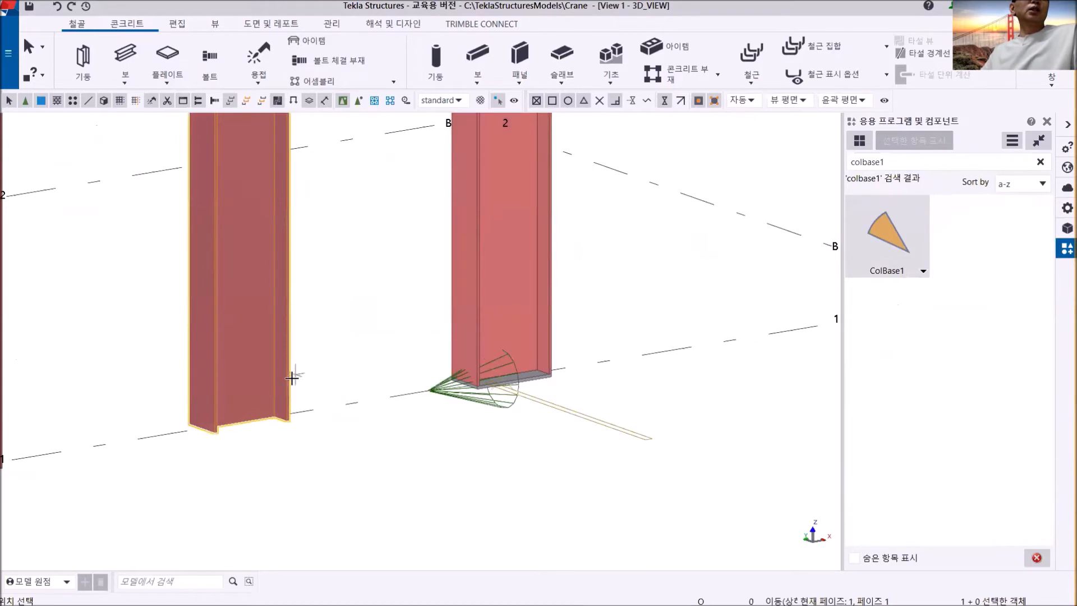
pyautogui.click(214, 344)
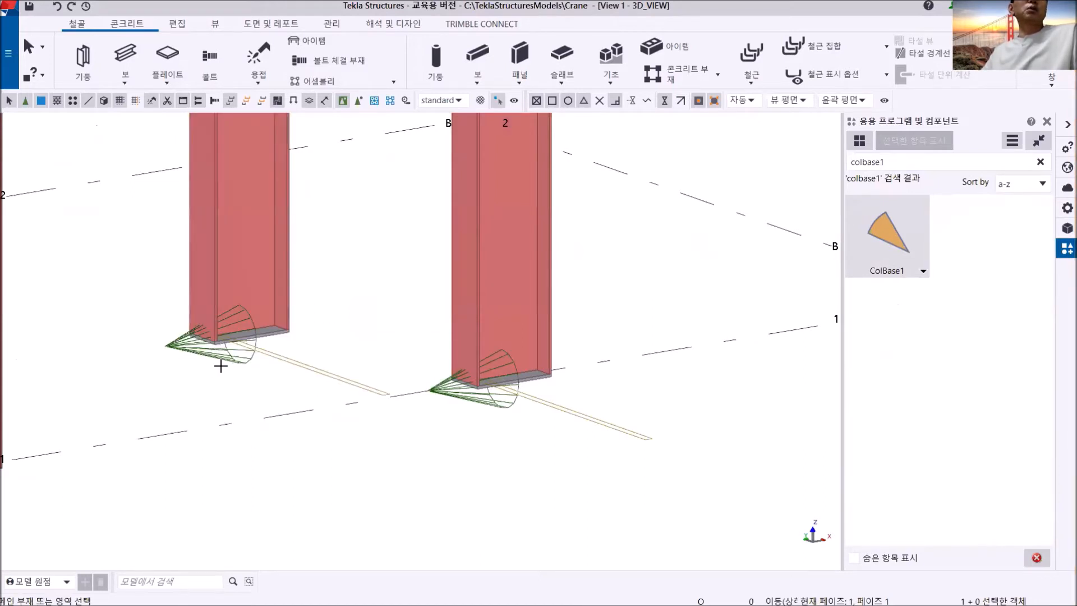
pyautogui.scroll(-5, 305, 387)
pyautogui.moveTo(372, 347); pyautogui.dragTo(581, 355, button='middle')
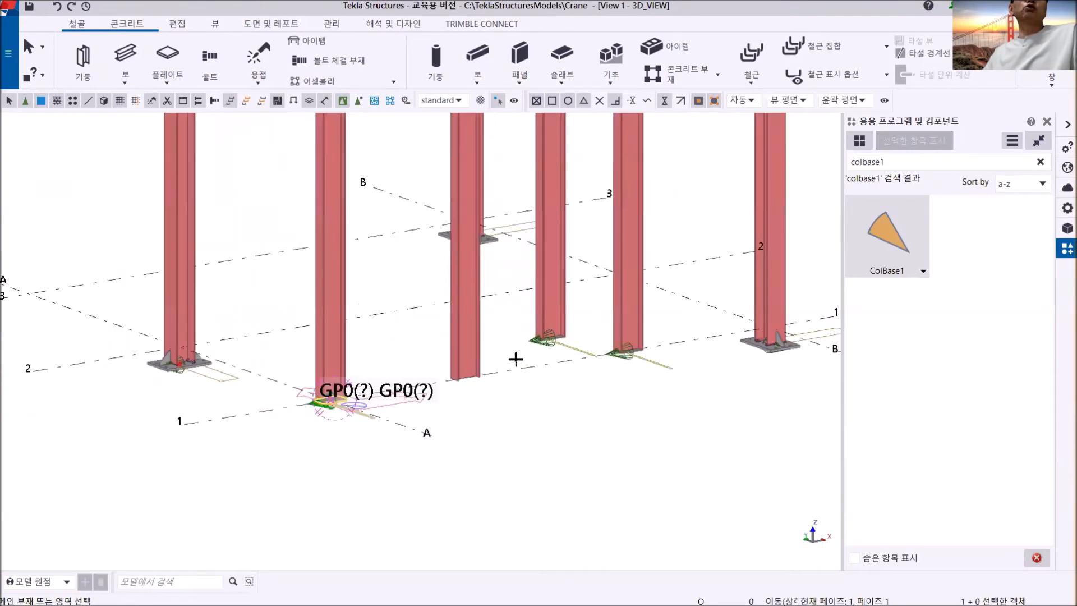
pyautogui.click(460, 321)
pyautogui.moveTo(504, 368); pyautogui.dragTo(505, 489, button='middle')
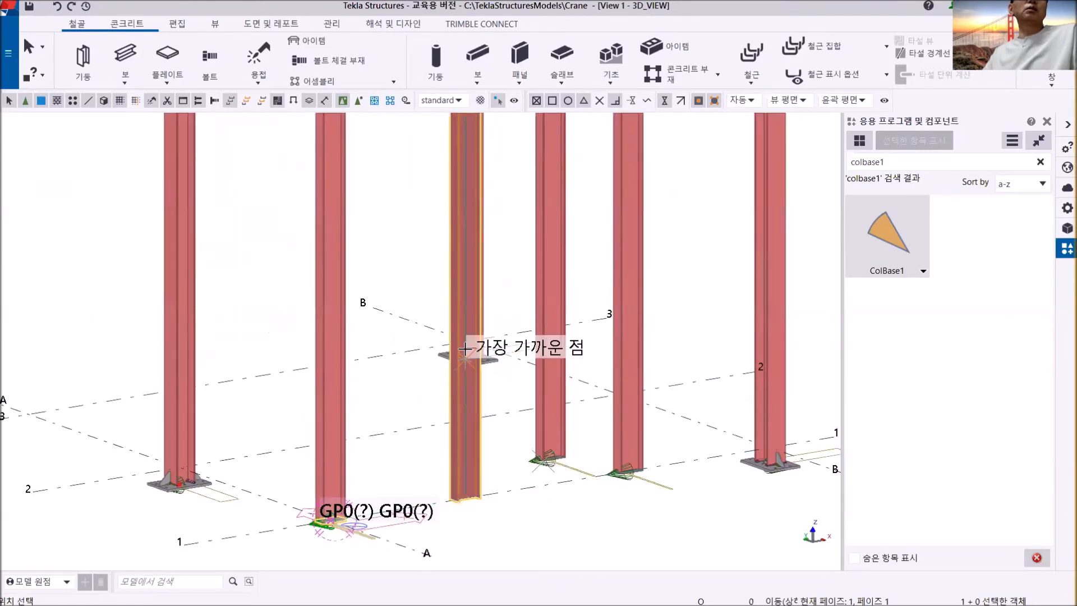
pyautogui.click(462, 291)
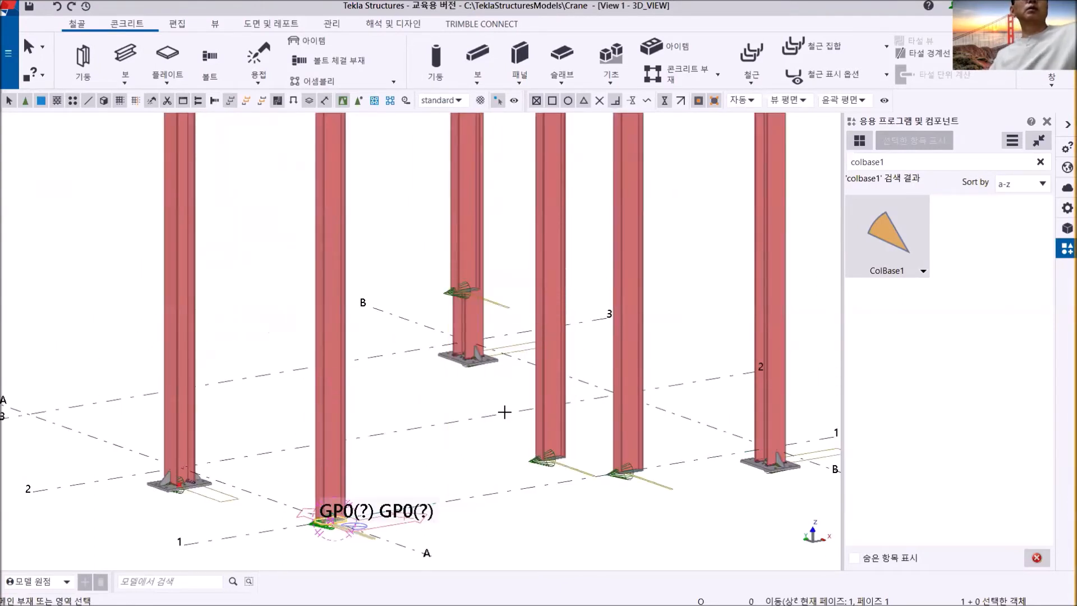
pyautogui.moveTo(490, 398)
pyautogui.keyDown('ctrl'); pyautogui.mouseDown(button='middle')
pyautogui.moveTo(530, 397)
pyautogui.moveTo(493, 403)
pyautogui.mouseUp(button='middle'); pyautogui.keyUp('ctrl')
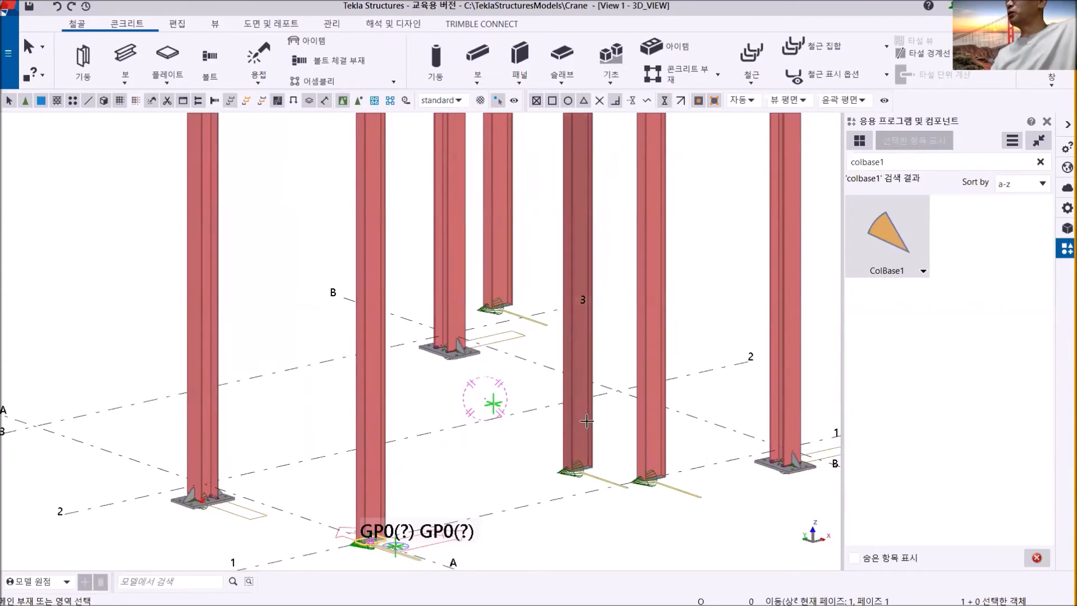
pyautogui.rightClick(720, 223)
pyautogui.click(743, 230)
# - Examine the ColBase1 bases on the three new columns in relation to the whole frame and the existing base plates
pyautogui.scroll(-2, 536, 405)
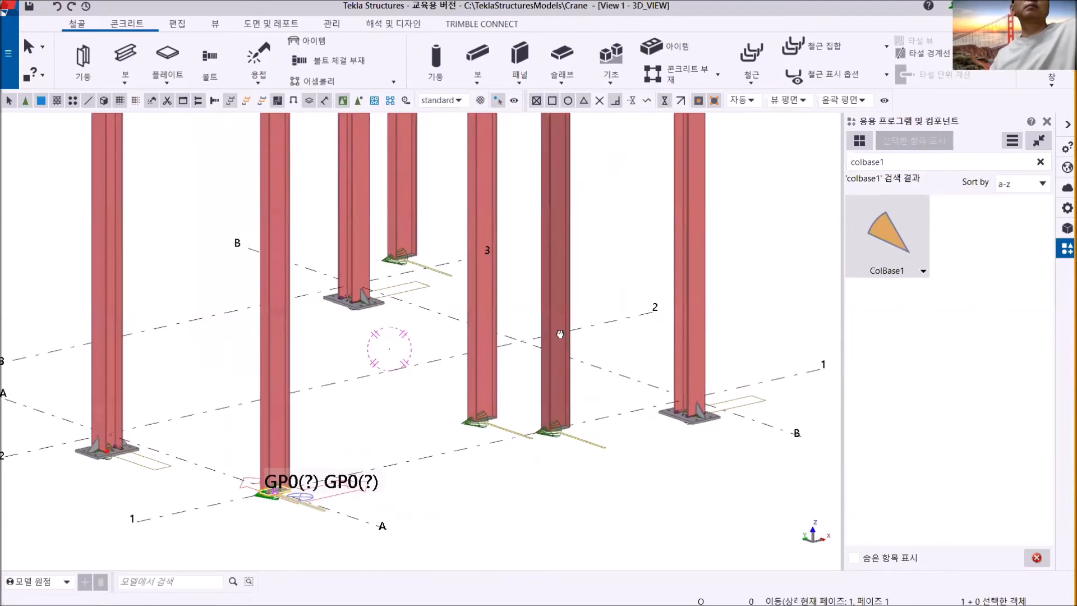
pyautogui.scroll(-2, 536, 405)
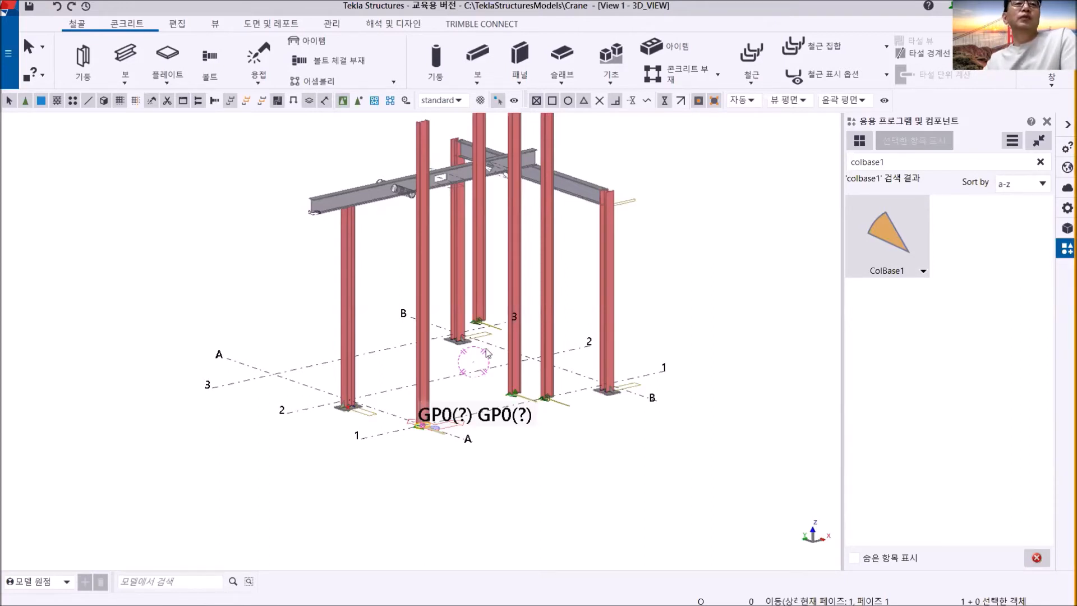
pyautogui.moveTo(568, 299); pyautogui.dragTo(508, 364, button='middle')
pyautogui.scroll(-3, 479, 421)
pyautogui.moveTo(478, 426); pyautogui.dragTo(444, 356, button='middle')
pyautogui.scroll(6, 500, 341)
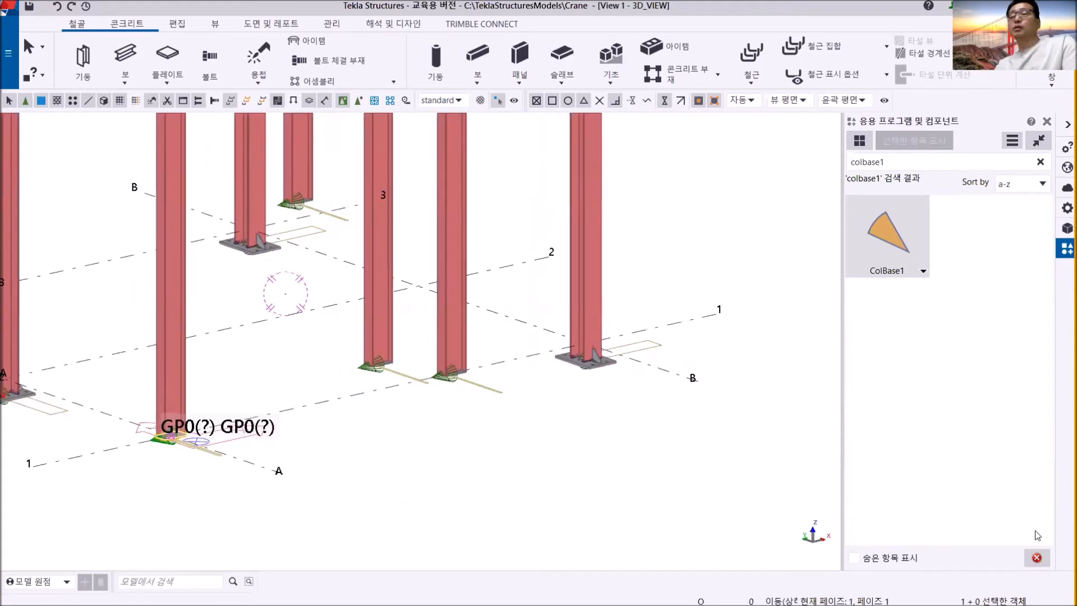
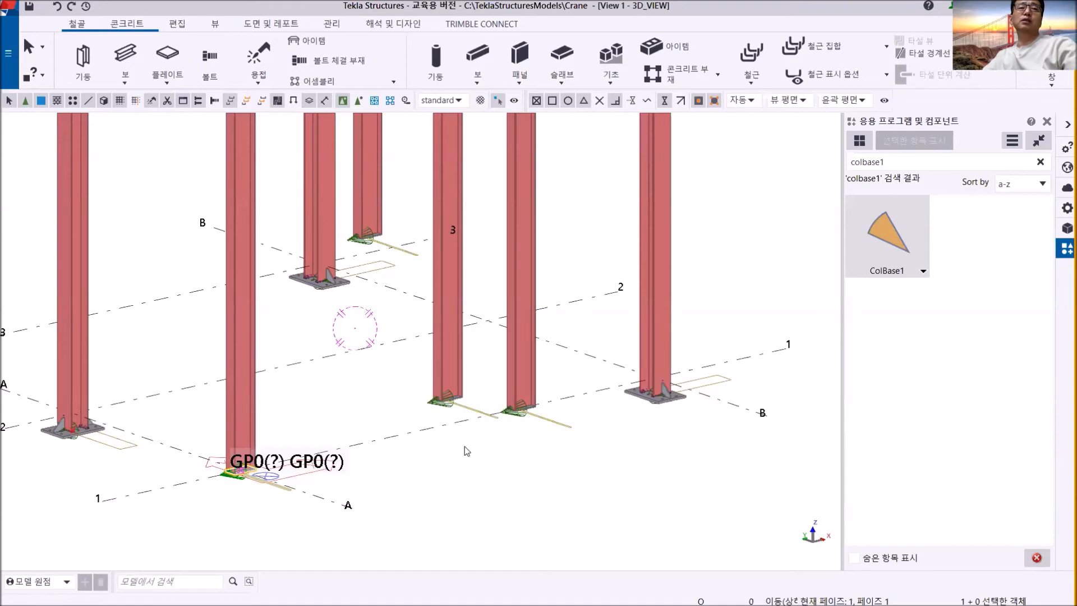
# - Permanently delete the ColBase1 custom component from the catalog together with its instances in the model
pyautogui.scroll(5, 466, 450)
pyautogui.scroll(-2, 556, 466)
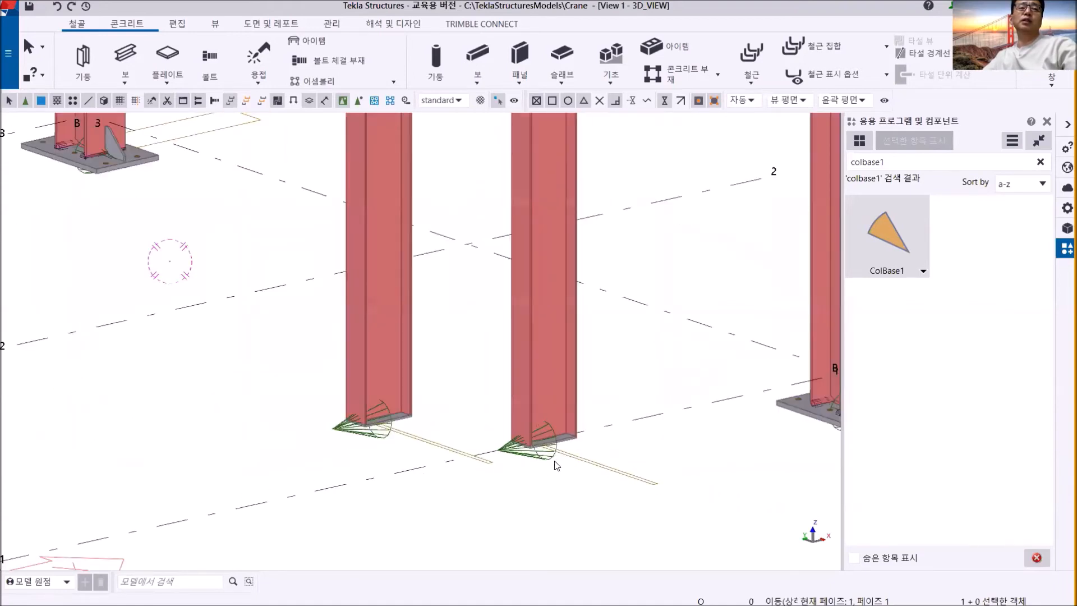
pyautogui.moveTo(555, 465); pyautogui.dragTo(504, 472, button='middle')
pyautogui.scroll(-4, 504, 473)
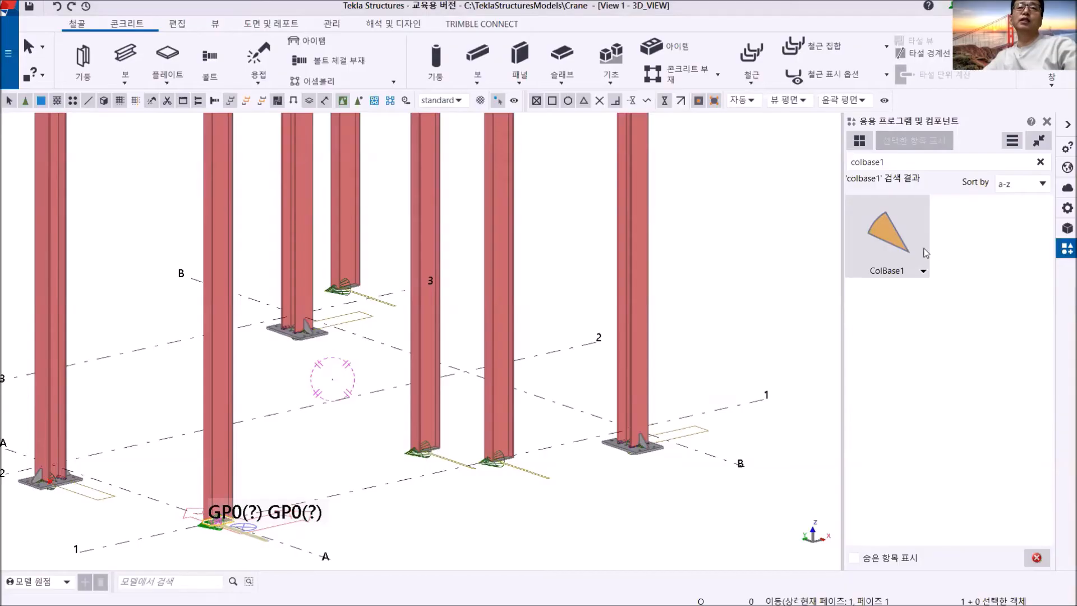
pyautogui.click(892, 247)
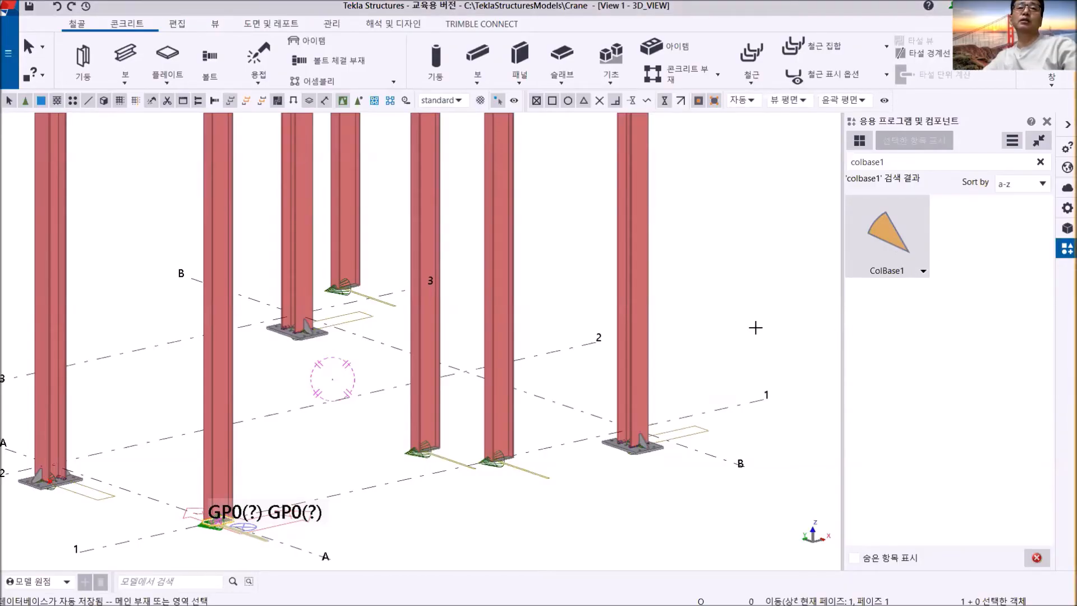
pyautogui.click(766, 344)
pyautogui.rightClick(887, 240)
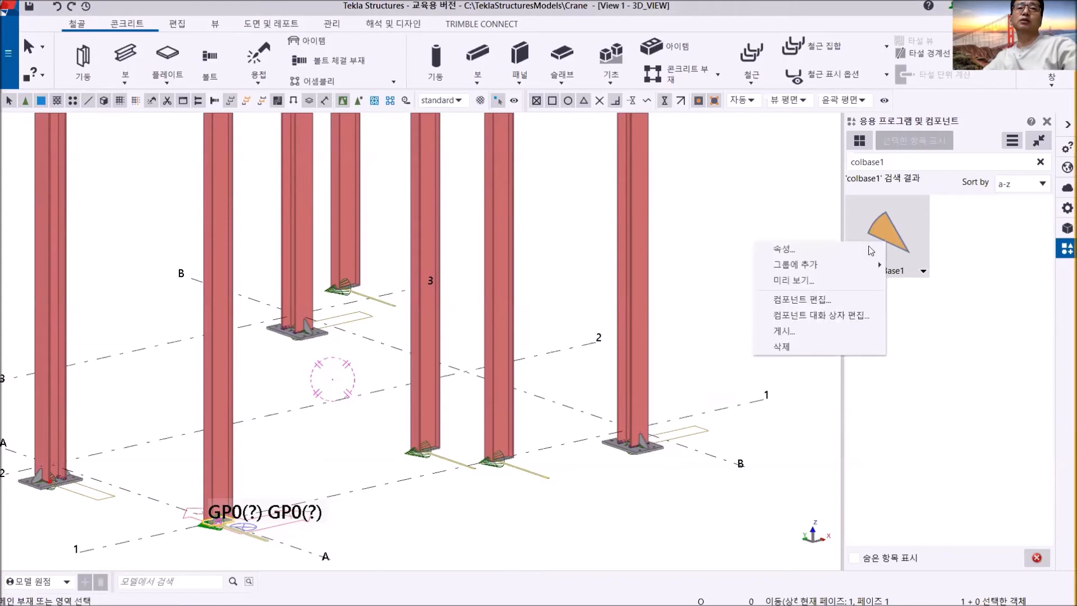
pyautogui.click(819, 348)
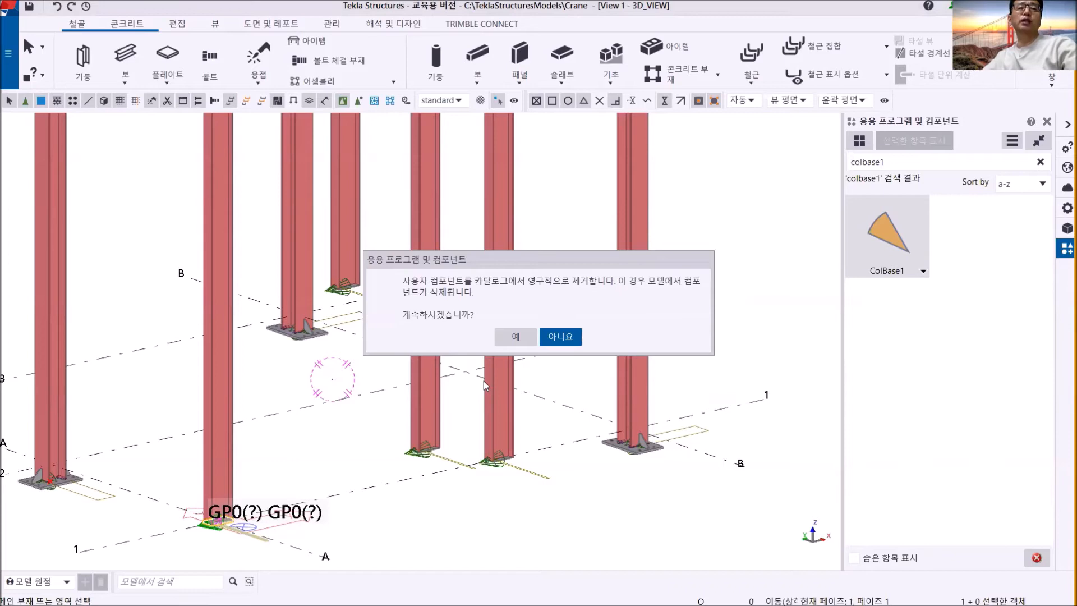
pyautogui.click(516, 336)
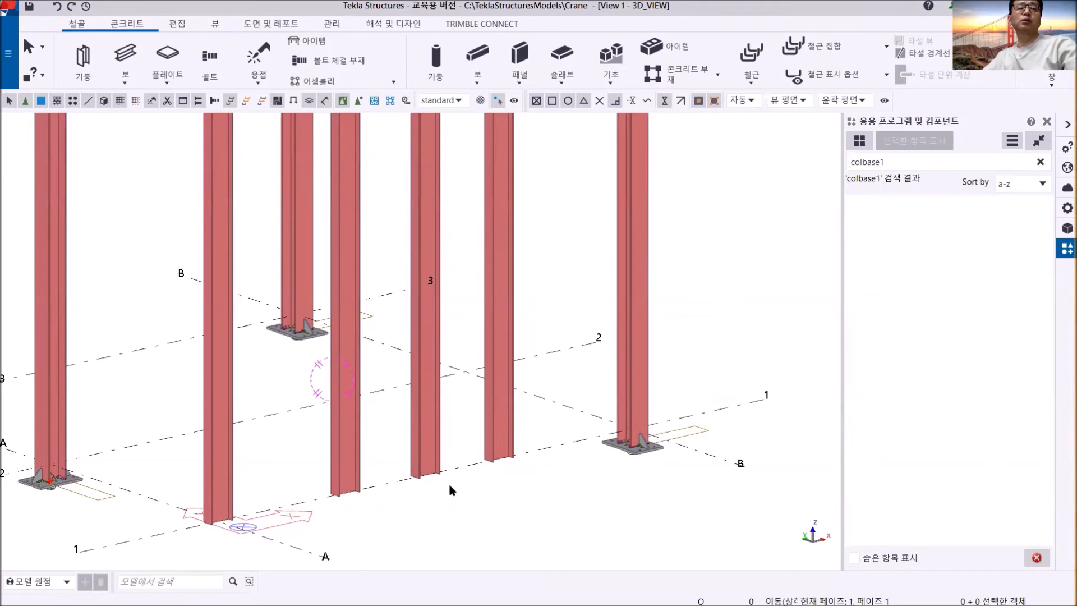
# - Find the ColBase component and apply it to the column at grid A/1
pyautogui.scroll(5, 472, 426)
pyautogui.scroll(-3, 472, 426)
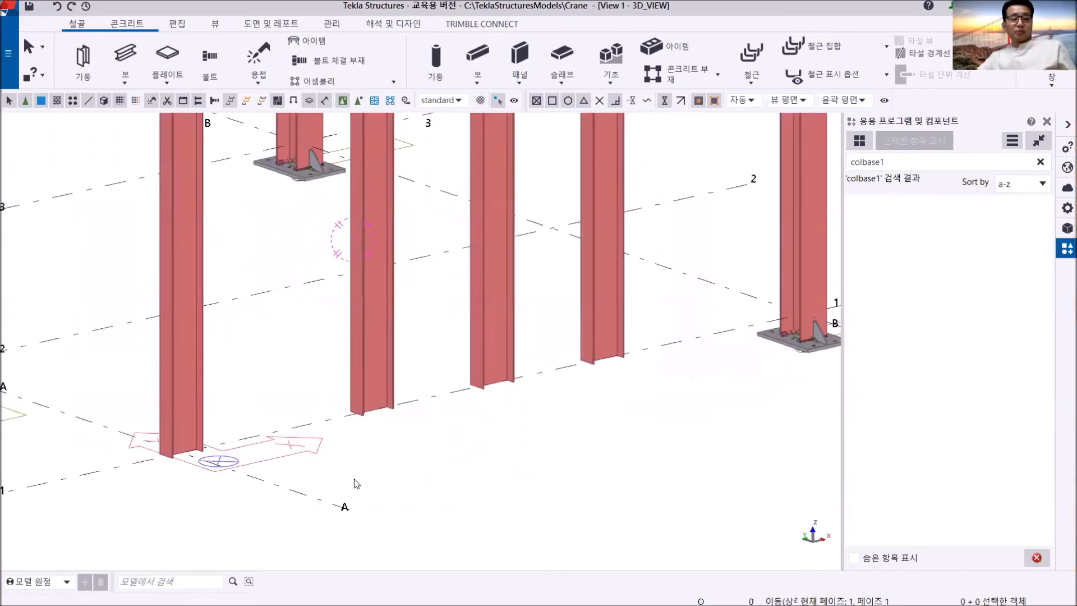
pyautogui.scroll(-3, 389, 457)
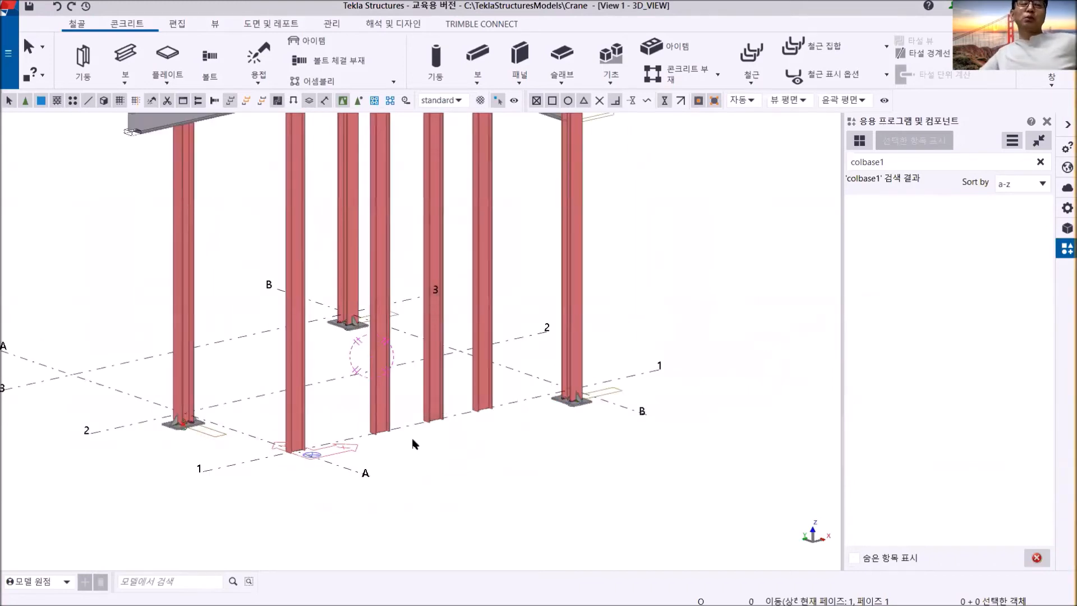
pyautogui.moveTo(413, 444); pyautogui.dragTo(423, 535, button='middle')
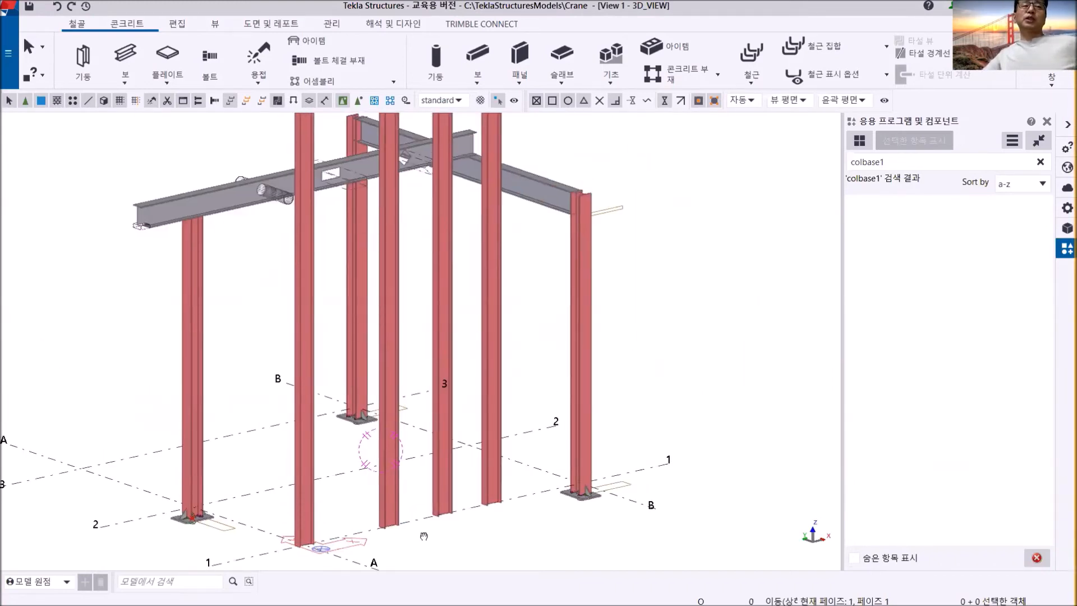
pyautogui.scroll(-3, 443, 534)
pyautogui.scroll(5, 443, 534)
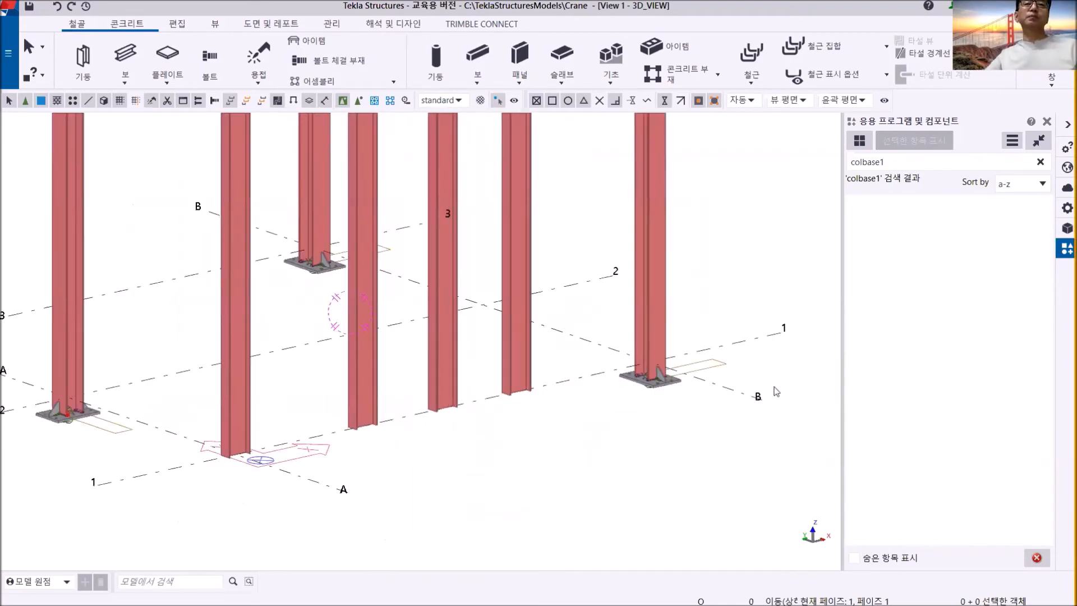
pyautogui.click(904, 165)
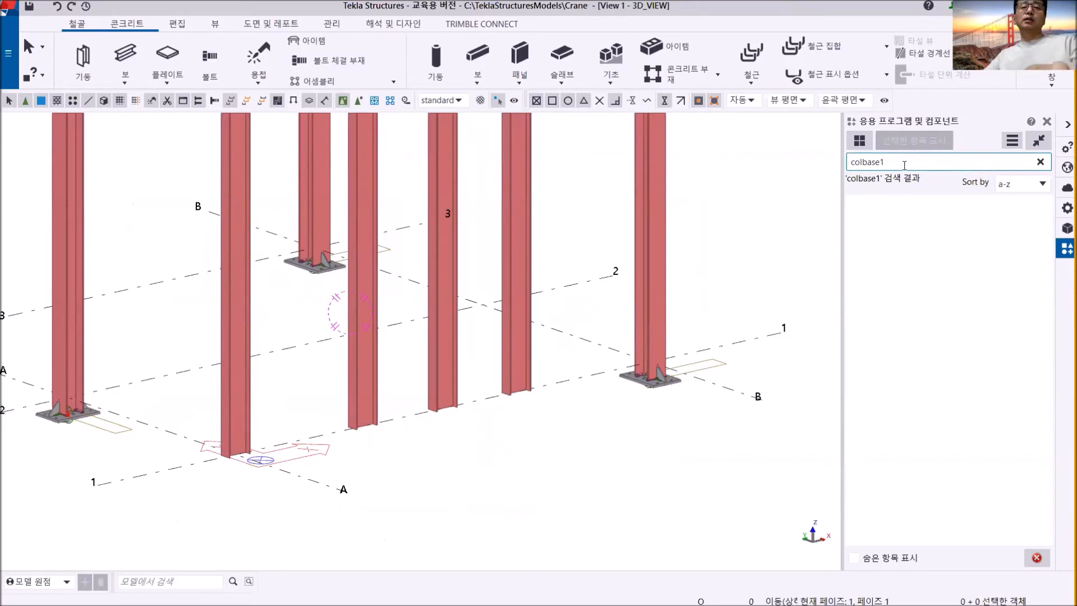
pyautogui.press('BackSpace')
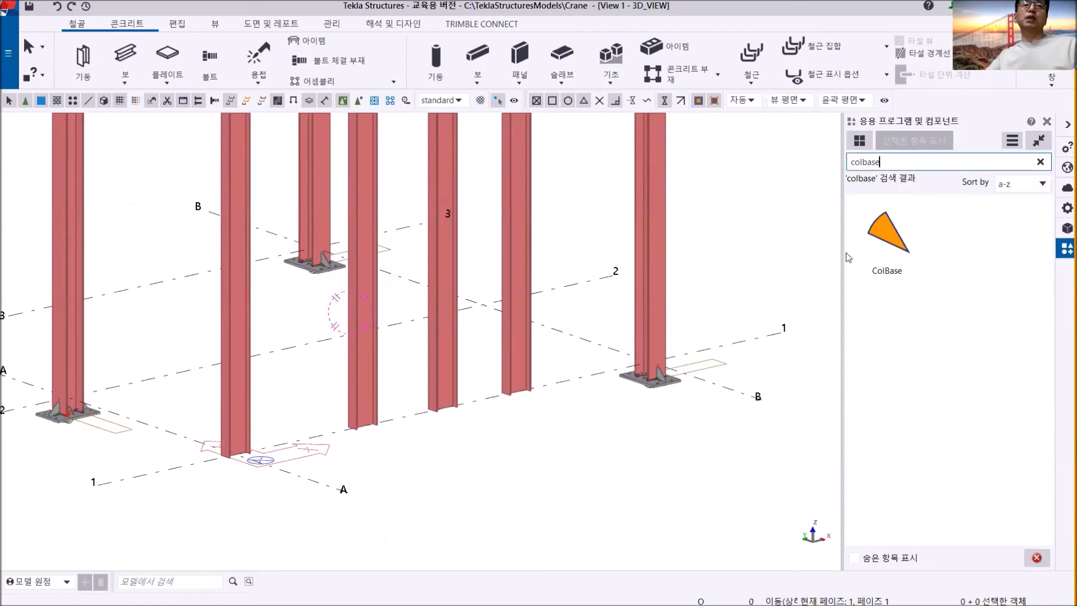
pyautogui.click(885, 235)
pyautogui.scroll(5, 359, 421)
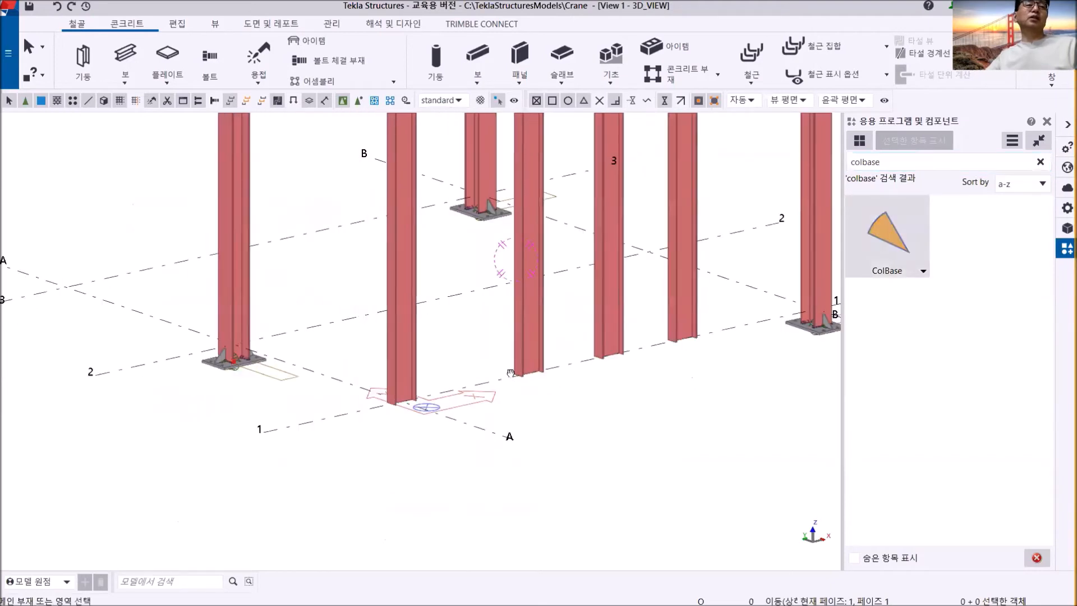
pyautogui.click(349, 360)
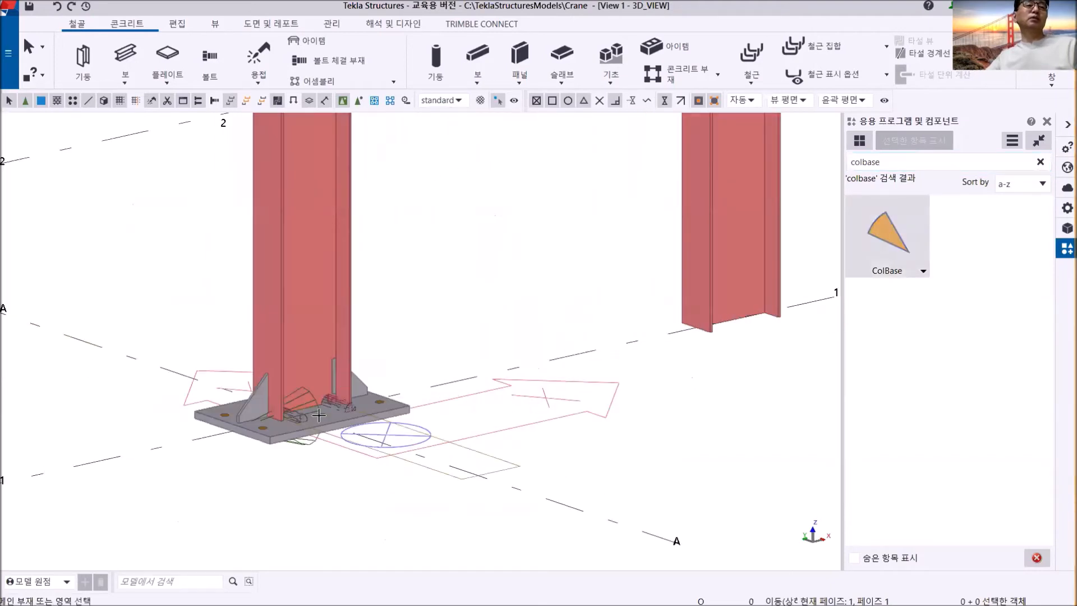
pyautogui.scroll(4, 358, 374)
pyautogui.keyDown('ctrl'); pyautogui.moveTo(369, 377); pyautogui.dragTo(220, 378, button='middle'); pyautogui.keyUp('ctrl')
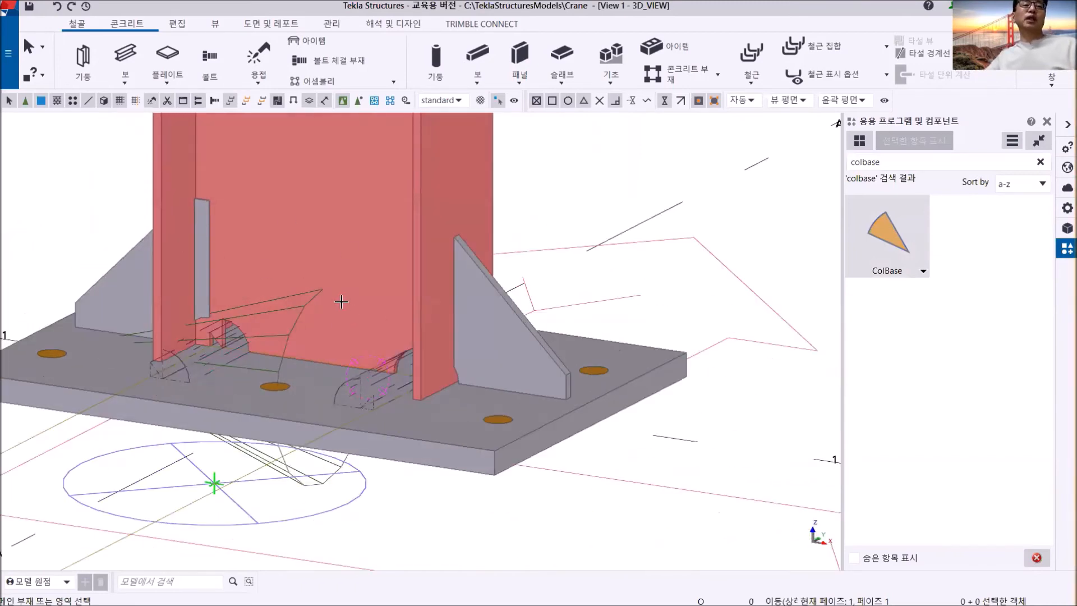
# - Apply ColBase to the new grid line 1 column closest to grid A and end the command
pyautogui.scroll(-5, 322, 326)
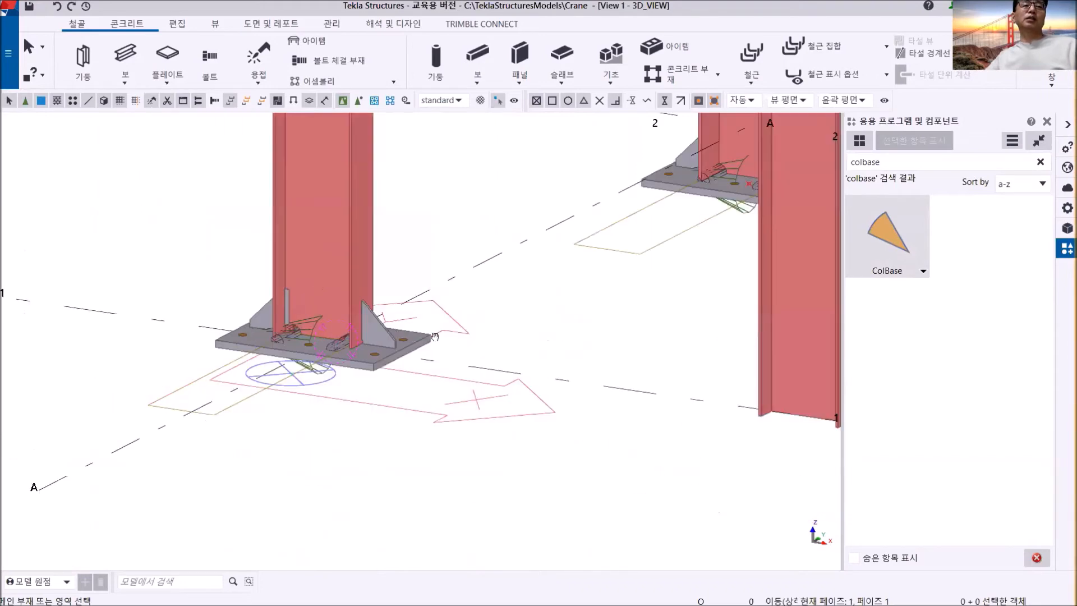
pyautogui.scroll(1, 631, 339)
pyautogui.scroll(5, 657, 394)
pyautogui.moveTo(645, 389); pyautogui.dragTo(303, 303, button='middle')
pyautogui.scroll(-5, 471, 283)
pyautogui.scroll(-5, 535, 506)
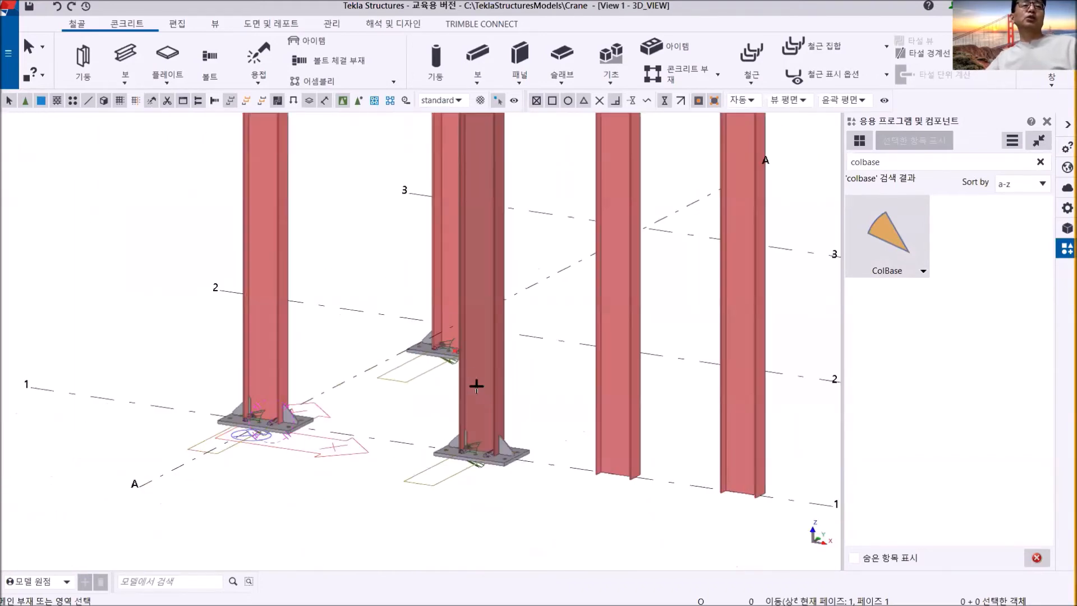
pyautogui.scroll(3, 435, 500)
pyautogui.keyDown('ctrl'); pyautogui.moveTo(387, 467); pyautogui.dragTo(549, 465, button='middle'); pyautogui.keyUp('ctrl')
pyautogui.scroll(-3, 457, 390)
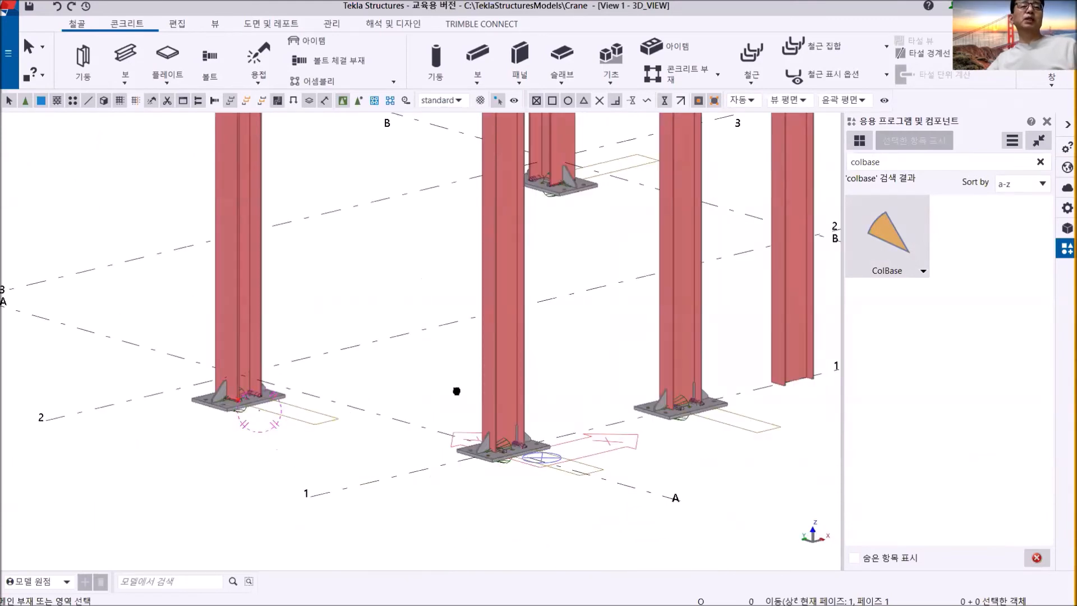
pyautogui.scroll(5, 473, 431)
pyautogui.rightClick(392, 303)
pyautogui.click(391, 307)
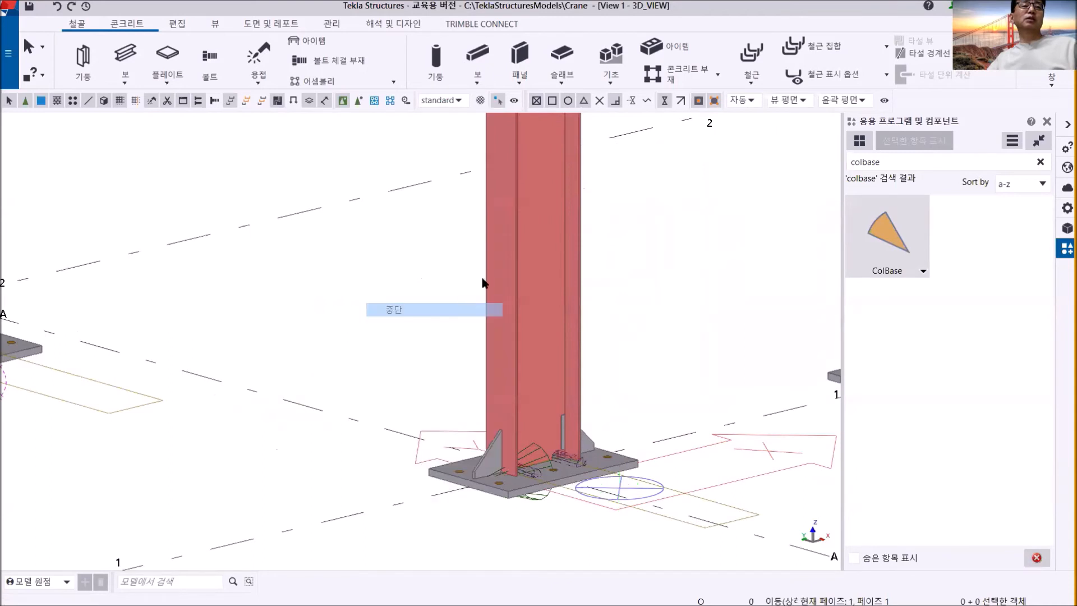
# - Check the properties of the column at grid A/1 and compare its base with the remaining grid line 1 columns
pyautogui.doubleClick(511, 254)
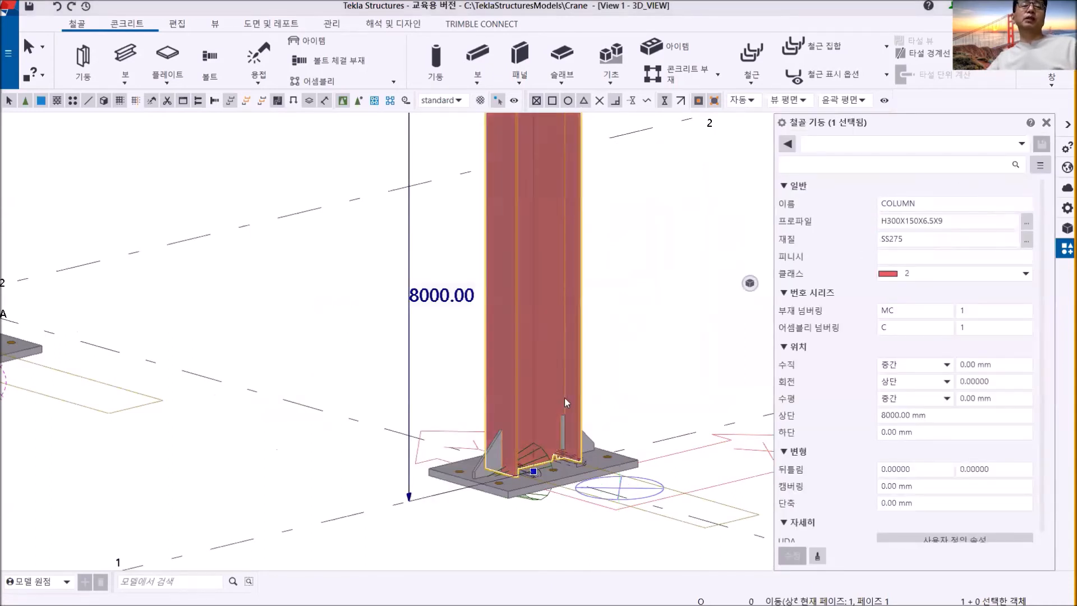
pyautogui.scroll(-3, 521, 428)
pyautogui.moveTo(543, 418); pyautogui.dragTo(385, 373, button='middle')
pyautogui.moveTo(578, 418); pyautogui.dragTo(519, 430, button='middle')
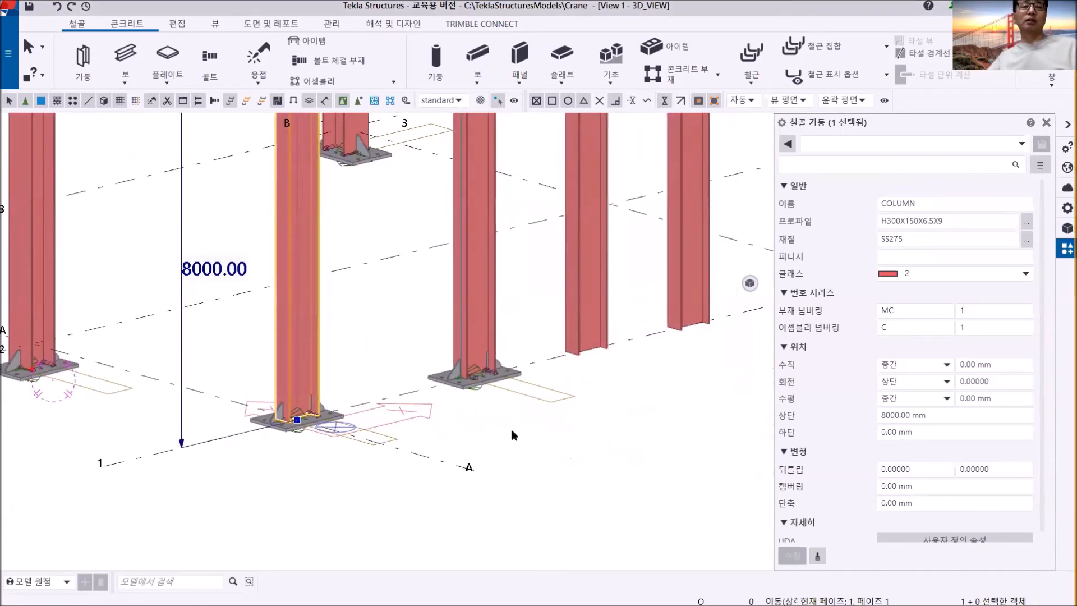
pyautogui.scroll(-3, 527, 435)
pyautogui.click(568, 457)
pyautogui.scroll(6, 474, 483)
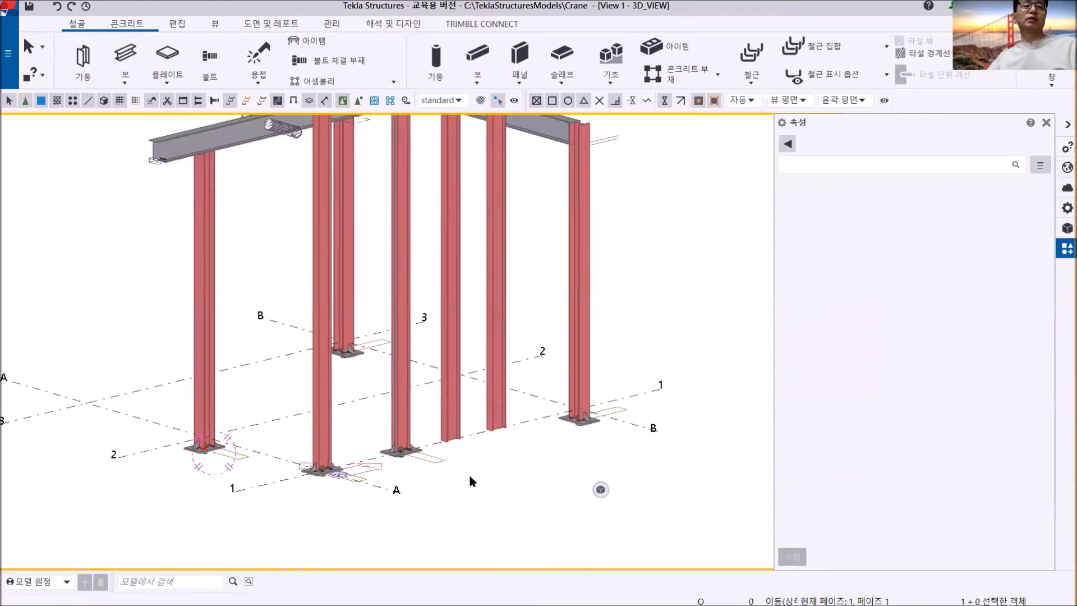
pyautogui.moveTo(465, 449); pyautogui.dragTo(551, 435, button='middle')
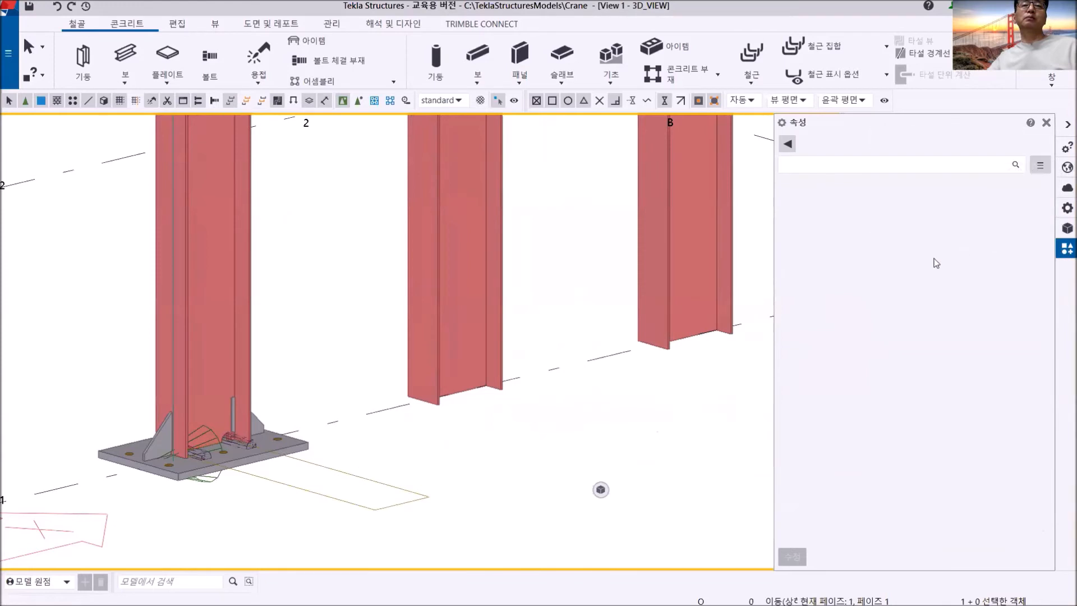
pyautogui.click(1046, 124)
# - Apply ColBase to the middle of the three new grid line 1 columns and inspect its welds and stiffeners up close
pyautogui.click(896, 242)
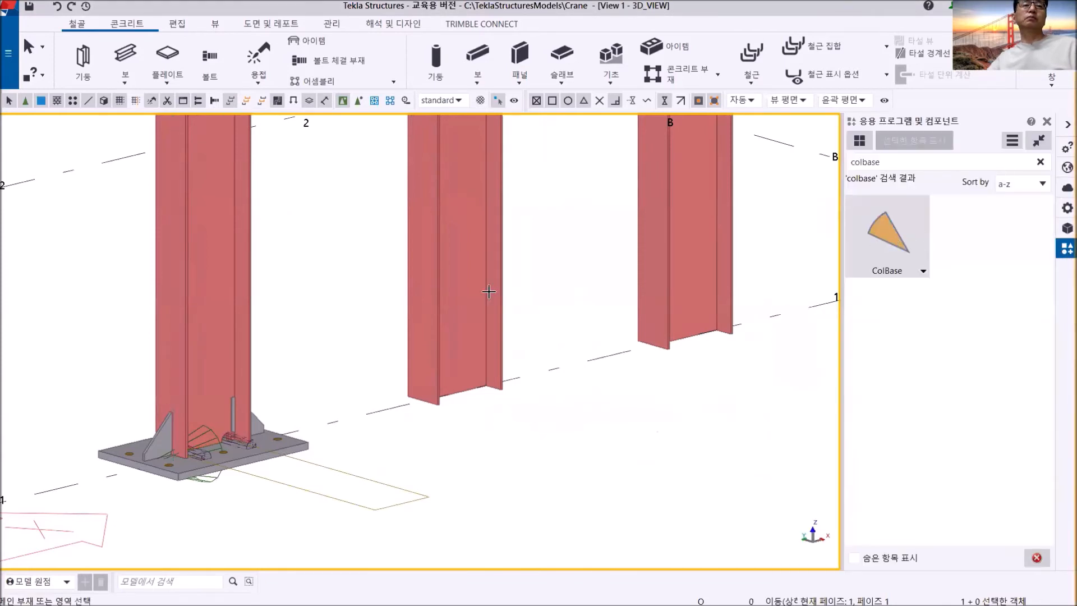
pyautogui.click(418, 289)
pyautogui.scroll(3, 465, 407)
pyautogui.scroll(3, 466, 407)
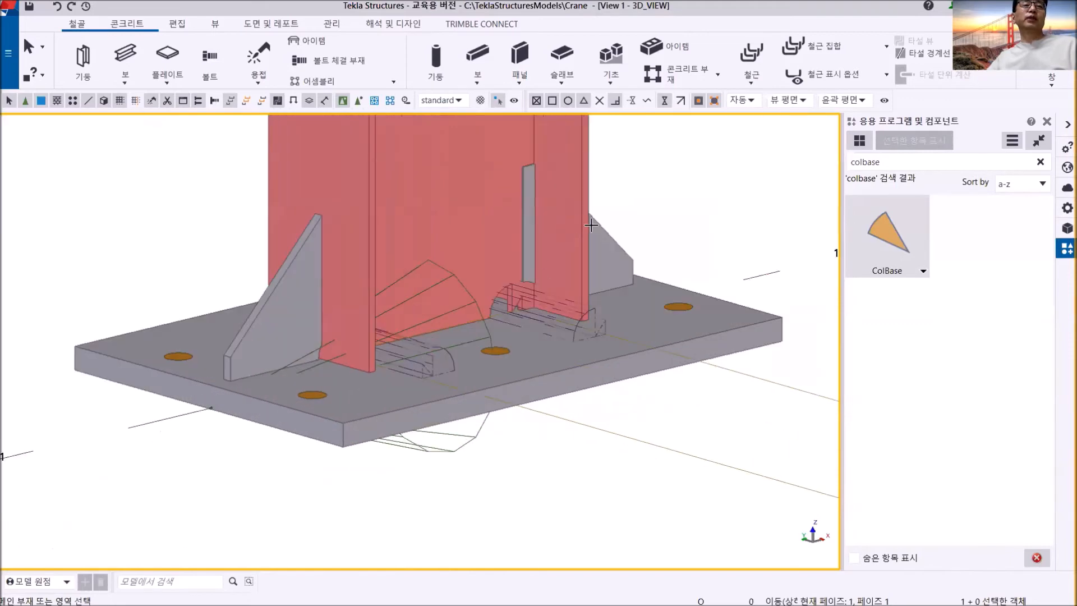
pyautogui.scroll(2, 558, 252)
pyautogui.scroll(2, 556, 252)
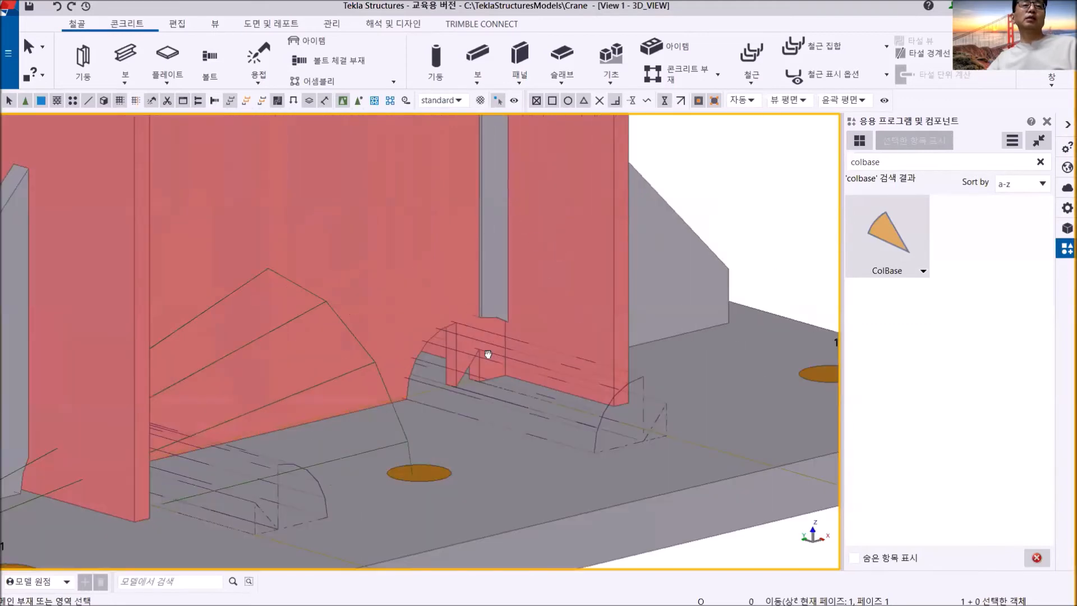
pyautogui.scroll(2, 483, 355)
pyautogui.scroll(-3, 477, 320)
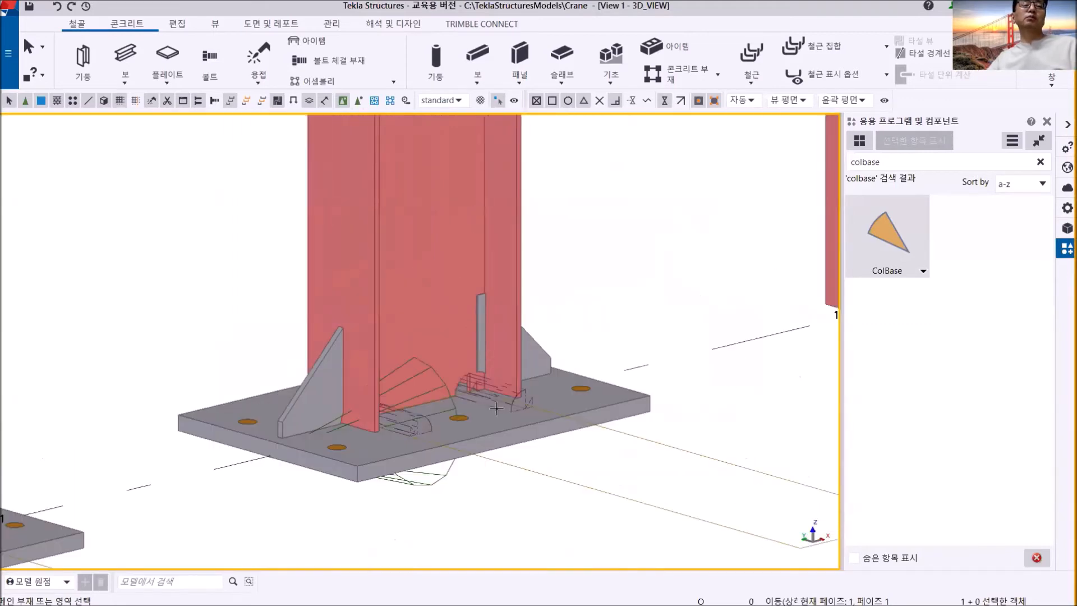
pyautogui.scroll(-1, 459, 452)
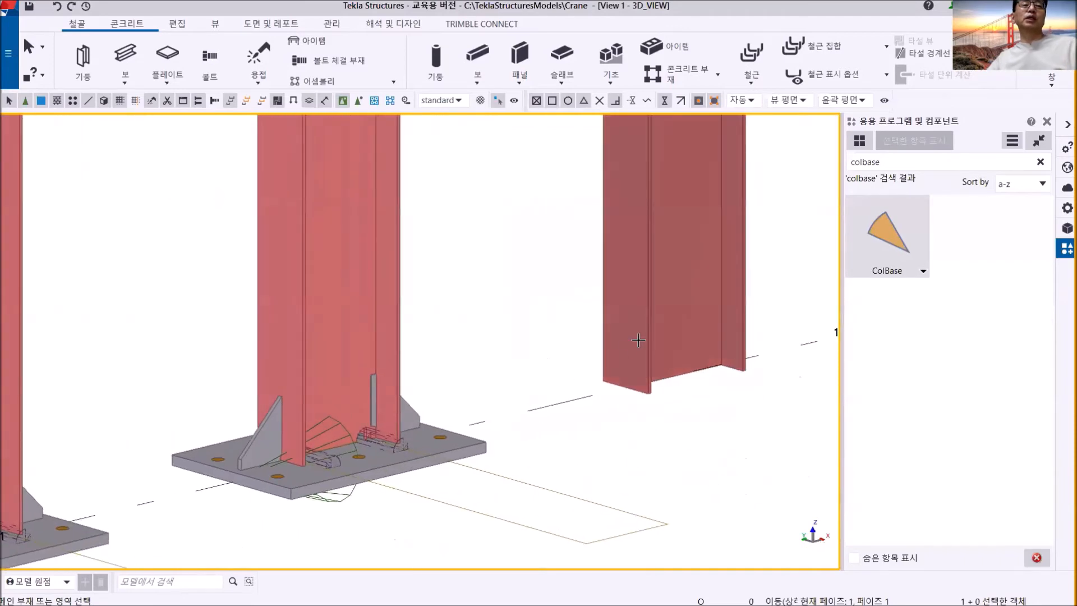
# - Apply ColBase to the new grid line 1 column closest to grid B and end the command
pyautogui.scroll(4, 683, 382)
pyautogui.scroll(-4, 682, 382)
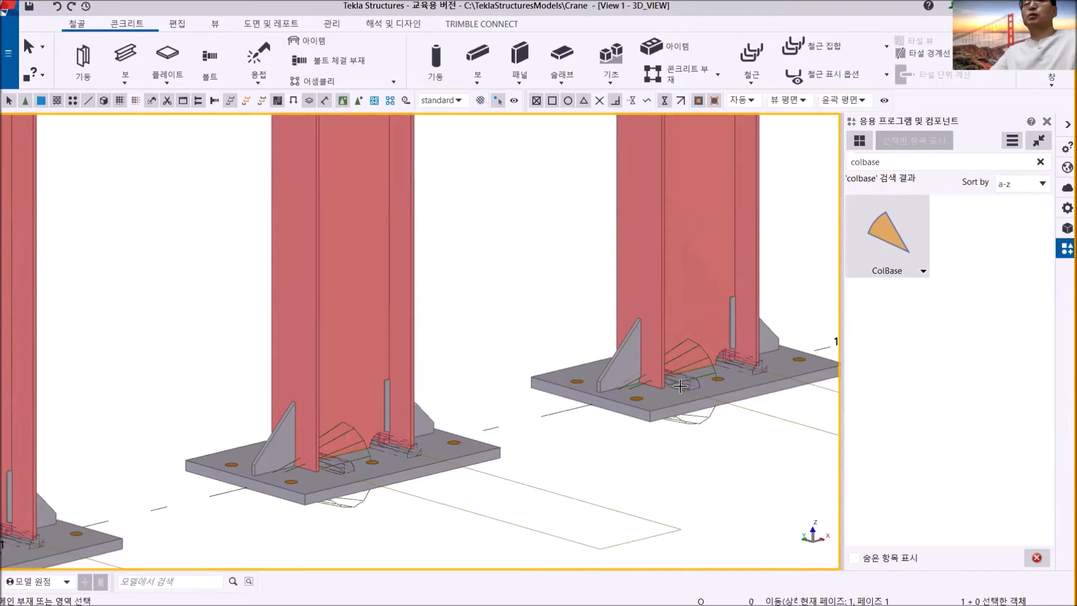
pyautogui.scroll(-6, 680, 386)
pyautogui.moveTo(642, 414); pyautogui.dragTo(530, 455, button='middle')
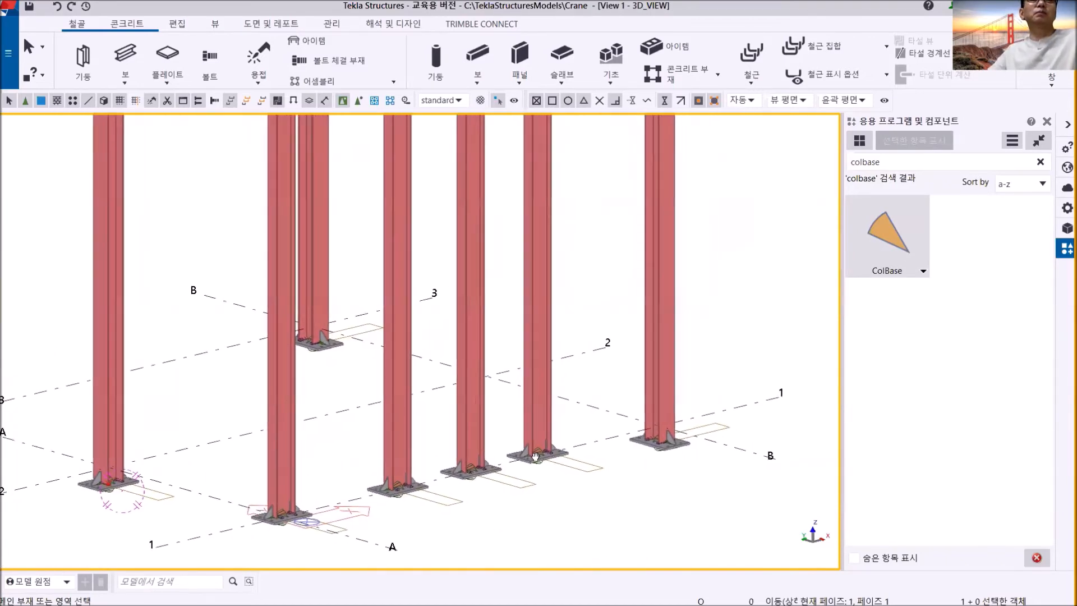
pyautogui.rightClick(722, 307)
pyautogui.click(753, 313)
# - Delete the three new columns on grid line 1 between grids A and B together with their bases
pyautogui.scroll(-3, 659, 374)
pyautogui.scroll(4, 596, 432)
pyautogui.moveTo(697, 426); pyautogui.dragTo(536, 460, button='middle')
pyautogui.scroll(-3, 537, 465)
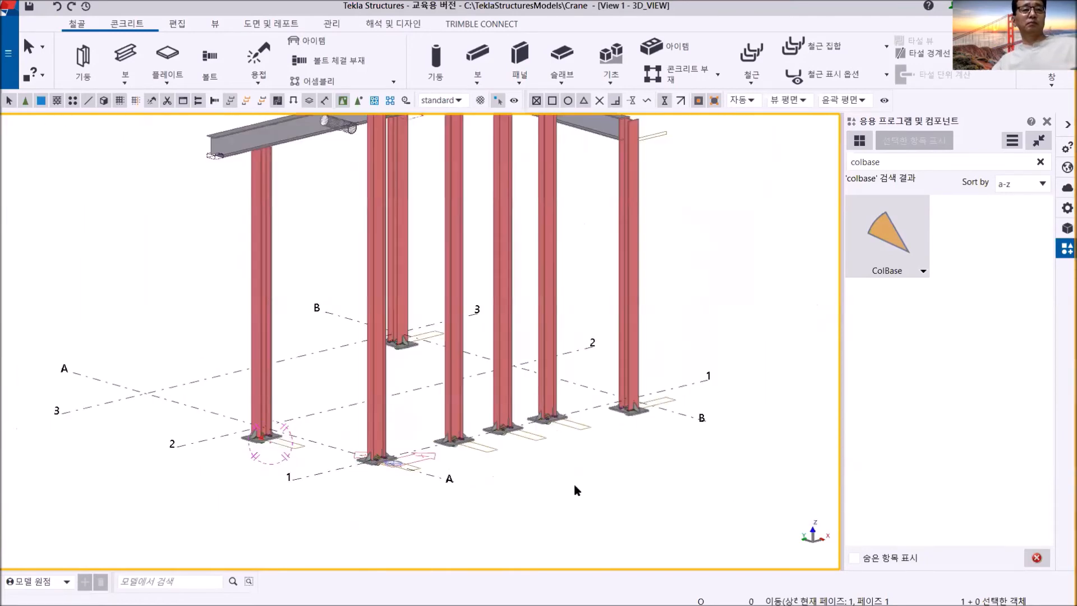
pyautogui.moveTo(582, 488); pyautogui.dragTo(427, 399)
pyautogui.click(427, 399)
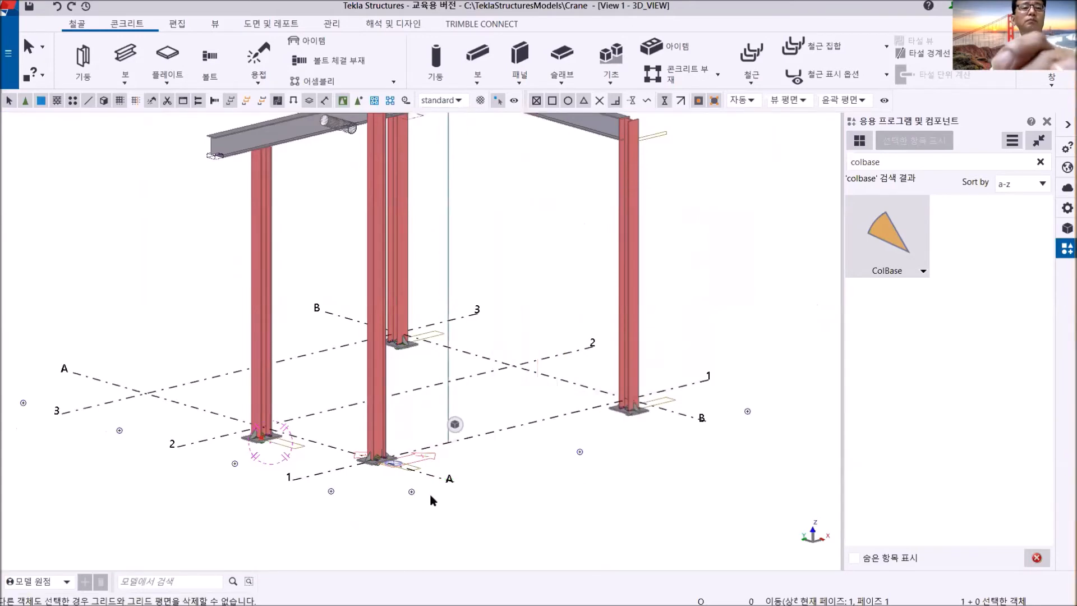
# - Delete the column at grid A/1 together with its base plate detail
pyautogui.moveTo(457, 519); pyautogui.dragTo(357, 414)
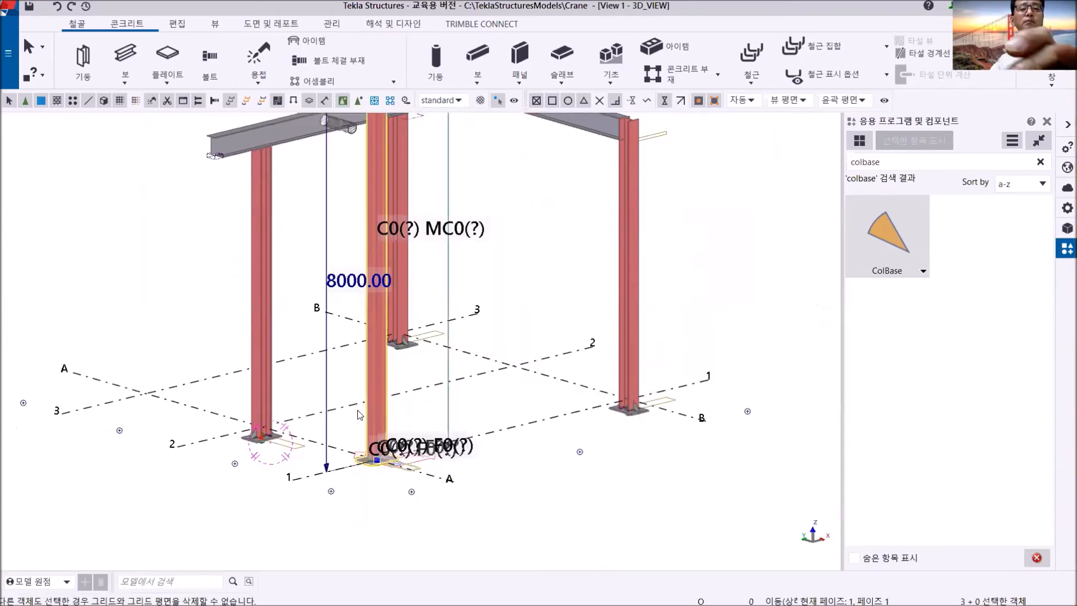
pyautogui.click(360, 415)
pyautogui.scroll(-5, 360, 410)
pyautogui.scroll(4, 362, 405)
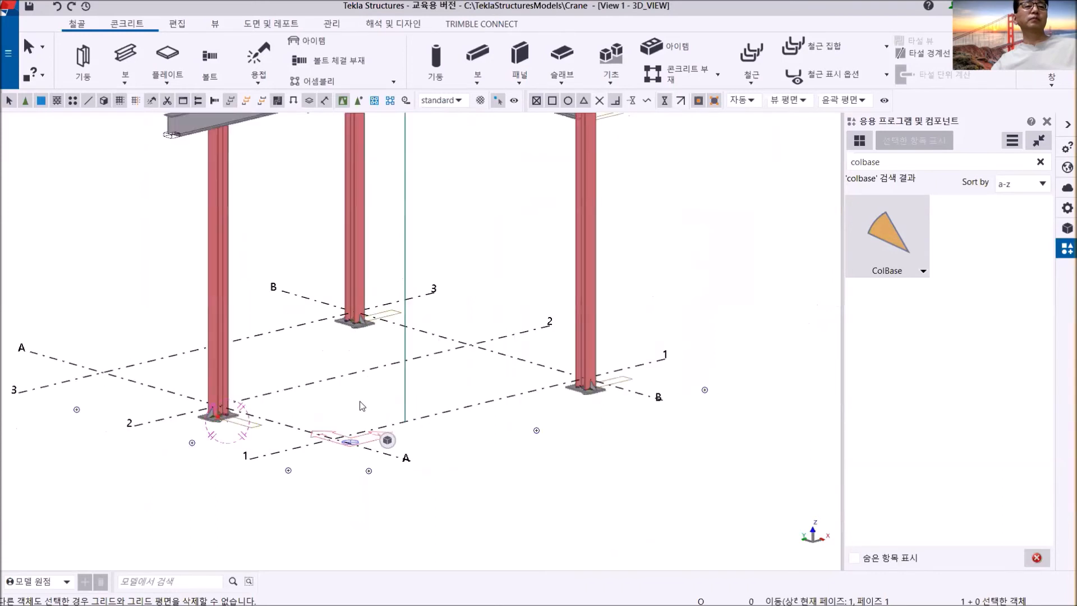
pyautogui.scroll(3, 456, 343)
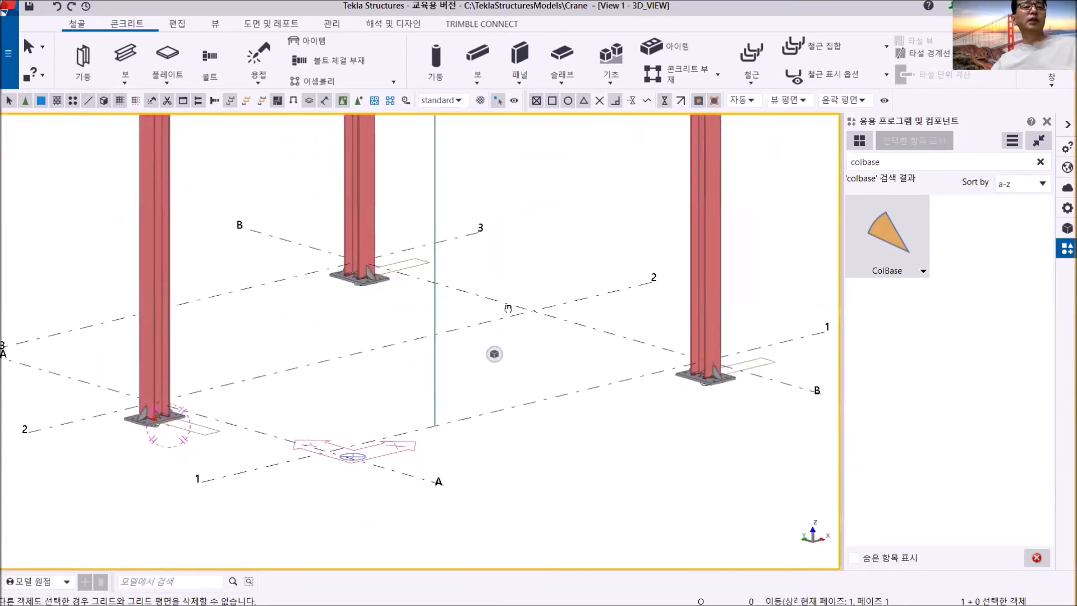
# - Display all model parts as wireframe in the 3D view
pyautogui.moveTo(321, 436); pyautogui.dragTo(402, 411, button='middle')
pyautogui.moveTo(700, 410); pyautogui.dragTo(567, 407, button='middle')
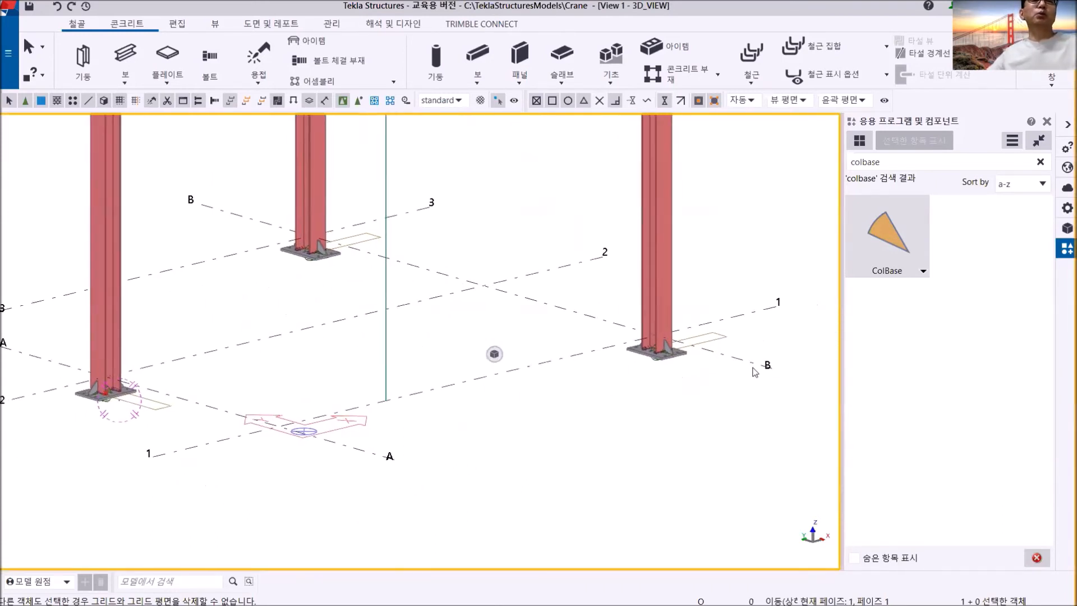
pyautogui.scroll(5, 749, 365)
pyautogui.scroll(-3, 553, 375)
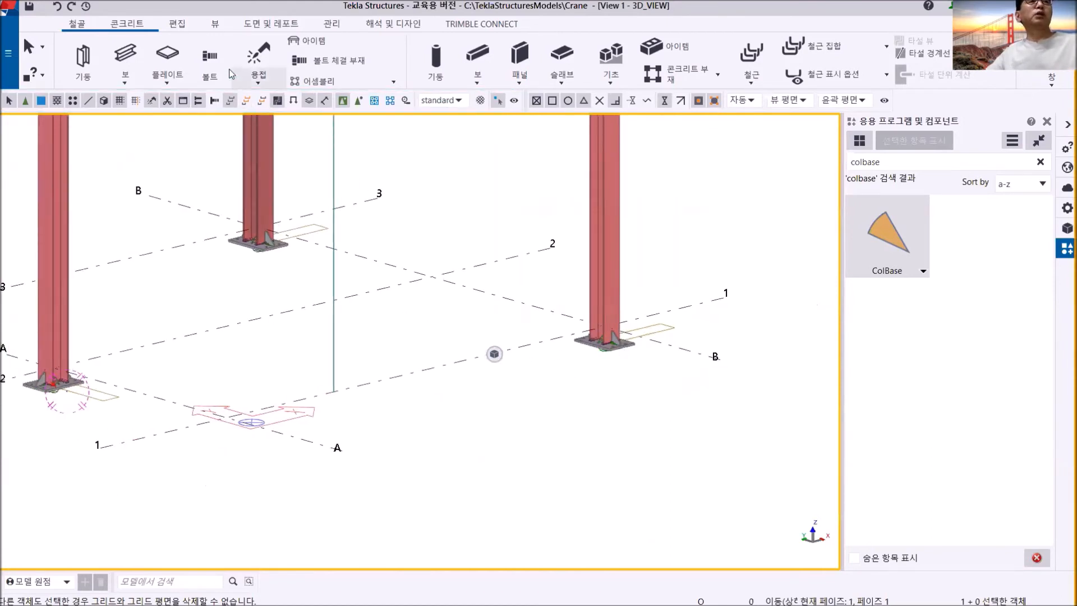
pyautogui.click(215, 26)
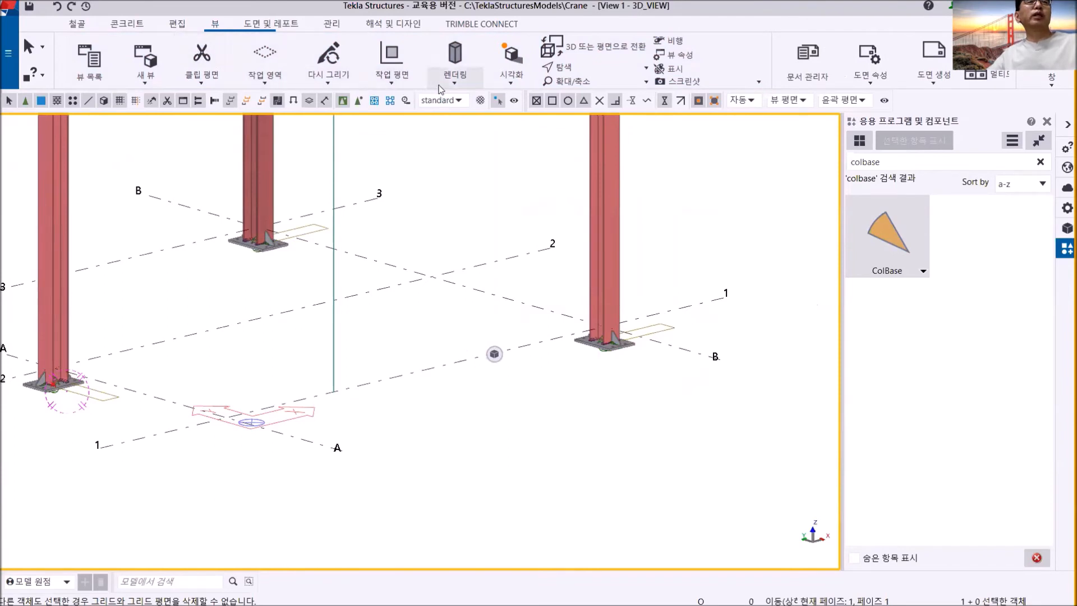
pyautogui.click(454, 81)
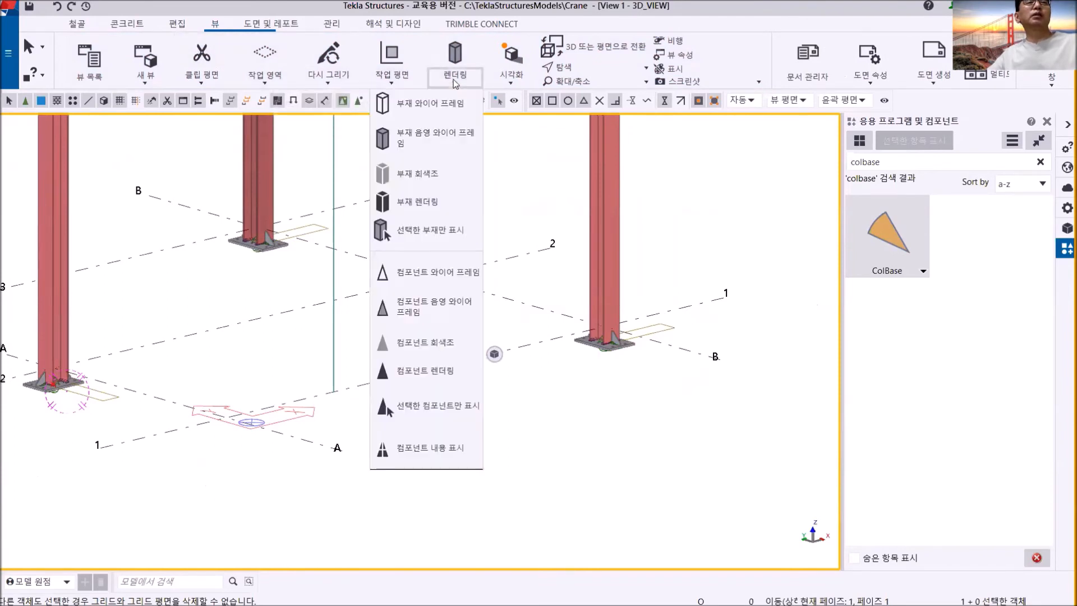
pyautogui.click(418, 103)
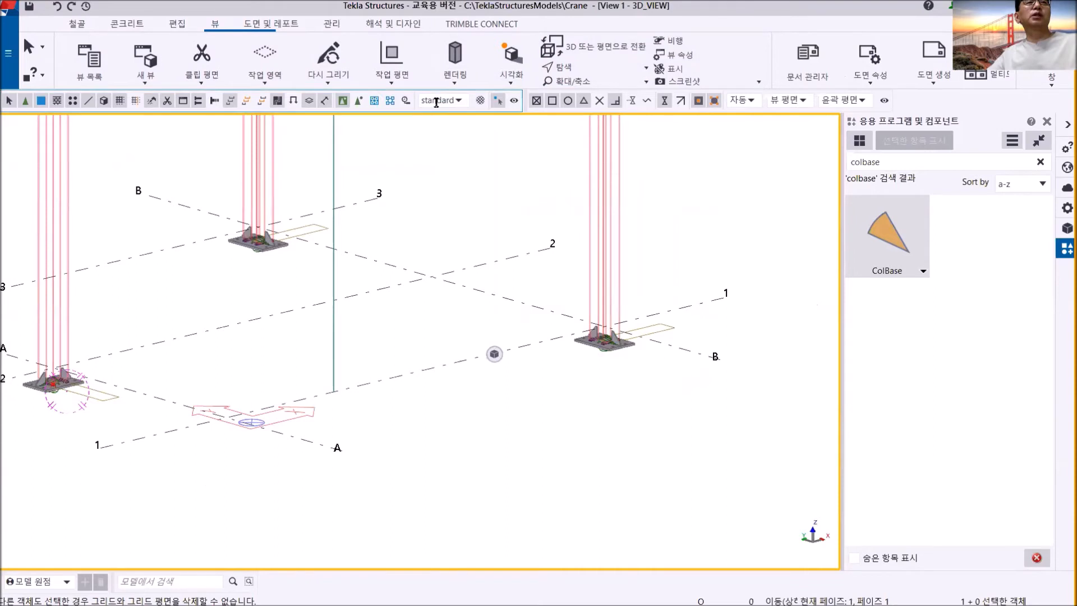
# - Display component objects as wireframe too, with the column base at grid B/1 in close view
pyautogui.moveTo(600, 361); pyautogui.dragTo(643, 337, button='middle')
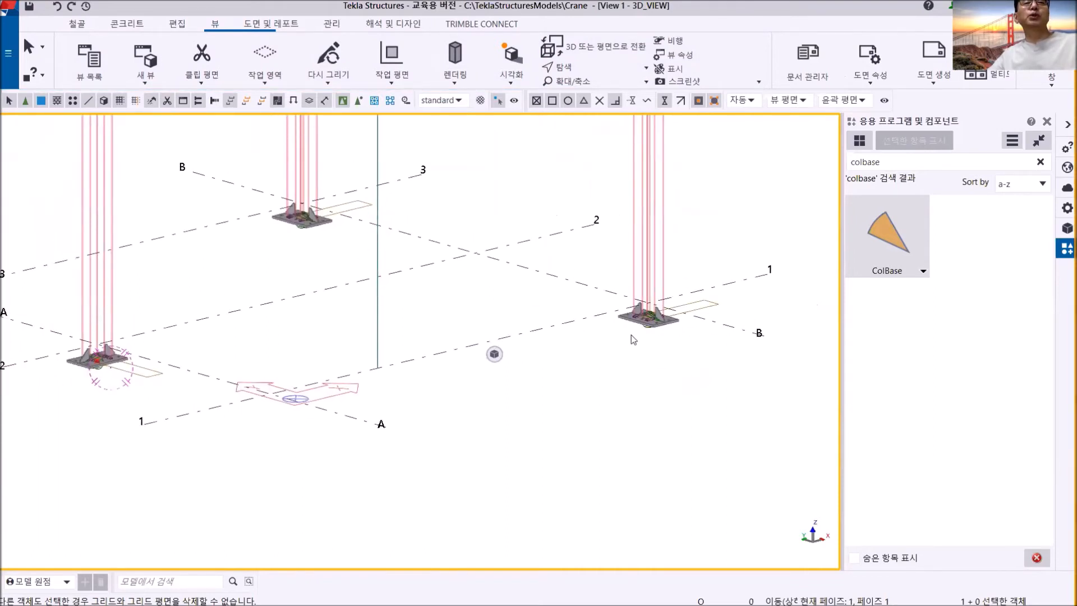
pyautogui.scroll(5, 695, 328)
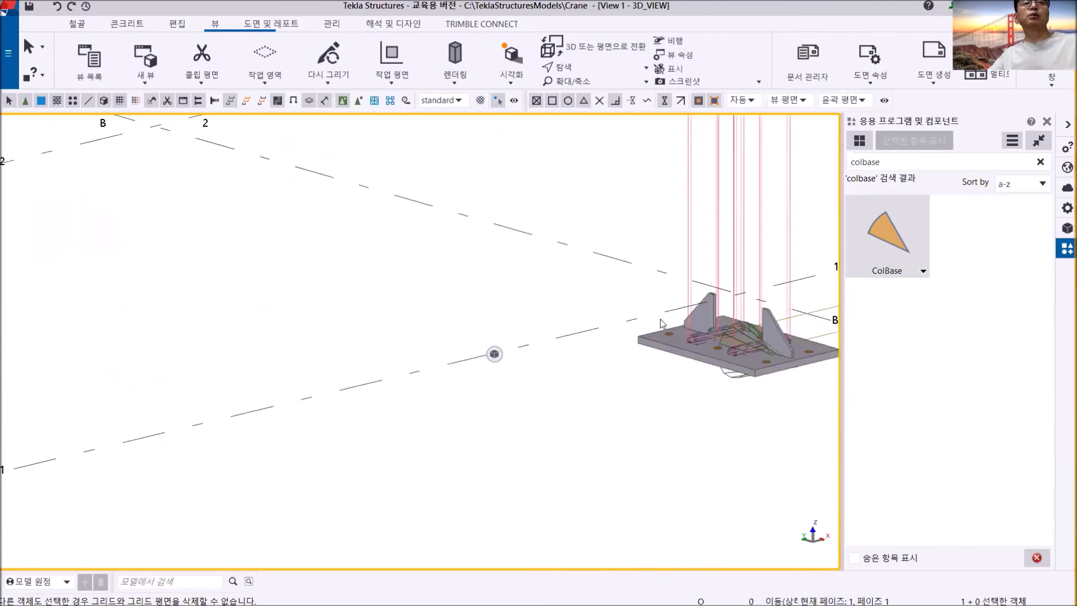
pyautogui.moveTo(738, 322); pyautogui.dragTo(548, 247, button='middle')
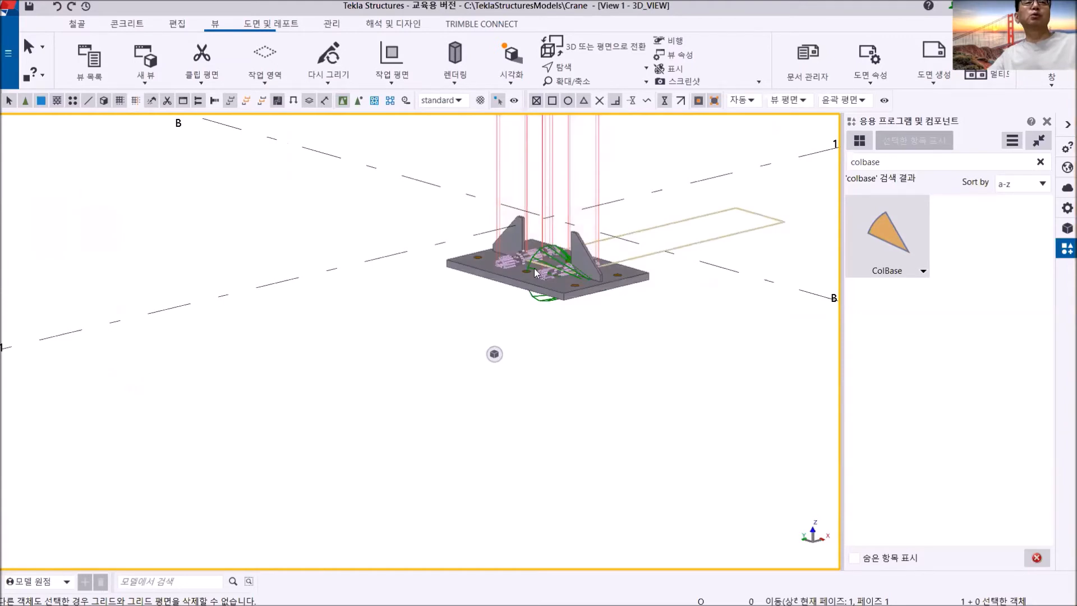
pyautogui.click(447, 81)
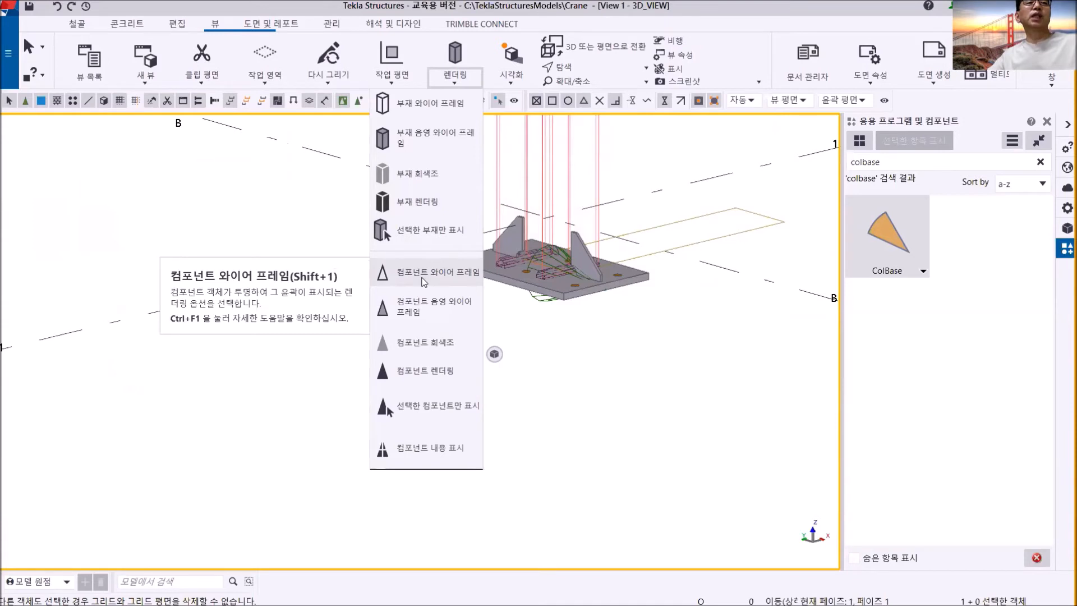
pyautogui.click(424, 282)
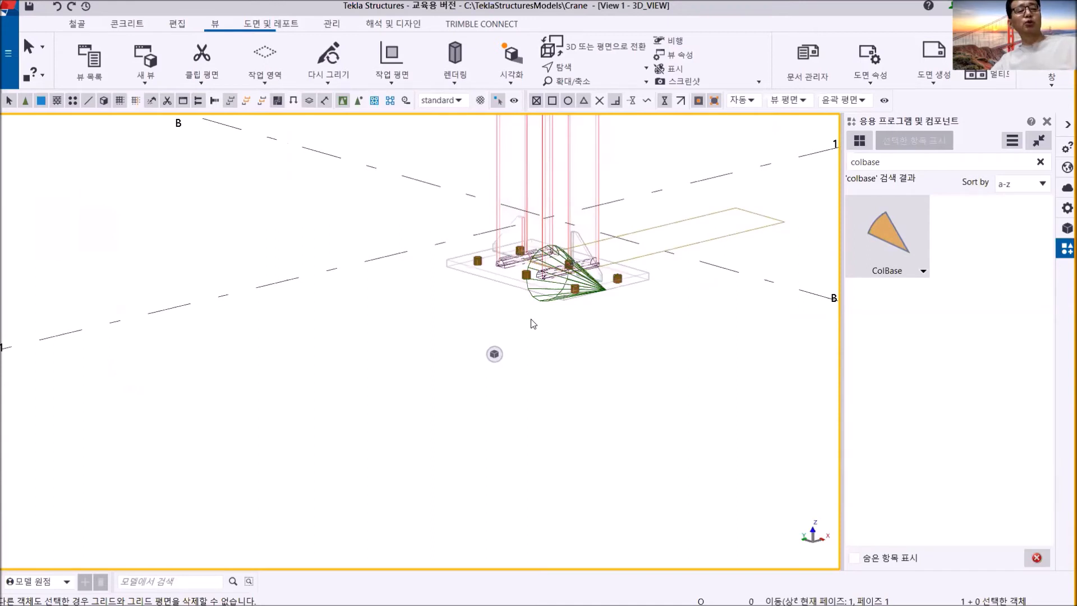
# - Restore the rendered display for parts and components and look closely at the column base at grid A/2
pyautogui.hotkey('ctrl', '4')
pyautogui.scroll(-3, 532, 324)
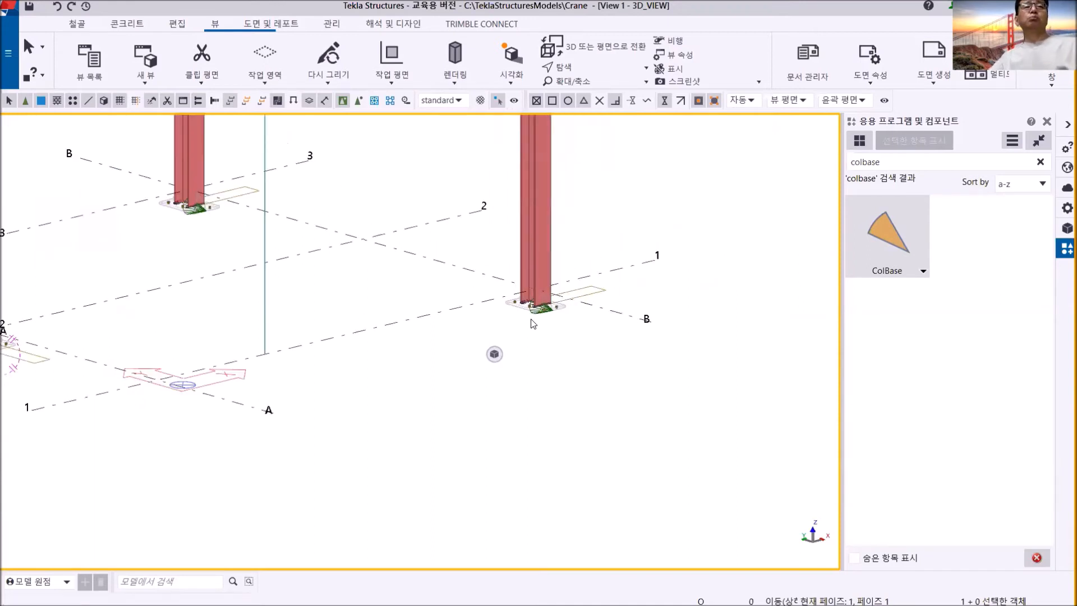
pyautogui.moveTo(424, 312); pyautogui.dragTo(589, 322, button='middle')
pyautogui.moveTo(240, 405); pyautogui.dragTo(344, 393, button='middle')
pyautogui.scroll(4, 336, 395)
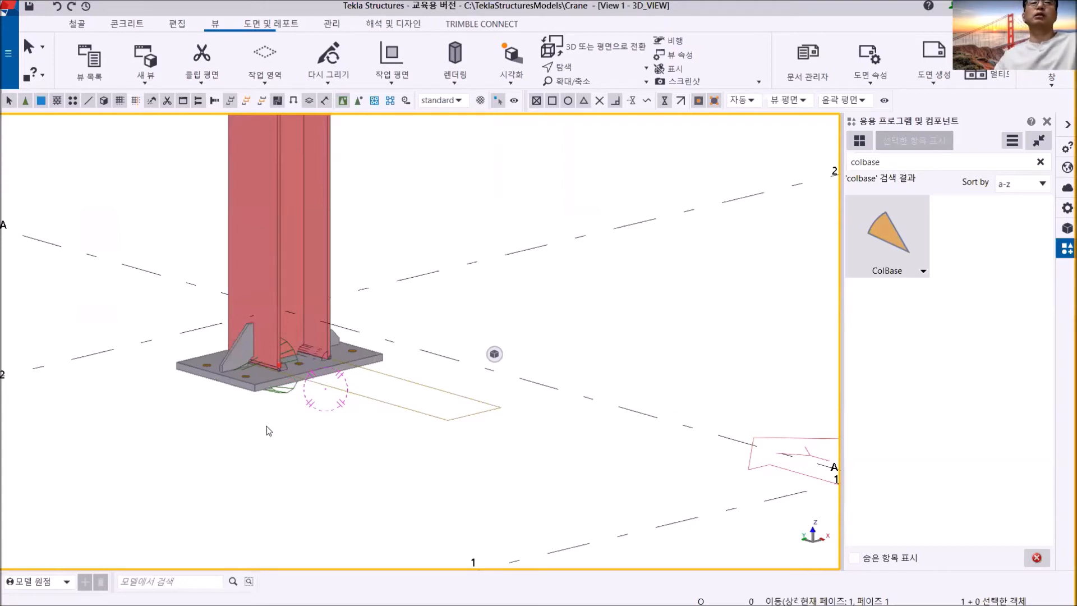
# - Examine the base at grid B/1 and review the rendering options available for parts and components
pyautogui.scroll(-2, 521, 354)
pyautogui.moveTo(591, 343); pyautogui.dragTo(346, 348, button='middle')
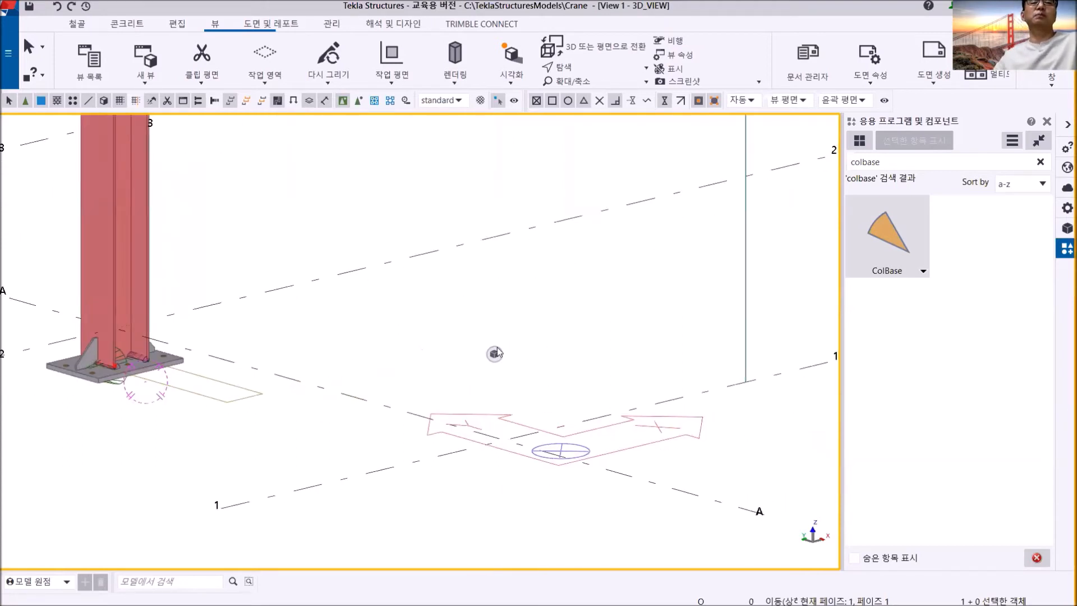
pyautogui.scroll(-4, 450, 324)
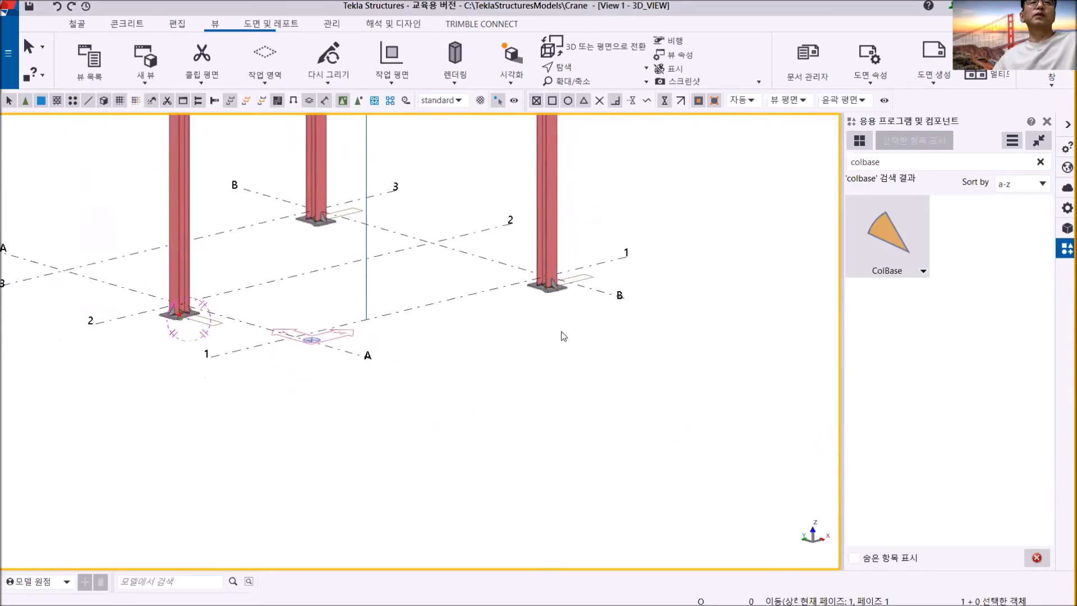
pyautogui.moveTo(561, 334); pyautogui.dragTo(529, 365, button='middle')
pyautogui.scroll(3, 527, 363)
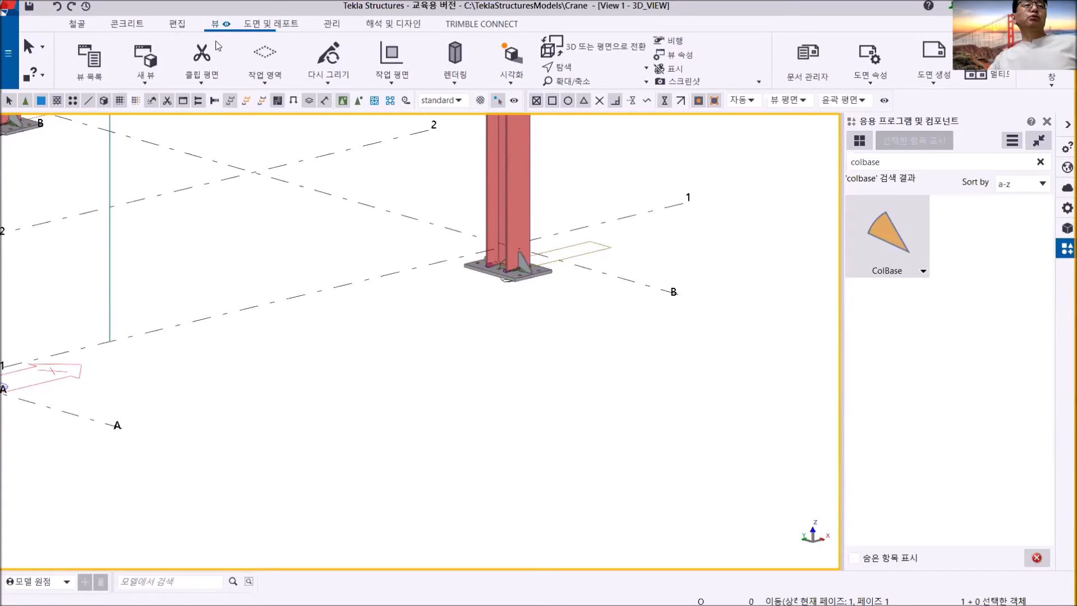
pyautogui.click(460, 84)
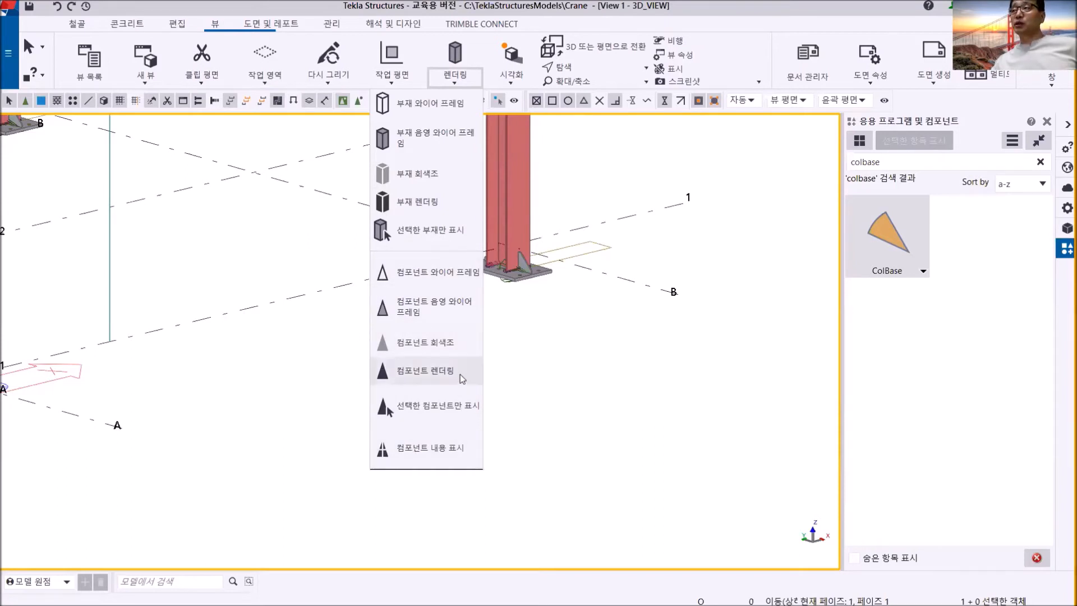
pyautogui.click(570, 316)
pyautogui.scroll(-3, 526, 325)
pyautogui.moveTo(526, 327); pyautogui.dragTo(622, 323, button='middle')
pyautogui.moveTo(527, 250); pyautogui.dragTo(584, 285, button='middle')
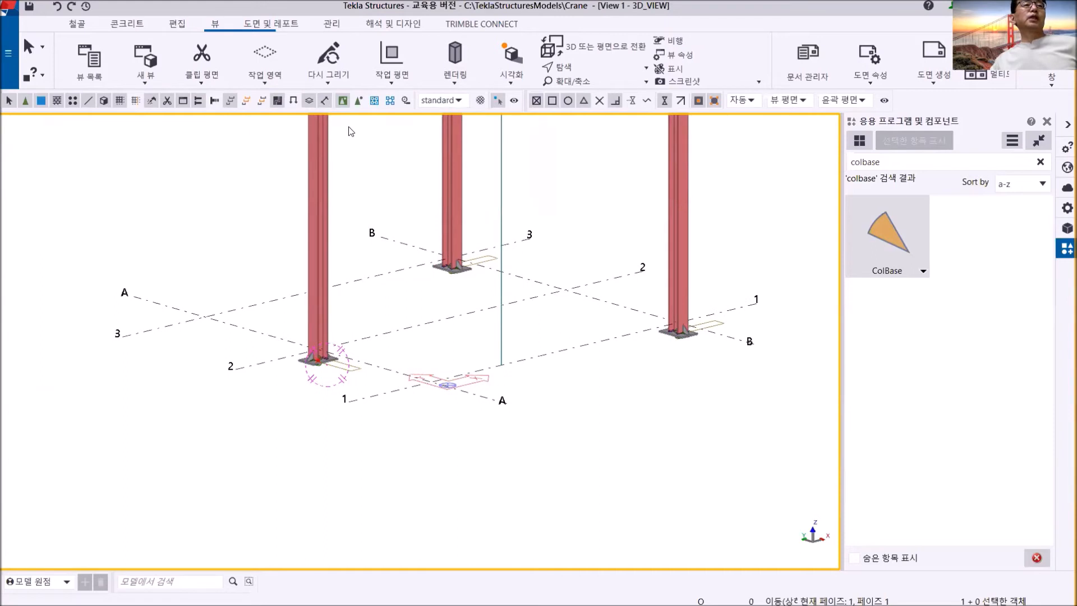
# - Activate selection of objects in components and pick the stiffener and base plate at grid A/2 individually
pyautogui.click(360, 102)
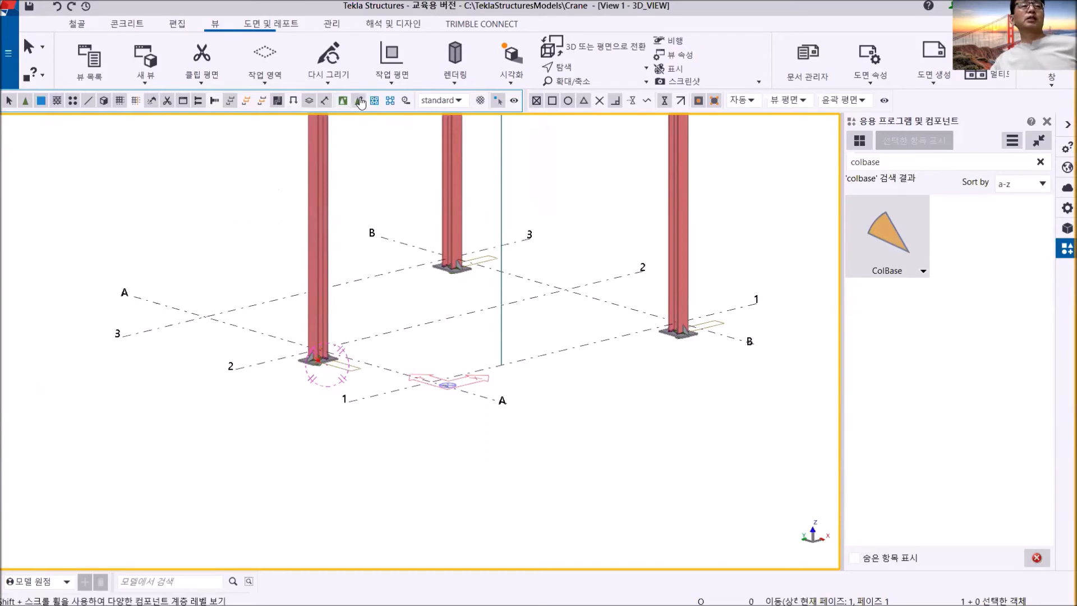
pyautogui.scroll(8, 318, 368)
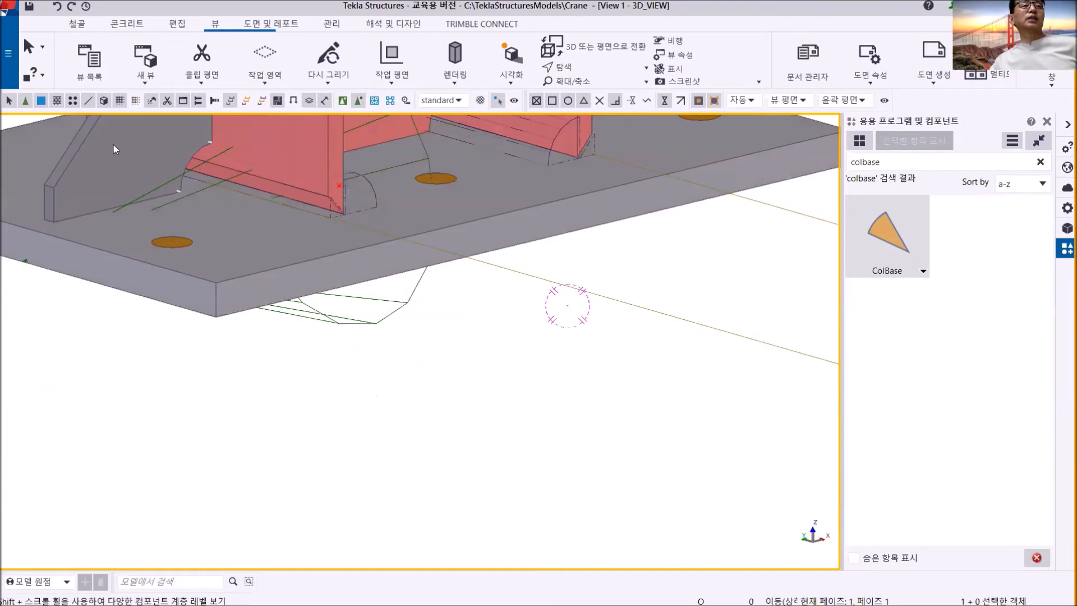
pyautogui.click(114, 145)
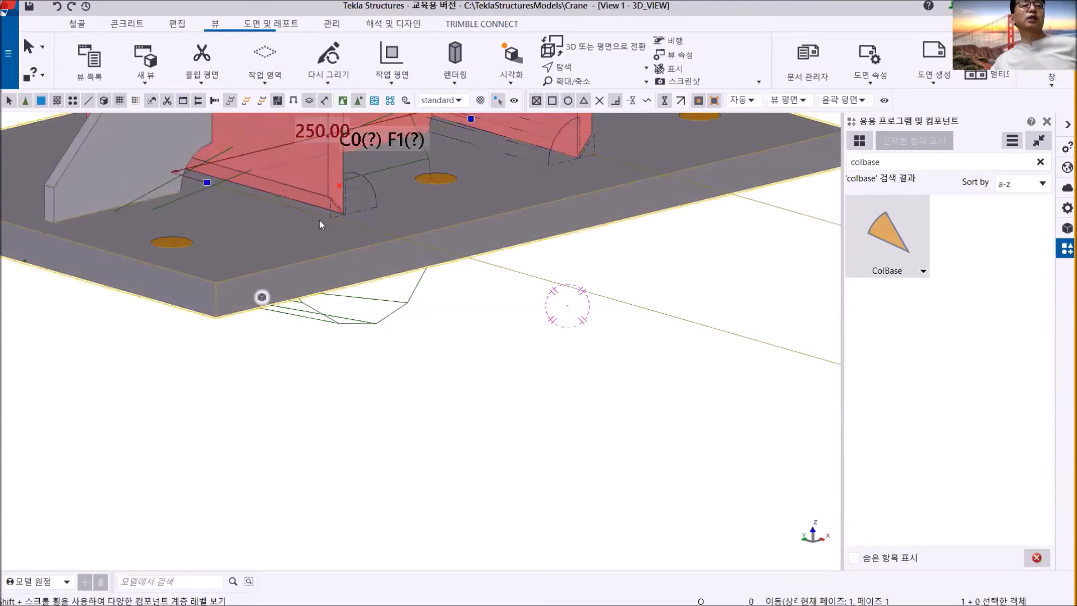
pyautogui.click(356, 197)
pyautogui.click(344, 261)
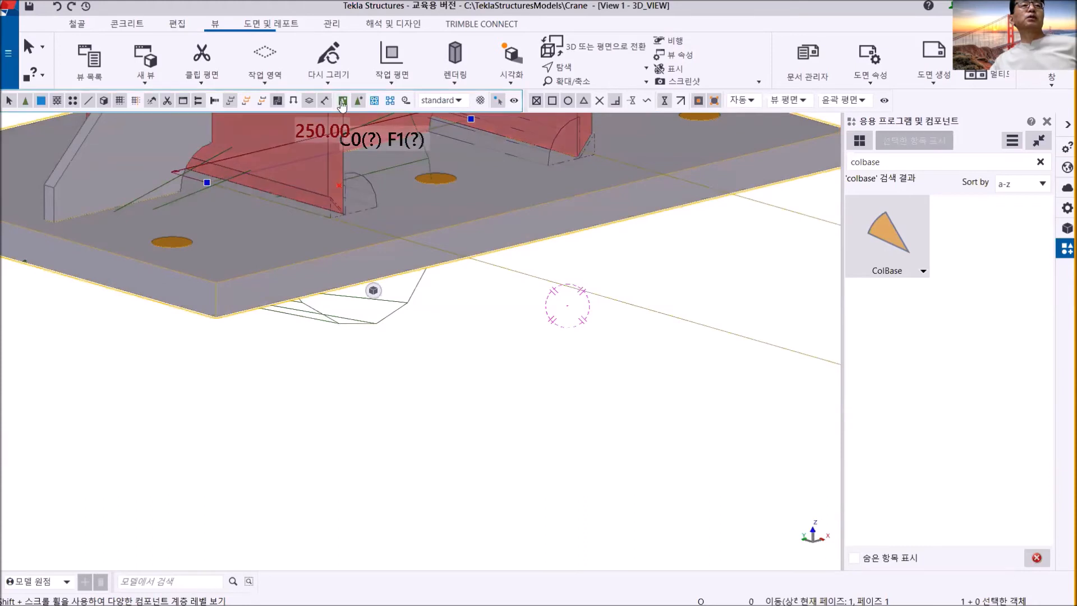
# - Switch to component selection, select the whole ColBase detail at grid A/2, and clear the selection
pyautogui.click(342, 101)
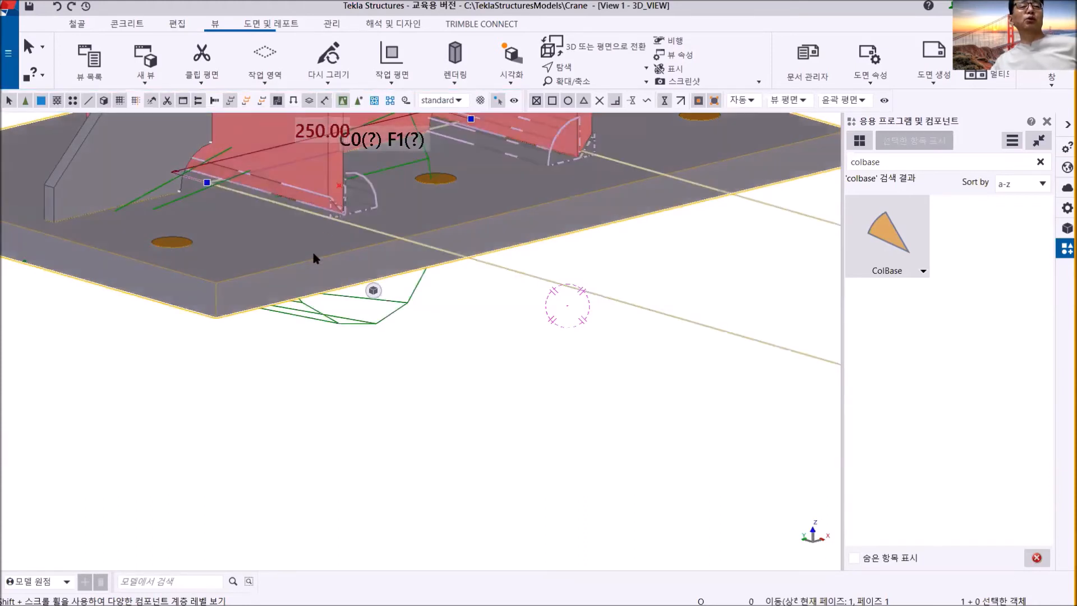
pyautogui.click(313, 255)
pyautogui.scroll(-5, 315, 258)
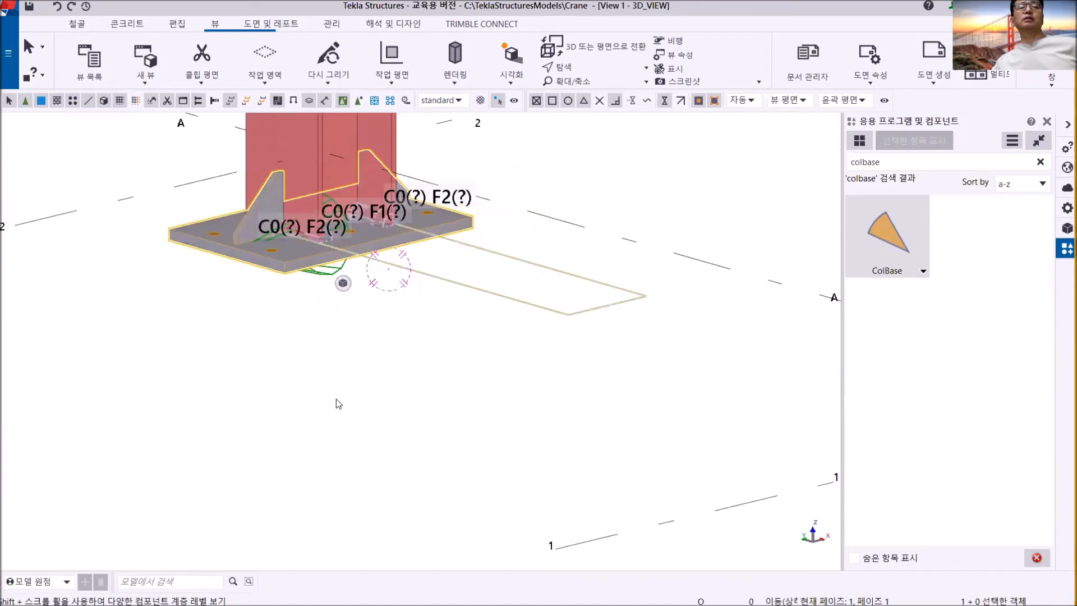
pyautogui.click(336, 400)
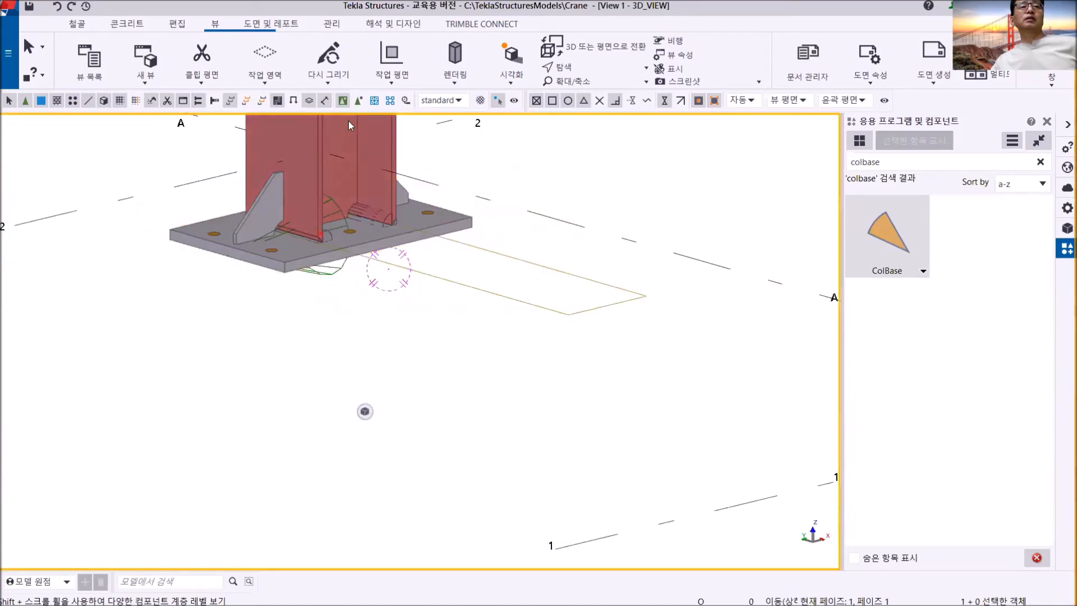
# - Return to selecting objects in components and pick the stiffener, base plate and flange-end cut at grid A/2 one by one
pyautogui.click(358, 102)
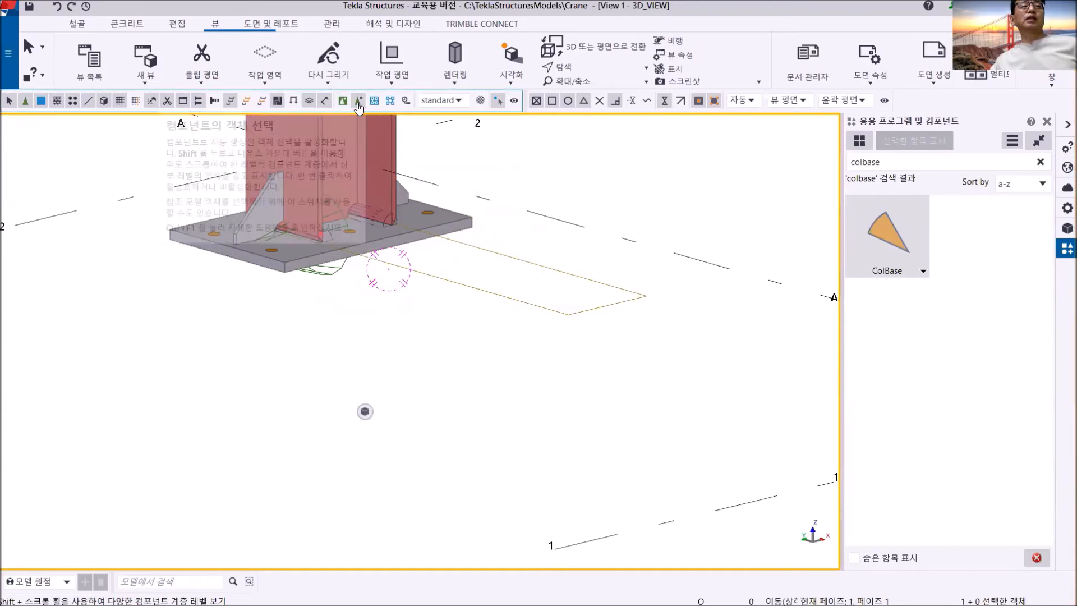
pyautogui.click(260, 221)
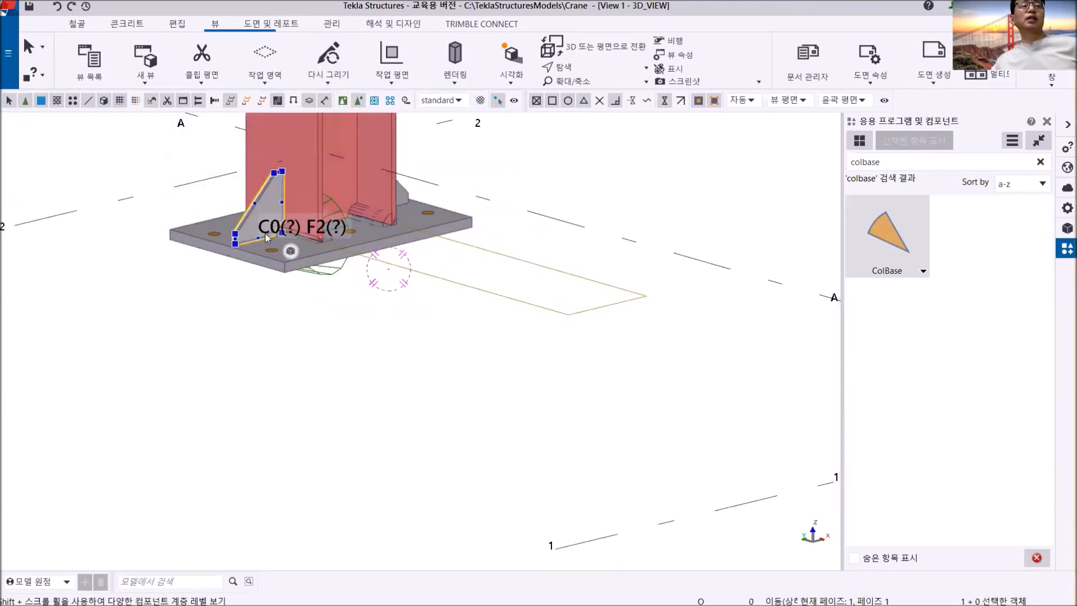
pyautogui.click(285, 269)
pyautogui.scroll(5, 346, 230)
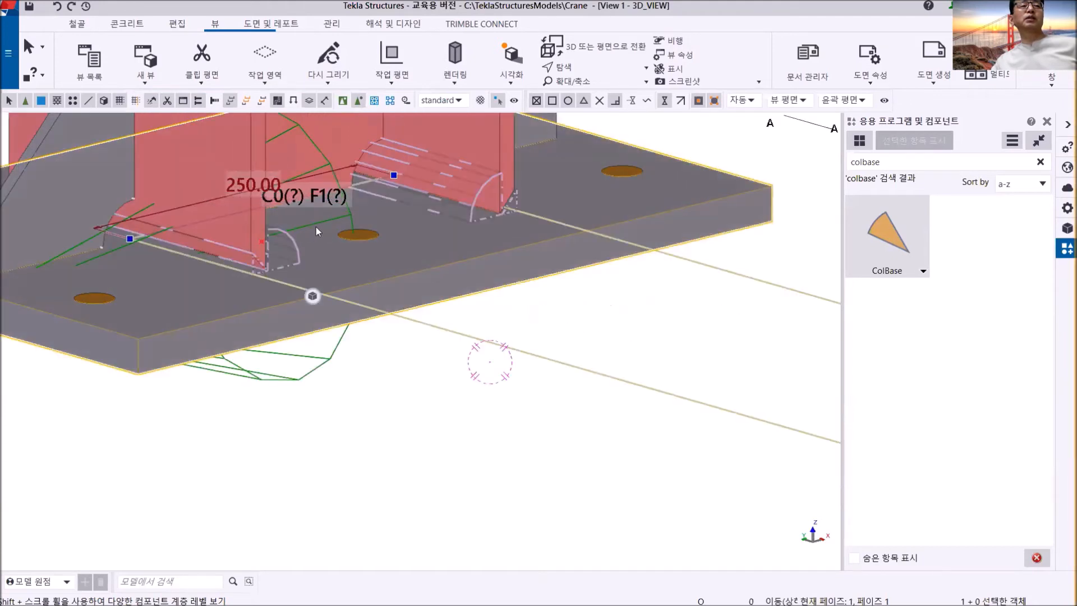
pyautogui.click(439, 180)
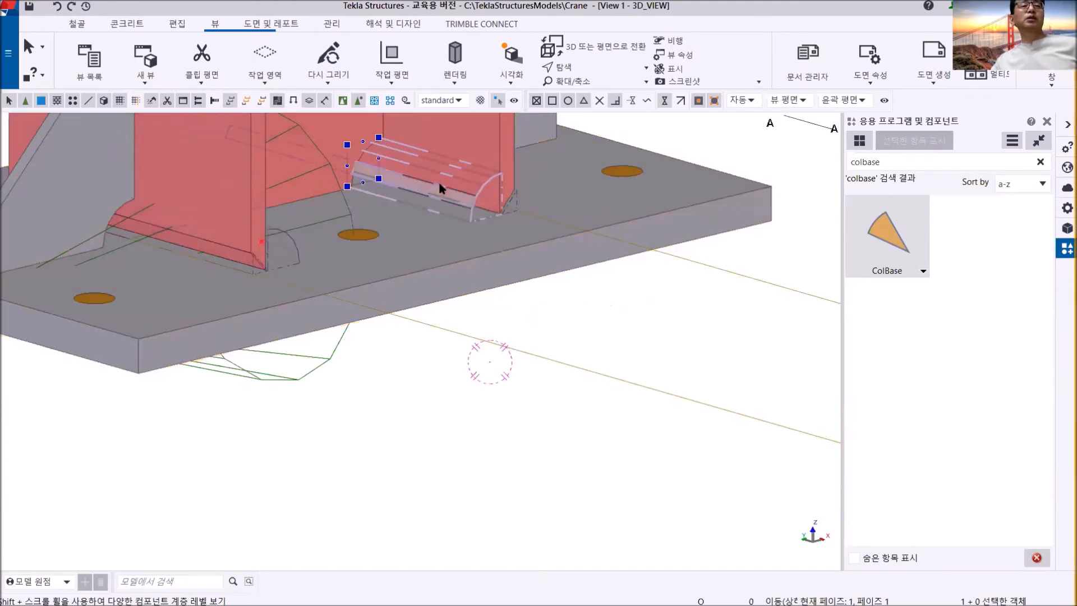
pyautogui.click(446, 331)
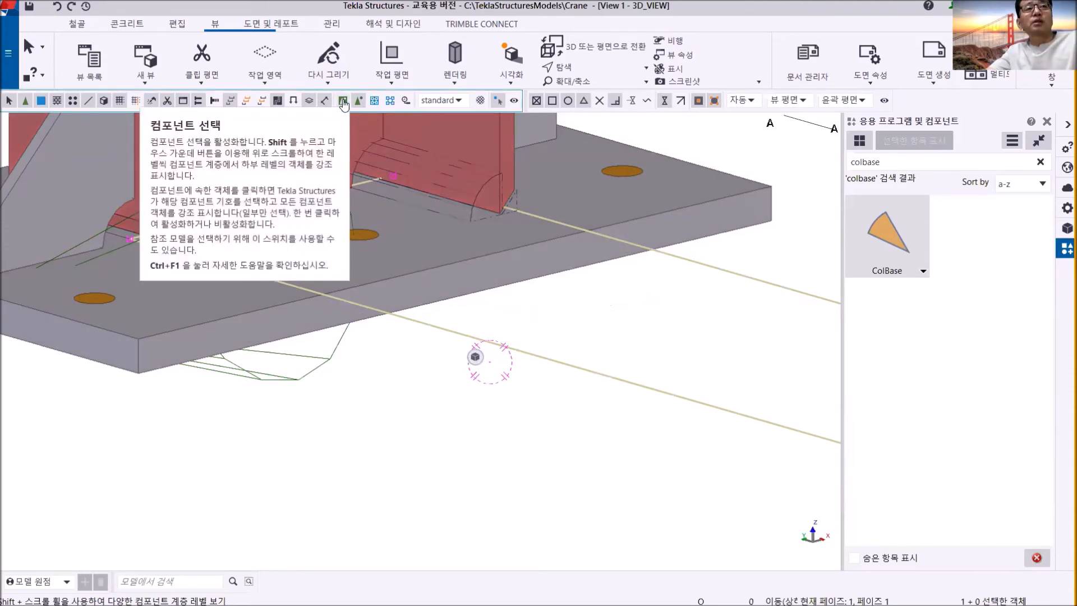
# - Reactivate component selection and pick the ColBase detail at grid A/2 as a single component
pyautogui.click(343, 102)
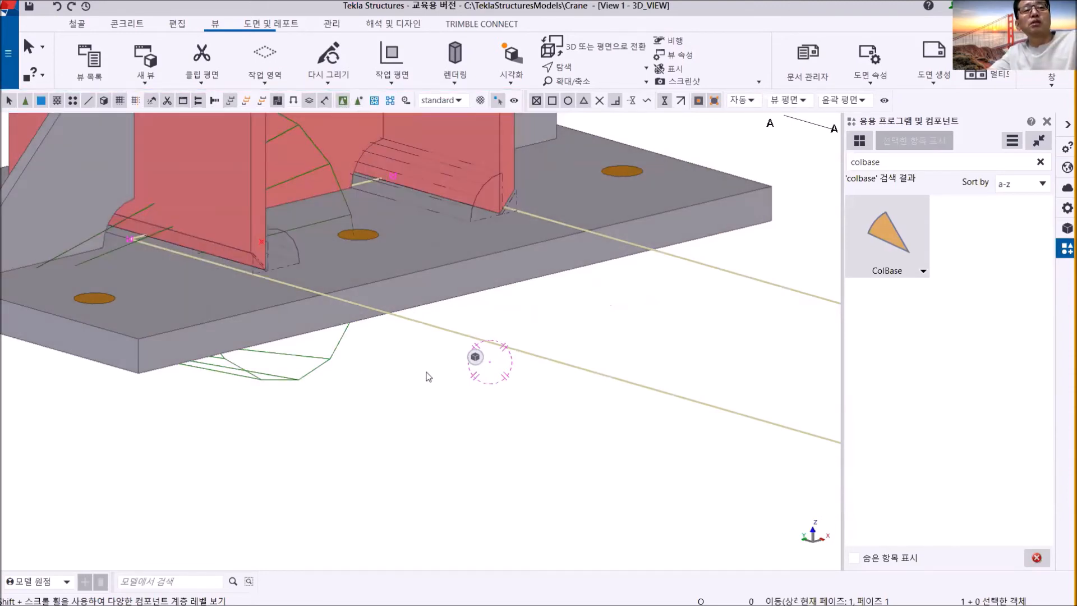
pyautogui.scroll(-4, 428, 374)
pyautogui.click(418, 330)
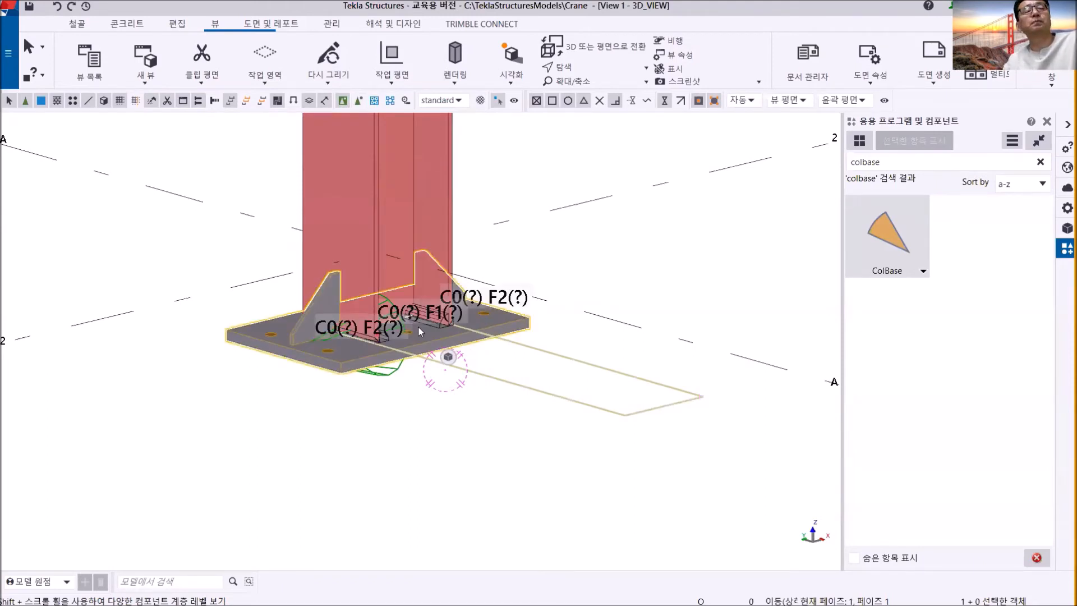
pyautogui.scroll(-5, 586, 341)
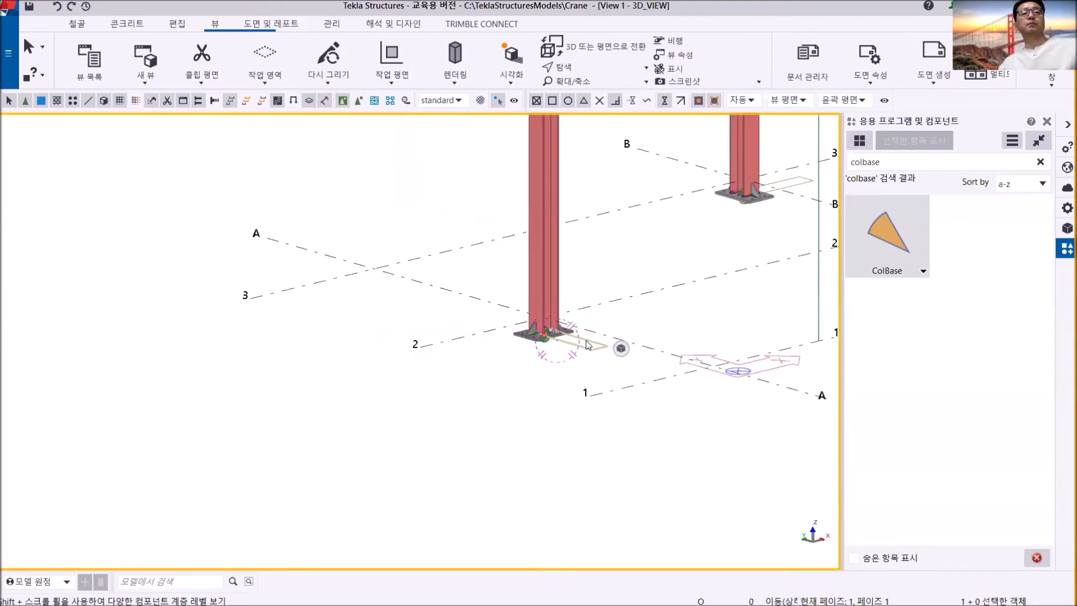
pyautogui.scroll(-8, 588, 344)
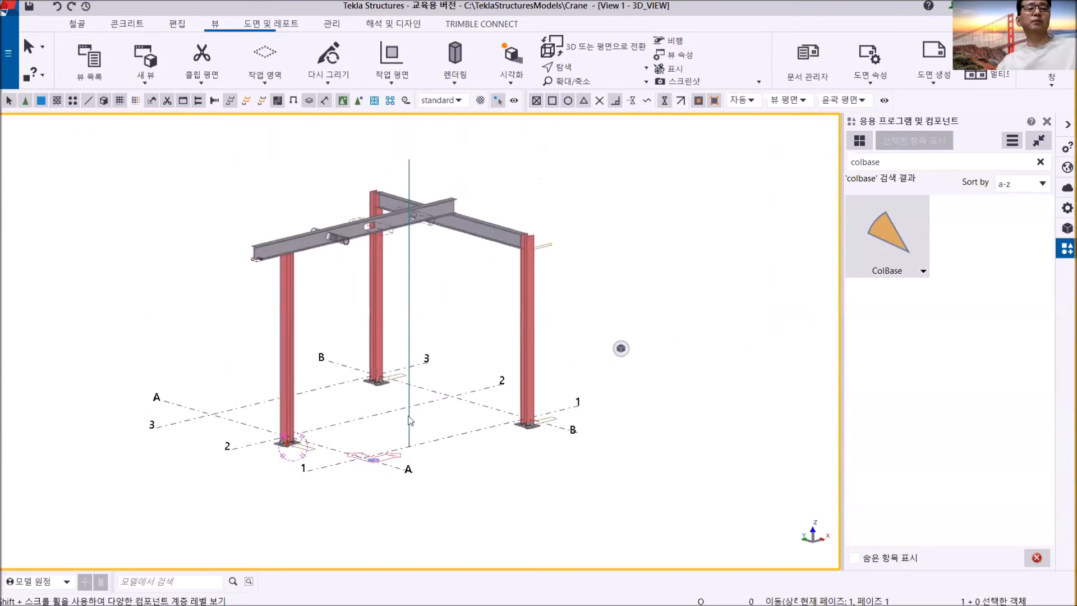
pyautogui.moveTo(391, 313); pyautogui.dragTo(431, 318, button='middle')
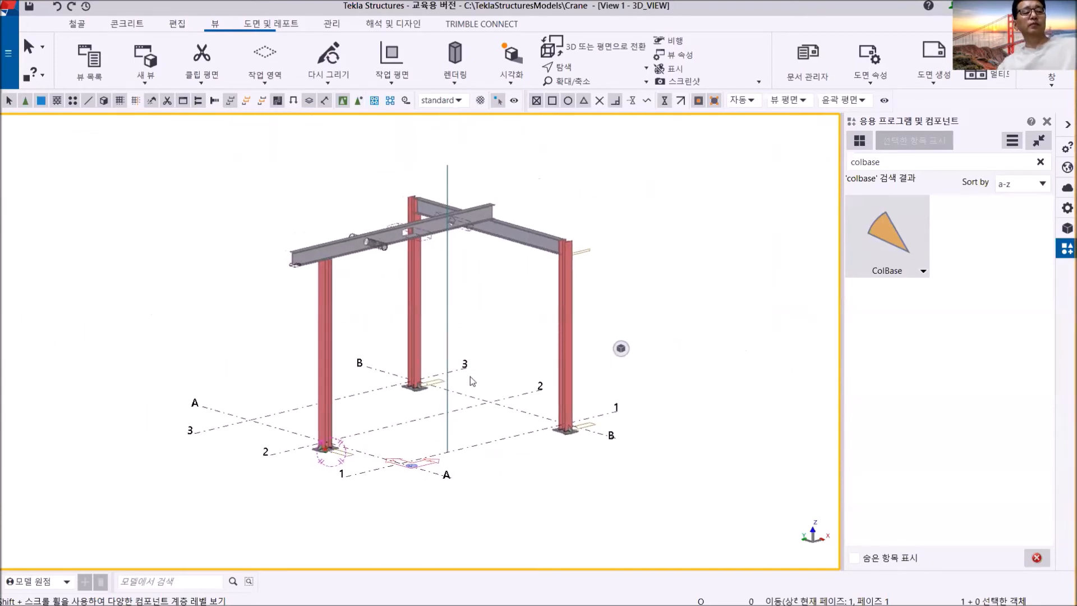
pyautogui.keyDown('ctrl'); pyautogui.moveTo(461, 386); pyautogui.dragTo(274, 391, button='middle'); pyautogui.keyUp('ctrl')
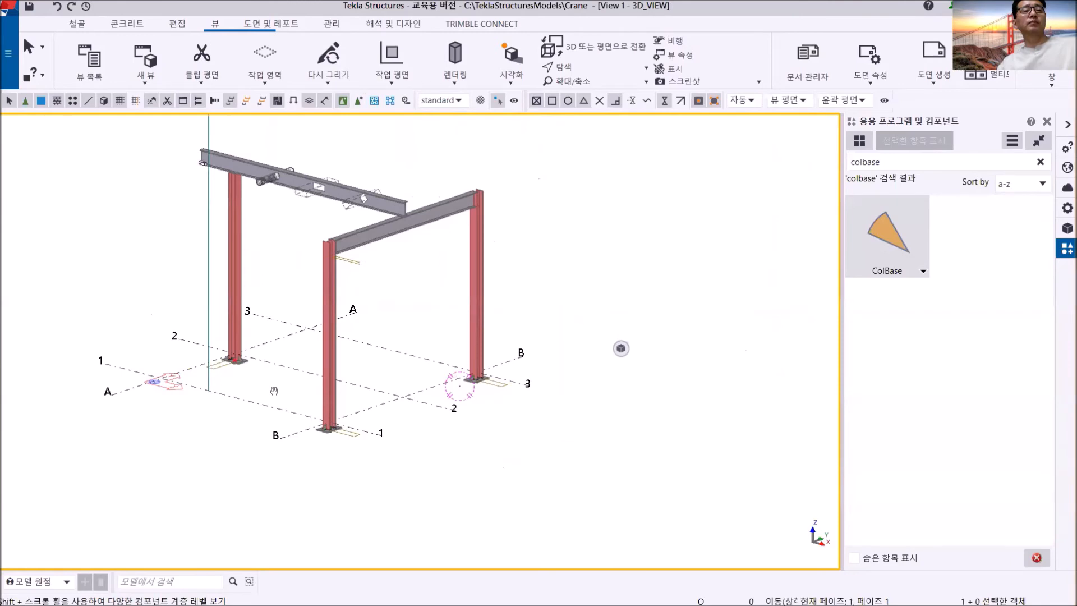
pyautogui.scroll(3, 380, 260)
pyautogui.scroll(5, 505, 326)
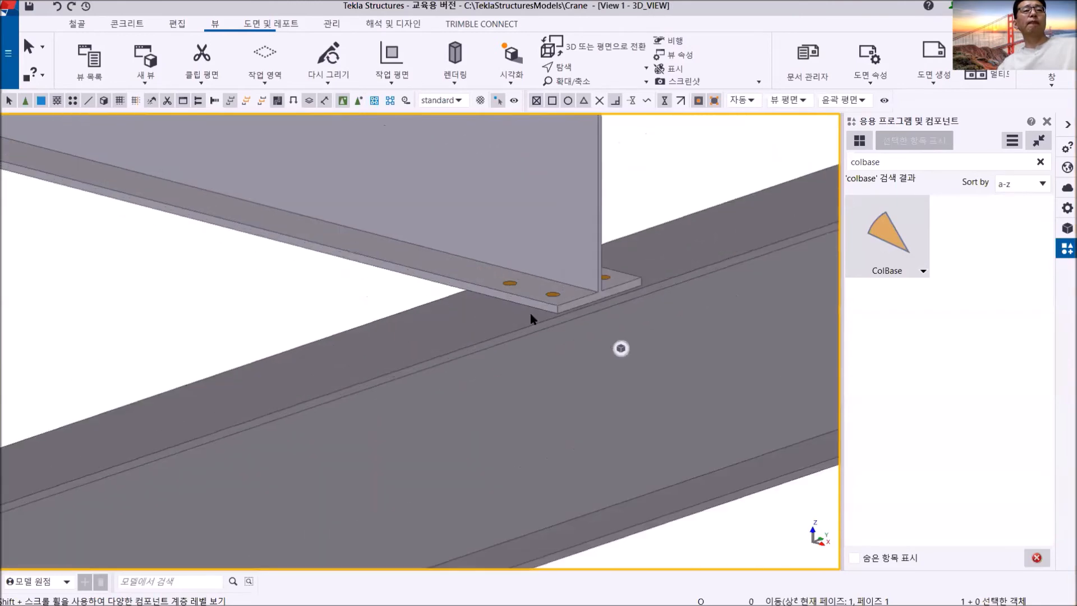
pyautogui.scroll(-8, 531, 316)
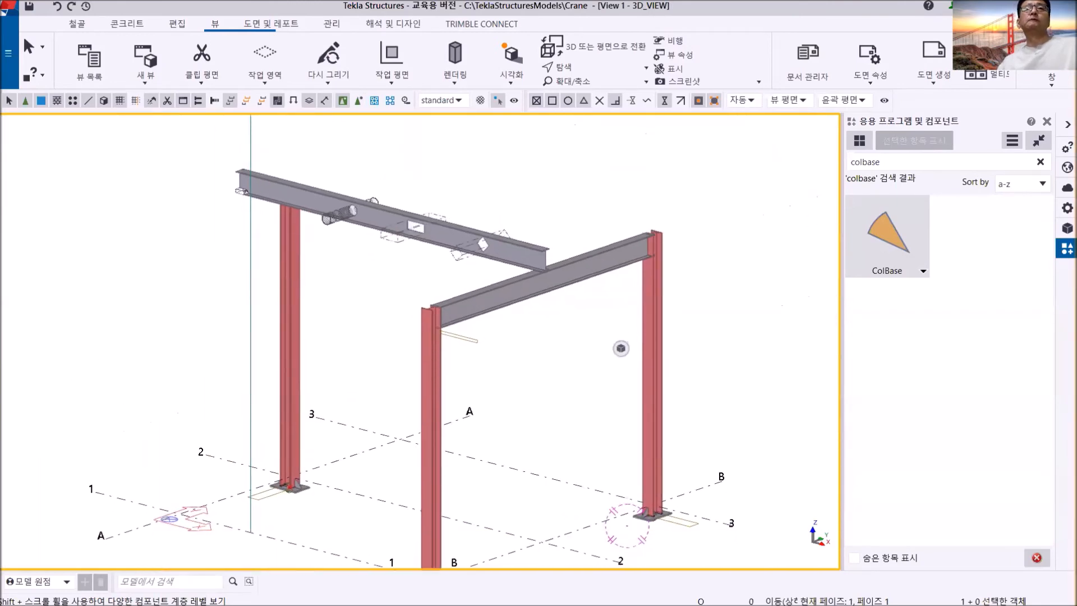
pyautogui.moveTo(630, 312); pyautogui.dragTo(583, 351, button='middle')
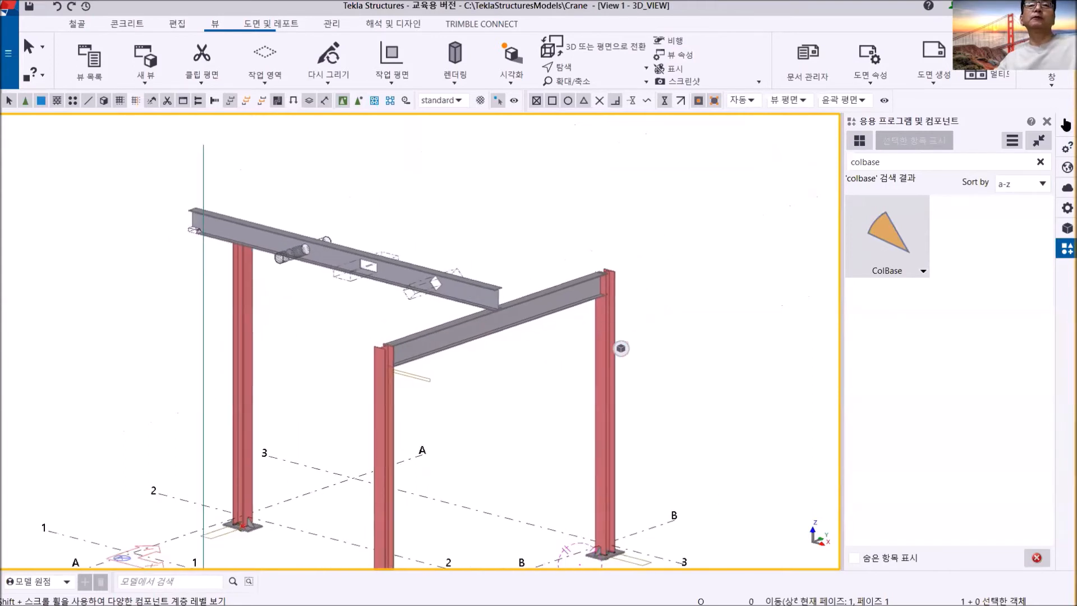
# - Open the GRID B view, focus on the beam-to-column joint at grid 3, and bring up the editing commands
pyautogui.click(1052, 78)
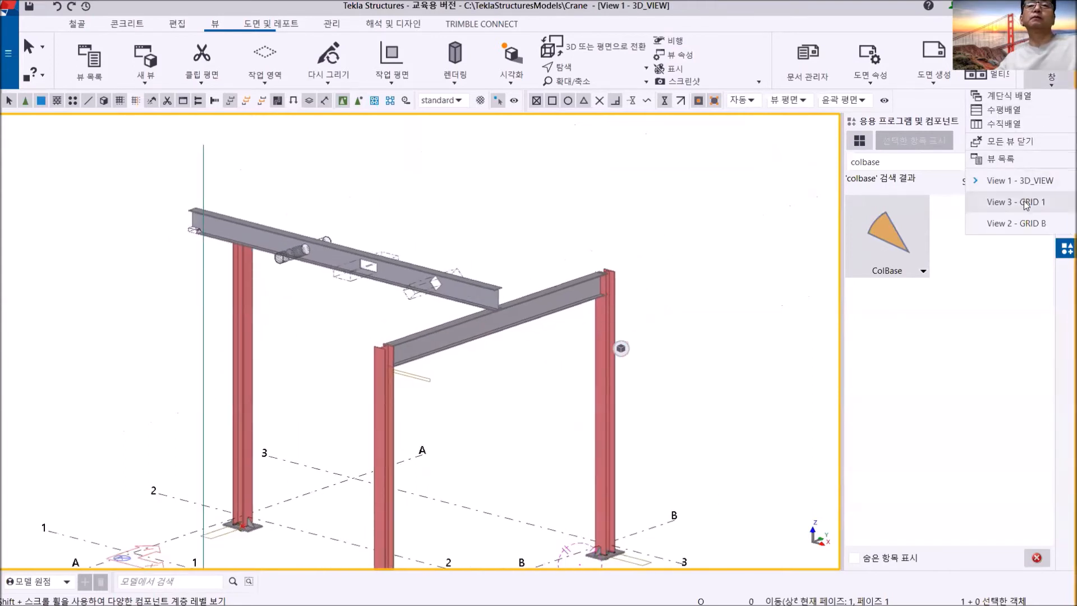
pyautogui.click(1022, 223)
pyautogui.moveTo(511, 277); pyautogui.dragTo(443, 236, button='middle')
pyautogui.scroll(-10, 410, 381)
pyautogui.scroll(5, 625, 322)
pyautogui.scroll(4, 517, 322)
pyautogui.scroll(-2, 492, 339)
pyautogui.moveTo(496, 328); pyautogui.dragTo(506, 317, button='middle')
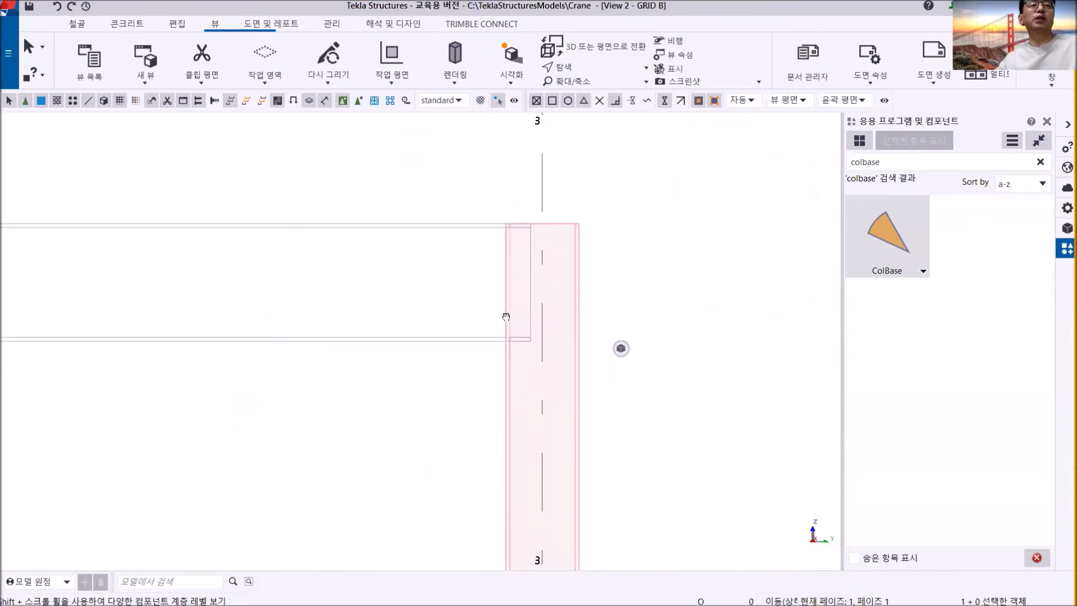
pyautogui.scroll(3, 523, 265)
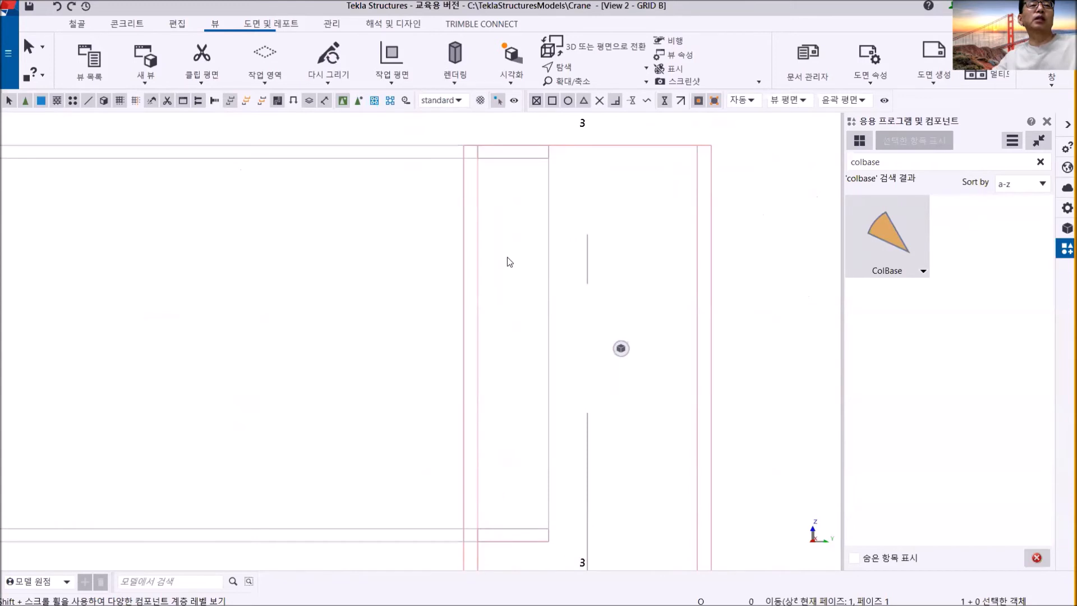
pyautogui.scroll(-3, 505, 258)
pyautogui.moveTo(506, 256); pyautogui.dragTo(539, 251, button='middle')
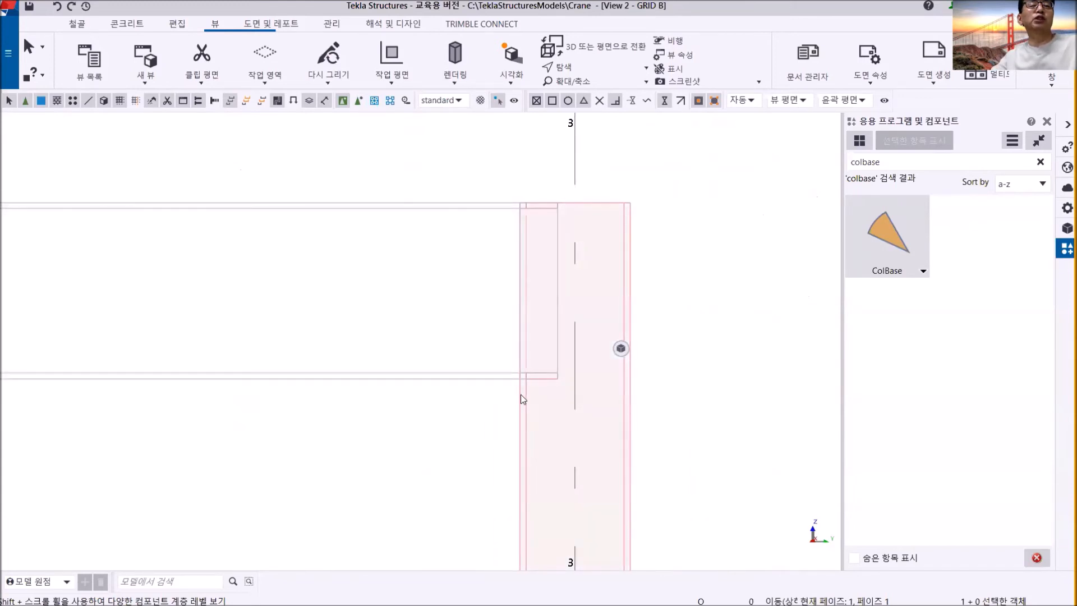
pyautogui.click(177, 24)
pyautogui.click(183, 51)
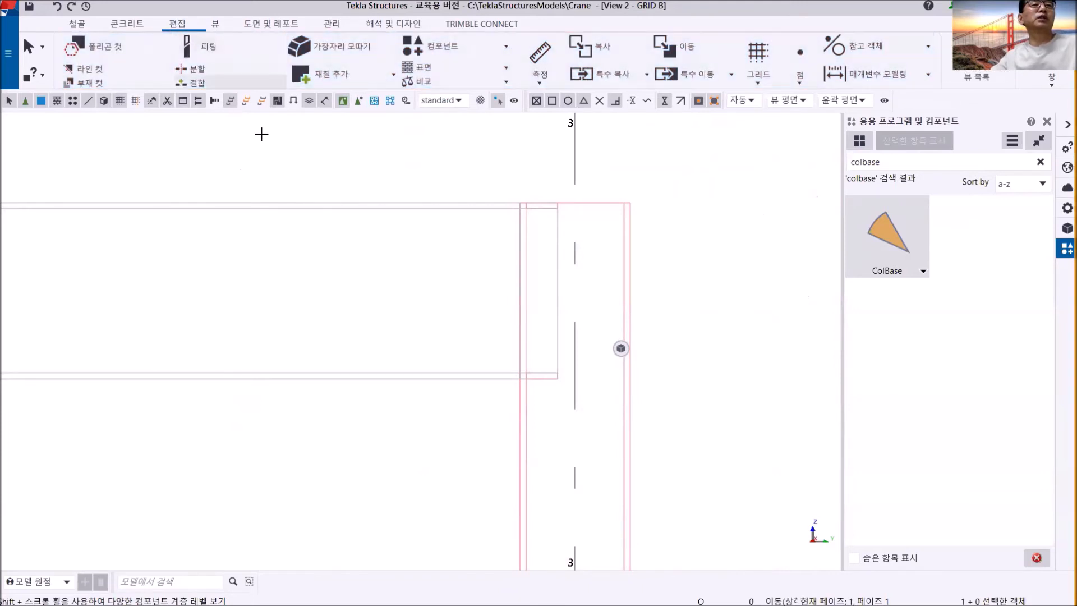
pyautogui.scroll(2, 508, 363)
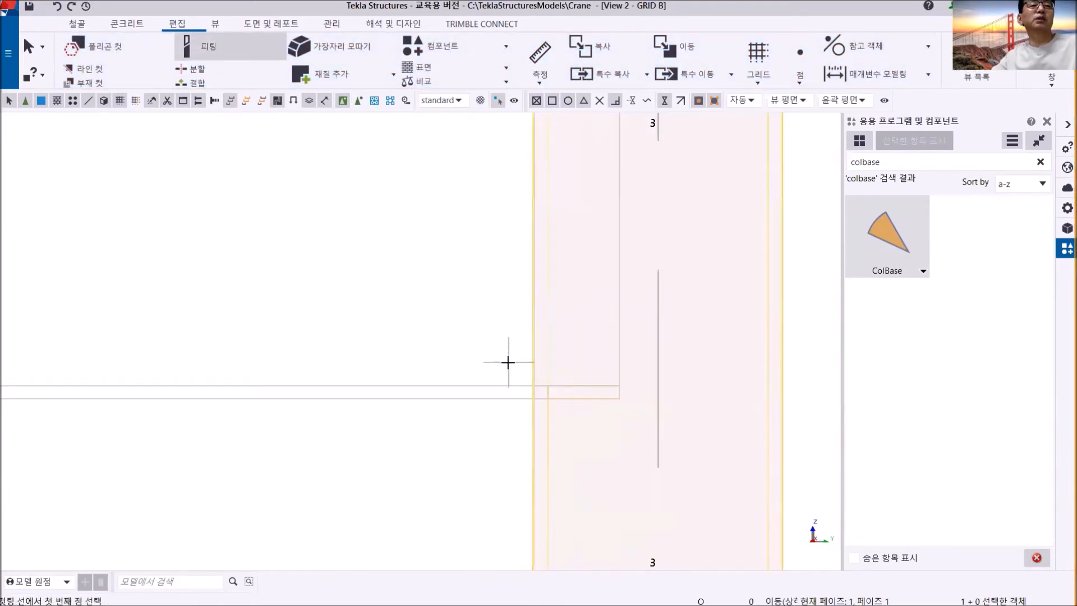
pyautogui.scroll(-2, 498, 383)
pyautogui.press('Escape')
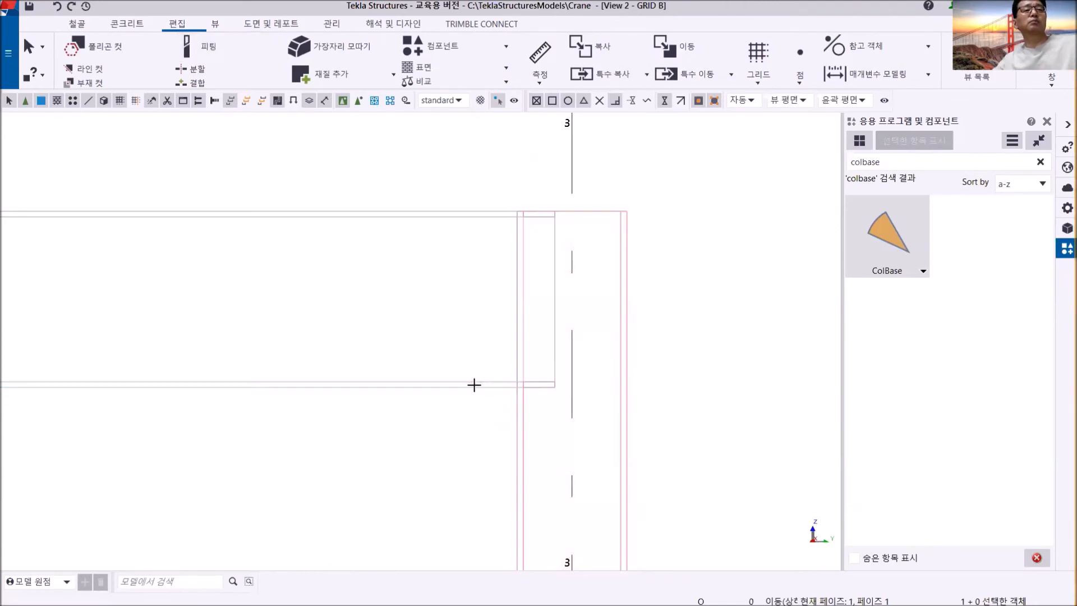
# - Fit the grid B beam's end at grid 3 to the face of the column flange using the Fitting command
pyautogui.click(187, 47)
pyautogui.click(359, 380)
pyautogui.scroll(3, 482, 435)
pyautogui.click(564, 362)
pyautogui.click(563, 403)
# - Fit the beam's other end to the column flange face at grid 1 and end the Fitting command
pyautogui.scroll(-5, 477, 406)
pyautogui.scroll(6, 395, 337)
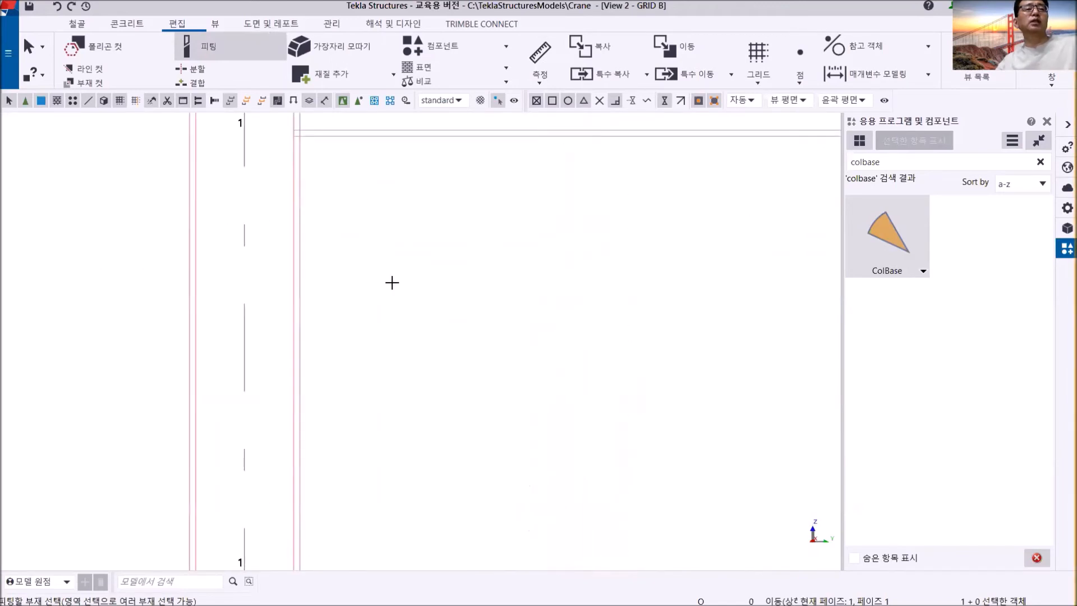
pyautogui.click(364, 353)
pyautogui.scroll(2, 365, 353)
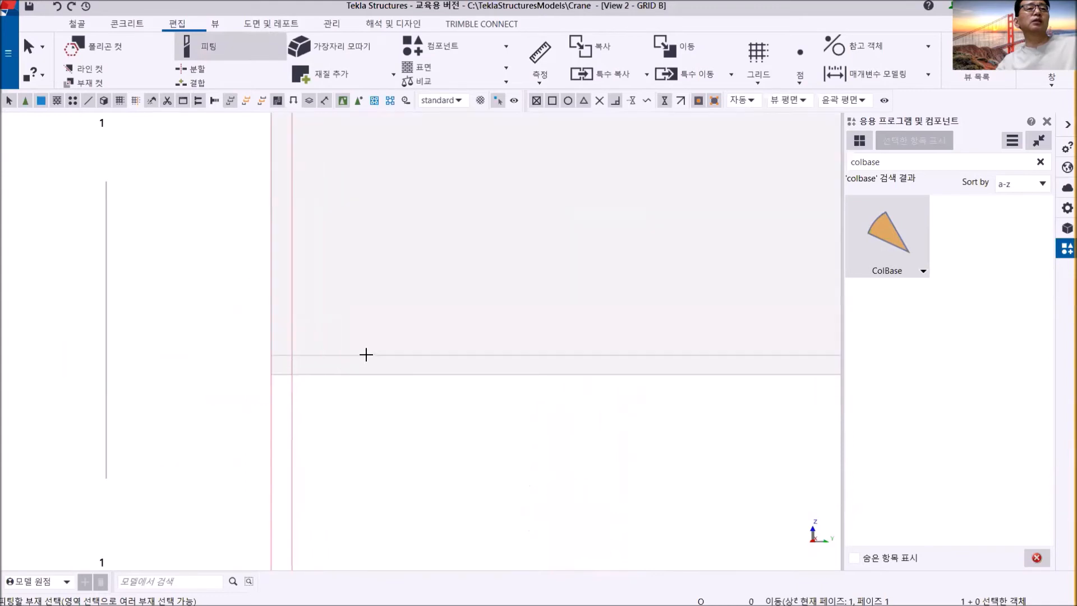
pyautogui.click(365, 355)
pyautogui.click(293, 404)
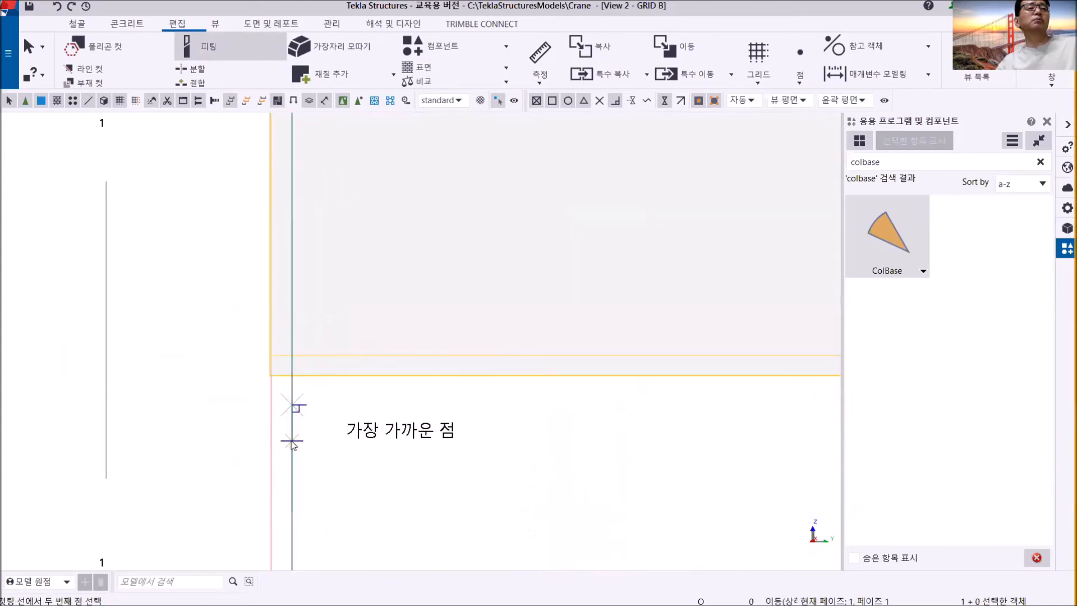
pyautogui.click(291, 430)
pyautogui.scroll(-2, 420, 258)
pyautogui.rightClick(441, 204)
pyautogui.click(533, 212)
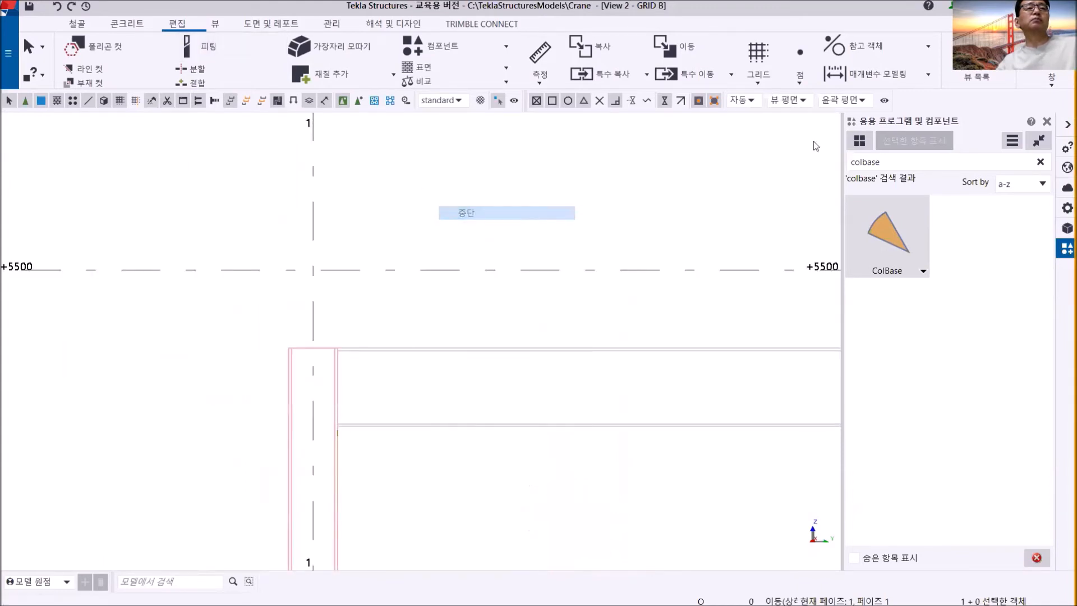
# - Return to the 3D_VIEW view and examine how the fitted beam ends meet the column flanges on grid B
pyautogui.click(1049, 78)
pyautogui.click(1024, 181)
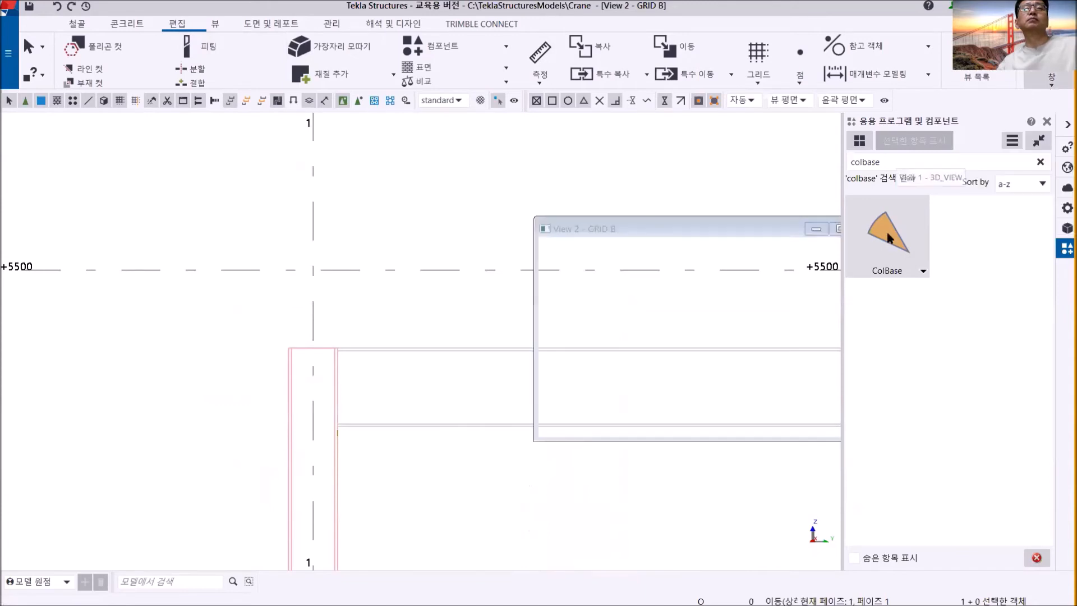
pyautogui.scroll(-2, 548, 360)
pyautogui.scroll(5, 526, 284)
pyautogui.scroll(5, 526, 284)
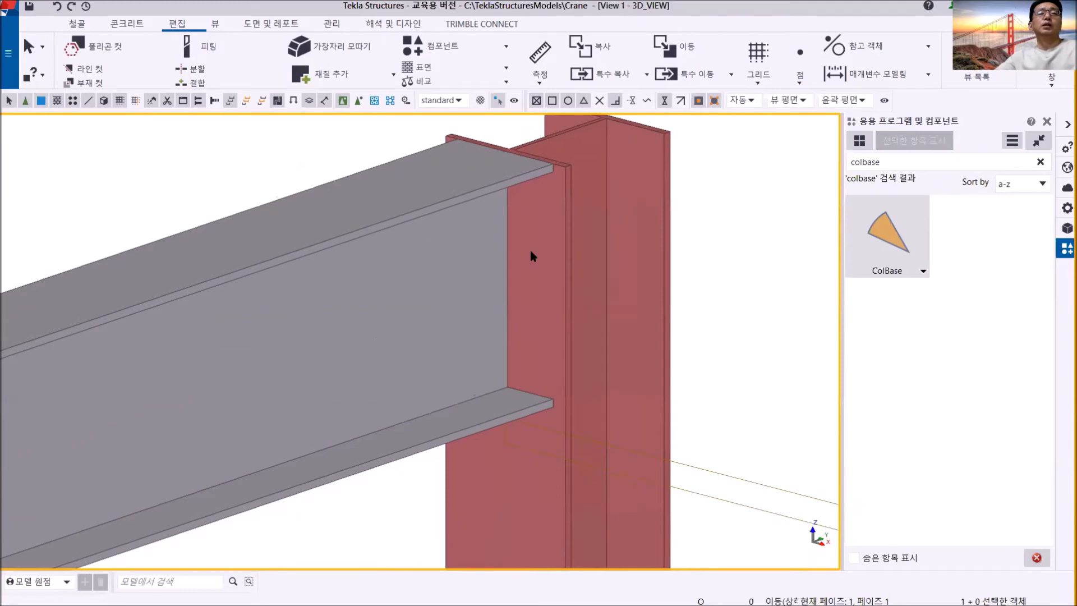
pyautogui.scroll(-6, 527, 269)
pyautogui.moveTo(437, 343); pyautogui.dragTo(539, 296, button='middle')
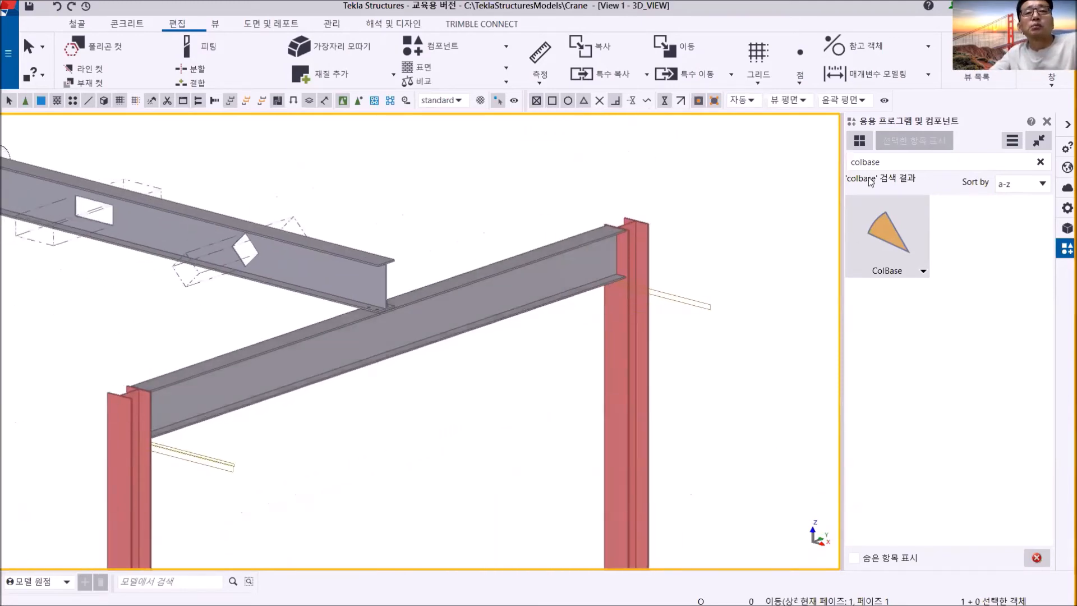
# - Clear the component search and list the column-to-beam connections (기둥 + 보 접합) among the steel connections and details
pyautogui.click(898, 166)
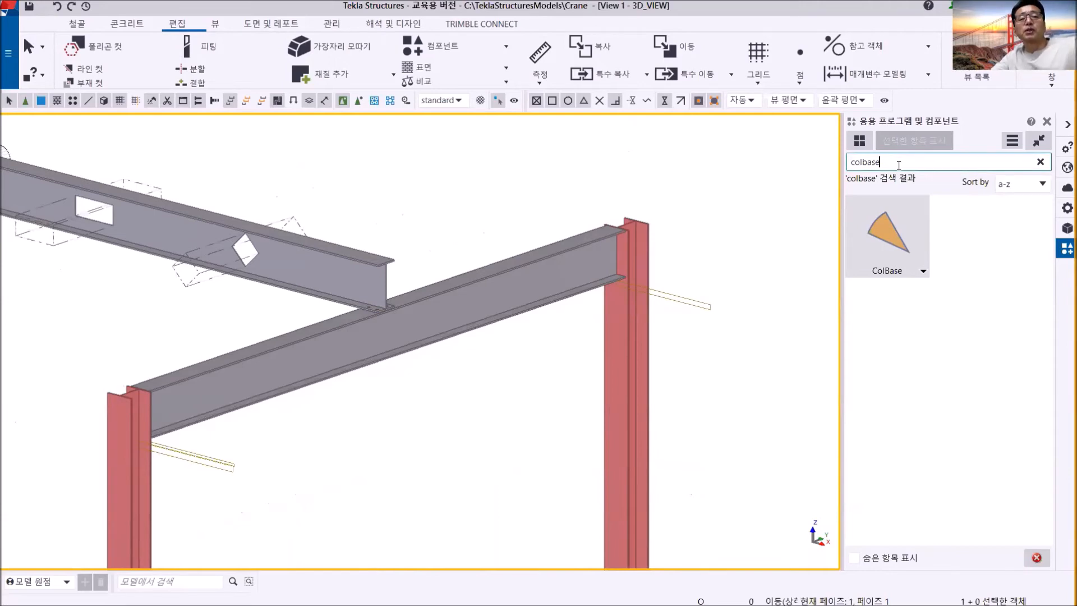
pyautogui.press('BackSpace')
pyautogui.press('BackSpace')
pyautogui.press('BackSpace')
pyautogui.press('BackSpace')
pyautogui.press('BackSpace')
pyautogui.press('BackSpace')
pyautogui.press('BackSpace')
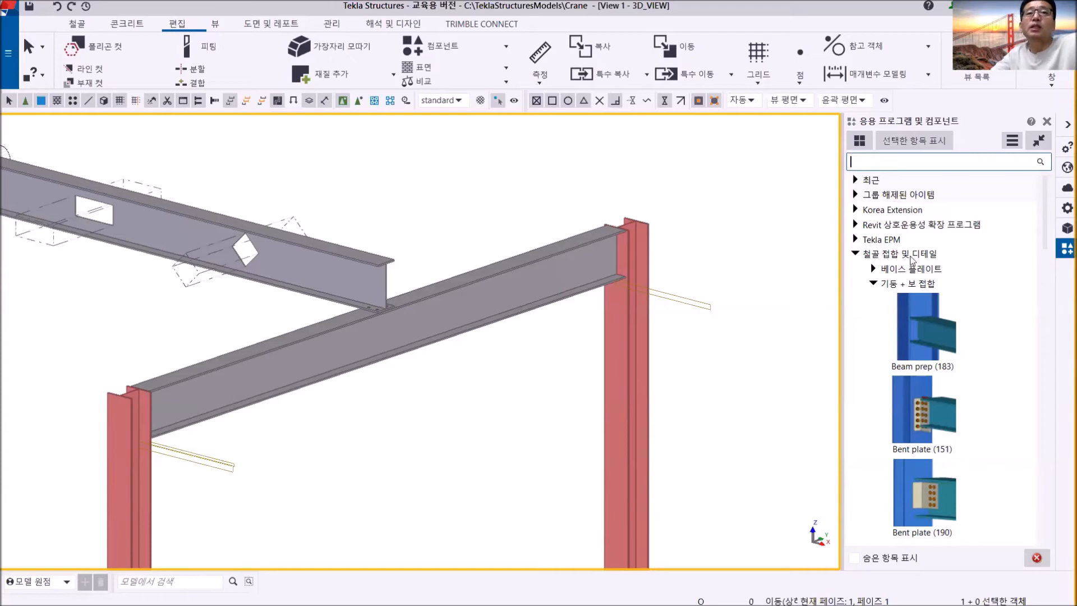
pyautogui.click(873, 285)
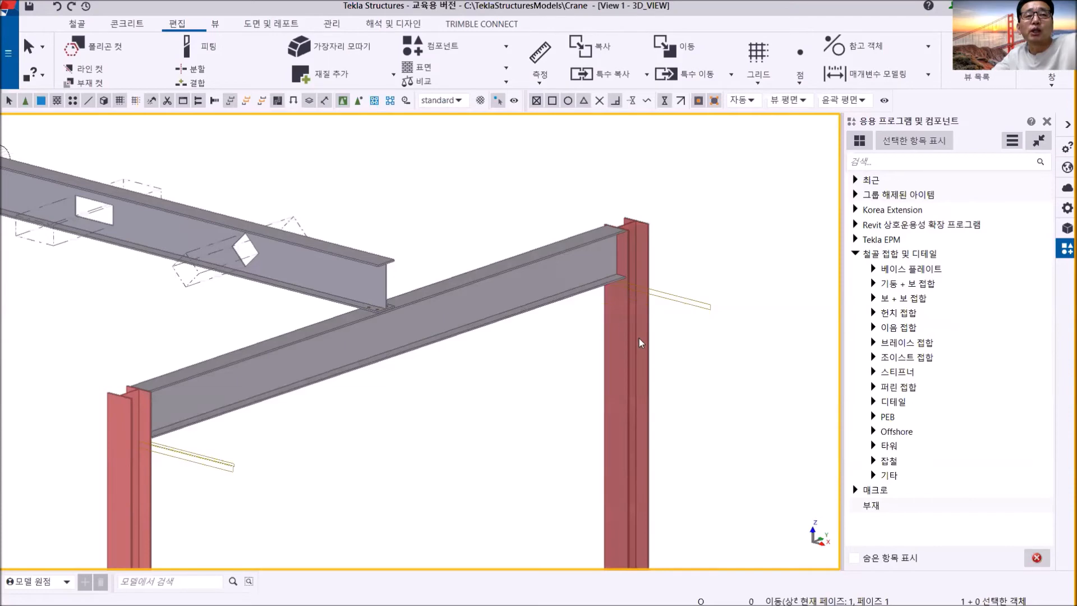
pyautogui.click(873, 284)
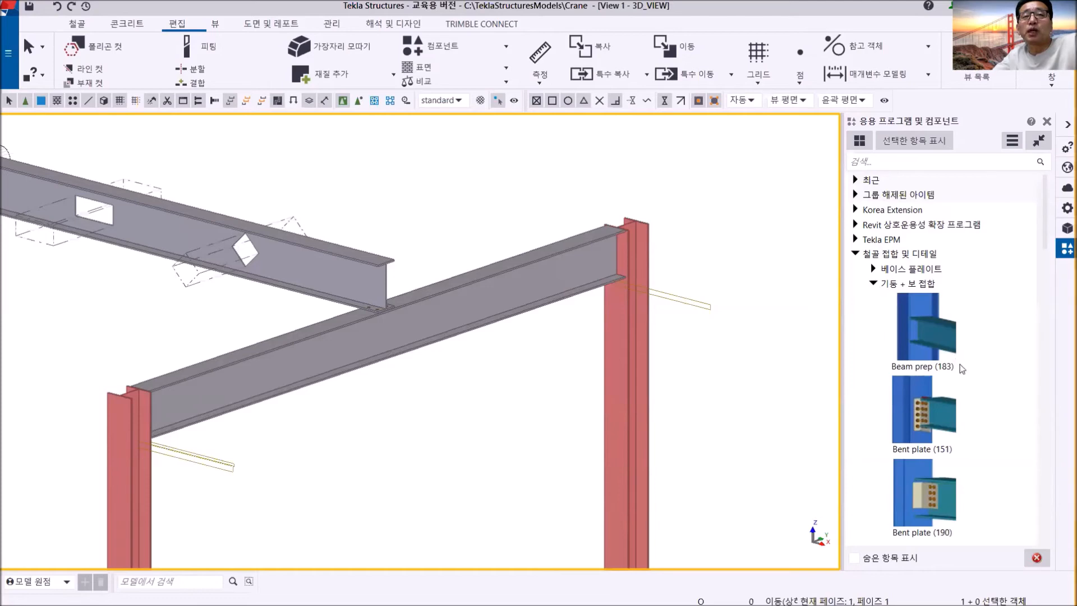
# - Apply the Bent plate (151) connection between the column at grid B/3 and the beam
pyautogui.click(920, 417)
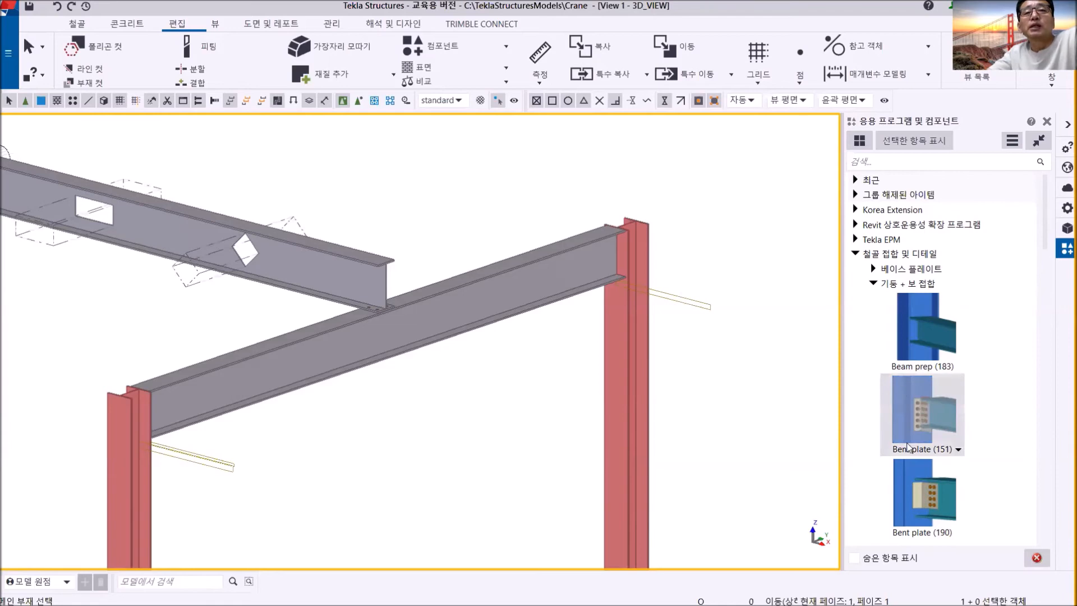
pyautogui.click(629, 427)
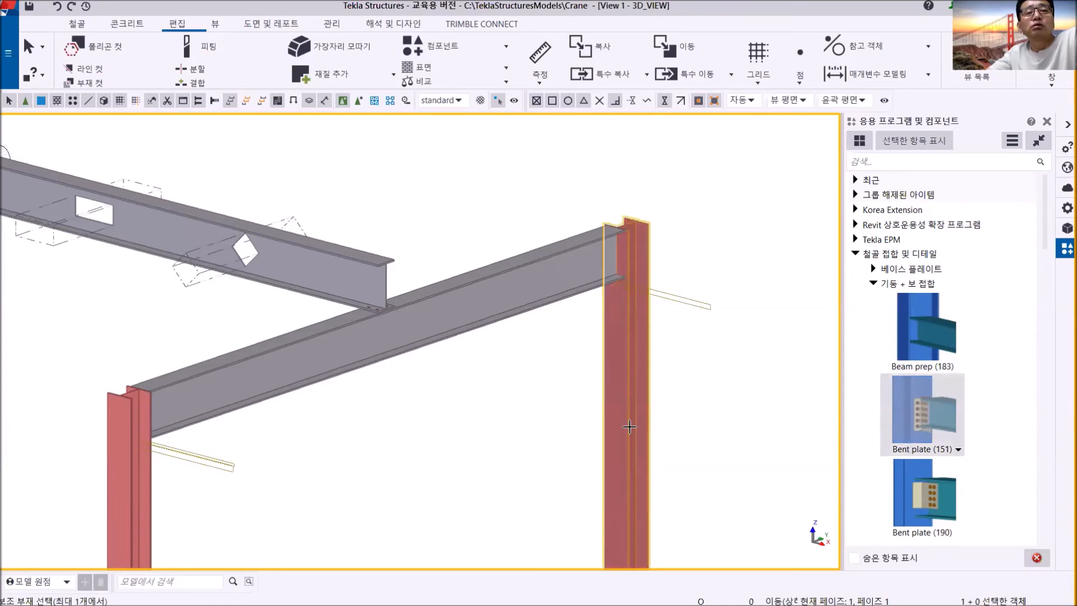
pyautogui.click(568, 299)
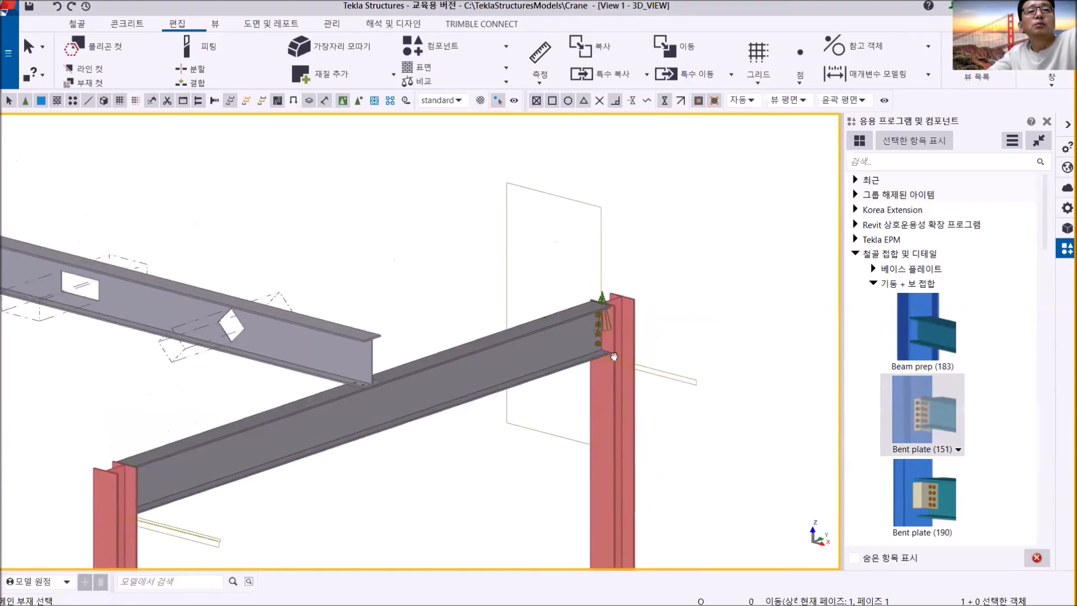
# - Apply the same Bent plate (151) connection between the column at grid B/1 and the beam's other end
pyautogui.scroll(5, 596, 358)
pyautogui.keyDown('ctrl'); pyautogui.moveTo(594, 347); pyautogui.dragTo(531, 392, button='middle'); pyautogui.keyUp('ctrl')
pyautogui.scroll(-4, 521, 408)
pyautogui.moveTo(489, 426); pyautogui.dragTo(765, 341, button='middle')
pyautogui.scroll(3, 445, 421)
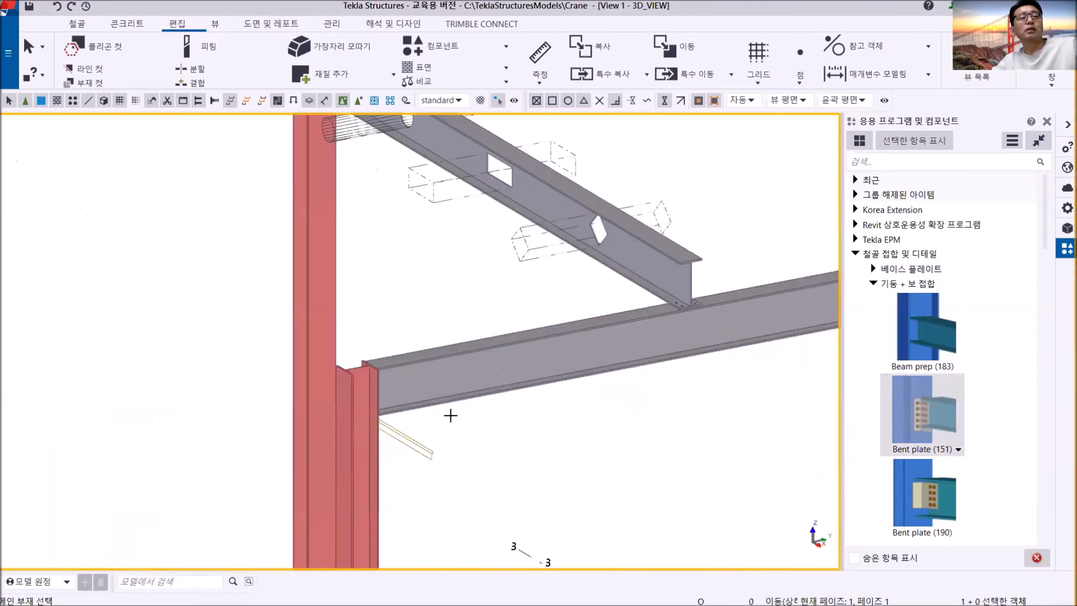
pyautogui.moveTo(445, 421); pyautogui.dragTo(666, 313, button='middle')
pyautogui.click(585, 375)
pyautogui.click(625, 314)
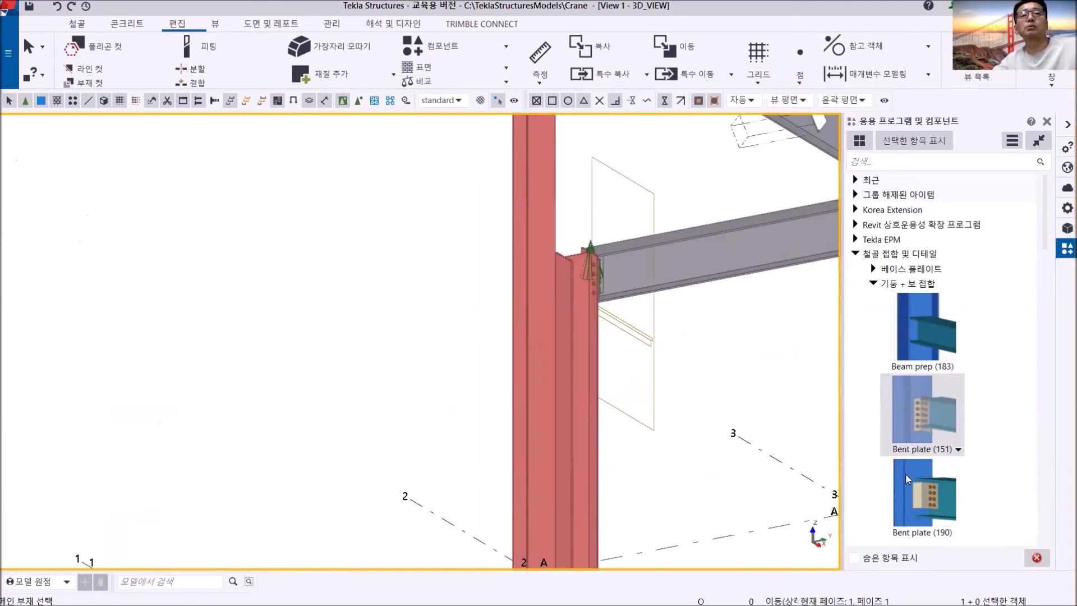
# - Examine the bent plates and bolts at the beam ends from several sides, and end the connection command
pyautogui.keyDown('ctrl'); pyautogui.moveTo(585, 327); pyautogui.dragTo(666, 320, button='middle'); pyautogui.keyUp('ctrl')
pyautogui.scroll(5, 593, 304)
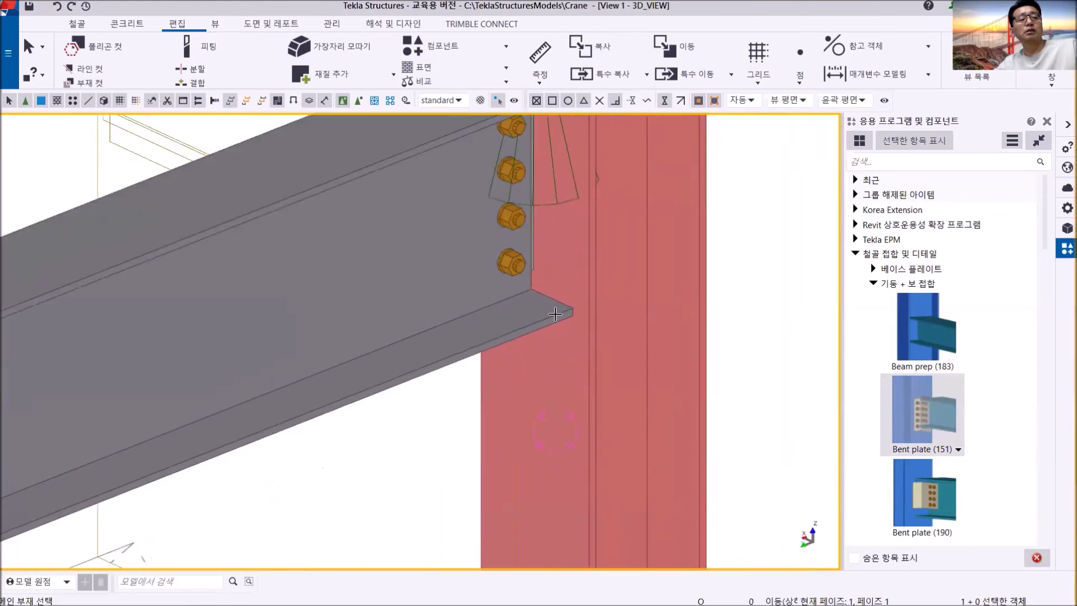
pyautogui.scroll(-3, 555, 315)
pyautogui.keyDown('ctrl'); pyautogui.moveTo(488, 303); pyautogui.dragTo(721, 315, button='middle'); pyautogui.keyUp('ctrl')
pyautogui.scroll(5, 438, 292)
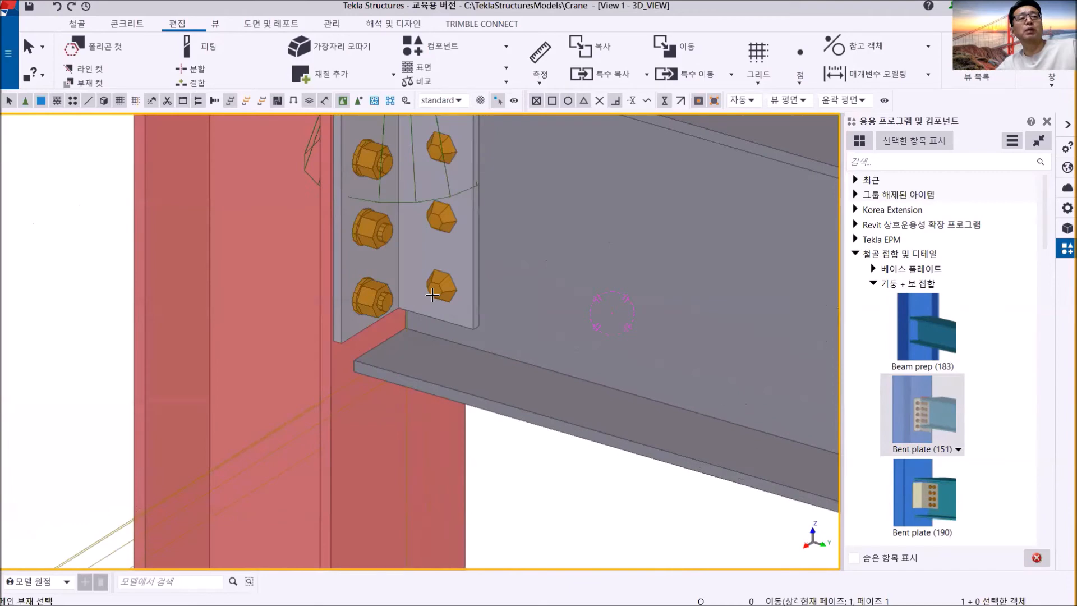
pyautogui.scroll(-5, 417, 291)
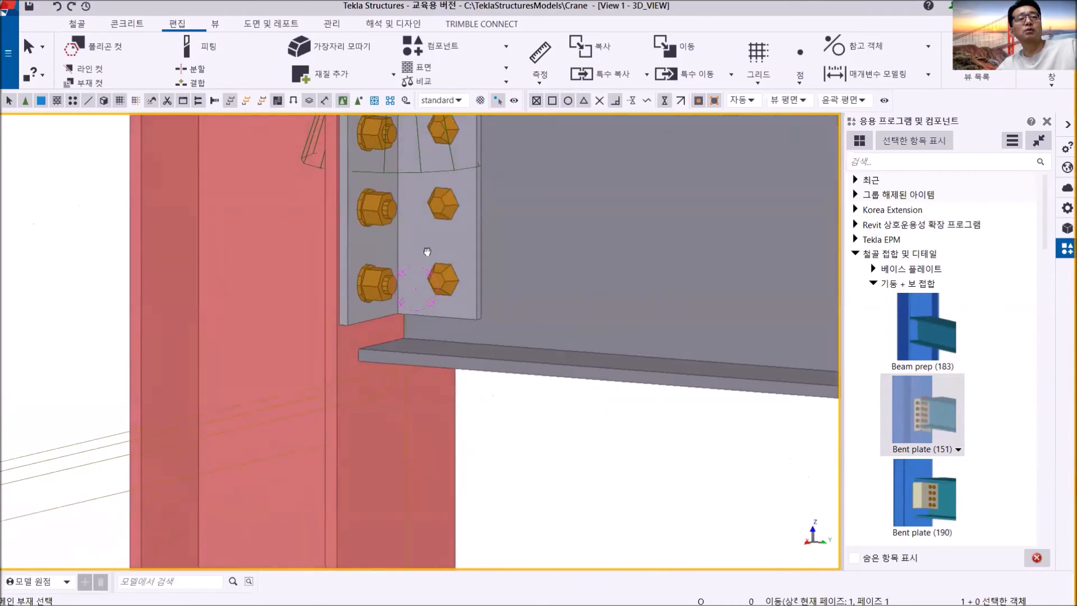
pyautogui.scroll(2, 447, 325)
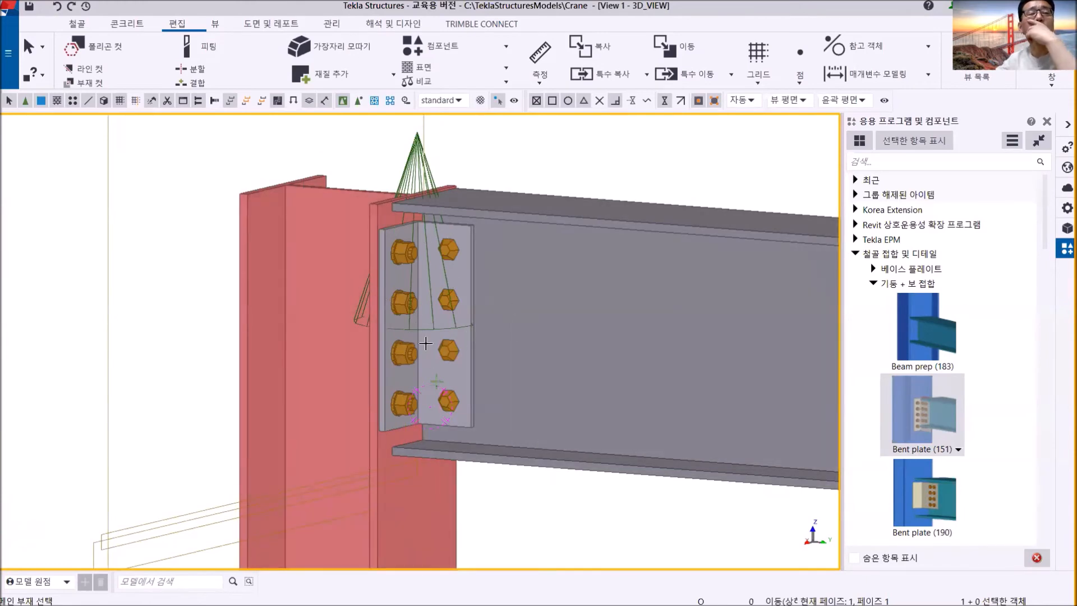
pyautogui.rightClick(544, 164)
pyautogui.click(572, 172)
# - Browse the column-to-beam connections in the catalogue beyond Bent plate (151), down to the Column with stiffeners types
pyautogui.scroll(-5, 592, 306)
pyautogui.moveTo(611, 320); pyautogui.dragTo(446, 284, button='middle')
pyautogui.scroll(-5, 447, 285)
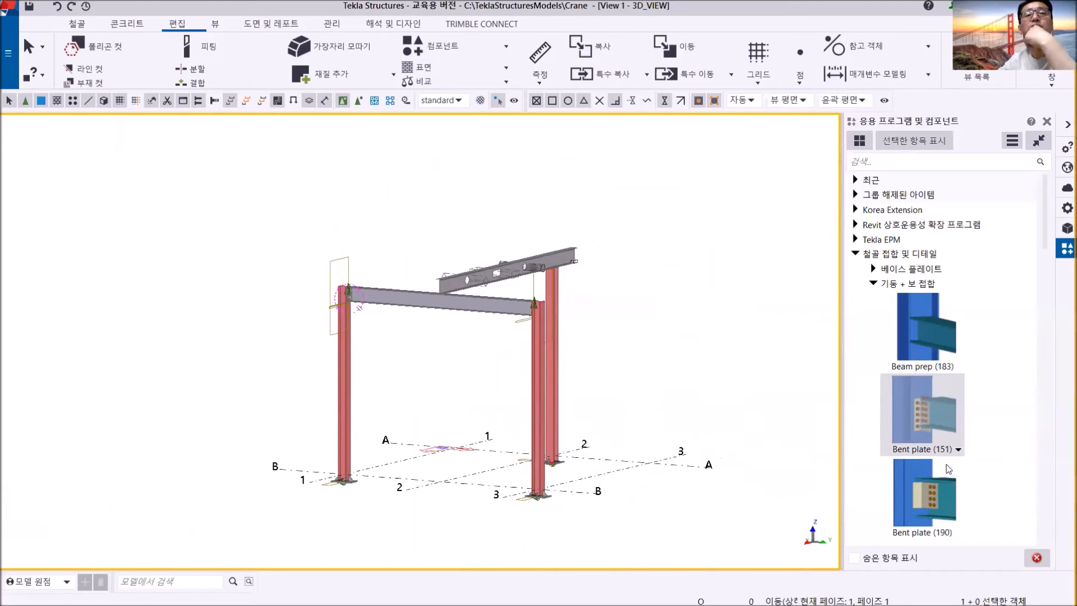
pyautogui.scroll(-3, 909, 466)
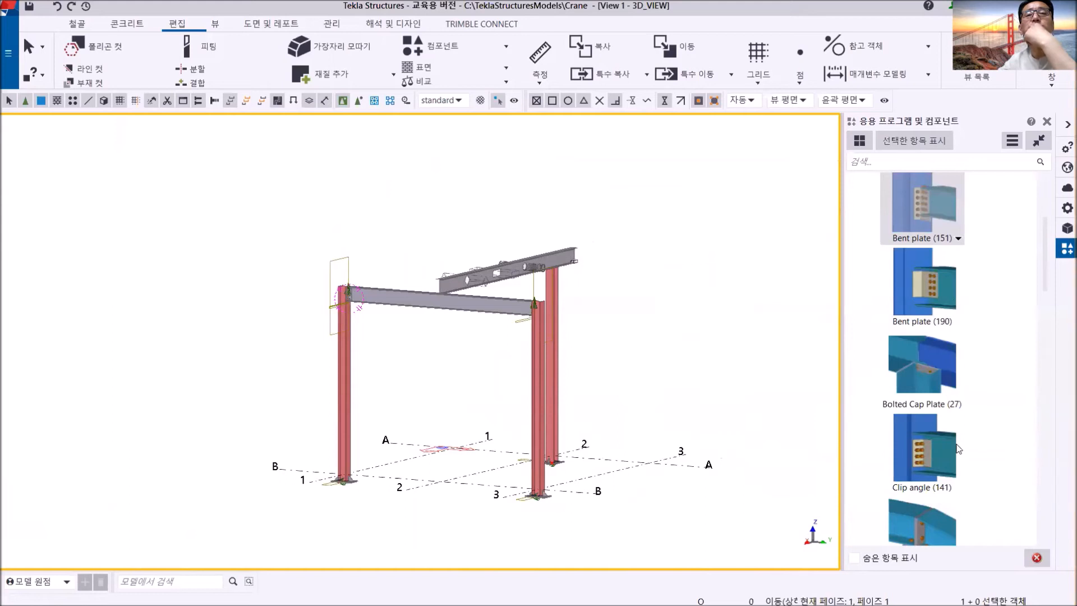
pyautogui.scroll(-2, 958, 449)
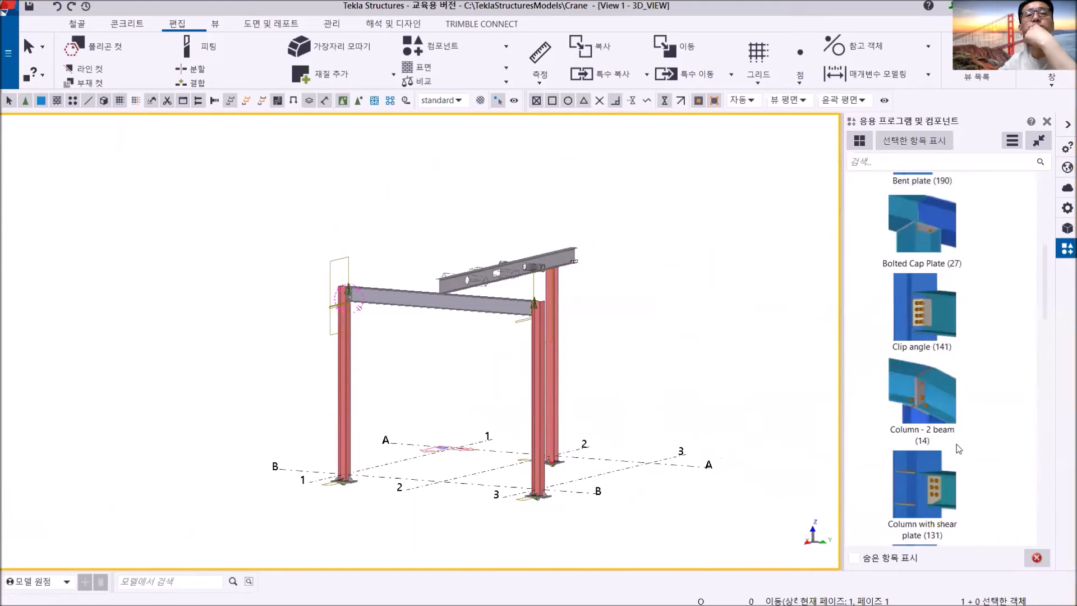
pyautogui.scroll(-2, 958, 449)
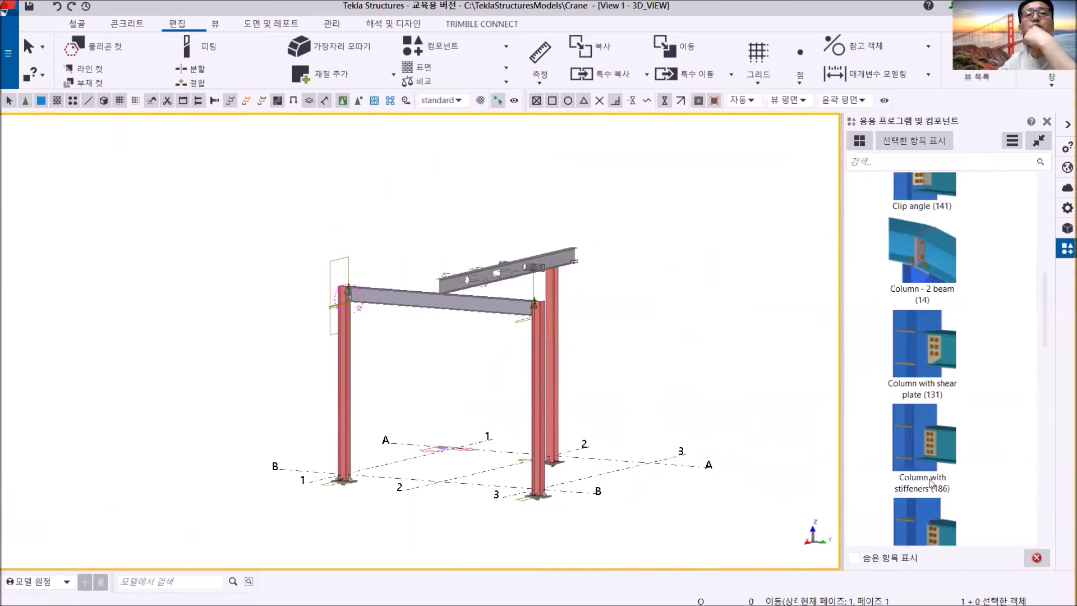
pyautogui.scroll(-1, 931, 488)
# - Delete the Bent plate (151) connection between the column at grid B/1 and the beam
pyautogui.moveTo(416, 306); pyautogui.dragTo(543, 332, button='middle')
pyautogui.scroll(3, 541, 332)
pyautogui.moveTo(353, 297); pyautogui.dragTo(560, 329, button='middle')
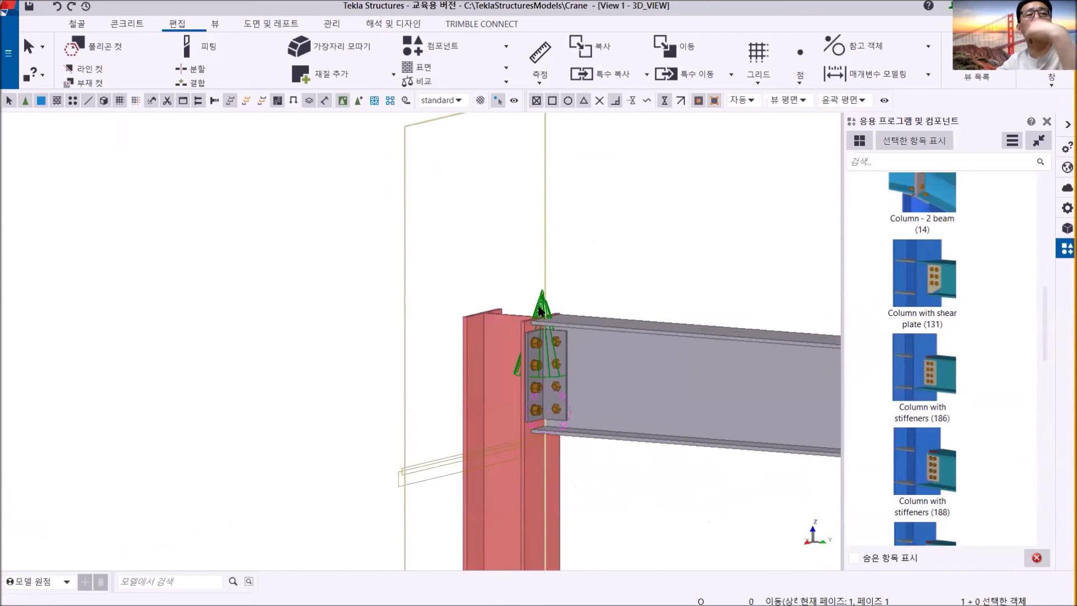
pyautogui.press('Delete')
# - Apply the Column with stiffeners (186) connection between the grid B/1 column and the beam
pyautogui.scroll(2, 538, 310)
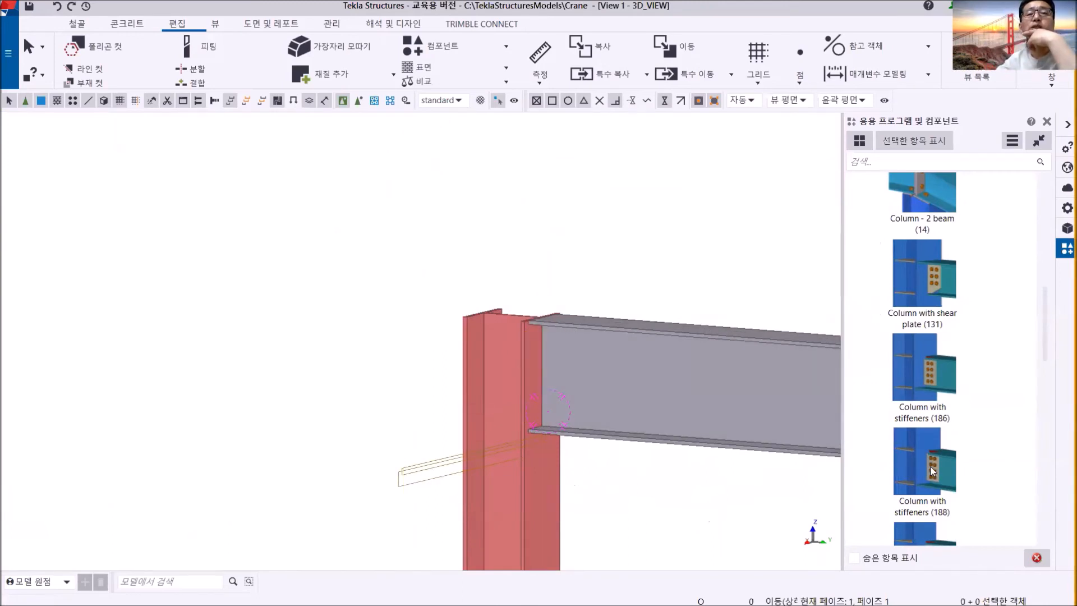
pyautogui.click(914, 375)
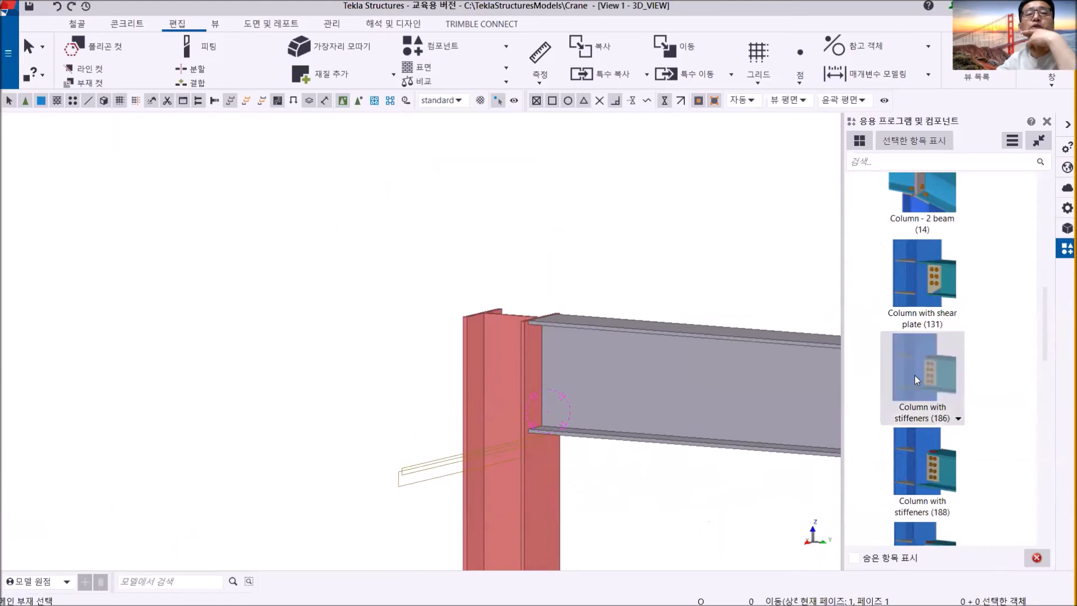
pyautogui.click(529, 462)
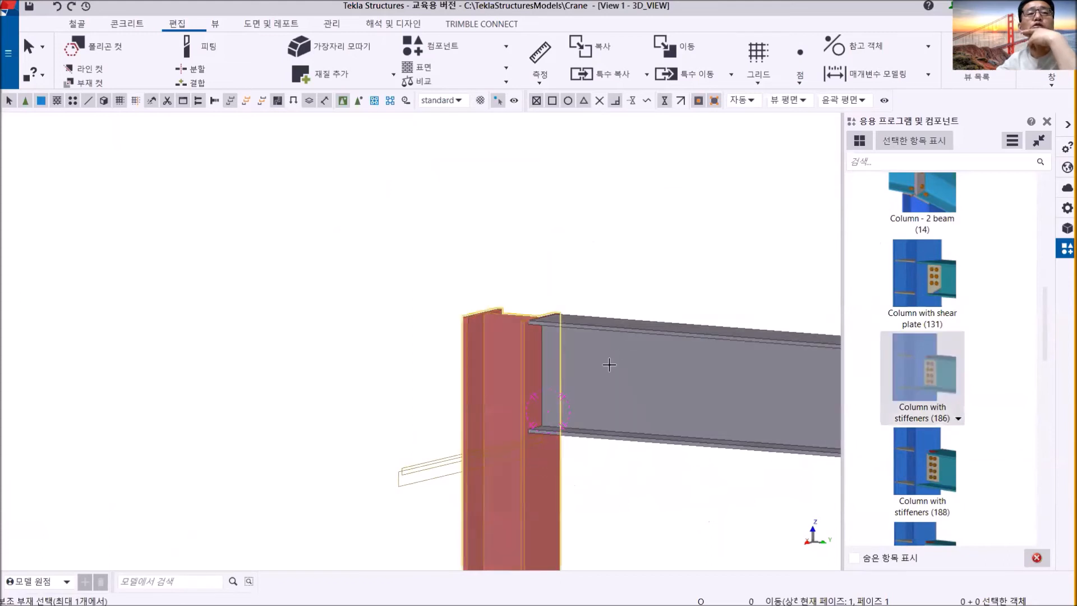
pyautogui.click(635, 334)
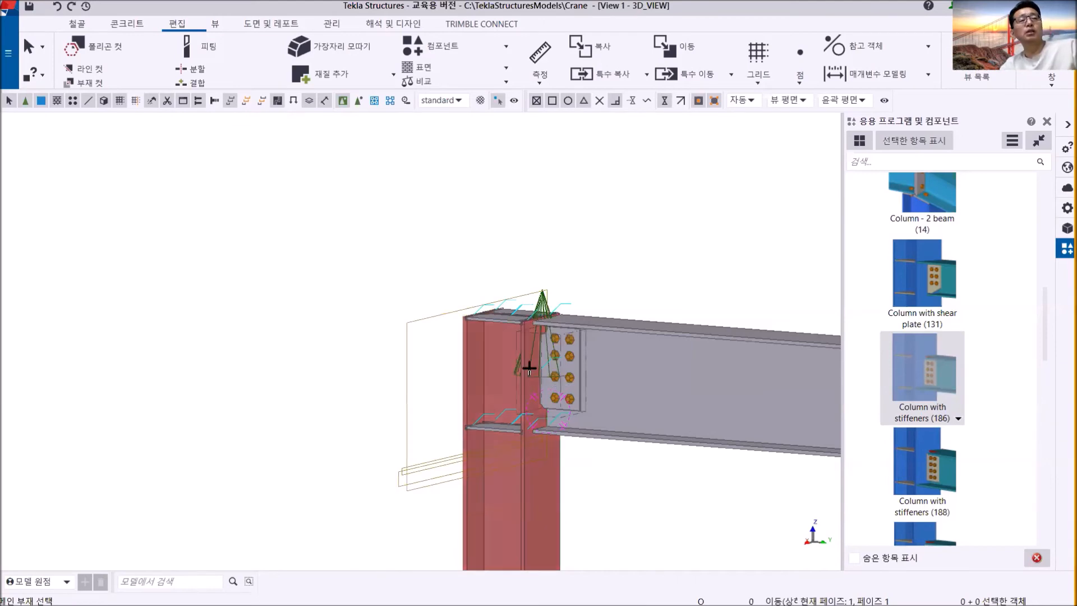
# - Examine the stiffeners, shear plate and bolts at the grid B/1 joint from several sides, and end the connection command
pyautogui.keyDown('ctrl'); pyautogui.moveTo(530, 366); pyautogui.dragTo(629, 430, button='middle'); pyautogui.keyUp('ctrl')
pyautogui.scroll(2, 494, 339)
pyautogui.scroll(2, 494, 339)
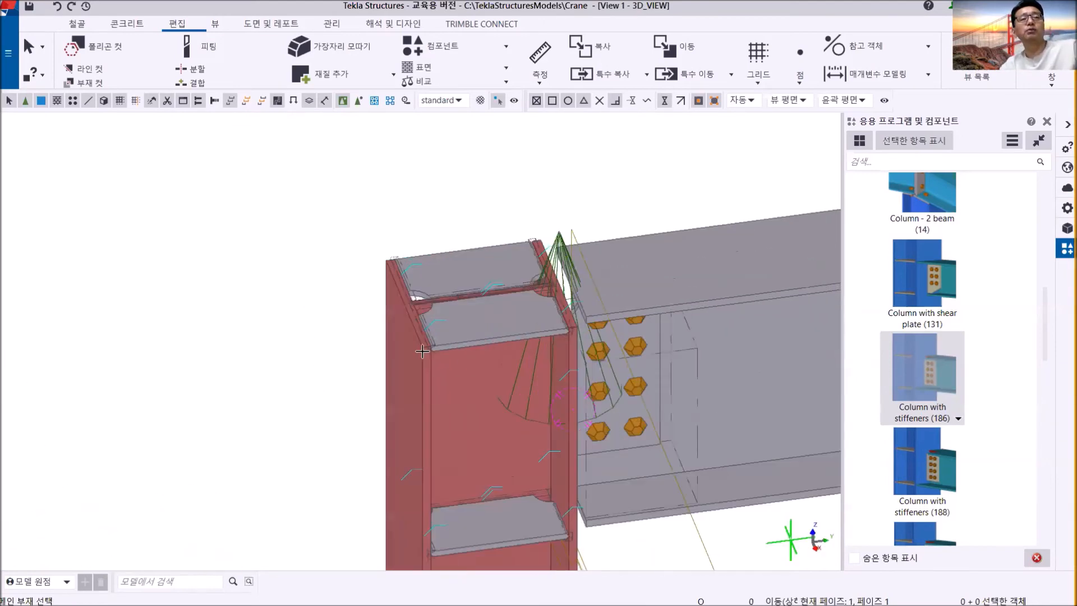
pyautogui.keyDown('ctrl'); pyautogui.moveTo(648, 385); pyautogui.dragTo(527, 347, button='middle'); pyautogui.keyUp('ctrl')
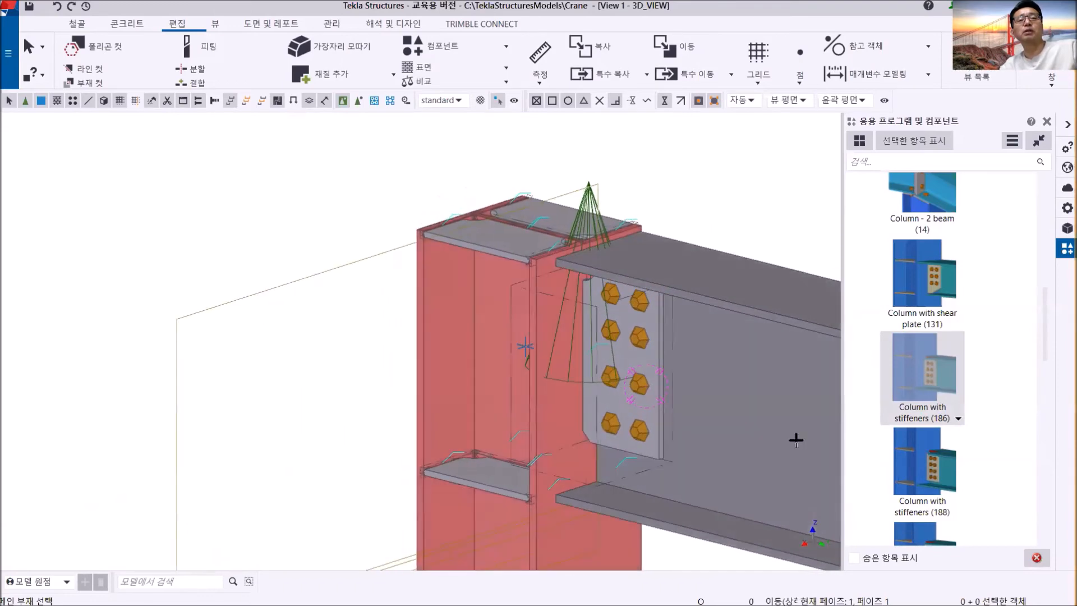
pyautogui.scroll(-2, 688, 387)
pyautogui.moveTo(683, 383); pyautogui.dragTo(519, 328, button='middle')
pyautogui.rightClick(572, 204)
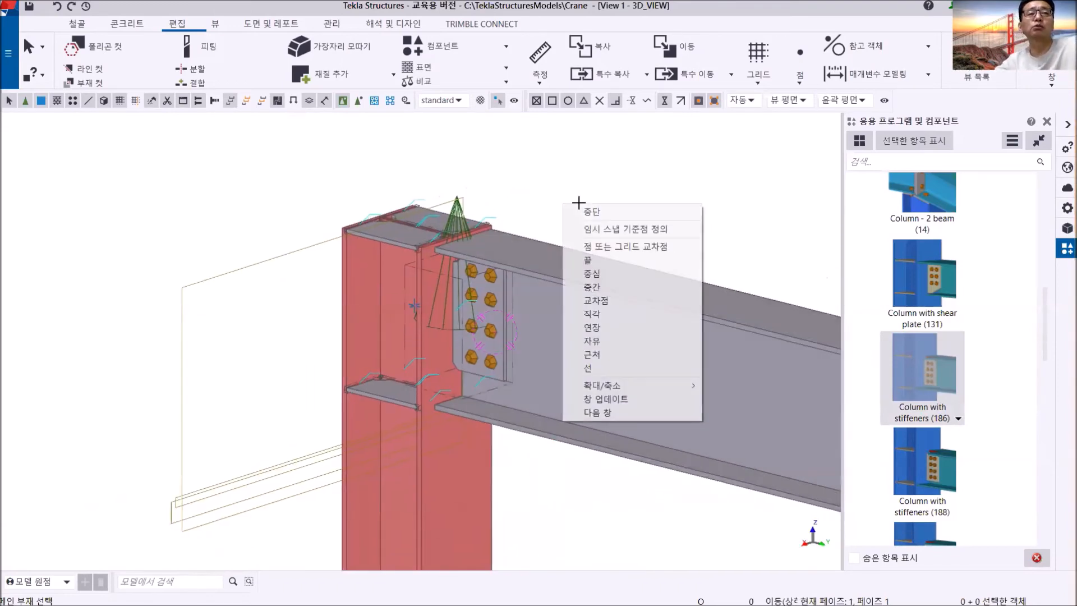
pyautogui.click(617, 209)
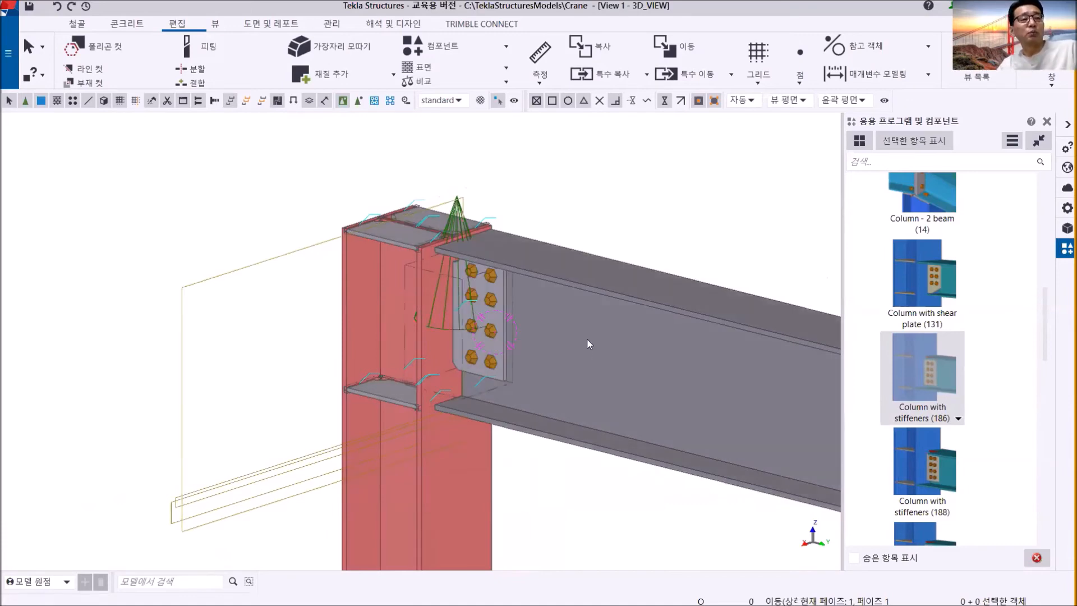
# - Delete the Column with stiffeners (186) connection at the grid B/1 joint
pyautogui.keyDown('ctrl'); pyautogui.moveTo(531, 325); pyautogui.dragTo(573, 297, button='middle'); pyautogui.keyUp('ctrl')
pyautogui.scroll(5, 454, 307)
pyautogui.keyDown('ctrl'); pyautogui.moveTo(479, 313); pyautogui.dragTo(462, 327, button='middle'); pyautogui.keyUp('ctrl')
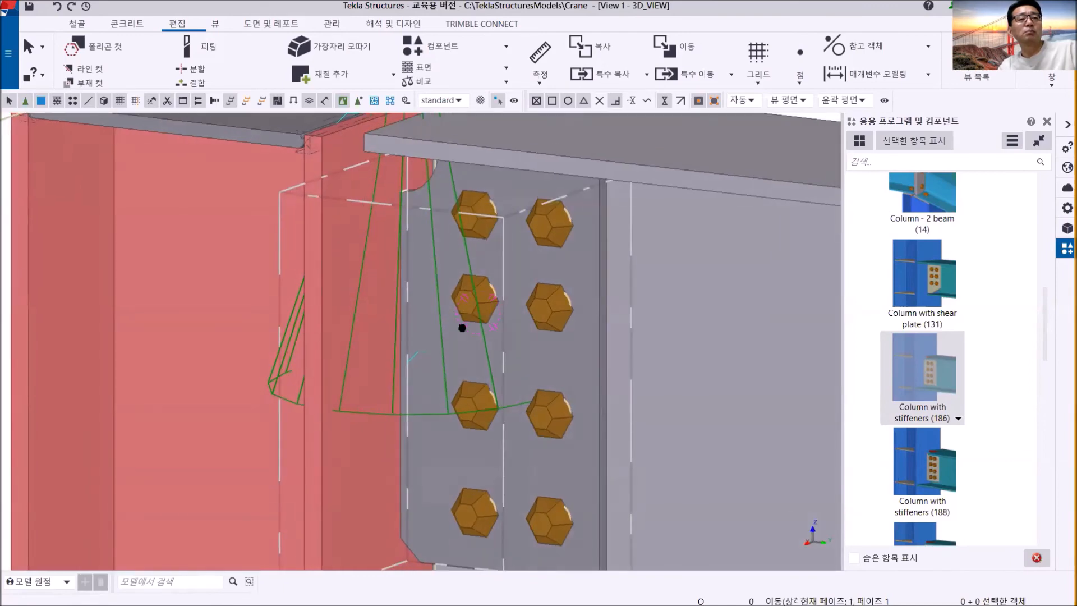
pyautogui.scroll(-4, 462, 328)
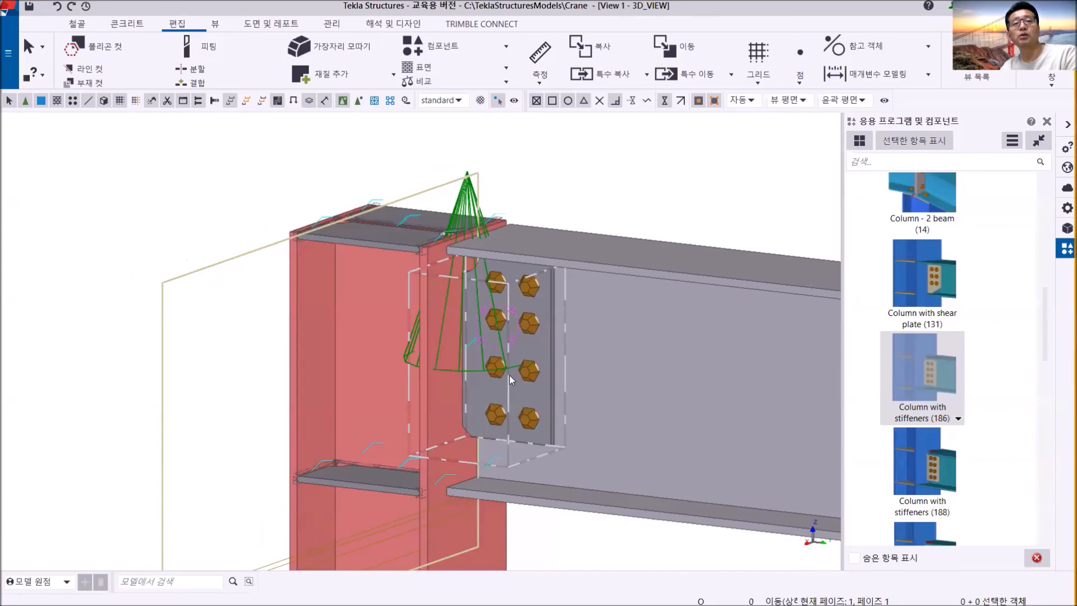
pyautogui.click(509, 375)
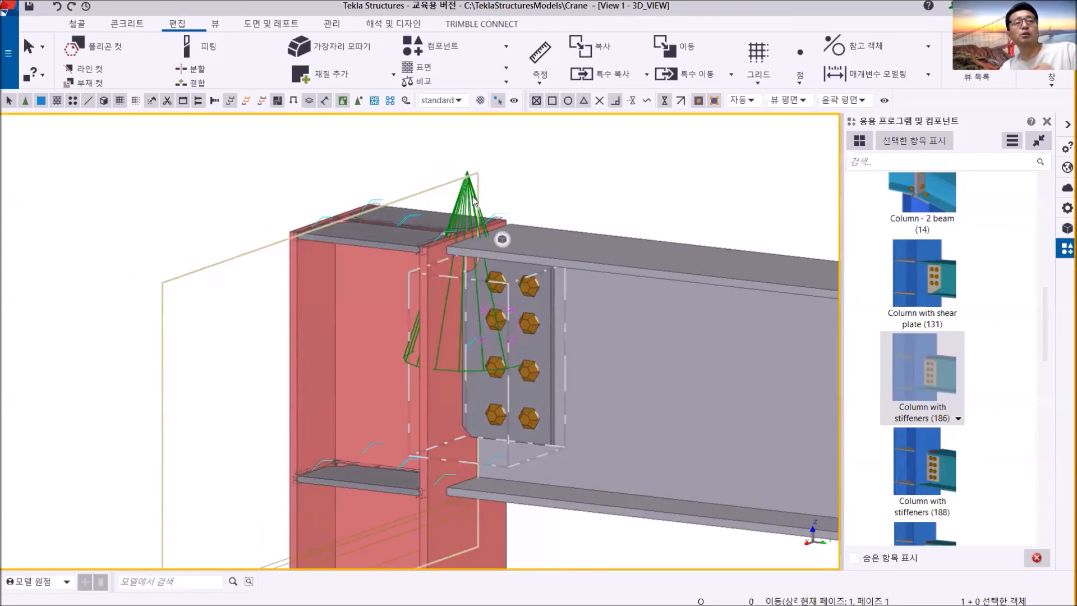
pyautogui.press('Delete')
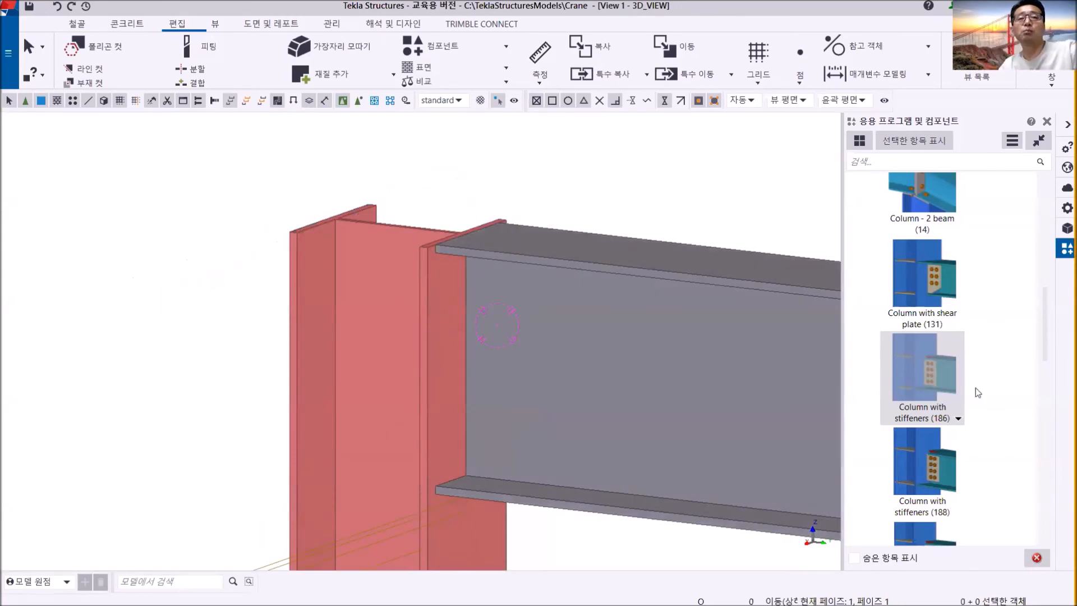
# - Find Welded column with stiffeners (128) in the catalogue and apply it between the grid B/1 column and the beam
pyautogui.scroll(-5, 958, 396)
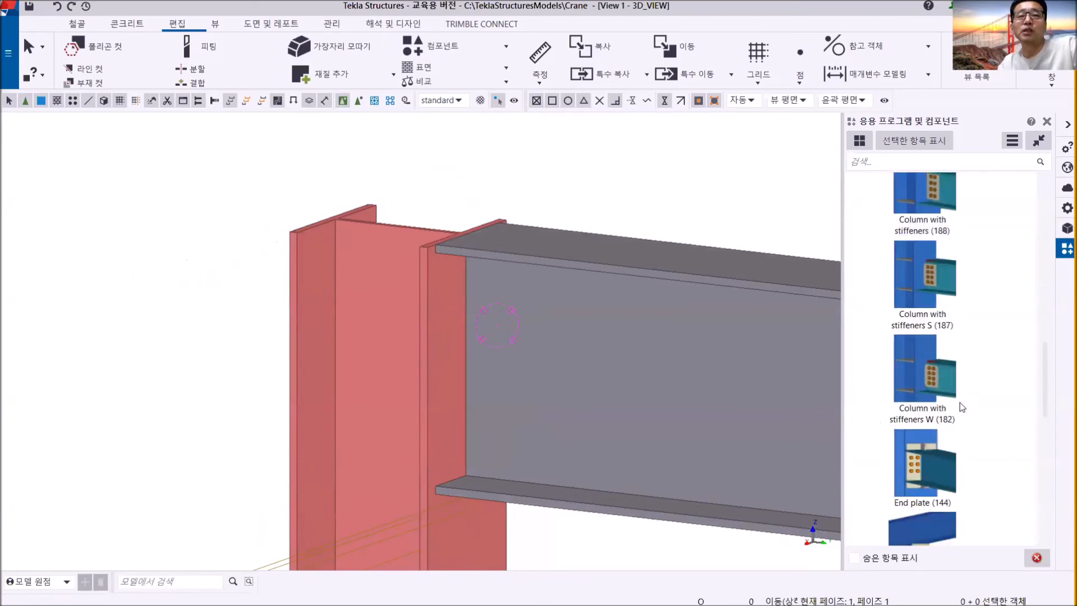
pyautogui.scroll(-4, 961, 407)
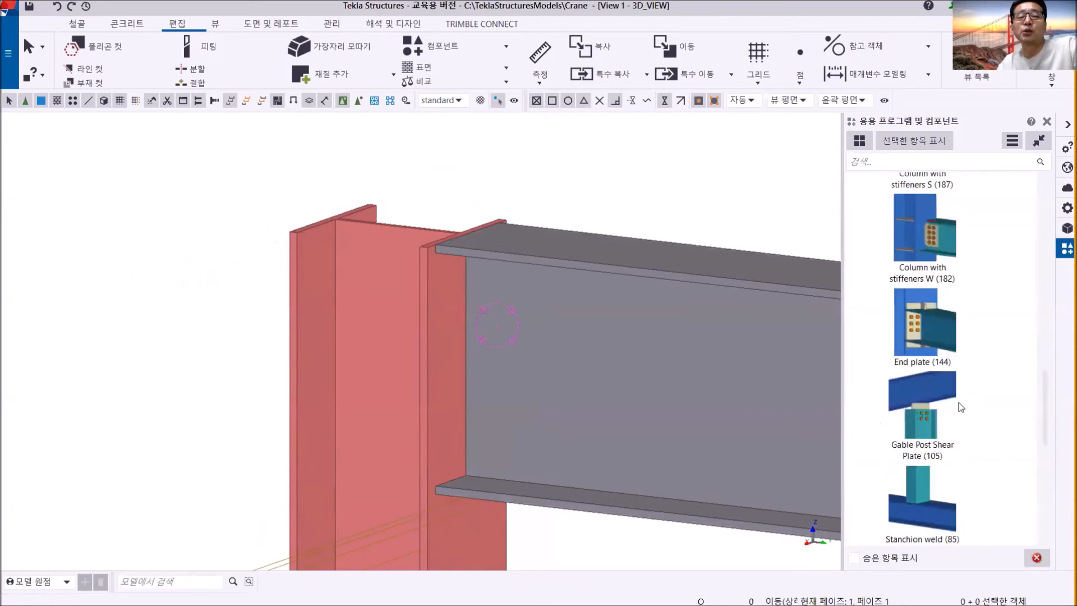
pyautogui.scroll(-2, 961, 407)
pyautogui.scroll(-5, 958, 402)
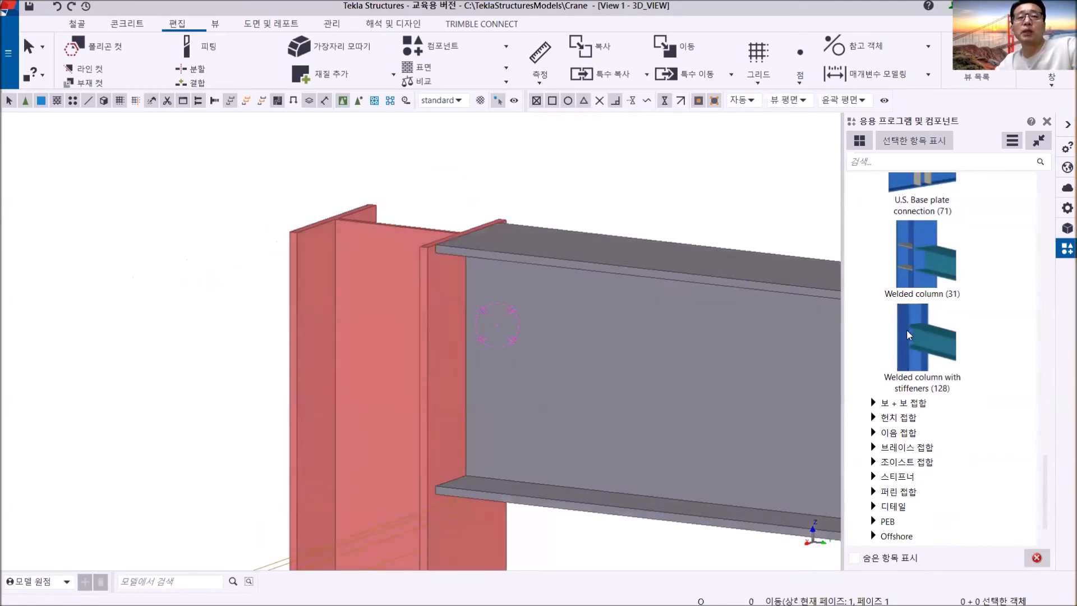
pyautogui.click(924, 332)
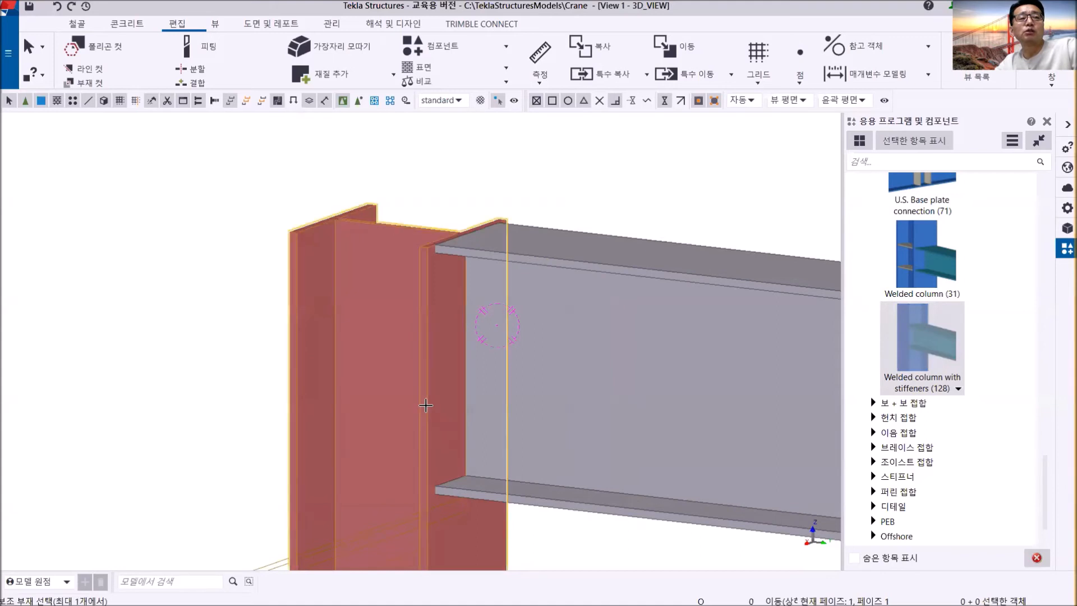
pyautogui.click(426, 405)
pyautogui.click(566, 263)
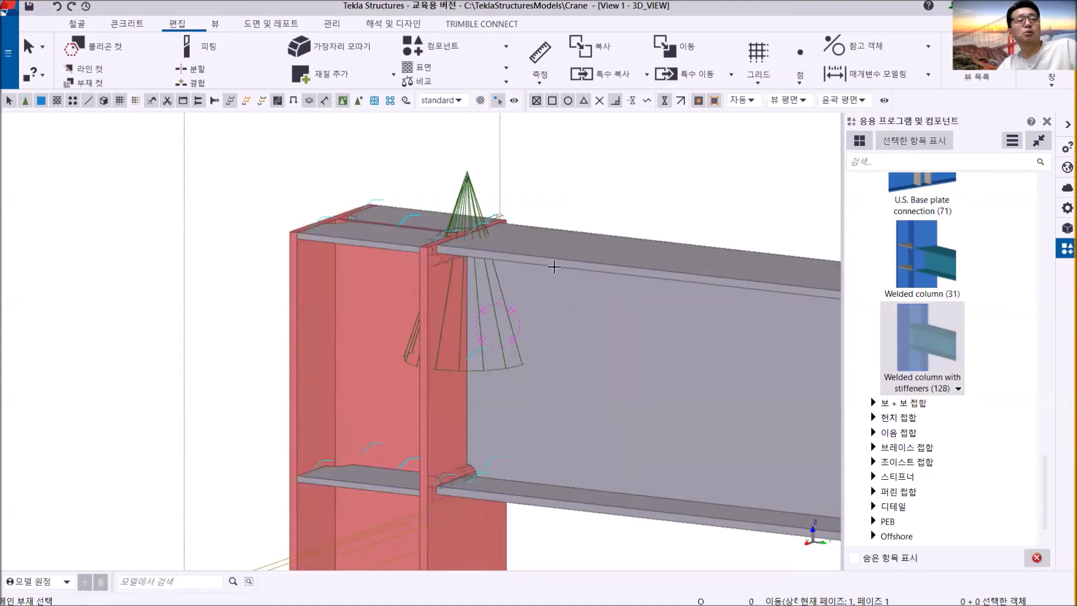
# - Inspect the stiffeners and welds at the grid B/1 joint from above, and end the connection command
pyautogui.keyDown('ctrl'); pyautogui.moveTo(498, 257); pyautogui.dragTo(462, 294, button='middle'); pyautogui.keyUp('ctrl')
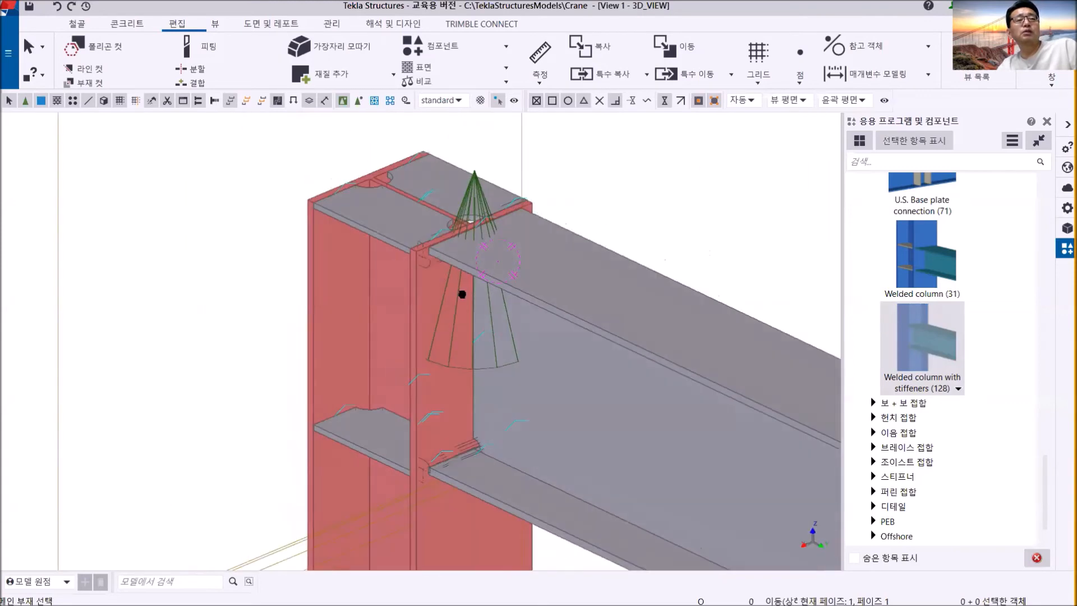
pyautogui.scroll(2, 473, 293)
pyautogui.scroll(-5, 498, 223)
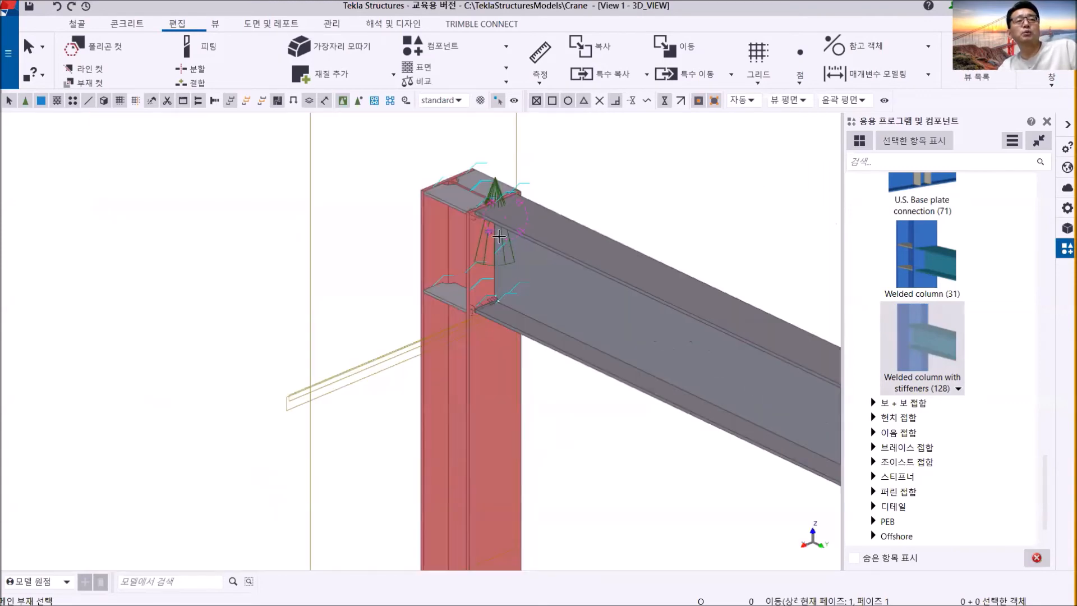
pyautogui.scroll(-4, 511, 247)
pyautogui.rightClick(546, 164)
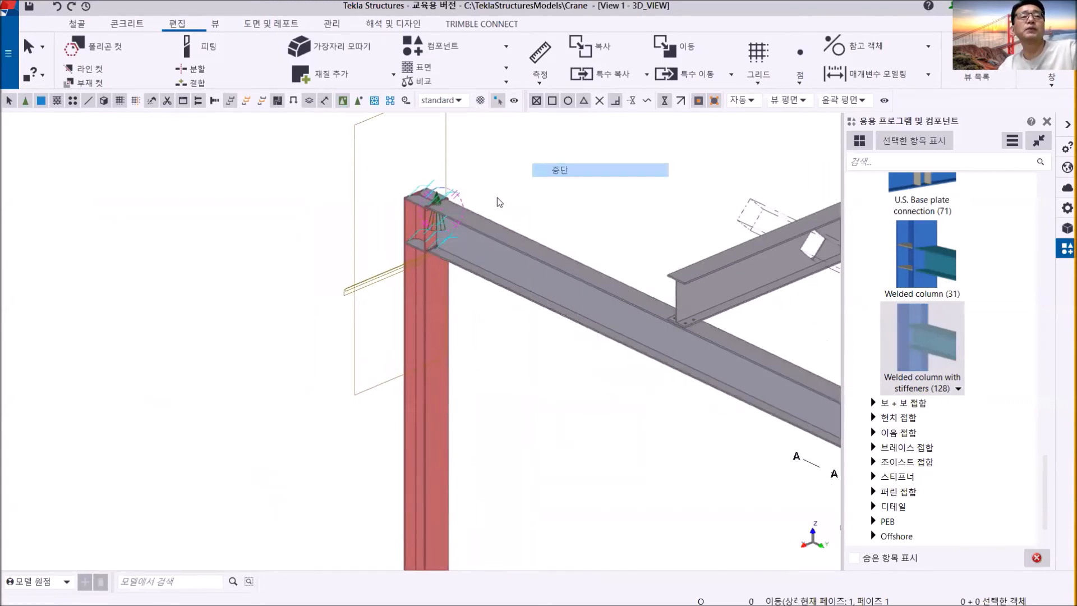
pyautogui.click(547, 169)
# - Examine the flange weld details of the grid B/1 joint up close, and review the joint within the whole frame
pyautogui.scroll(3, 373, 221)
pyautogui.scroll(4, 489, 174)
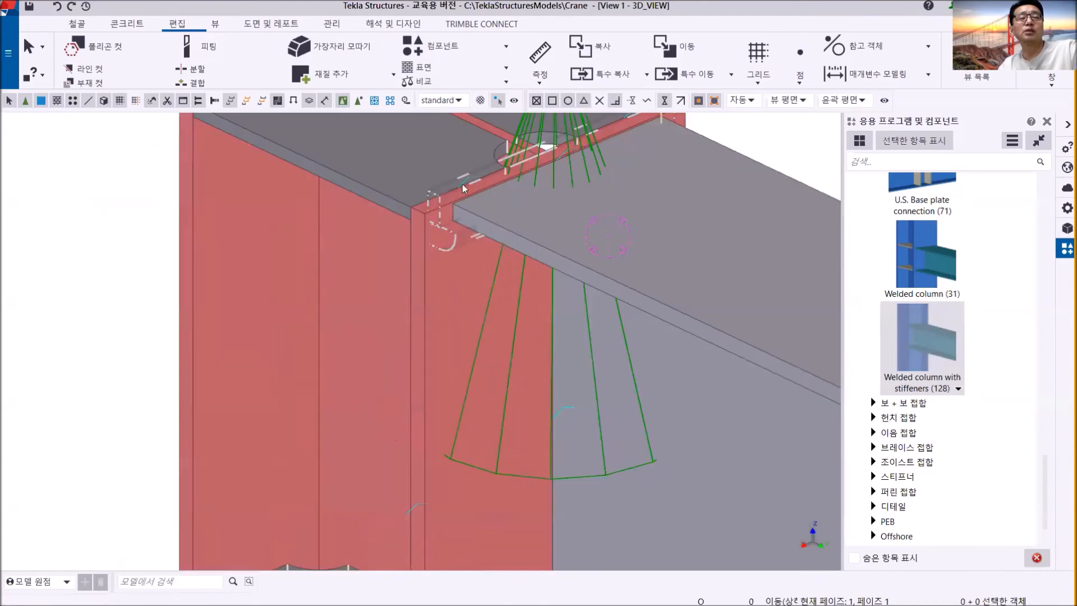
pyautogui.scroll(-6, 477, 213)
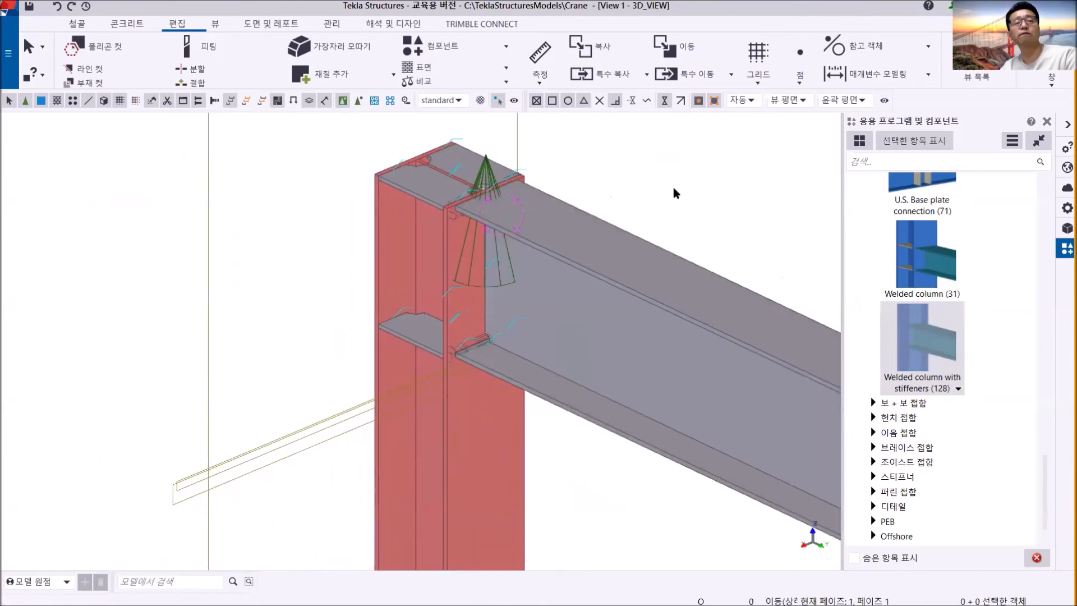
pyautogui.click(644, 267)
pyautogui.scroll(-5, 644, 267)
pyautogui.moveTo(644, 267); pyautogui.dragTo(428, 232, button='middle')
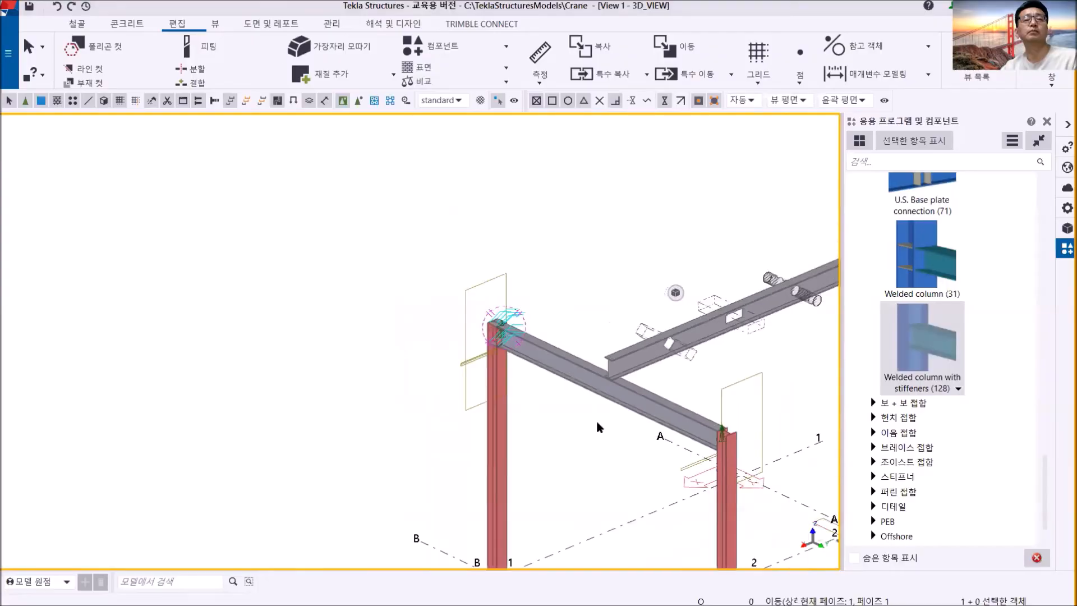
pyautogui.scroll(-3, 596, 419)
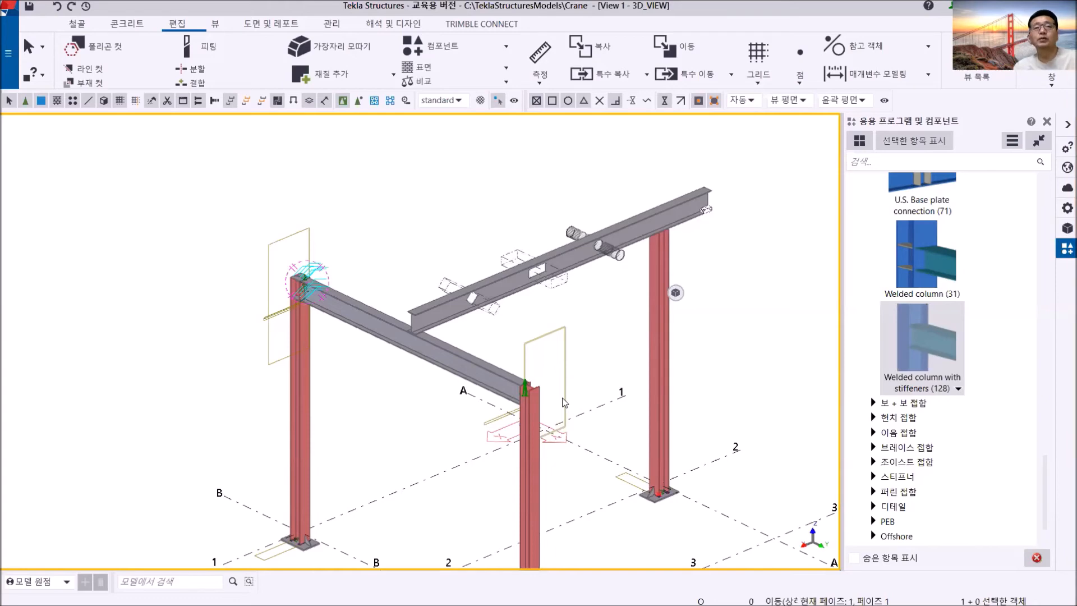
pyautogui.scroll(6, 439, 356)
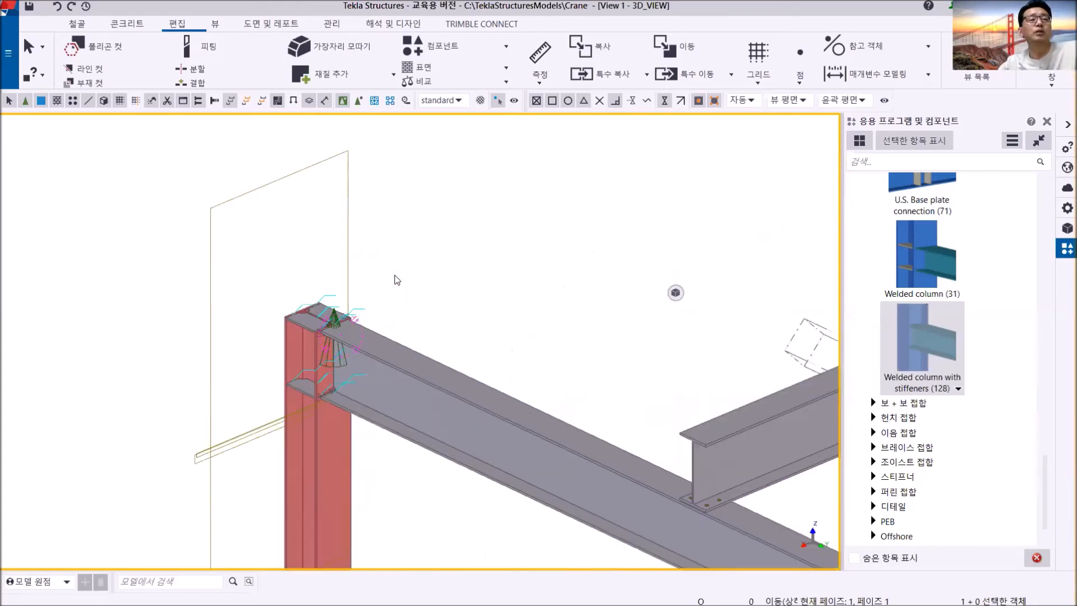
pyautogui.scroll(-5, 344, 327)
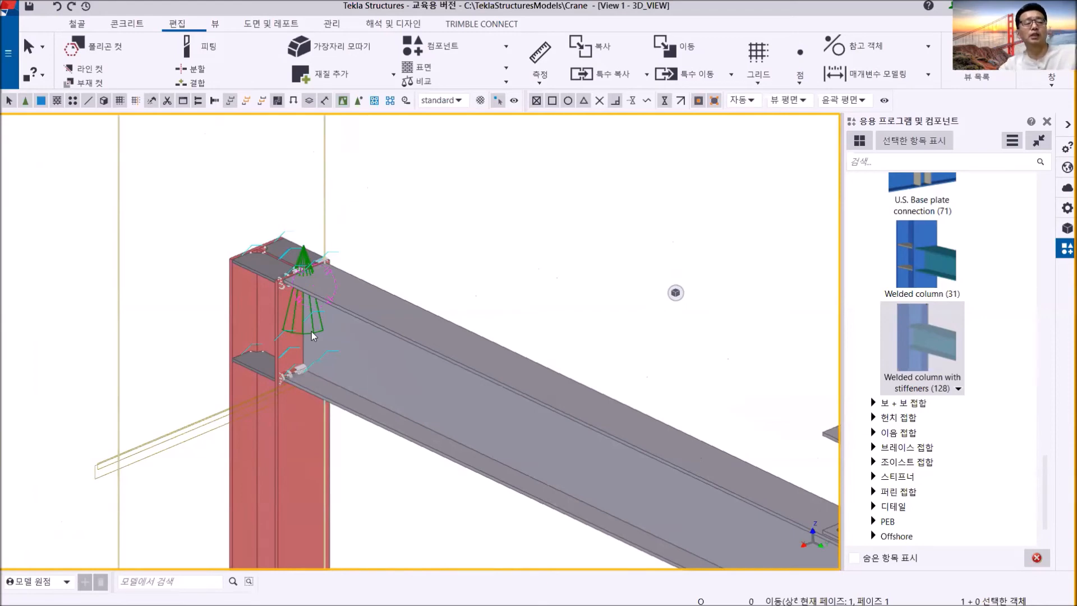
pyautogui.scroll(-3, 321, 392)
# - Explode the Bent plate (151) component at the grid B/3 column into separate parts
pyautogui.moveTo(336, 409); pyautogui.dragTo(173, 228, button='middle')
pyautogui.scroll(-3, 555, 471)
pyautogui.moveTo(555, 471); pyautogui.dragTo(321, 360, button='middle')
pyautogui.scroll(3, 471, 387)
pyautogui.keyDown('ctrl'); pyautogui.moveTo(484, 398); pyautogui.dragTo(120, 380, button='middle'); pyautogui.keyUp('ctrl')
pyautogui.scroll(3, 477, 375)
pyautogui.scroll(5, 490, 366)
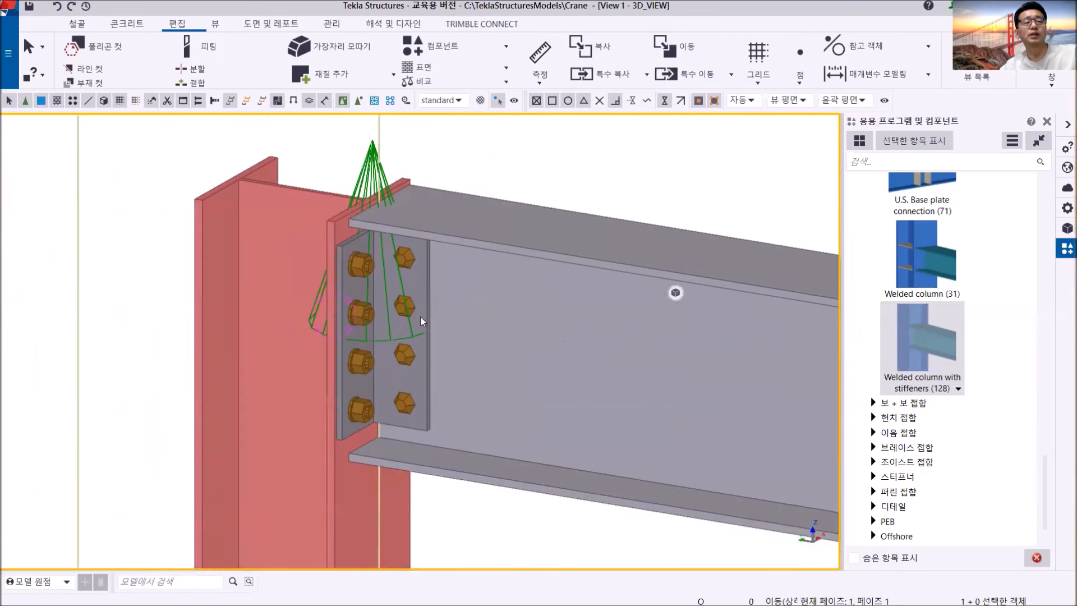
pyautogui.scroll(-4, 420, 326)
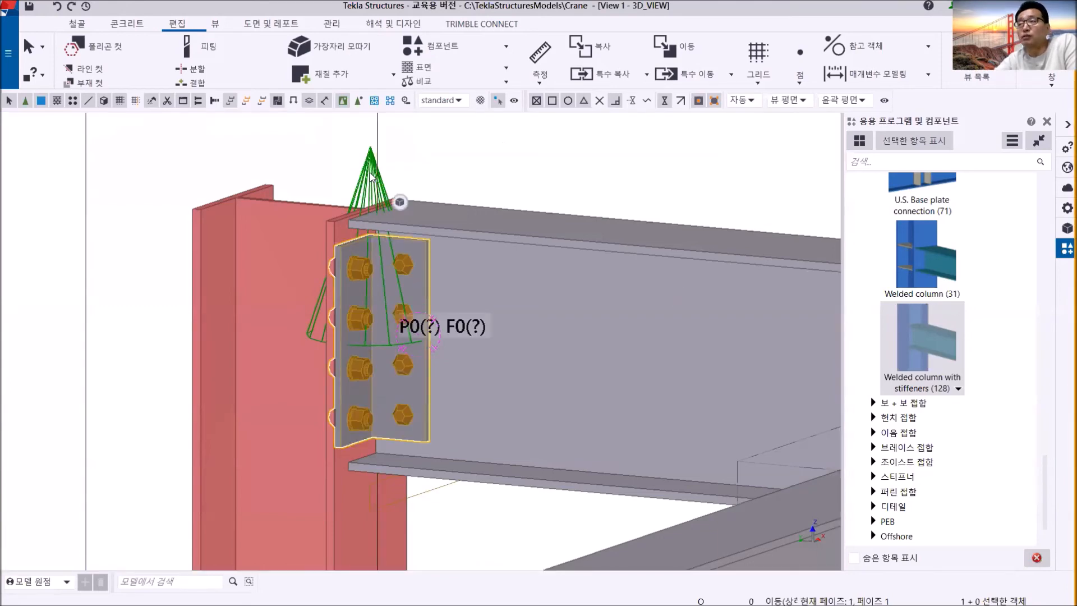
pyautogui.rightClick(414, 163)
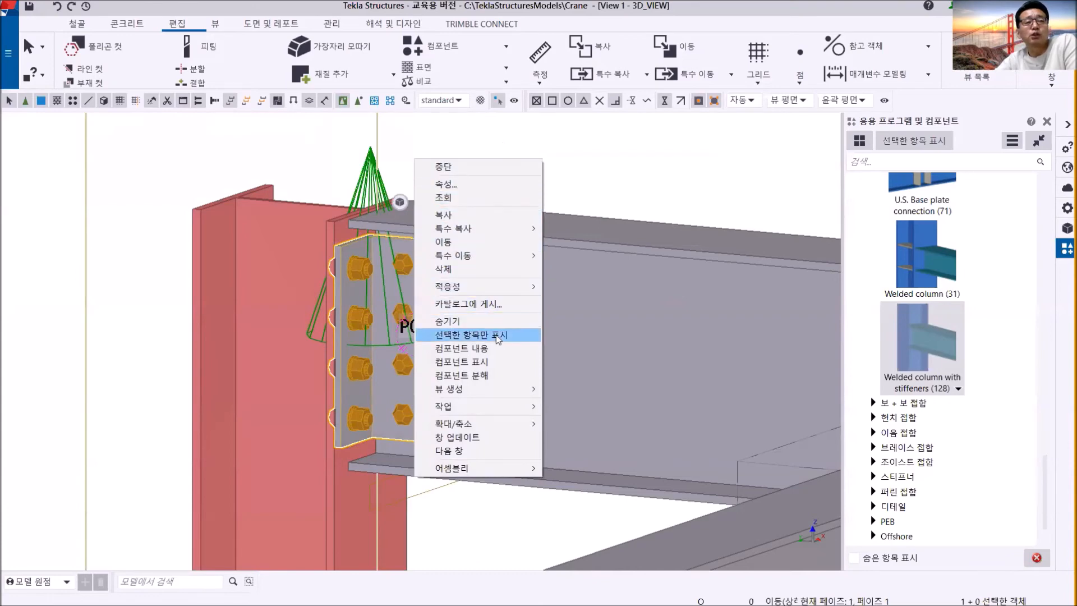
pyautogui.click(497, 375)
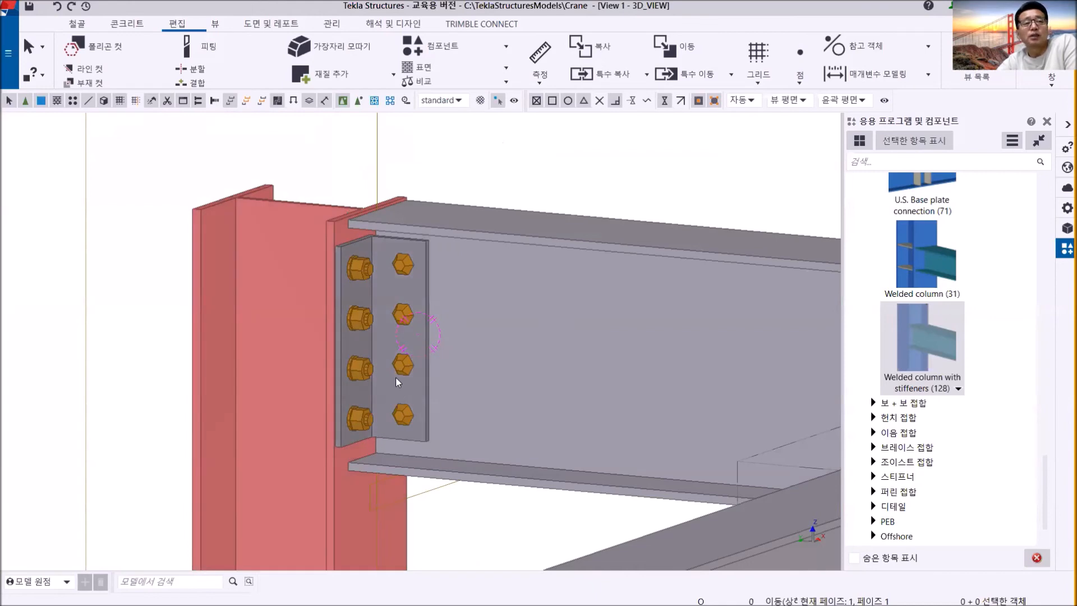
# - Select the beam-side bolt group and the bent plate individually in the exploded grid B/3 joint
pyautogui.scroll(4, 363, 297)
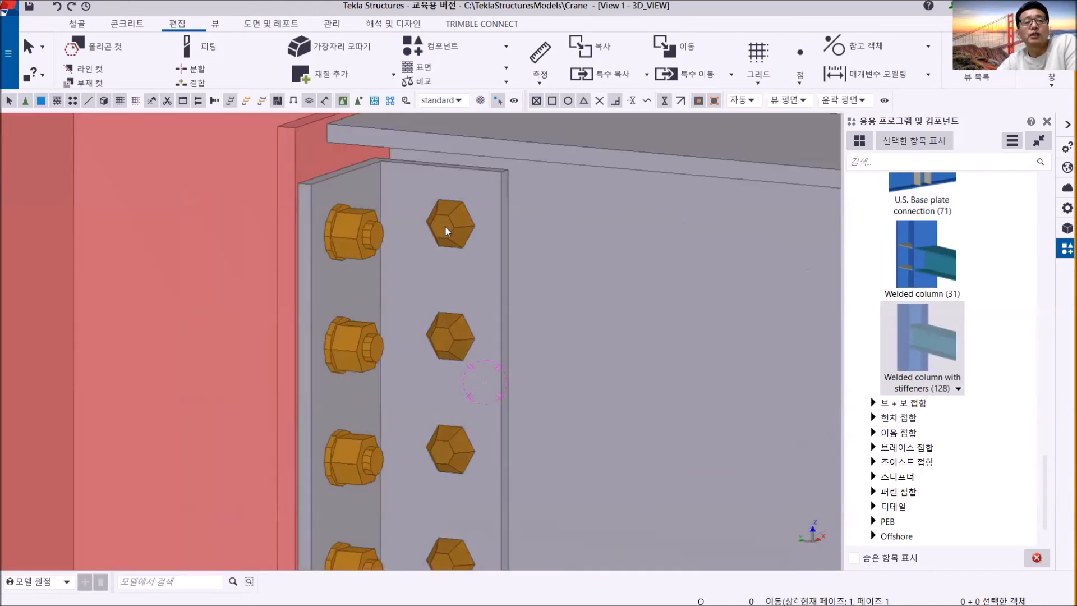
pyautogui.scroll(-3, 445, 226)
pyautogui.click(449, 226)
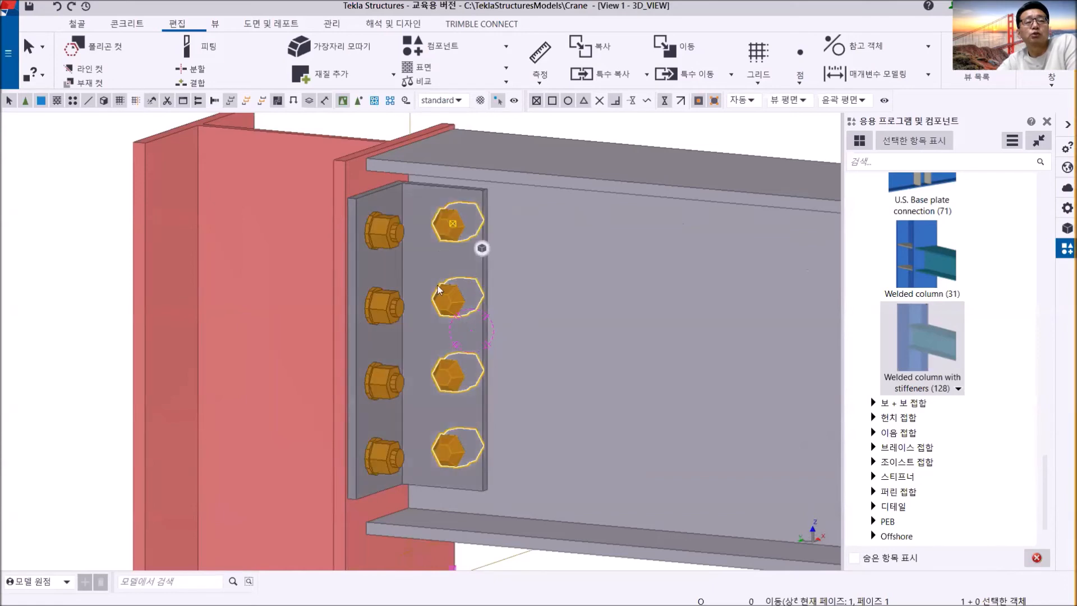
pyautogui.click(423, 191)
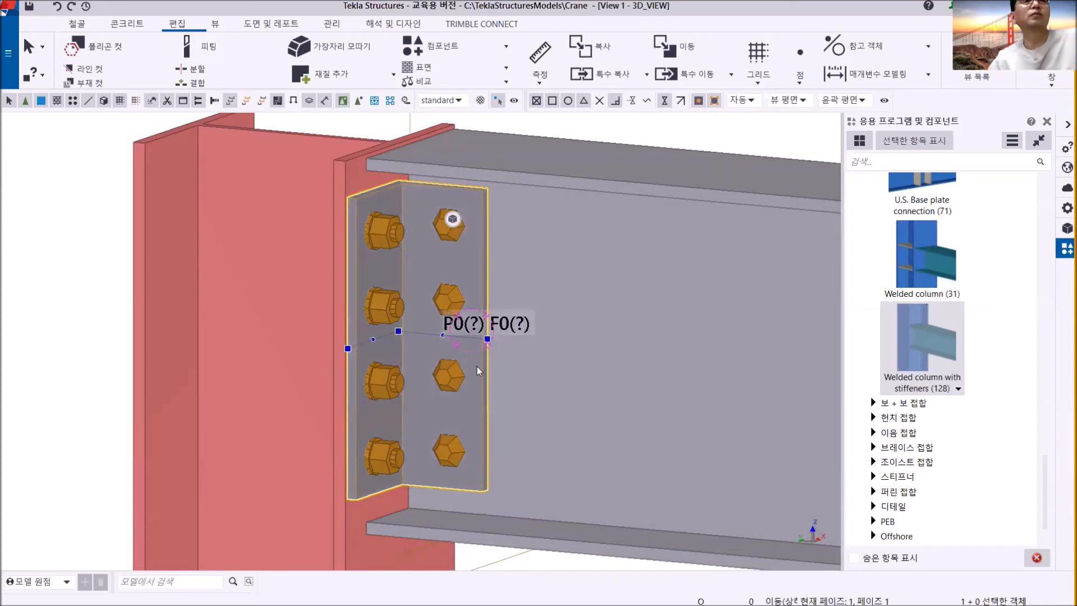
pyautogui.scroll(-2, 477, 366)
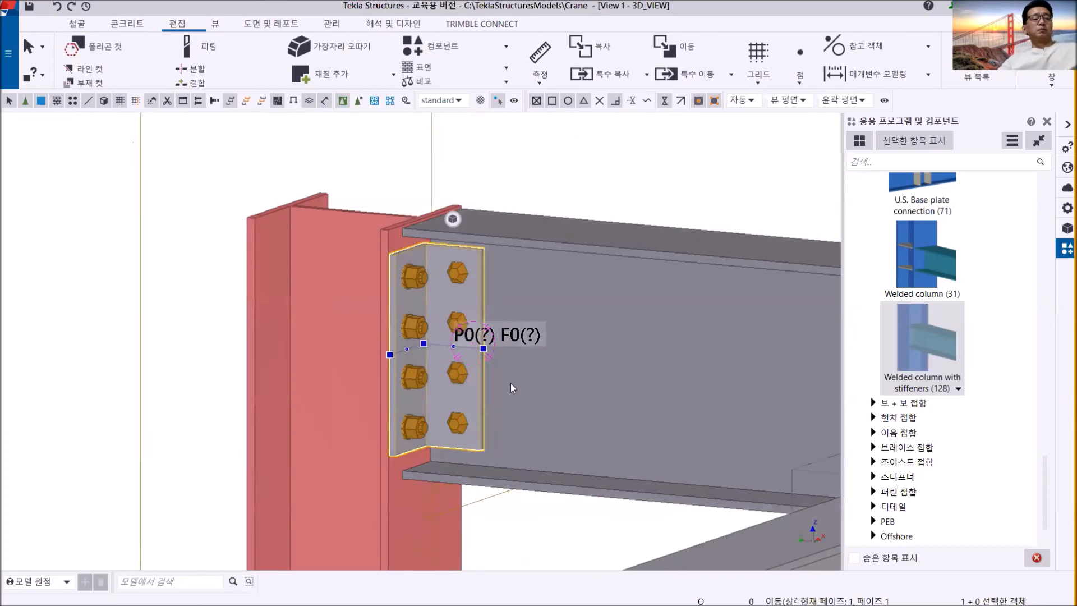
# - Undo the explosion of the bent plate component at the grid B/3 column
pyautogui.moveTo(510, 389)
pyautogui.keyDown('ctrl'); pyautogui.mouseDown(button='middle')
pyautogui.moveTo(395, 416)
pyautogui.moveTo(322, 399)
pyautogui.moveTo(506, 384)
pyautogui.moveTo(503, 401)
pyautogui.mouseUp(button='middle'); pyautogui.keyUp('ctrl')
pyautogui.click(60, 4)
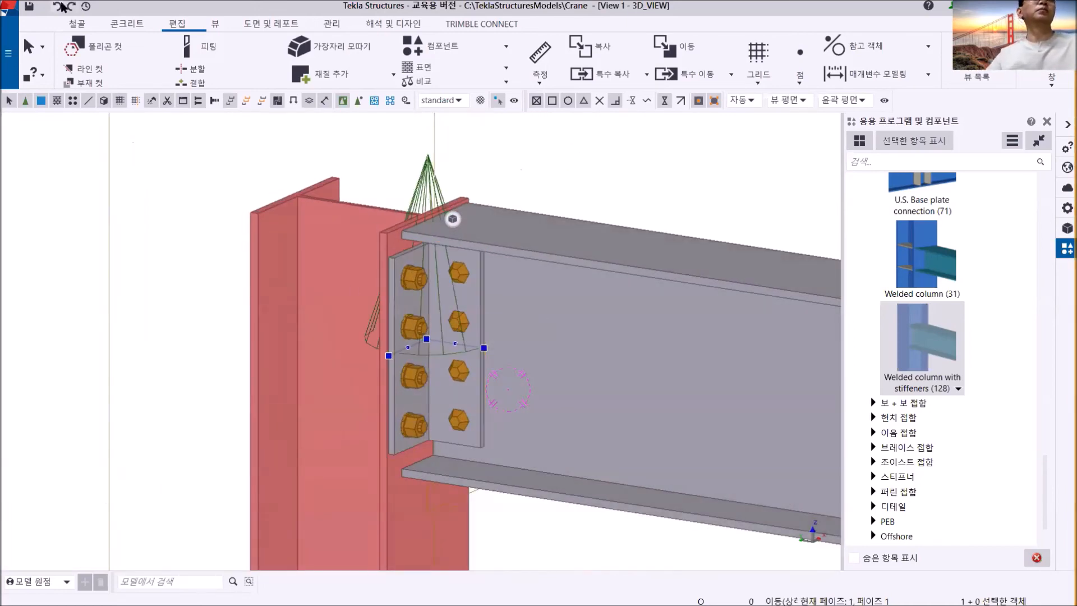
pyautogui.click(555, 167)
pyautogui.scroll(-5, 482, 319)
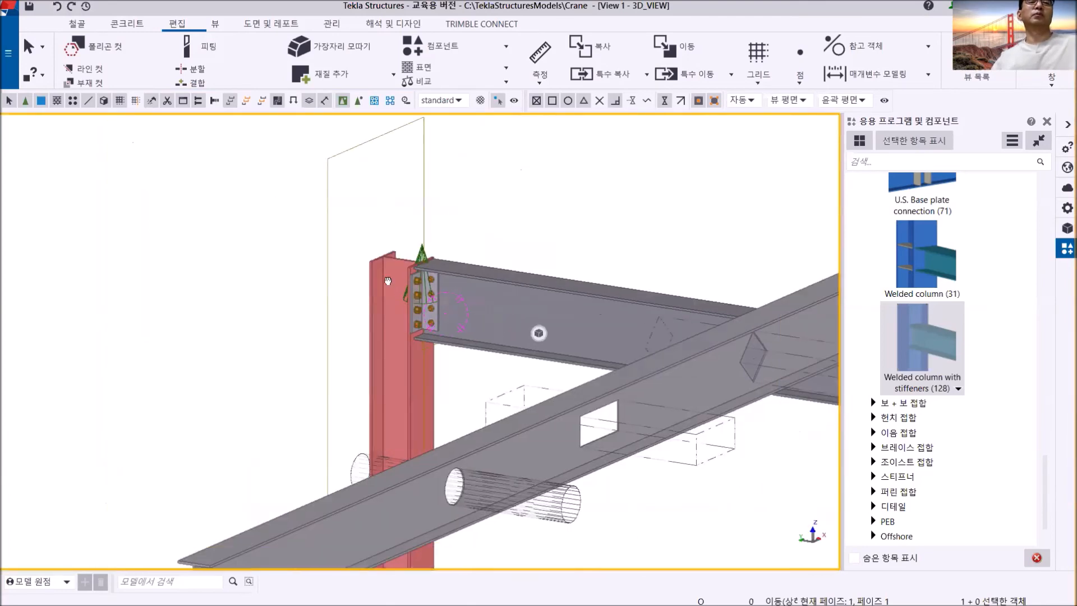
# - Delete the stiffener connection component from the joint between the beam and the grid B/1 column
pyautogui.moveTo(473, 319); pyautogui.dragTo(372, 270, button='middle')
pyautogui.scroll(-4, 371, 316)
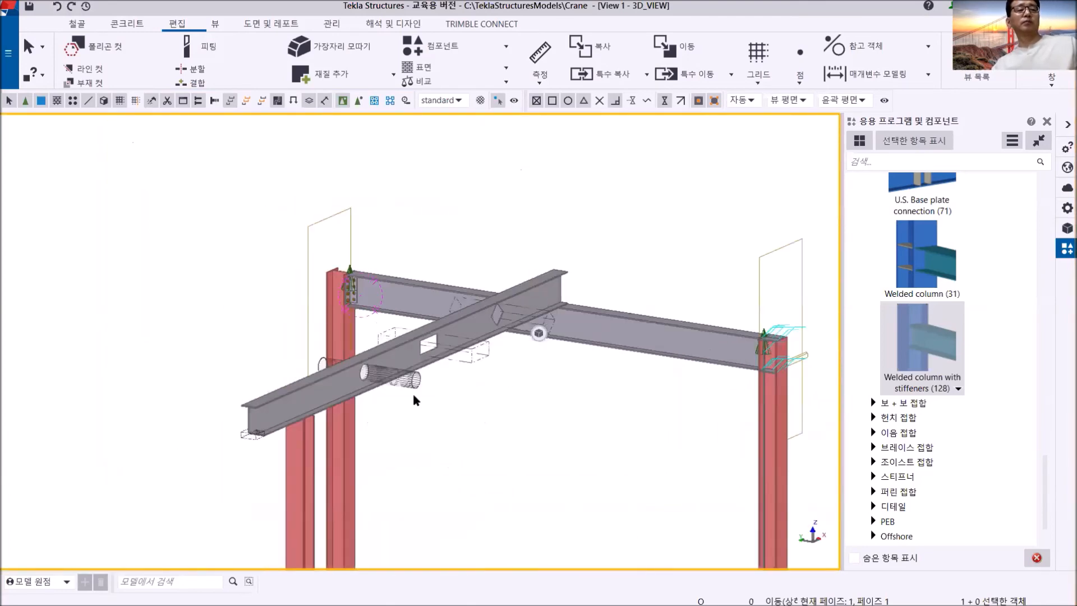
pyautogui.keyDown('ctrl'); pyautogui.moveTo(416, 401); pyautogui.dragTo(401, 419, button='middle'); pyautogui.keyUp('ctrl')
pyautogui.scroll(-5, 439, 426)
pyautogui.moveTo(459, 438); pyautogui.dragTo(434, 374, button='middle')
pyautogui.scroll(10, 589, 355)
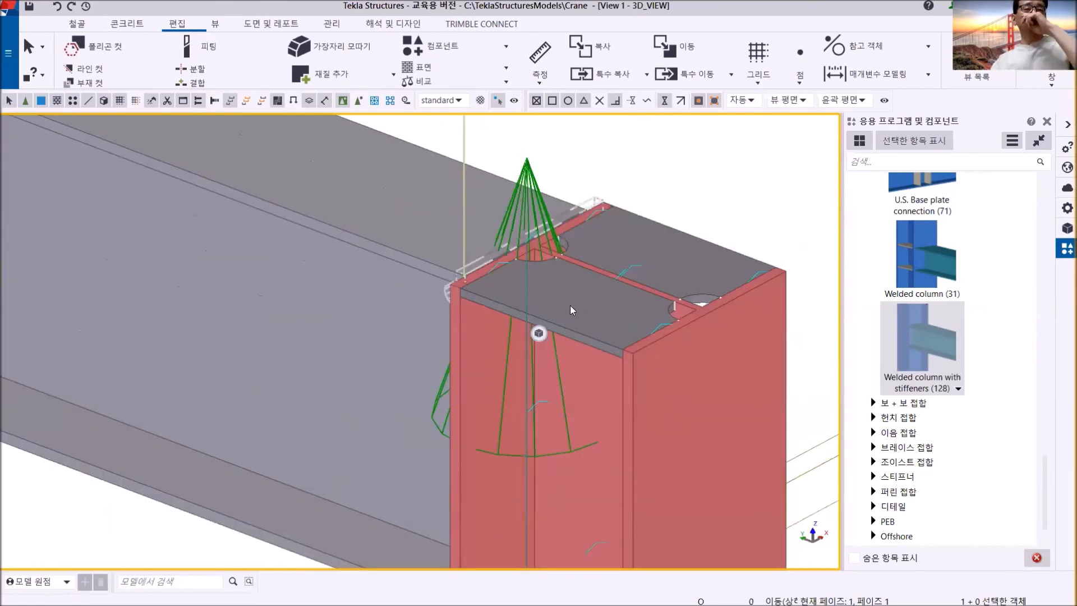
pyautogui.doubleClick(526, 167)
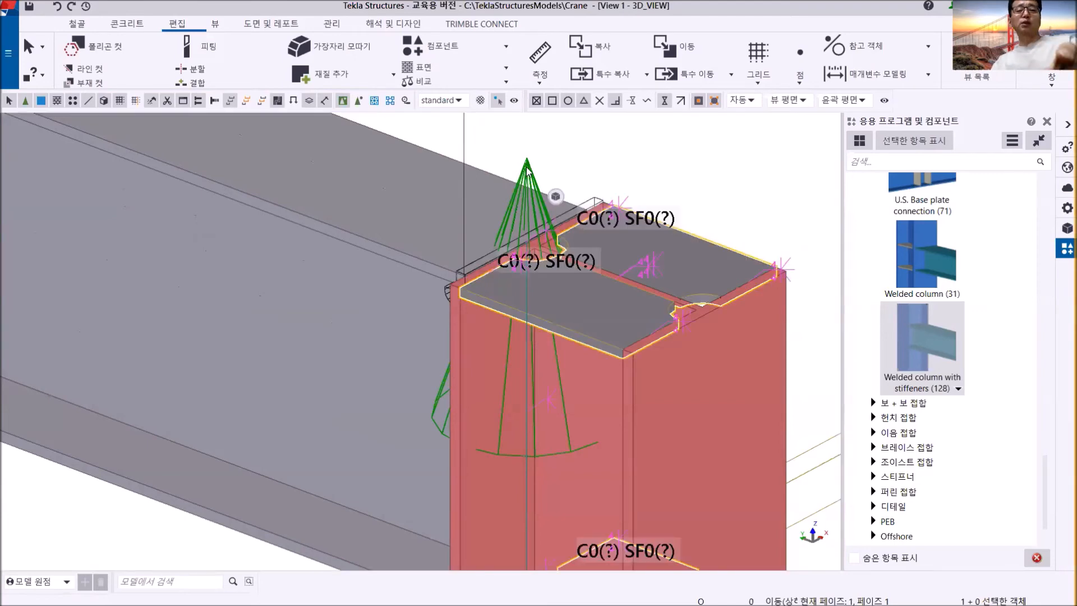
pyautogui.press('Escape')
# - Delete the bent plate connection component from the joint between the beam and the grid B/3 column
pyautogui.scroll(-10, 521, 250)
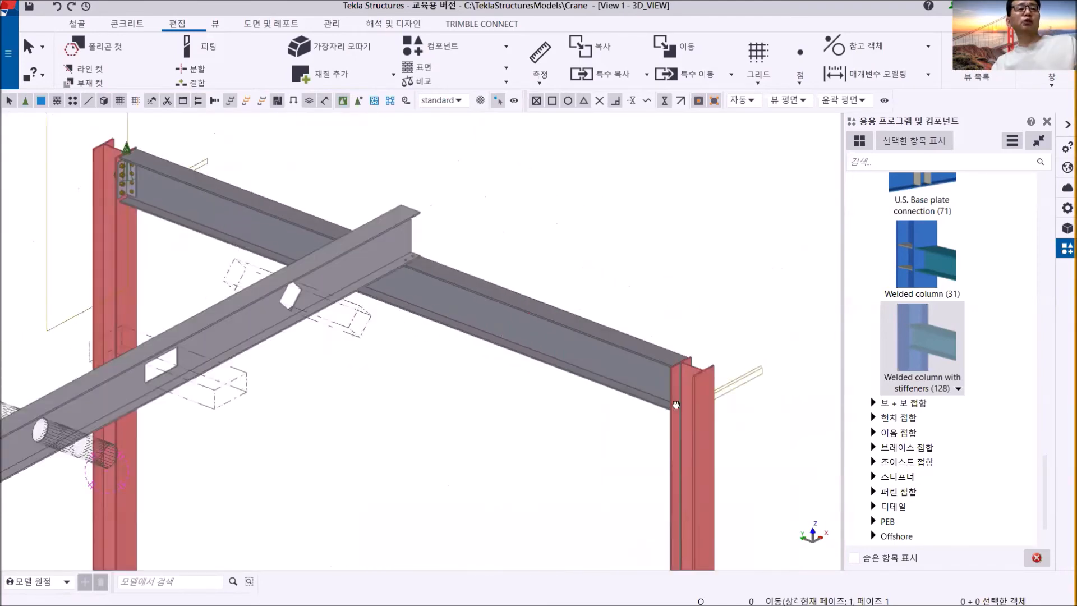
pyautogui.scroll(8, 375, 301)
pyautogui.click(375, 213)
pyautogui.press('Escape')
pyautogui.scroll(-4, 390, 266)
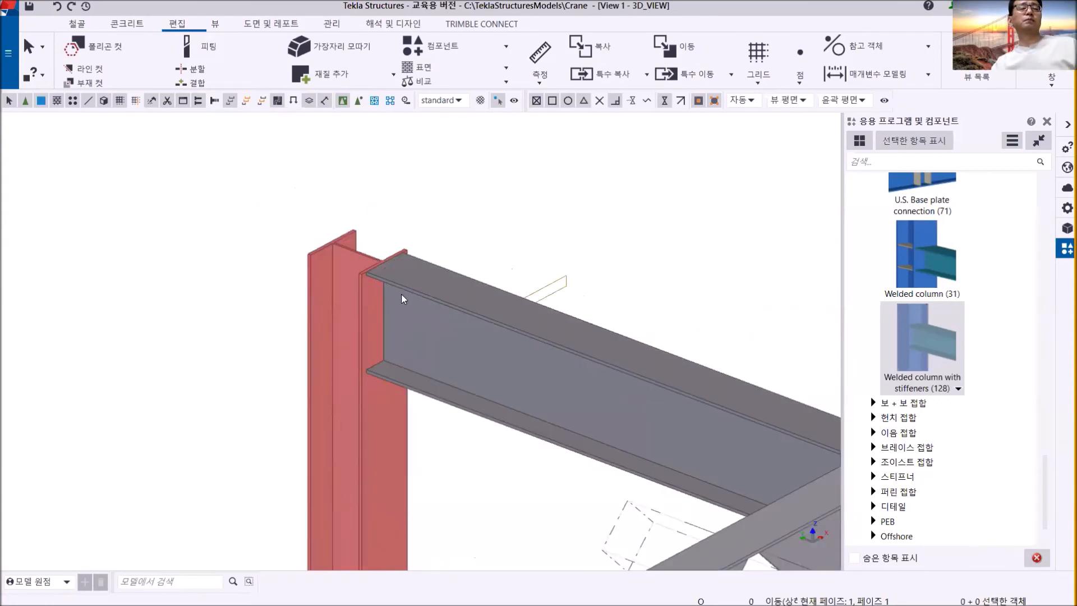
# - Review the whole frame without the grid B connections, and close the Applications & components catalog
pyautogui.scroll(-5, 378, 302)
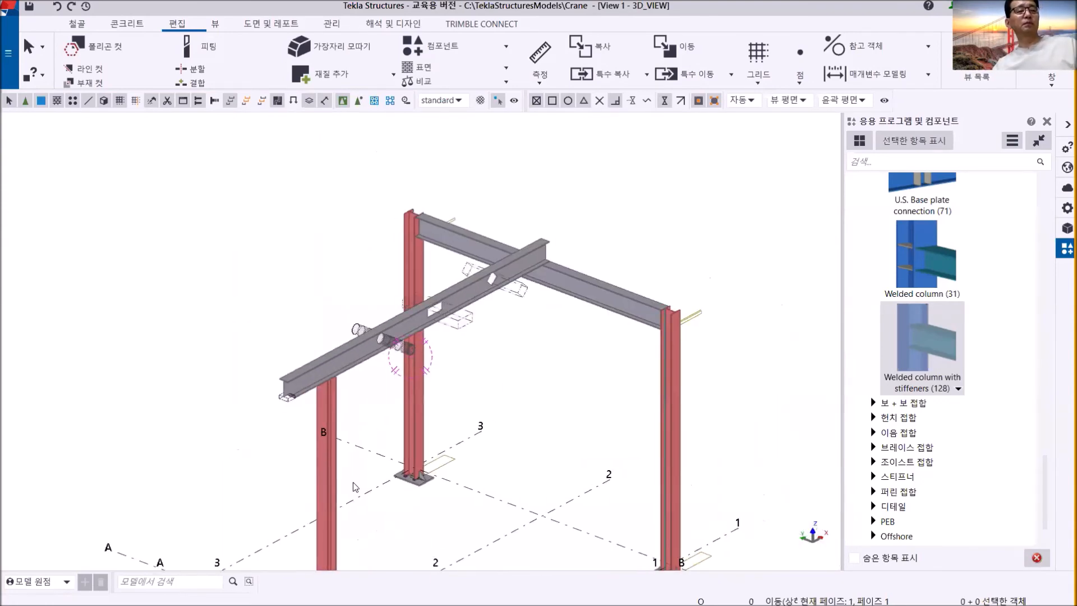
pyautogui.moveTo(359, 474); pyautogui.dragTo(405, 474, button='middle')
pyautogui.keyDown('ctrl'); pyautogui.moveTo(379, 412); pyautogui.dragTo(349, 396, button='middle'); pyautogui.keyUp('ctrl')
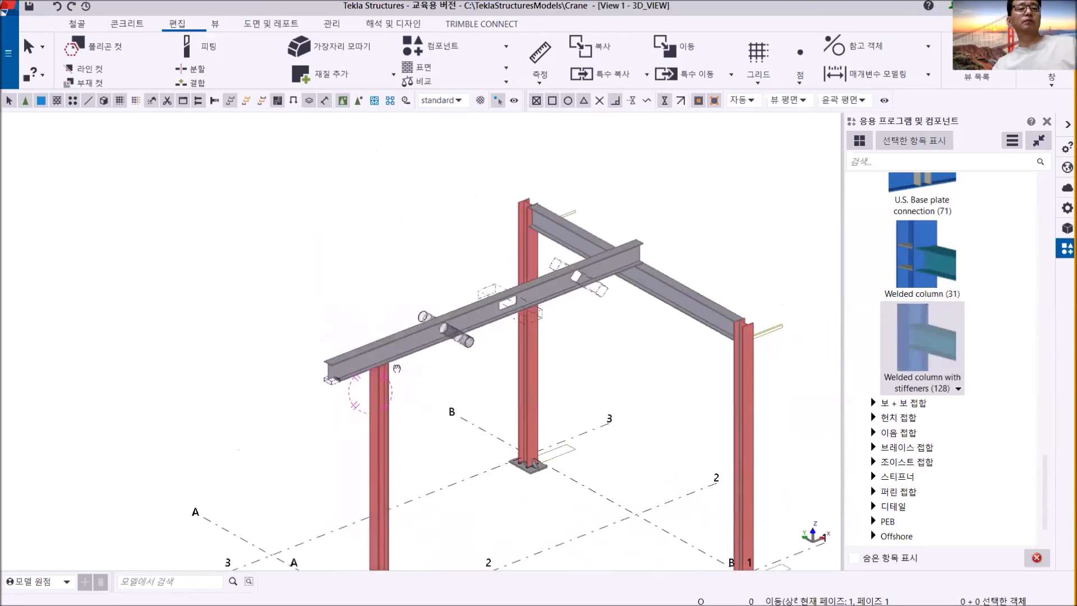
pyautogui.moveTo(416, 550); pyautogui.dragTo(363, 411, button='middle')
pyautogui.moveTo(430, 481); pyautogui.dragTo(380, 492, button='middle')
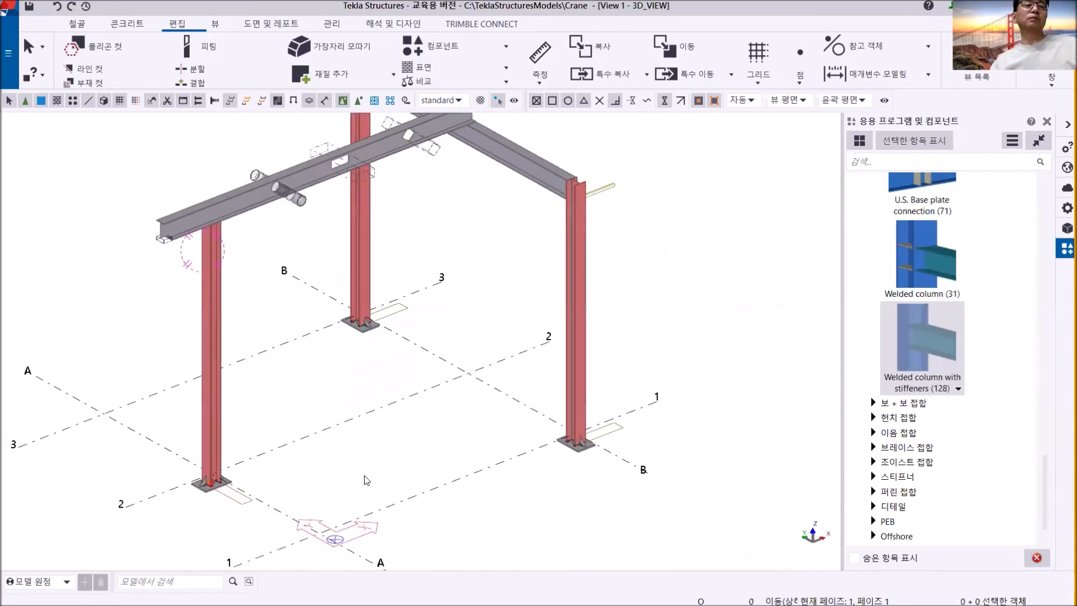
pyautogui.scroll(-4, 367, 482)
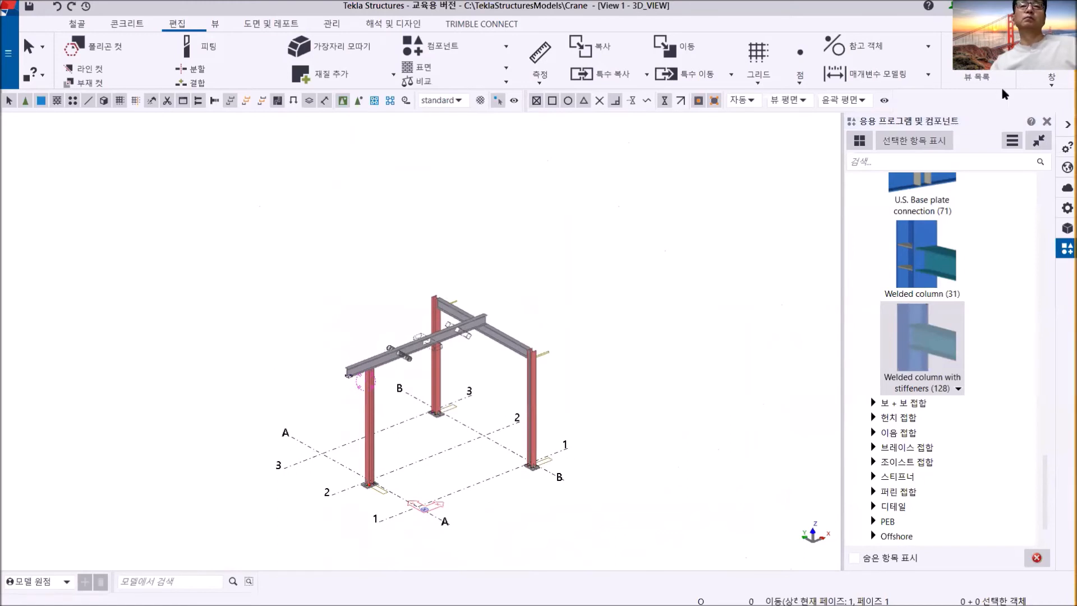
pyautogui.click(1047, 122)
# - Examine the joint between the beam and the top of the grid A/2 column, and the base plate at the grid B/1 column
pyautogui.moveTo(774, 308); pyautogui.dragTo(716, 260, button='middle')
pyautogui.scroll(3, 522, 329)
pyautogui.moveTo(522, 329); pyautogui.dragTo(565, 382, button='middle')
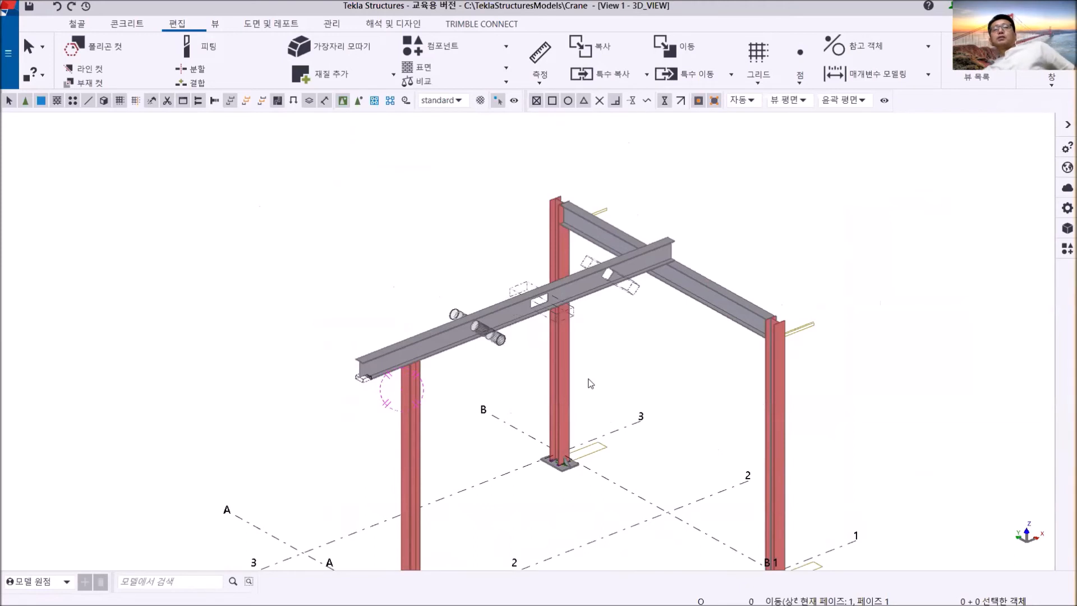
pyautogui.scroll(4, 433, 370)
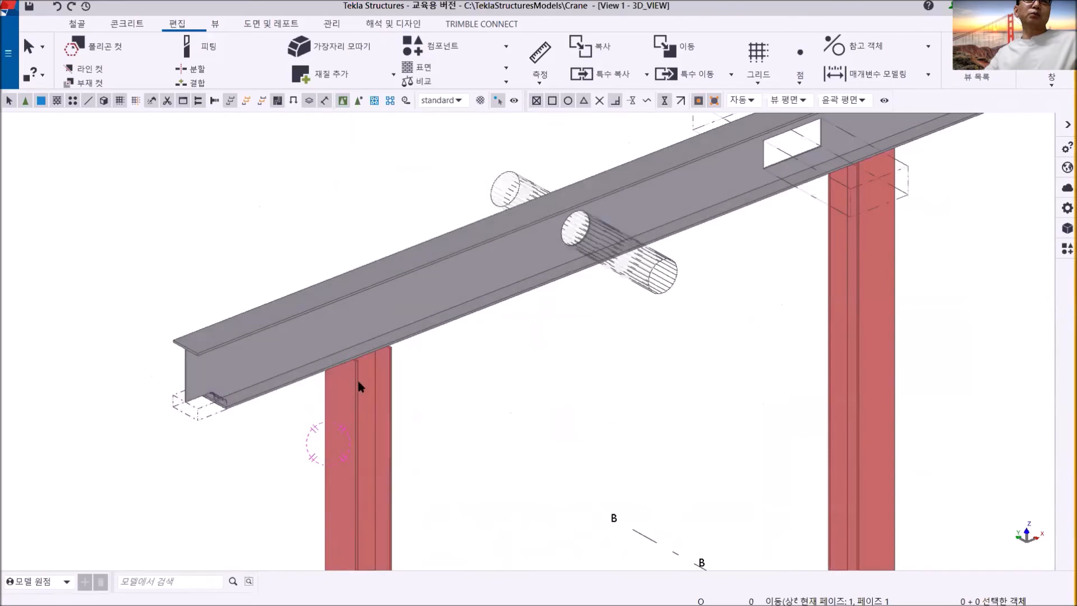
pyautogui.scroll(-4, 329, 362)
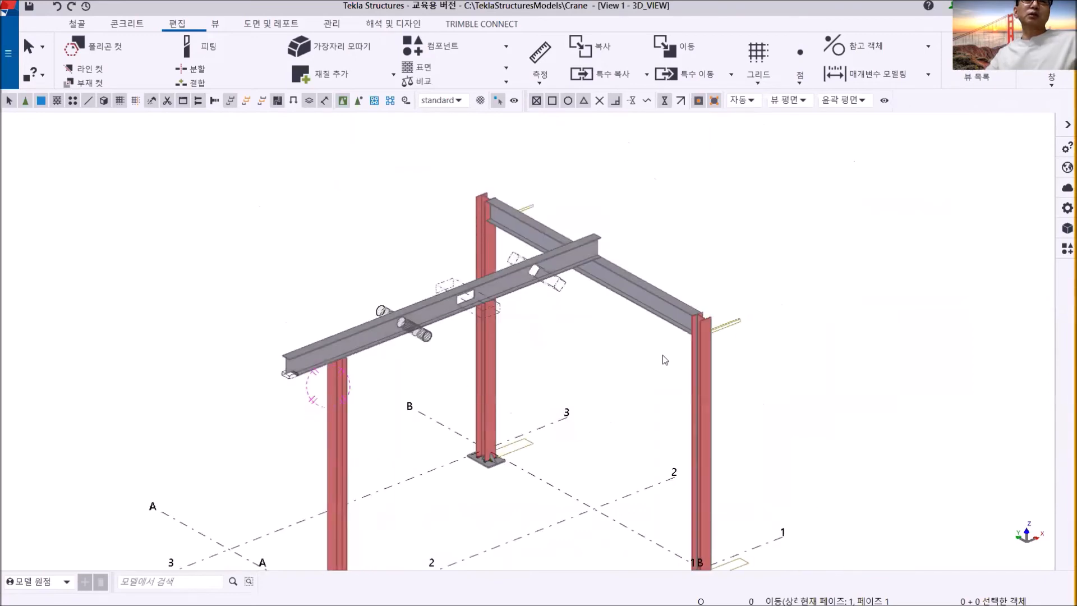
pyautogui.scroll(5, 662, 355)
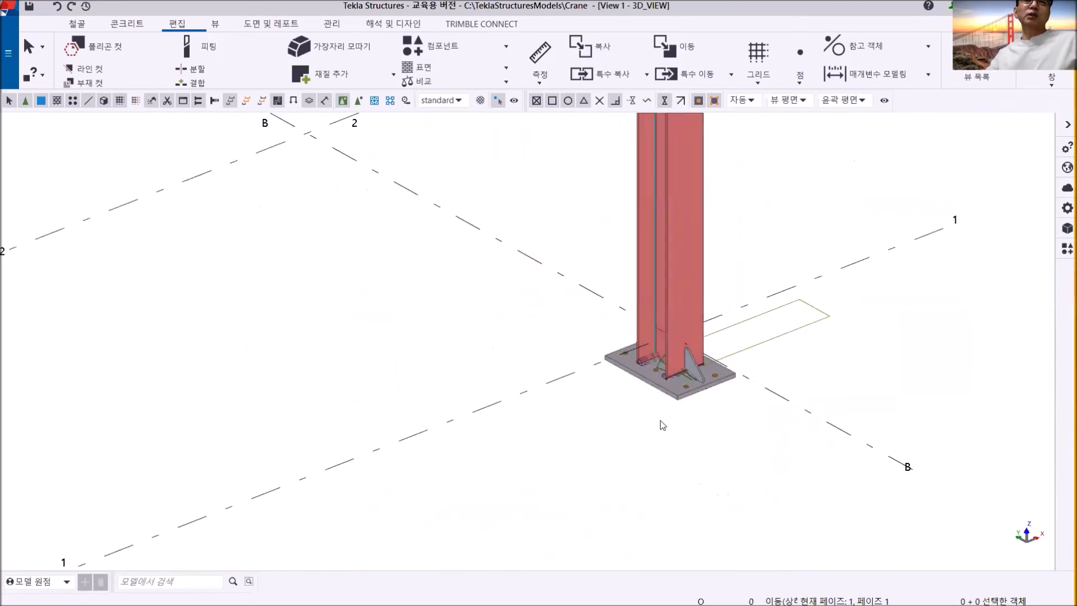
pyautogui.scroll(4, 659, 422)
pyautogui.scroll(-3, 676, 347)
pyautogui.moveTo(676, 347); pyautogui.dragTo(676, 397, button='middle')
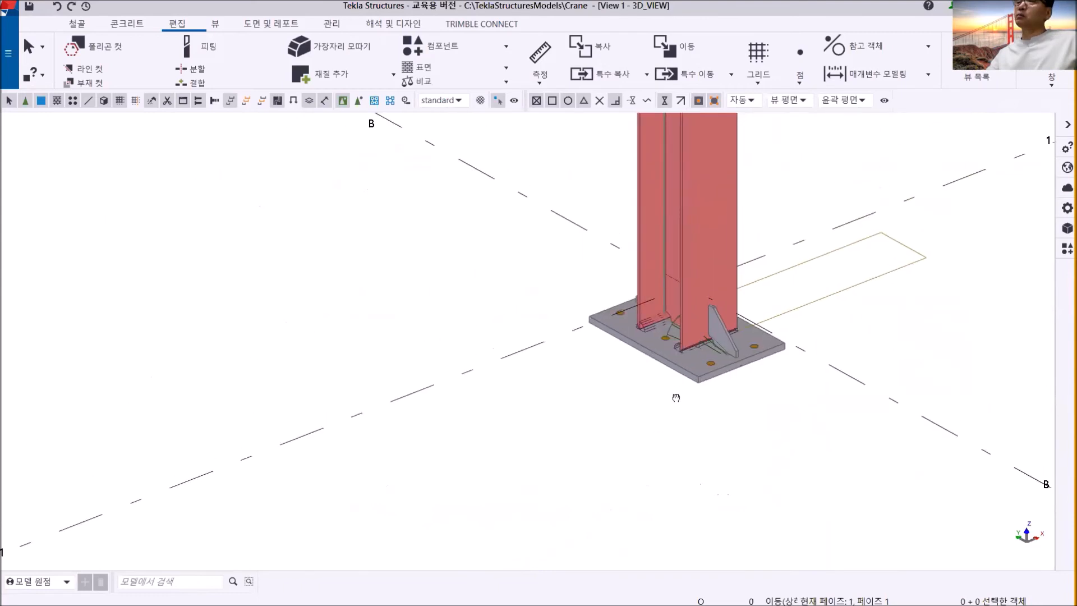
pyautogui.scroll(-2, 629, 359)
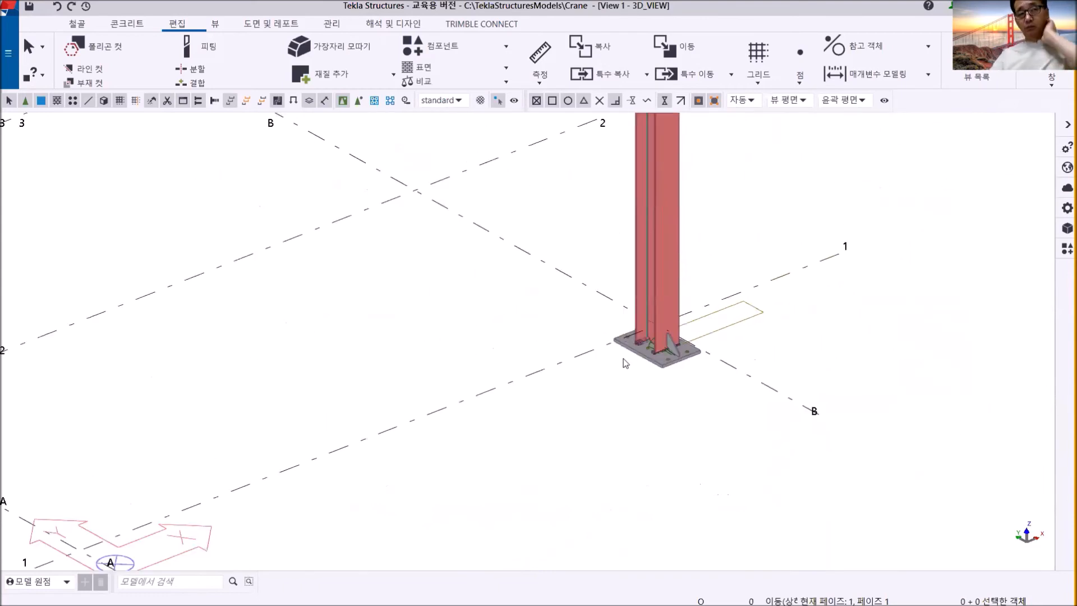
pyautogui.scroll(-2, 624, 358)
pyautogui.moveTo(492, 332); pyautogui.dragTo(649, 469, button='middle')
pyautogui.moveTo(556, 372); pyautogui.dragTo(606, 378, button='middle')
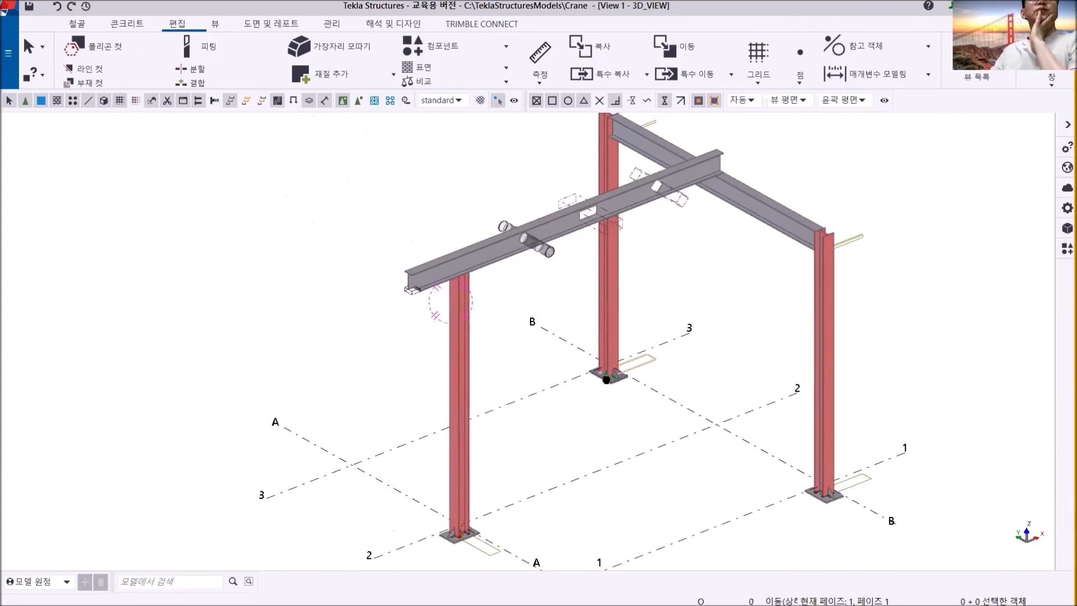
pyautogui.scroll(5, 487, 275)
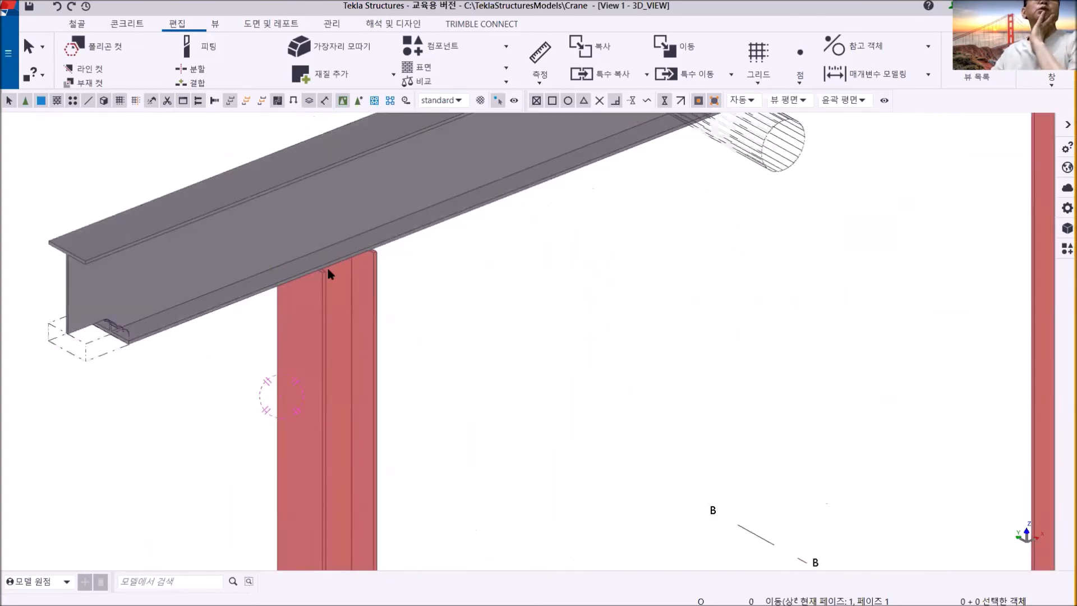
pyautogui.scroll(3, 328, 273)
pyautogui.scroll(-3, 328, 275)
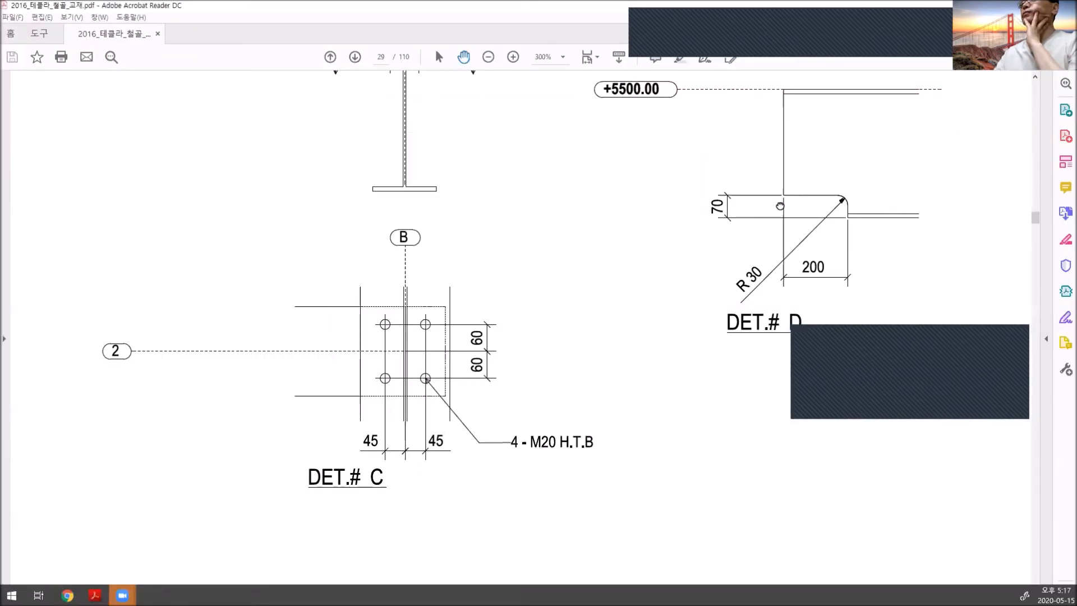
# - Switch to the training PDF in Adobe Acrobat Reader and locate the DET.# B drawings on page 29
pyautogui.scroll(5, 618, 230)
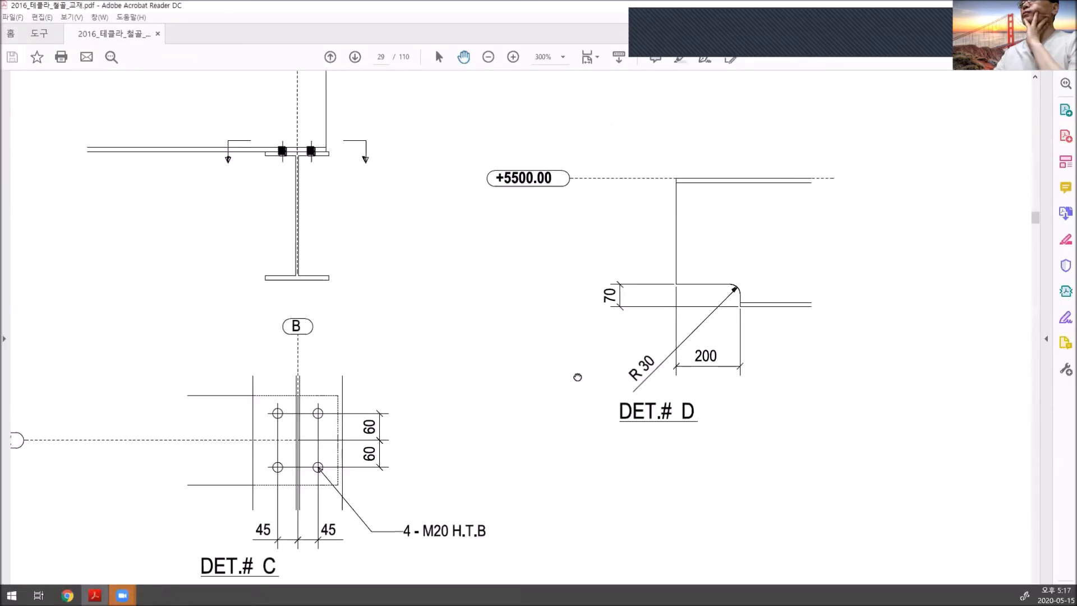
pyautogui.moveTo(385, 243); pyautogui.dragTo(765, 401)
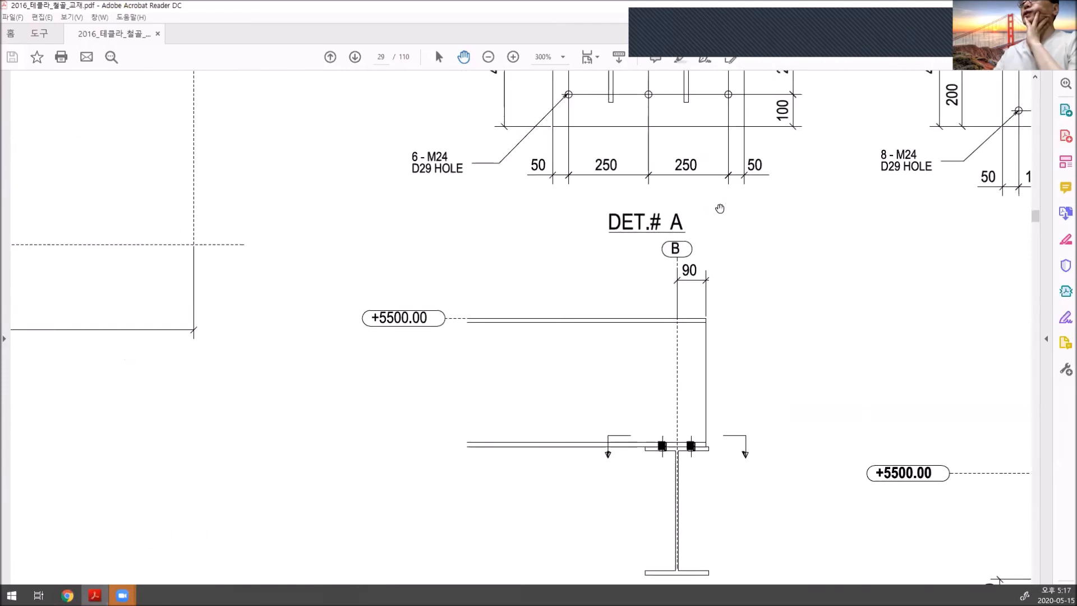
pyautogui.moveTo(714, 207); pyautogui.dragTo(459, 303)
pyautogui.moveTo(793, 249)
pyautogui.mouseDown()
pyautogui.moveTo(723, 270)
pyautogui.moveTo(564, 373)
pyautogui.mouseUp()
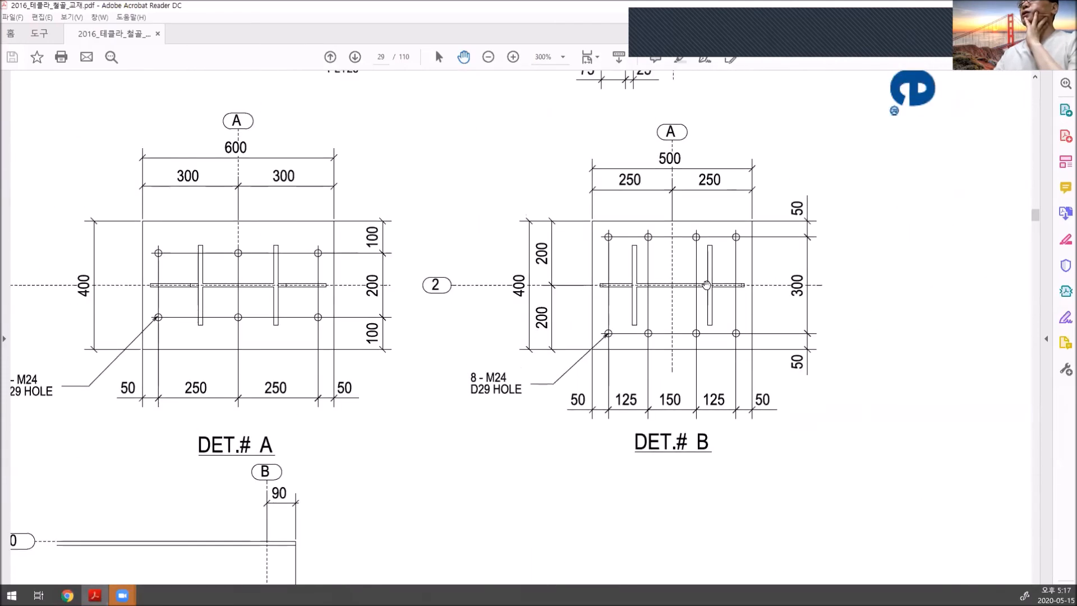
pyautogui.moveTo(708, 276); pyautogui.dragTo(565, 345)
pyautogui.scroll(5, 565, 346)
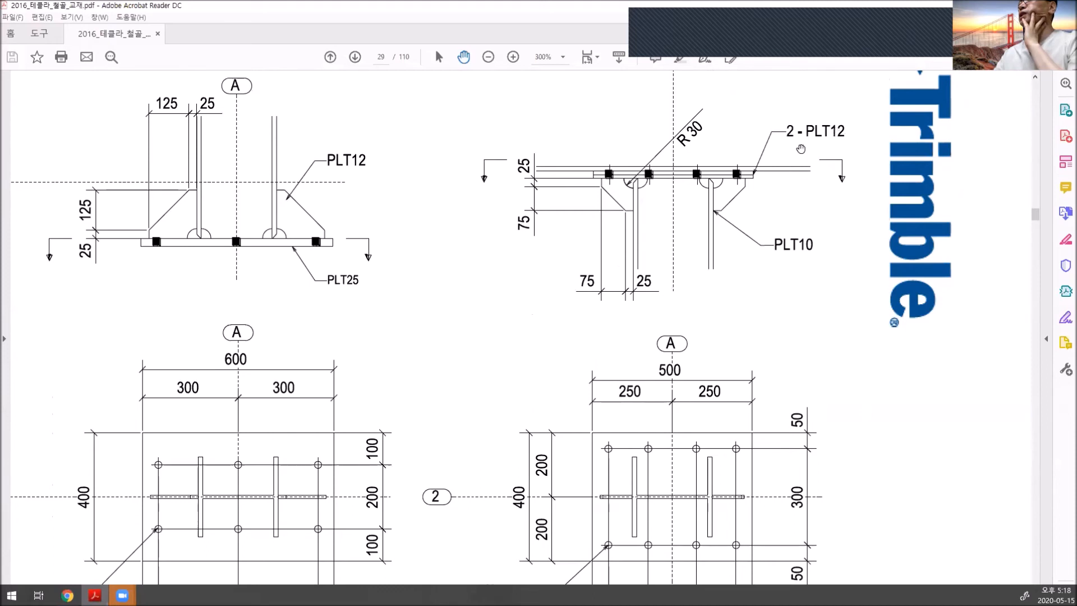
# - Examine DET.# B's haunch plates, R 30 cutouts, plate thicknesses and dimensions, and its M24 bolt layout
pyautogui.keyDown('ctrl'); pyautogui.scroll(4, 649, 181); pyautogui.keyUp('ctrl')
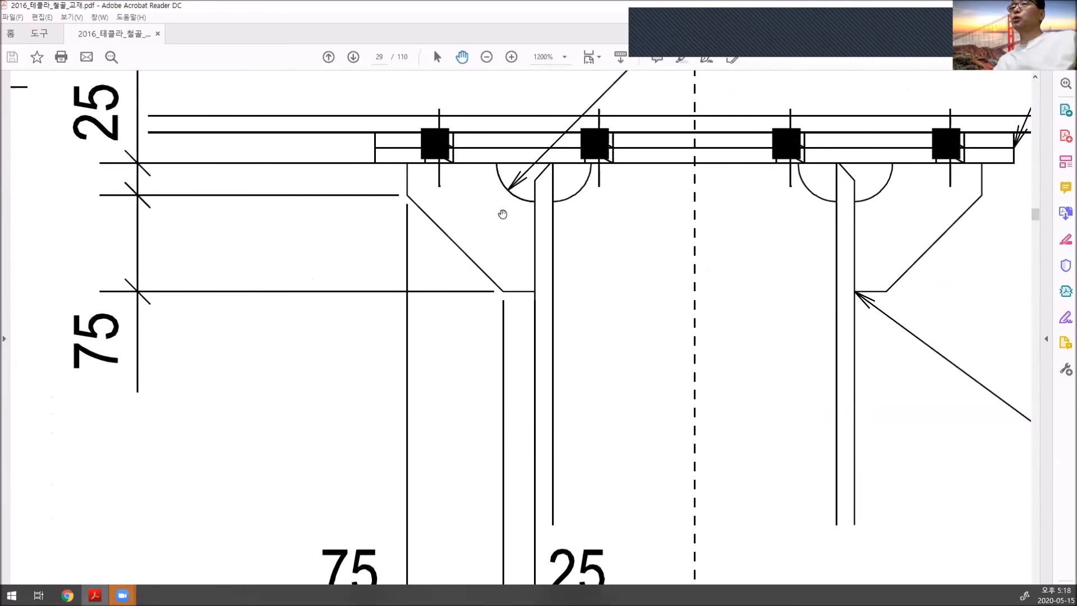
pyautogui.keyDown('ctrl'); pyautogui.scroll(-1, 503, 214); pyautogui.keyUp('ctrl')
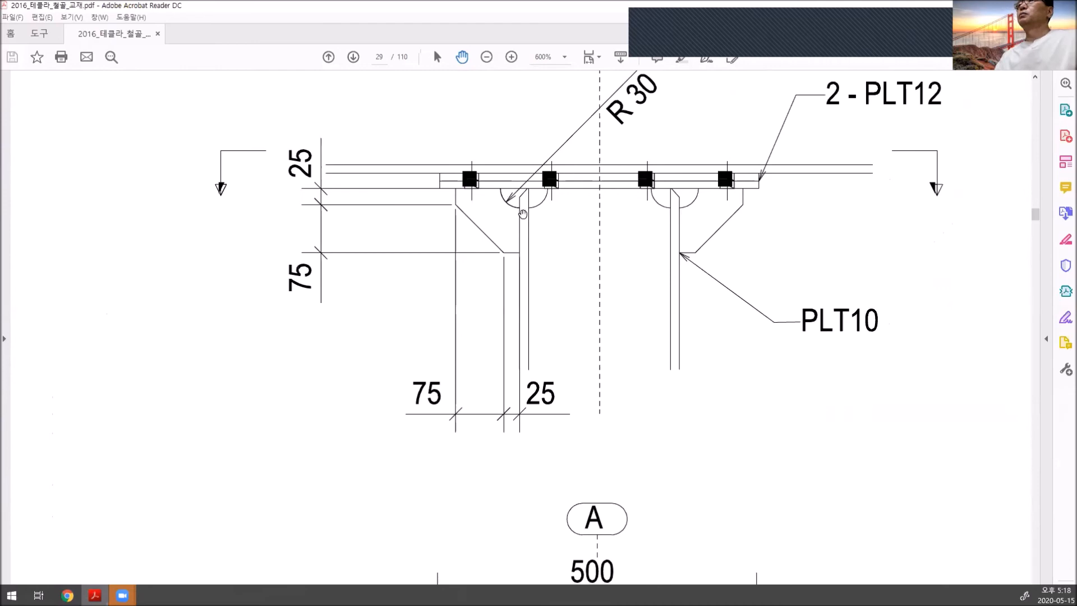
pyautogui.scroll(-2, 563, 233)
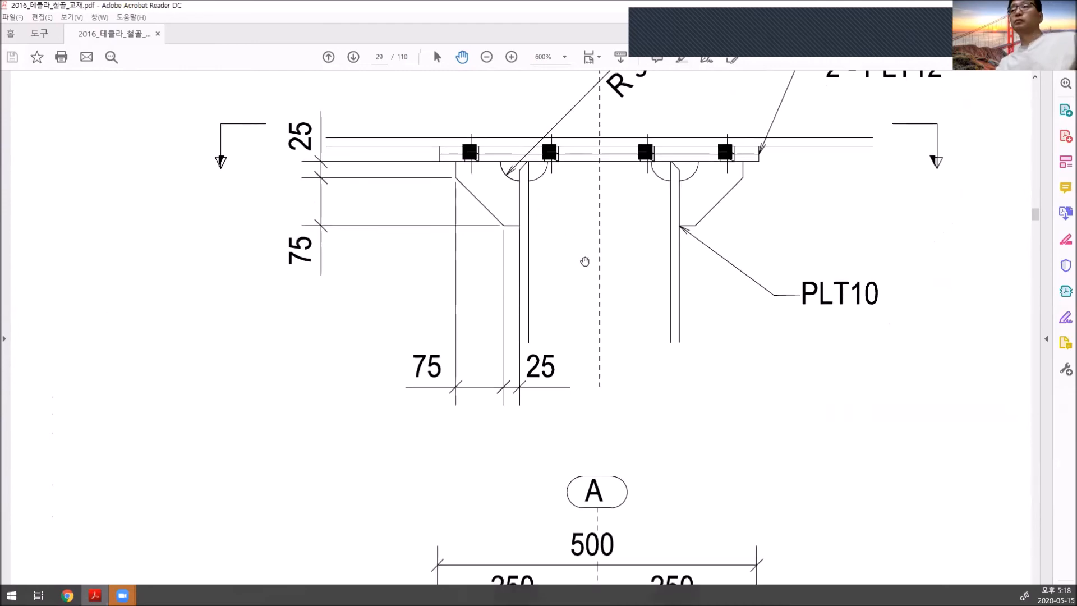
pyautogui.keyDown('ctrl'); pyautogui.scroll(-1, 584, 258); pyautogui.keyUp('ctrl')
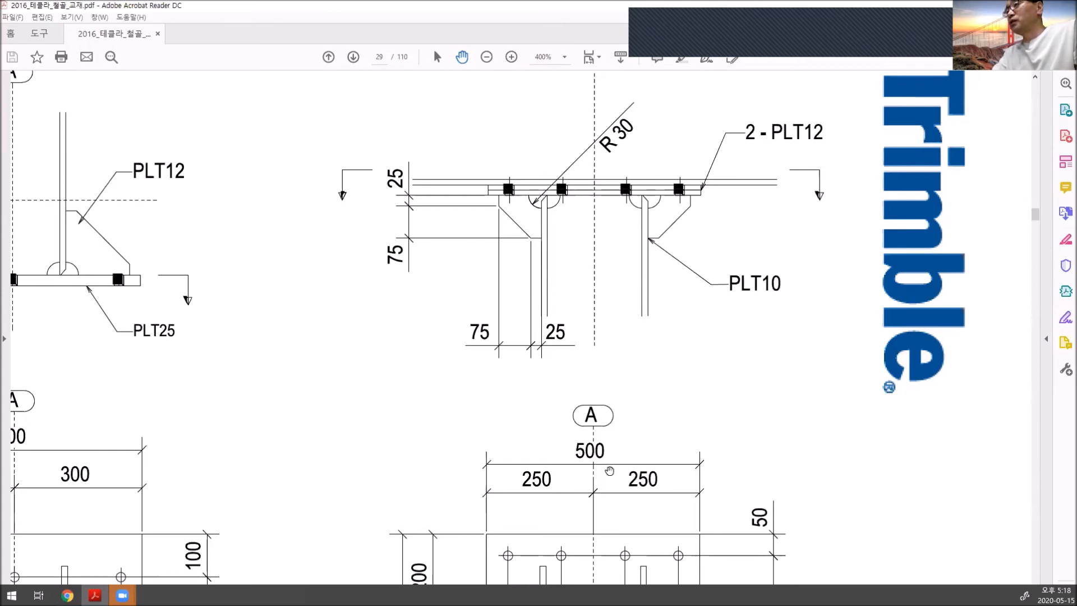
pyautogui.scroll(-5, 611, 468)
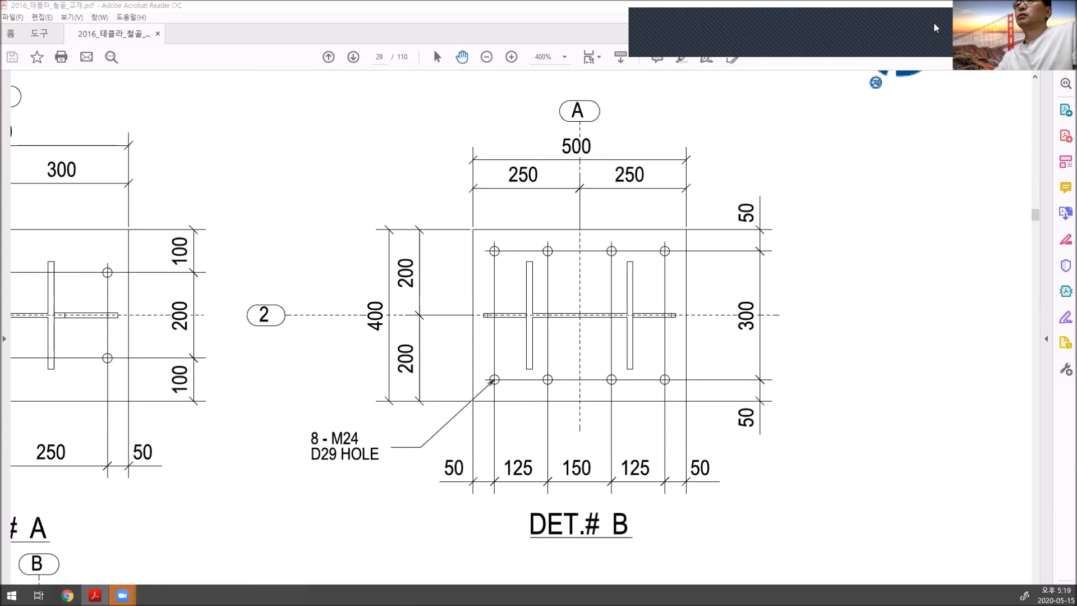
# - Switch back to the Crane model in Tekla Structures and review the grid A/2 column top within the whole frame
pyautogui.click(934, 25)
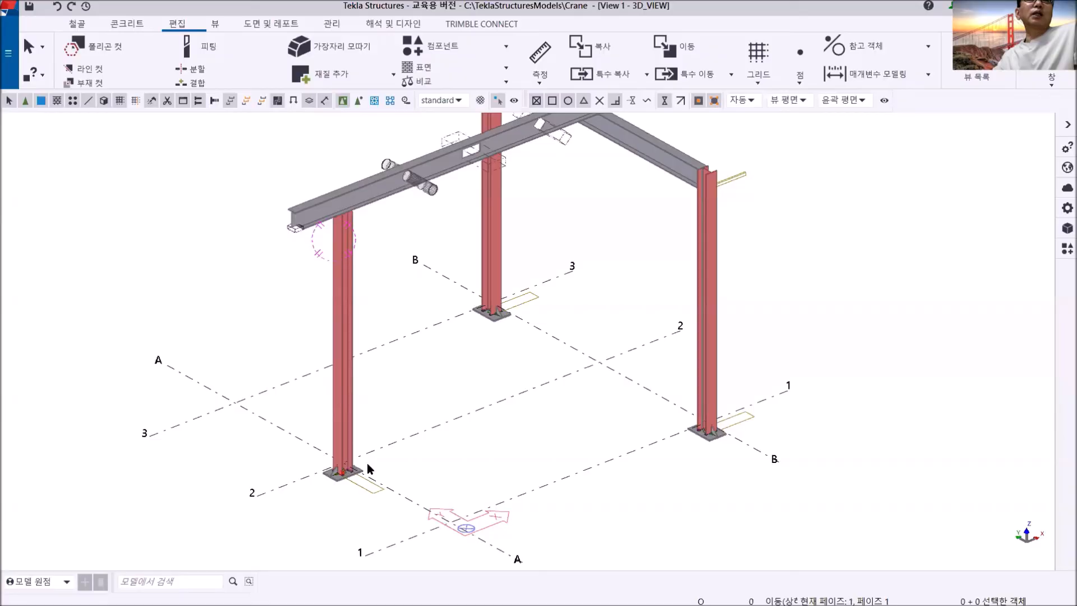
pyautogui.moveTo(367, 462); pyautogui.dragTo(373, 503, button='middle')
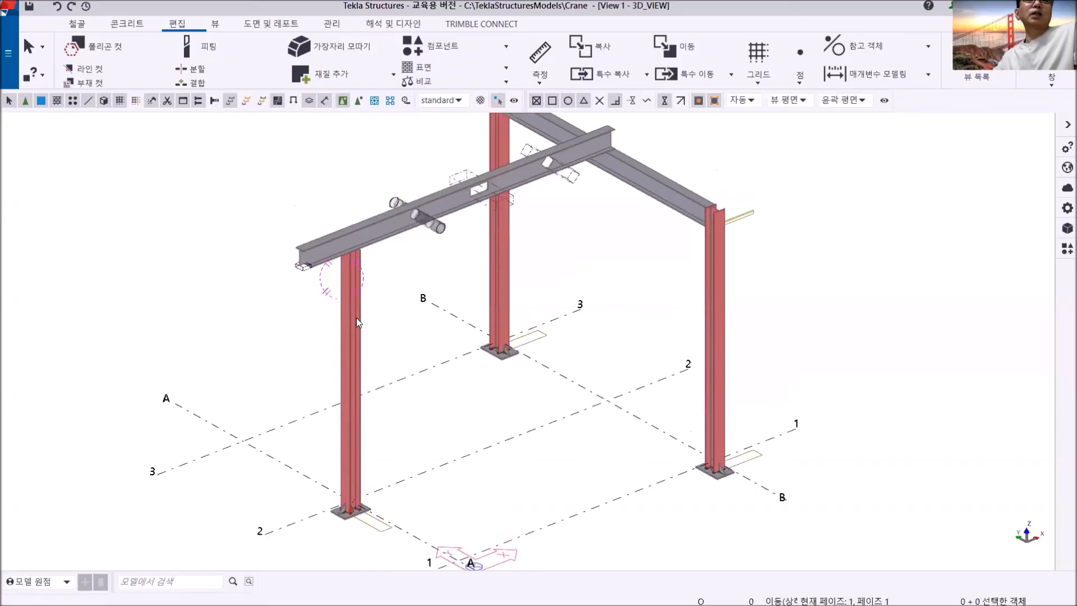
pyautogui.scroll(-4, 351, 416)
pyautogui.moveTo(351, 416); pyautogui.dragTo(516, 377, button='middle')
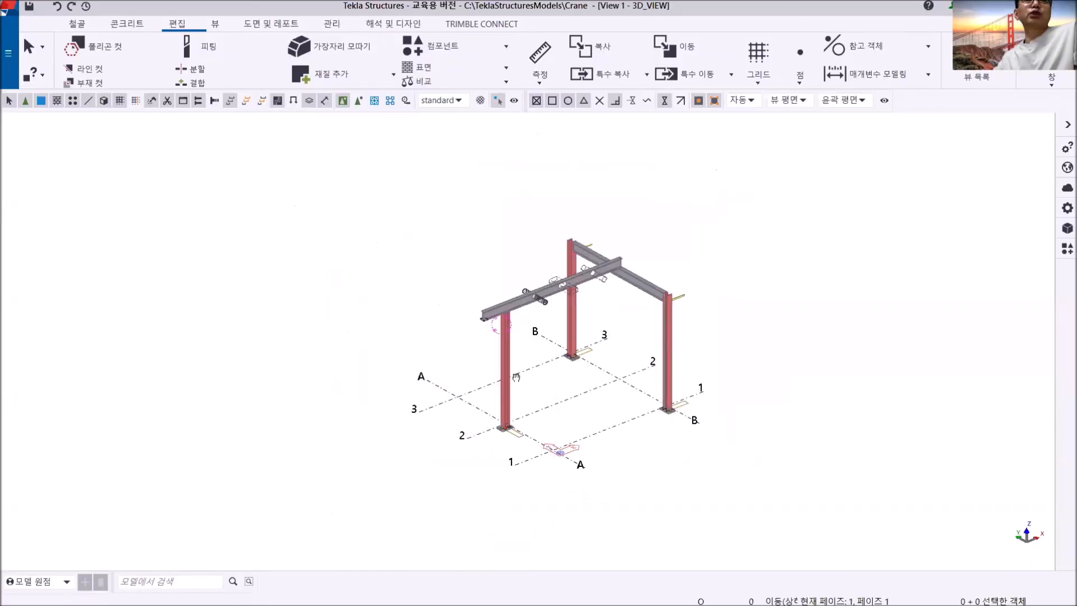
pyautogui.scroll(2, 515, 385)
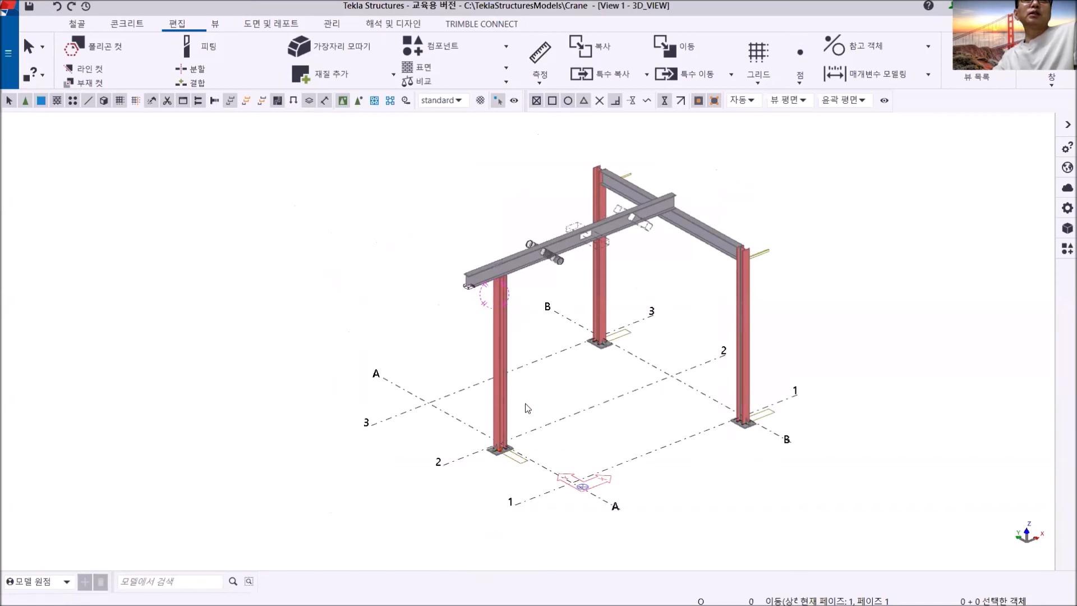
pyautogui.scroll(4, 534, 323)
pyautogui.scroll(-5, 510, 360)
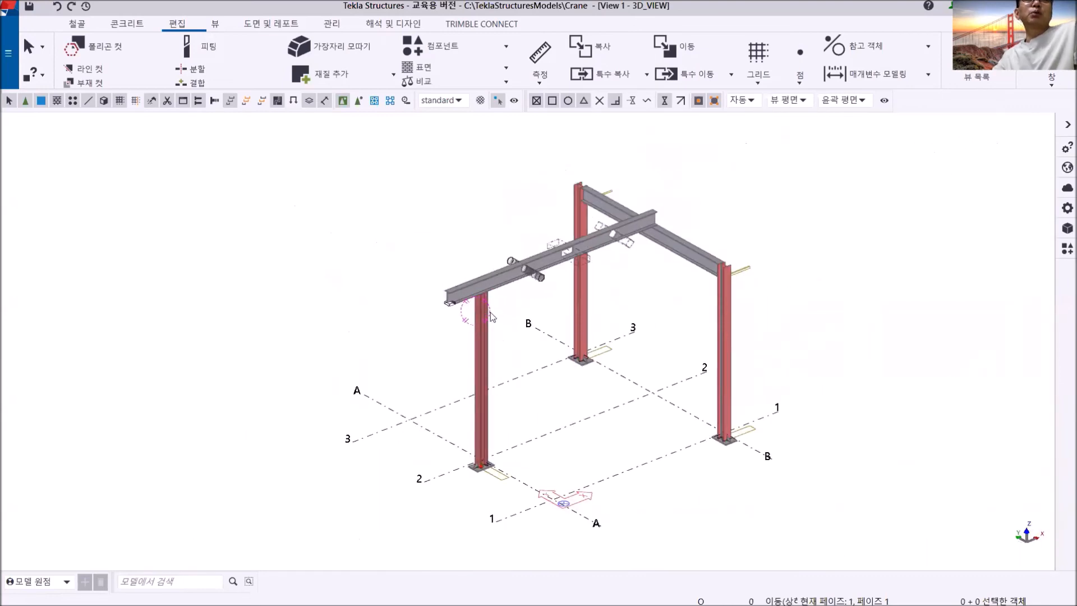
pyautogui.scroll(4, 493, 295)
pyautogui.scroll(-4, 497, 292)
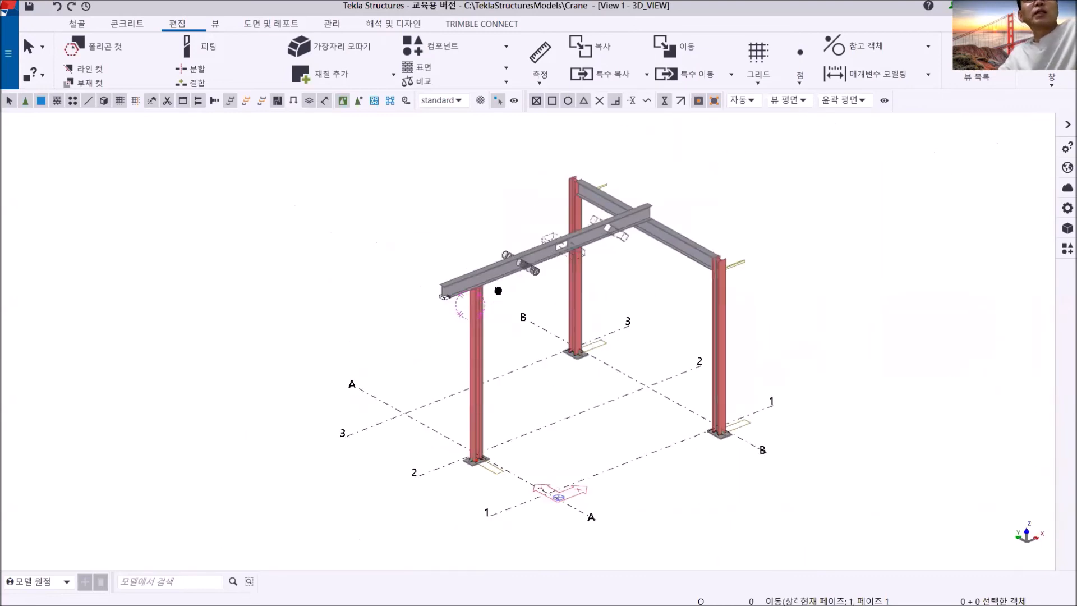
# - Examine the grid A/2 column from its base plate up to the beam within the whole crane frame
pyautogui.scroll(4, 498, 290)
pyautogui.scroll(-2, 523, 313)
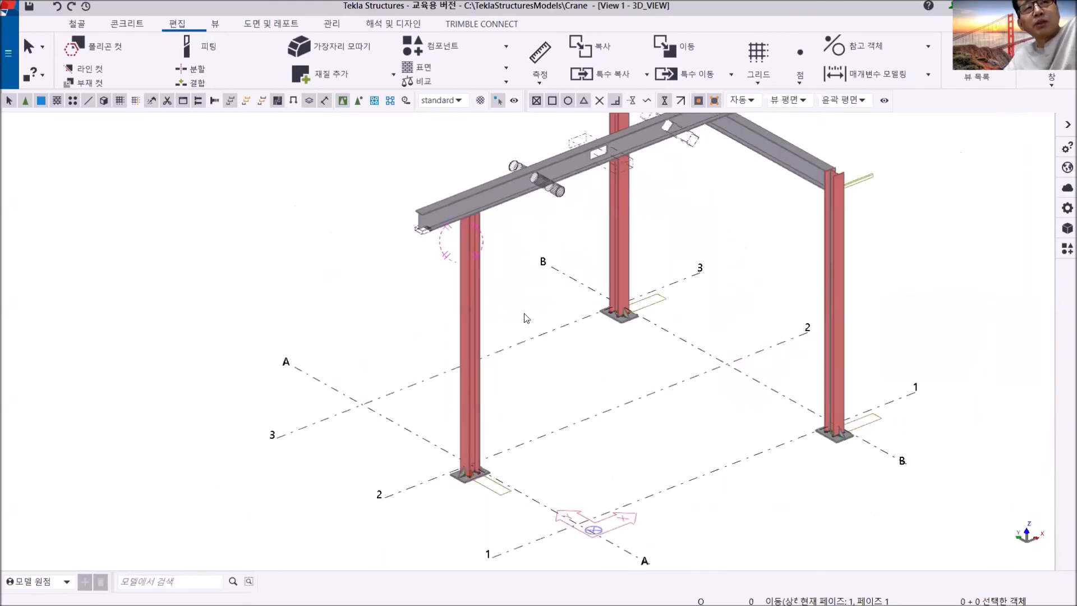
pyautogui.scroll(-2, 524, 313)
pyautogui.scroll(3, 404, 315)
pyautogui.scroll(-3, 457, 426)
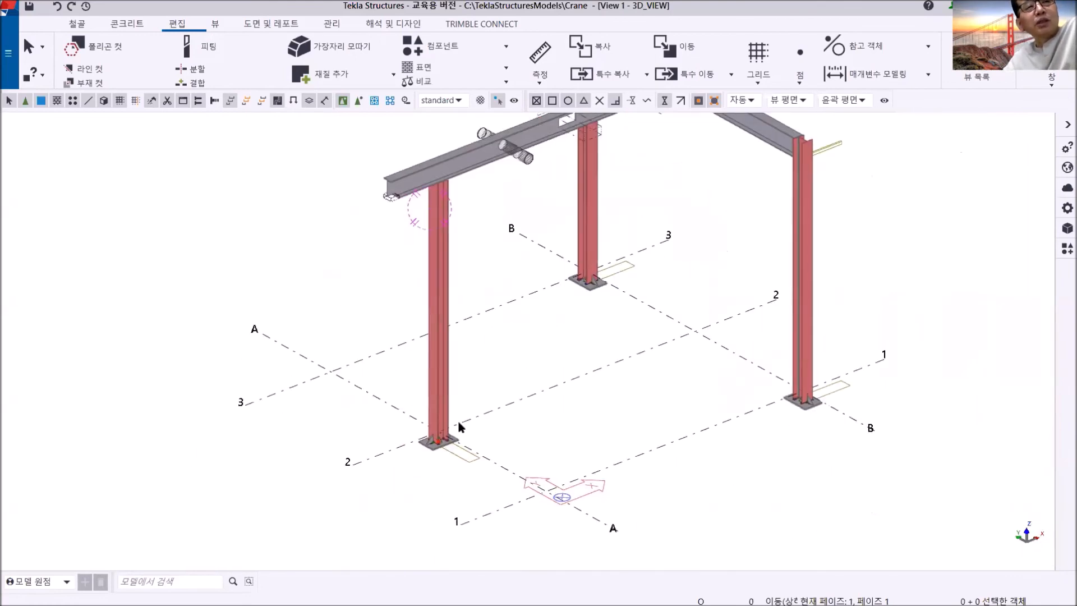
pyautogui.scroll(5, 457, 427)
pyautogui.scroll(-2, 405, 245)
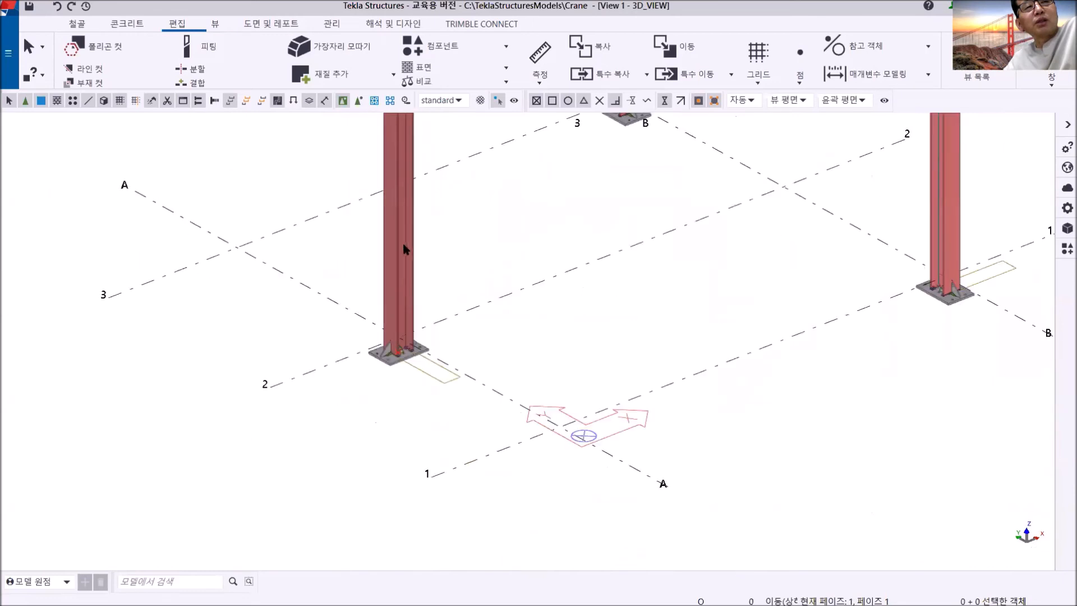
pyautogui.scroll(2, 408, 364)
pyautogui.scroll(-2, 410, 359)
pyautogui.moveTo(433, 363); pyautogui.dragTo(447, 386, button='middle')
pyautogui.scroll(-5, 440, 432)
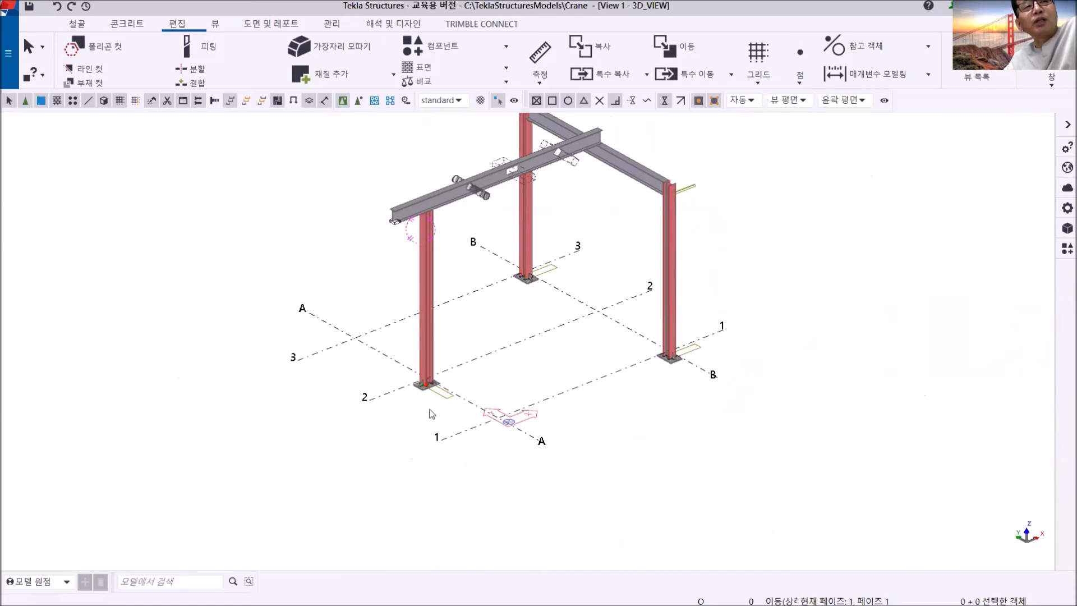
pyautogui.moveTo(442, 404); pyautogui.dragTo(444, 442, button='middle')
pyautogui.scroll(5, 432, 430)
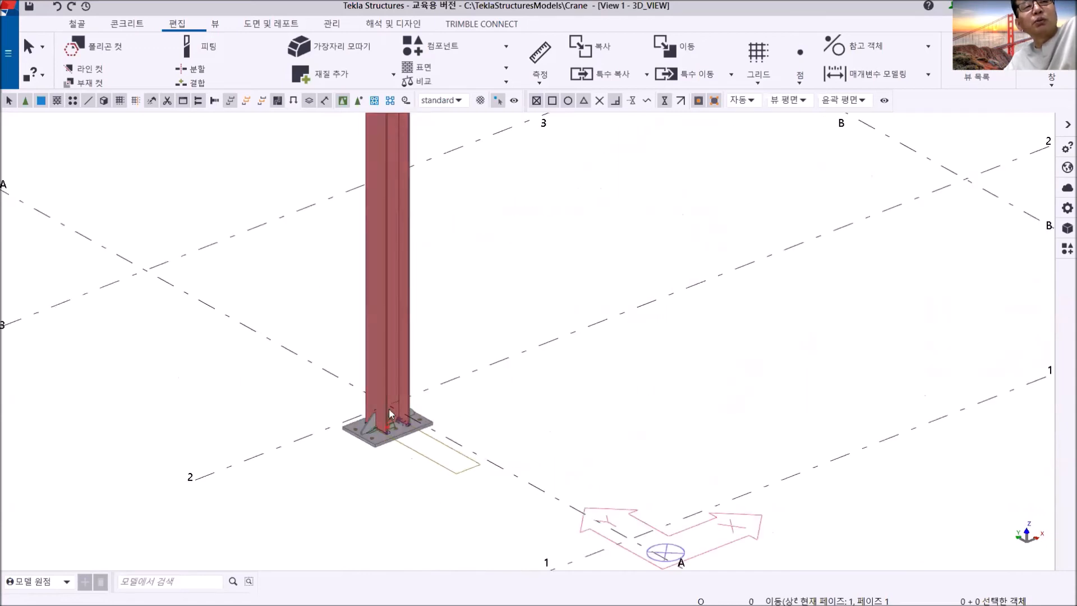
pyautogui.scroll(-5, 410, 425)
pyautogui.scroll(2, 449, 418)
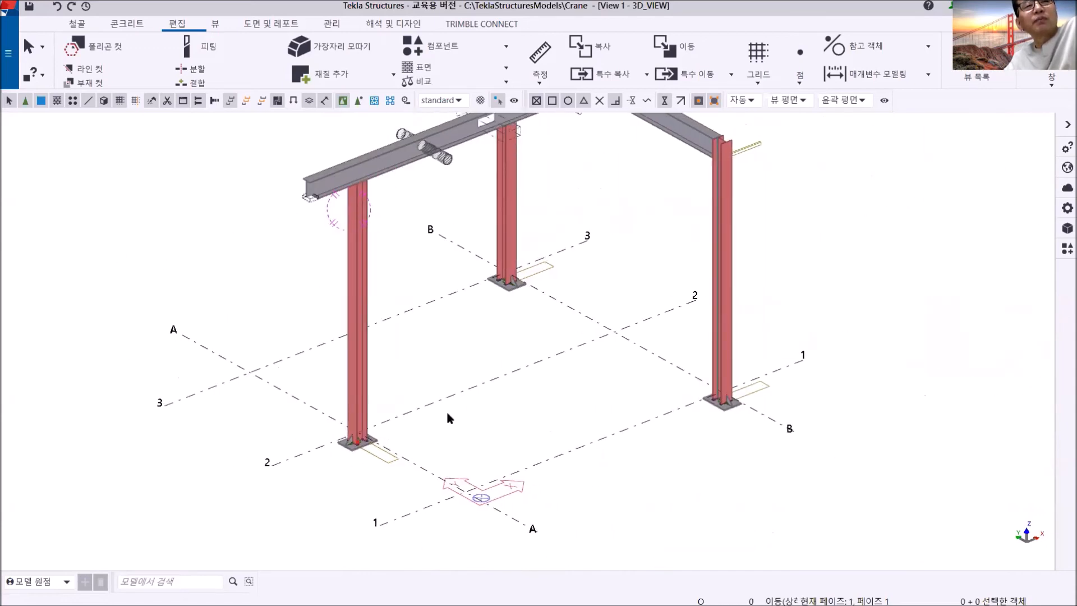
# - Open the saved +5500 plan view and focus on the column section at grid A/2
pyautogui.click(1051, 84)
pyautogui.click(1024, 157)
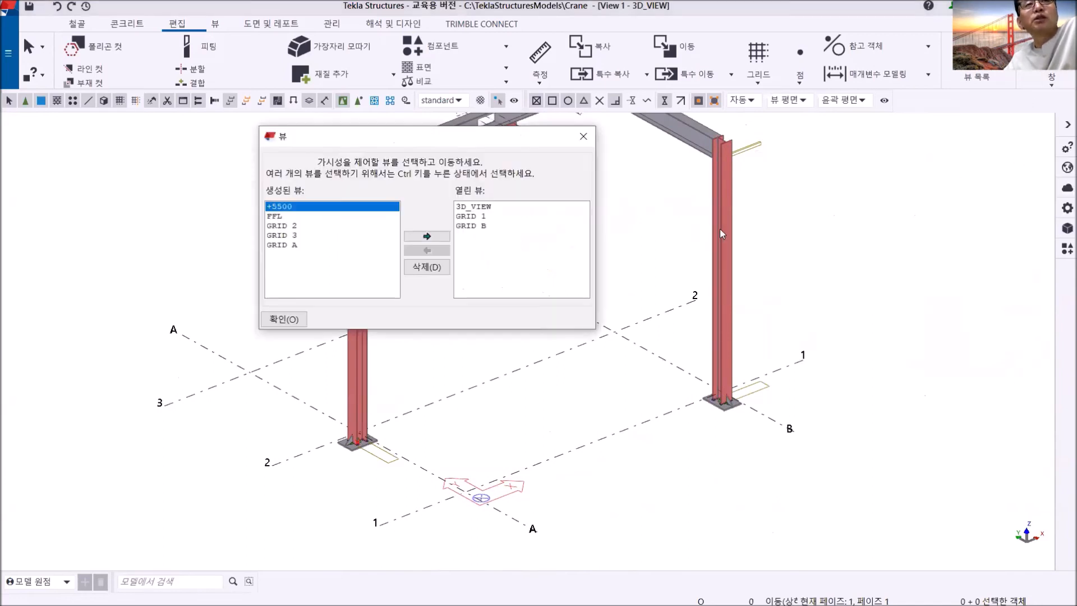
pyautogui.click(426, 236)
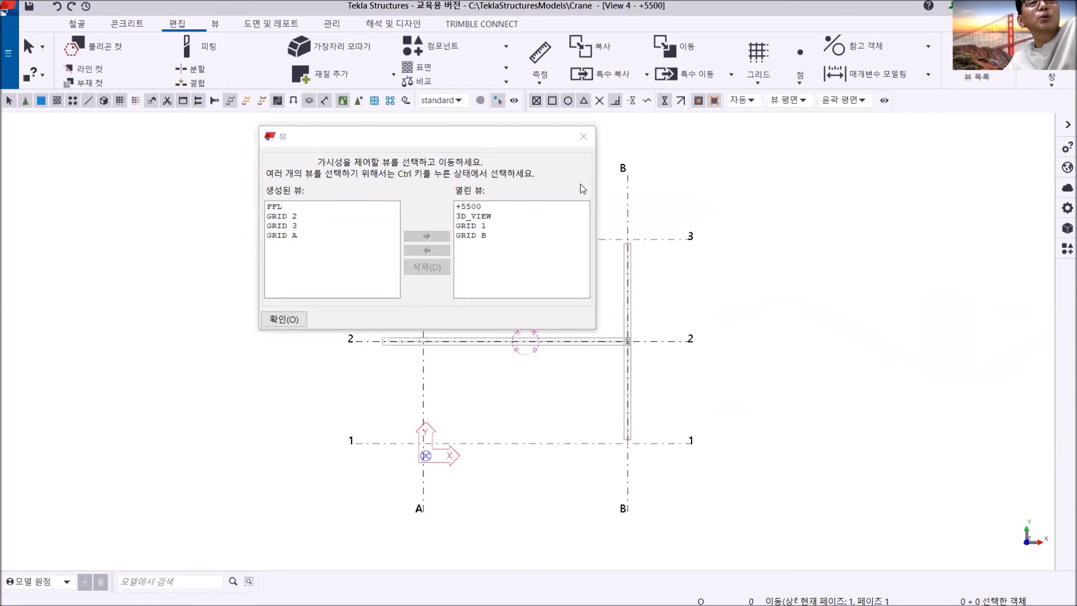
pyautogui.click(584, 136)
pyautogui.scroll(10, 502, 344)
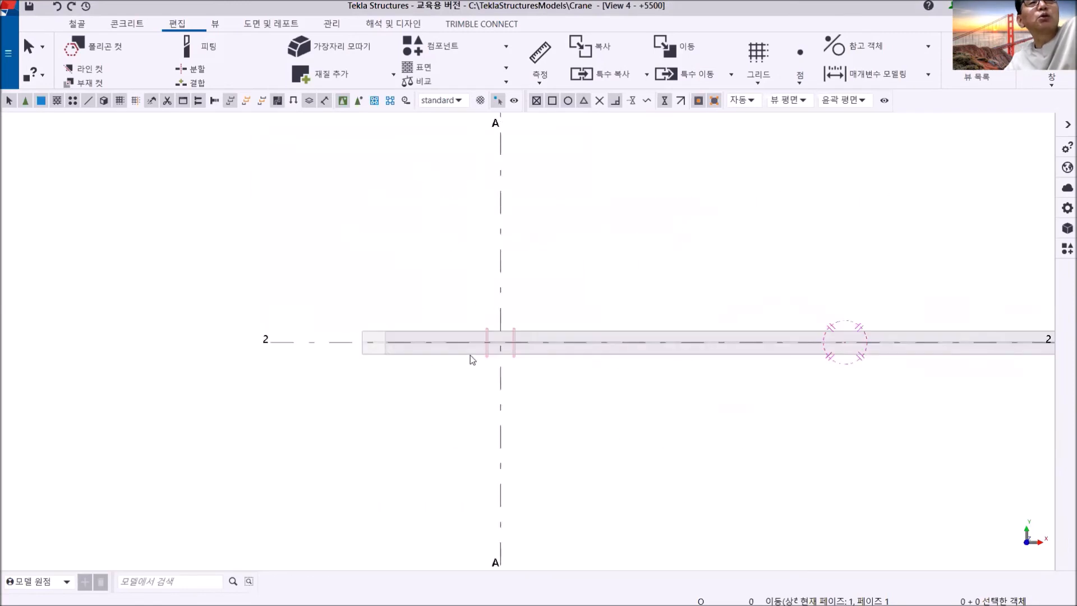
pyautogui.moveTo(579, 356); pyautogui.dragTo(387, 349, button='middle')
pyautogui.scroll(2, 375, 335)
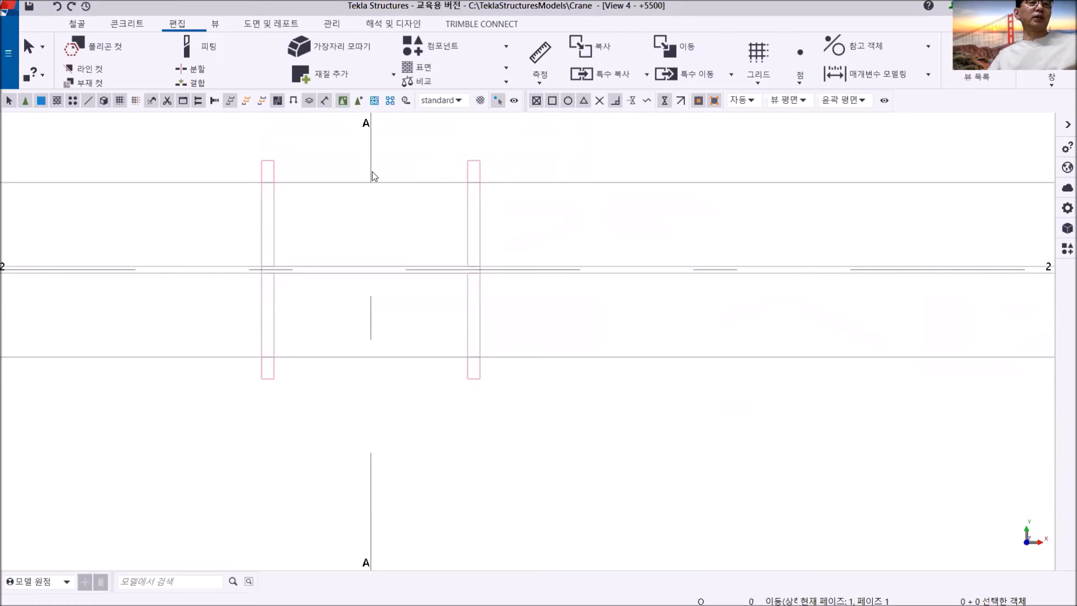
pyautogui.moveTo(372, 170); pyautogui.dragTo(374, 249, button='middle')
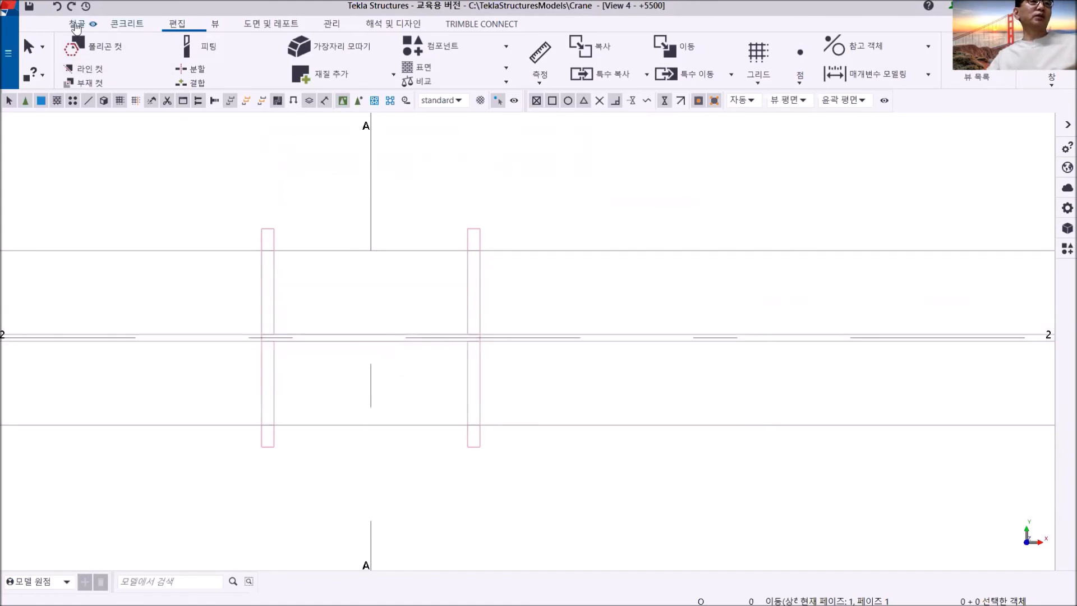
# - Start a steel plate with profile PL12 and class 5
pyautogui.click(76, 24)
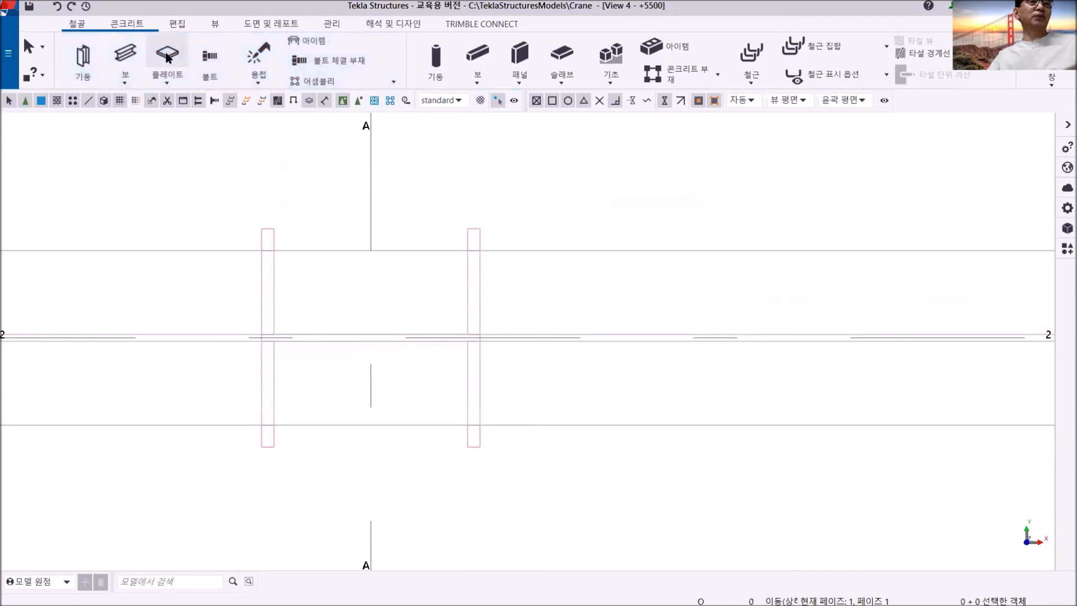
pyautogui.click(168, 56)
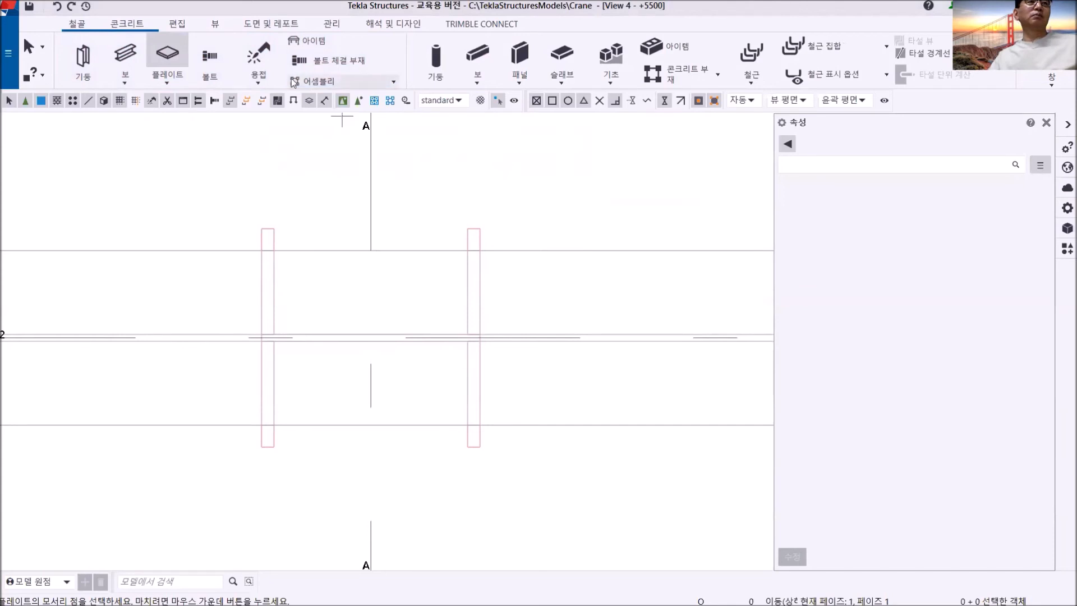
pyautogui.click(788, 147)
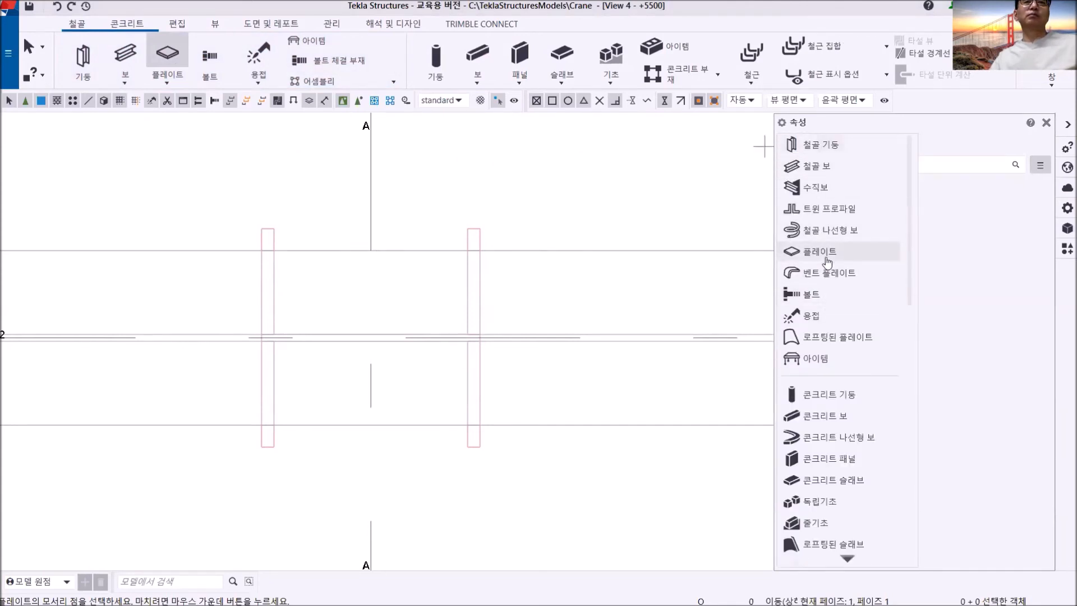
pyautogui.click(827, 261)
pyautogui.click(913, 221)
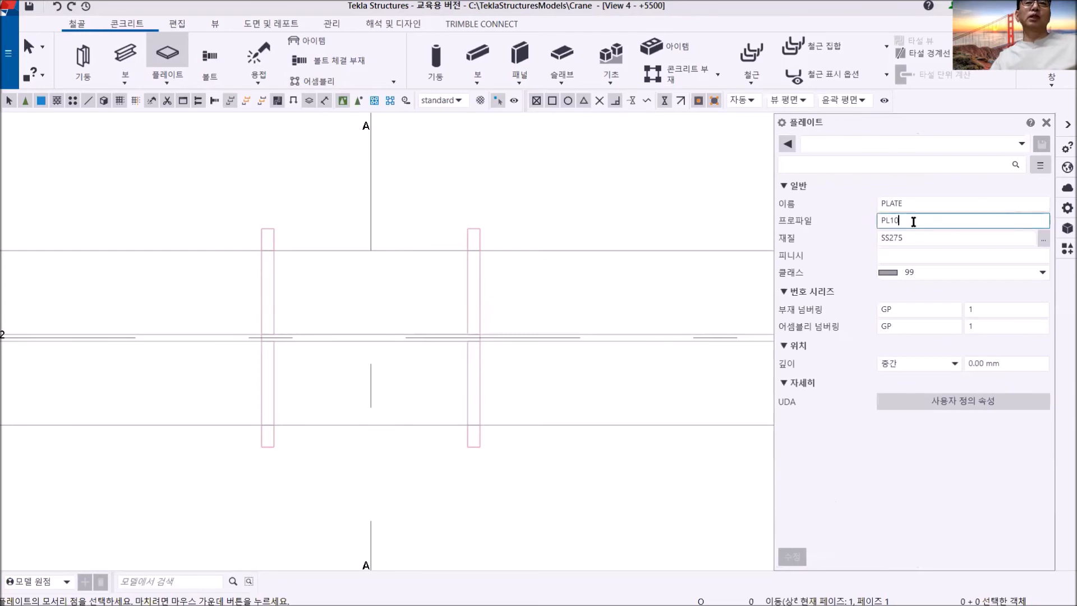
pyautogui.press('BackSpace')
pyautogui.write('2')
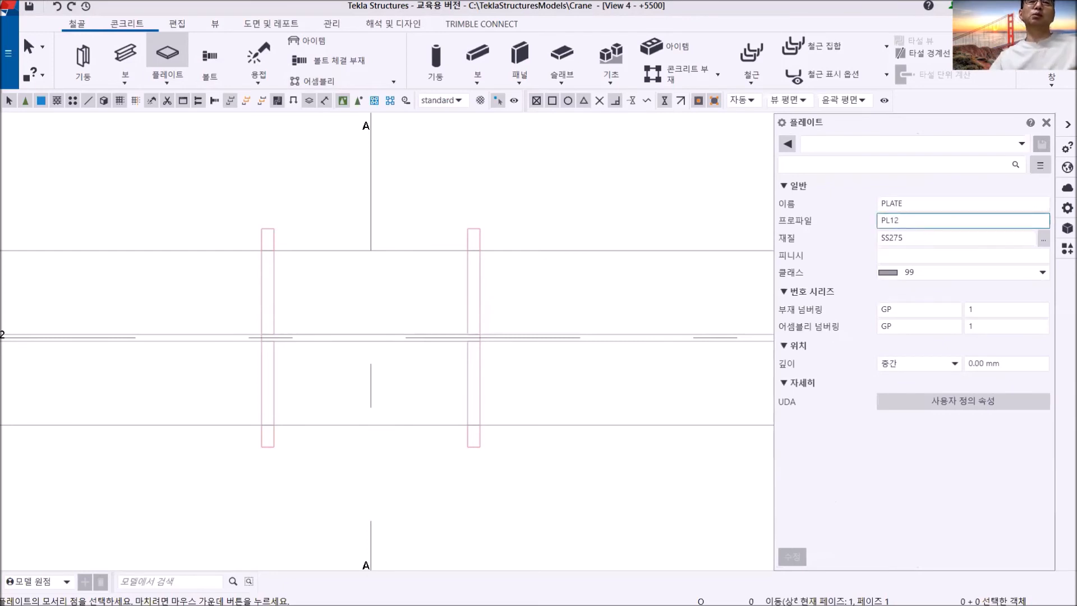
pyautogui.click(923, 272)
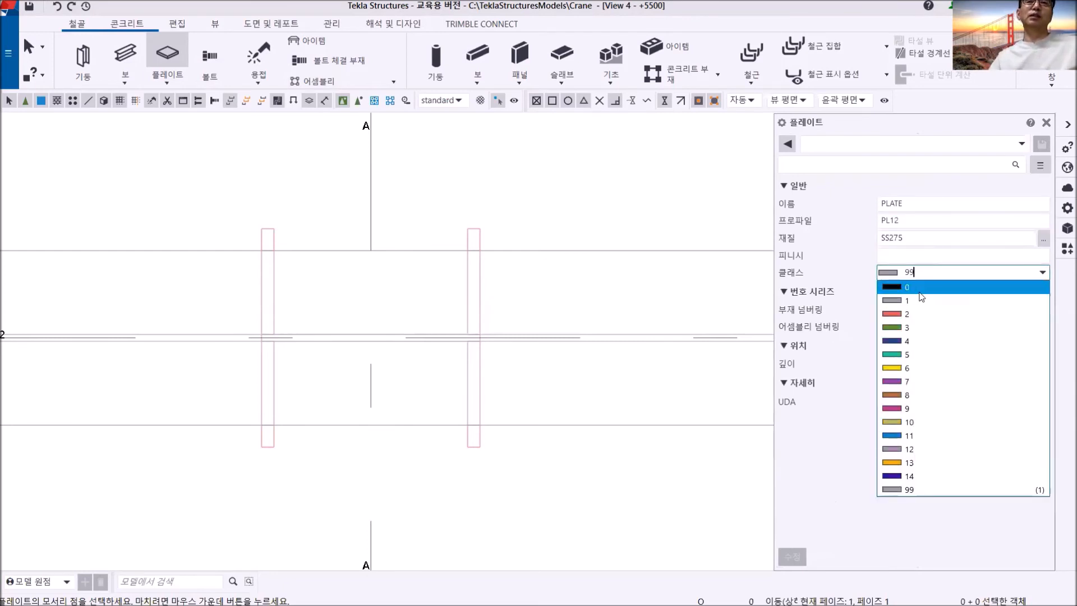
pyautogui.click(904, 355)
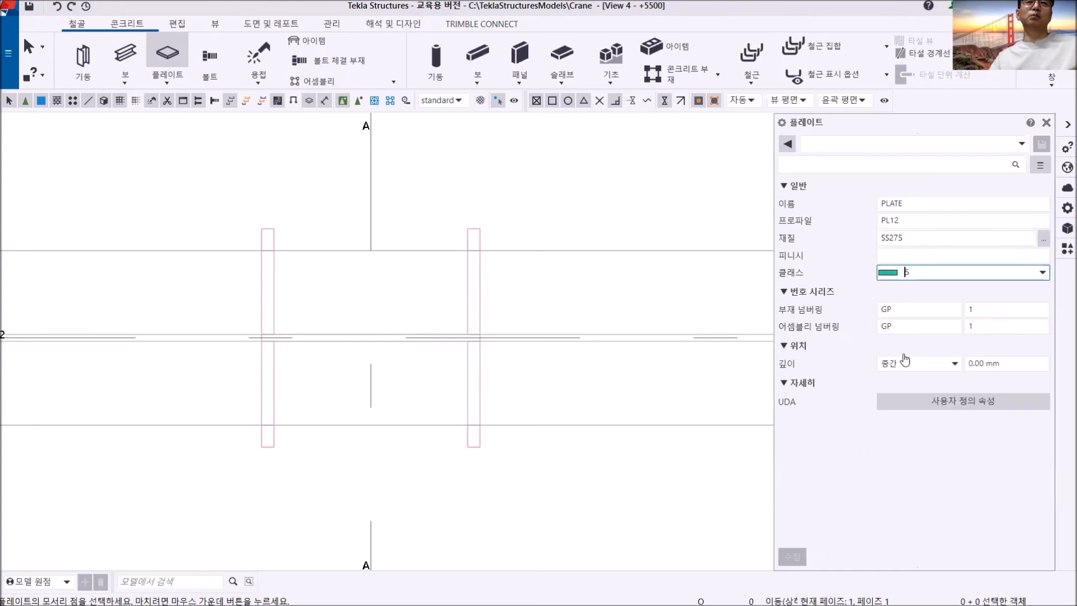
# - Model a 250 x 250 mm plate through the outer corners of the grid A/2 column section and show the plan view shaded
pyautogui.click(259, 235)
pyautogui.click(480, 229)
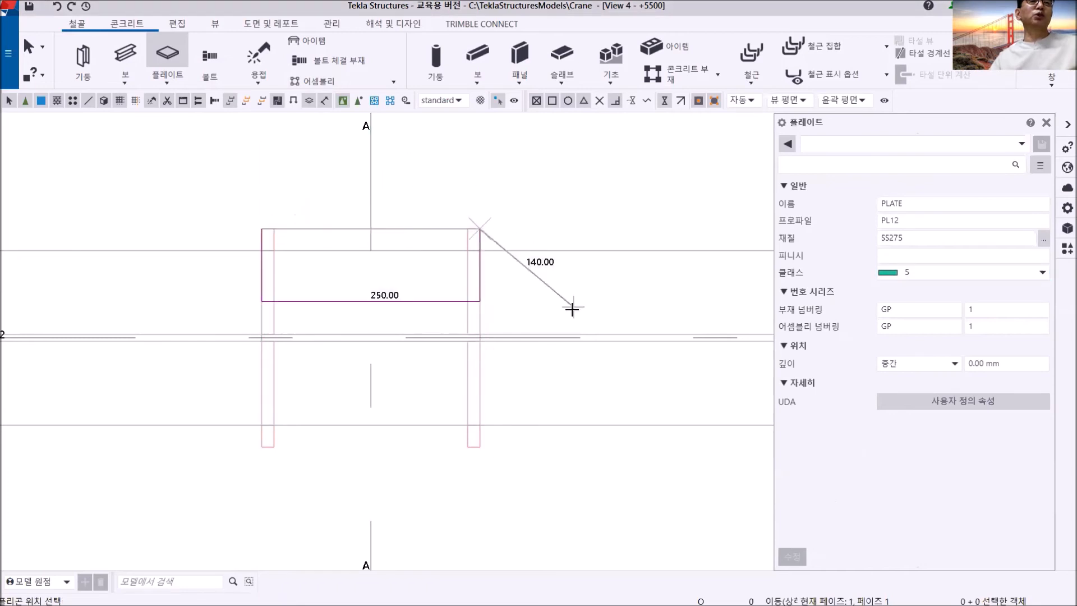
pyautogui.click(480, 447)
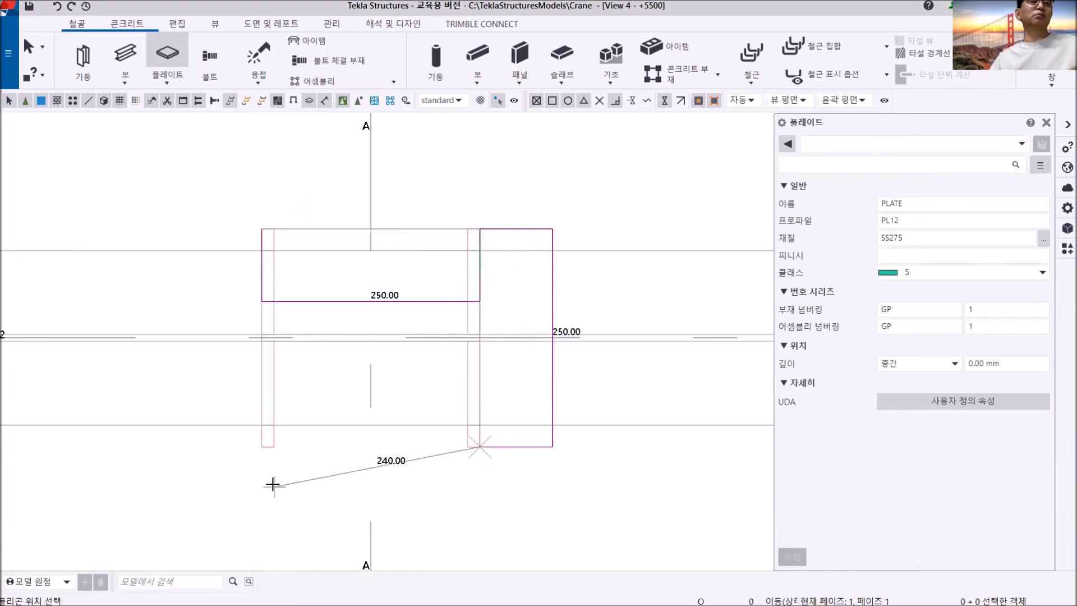
pyautogui.click(260, 448)
pyautogui.middleClick(262, 471)
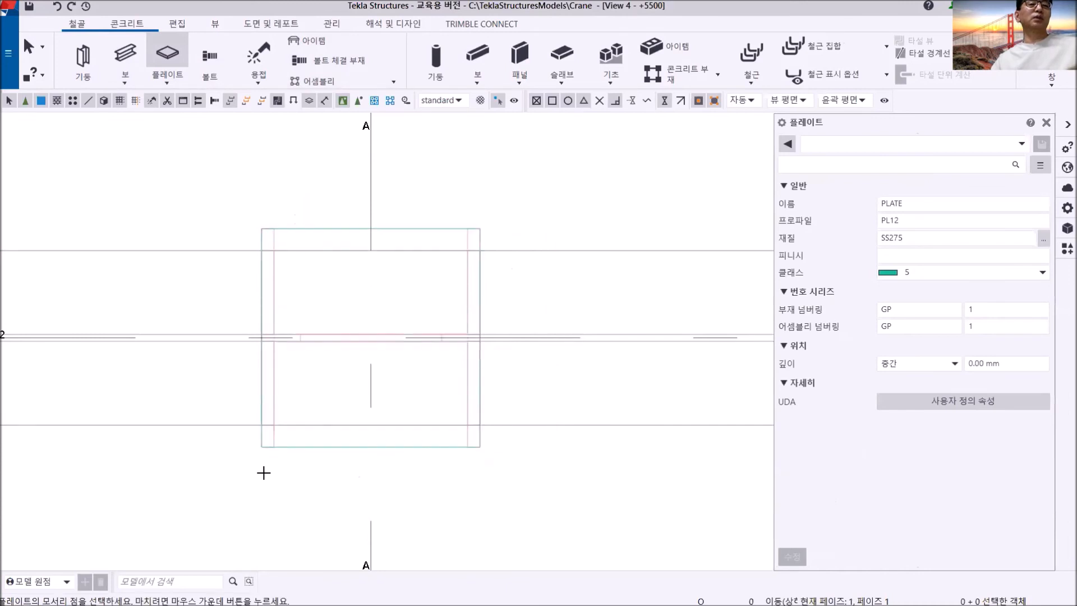
pyautogui.rightClick(470, 176)
pyautogui.click(511, 184)
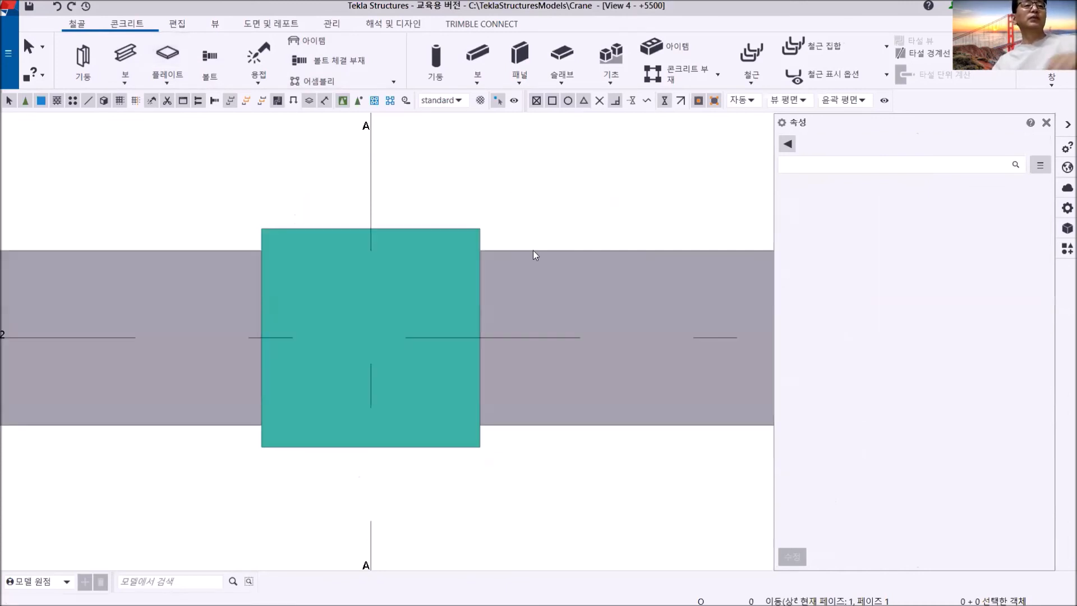
# - Tile all open views and inspect the new plate above the grid A/2 column in the 3D and +5500 views
pyautogui.click(1051, 78)
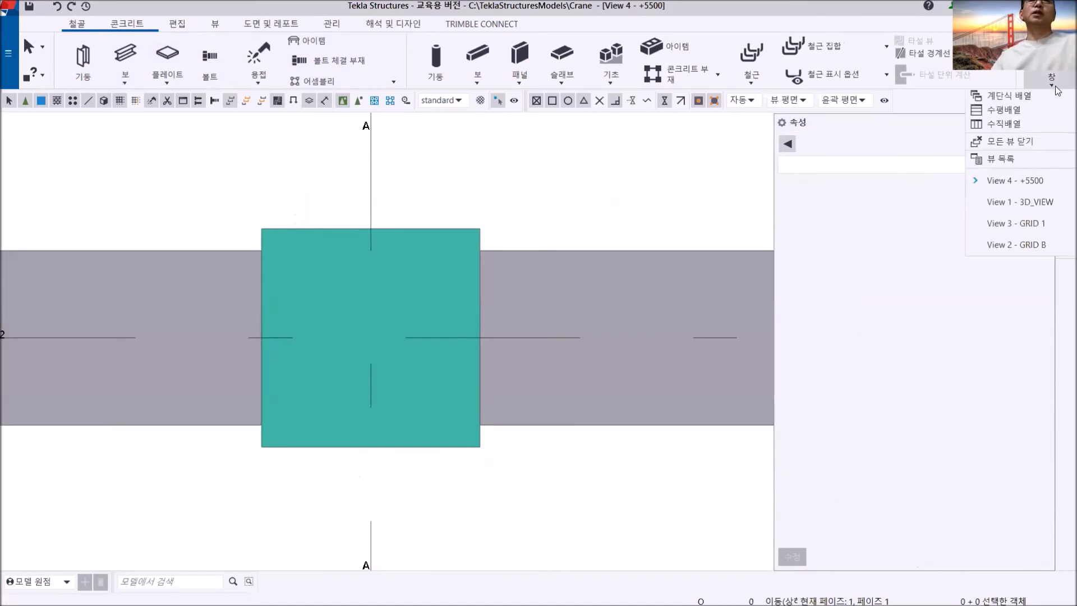
pyautogui.click(1006, 124)
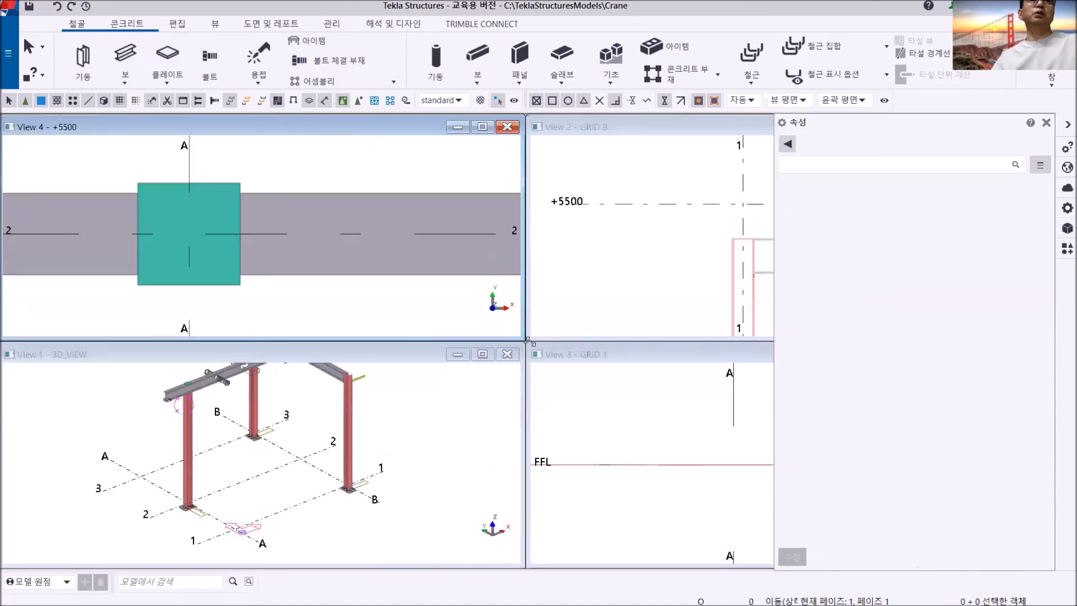
pyautogui.moveTo(295, 426); pyautogui.dragTo(297, 473, button='middle')
pyautogui.scroll(6, 284, 410)
pyautogui.moveTo(281, 416); pyautogui.dragTo(399, 395, button='middle')
pyautogui.moveTo(191, 498); pyautogui.dragTo(435, 389, button='middle')
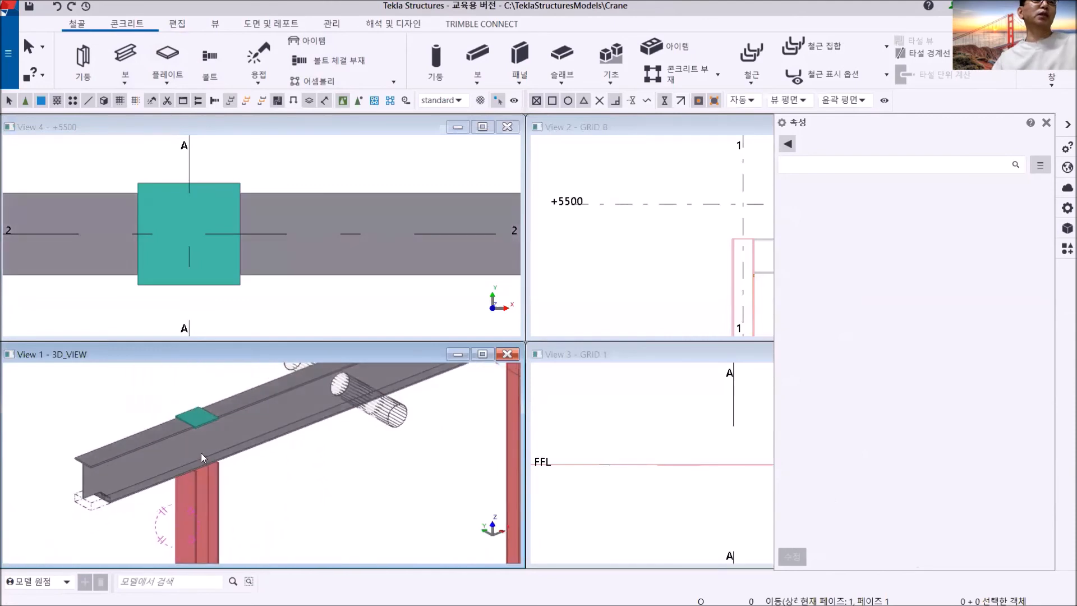
pyautogui.moveTo(201, 452); pyautogui.dragTo(259, 443, button='middle')
pyautogui.scroll(2, 277, 448)
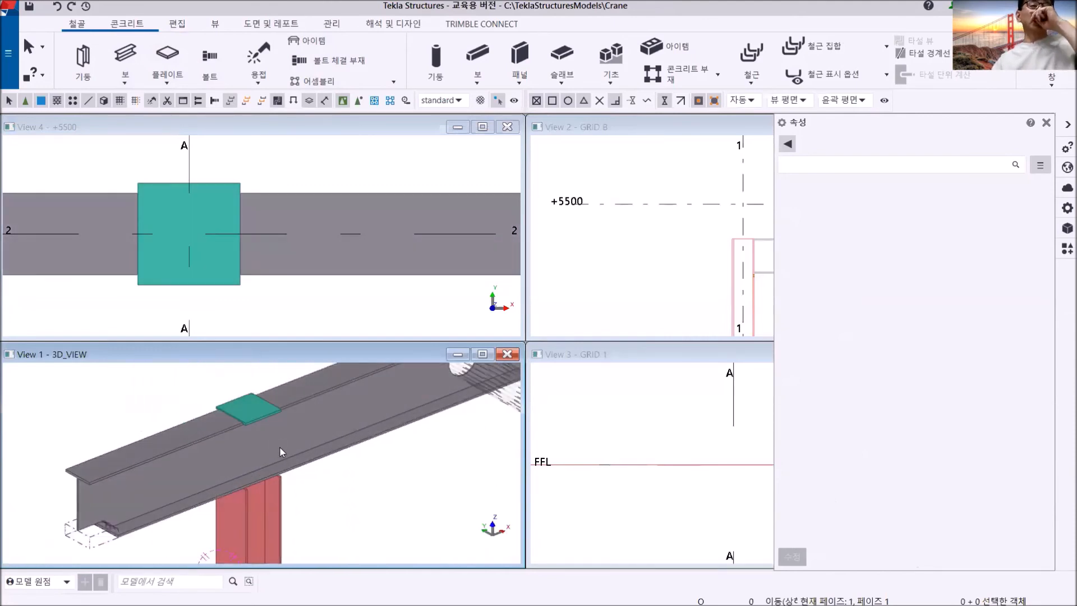
pyautogui.scroll(3, 279, 449)
pyautogui.moveTo(277, 452); pyautogui.dragTo(278, 531, button='middle')
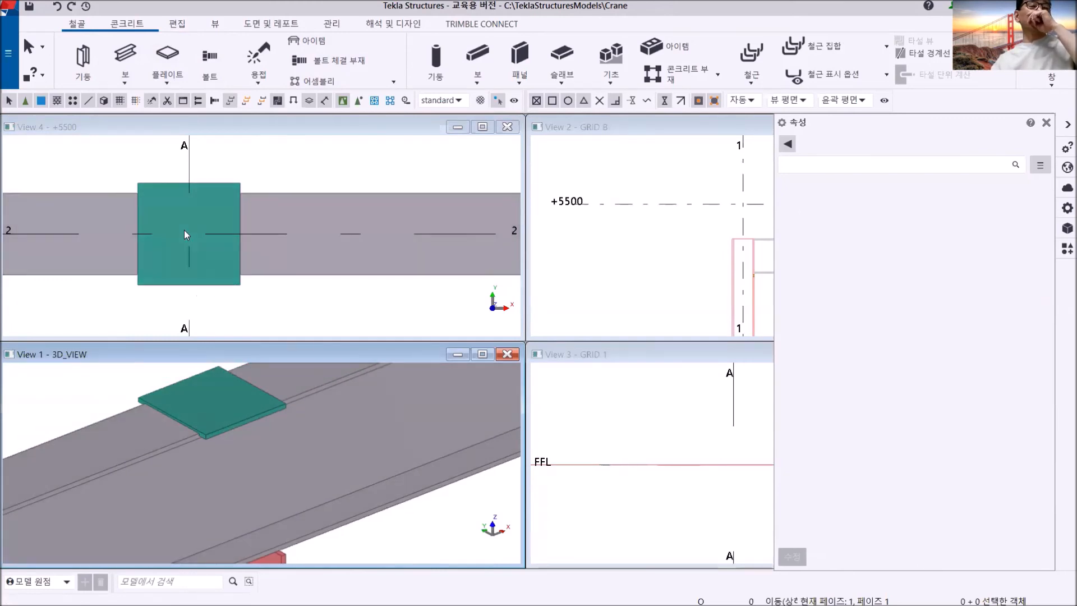
pyautogui.click(225, 269)
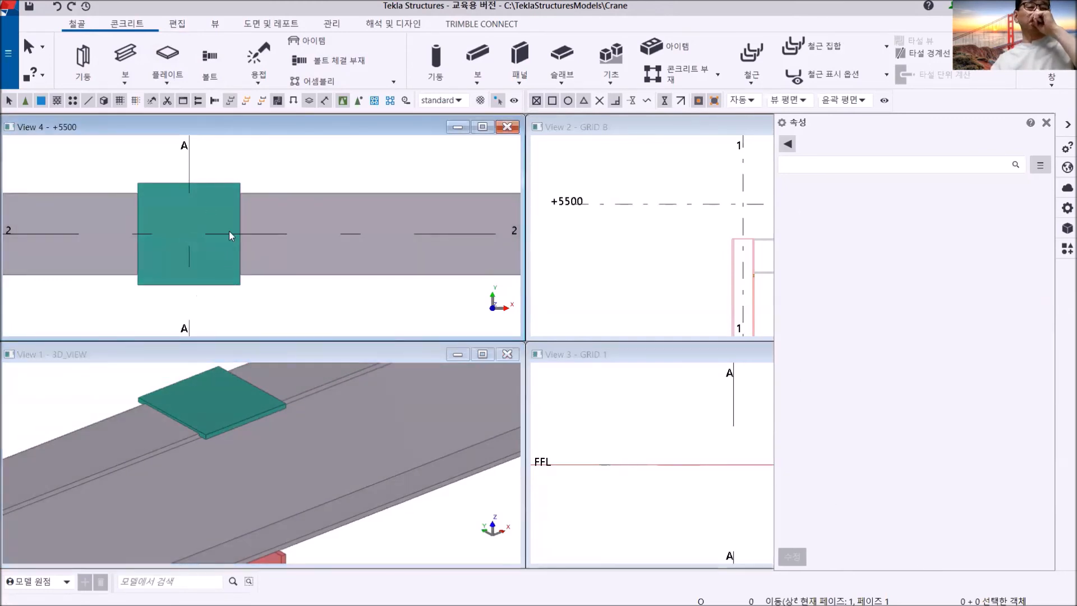
pyautogui.scroll(-2, 230, 236)
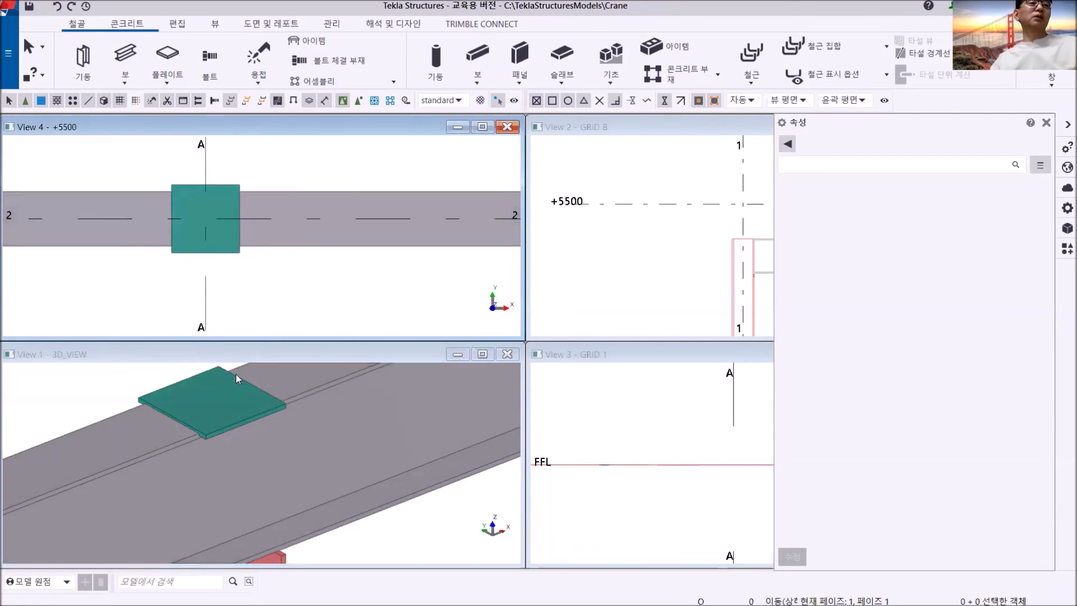
pyautogui.click(235, 379)
pyautogui.scroll(-2, 239, 405)
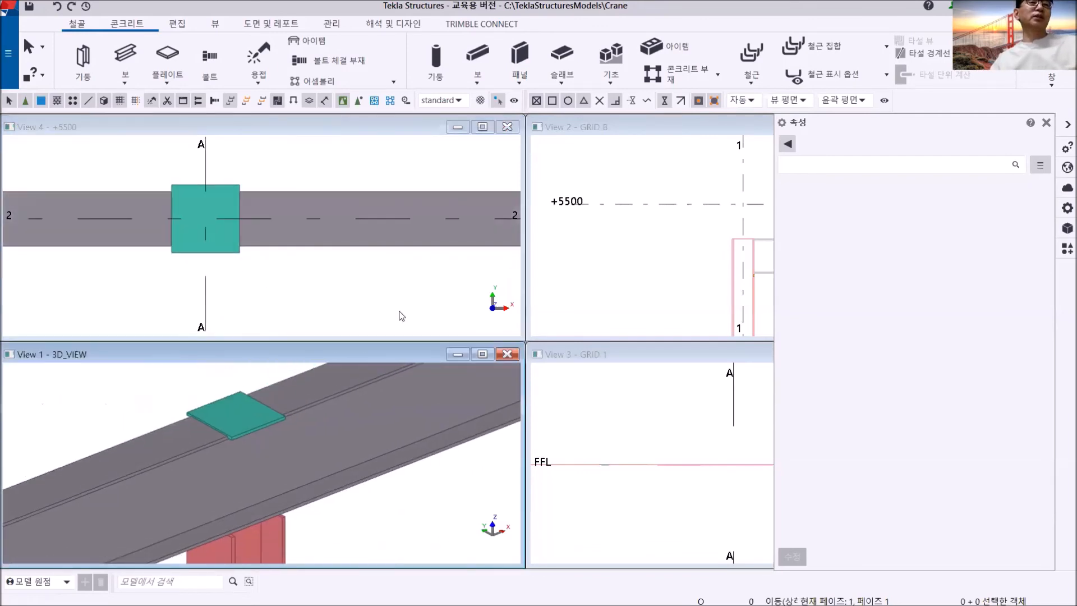
# - Close the properties display and the GRID B and GRID 1 views, and tile the 3D_VIEW and +5500 views side by side
pyautogui.click(1046, 123)
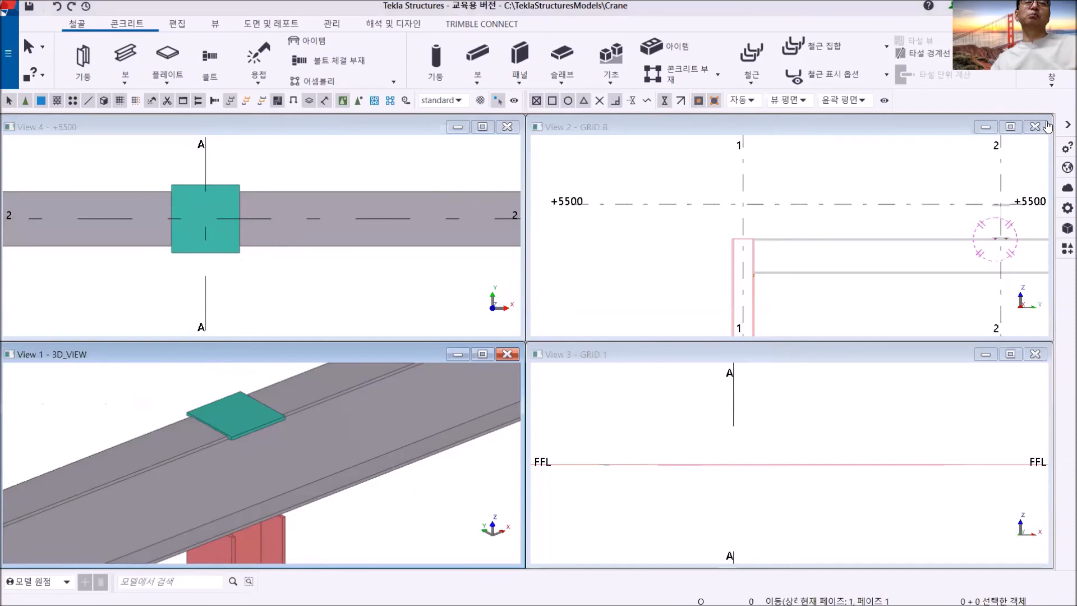
pyautogui.click(1034, 126)
pyautogui.click(1036, 354)
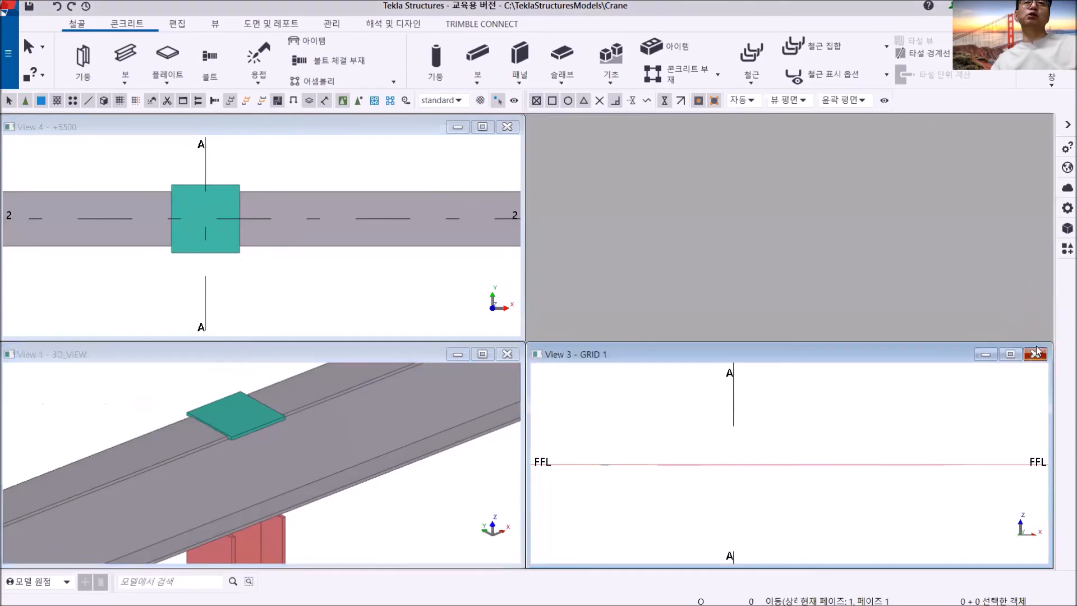
pyautogui.click(1036, 354)
pyautogui.click(1052, 84)
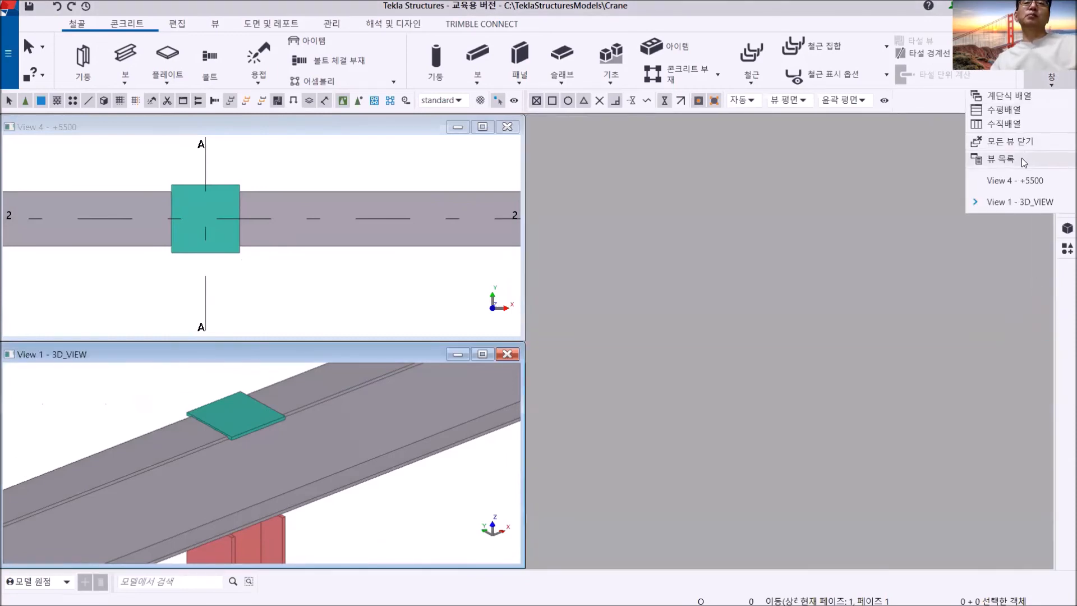
pyautogui.click(1010, 124)
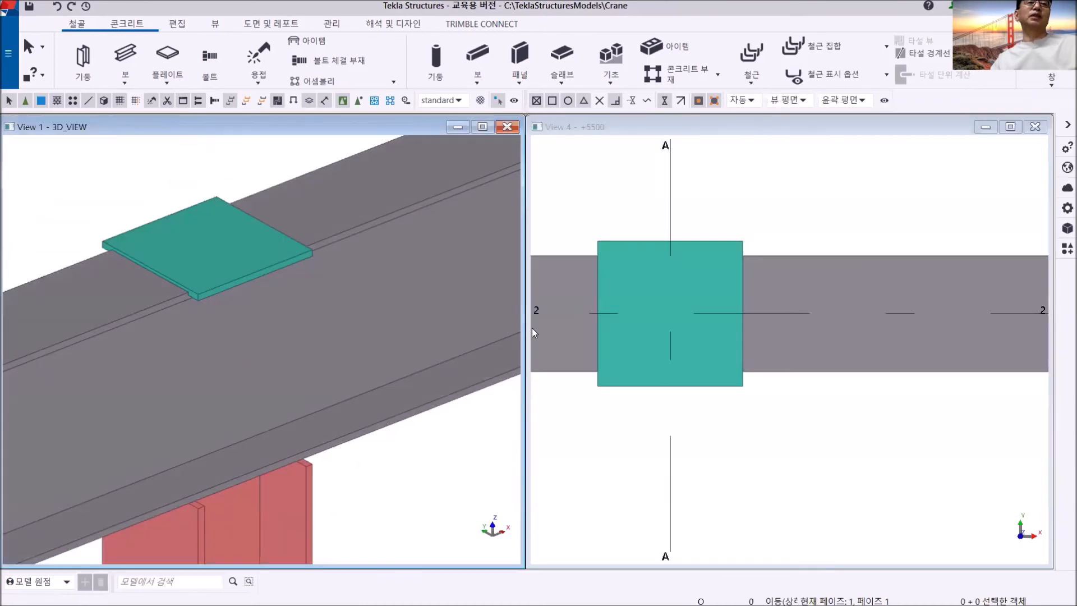
pyautogui.moveTo(288, 323); pyautogui.dragTo(285, 312, button='middle')
pyautogui.scroll(-4, 284, 312)
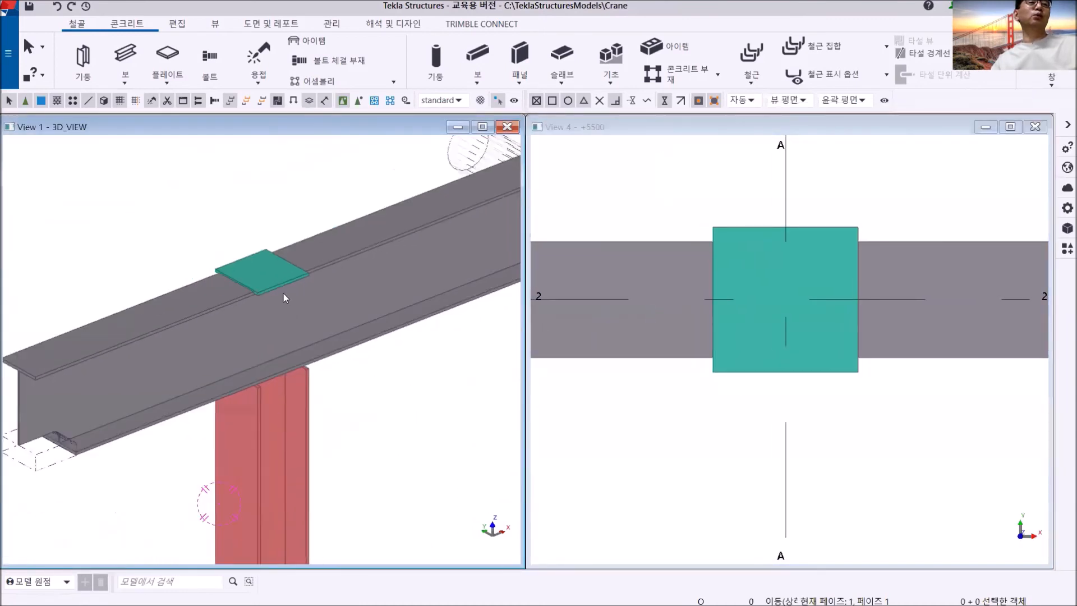
# - Delete the plate on top of the grid A/2 beam and show both views as wireframe to expose the column top
pyautogui.click(729, 226)
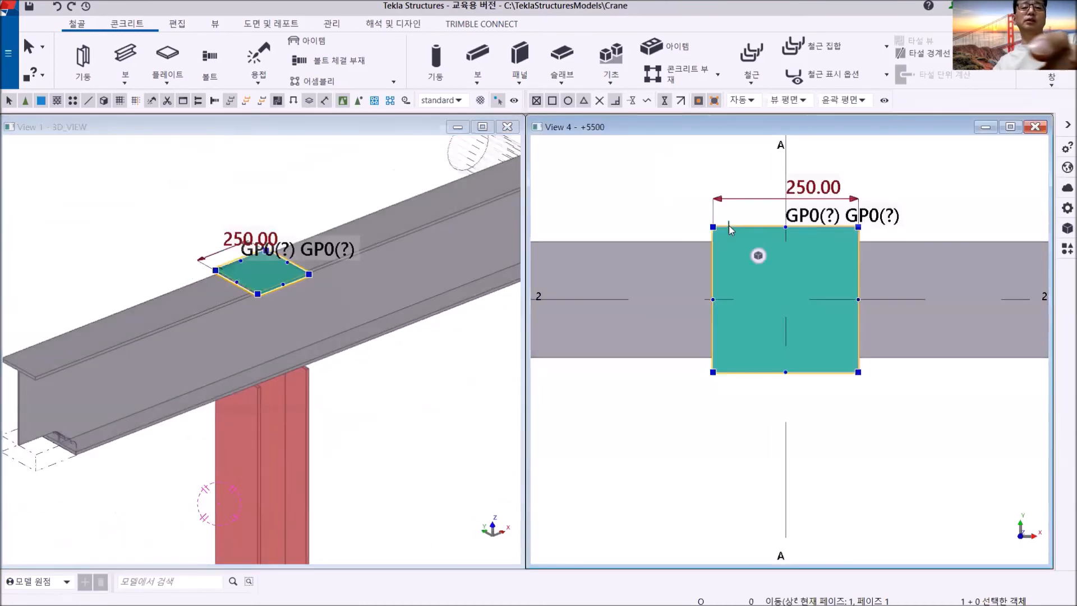
pyautogui.press('Delete')
pyautogui.scroll(2, 276, 410)
pyautogui.scroll(2, 276, 415)
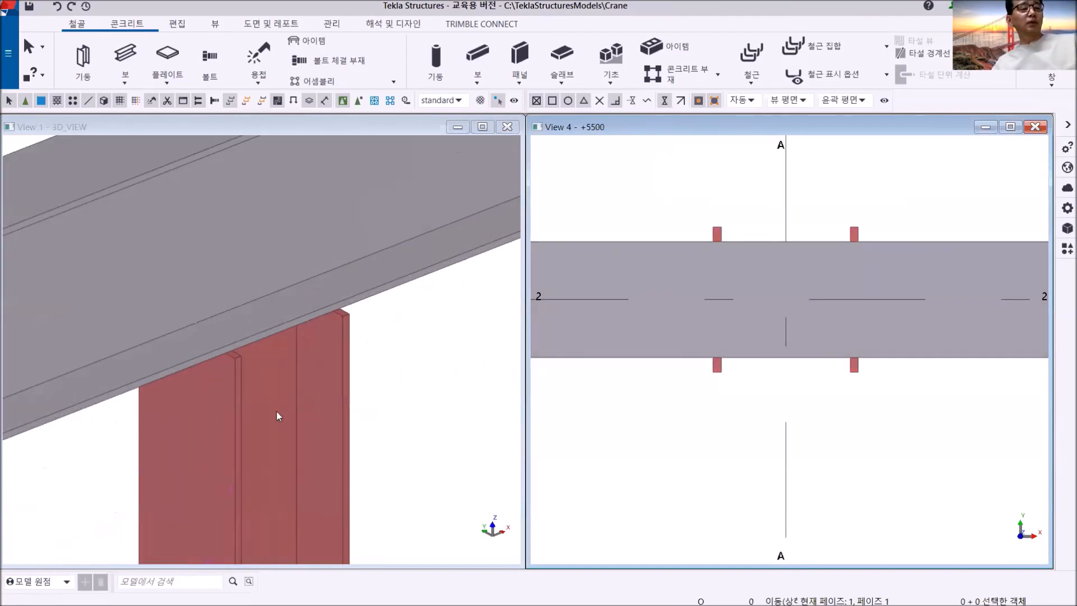
pyautogui.click(276, 416)
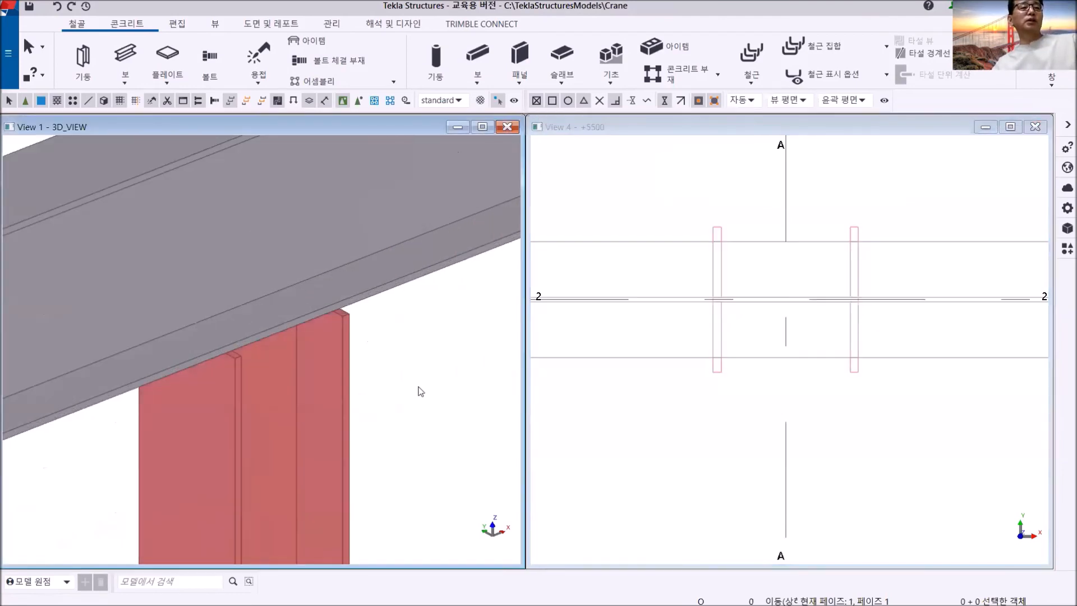
pyautogui.scroll(-5, 277, 364)
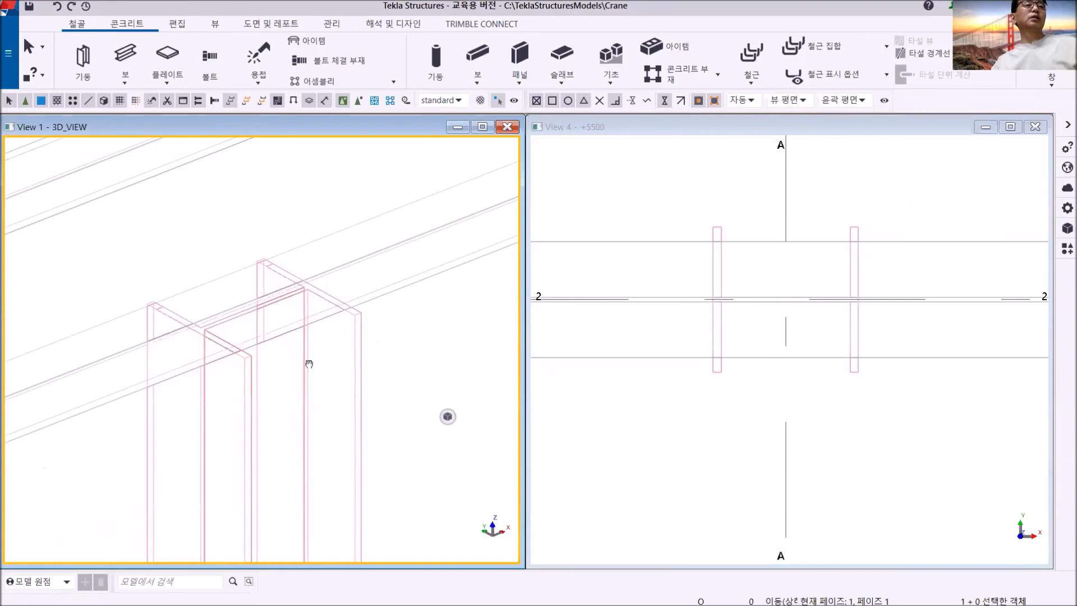
# - Model a 250 x 250 mm plate through the four outer corners of the grid A/2 column top in the 3D view
pyautogui.click(167, 56)
pyautogui.click(250, 360)
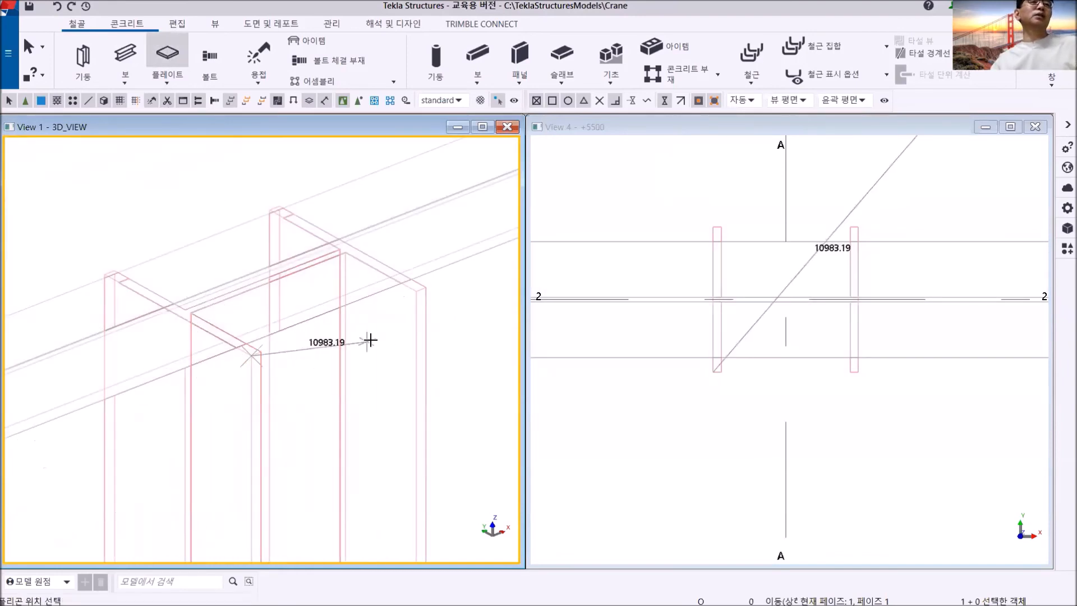
pyautogui.click(426, 288)
pyautogui.scroll(3, 281, 196)
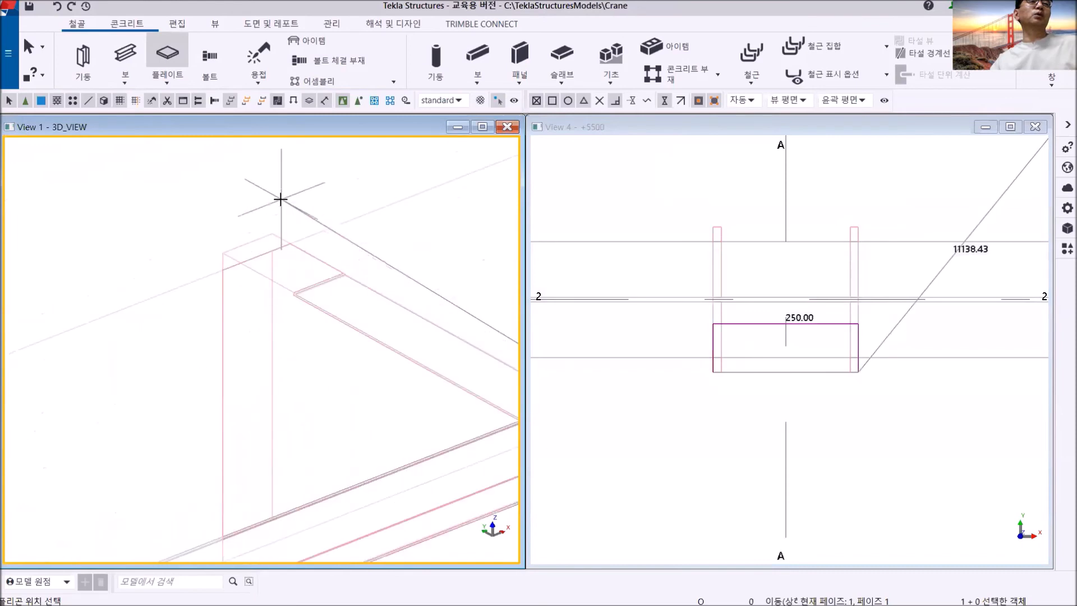
pyautogui.click(205, 249)
pyautogui.scroll(-5, 119, 272)
pyautogui.moveTo(113, 276); pyautogui.dragTo(349, 207, button='middle')
pyautogui.scroll(3, 247, 230)
pyautogui.click(198, 308)
pyautogui.middleClick(221, 255)
pyautogui.scroll(-3, 223, 253)
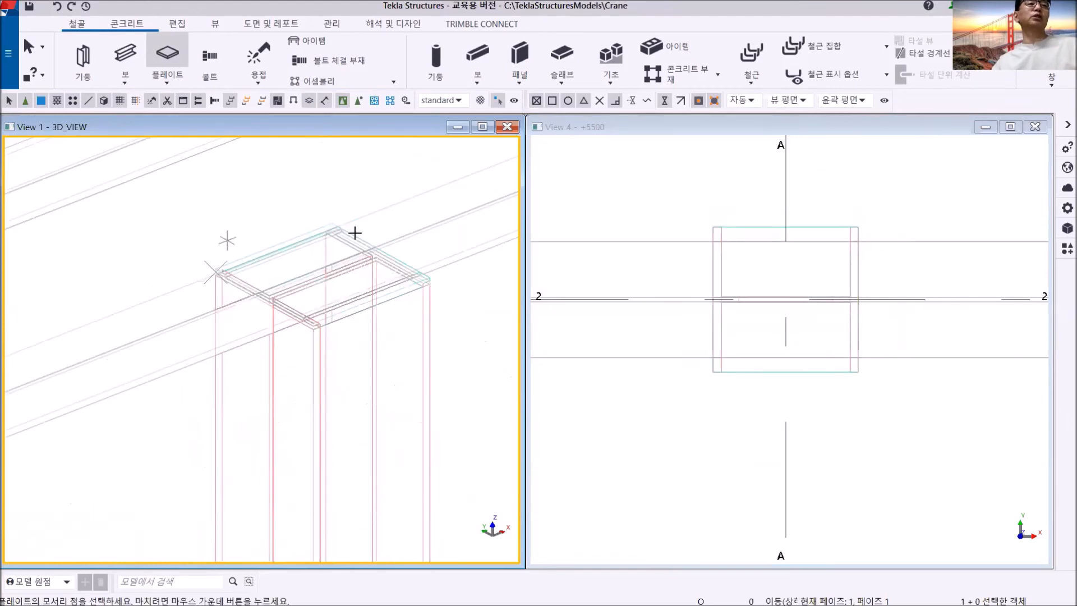
pyautogui.rightClick(440, 298)
pyautogui.click(484, 306)
# - Show the 3D view shaded and inspect the new plate between the column top and the beam
pyautogui.moveTo(395, 318); pyautogui.dragTo(331, 370, button='middle')
pyautogui.hotkey('ctrl', '4')
pyautogui.scroll(8, 328, 369)
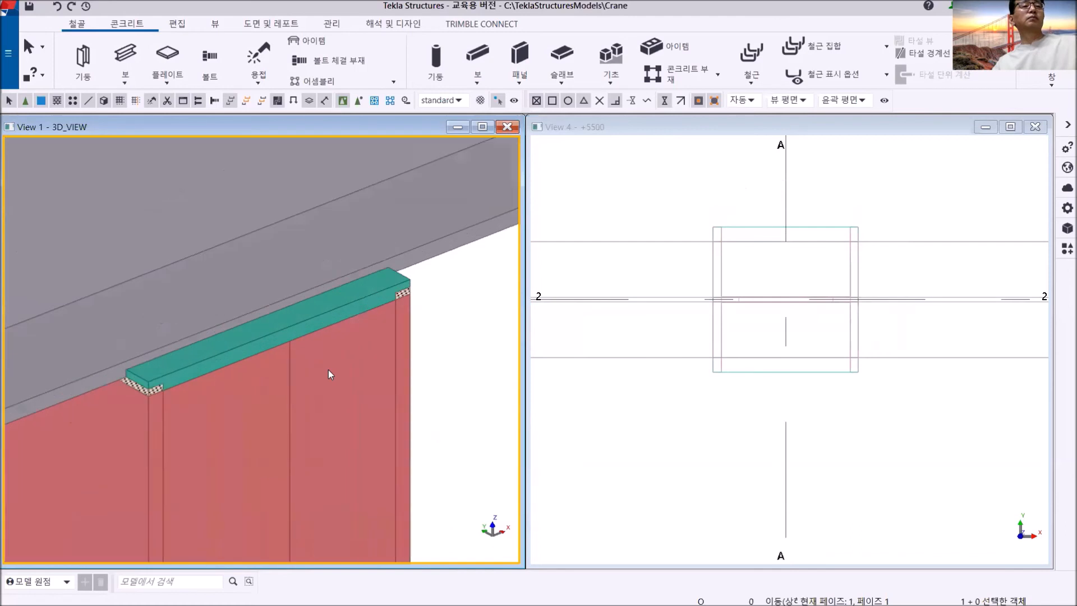
pyautogui.scroll(-4, 307, 269)
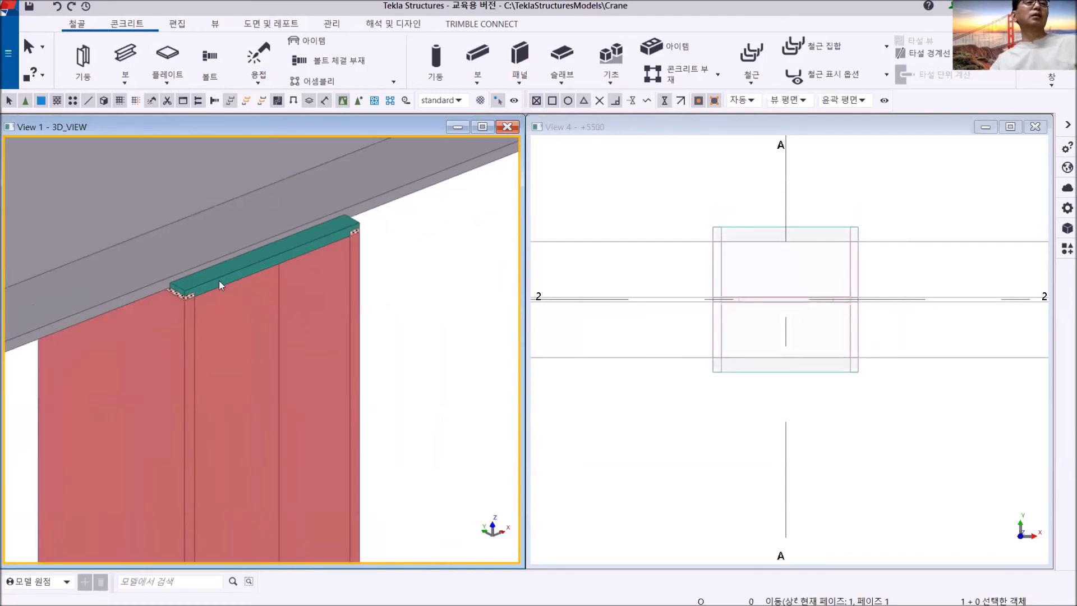
pyautogui.scroll(4, 219, 280)
pyautogui.scroll(-8, 359, 239)
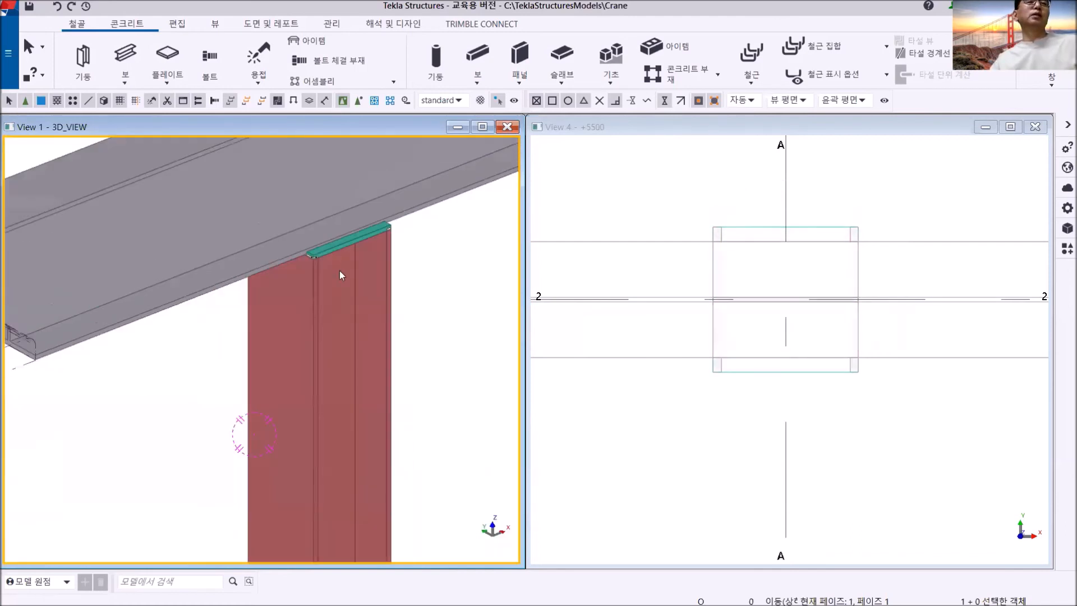
pyautogui.scroll(2, 279, 279)
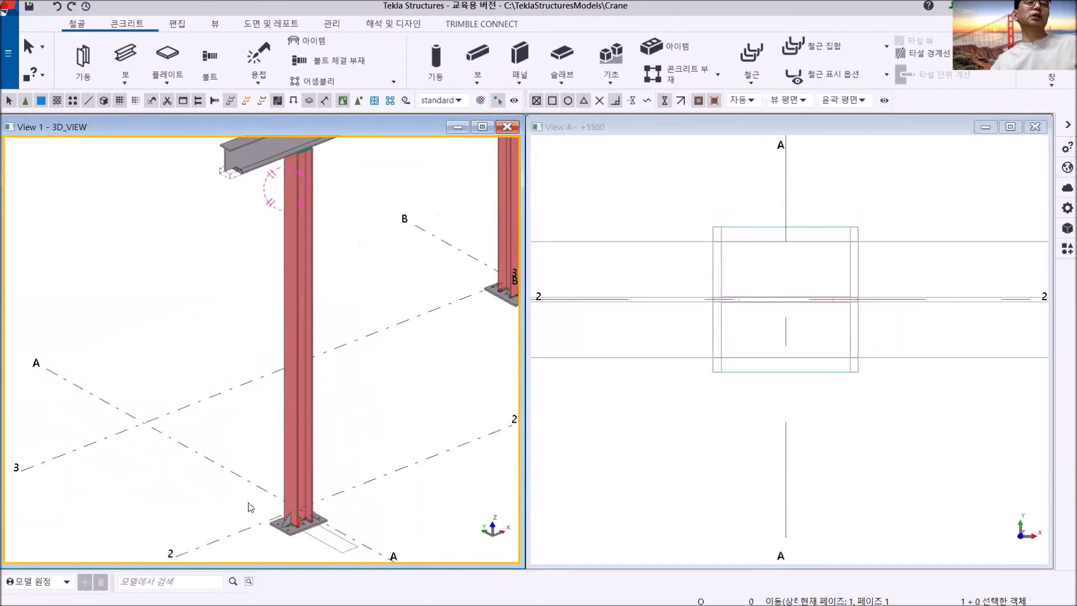
pyautogui.scroll(-5, 251, 508)
pyautogui.scroll(2, 280, 393)
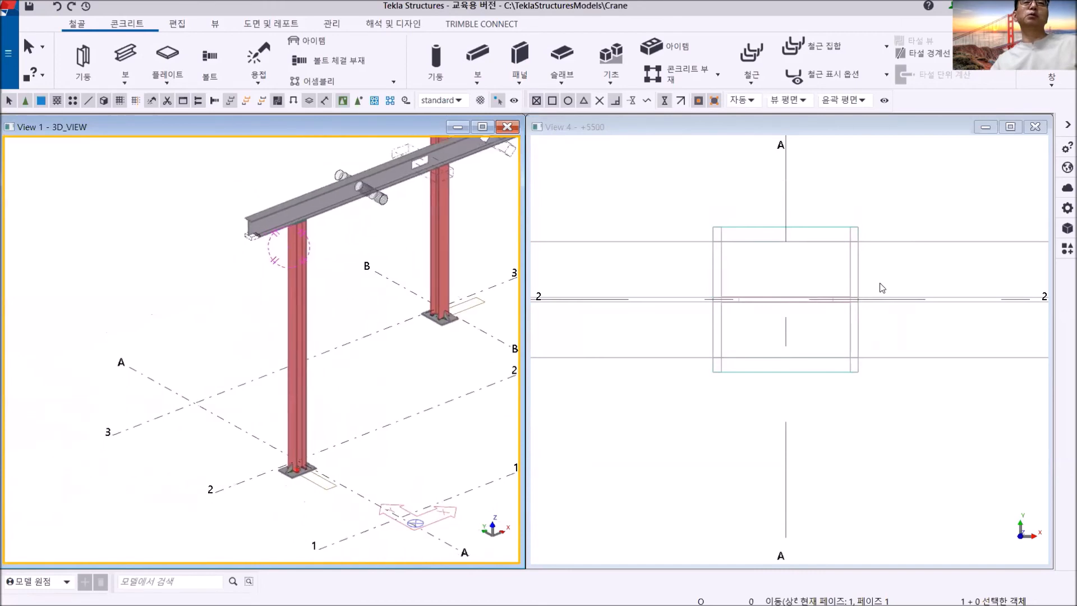
# - Open the GRID 2 view from the view list and maximize it
pyautogui.click(1050, 84)
pyautogui.click(1023, 159)
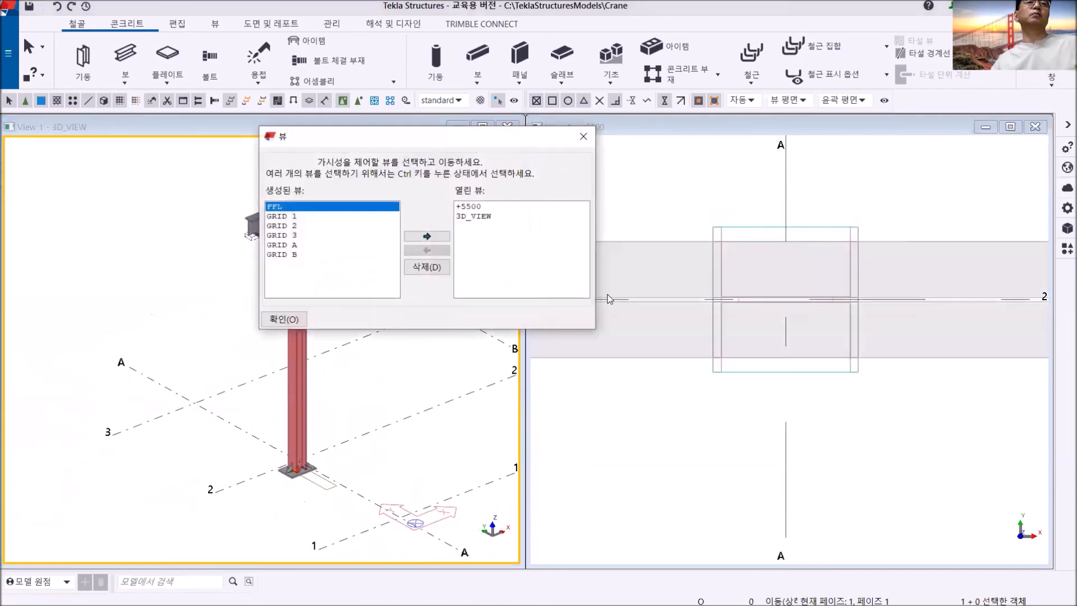
pyautogui.doubleClick(296, 230)
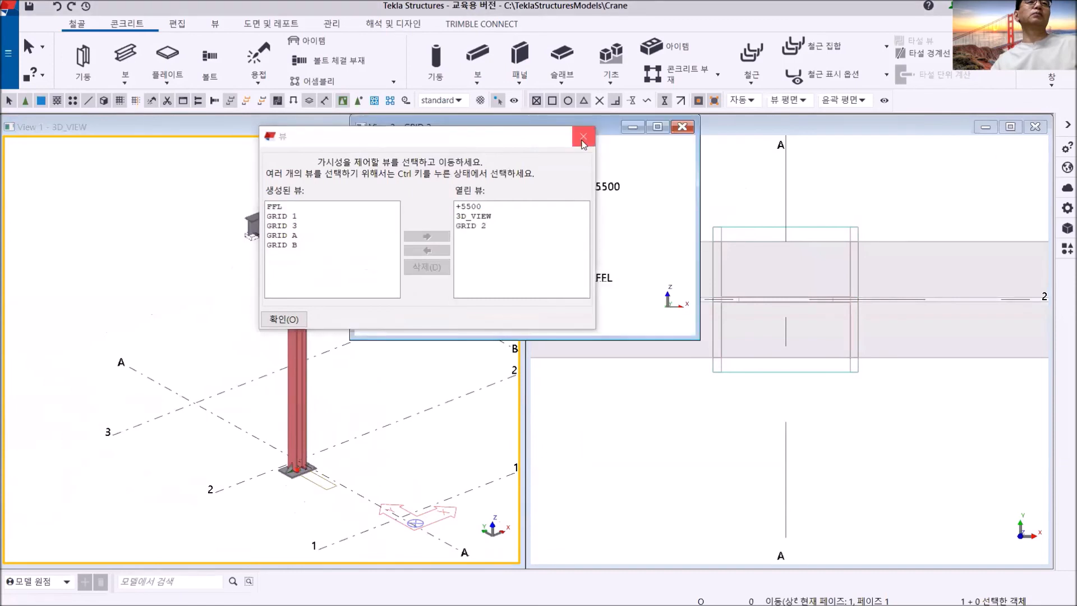
pyautogui.click(584, 136)
pyautogui.click(657, 127)
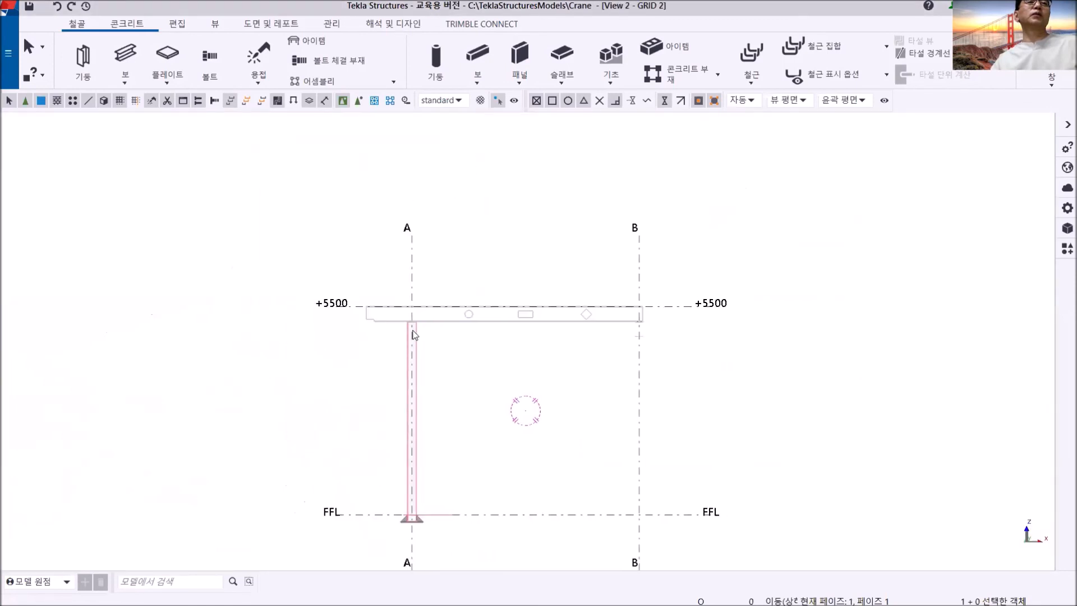
# - Set the depth position of the PL12 column-top plate to 뒤쪽 (behind) in the GRID 2 view
pyautogui.scroll(5, 410, 292)
pyautogui.moveTo(513, 277); pyautogui.dragTo(282, 271, button='middle')
pyautogui.scroll(-2, 464, 276)
pyautogui.moveTo(705, 281); pyautogui.dragTo(403, 276, button='middle')
pyautogui.scroll(2, 705, 282)
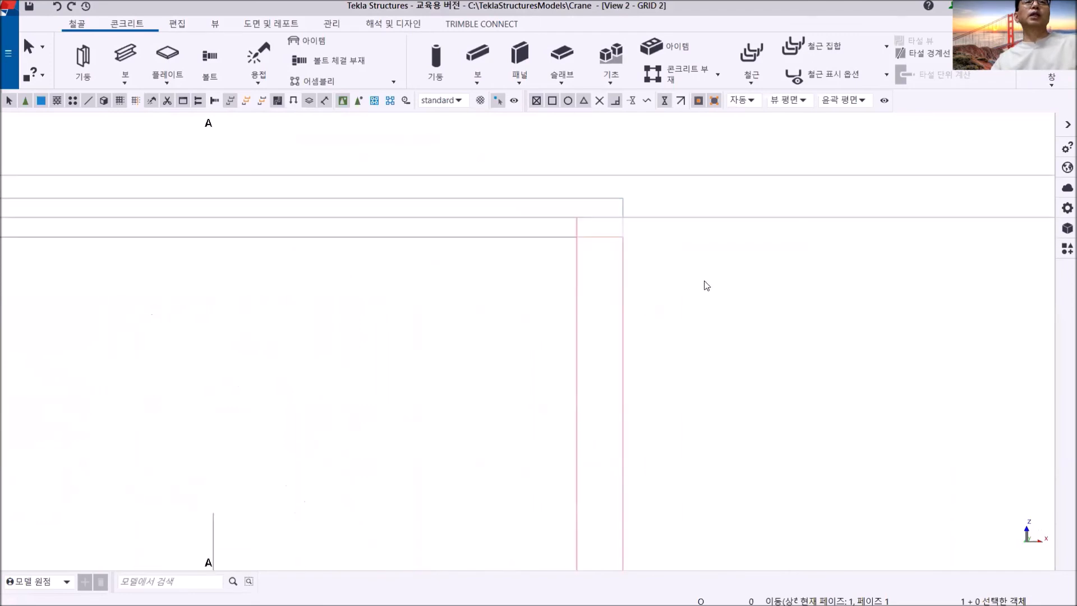
pyautogui.click(596, 206)
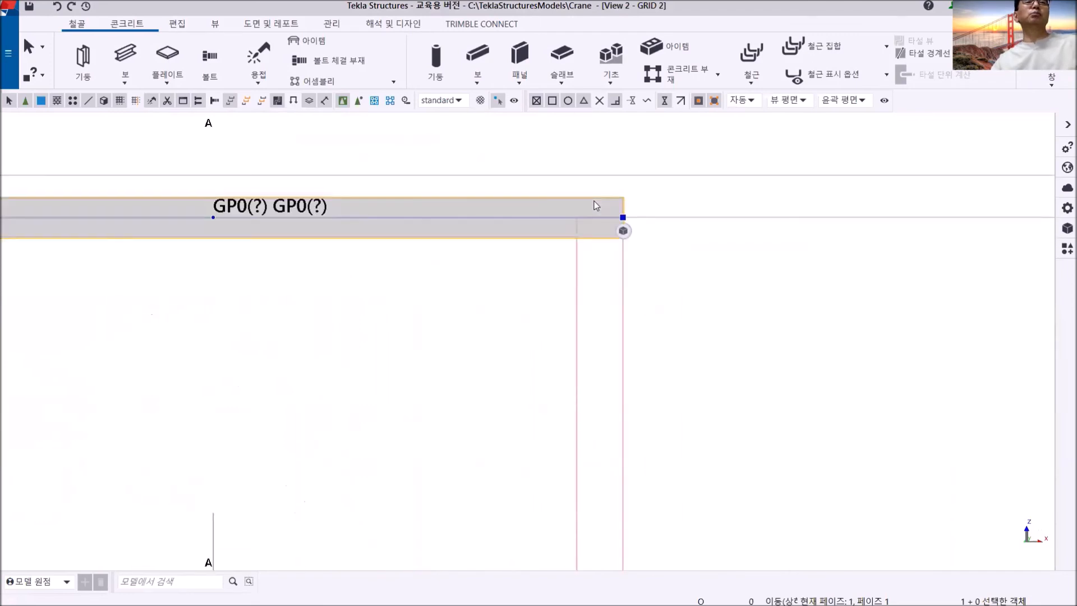
pyautogui.doubleClick(597, 206)
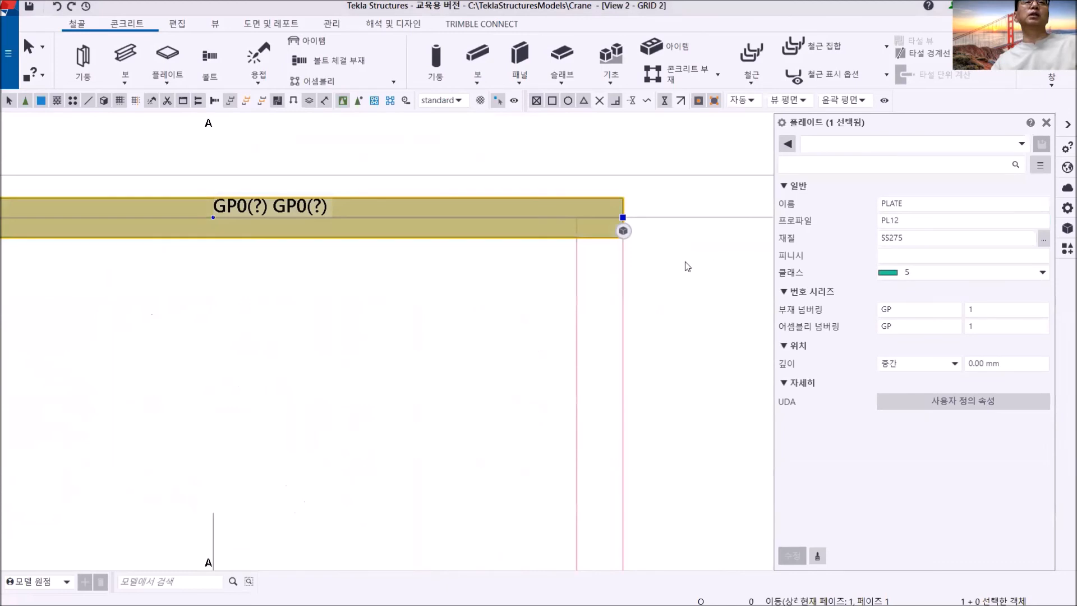
pyautogui.click(952, 369)
pyautogui.click(906, 405)
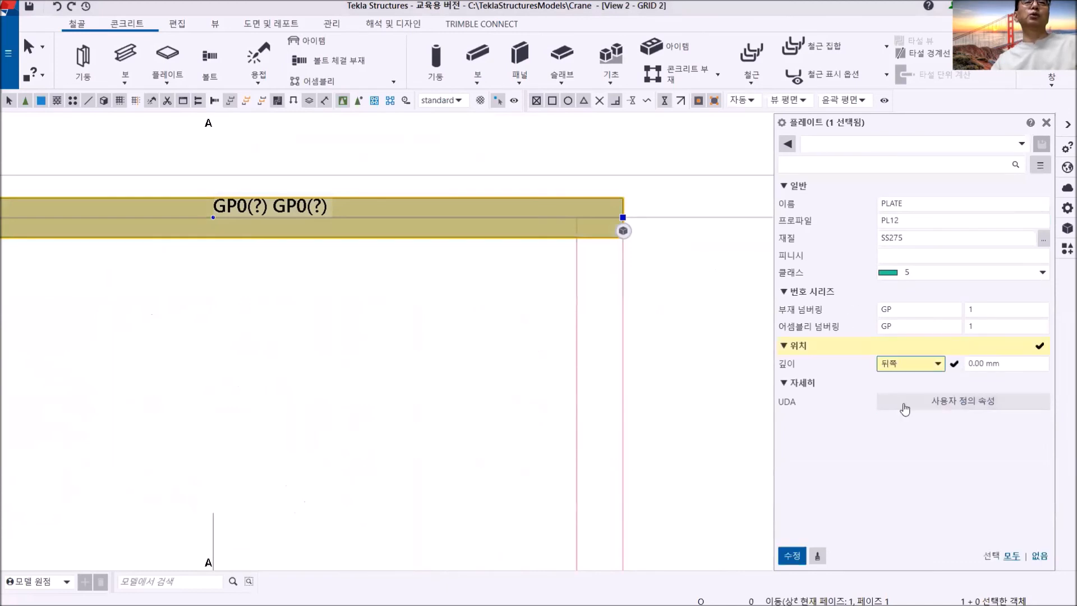
pyautogui.click(802, 557)
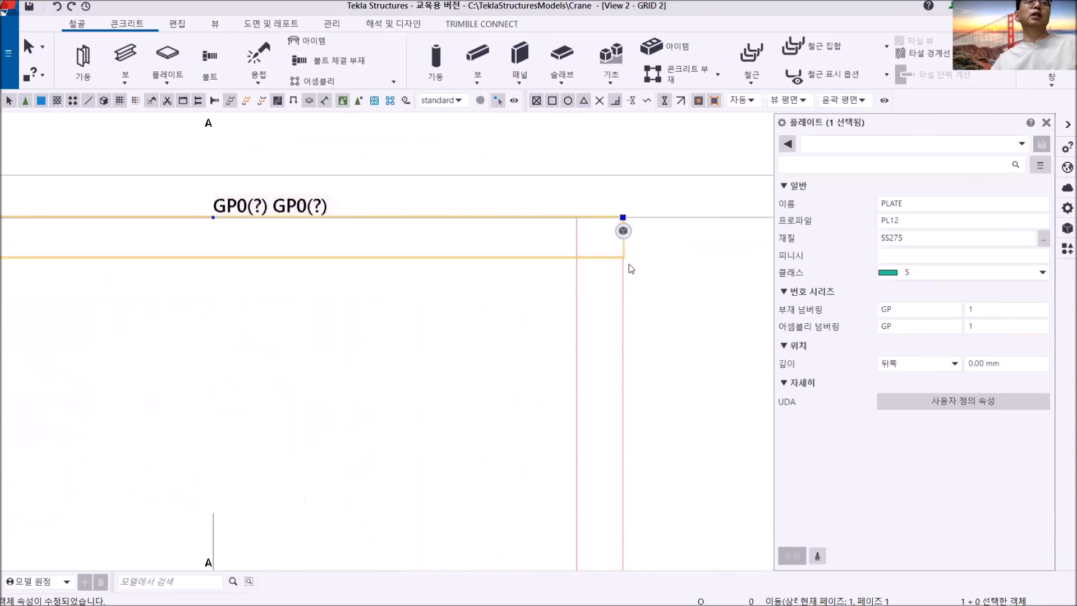
pyautogui.click(639, 275)
pyautogui.scroll(-3, 643, 280)
pyautogui.scroll(-2, 641, 277)
pyautogui.moveTo(508, 284); pyautogui.dragTo(470, 295, button='middle')
pyautogui.scroll(5, 425, 281)
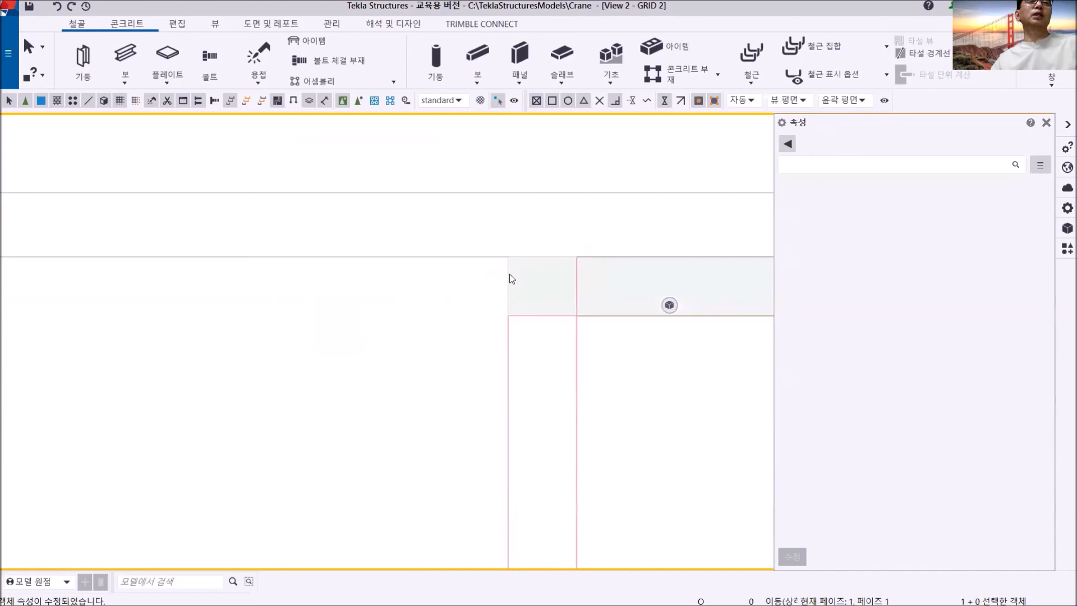
pyautogui.click(510, 275)
pyautogui.rightClick(442, 140)
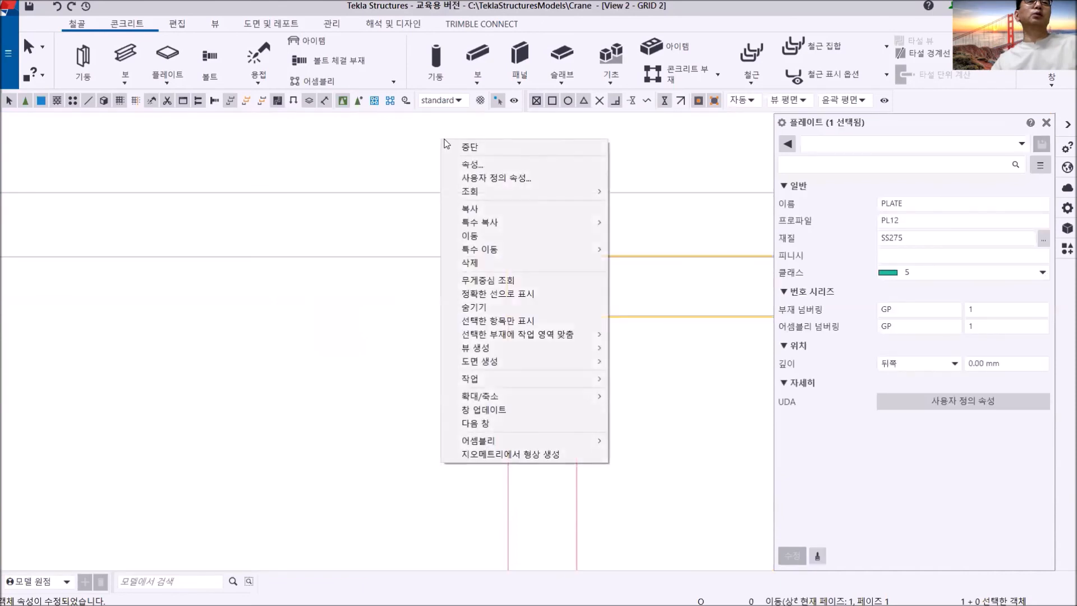
pyautogui.click(470, 209)
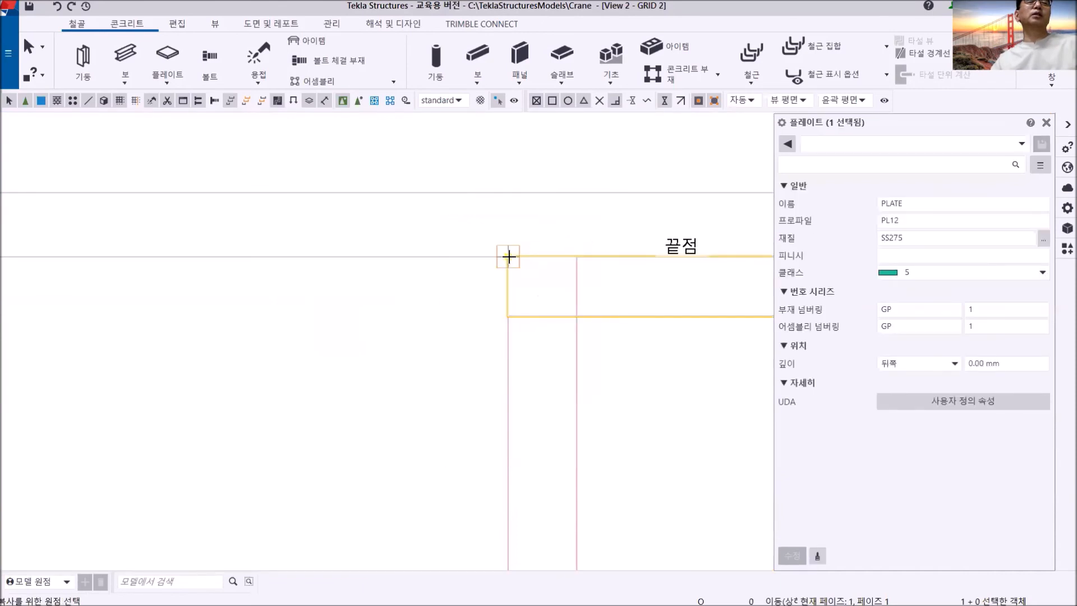
pyautogui.rightClick(487, 145)
pyautogui.click(494, 153)
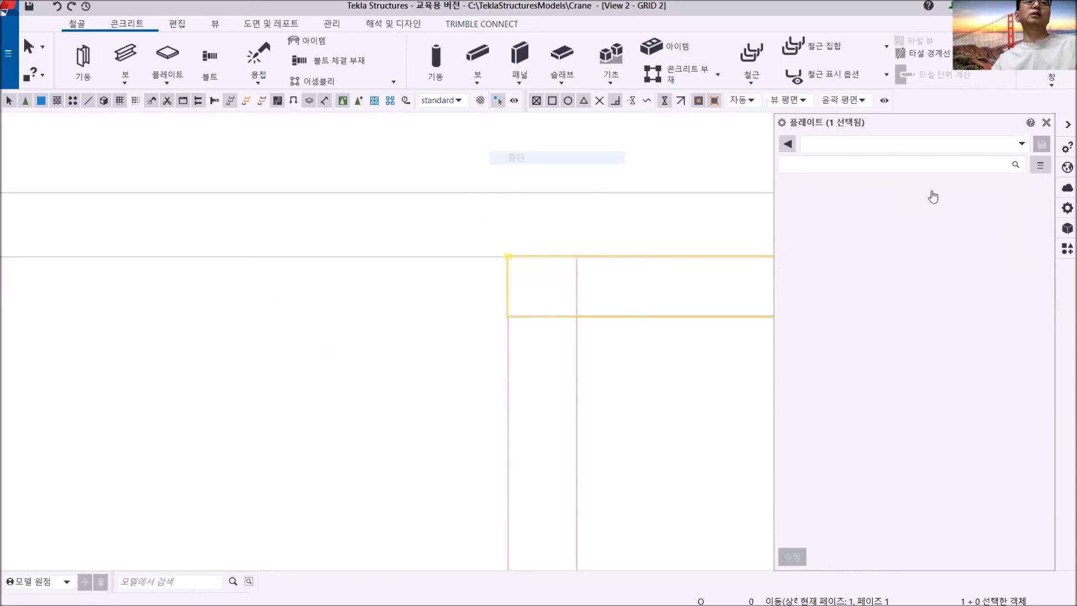
# - Close the properties display, switch to the +5500 view and show it shaded around the grid A/2 plate
pyautogui.click(1047, 122)
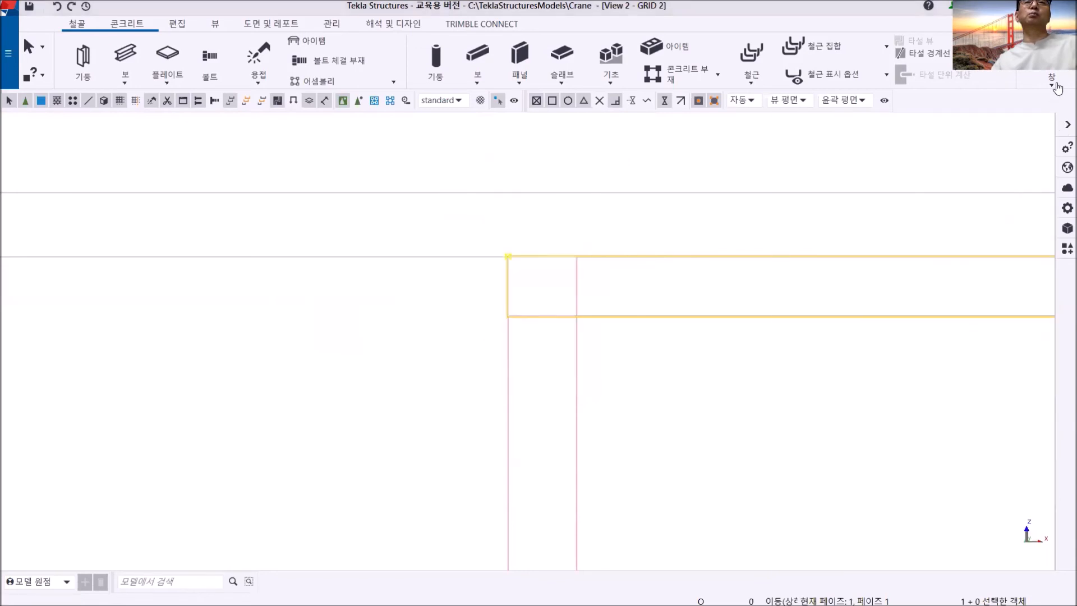
pyautogui.click(1051, 79)
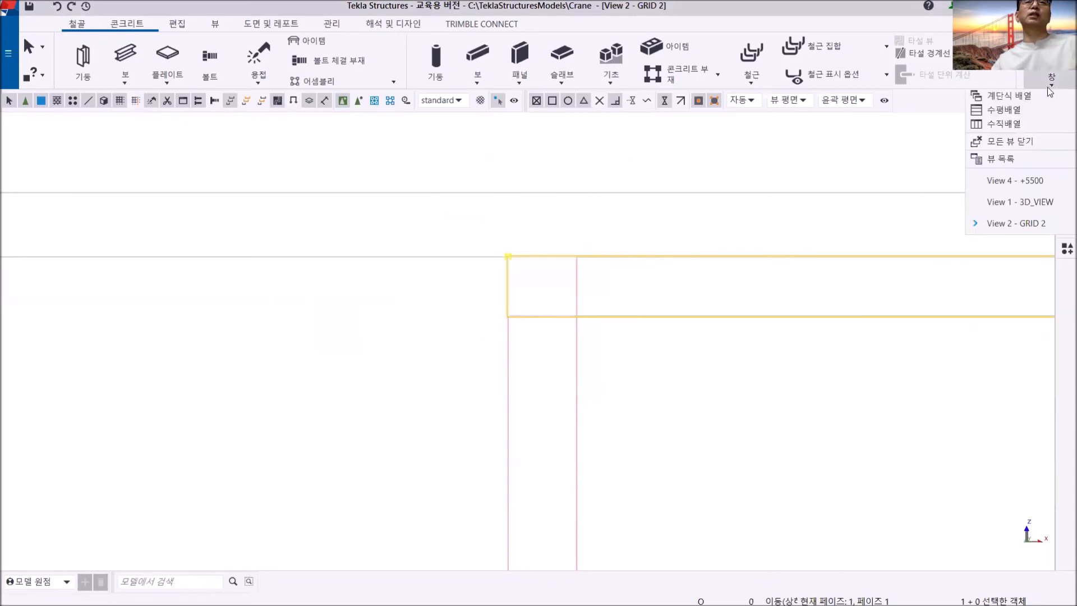
pyautogui.click(1009, 180)
pyautogui.moveTo(541, 278); pyautogui.dragTo(471, 286, button='middle')
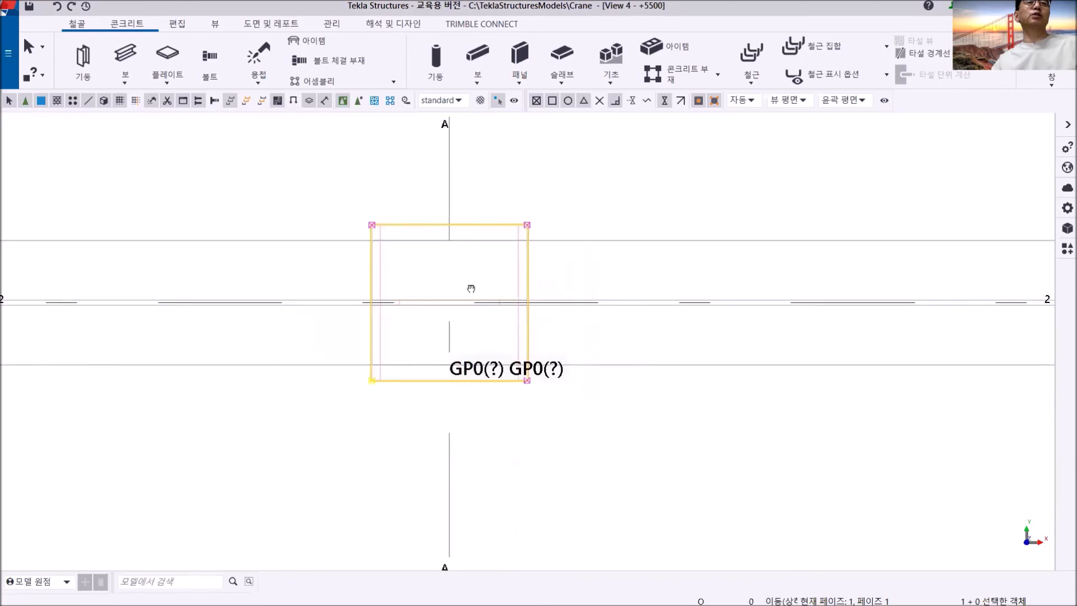
pyautogui.scroll(2, 467, 268)
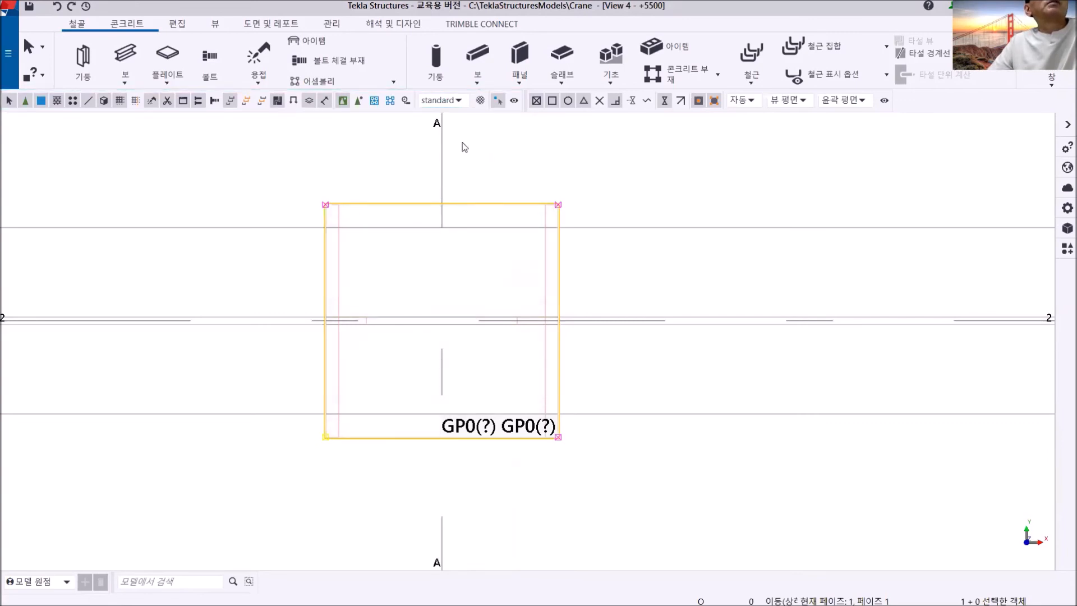
pyautogui.click(511, 123)
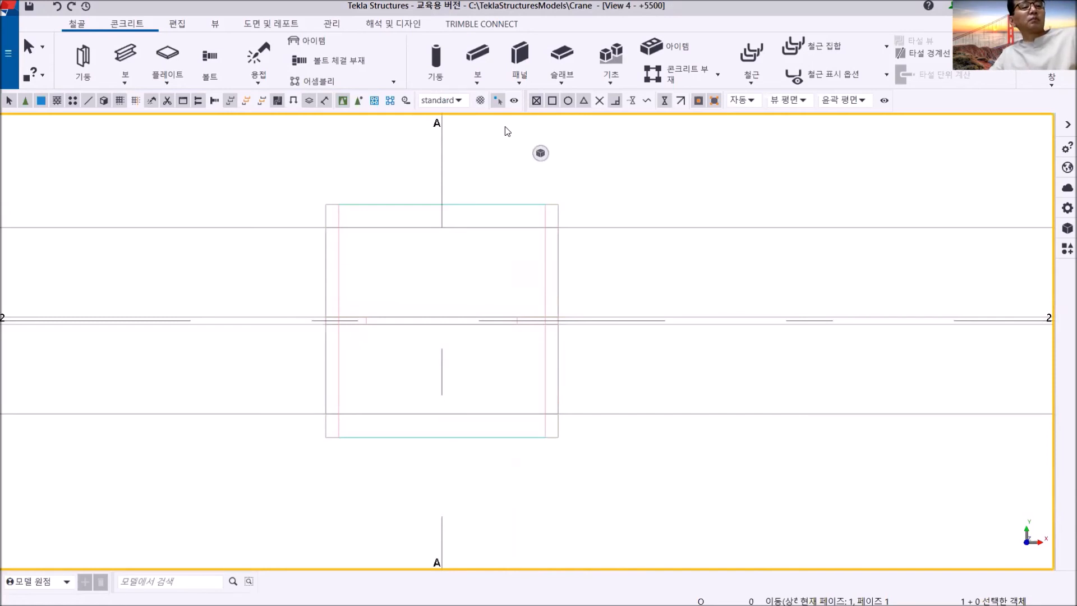
pyautogui.hotkey('ctrl', '4')
# - Set the column-top plate's length along grid 2 to 500 mm, extending it equally on both sides of grid A
pyautogui.click(485, 207)
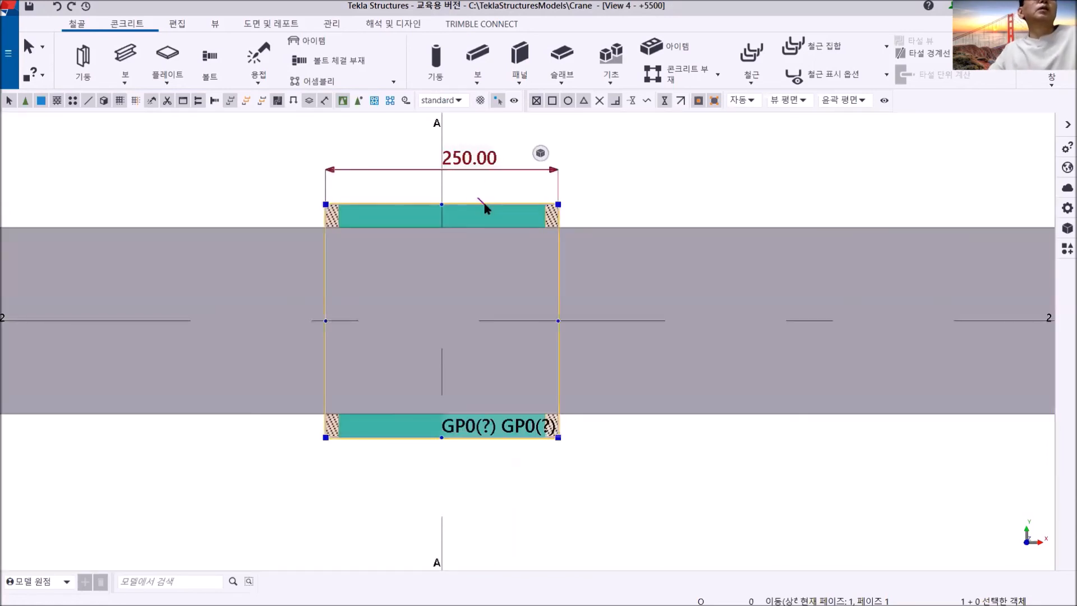
pyautogui.click(455, 161)
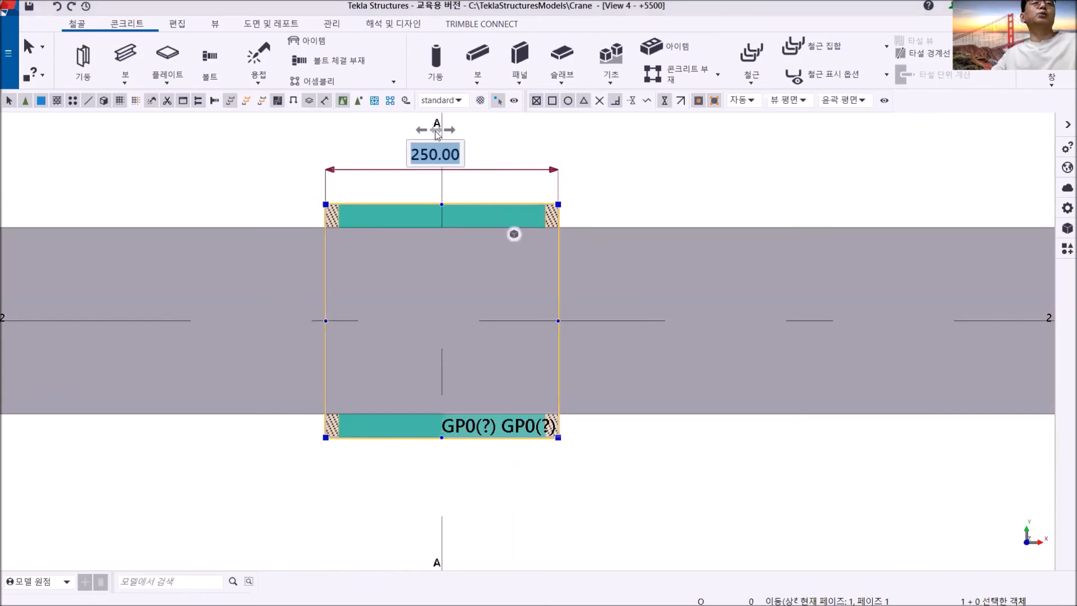
pyautogui.click(428, 154)
pyautogui.doubleClick(428, 154)
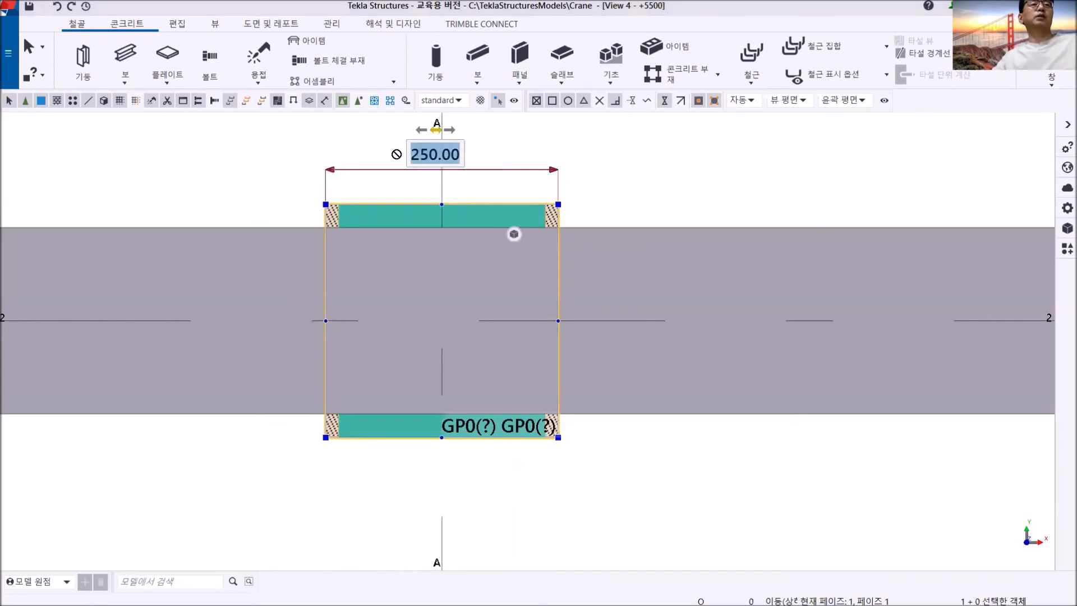
pyautogui.write('500')
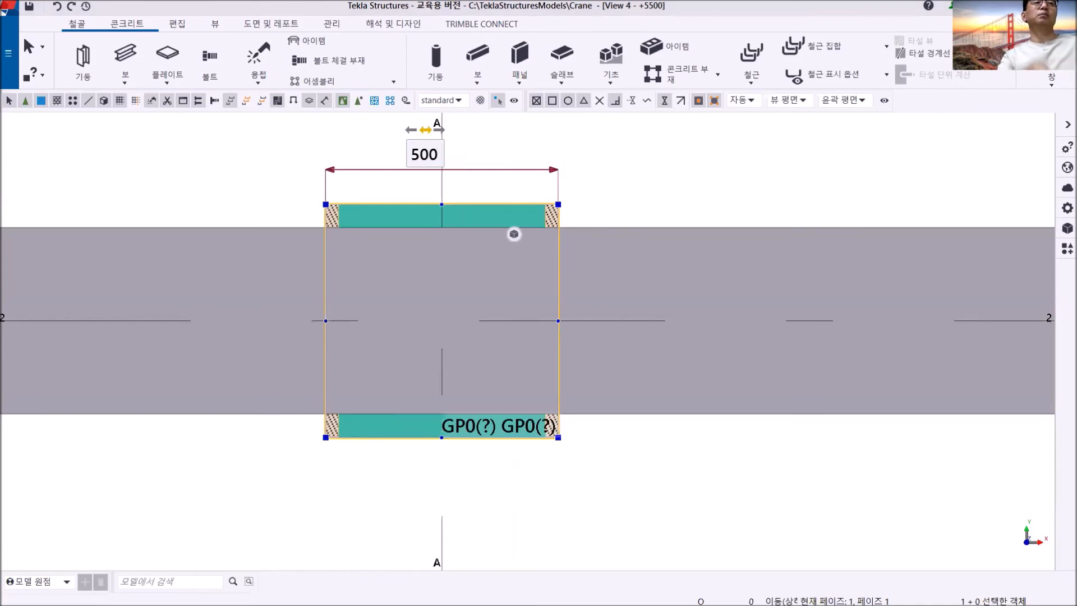
pyautogui.press('Return')
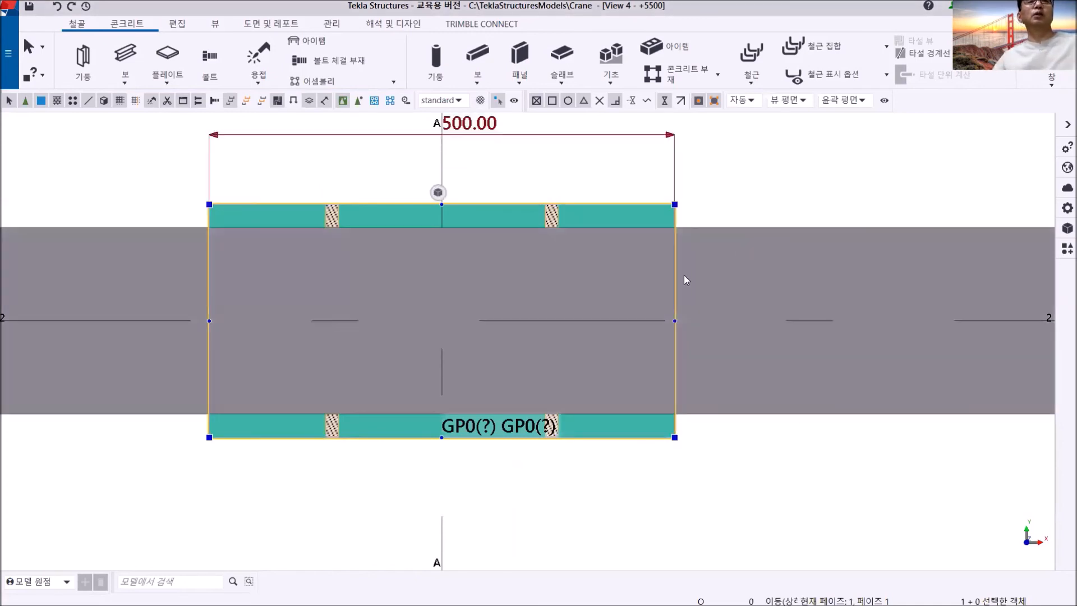
pyautogui.moveTo(676, 270)
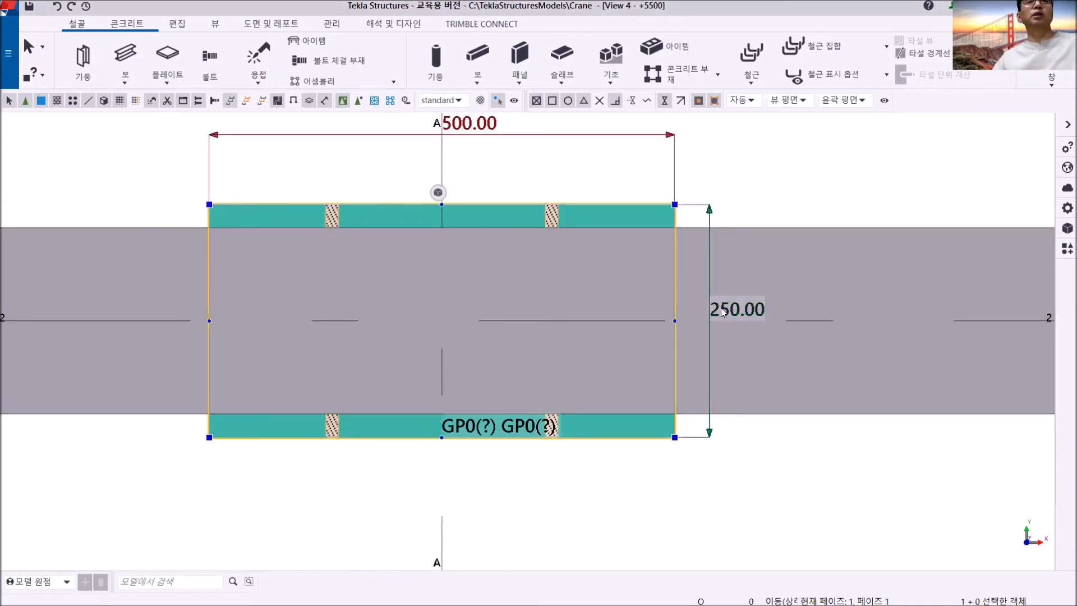
# - Set the column-top plate's width across grid 2 to 400 mm, extending it equally on both sides
pyautogui.doubleClick(725, 310)
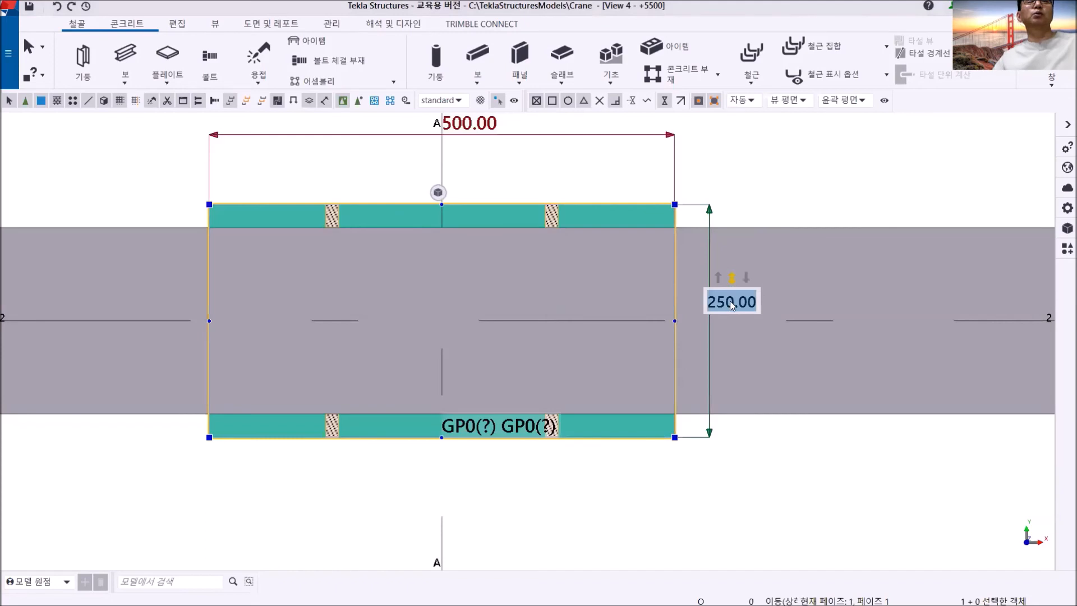
pyautogui.write('400')
pyautogui.press('Return')
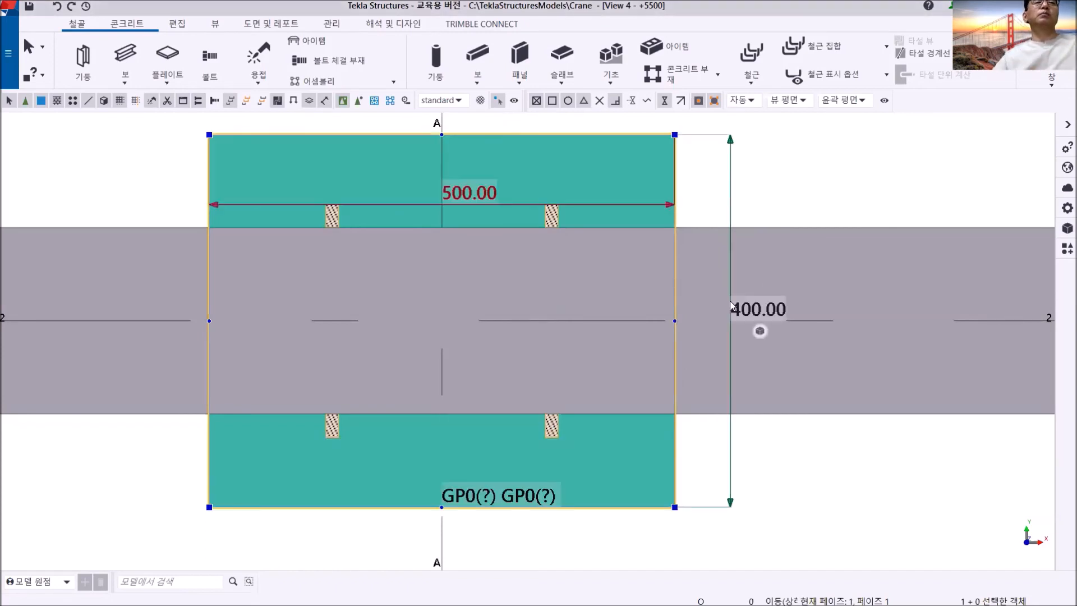
pyautogui.click(830, 146)
# - In the GRID 2 view, copy the column-top plate down by its own thickness, directly beneath the original
pyautogui.click(1045, 86)
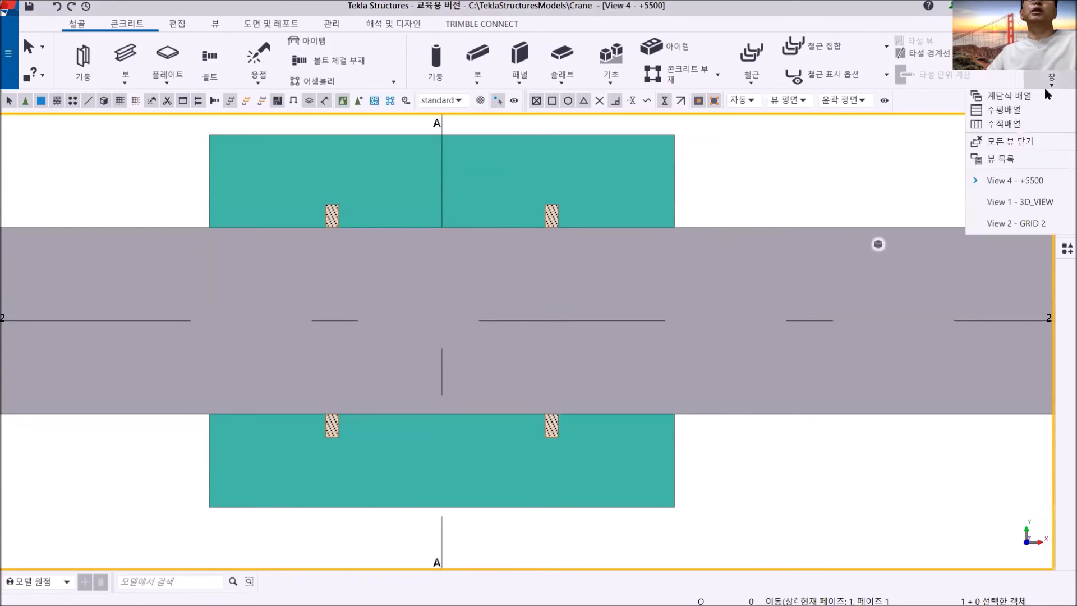
pyautogui.click(1025, 222)
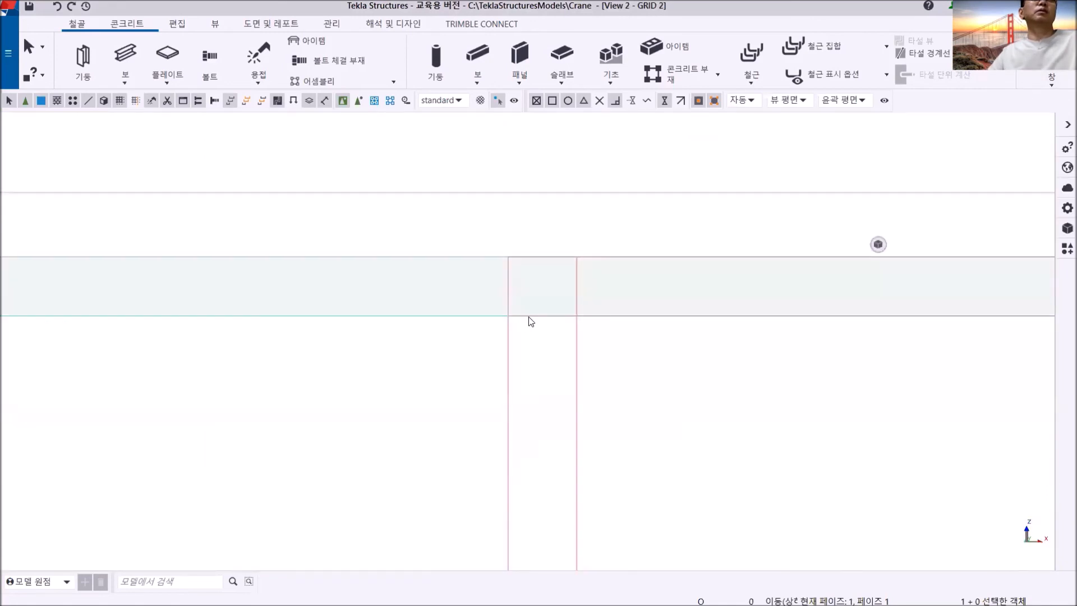
pyautogui.click(464, 312)
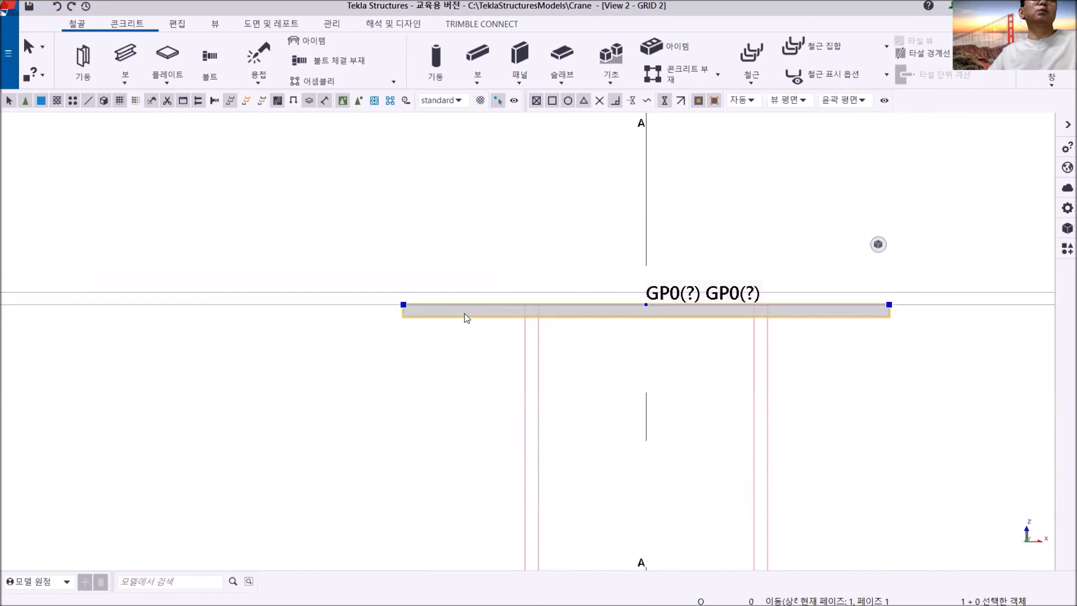
pyautogui.rightClick(433, 201)
pyautogui.click(463, 268)
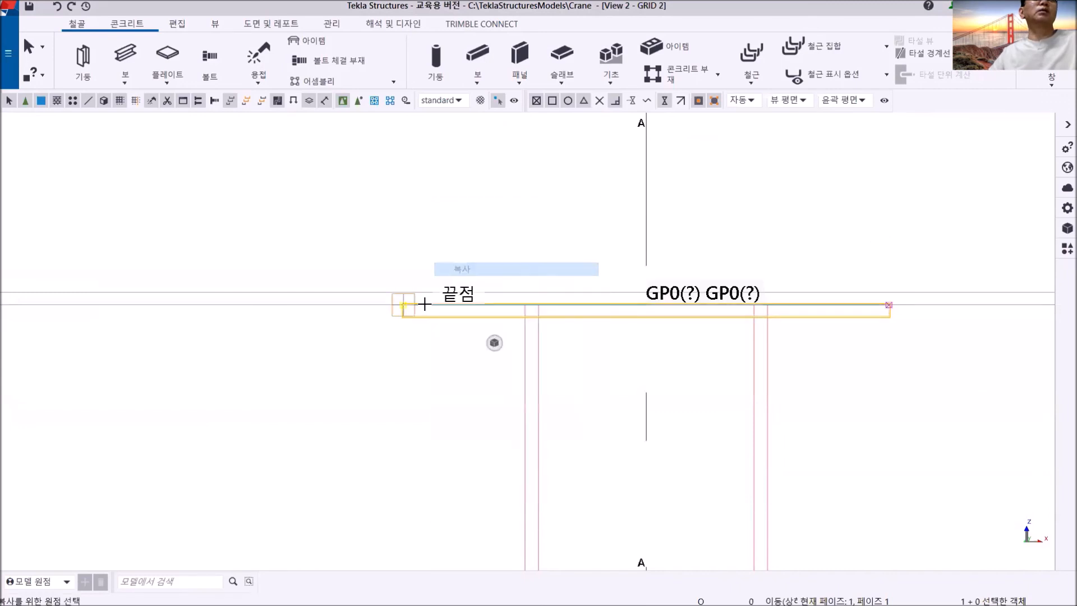
pyautogui.scroll(5, 404, 300)
pyautogui.click(351, 305)
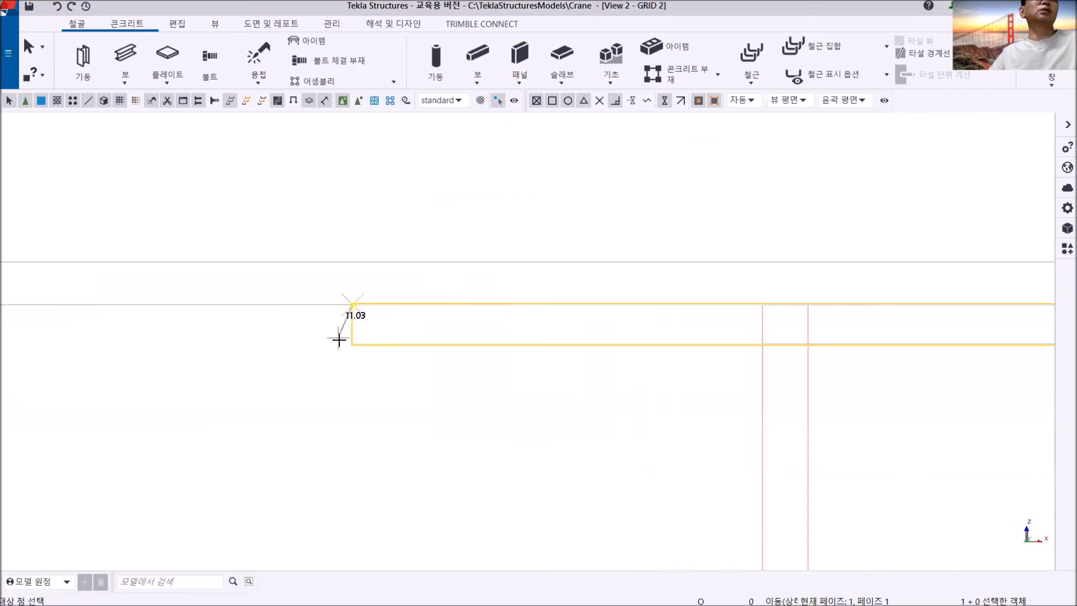
pyautogui.scroll(-3, 645, 336)
pyautogui.rightClick(493, 192)
pyautogui.click(522, 200)
# - Trim the grid A column to the underside of the lower plate with the fitting (피팅) command
pyautogui.scroll(-2, 687, 281)
pyautogui.moveTo(687, 281); pyautogui.dragTo(411, 161, button='middle')
pyautogui.scroll(2, 457, 235)
pyautogui.moveTo(459, 251); pyautogui.dragTo(489, 378, button='middle')
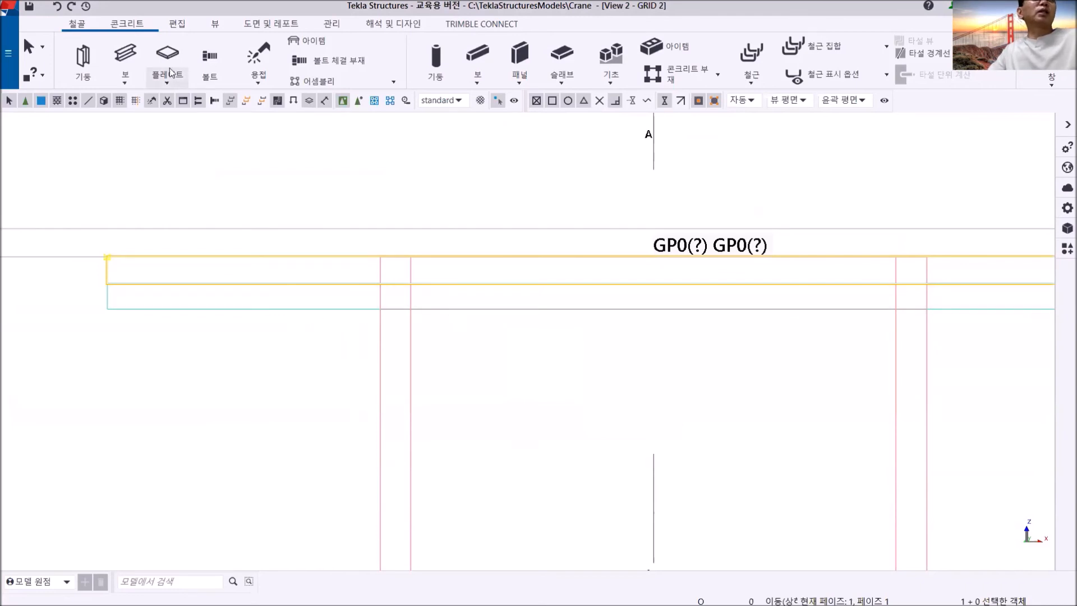
pyautogui.click(179, 24)
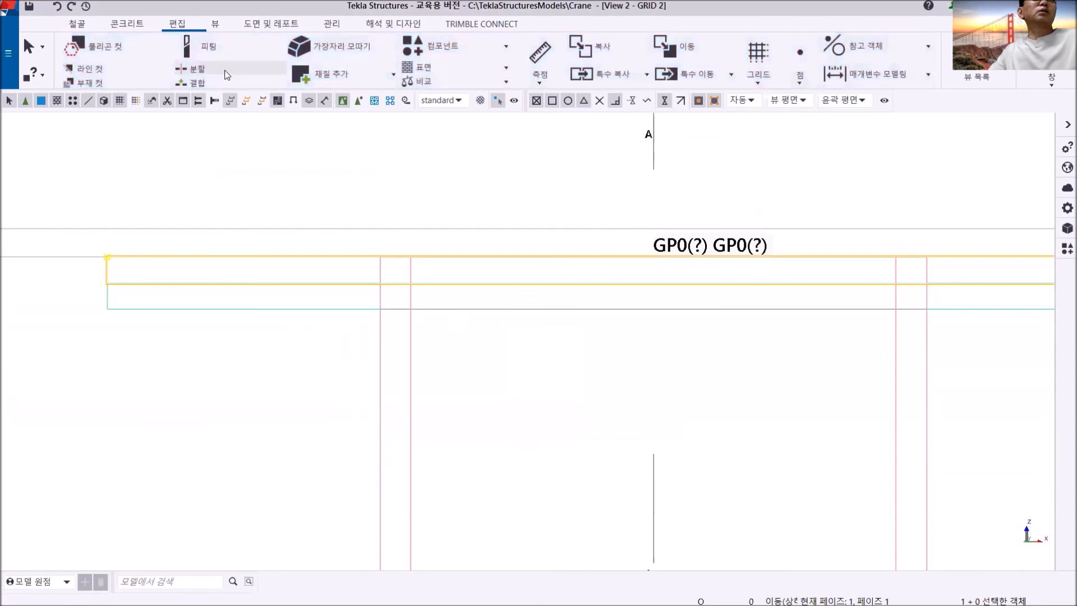
pyautogui.click(205, 47)
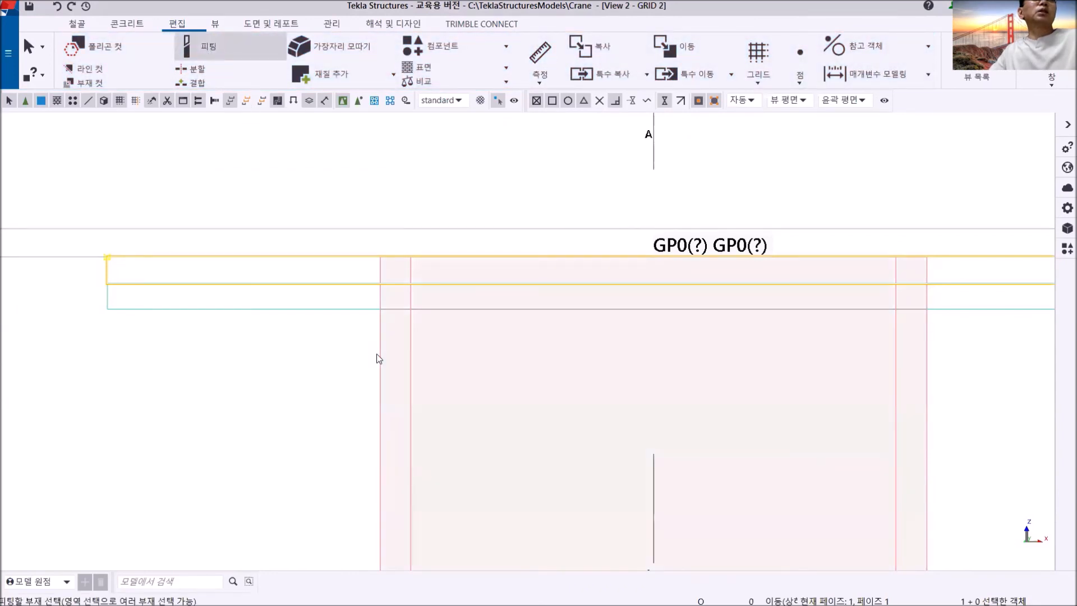
pyautogui.click(379, 359)
pyautogui.click(341, 309)
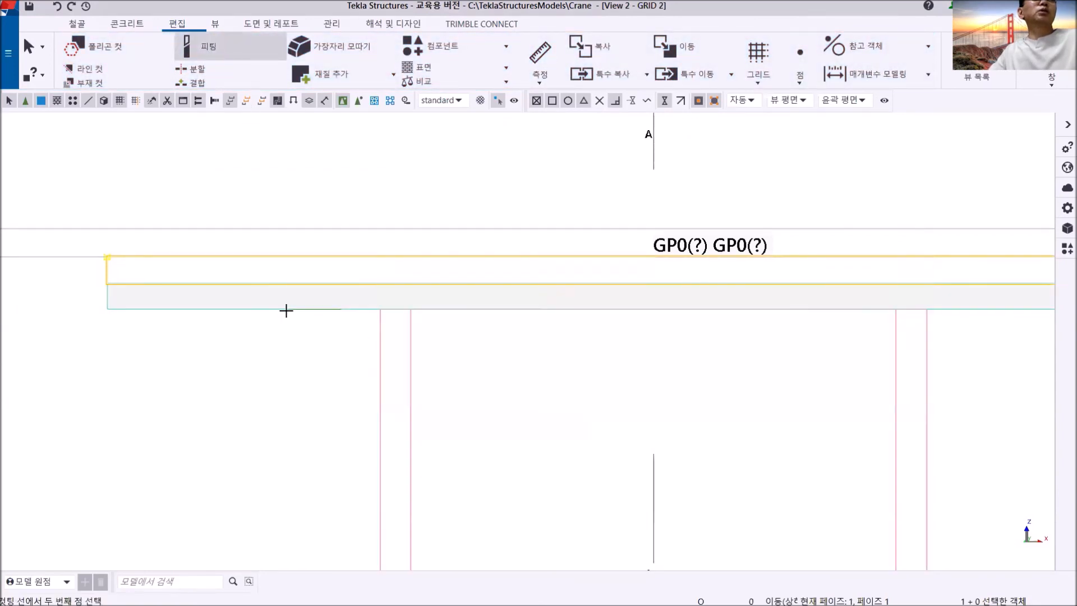
pyautogui.click(287, 309)
pyautogui.rightClick(795, 158)
pyautogui.click(824, 167)
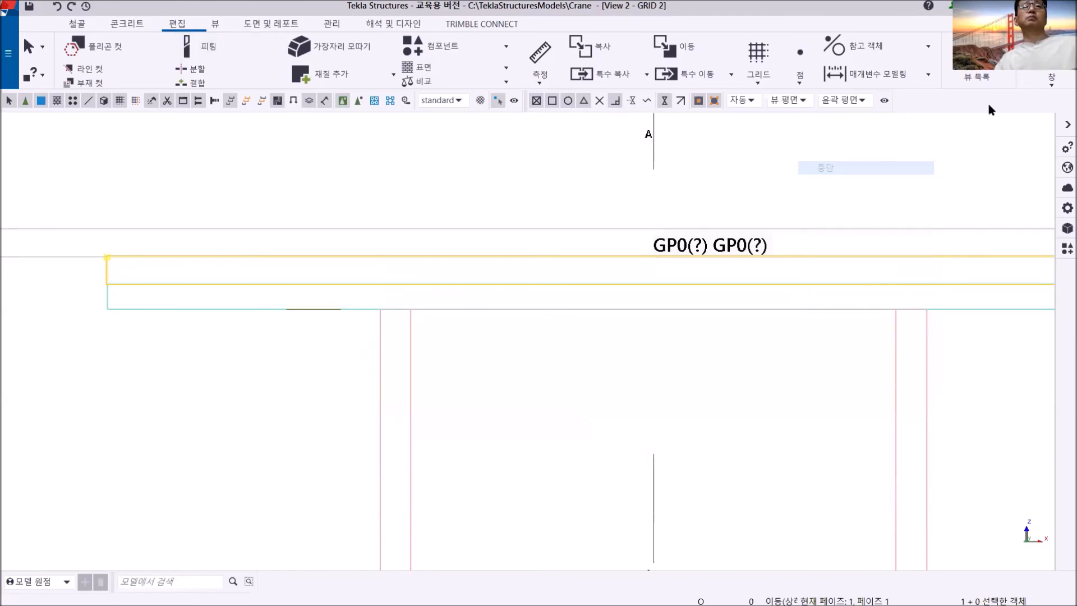
# - Switch to the 3D_VIEW and examine the two stacked plates on the column top at grid A/2 from several sides
pyautogui.click(1051, 78)
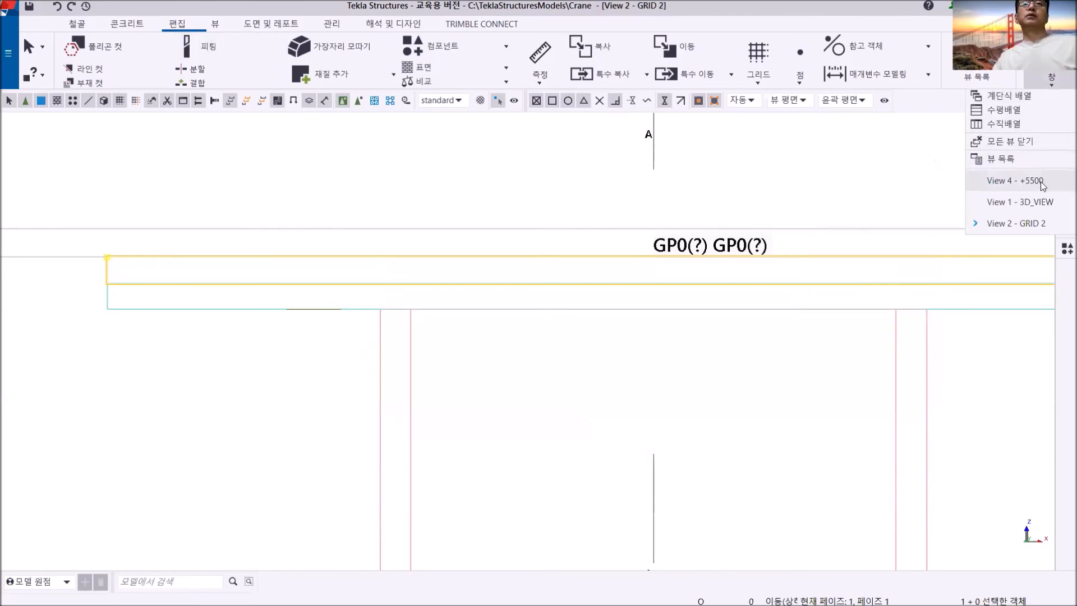
pyautogui.click(1020, 202)
pyautogui.keyDown('ctrl'); pyautogui.moveTo(480, 349); pyautogui.dragTo(498, 327, button='middle'); pyautogui.keyUp('ctrl')
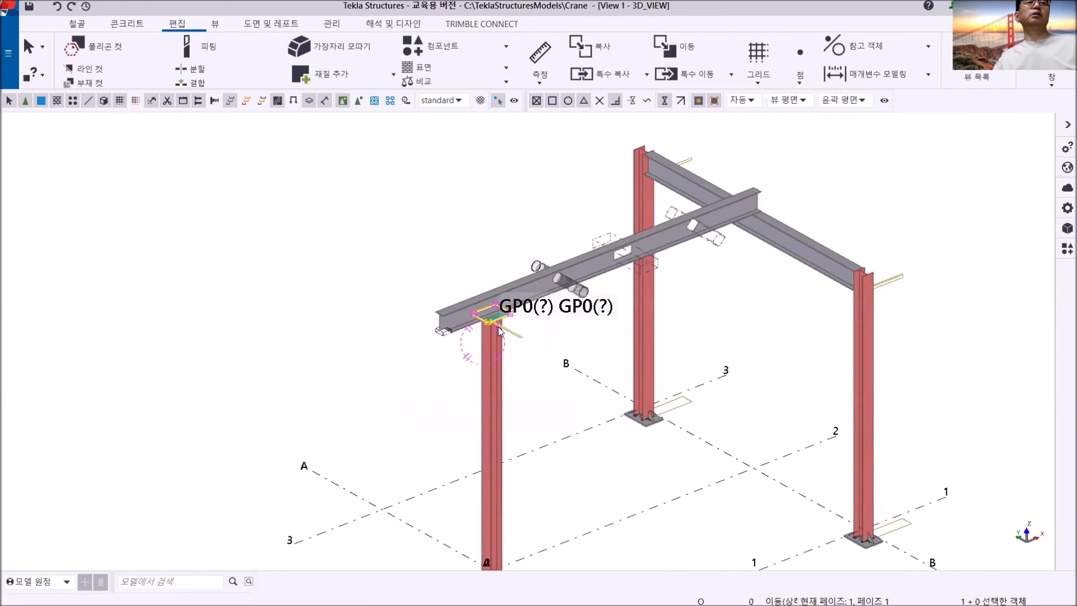
pyautogui.scroll(5, 498, 327)
pyautogui.scroll(2, 519, 310)
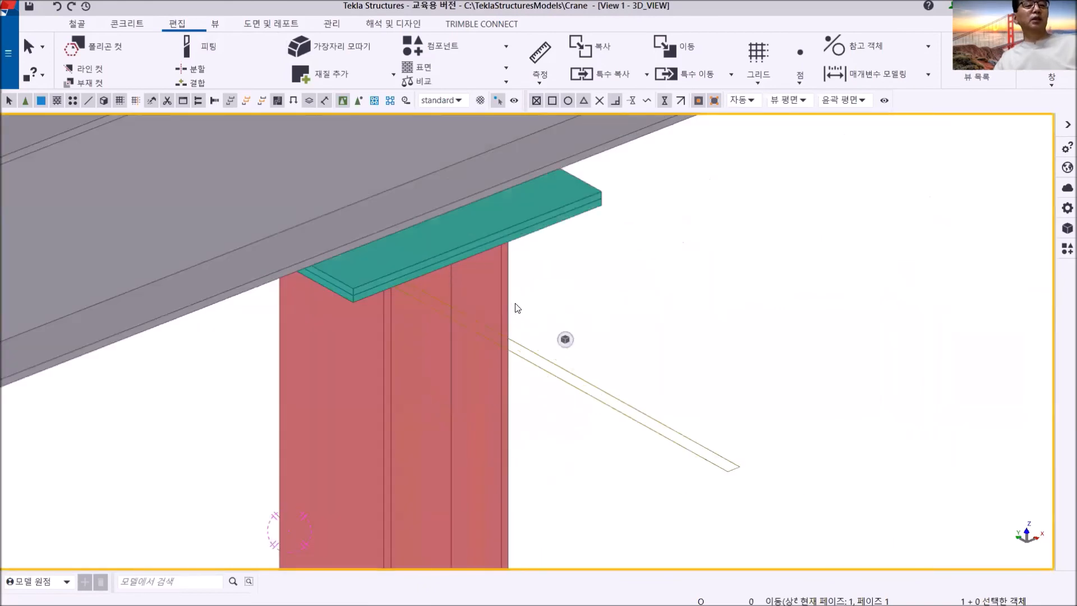
pyautogui.keyDown('ctrl'); pyautogui.moveTo(483, 291); pyautogui.dragTo(269, 301, button='middle'); pyautogui.keyUp('ctrl')
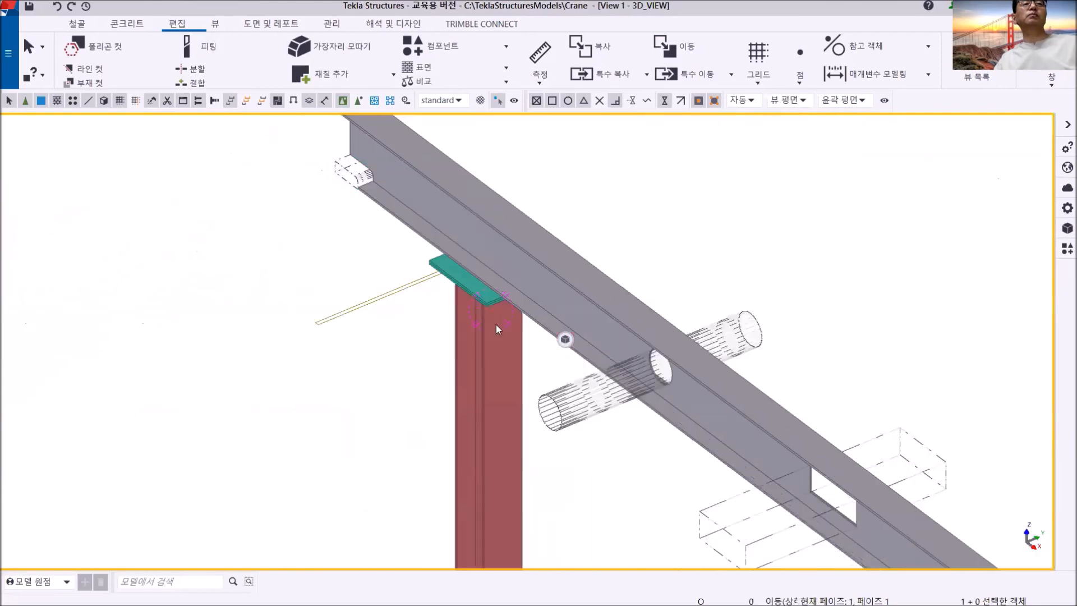
pyautogui.moveTo(497, 325); pyautogui.dragTo(506, 349, button='middle')
pyautogui.scroll(3, 537, 272)
pyautogui.scroll(1, 578, 267)
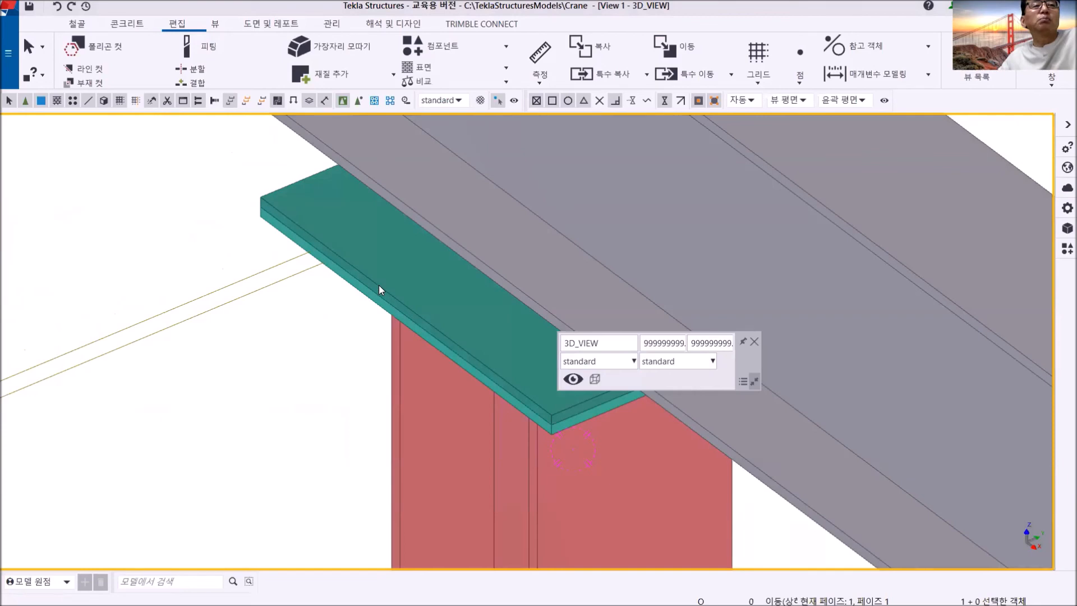
pyautogui.scroll(-4, 386, 291)
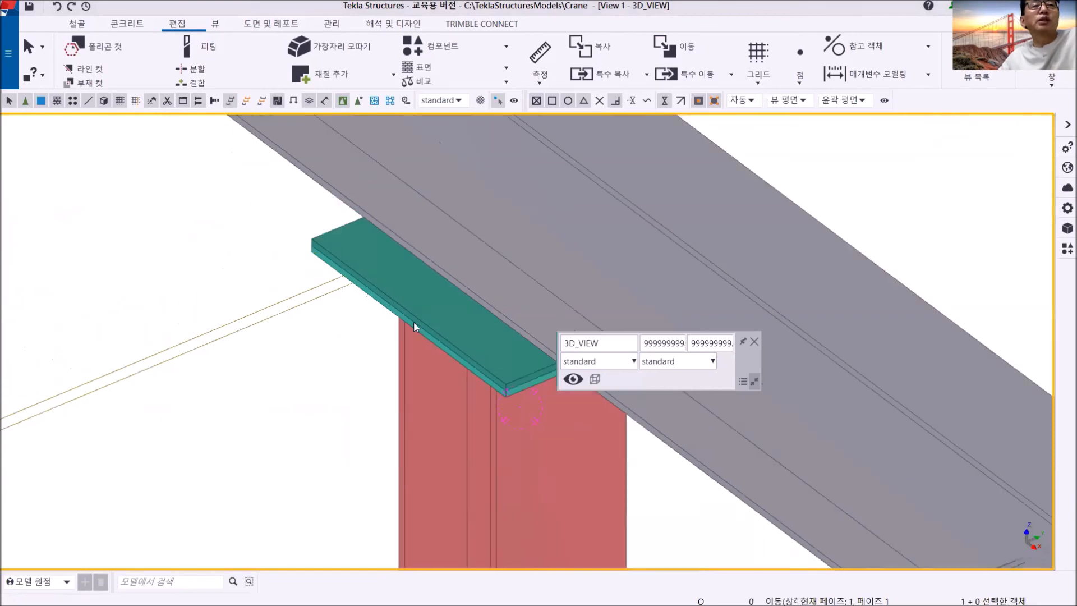
pyautogui.scroll(3, 365, 312)
pyautogui.scroll(-2, 339, 282)
pyautogui.moveTo(355, 312); pyautogui.dragTo(448, 291, button='middle')
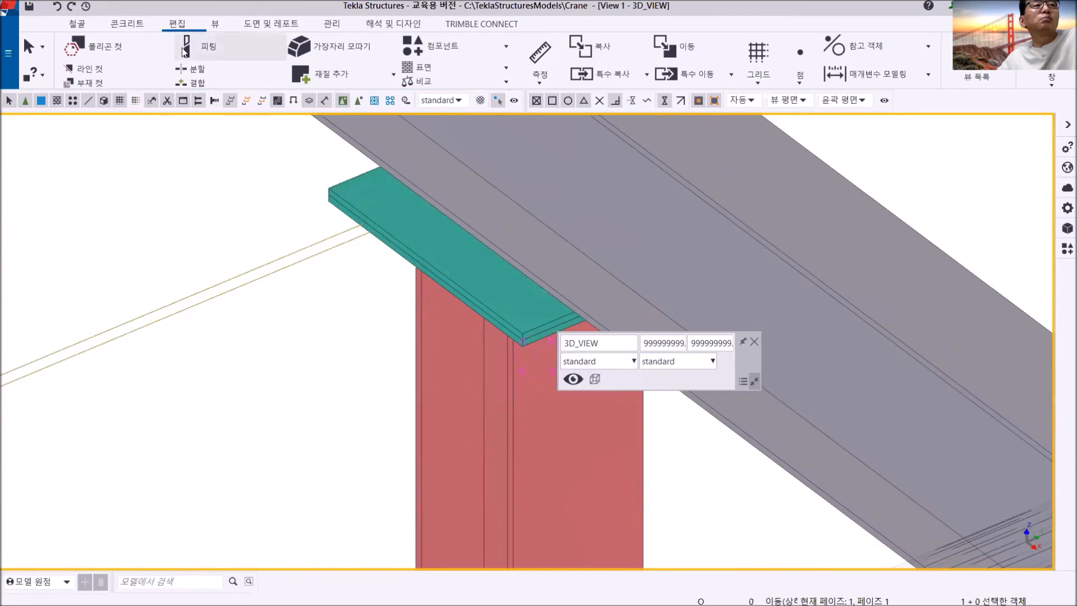
# - Start the Bolt command with the standard preset and set the bolt size to 24 mm and the hole tolerance to 5
pyautogui.click(77, 23)
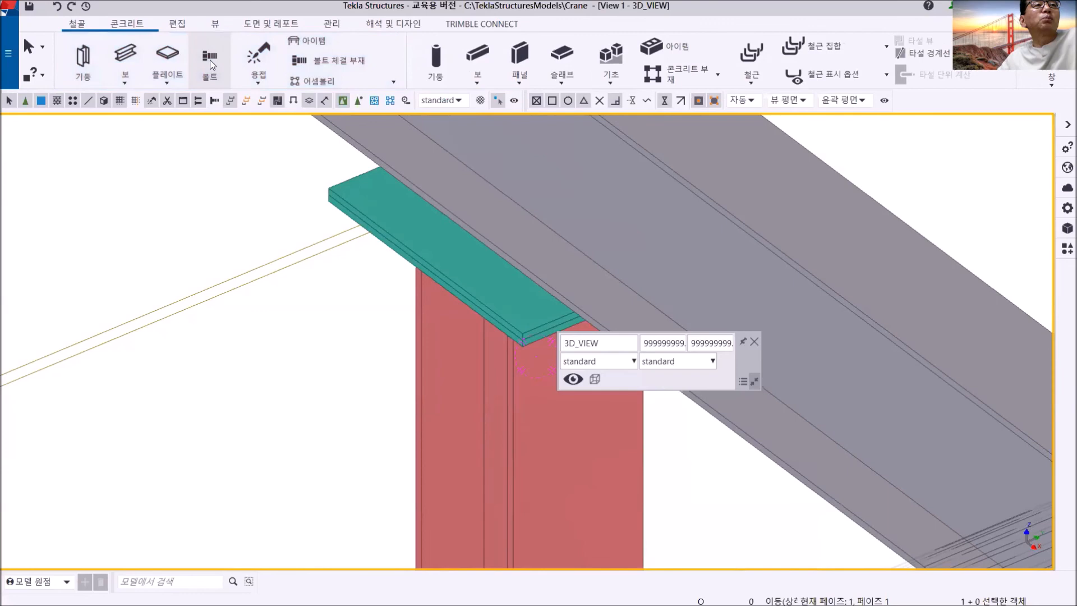
pyautogui.click(210, 59)
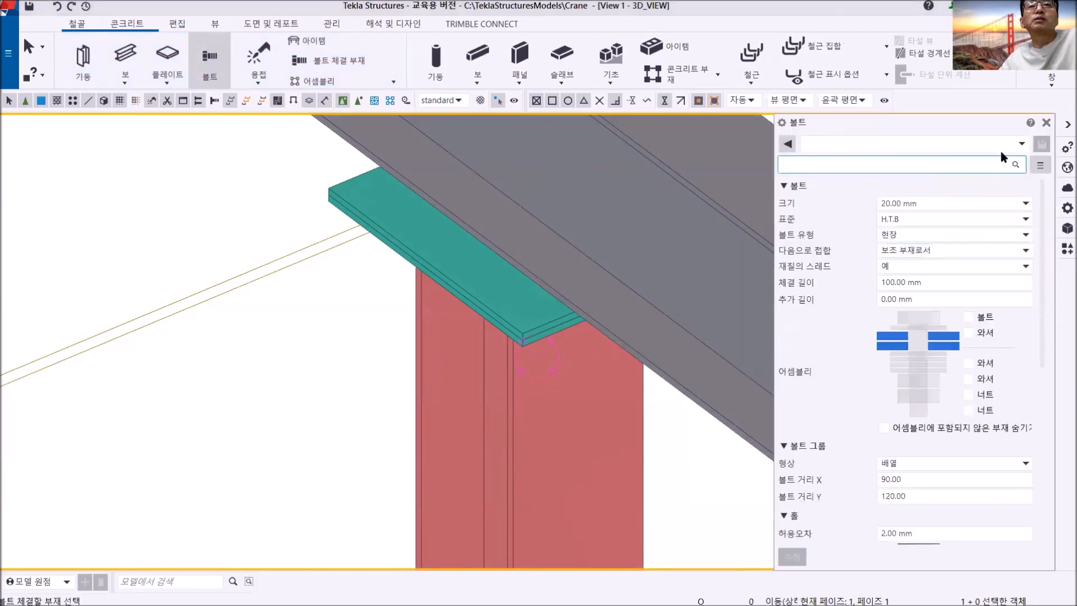
pyautogui.click(1010, 144)
pyautogui.click(845, 159)
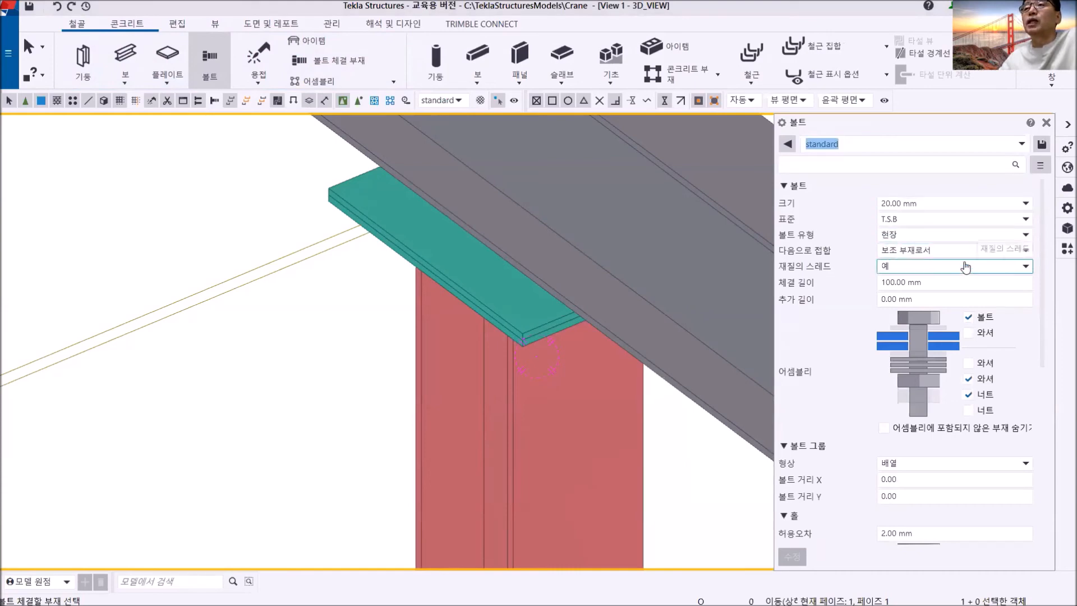
pyautogui.click(1025, 204)
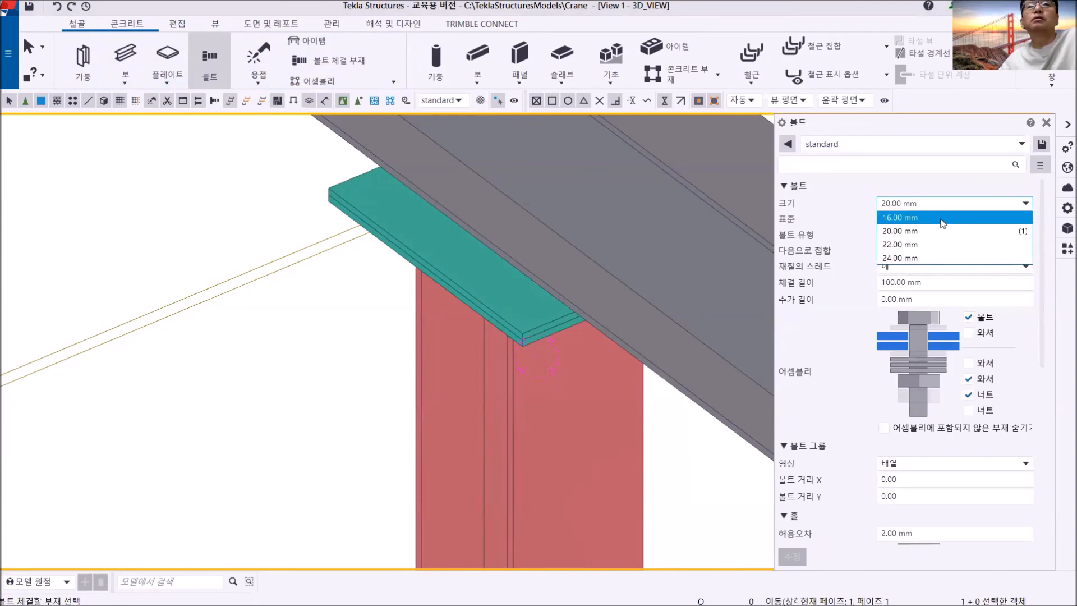
pyautogui.click(916, 258)
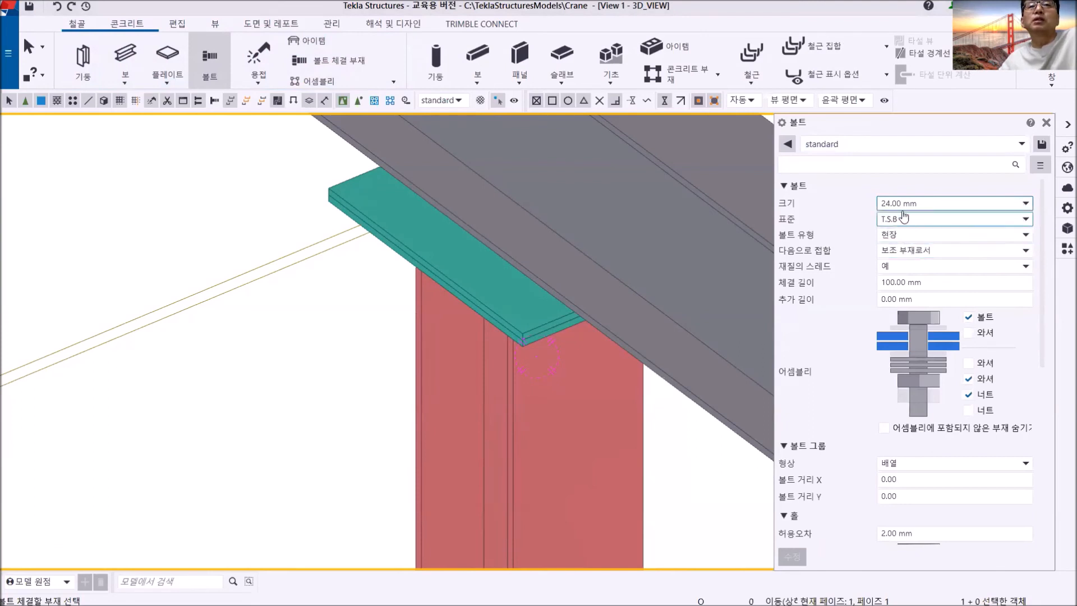
pyautogui.moveTo(918, 533); pyautogui.dragTo(829, 533)
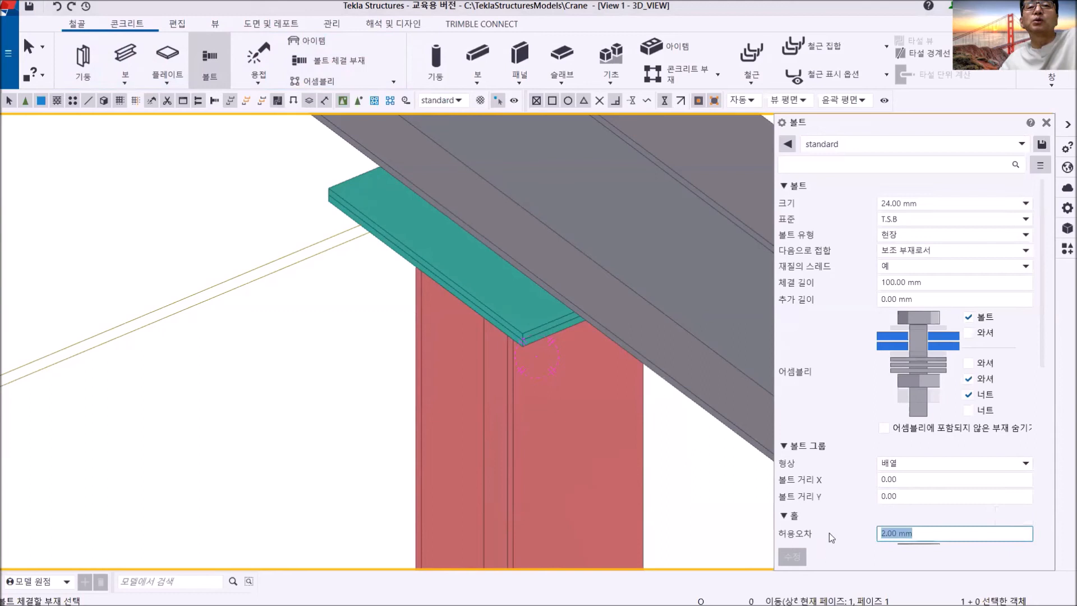
pyautogui.write('5')
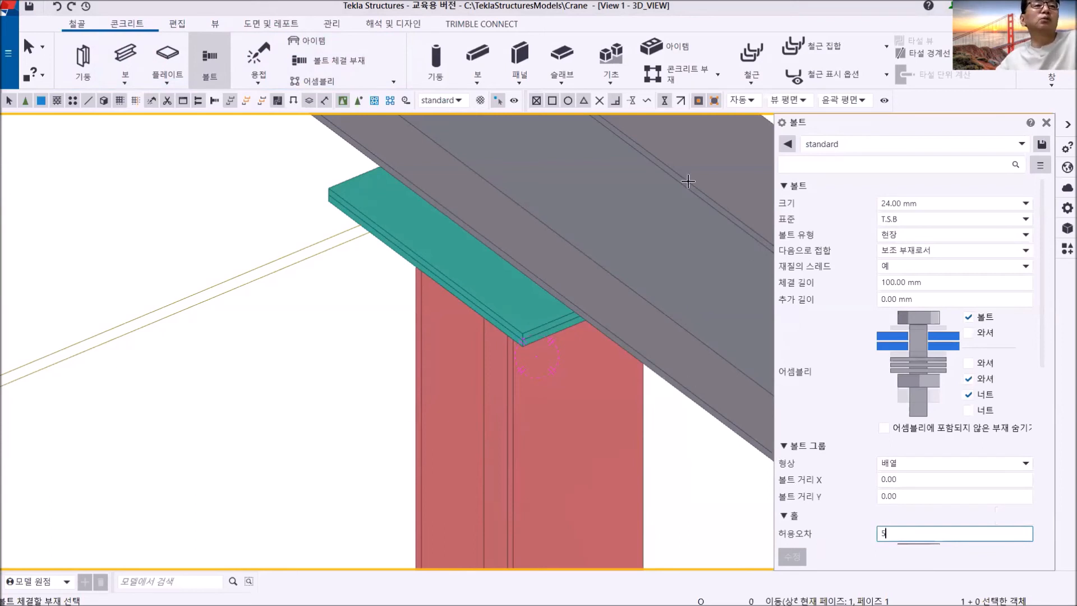
# - Bolt the two stacked plates together in wireframe display, placing the bolt from the near edge's midpoint toward the opposite edge
pyautogui.scroll(3, 415, 240)
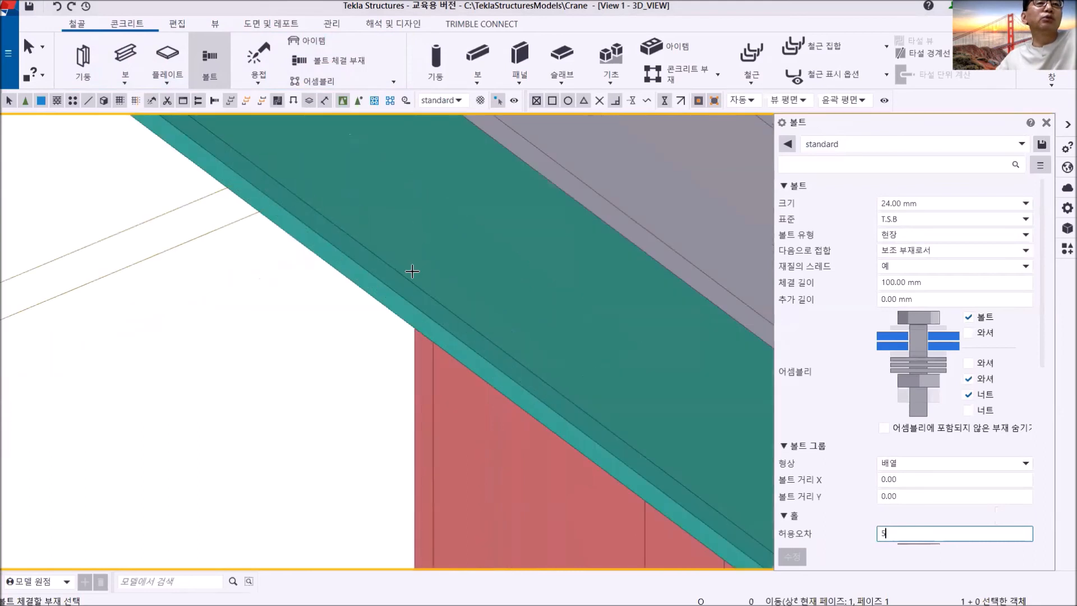
pyautogui.click(409, 317)
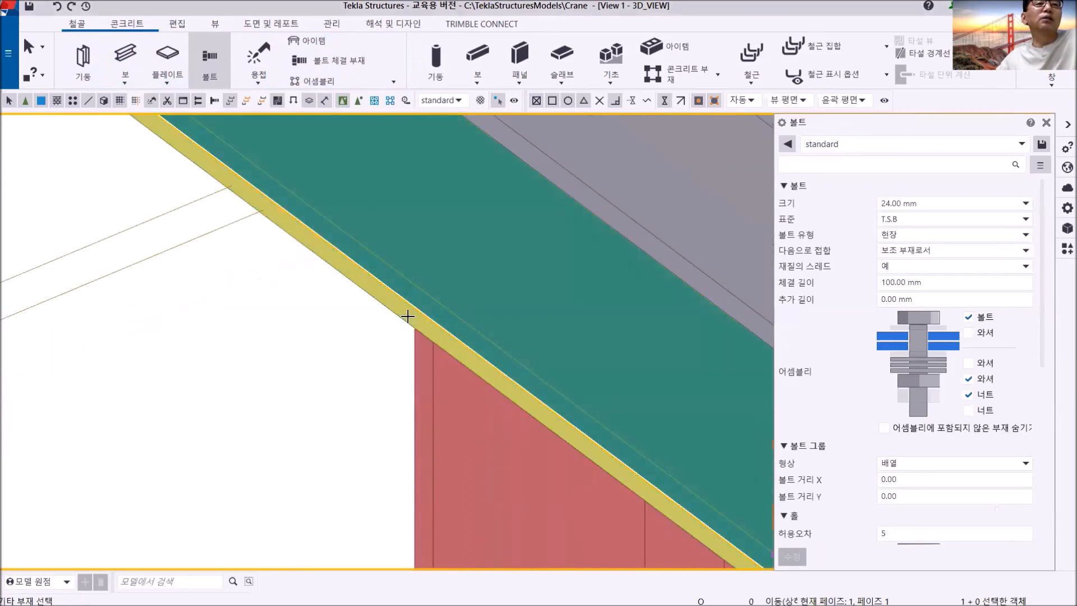
pyautogui.middleClick(299, 327)
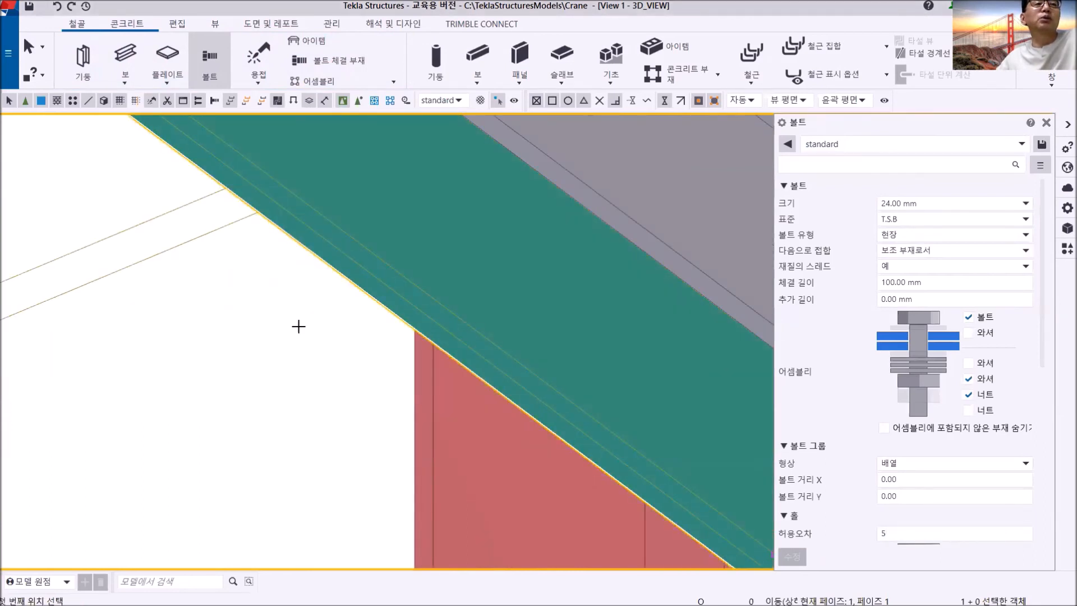
pyautogui.scroll(-3, 298, 326)
pyautogui.scroll(2, 332, 317)
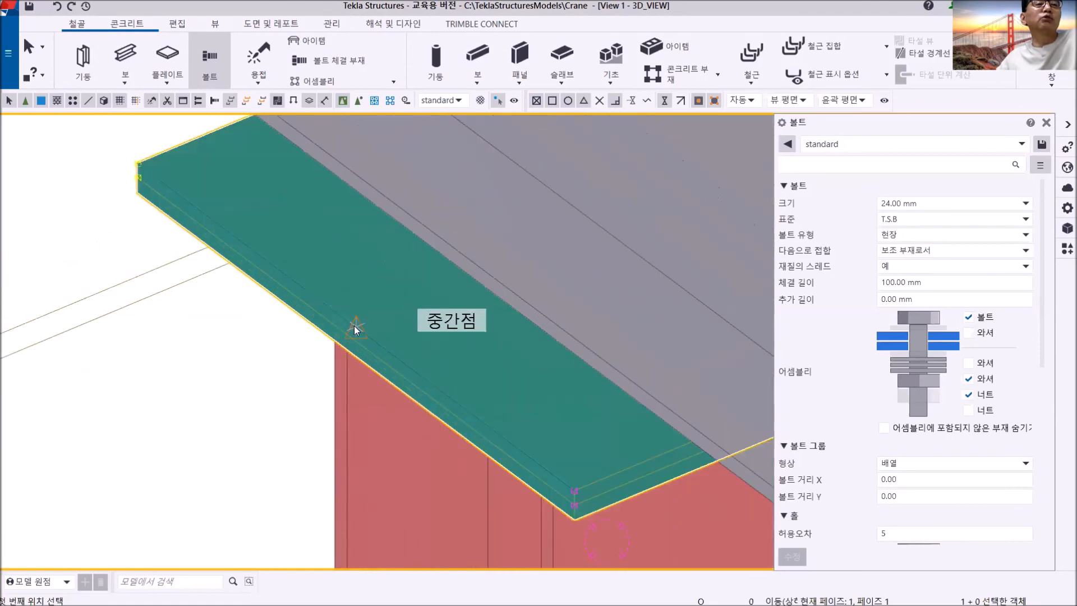
pyautogui.click(354, 330)
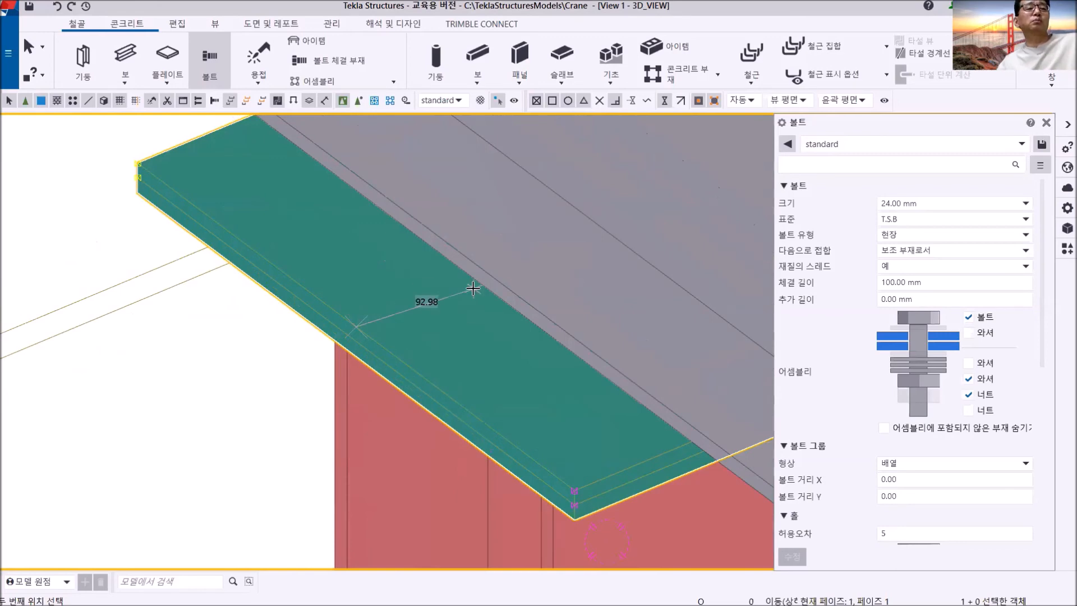
pyautogui.hotkey('ctrl', '1')
pyautogui.scroll(-2, 474, 288)
pyautogui.moveTo(473, 289); pyautogui.dragTo(323, 398, button='middle')
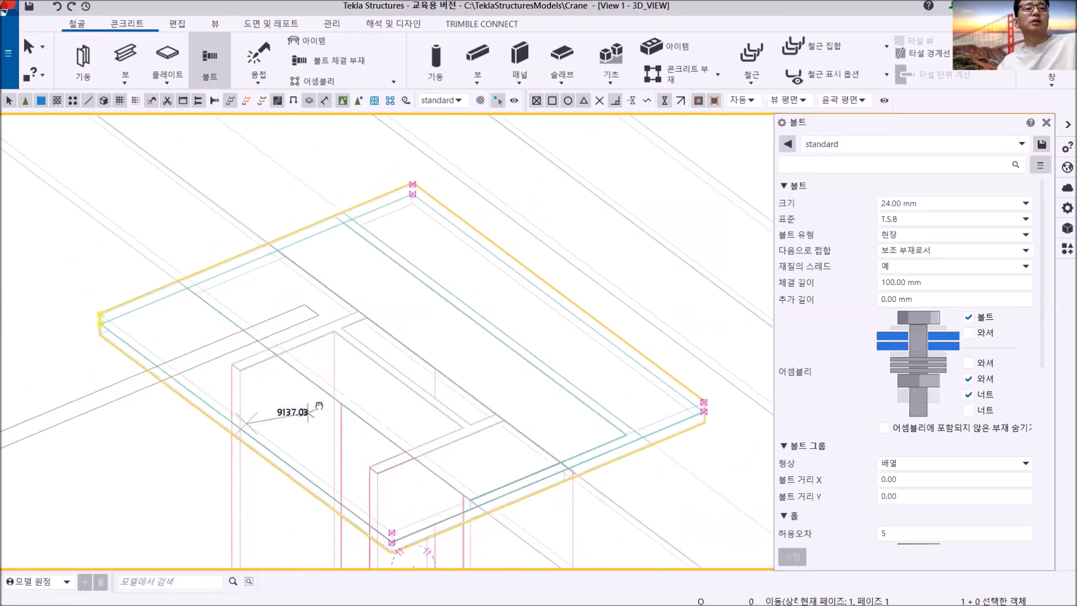
pyautogui.click(563, 291)
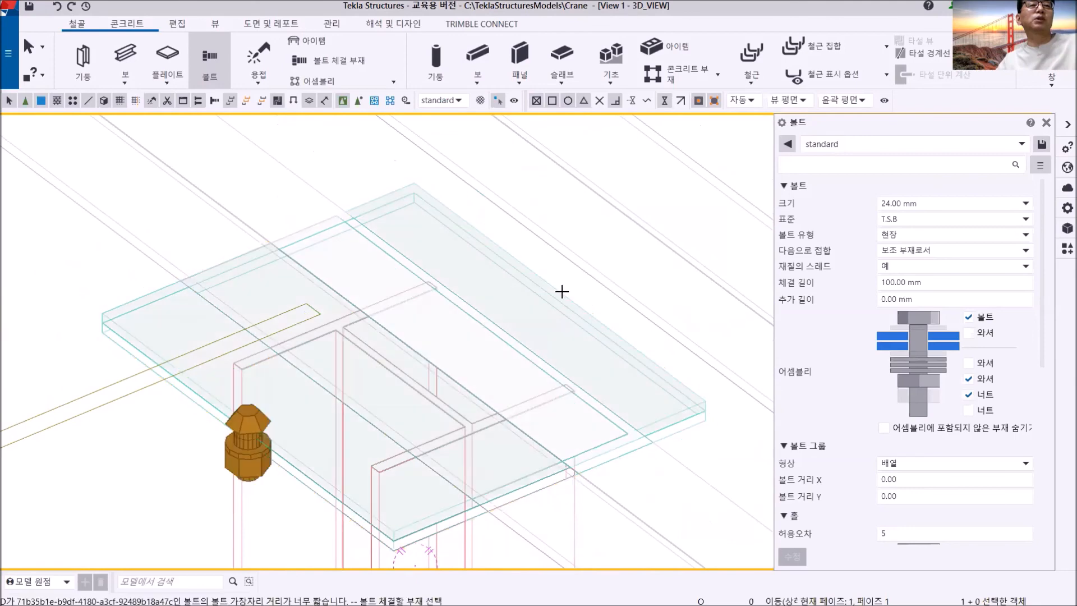
pyautogui.moveTo(265, 419); pyautogui.dragTo(411, 309, button='middle')
pyautogui.scroll(-2, 352, 337)
pyautogui.rightClick(164, 234)
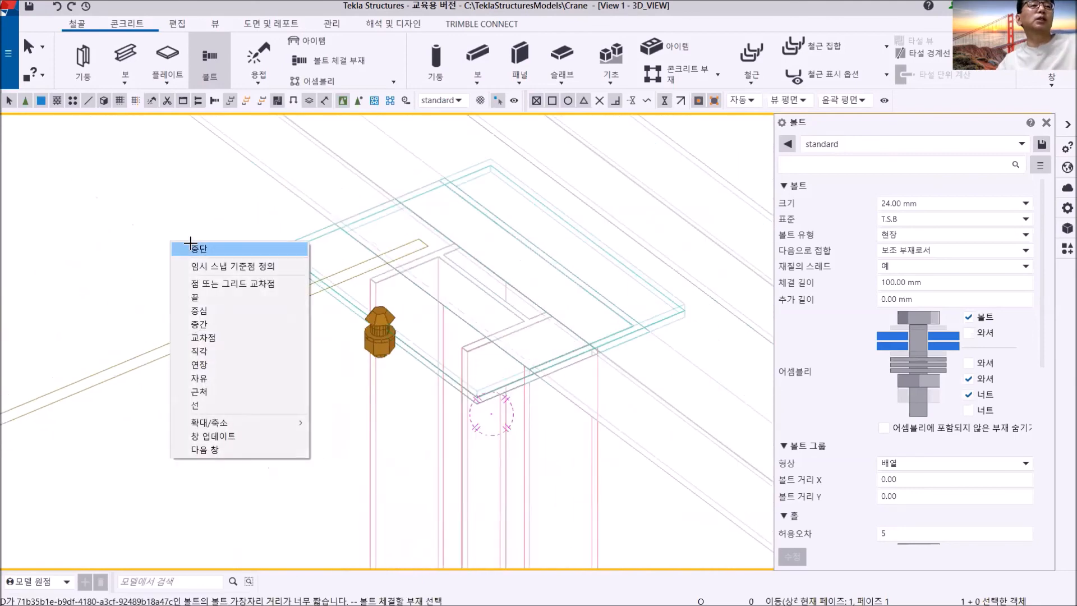
pyautogui.click(185, 244)
# - Reduce the placed bolt to a hole only by excluding its bolt, washer and nut from the assembly
pyautogui.scroll(4, 277, 335)
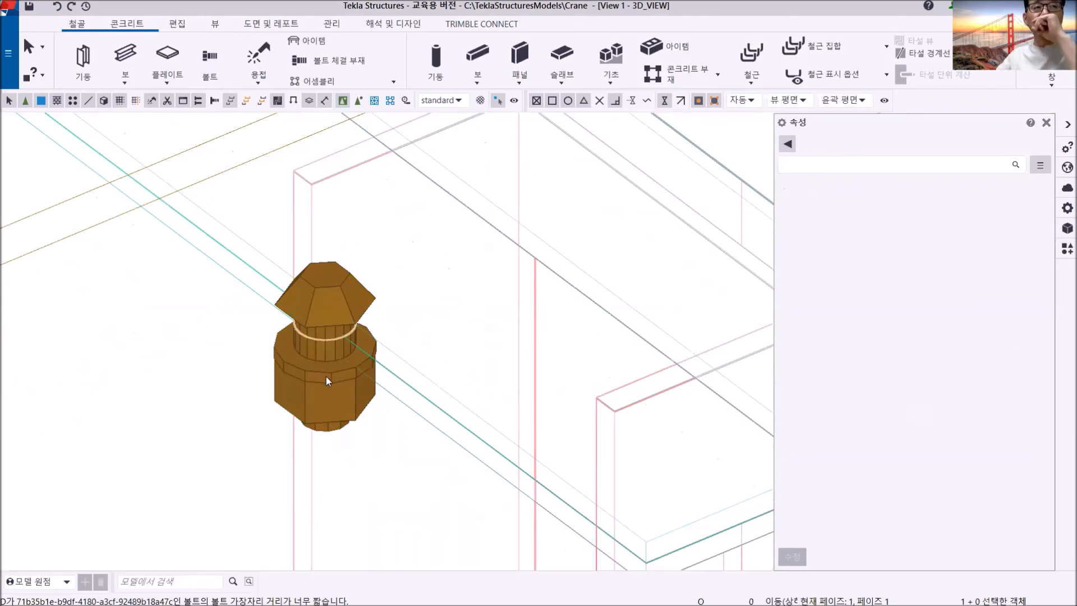
pyautogui.click(327, 380)
pyautogui.click(968, 317)
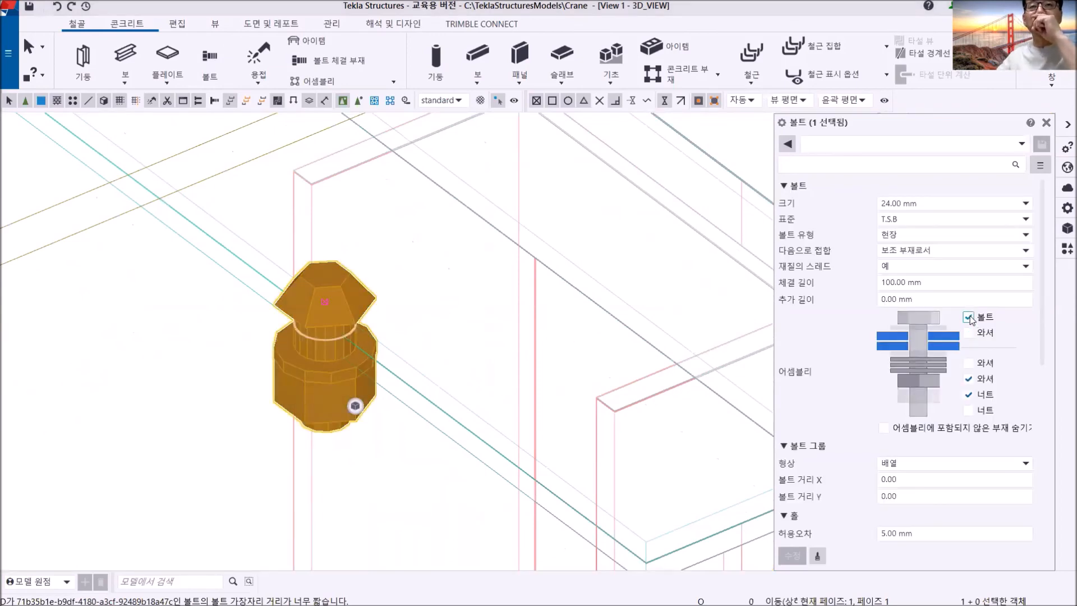
pyautogui.click(968, 379)
pyautogui.click(968, 394)
pyautogui.click(792, 555)
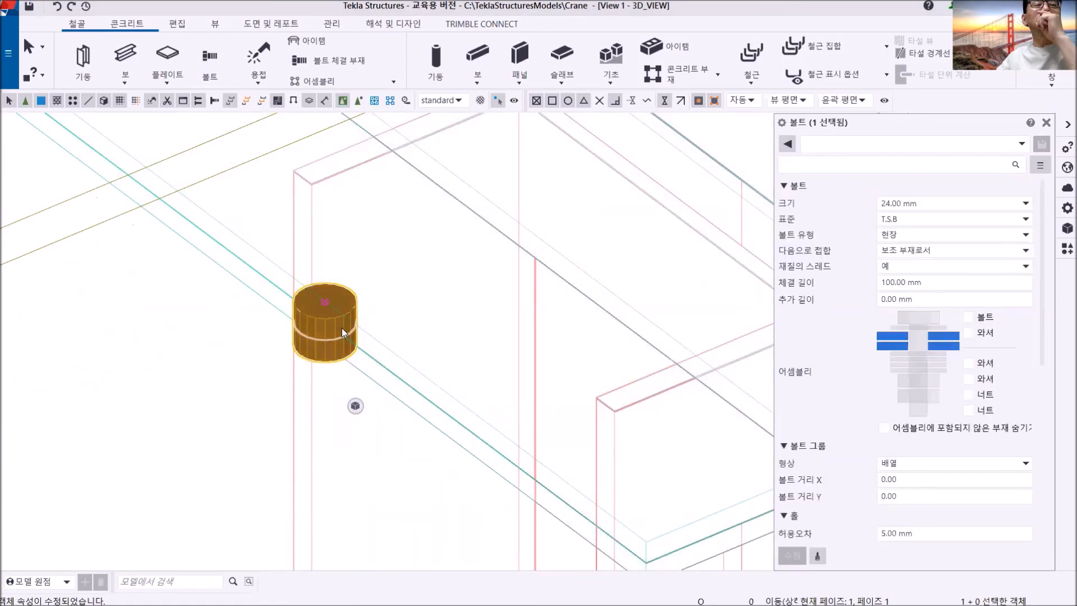
# - Set the hole's start offset Dx to 50 mm to move it inward from the plate edge
pyautogui.moveTo(341, 328); pyautogui.dragTo(314, 334, button='middle')
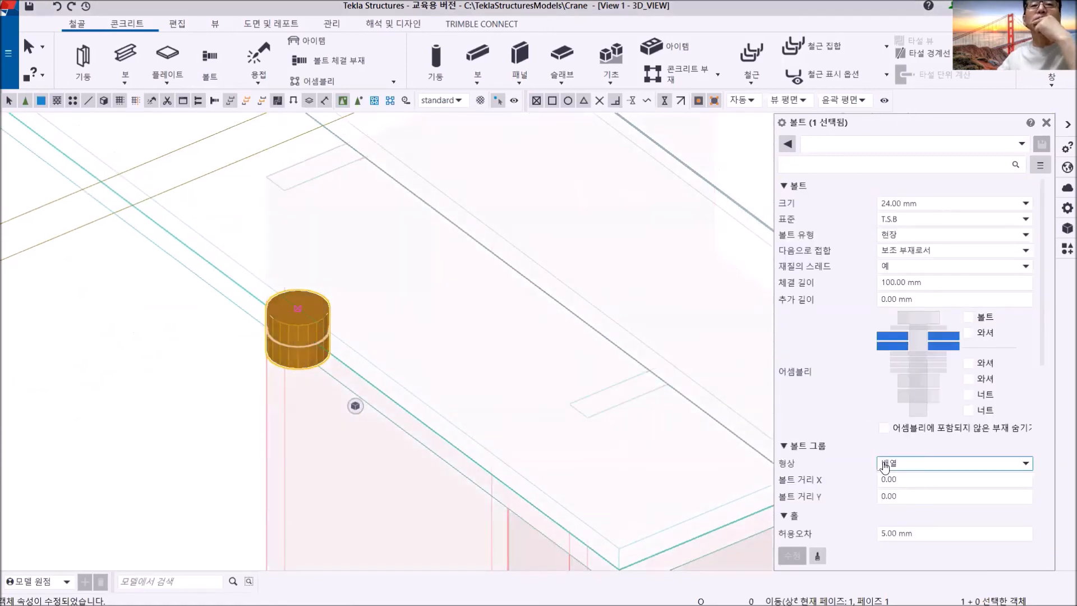
pyautogui.scroll(-2, 906, 486)
pyautogui.scroll(-3, 908, 492)
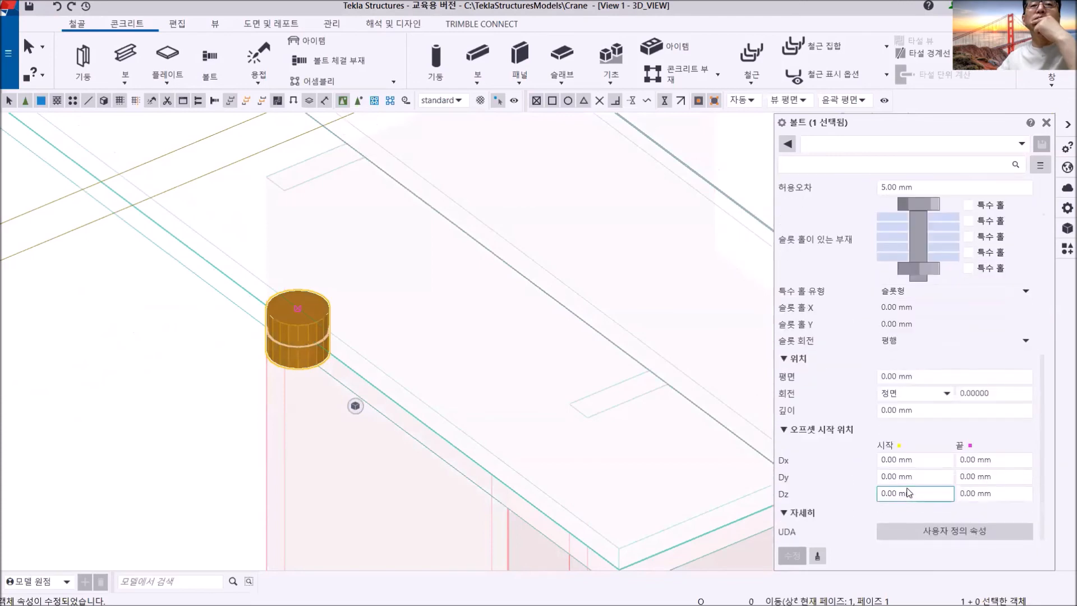
pyautogui.click(883, 460)
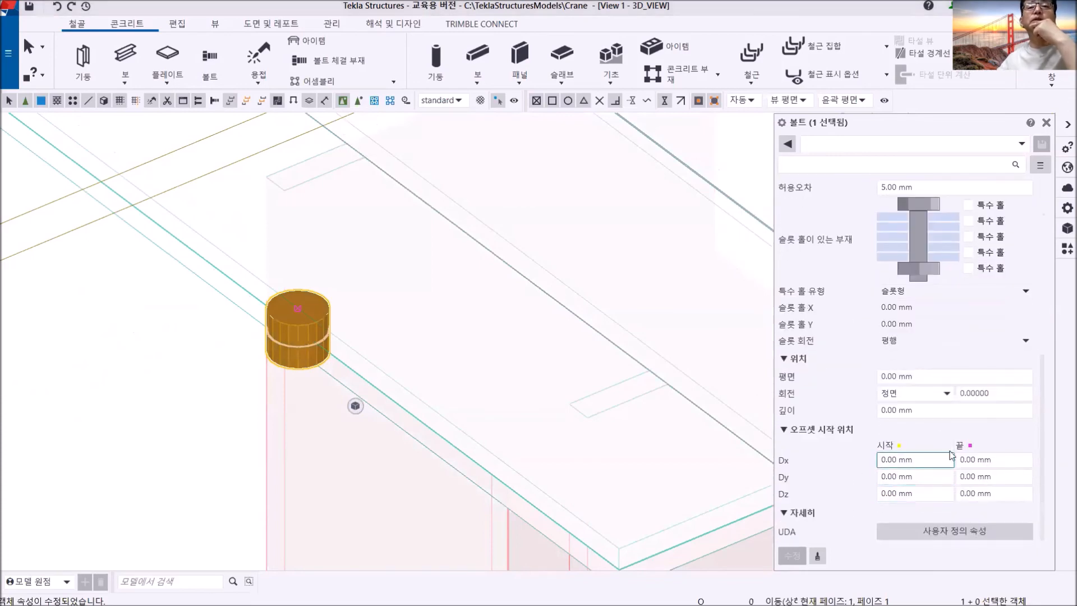
pyautogui.moveTo(917, 460); pyautogui.dragTo(883, 459)
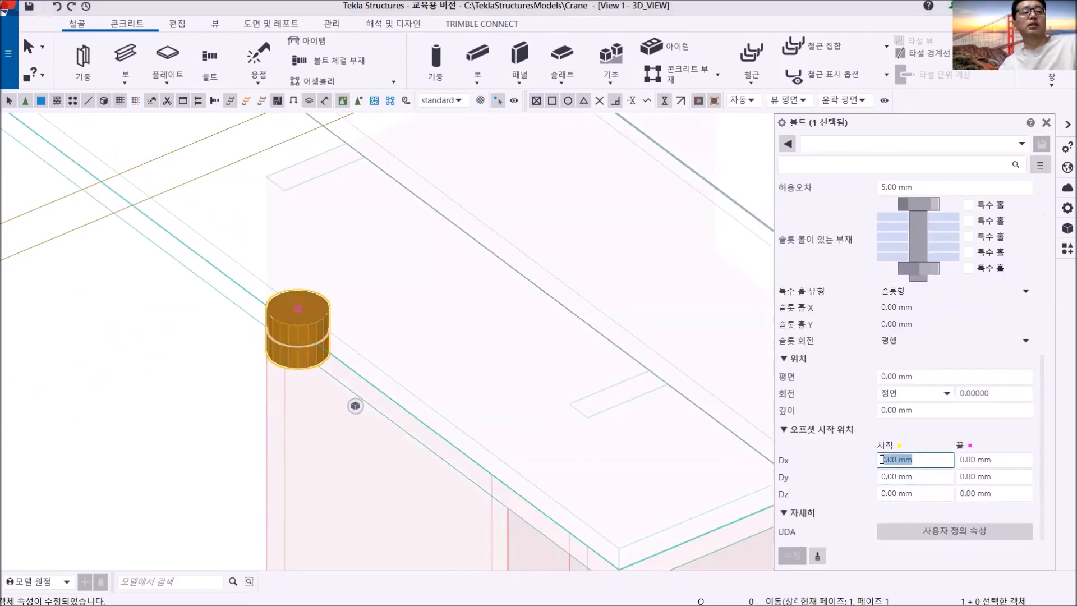
pyautogui.write('50')
pyautogui.click(792, 555)
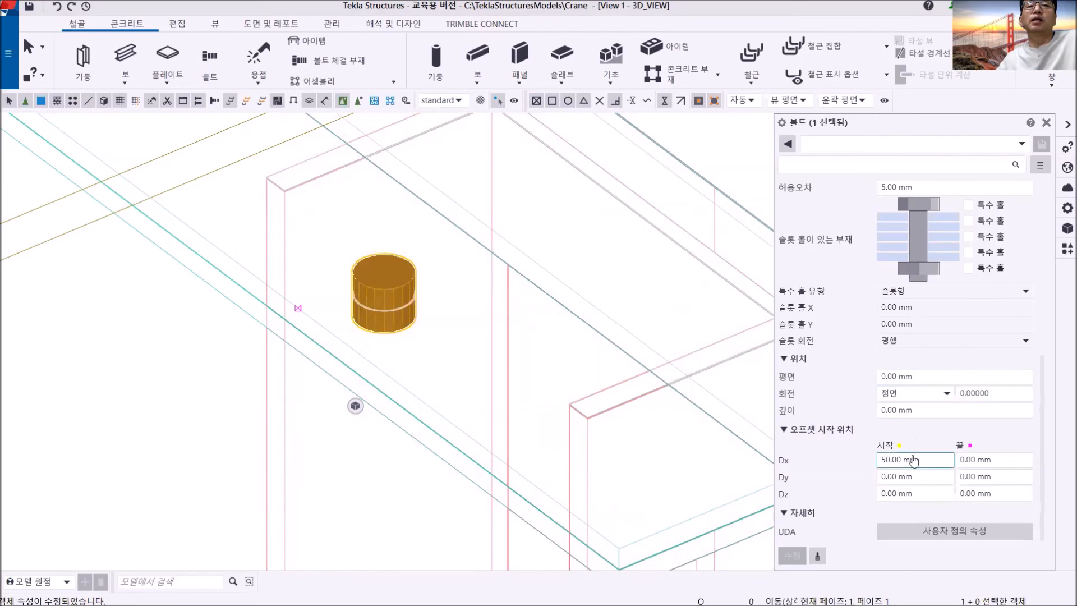
pyautogui.scroll(5, 914, 460)
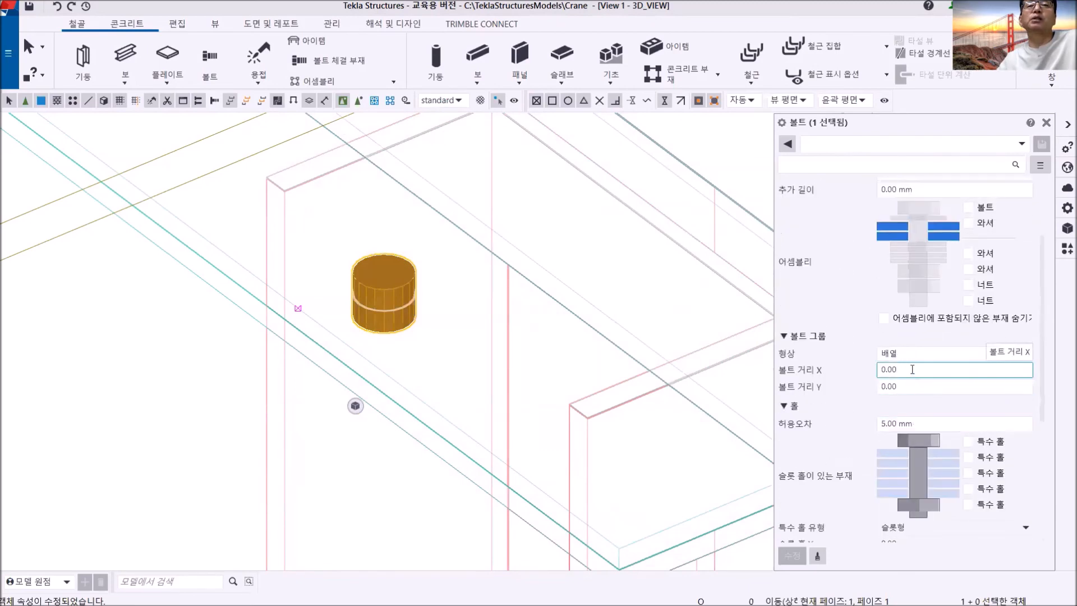
pyautogui.moveTo(912, 369); pyautogui.dragTo(846, 376)
pyautogui.write('0')
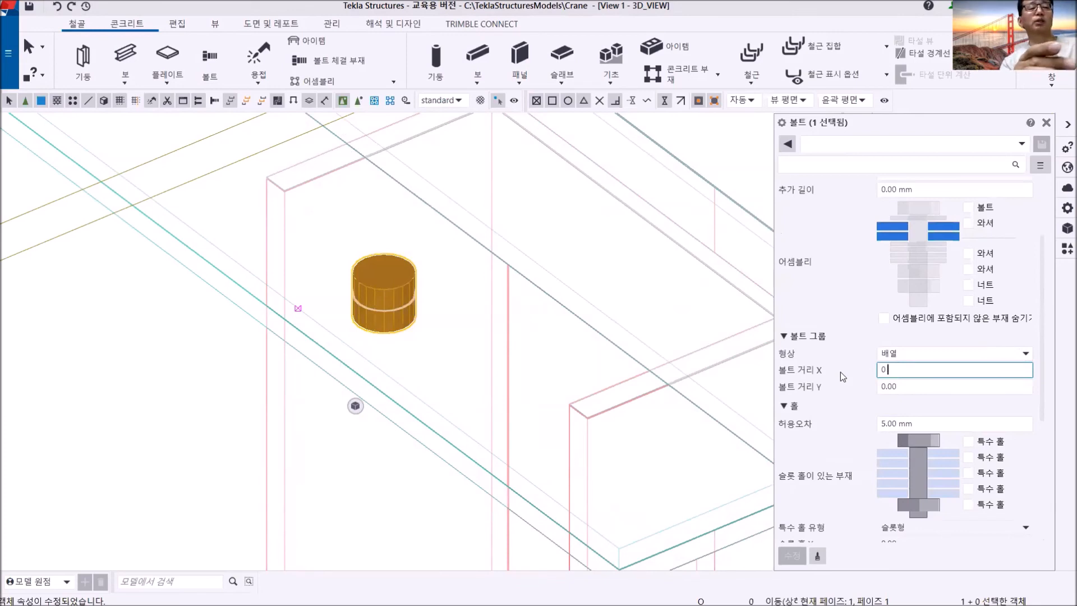
pyautogui.write(' 125')
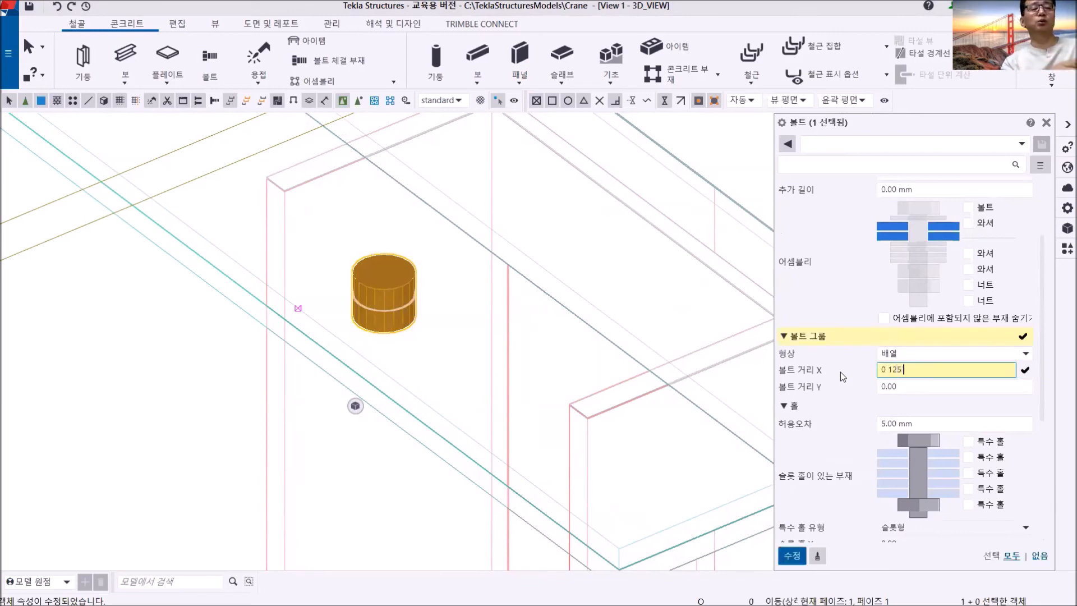
pyautogui.write(' 150')
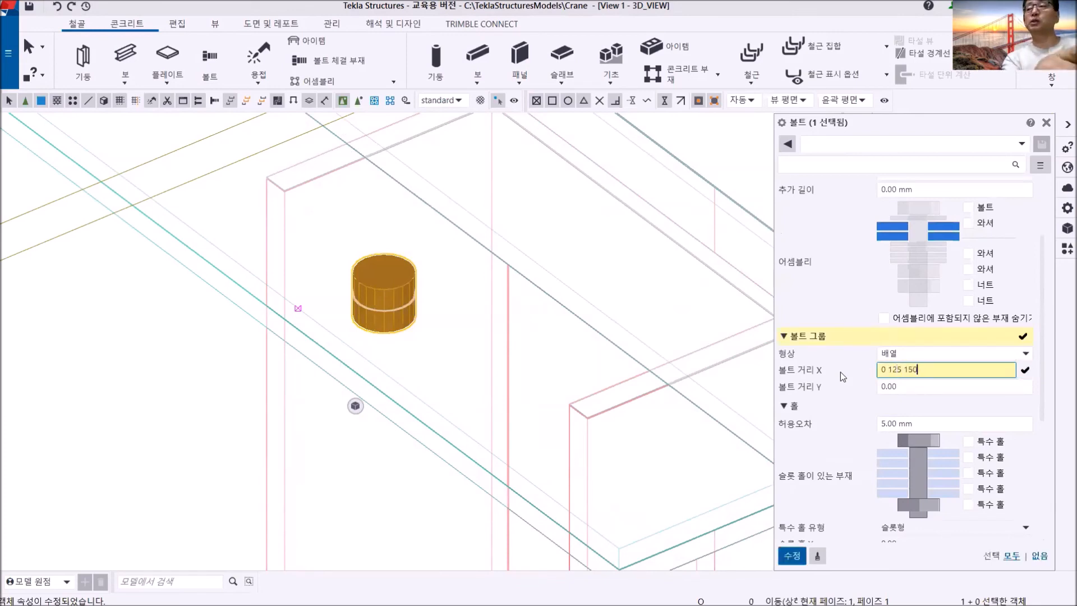
pyautogui.write(' 125')
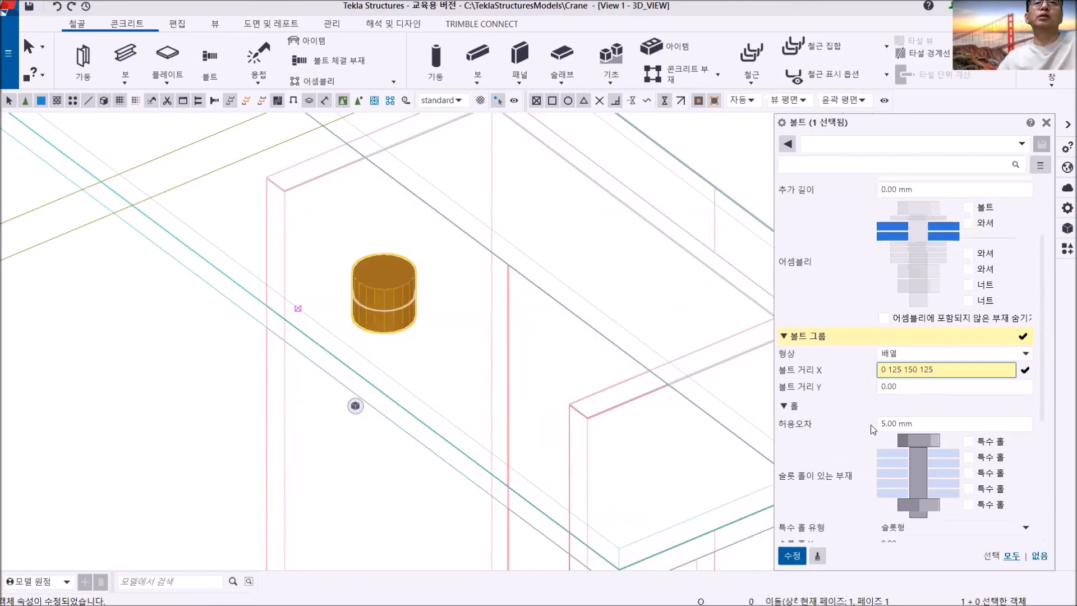
pyautogui.click(792, 555)
pyautogui.scroll(-3, 581, 404)
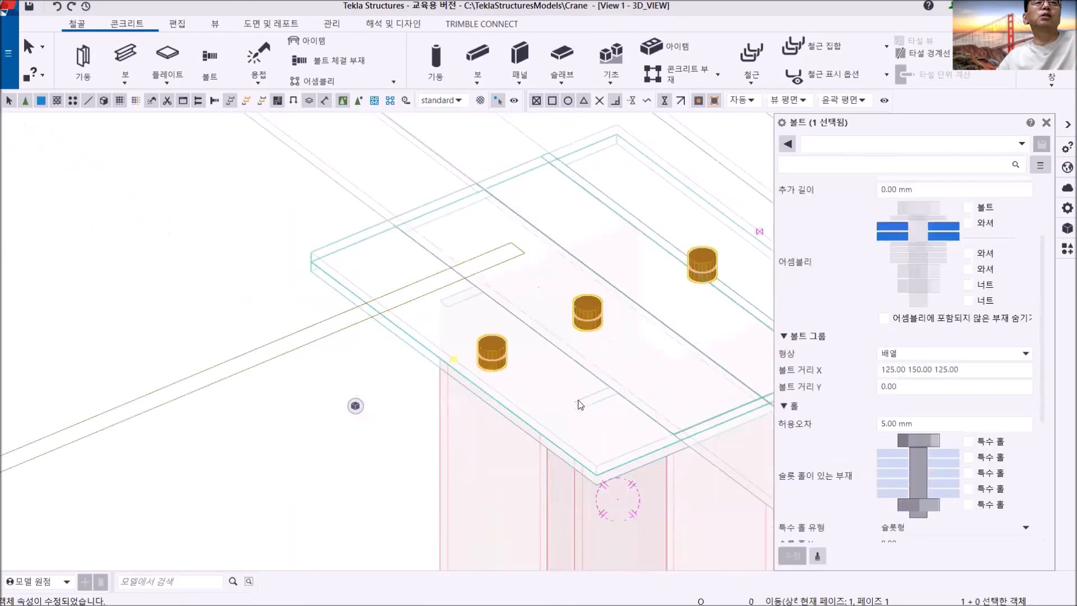
pyautogui.scroll(-4, 581, 403)
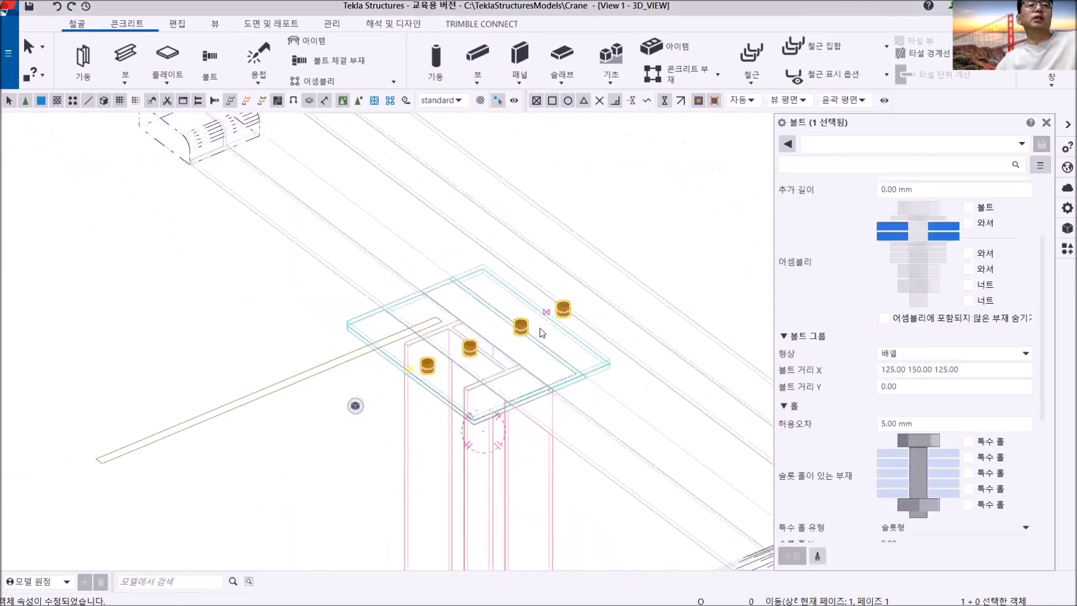
pyautogui.scroll(-2, 539, 330)
pyautogui.keyDown('ctrl'); pyautogui.moveTo(557, 332); pyautogui.dragTo(590, 324, button='middle'); pyautogui.keyUp('ctrl')
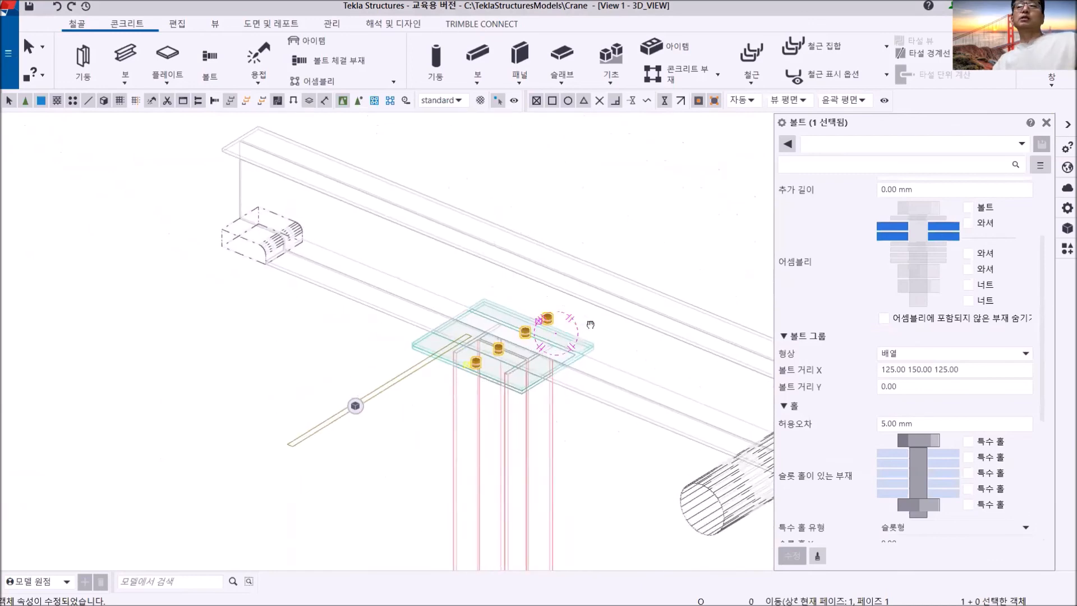
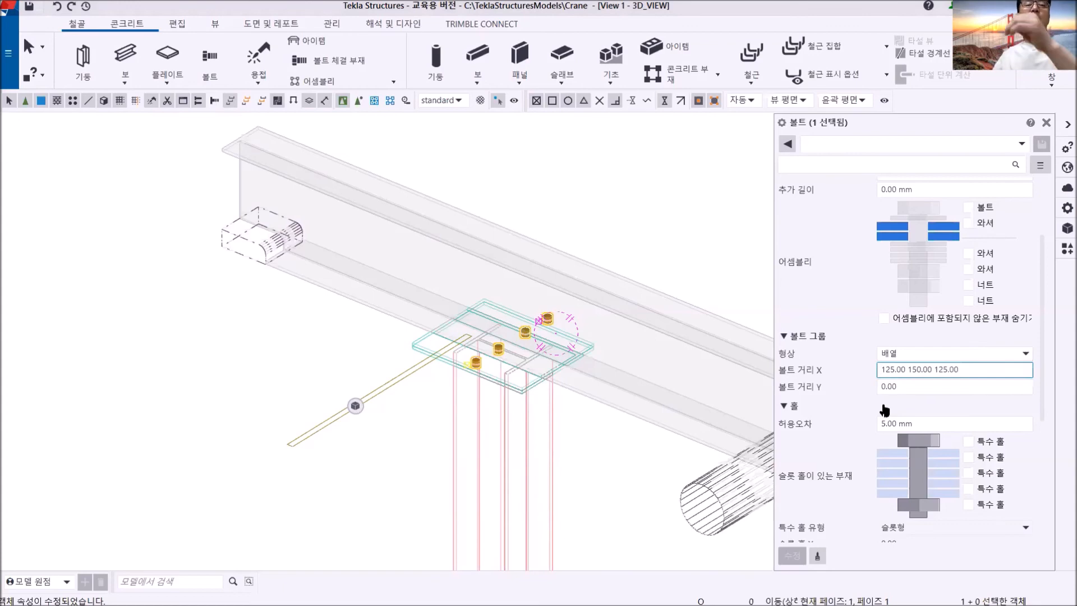
# - Reset the hole group's start offset Dx to 0 mm
pyautogui.scroll(-2, 885, 410)
pyautogui.scroll(-2, 878, 467)
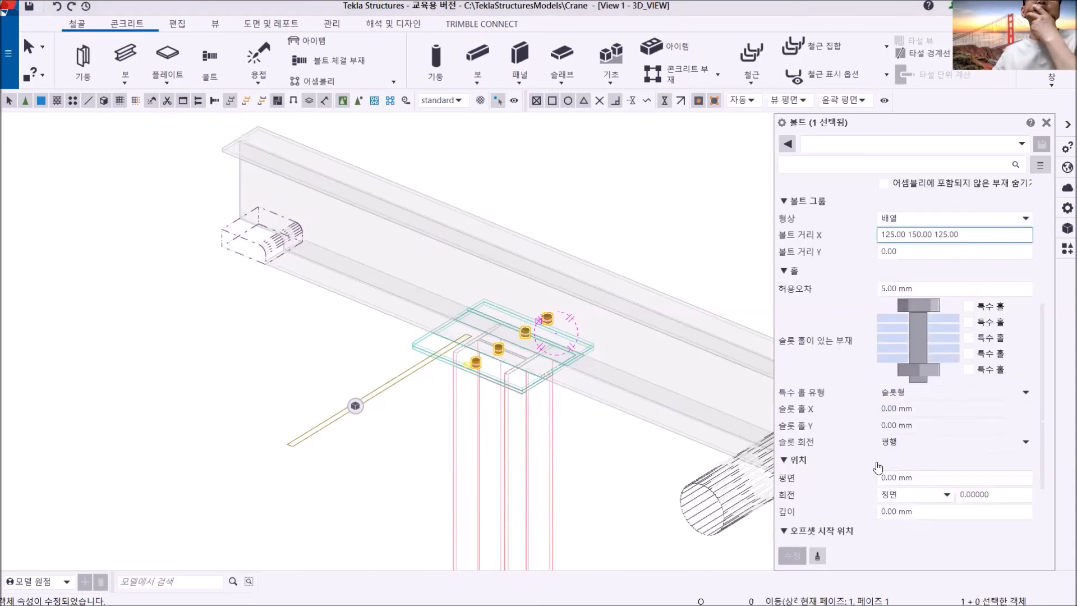
pyautogui.scroll(-2, 878, 467)
pyautogui.moveTo(929, 492); pyautogui.dragTo(846, 496)
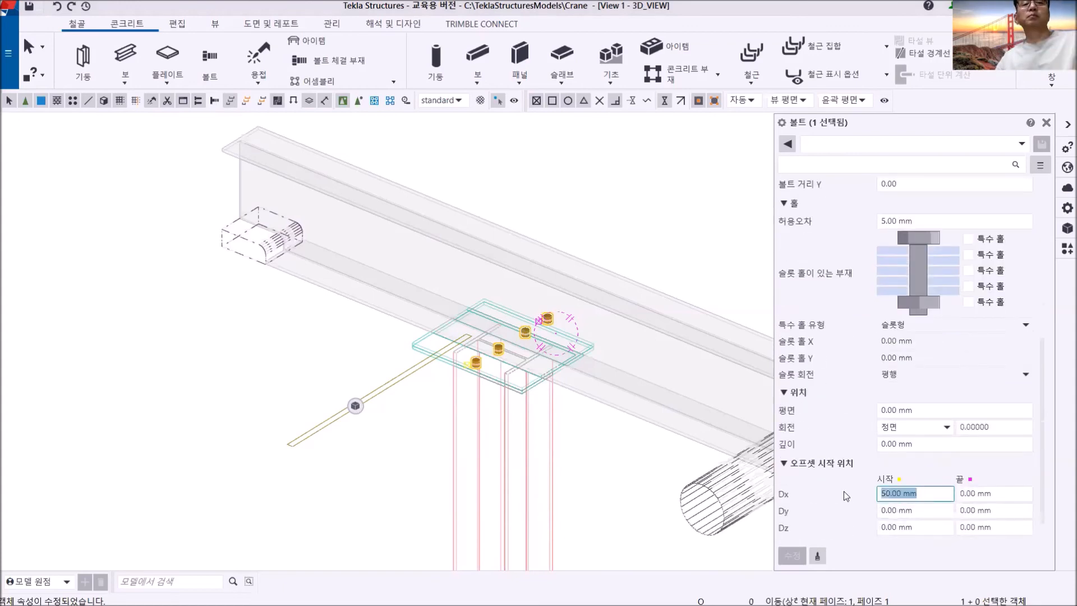
pyautogui.write('0')
pyautogui.click(792, 555)
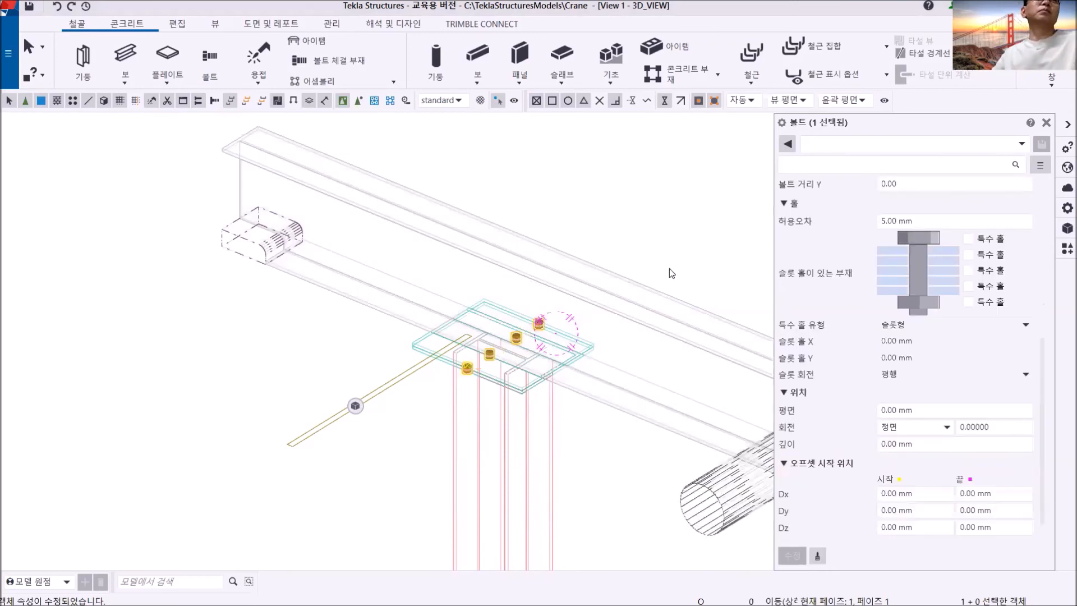
pyautogui.click(668, 273)
pyautogui.scroll(5, 561, 354)
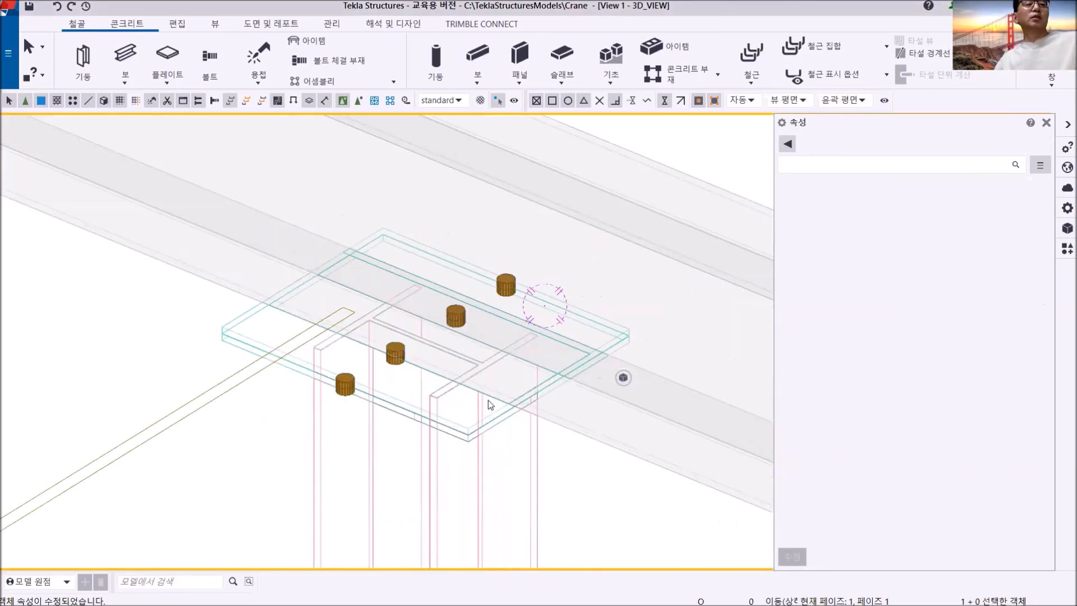
pyautogui.keyDown('ctrl'); pyautogui.moveTo(487, 404); pyautogui.dragTo(461, 429, button='middle'); pyautogui.keyUp('ctrl')
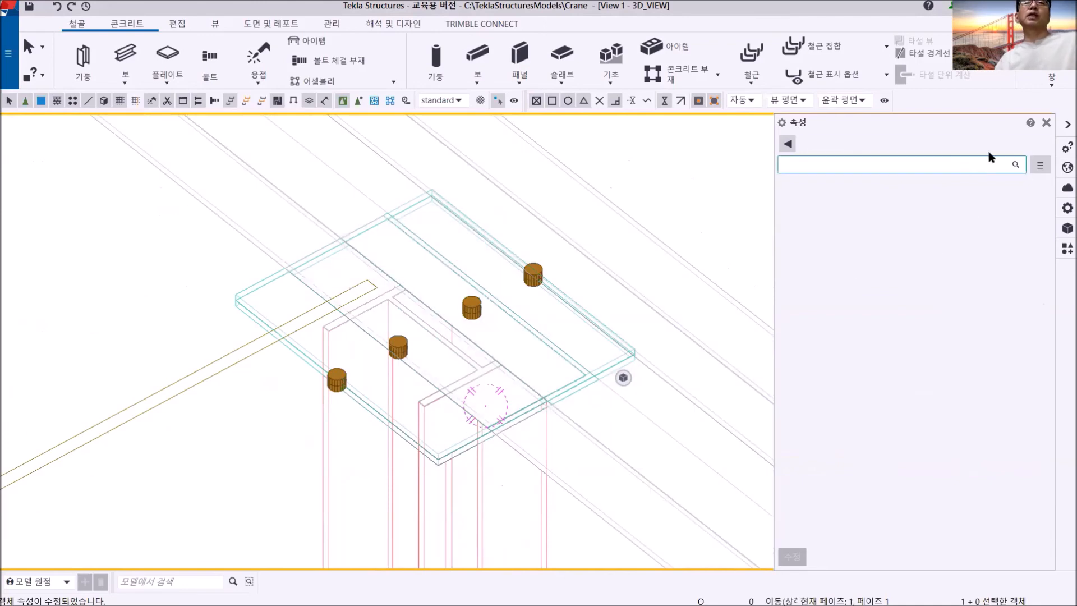
# - Resize the first column-top plate in the +5500 plan view to 400 mm across grid A and 500 mm along it
pyautogui.click(1052, 90)
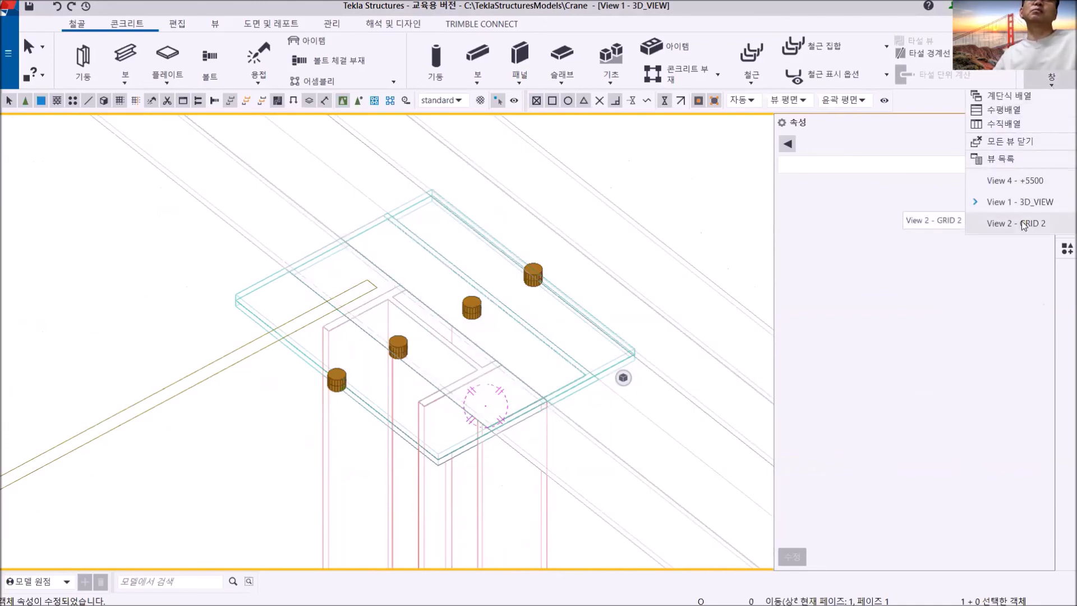
pyautogui.click(1018, 180)
pyautogui.scroll(-3, 547, 316)
pyautogui.moveTo(534, 319); pyautogui.dragTo(467, 305, button='middle')
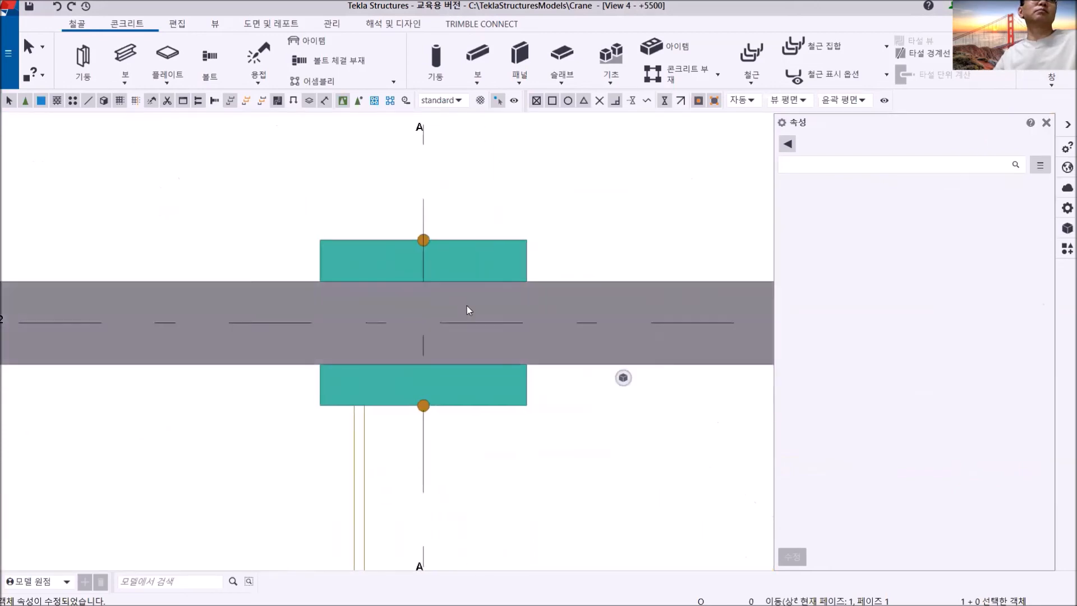
pyautogui.click(498, 240)
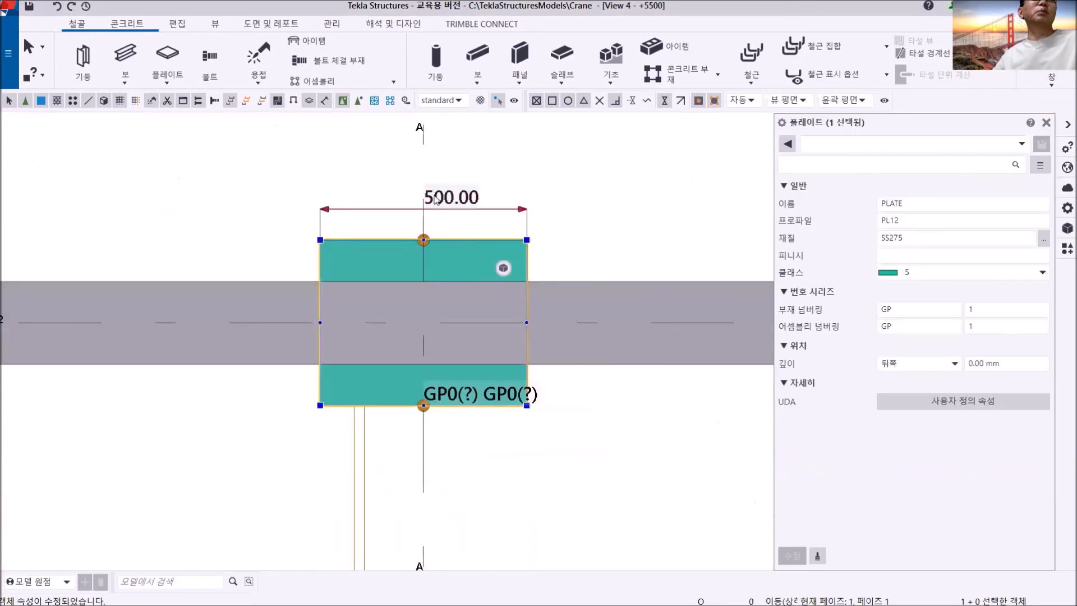
pyautogui.click(435, 194)
pyautogui.write('400')
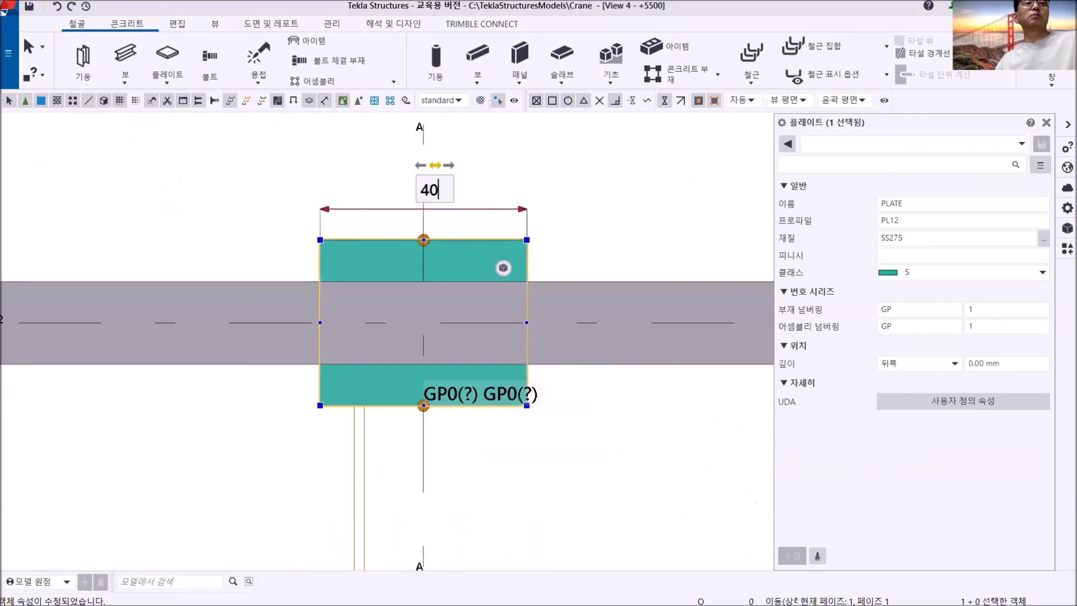
pyautogui.press('Return')
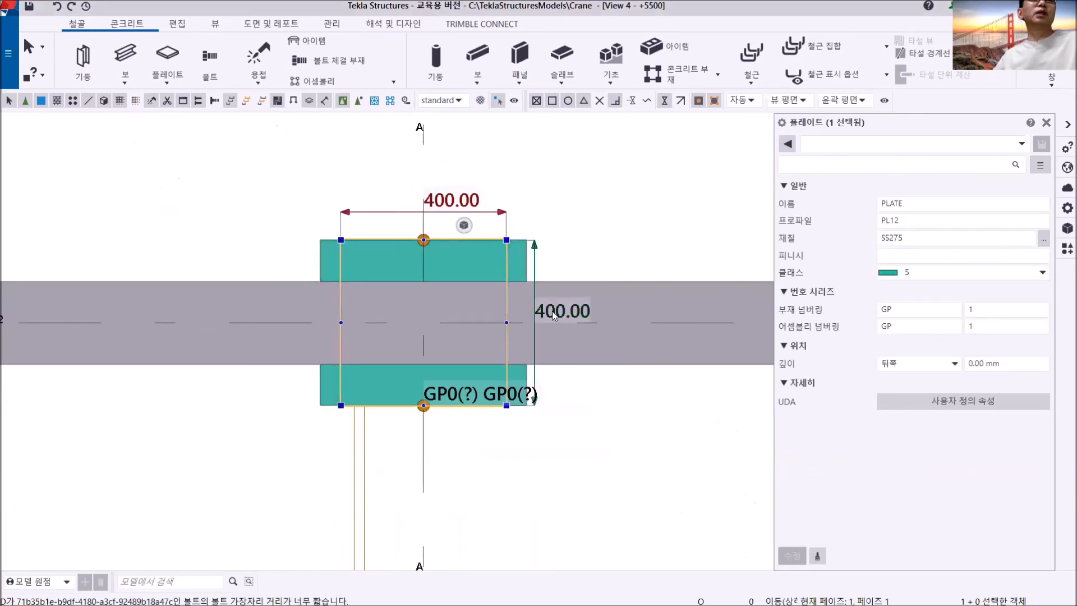
pyautogui.click(558, 308)
pyautogui.write('500')
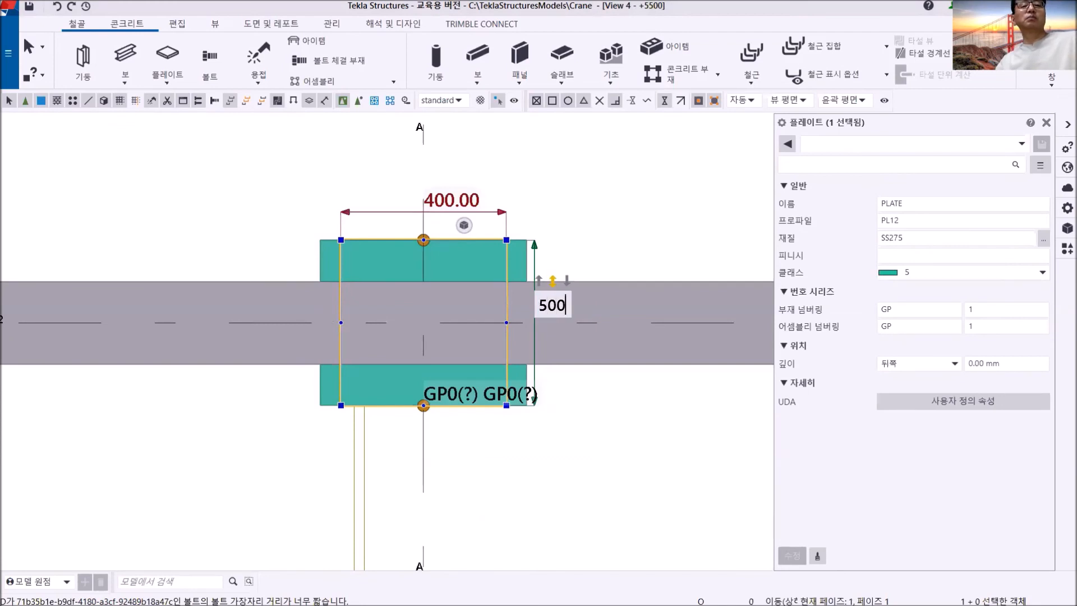
pyautogui.press('Return')
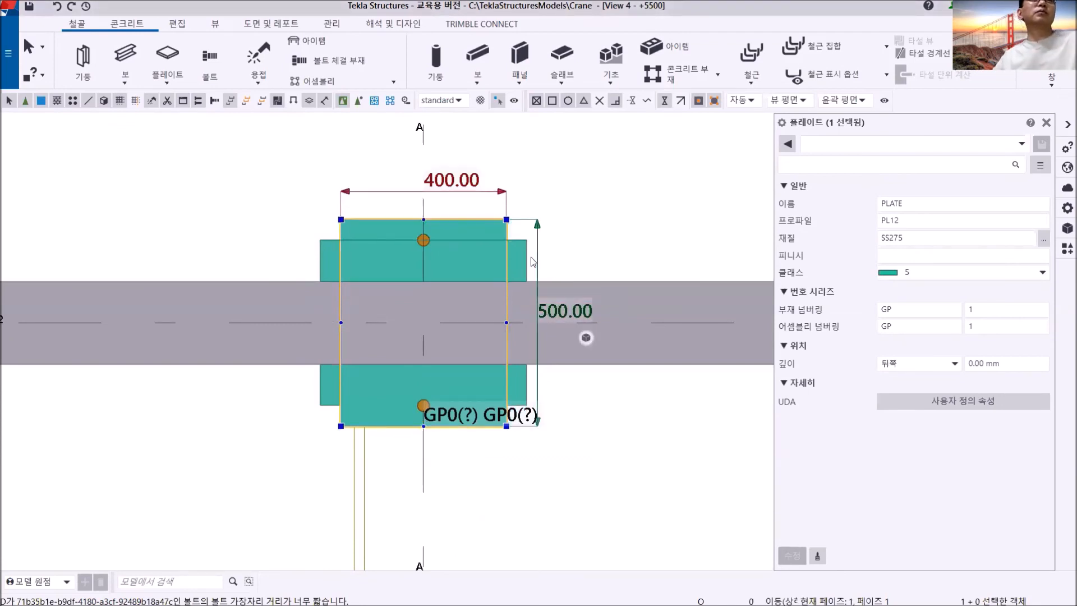
# - Resize the other stacked plate to the same 400 mm width and 500 mm length, then clear the selection
pyautogui.click(503, 242)
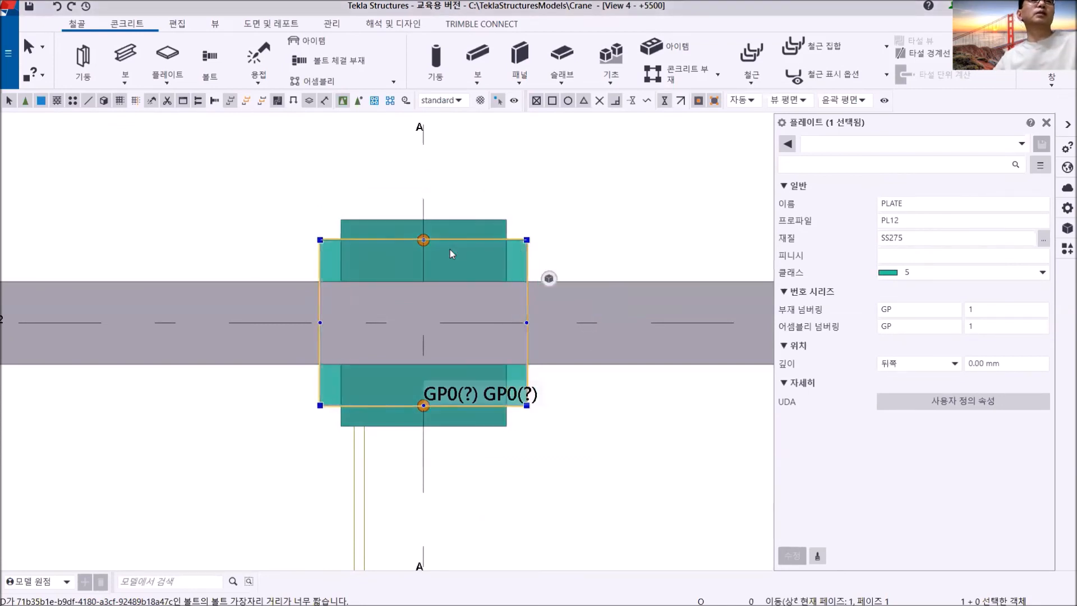
pyautogui.moveTo(444, 241)
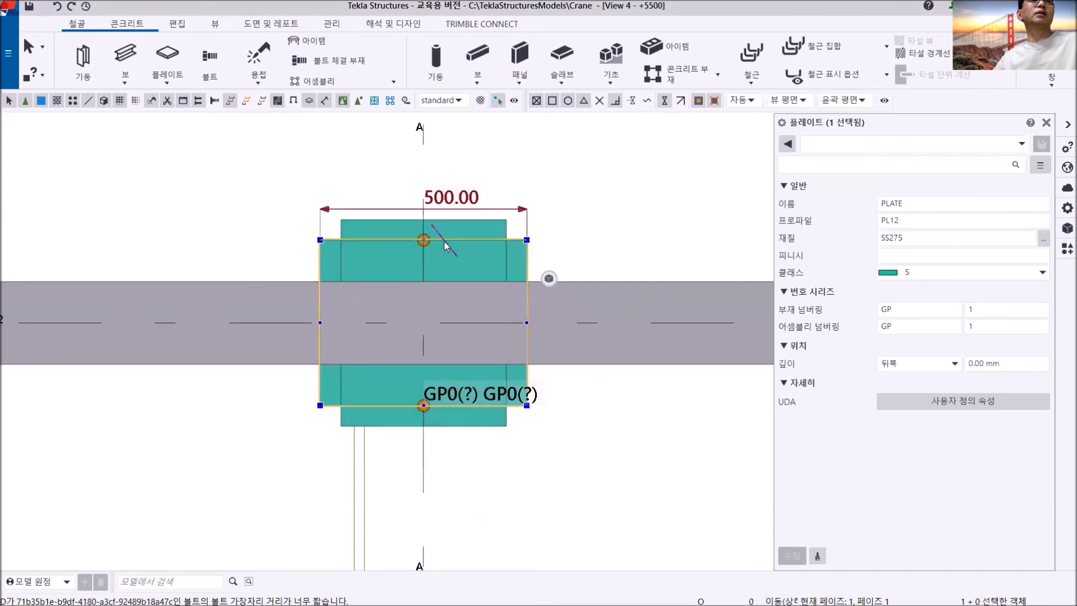
pyautogui.click(439, 199)
pyautogui.write('400')
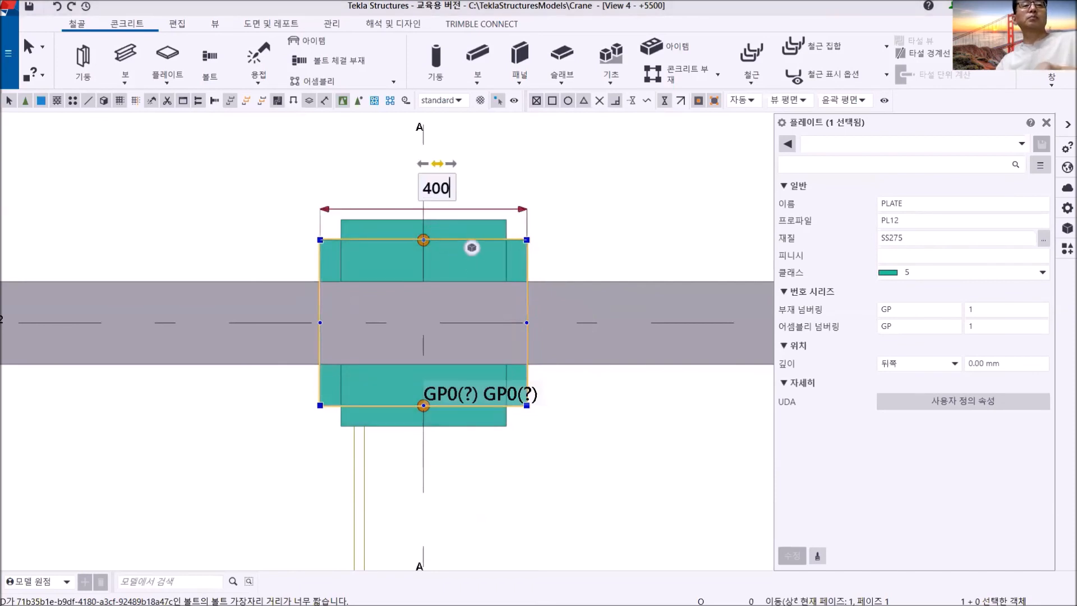
pyautogui.press('Return')
pyautogui.moveTo(527, 322)
pyautogui.click(550, 313)
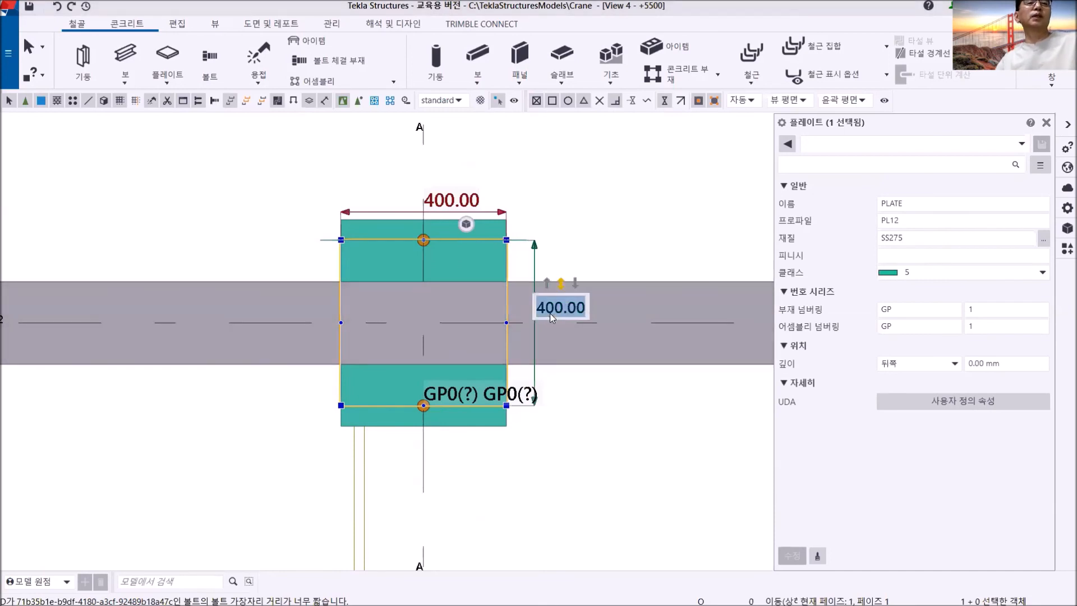
pyautogui.write('500')
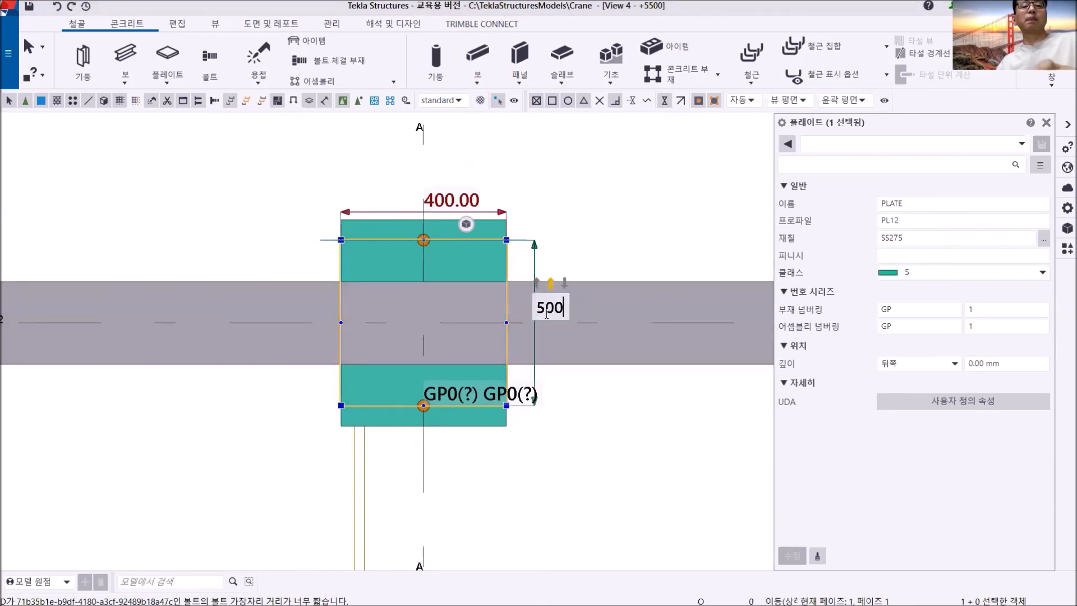
pyautogui.press('Return')
pyautogui.press('Escape')
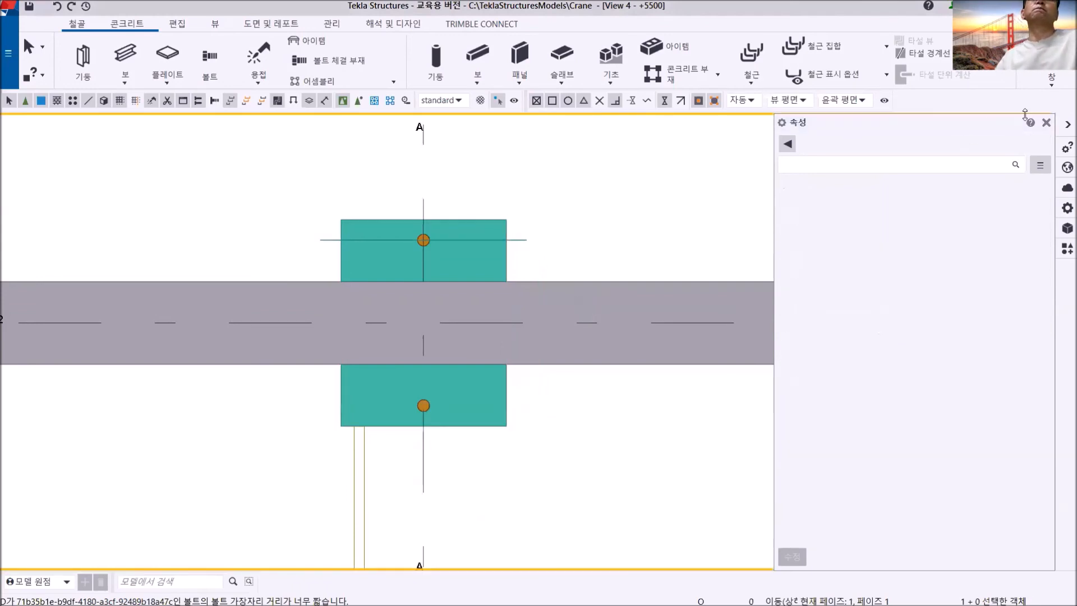
# - Set the bolt group's Y spacing to 300 in the 3D view to form two rows of four holes
pyautogui.click(1053, 79)
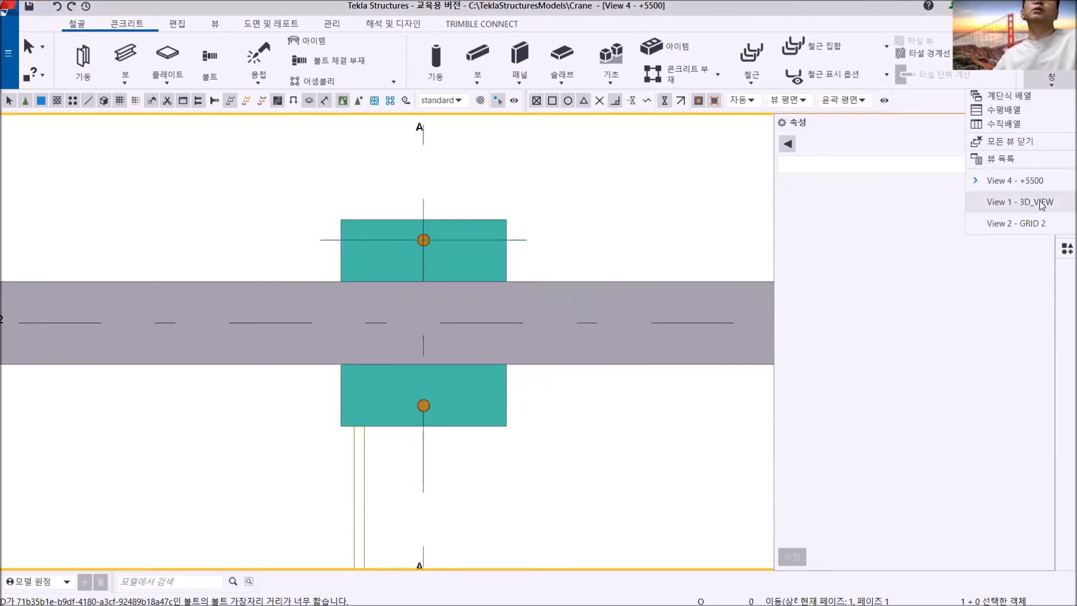
pyautogui.click(999, 200)
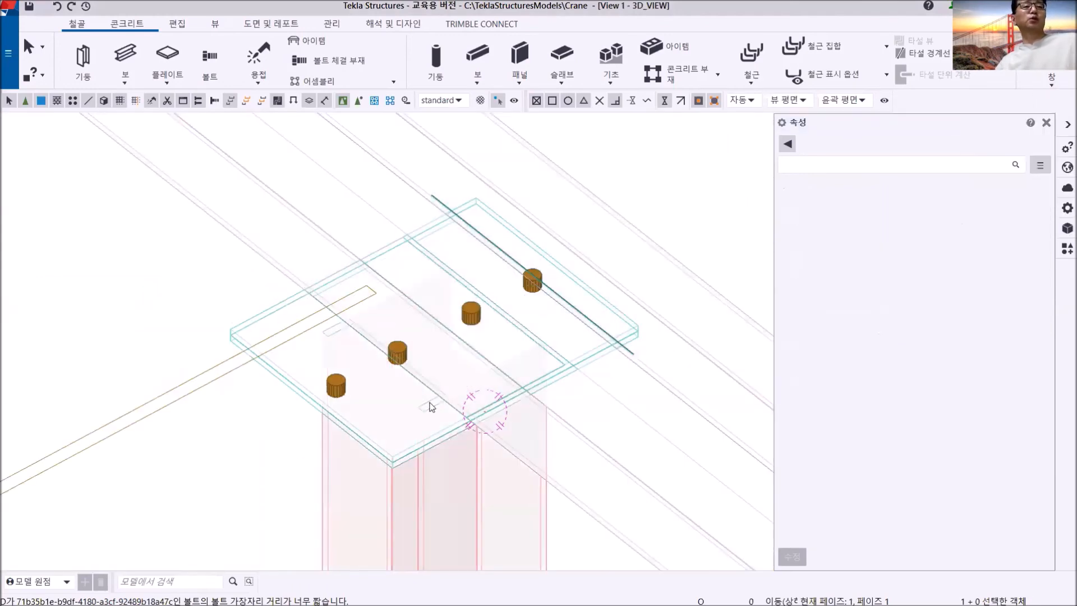
pyautogui.keyDown('ctrl'); pyautogui.moveTo(431, 395); pyautogui.dragTo(324, 346, button='middle'); pyautogui.keyUp('ctrl')
pyautogui.scroll(-2, 413, 408)
pyautogui.scroll(2, 288, 367)
pyautogui.scroll(2, 286, 366)
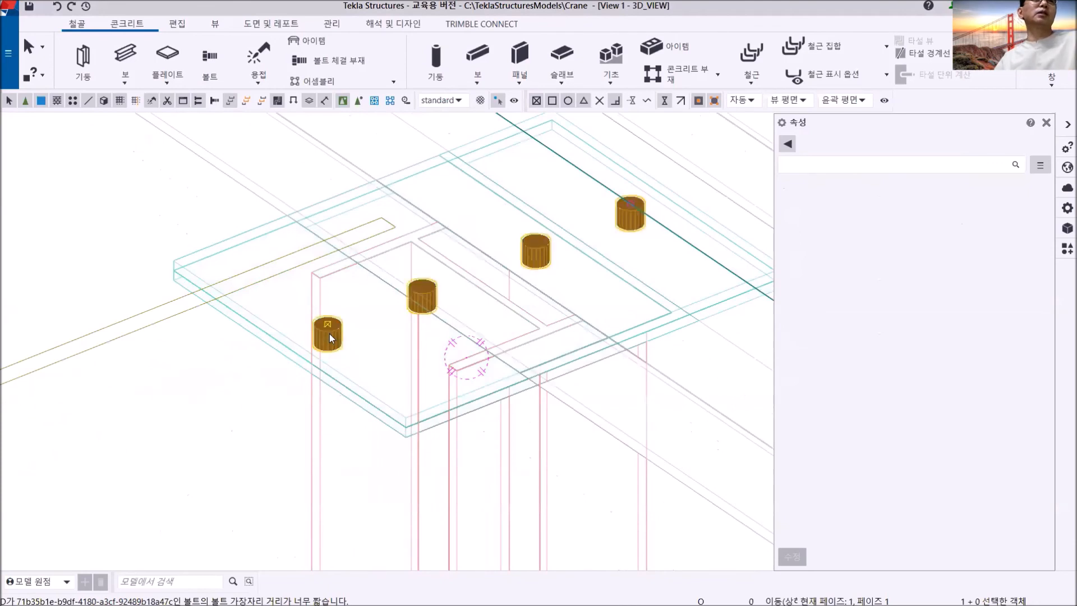
pyautogui.click(329, 334)
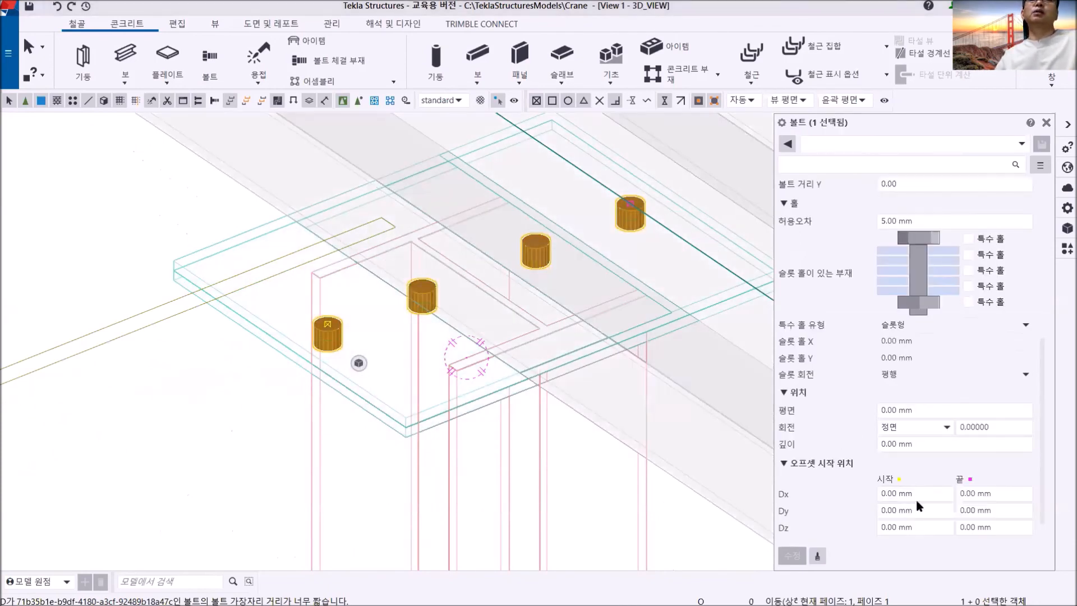
pyautogui.scroll(3, 914, 348)
pyautogui.click(916, 286)
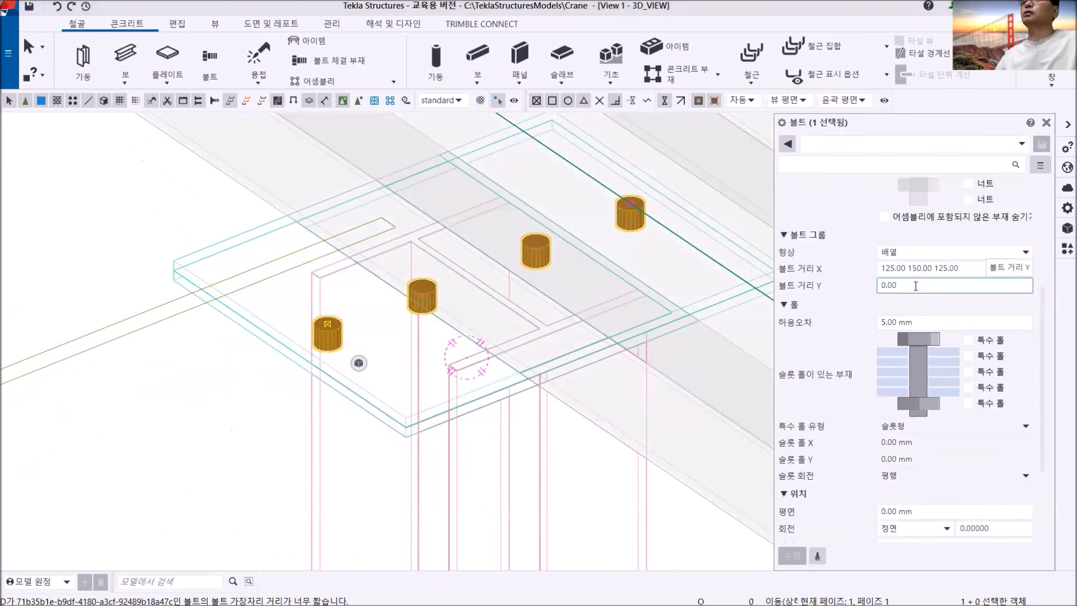
pyautogui.moveTo(915, 286); pyautogui.dragTo(846, 291)
pyautogui.write('300')
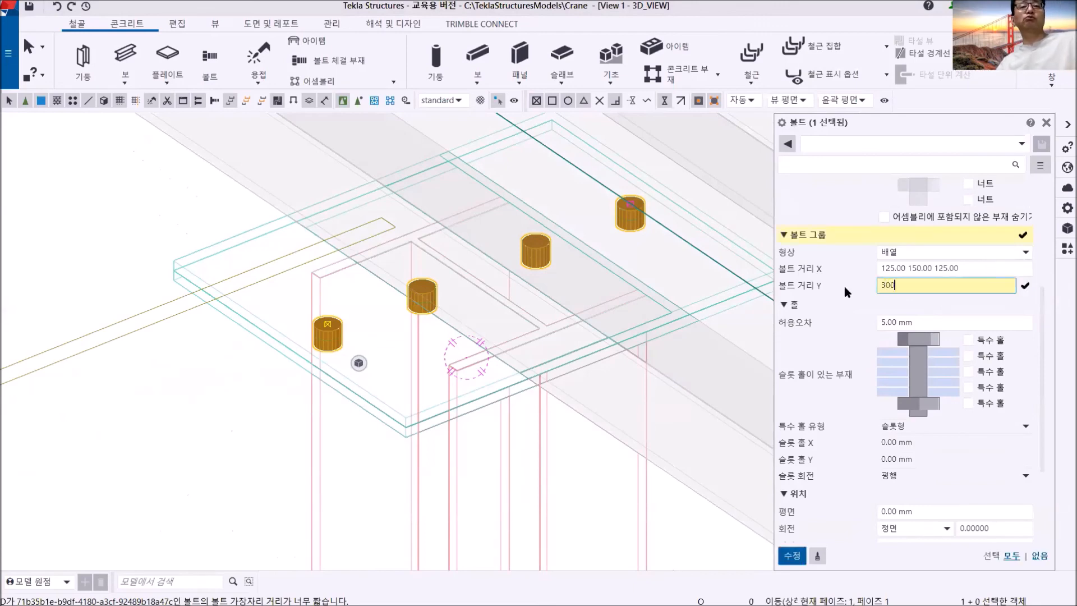
pyautogui.click(792, 556)
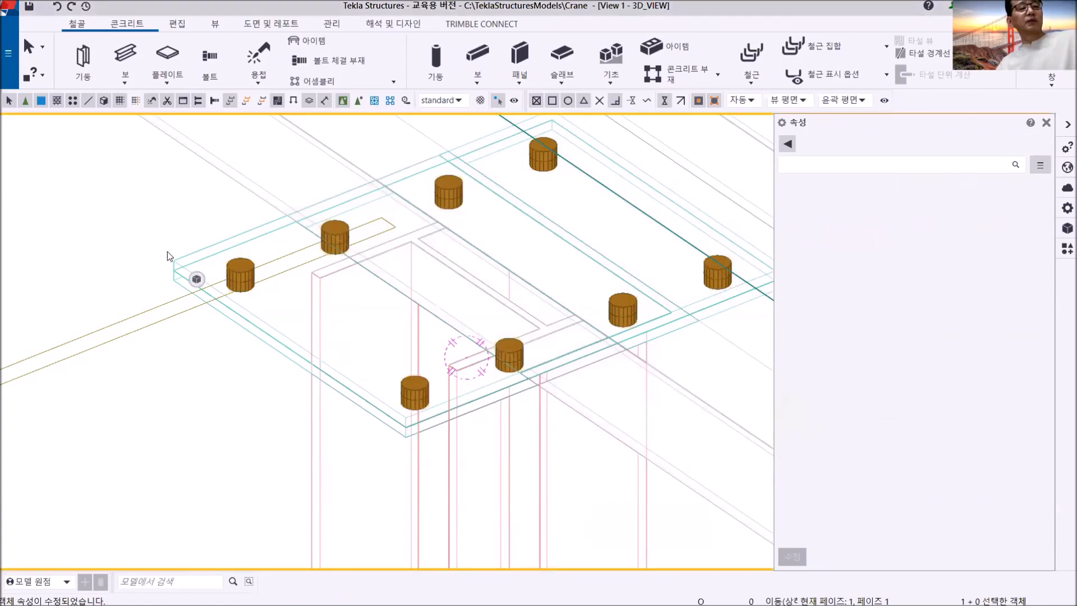
# - Show the 3D view's parts as solid shaded and inspect the joint between plates, column and girder
pyautogui.hotkey('ctrl', '4')
pyautogui.scroll(-3, 368, 339)
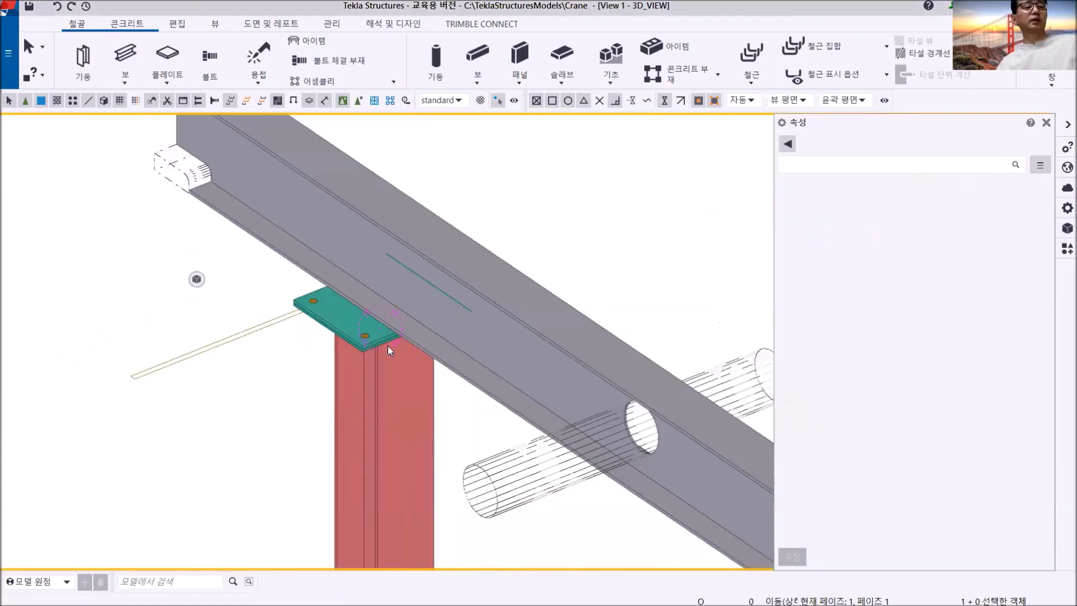
pyautogui.scroll(2, 388, 345)
pyautogui.keyDown('ctrl'); pyautogui.moveTo(408, 324); pyautogui.dragTo(372, 299, button='middle'); pyautogui.keyUp('ctrl')
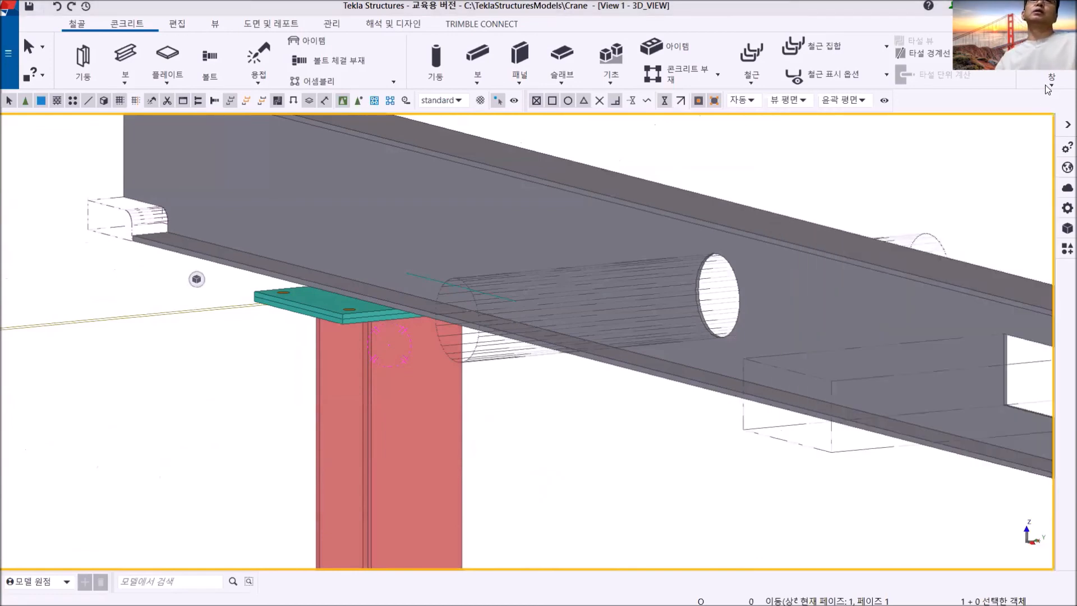
# - Examine the column-top plates and hole pattern in the GRID 2 view, both in elevation and rotated
pyautogui.click(1045, 83)
pyautogui.click(1025, 223)
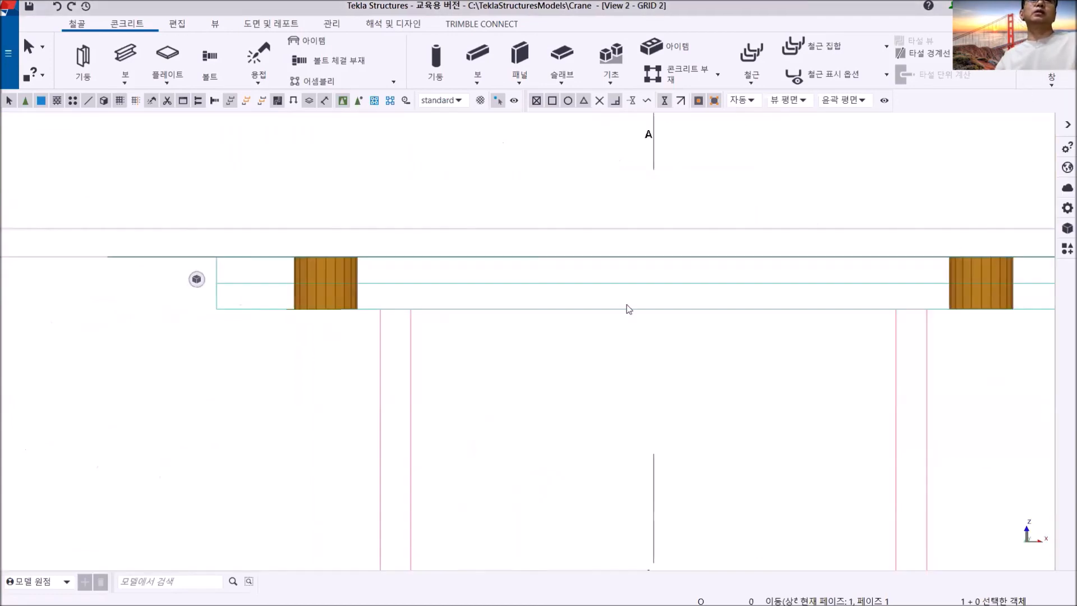
pyautogui.scroll(5, 490, 358)
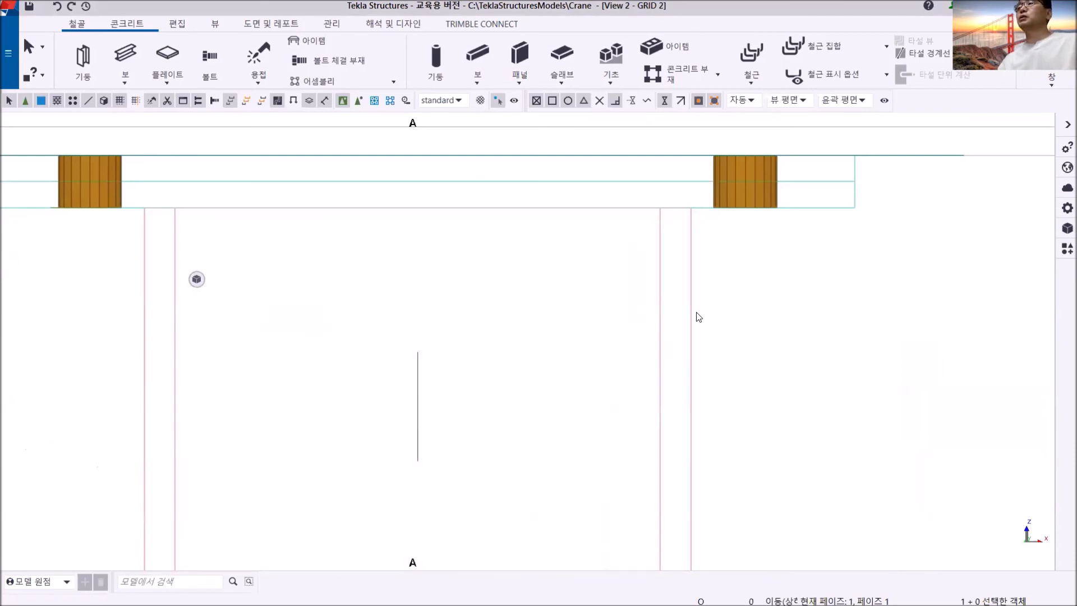
pyautogui.scroll(-6, 556, 415)
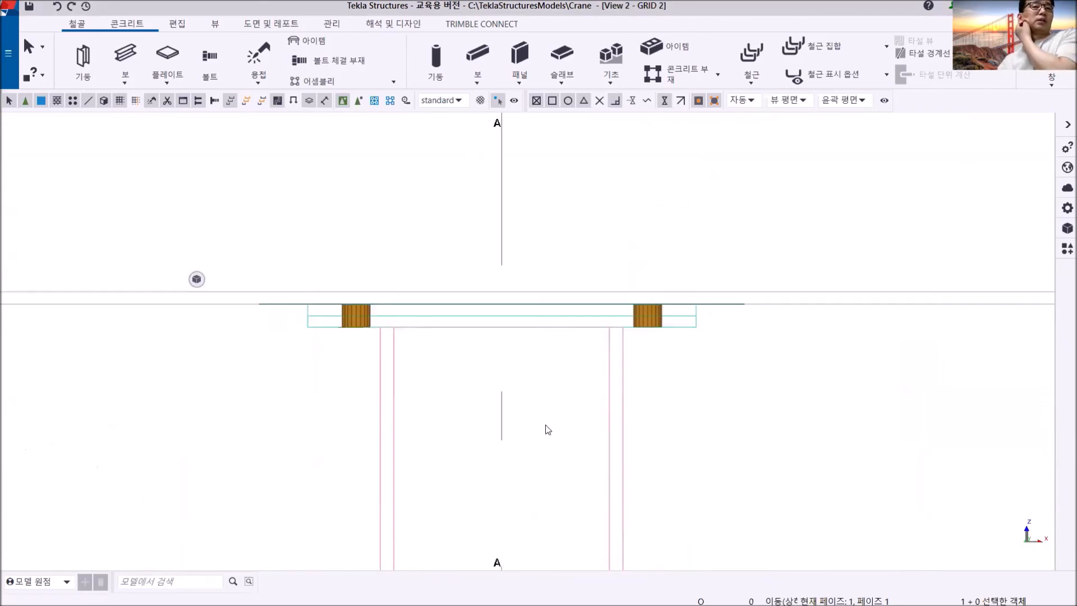
pyautogui.scroll(-3, 612, 384)
pyautogui.moveTo(614, 390); pyautogui.dragTo(531, 360, button='middle')
pyautogui.scroll(2, 517, 362)
pyautogui.scroll(-2, 556, 391)
pyautogui.moveTo(571, 406); pyautogui.dragTo(555, 247, button='middle')
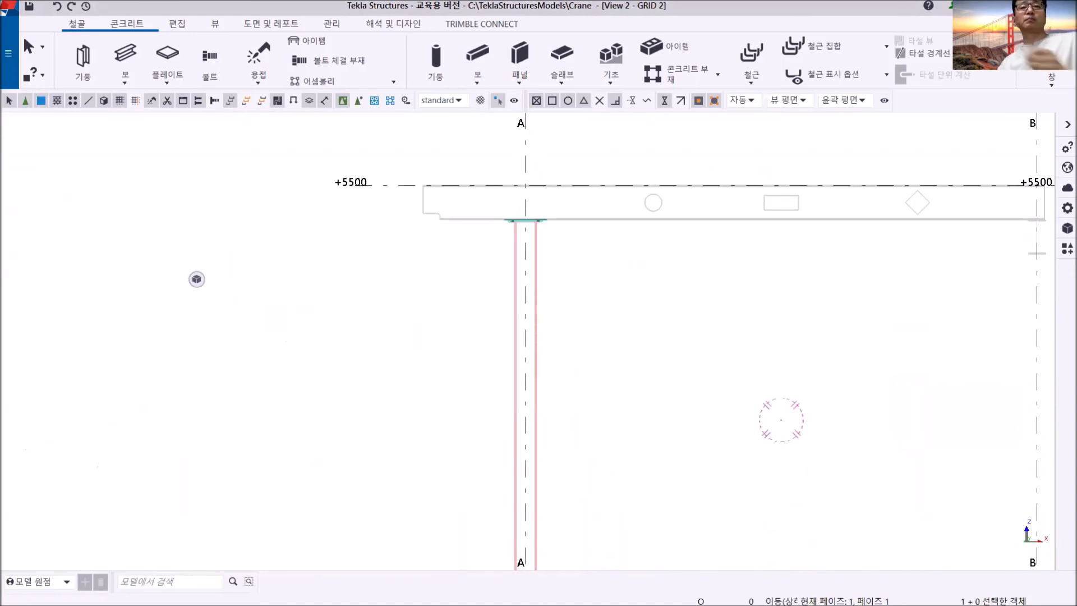
pyautogui.scroll(3, 489, 227)
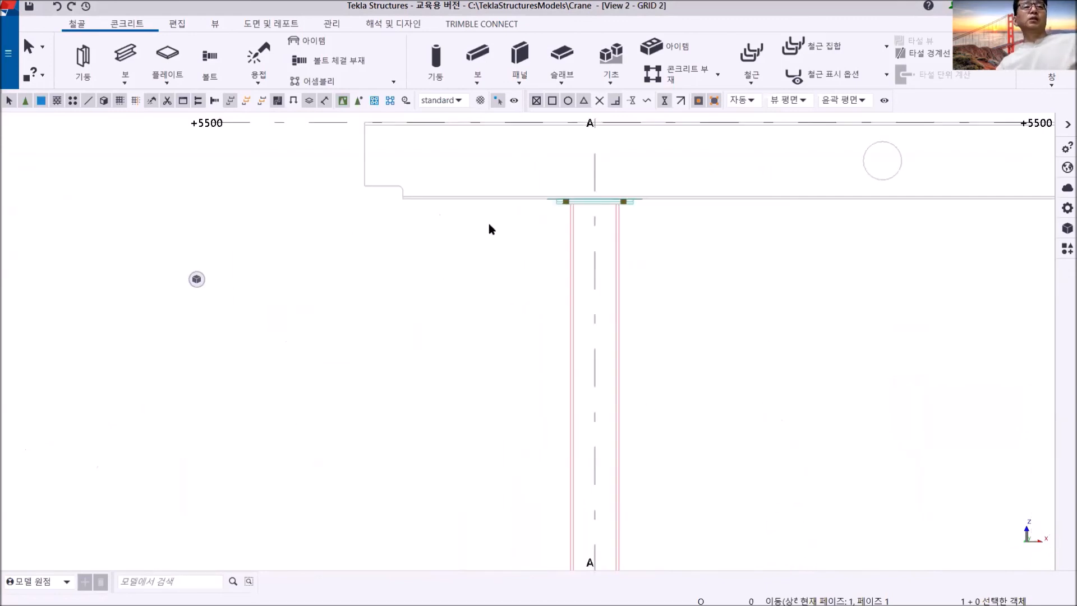
pyautogui.keyDown('ctrl'); pyautogui.moveTo(582, 217); pyautogui.dragTo(558, 306, button='middle'); pyautogui.keyUp('ctrl')
pyautogui.scroll(7, 534, 306)
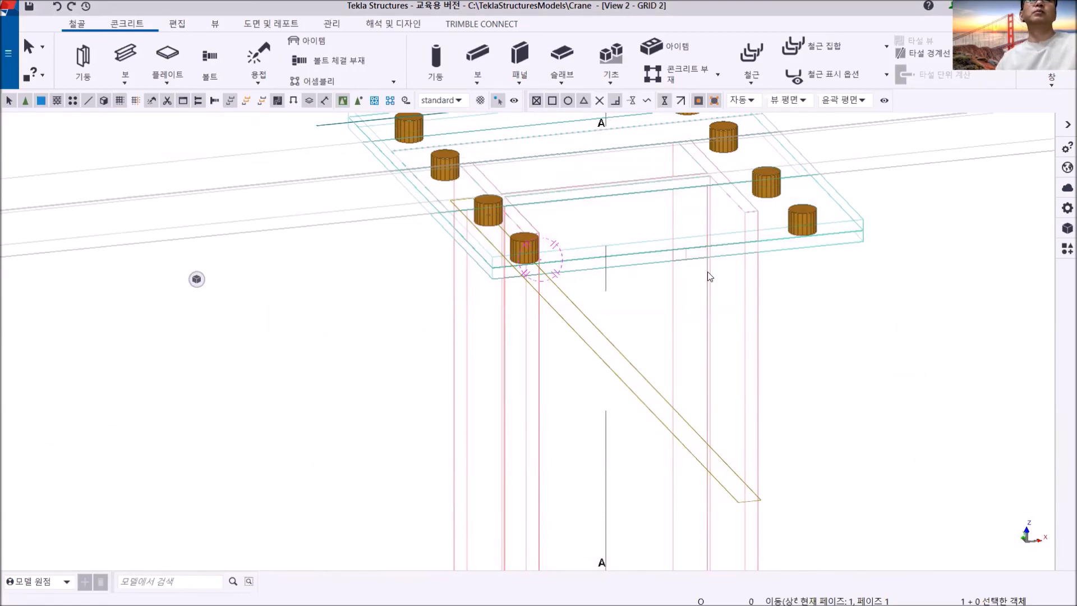
pyautogui.scroll(-5, 708, 272)
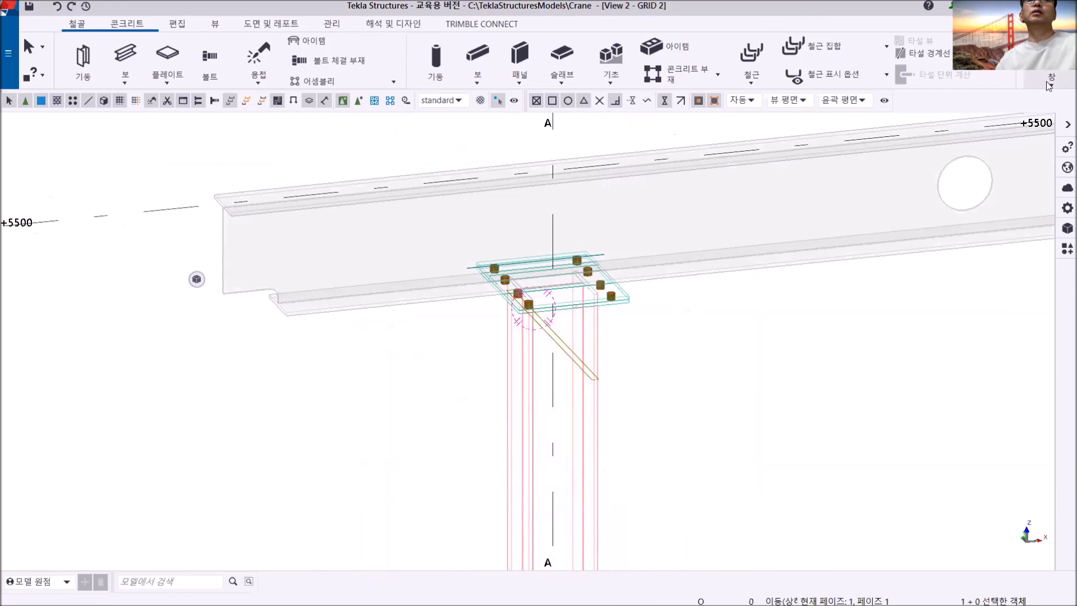
# - Examine the column-top plates, bolt holes and girder seat in the 3D view from below and above, along with the column base
pyautogui.click(1052, 79)
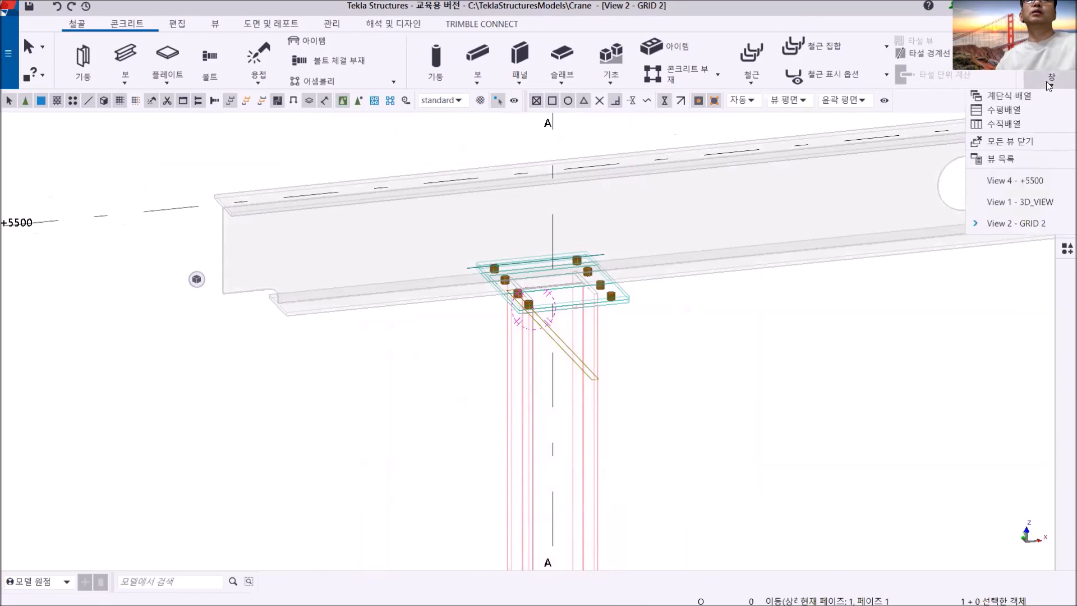
pyautogui.click(999, 202)
pyautogui.scroll(-2, 635, 363)
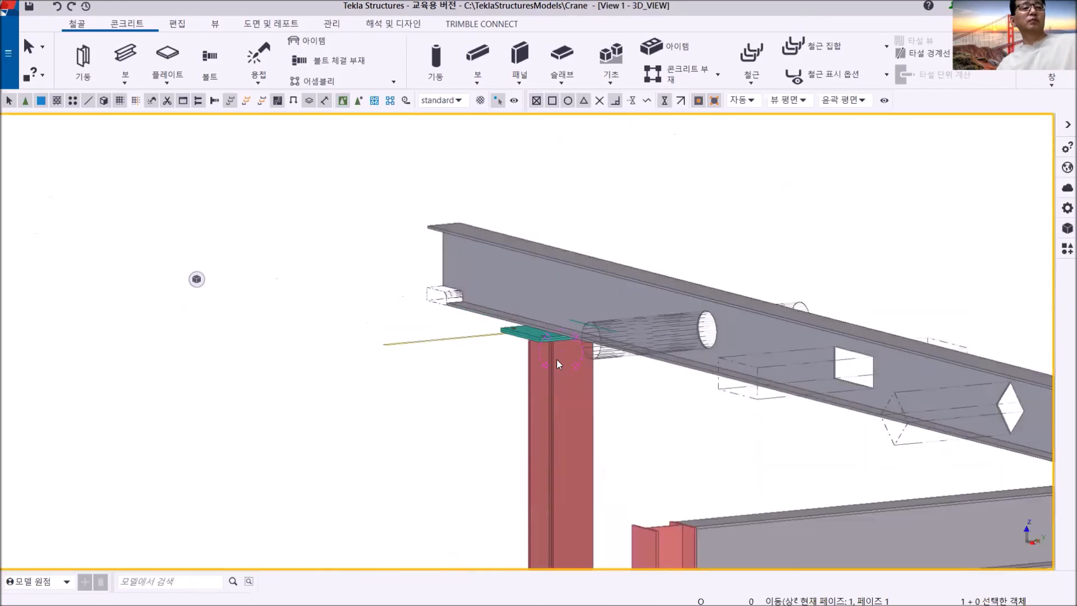
pyautogui.scroll(5, 554, 360)
pyautogui.keyDown('ctrl'); pyautogui.moveTo(552, 320); pyautogui.dragTo(819, 263, button='middle'); pyautogui.keyUp('ctrl')
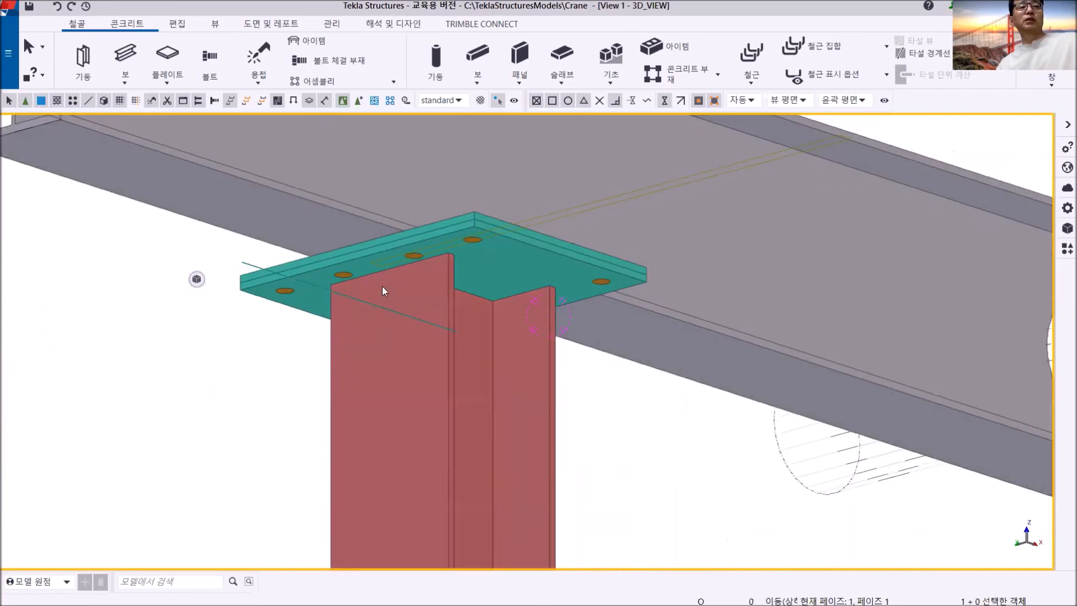
pyautogui.keyDown('ctrl'); pyautogui.moveTo(479, 240); pyautogui.dragTo(301, 300, button='middle'); pyautogui.keyUp('ctrl')
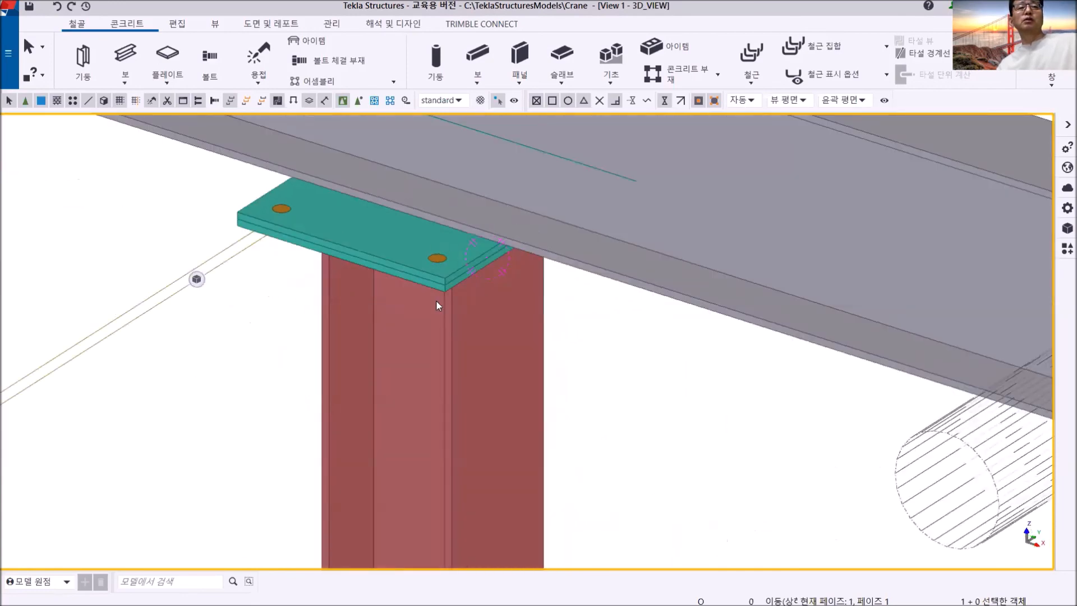
pyautogui.scroll(-10, 437, 303)
pyautogui.scroll(4, 494, 398)
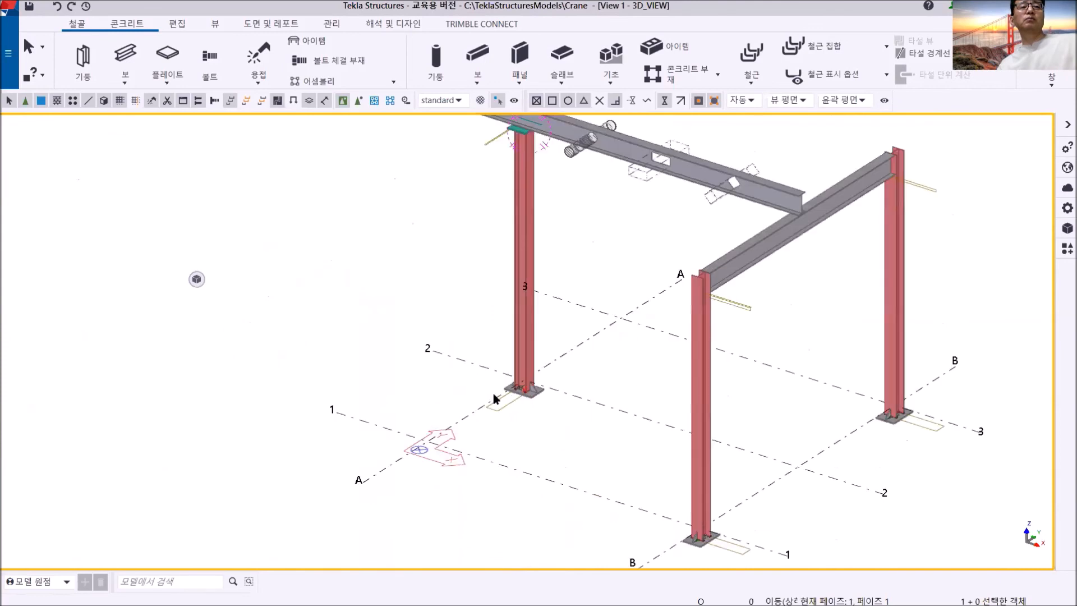
pyautogui.scroll(2, 494, 398)
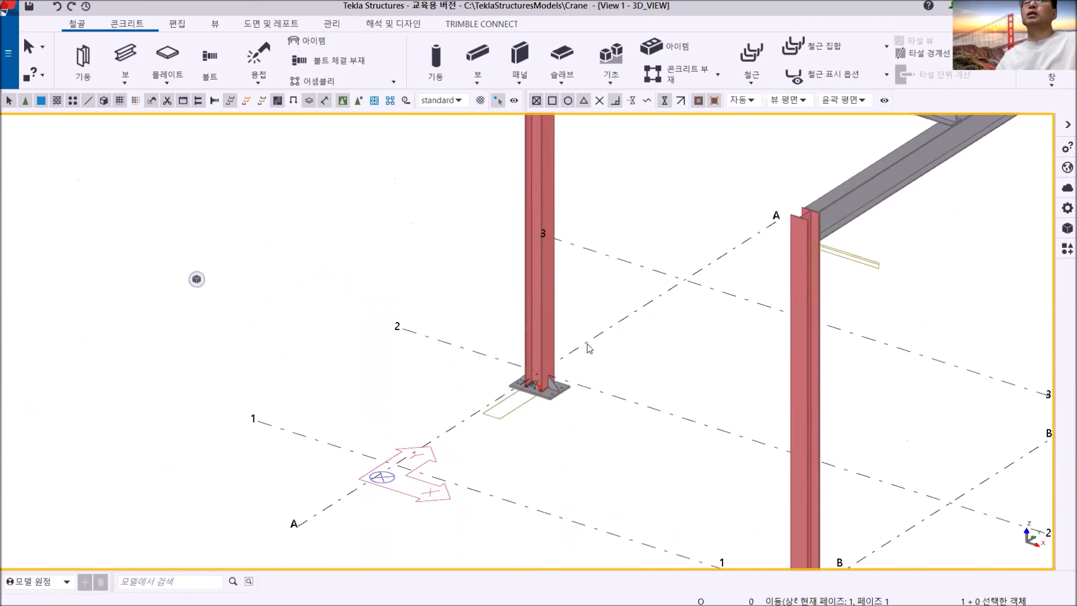
pyautogui.moveTo(736, 341); pyautogui.dragTo(629, 452, button='middle')
pyautogui.moveTo(482, 300); pyautogui.dragTo(518, 491, button='middle')
pyautogui.scroll(5, 405, 251)
pyautogui.scroll(-4, 471, 326)
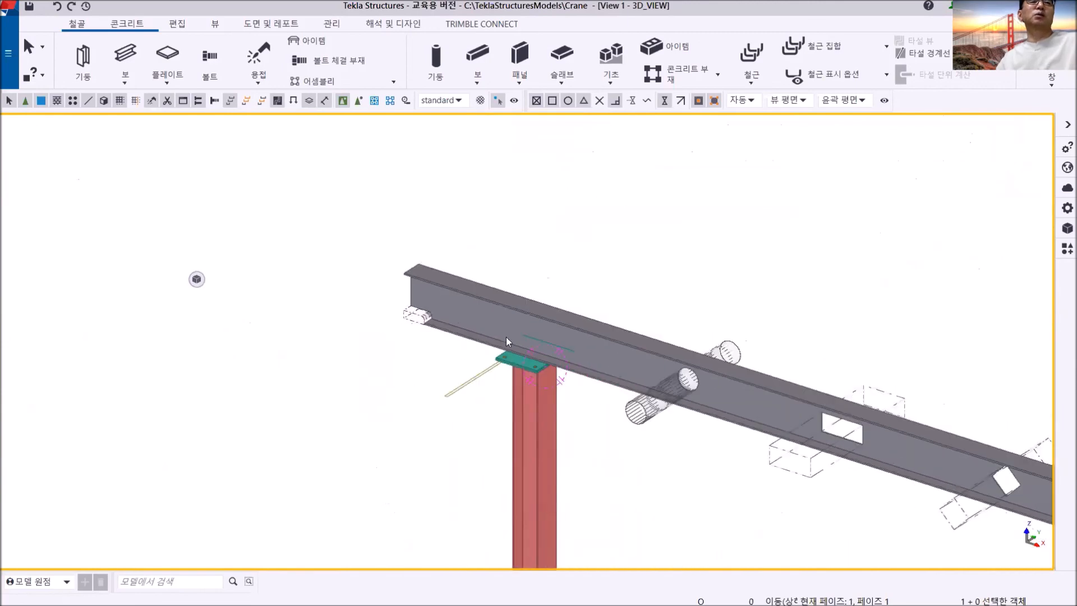
pyautogui.keyDown('ctrl'); pyautogui.moveTo(501, 361); pyautogui.dragTo(669, 392, button='middle'); pyautogui.keyUp('ctrl')
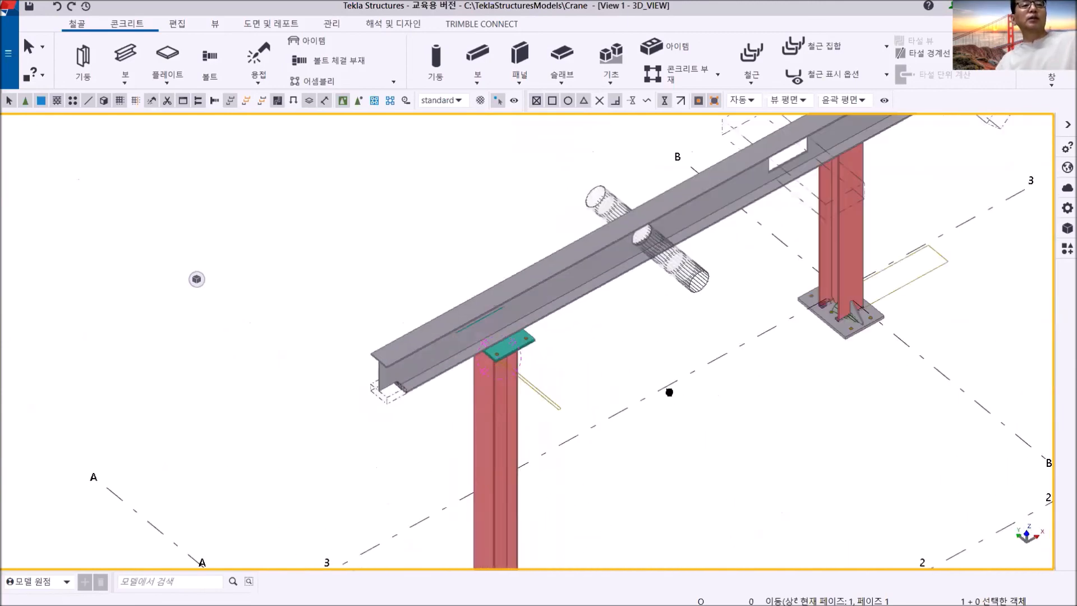
# - Rotate both column-top plates and their bolt group 90 degrees about Z around the grid A/2 intersection in the +5500 view
pyautogui.moveTo(431, 263); pyautogui.dragTo(576, 435)
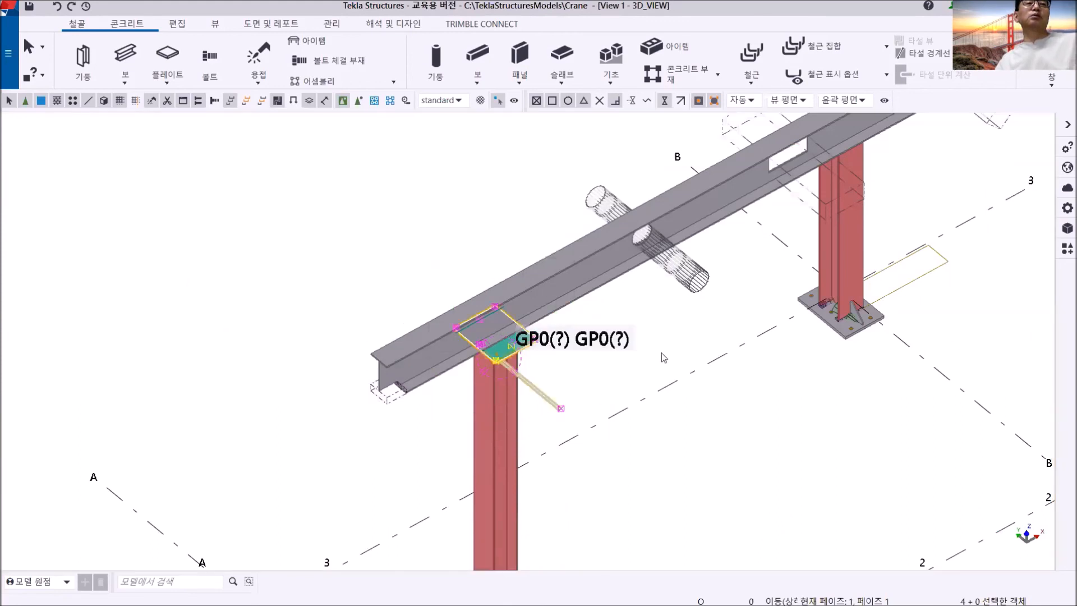
pyautogui.click(1051, 78)
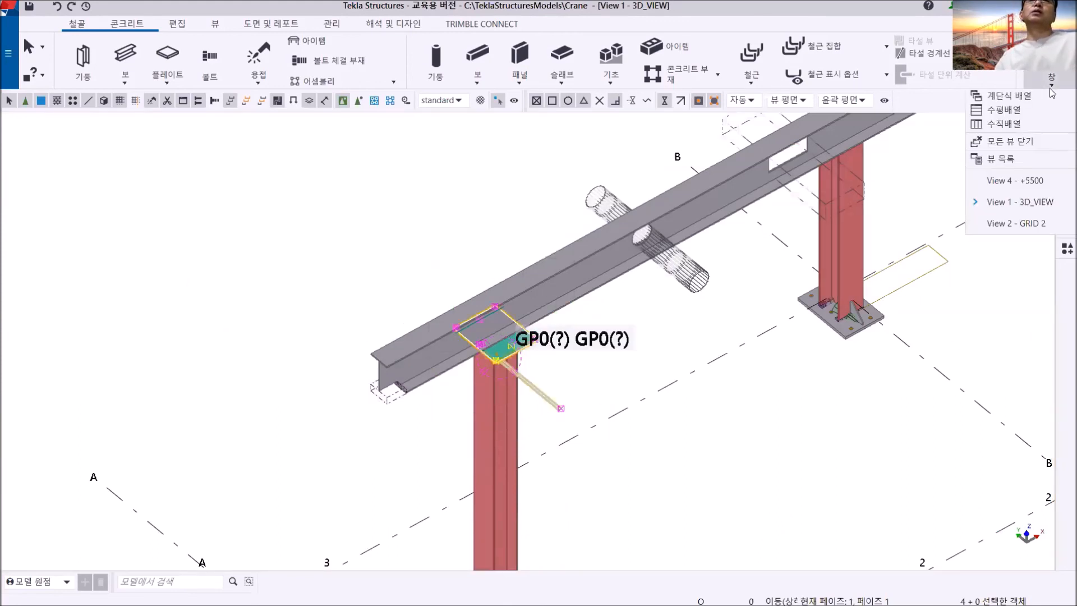
pyautogui.click(1047, 179)
pyautogui.rightClick(476, 161)
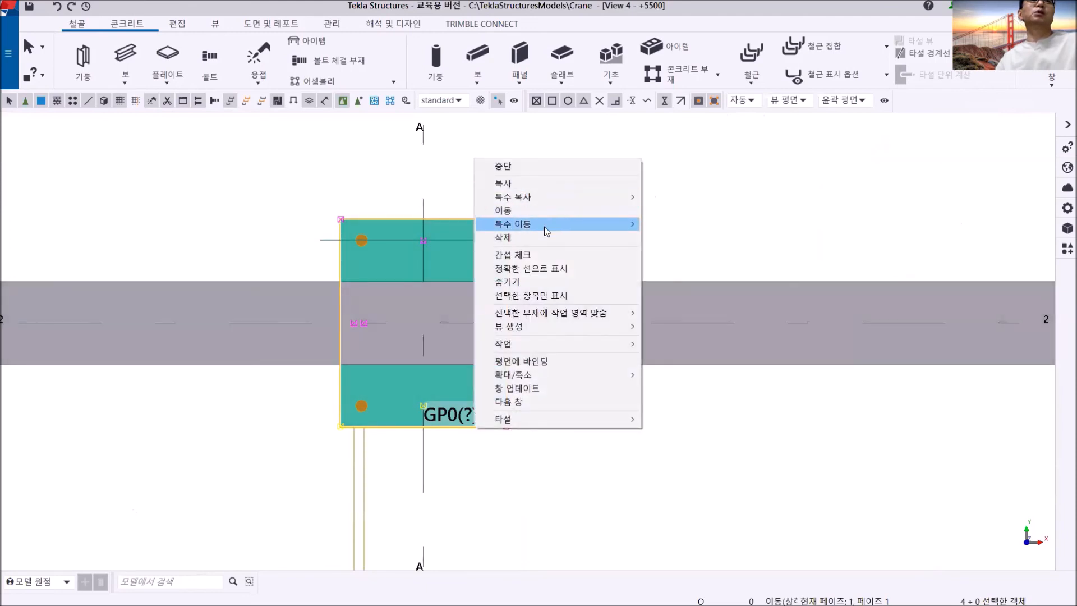
pyautogui.moveTo(546, 231)
pyautogui.click(676, 236)
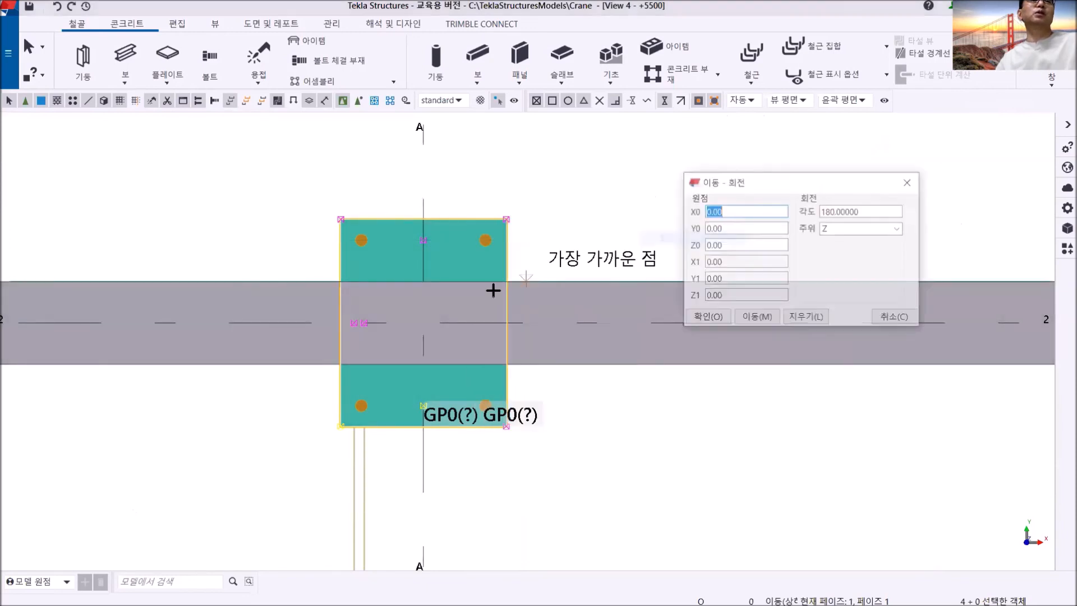
pyautogui.click(424, 325)
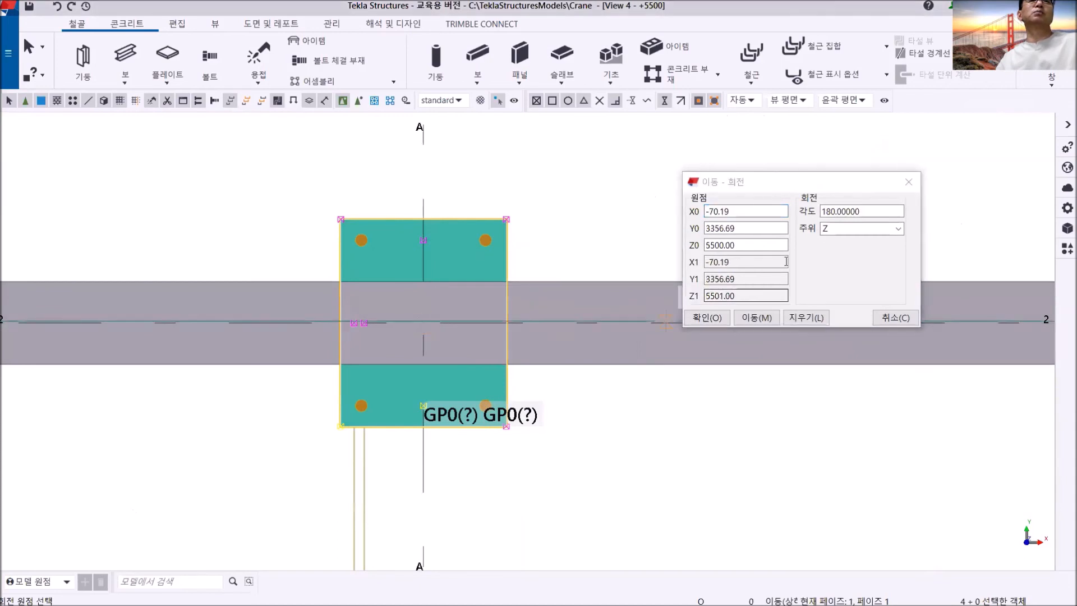
pyautogui.write('90')
pyautogui.click(766, 317)
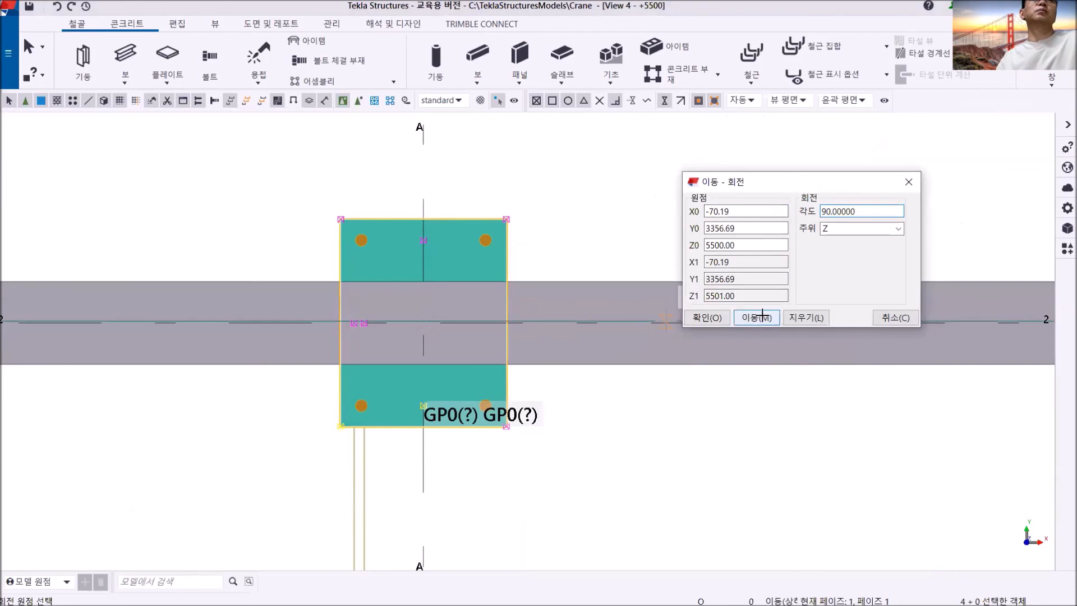
pyautogui.click(909, 181)
pyautogui.rightClick(643, 180)
pyautogui.click(672, 186)
# - Clear the selection and check the orientation of the column-top plates and holes in the +5500 plan and the 3D view
pyautogui.scroll(-5, 553, 252)
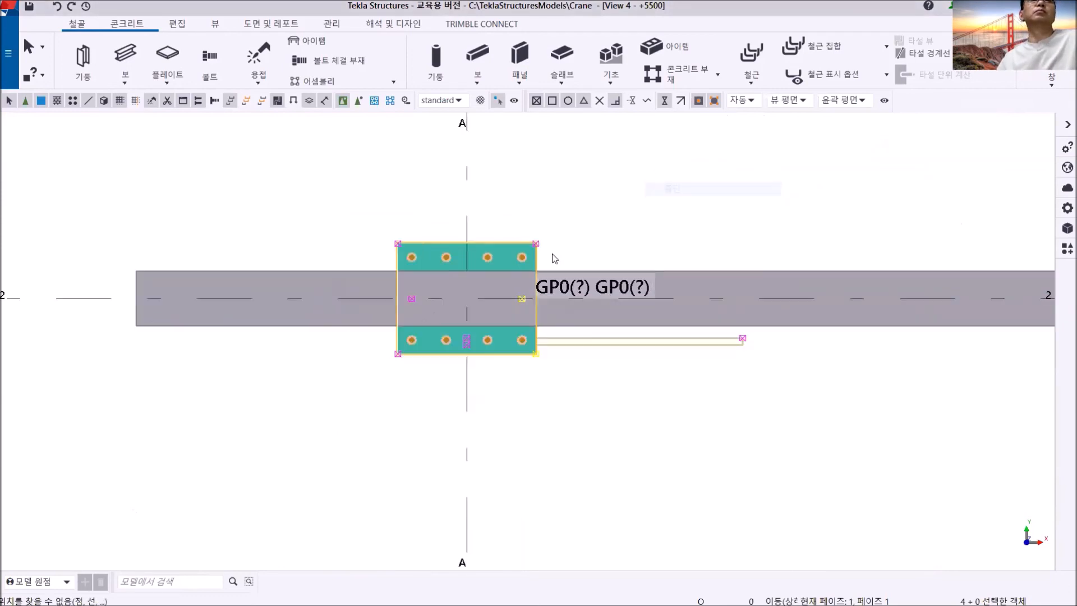
pyautogui.press('Escape')
pyautogui.moveTo(576, 310); pyautogui.dragTo(379, 326, button='middle')
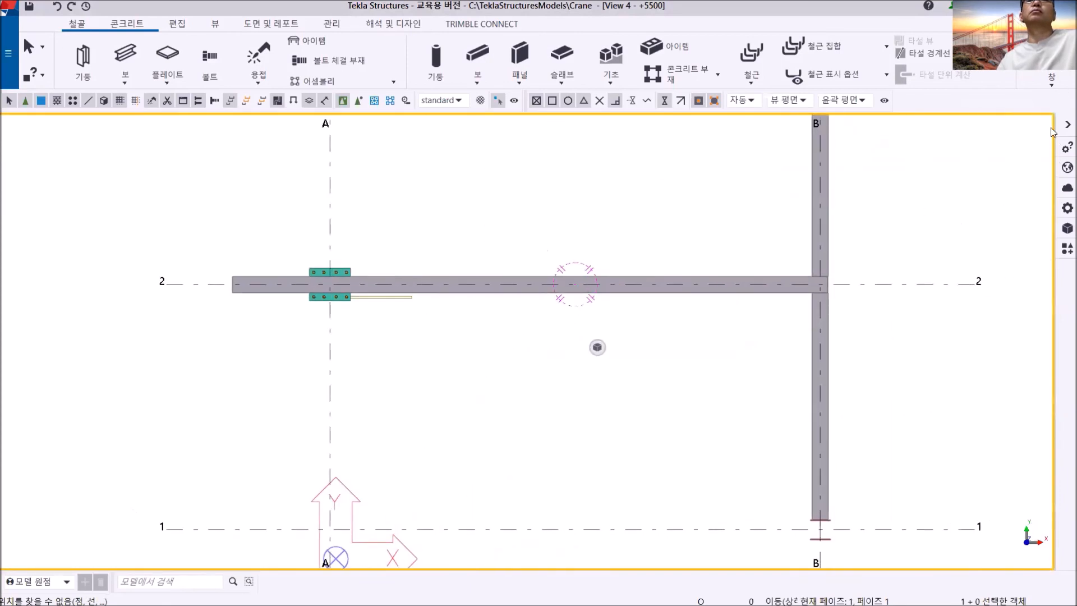
pyautogui.click(1053, 84)
pyautogui.click(992, 202)
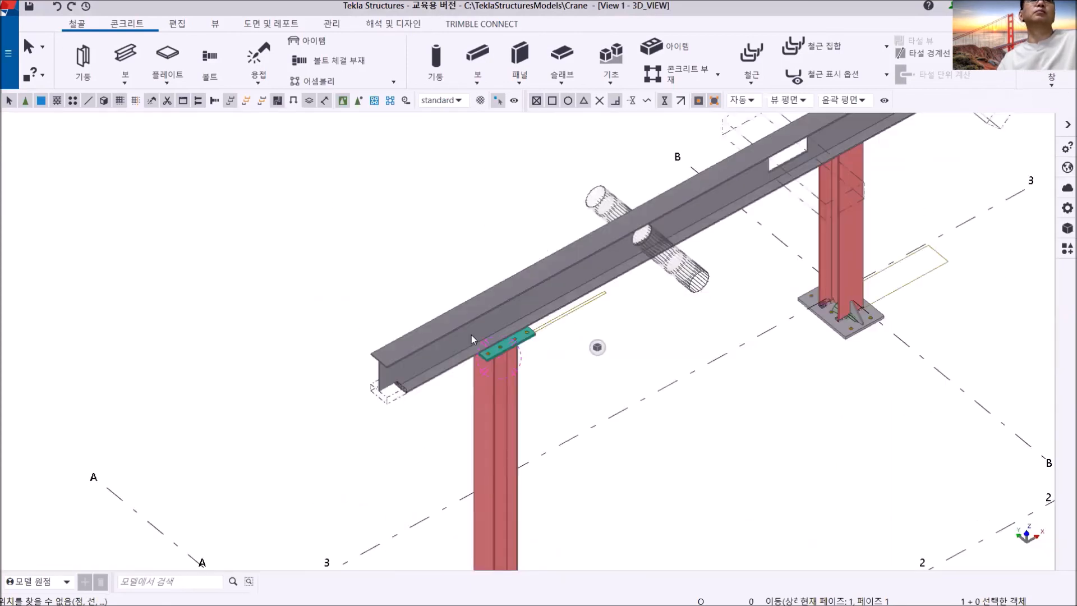
pyautogui.scroll(-5, 520, 271)
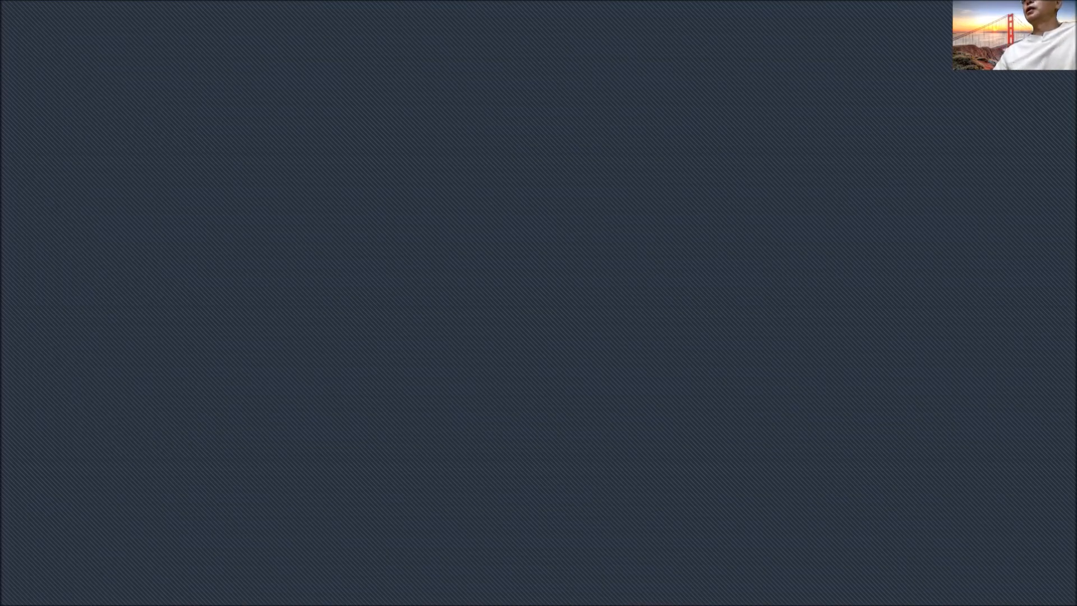
# - Switch to DigiMemo and sketch a flat base plate in side view with two upright angled pieces on it, below the divider line
pyautogui.scroll(-3, 507, 466)
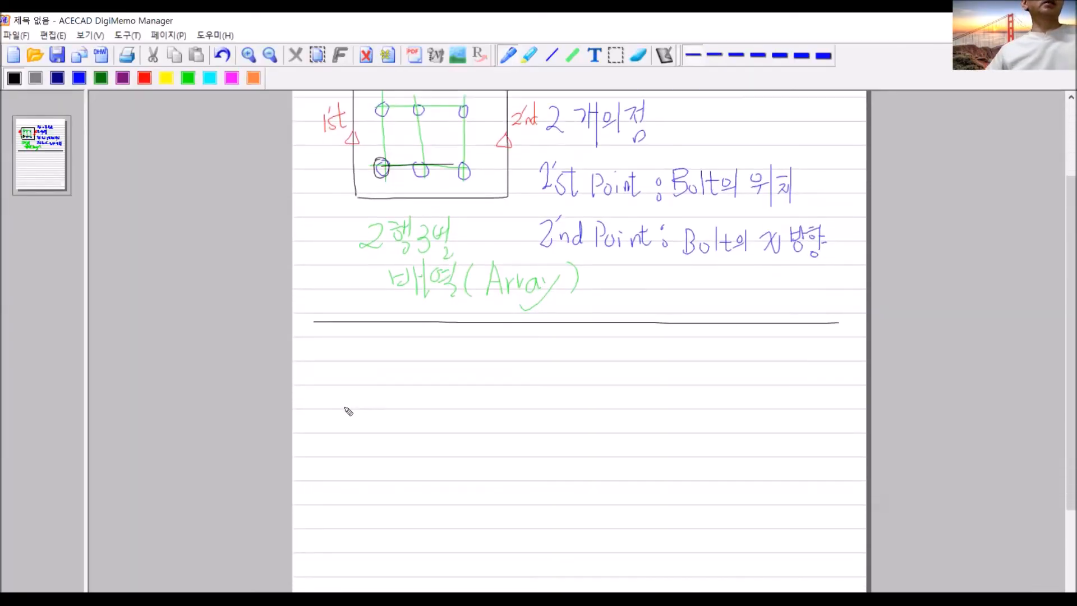
pyautogui.moveTo(342, 407)
pyautogui.mouseDown()
pyautogui.moveTo(498, 406)
pyautogui.moveTo(482, 422)
pyautogui.moveTo(355, 423)
pyautogui.moveTo(346, 408)
pyautogui.moveTo(389, 422)
pyautogui.mouseUp()
pyautogui.moveTo(452, 408); pyautogui.dragTo(469, 426)
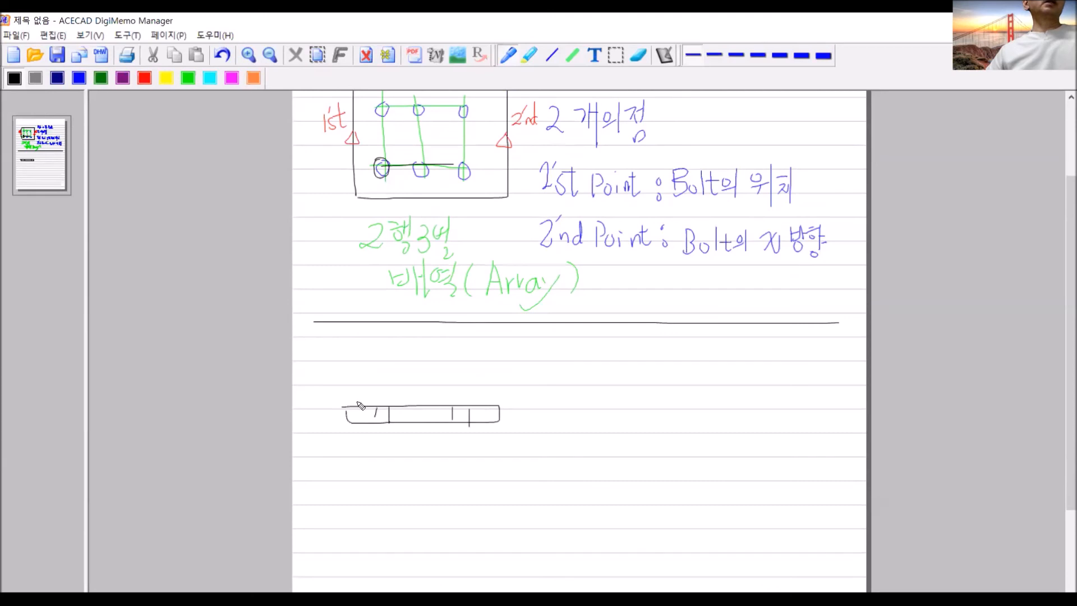
pyautogui.moveTo(359, 403)
pyautogui.mouseDown()
pyautogui.moveTo(396, 366)
pyautogui.moveTo(397, 396)
pyautogui.moveTo(384, 404)
pyautogui.mouseUp()
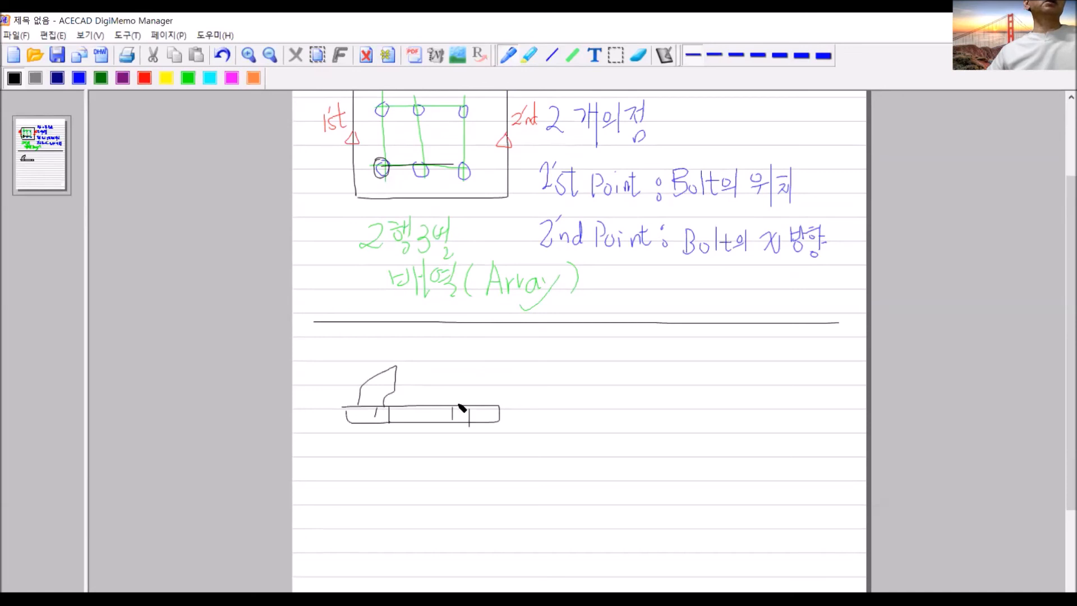
pyautogui.moveTo(459, 403)
pyautogui.mouseDown()
pyautogui.moveTo(451, 365)
pyautogui.moveTo(475, 365)
pyautogui.moveTo(486, 403)
pyautogui.mouseUp()
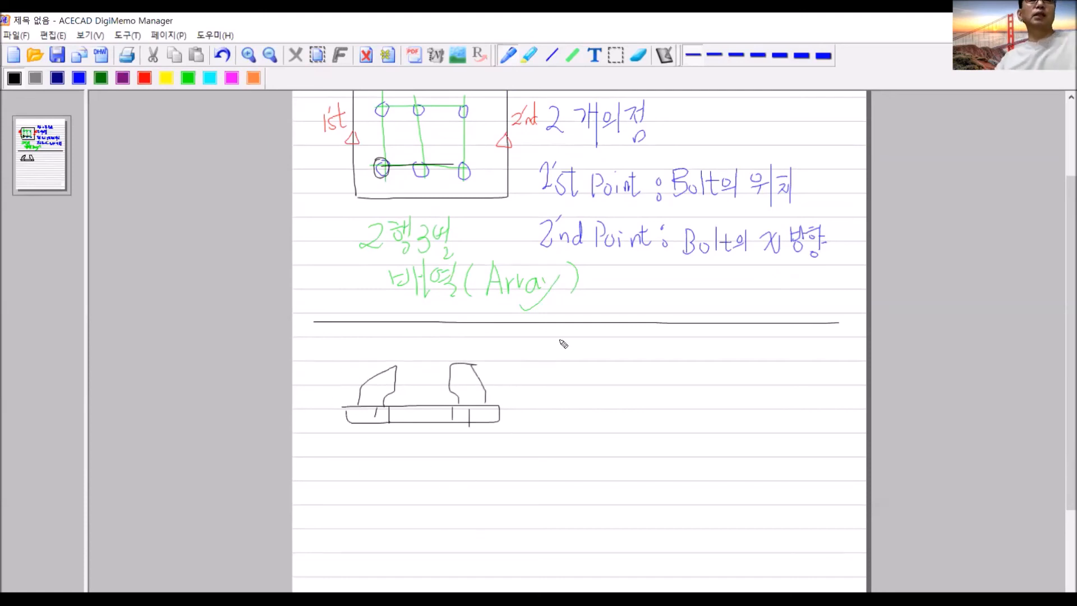
# - Write the note "상세 ColBase" beside the base plate sketch
pyautogui.moveTo(559, 340)
pyautogui.mouseDown()
pyautogui.moveTo(544, 353)
pyautogui.moveTo(565, 366)
pyautogui.moveTo(574, 353)
pyautogui.moveTo(560, 381)
pyautogui.moveTo(564, 367)
pyautogui.mouseUp()
pyautogui.moveTo(599, 348)
pyautogui.mouseDown()
pyautogui.moveTo(574, 375)
pyautogui.moveTo(590, 379)
pyautogui.moveTo(602, 364)
pyautogui.mouseUp()
pyautogui.moveTo(603, 352); pyautogui.dragTo(608, 386)
pyautogui.moveTo(672, 349)
pyautogui.mouseDown()
pyautogui.moveTo(654, 377)
pyautogui.moveTo(681, 373)
pyautogui.moveTo(694, 388)
pyautogui.moveTo(708, 362)
pyautogui.moveTo(722, 373)
pyautogui.moveTo(713, 388)
pyautogui.moveTo(764, 375)
pyautogui.moveTo(757, 388)
pyautogui.mouseUp()
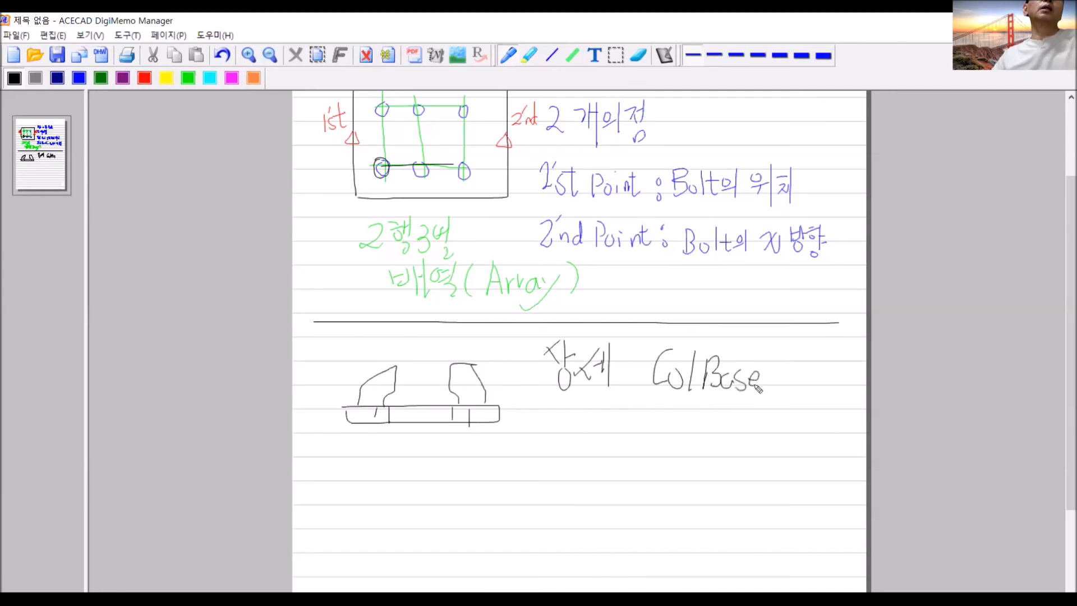
# - Underline ColBase, draw a downward arrow from it and write "현 모델" and "다른 모델" beneath
pyautogui.moveTo(638, 404); pyautogui.dragTo(765, 400)
pyautogui.moveTo(690, 406)
pyautogui.mouseDown()
pyautogui.moveTo(690, 426)
pyautogui.moveTo(700, 413)
pyautogui.mouseUp()
pyautogui.moveTo(628, 442)
pyautogui.mouseDown()
pyautogui.moveTo(650, 444)
pyautogui.moveTo(642, 453)
pyautogui.moveTo(655, 449)
pyautogui.moveTo(666, 468)
pyautogui.moveTo(698, 444)
pyautogui.moveTo(691, 462)
pyautogui.moveTo(705, 464)
pyautogui.moveTo(716, 445)
pyautogui.moveTo(704, 463)
pyautogui.moveTo(720, 461)
pyautogui.moveTo(722, 437)
pyautogui.moveTo(726, 461)
pyautogui.moveTo(715, 475)
pyautogui.moveTo(726, 477)
pyautogui.mouseUp()
pyautogui.moveTo(628, 513)
pyautogui.mouseDown()
pyautogui.moveTo(647, 500)
pyautogui.moveTo(651, 540)
pyautogui.moveTo(671, 511)
pyautogui.moveTo(693, 535)
pyautogui.moveTo(705, 517)
pyautogui.moveTo(717, 530)
pyautogui.moveTo(730, 501)
pyautogui.moveTo(725, 519)
pyautogui.moveTo(741, 504)
pyautogui.moveTo(746, 543)
pyautogui.moveTo(765, 537)
pyautogui.mouseUp()
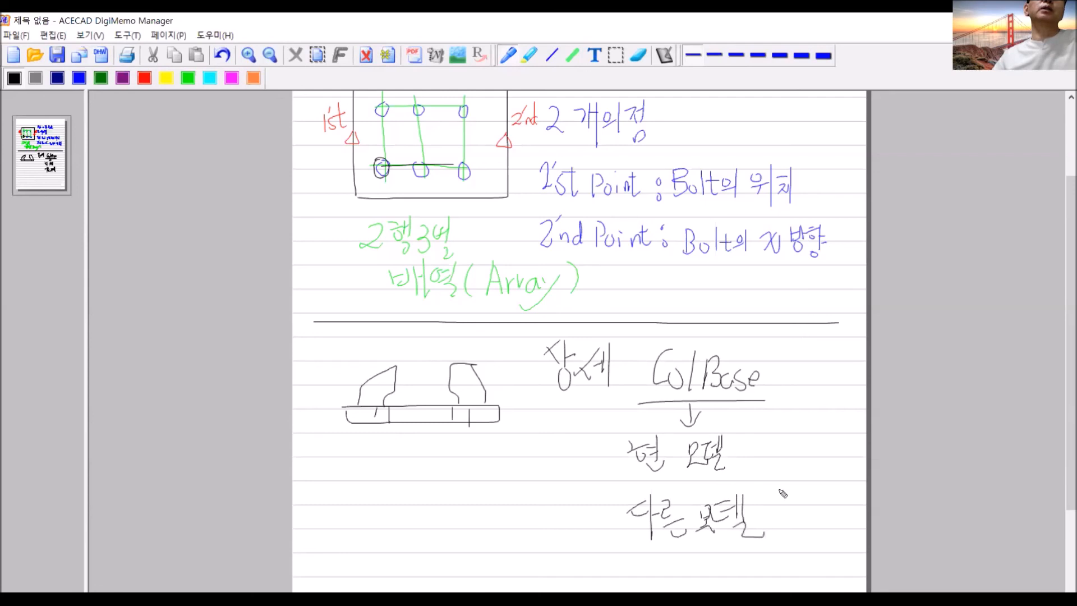
# - Draw a long curved arrow from ColBase down to free space and write the file name "ColBase.uel" at its end
pyautogui.scroll(-2, 782, 494)
pyautogui.moveTo(637, 369); pyautogui.dragTo(519, 491)
pyautogui.moveTo(498, 493)
pyautogui.mouseDown()
pyautogui.moveTo(503, 506)
pyautogui.moveTo(532, 489)
pyautogui.mouseUp()
pyautogui.moveTo(424, 526)
pyautogui.mouseDown()
pyautogui.moveTo(426, 542)
pyautogui.moveTo(435, 530)
pyautogui.moveTo(445, 544)
pyautogui.moveTo(469, 533)
pyautogui.moveTo(470, 545)
pyautogui.moveTo(525, 534)
pyautogui.moveTo(543, 547)
pyautogui.mouseUp()
pyautogui.click(506, 543)
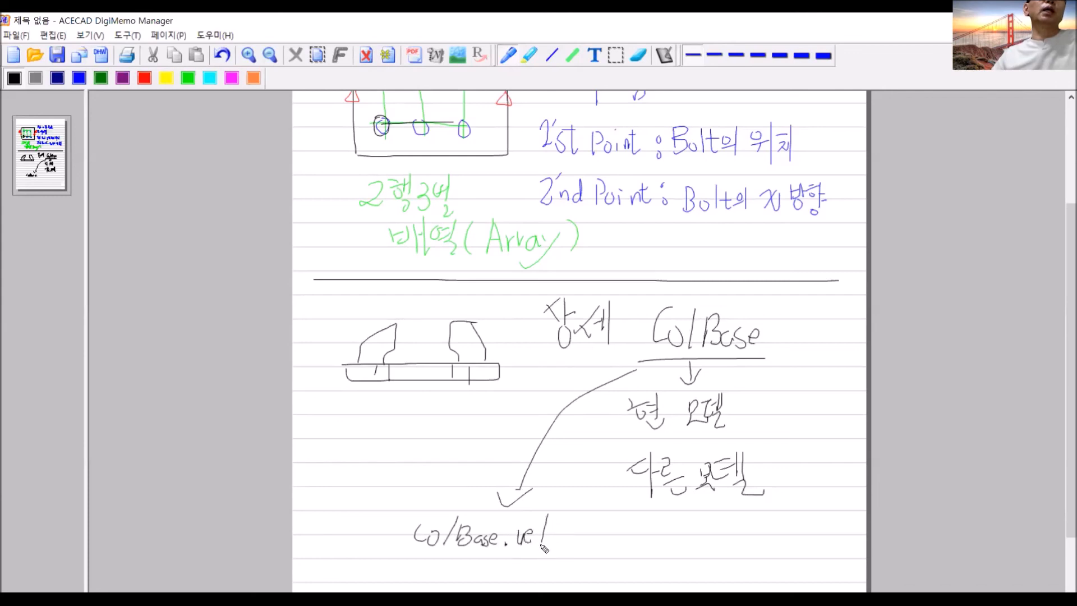
pyautogui.moveTo(411, 560)
pyautogui.mouseDown()
pyautogui.moveTo(557, 557)
pyautogui.moveTo(493, 507)
pyautogui.moveTo(384, 542)
pyautogui.moveTo(404, 545)
pyautogui.mouseUp()
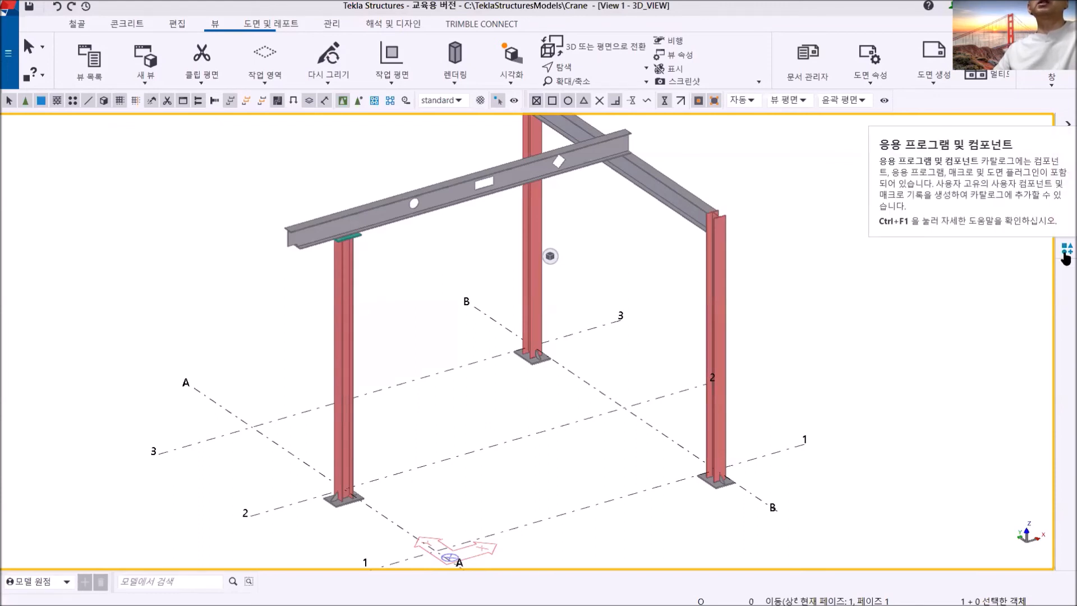
# - Back in Tekla Structures, search the applications and components catalog for "colbase" and pick the ColBase component
pyautogui.click(1065, 258)
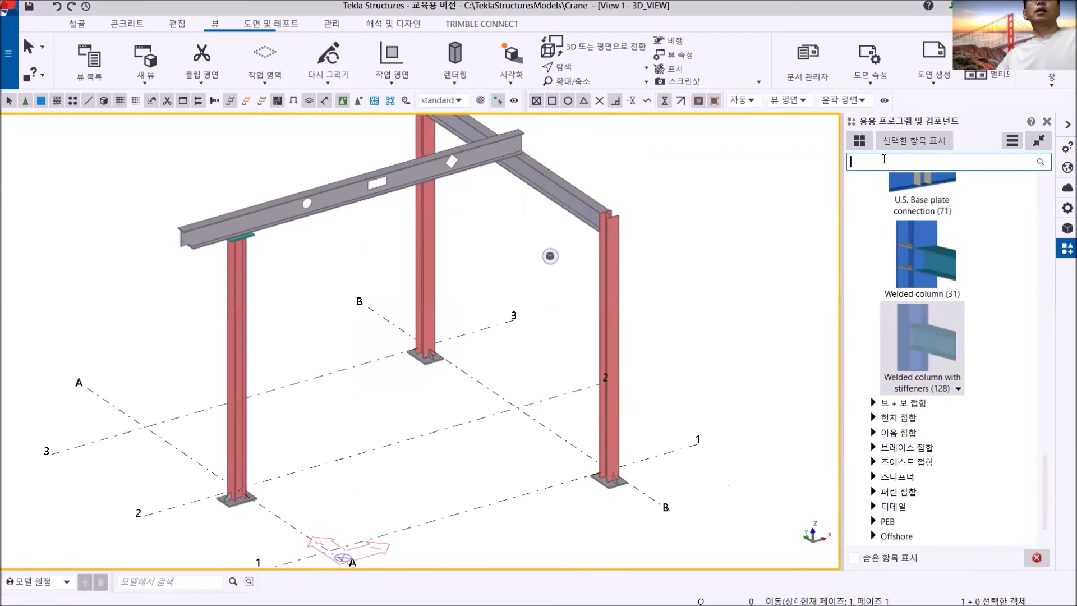
pyautogui.click(884, 160)
pyautogui.write('col')
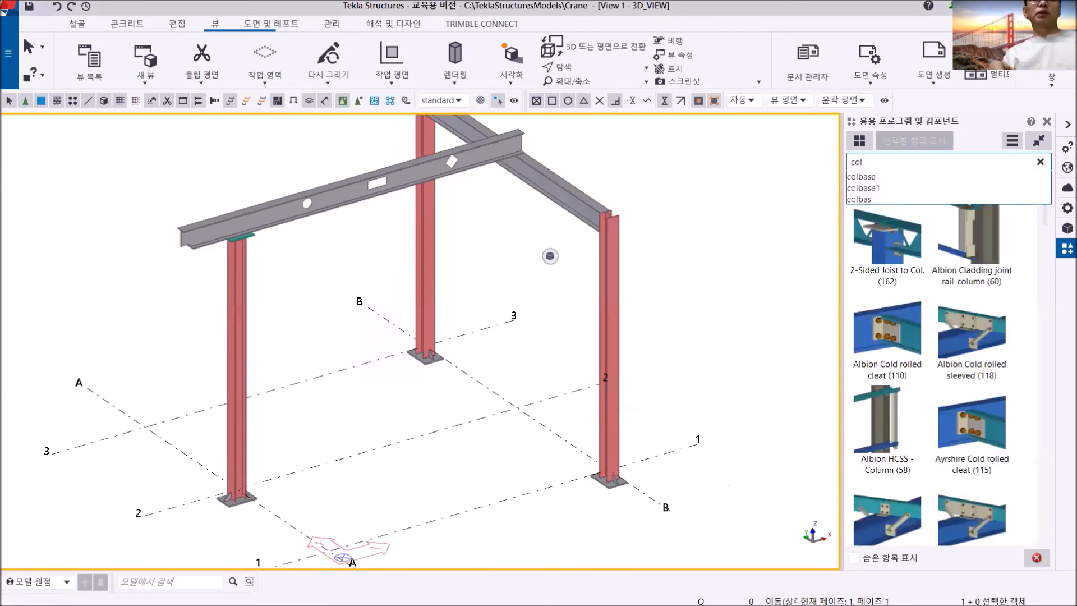
pyautogui.press('Down')
pyautogui.press('Return')
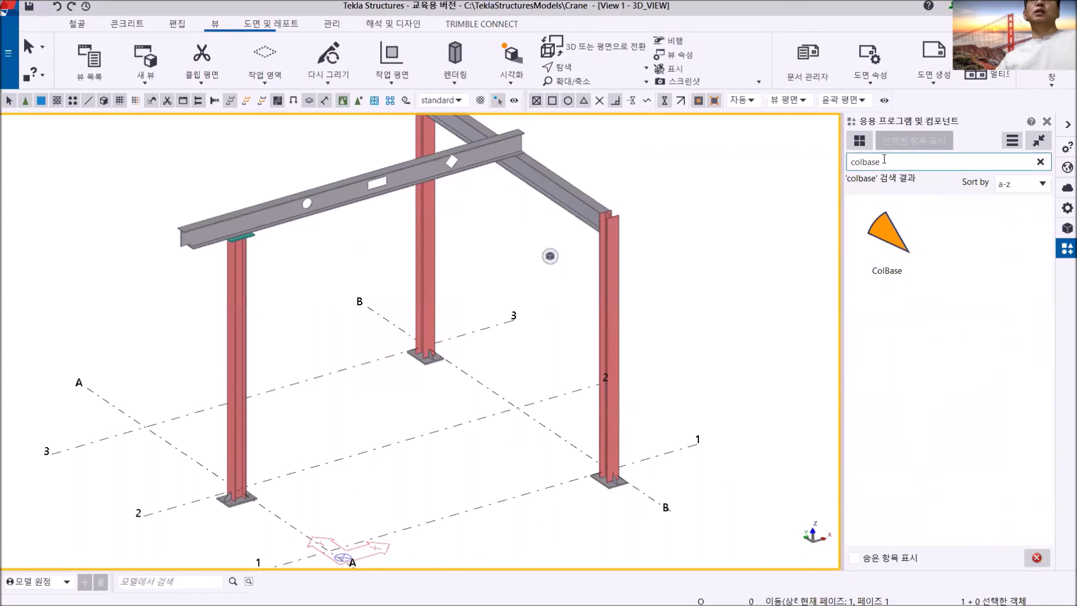
pyautogui.click(885, 231)
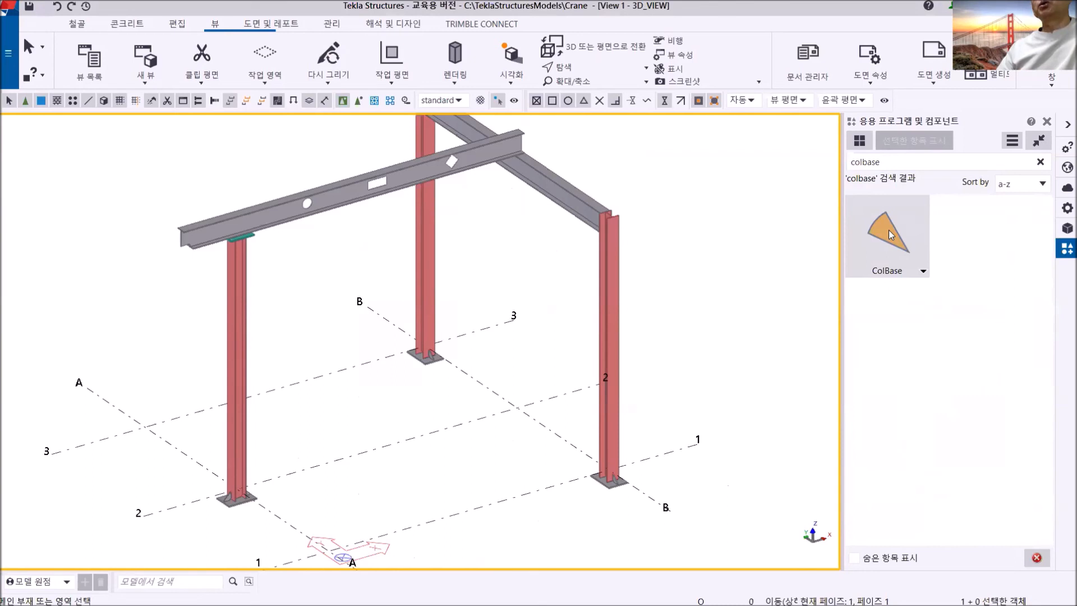
# - Publish the ColBase component as a UEL file named ColBase on the HDD (D:) drive
pyautogui.rightClick(888, 234)
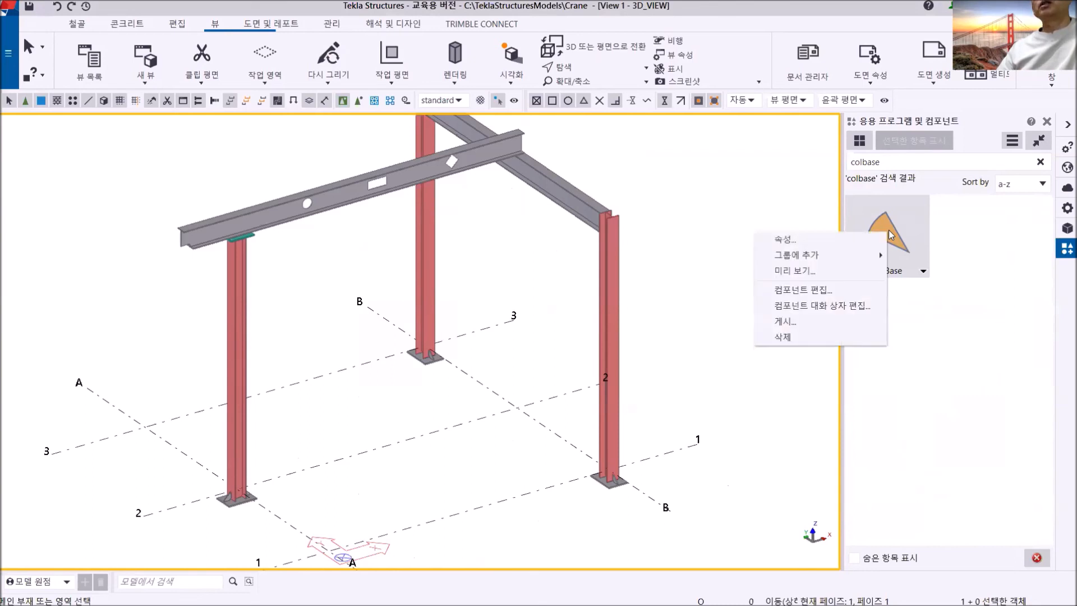
pyautogui.click(785, 321)
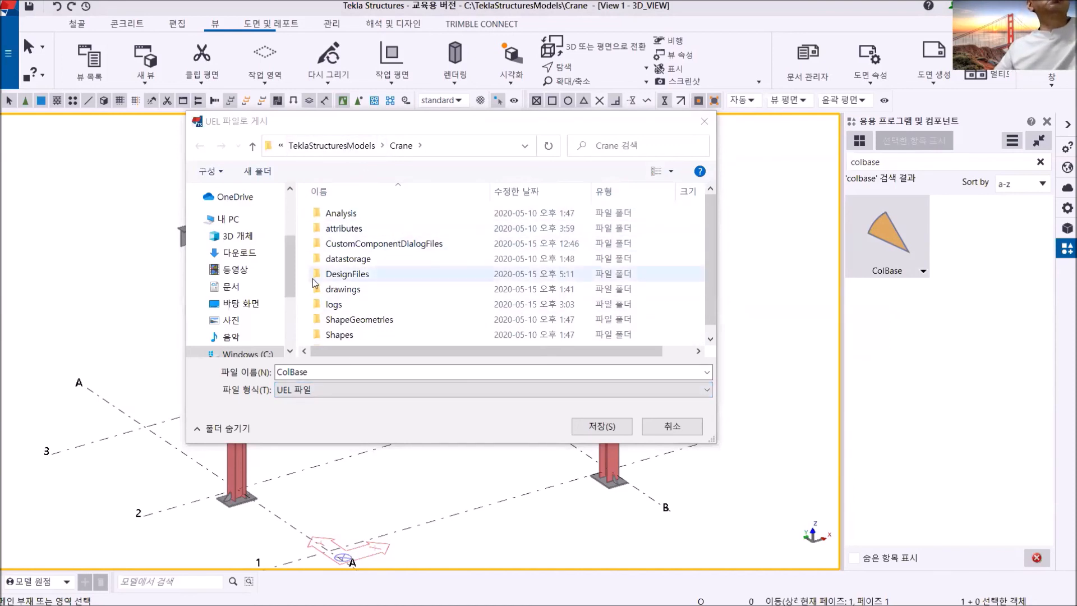
pyautogui.moveTo(287, 284); pyautogui.dragTo(288, 325)
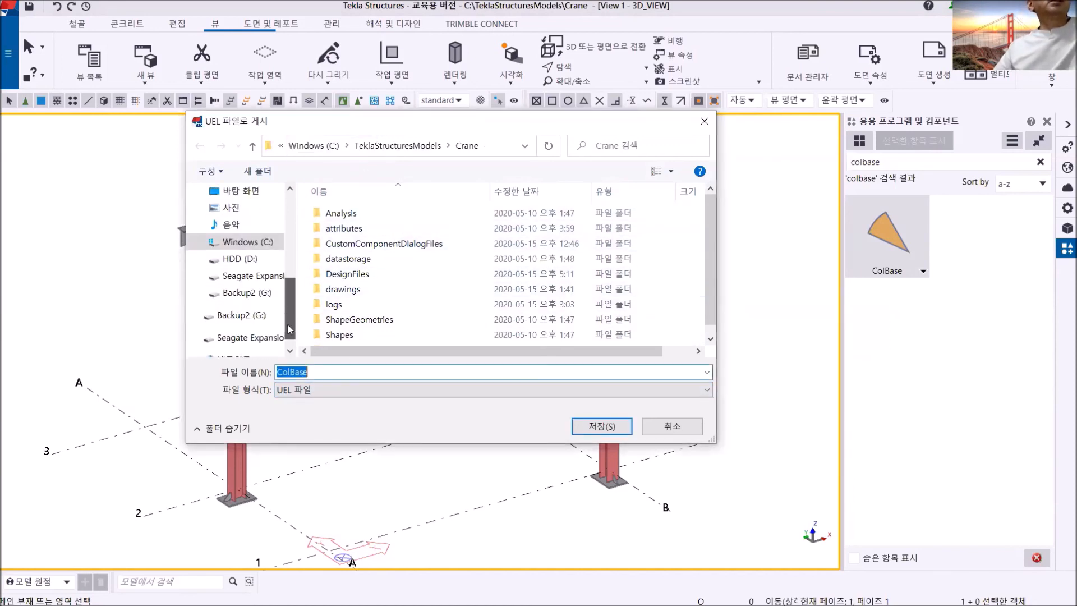
pyautogui.click(251, 260)
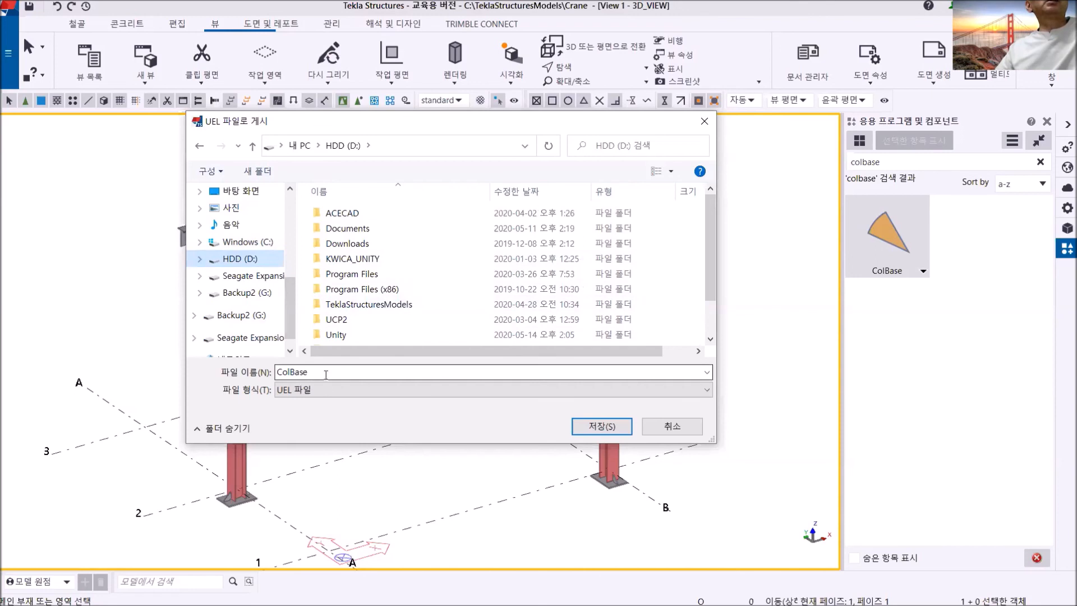
pyautogui.click(599, 427)
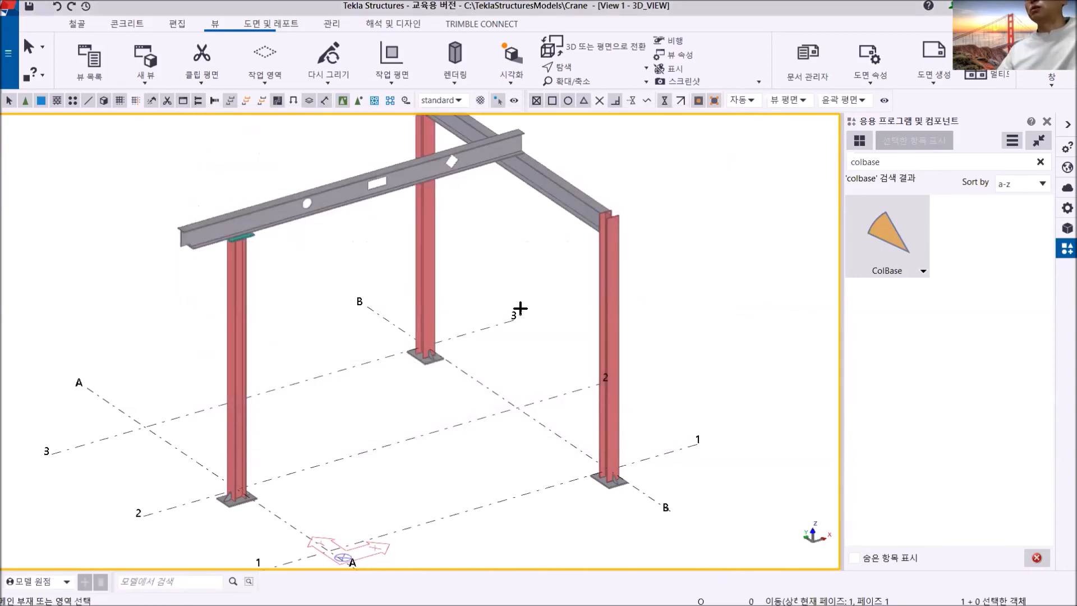
# - Publish the ColBase component again as a UEL file named ColBase1 on the HDD (D:) drive
pyautogui.rightClick(698, 170)
pyautogui.click(722, 180)
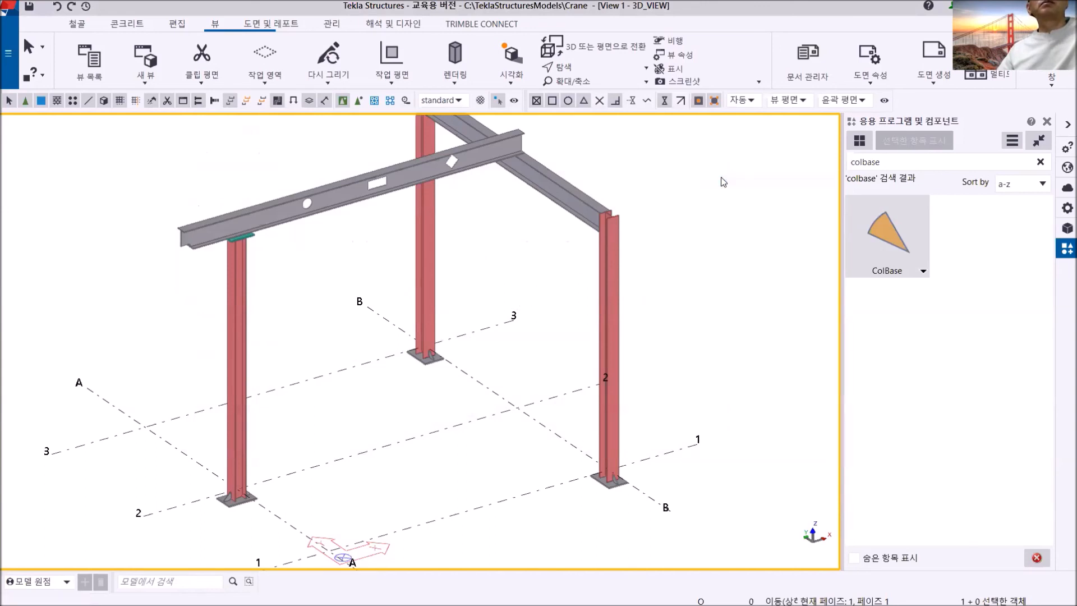
pyautogui.click(894, 234)
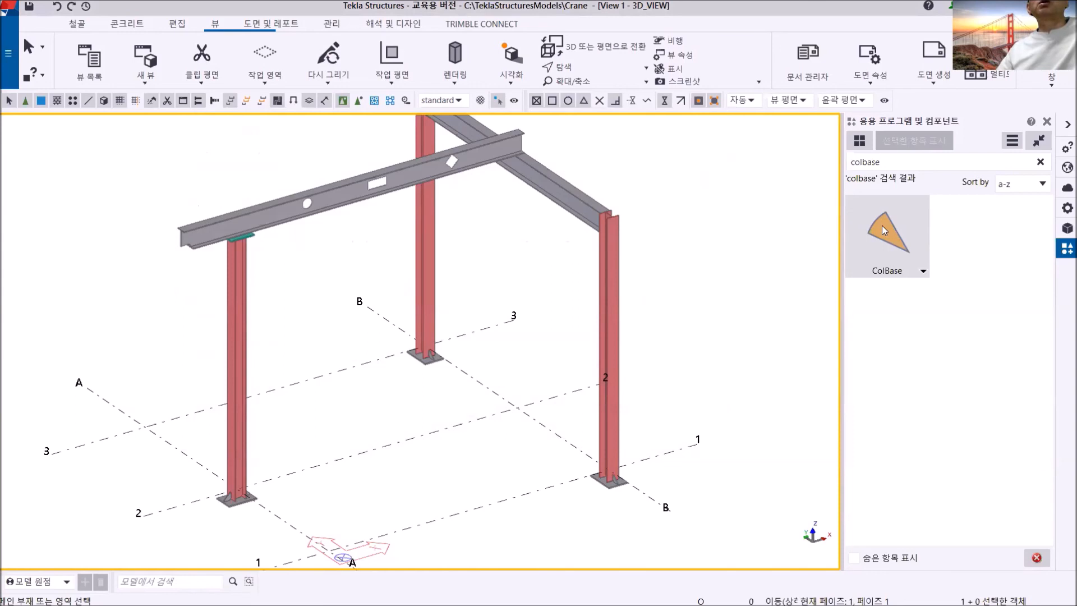
pyautogui.rightClick(884, 230)
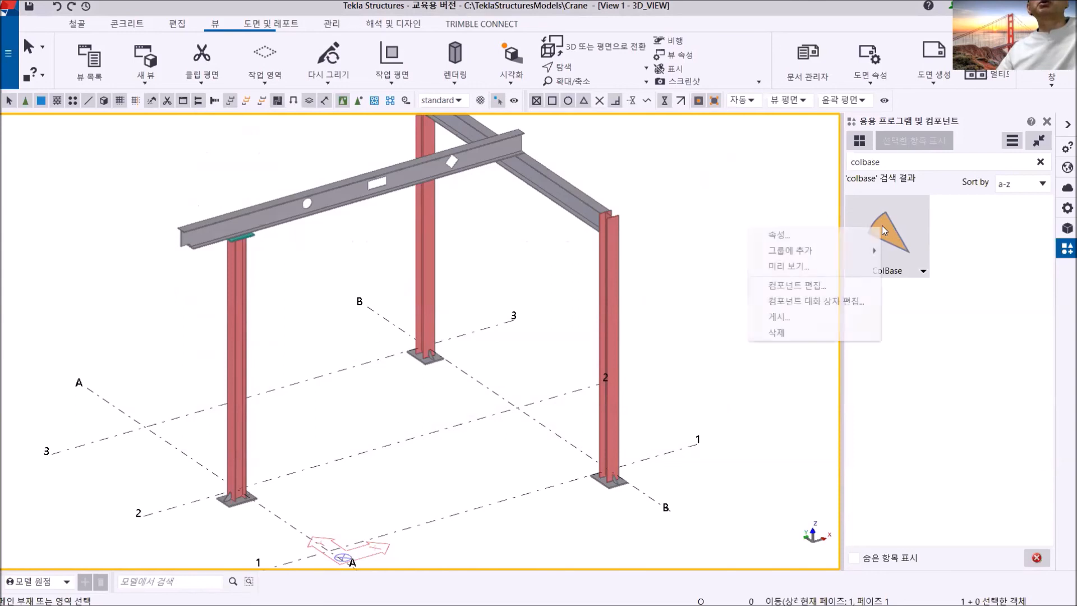
pyautogui.click(809, 316)
pyautogui.click(365, 371)
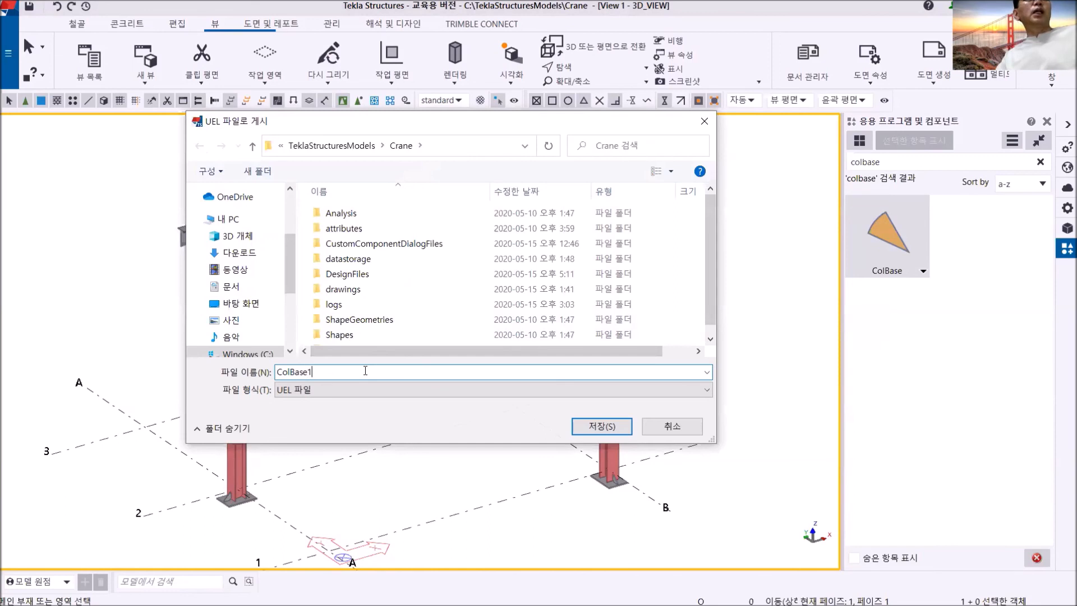
pyautogui.moveTo(288, 274); pyautogui.dragTo(285, 301)
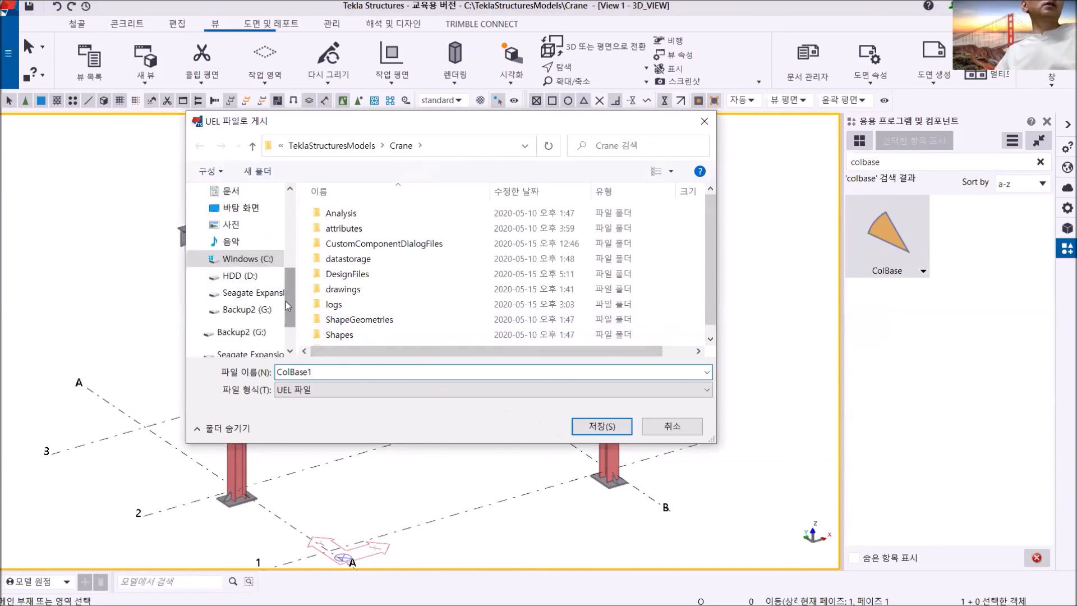
pyautogui.click(242, 277)
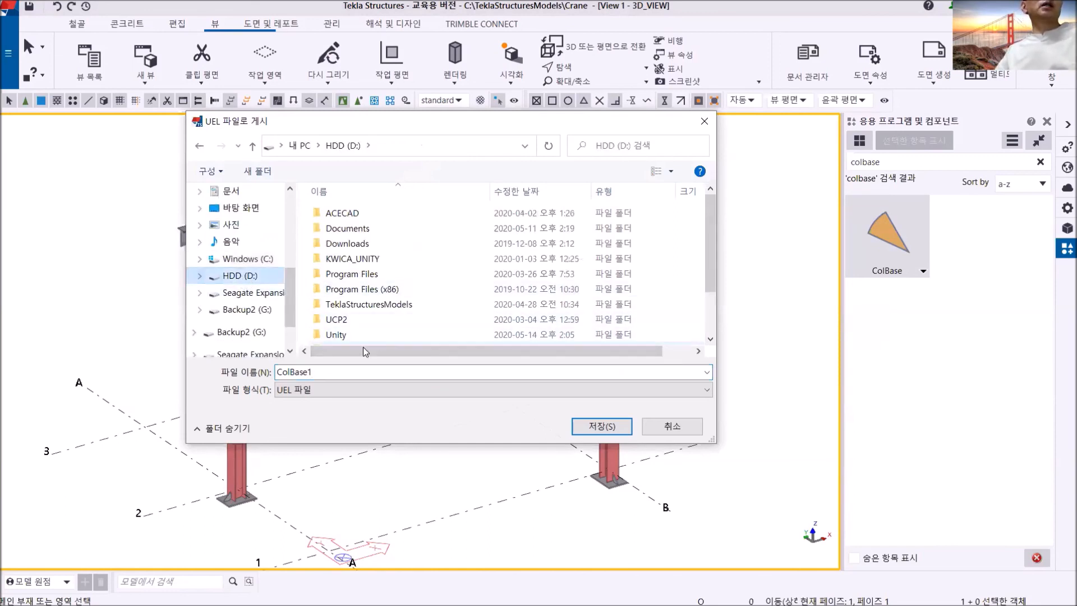
pyautogui.click(603, 425)
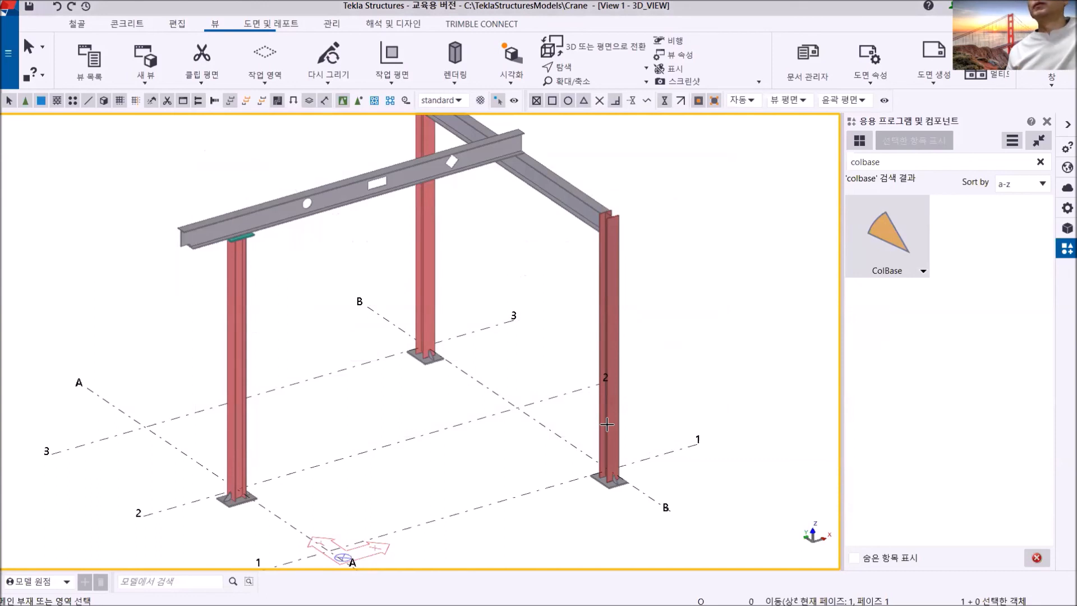
pyautogui.rightClick(665, 177)
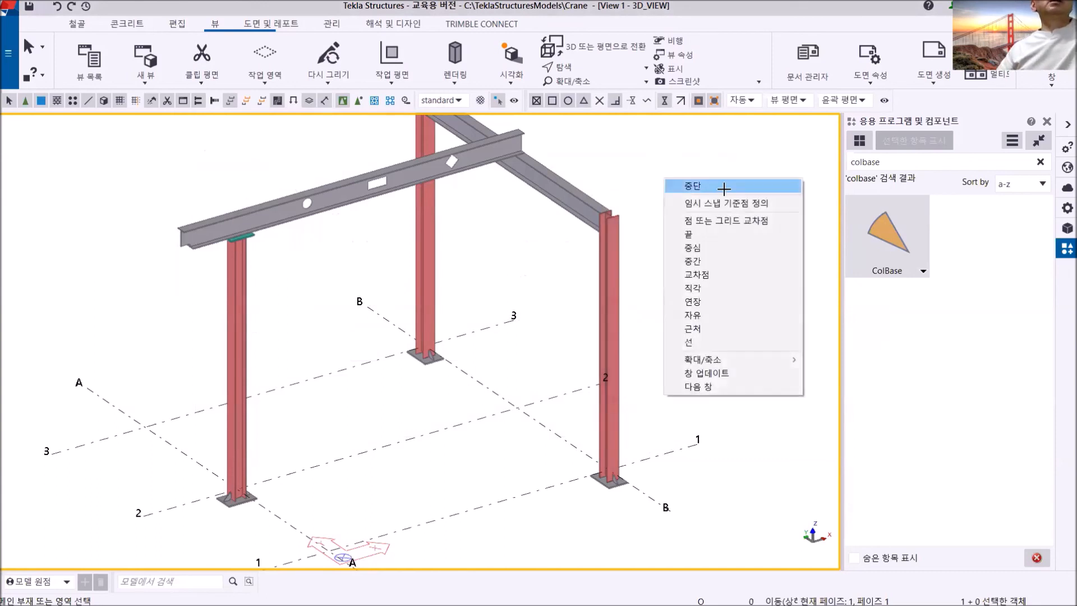
pyautogui.click(696, 189)
# - Save the Crane model
pyautogui.moveTo(528, 271); pyautogui.dragTo(488, 334, button='middle')
pyautogui.scroll(-4, 476, 331)
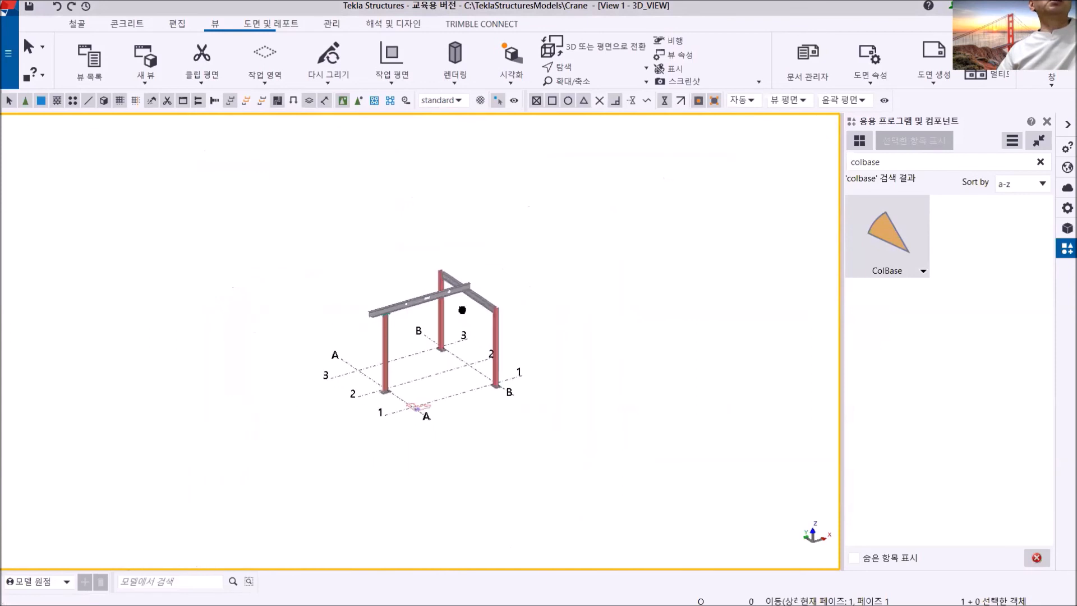
pyautogui.scroll(2, 402, 296)
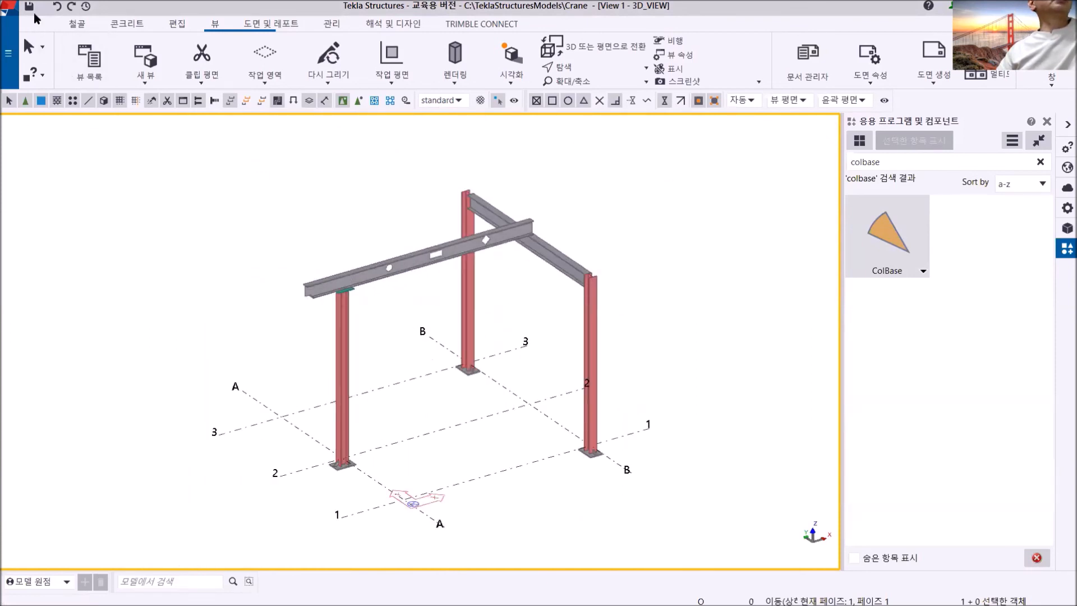
pyautogui.hotkey('ctrl', 's')
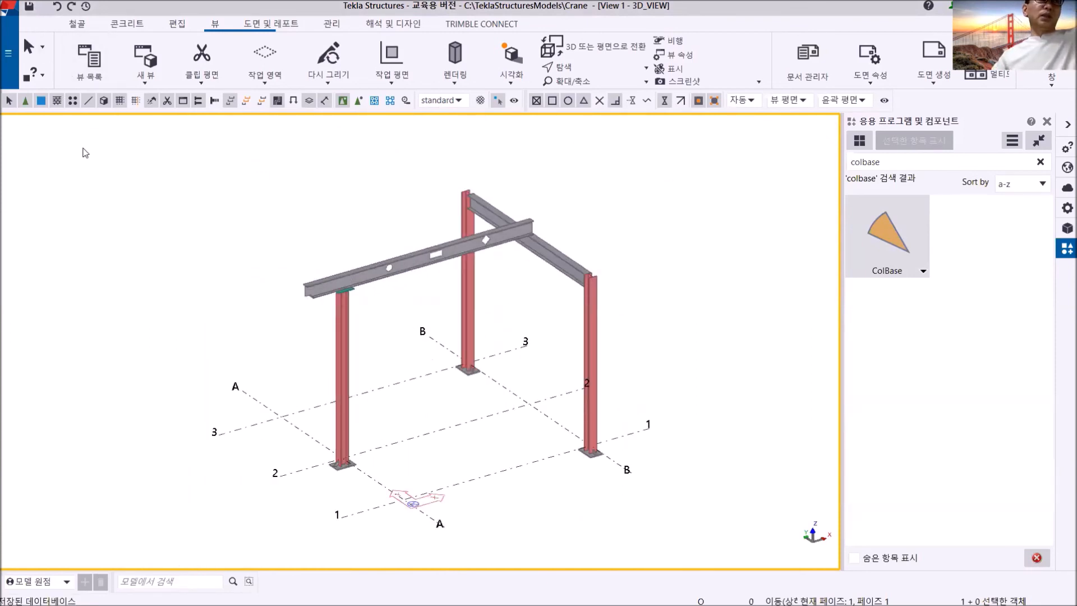
# - Create a new single-user model named test2 in C:\TeklaStructuresModels using the blank template
pyautogui.click(10, 56)
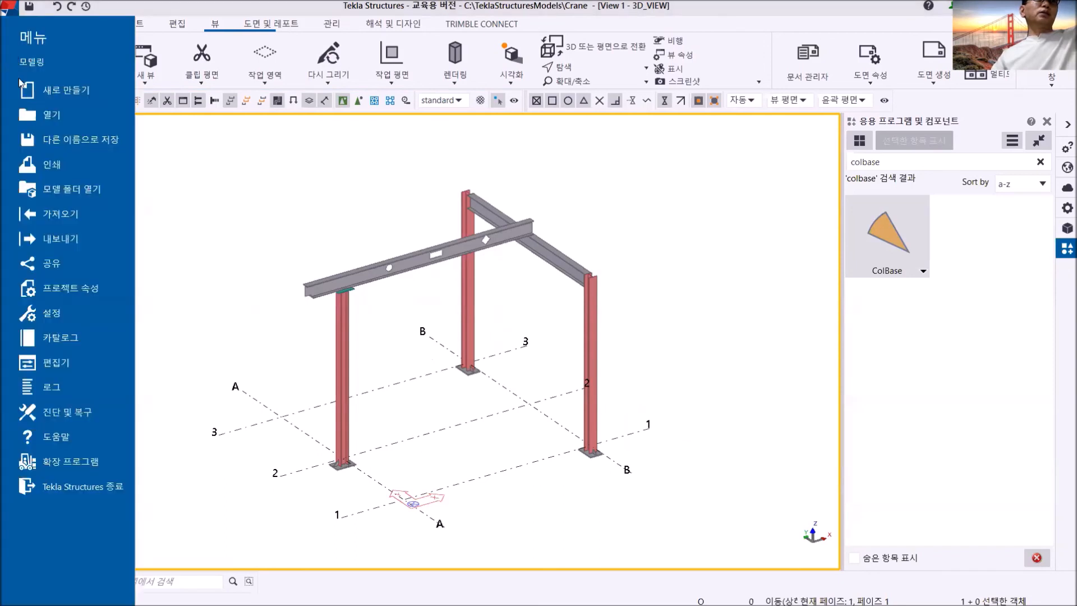
pyautogui.click(58, 96)
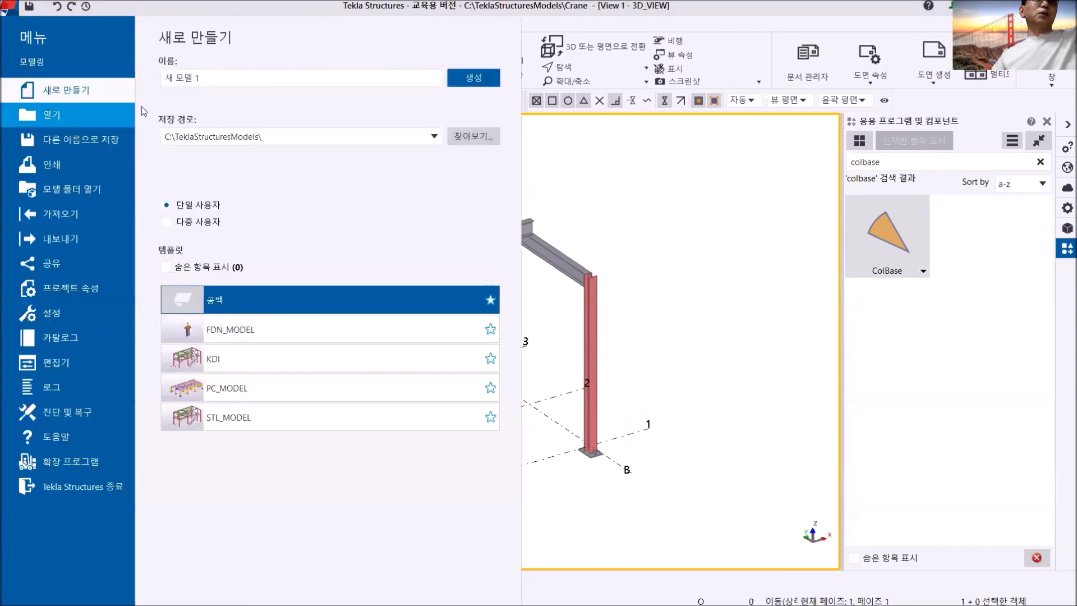
pyautogui.tripleClick(223, 78)
pyautogui.write('test2')
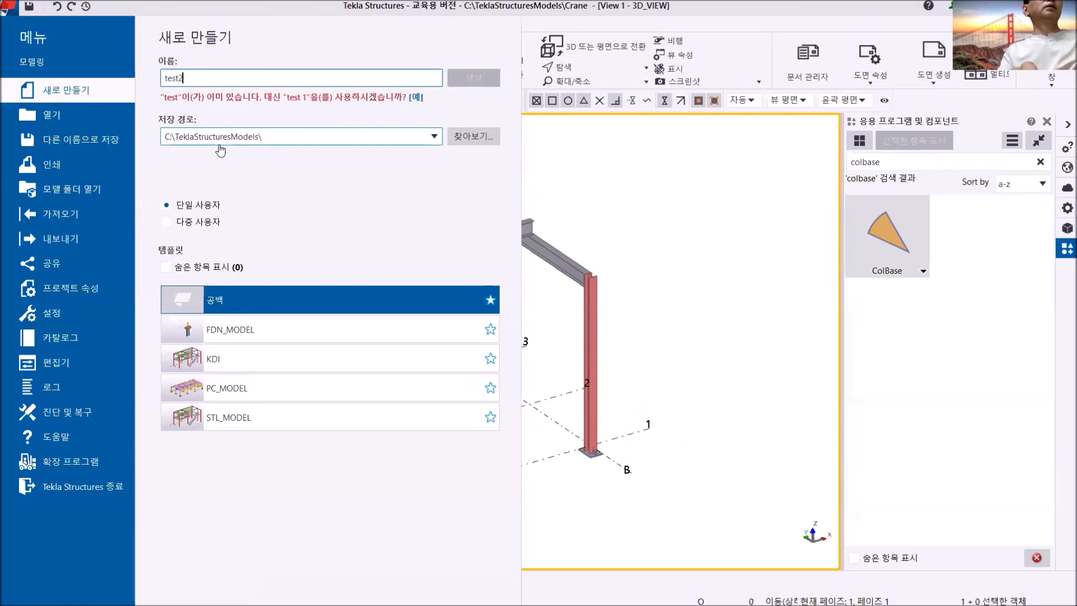
pyautogui.press('Escape')
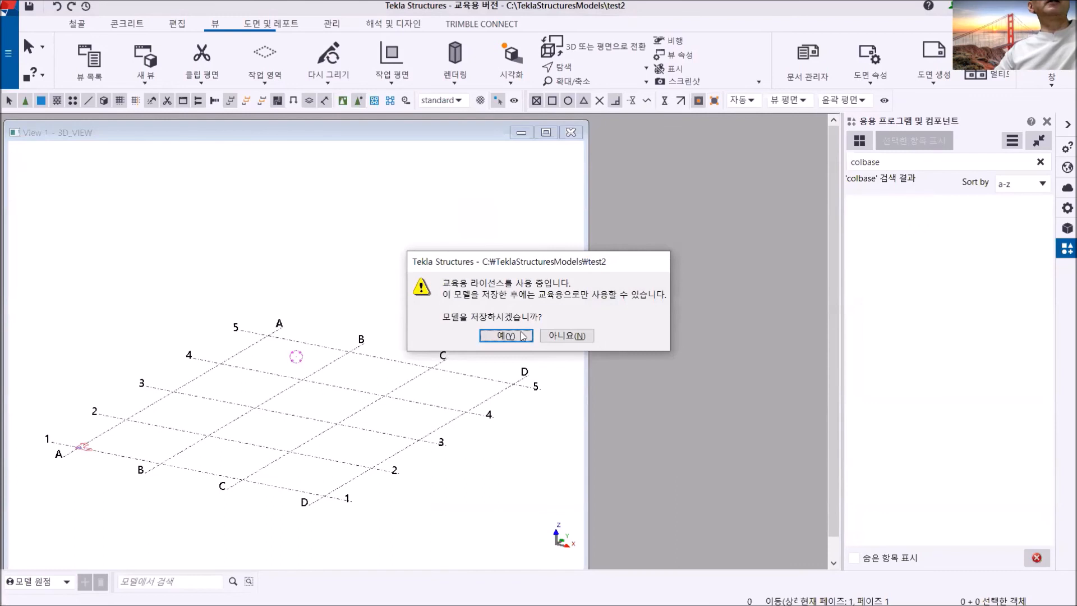
# - Agree to save the test2 model under the educational licence and maximize its 3D view
pyautogui.click(506, 336)
pyautogui.click(547, 132)
pyautogui.moveTo(644, 342); pyautogui.dragTo(706, 251, button='middle')
pyautogui.scroll(2, 489, 319)
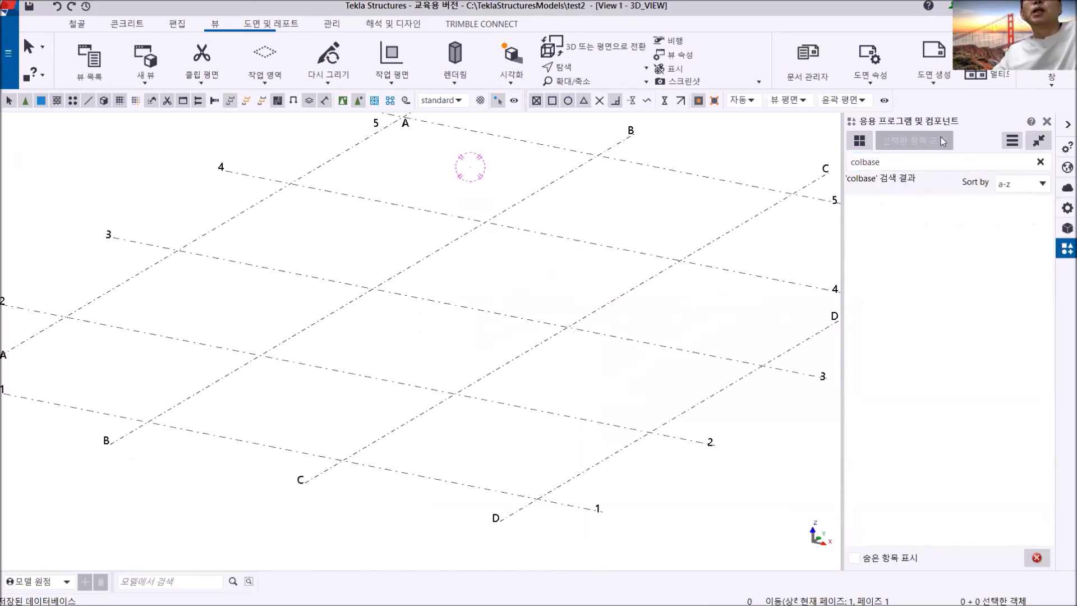
# - Import the custom component file ColBase.uel from the HDD (D:) drive into the test2 model's catalog
pyautogui.click(1012, 142)
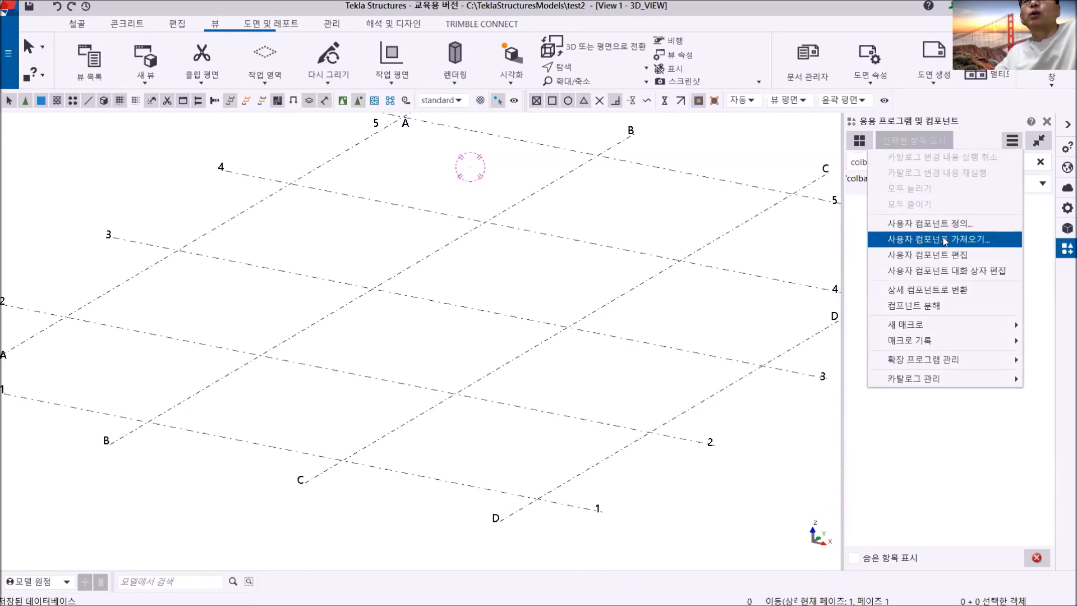
pyautogui.click(914, 245)
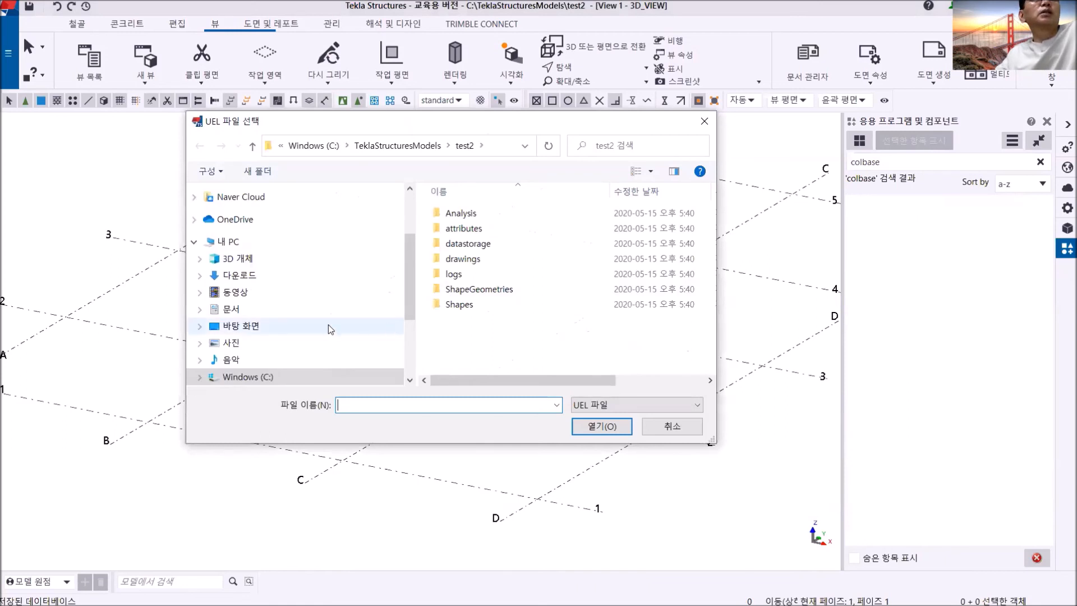
pyautogui.scroll(-1, 328, 324)
pyautogui.click(251, 330)
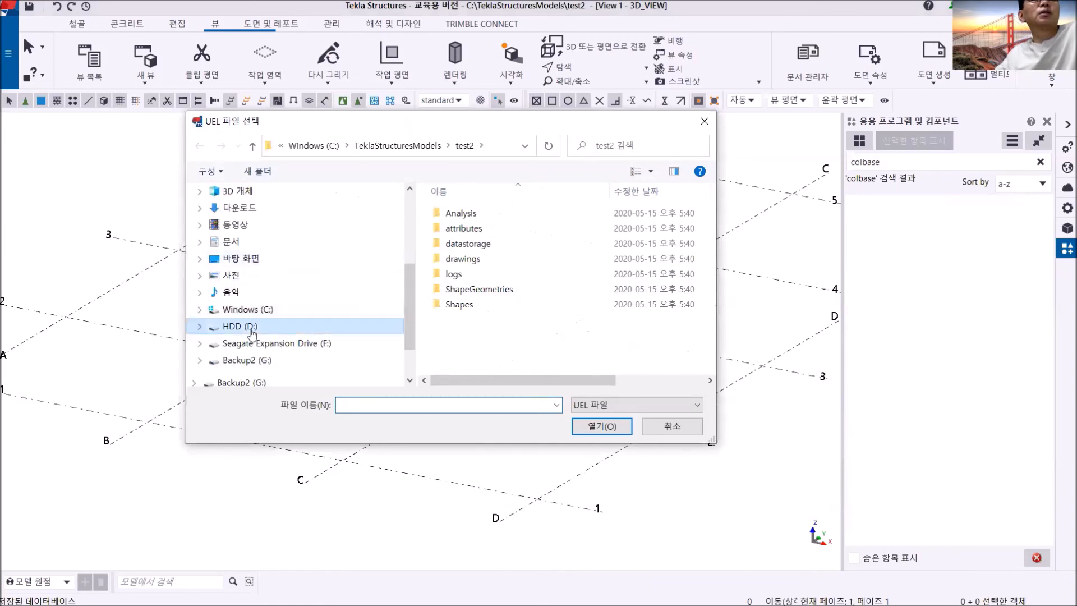
pyautogui.scroll(-1, 561, 331)
pyautogui.click(526, 351)
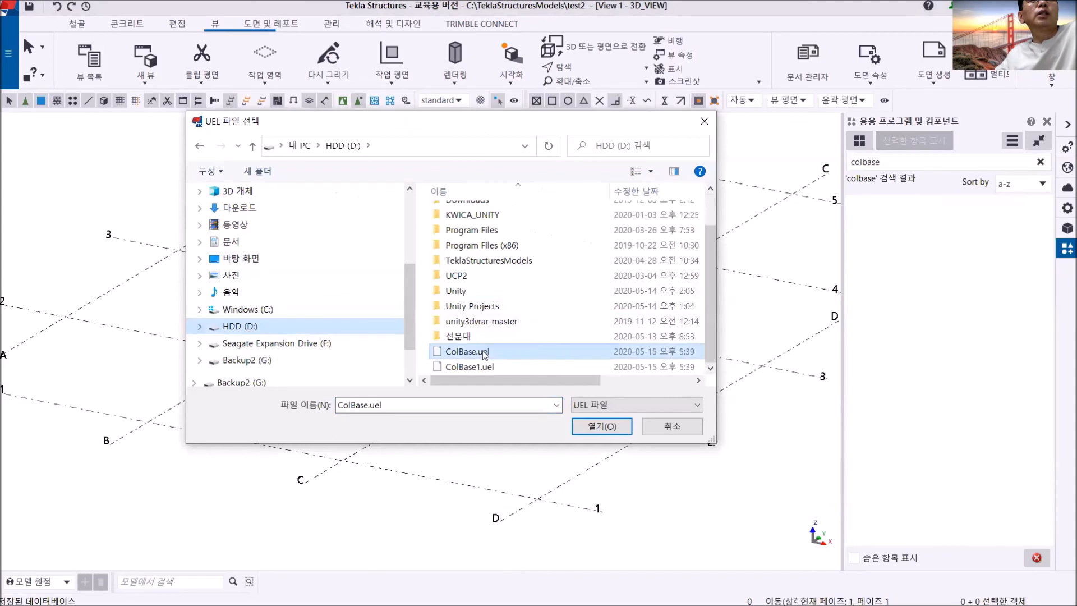
pyautogui.click(596, 427)
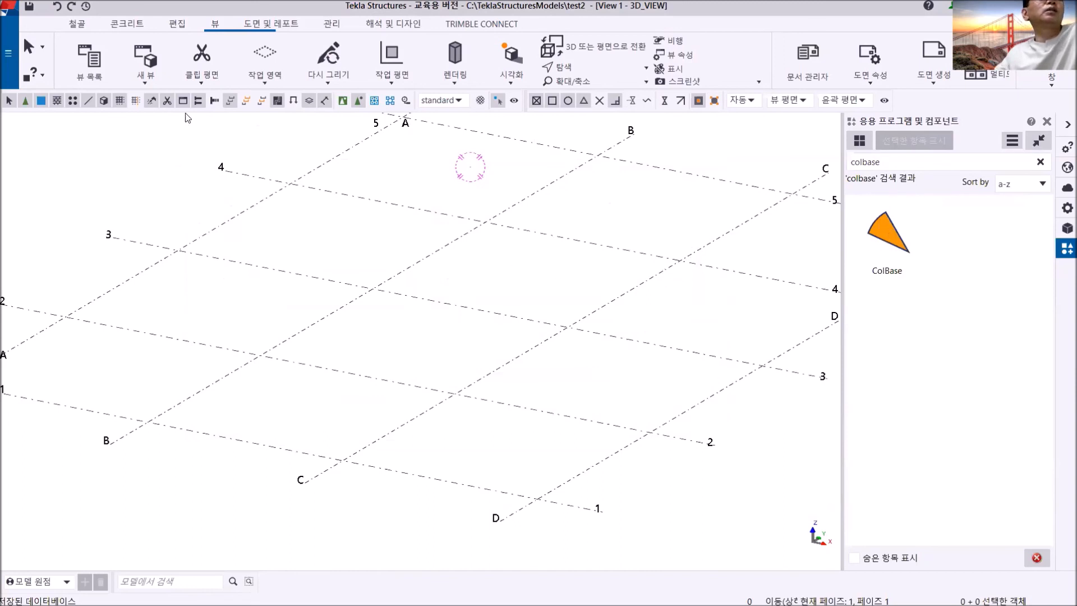
# - Place one steel column at the intersection of grid lines A and 3
pyautogui.click(75, 25)
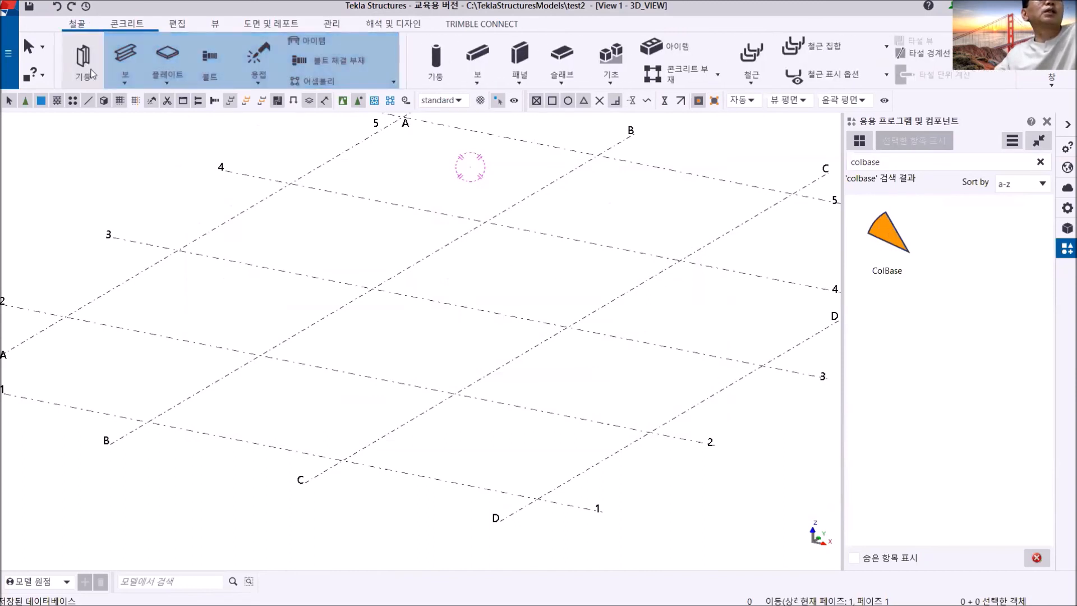
pyautogui.click(83, 59)
pyautogui.click(177, 251)
pyautogui.scroll(5, 213, 292)
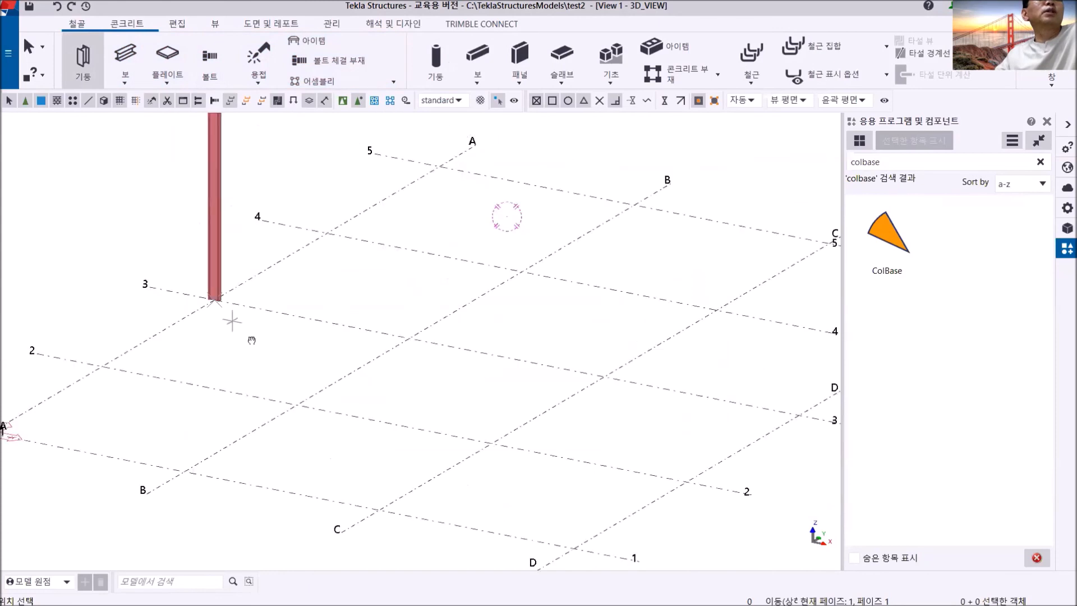
pyautogui.rightClick(160, 203)
pyautogui.click(185, 212)
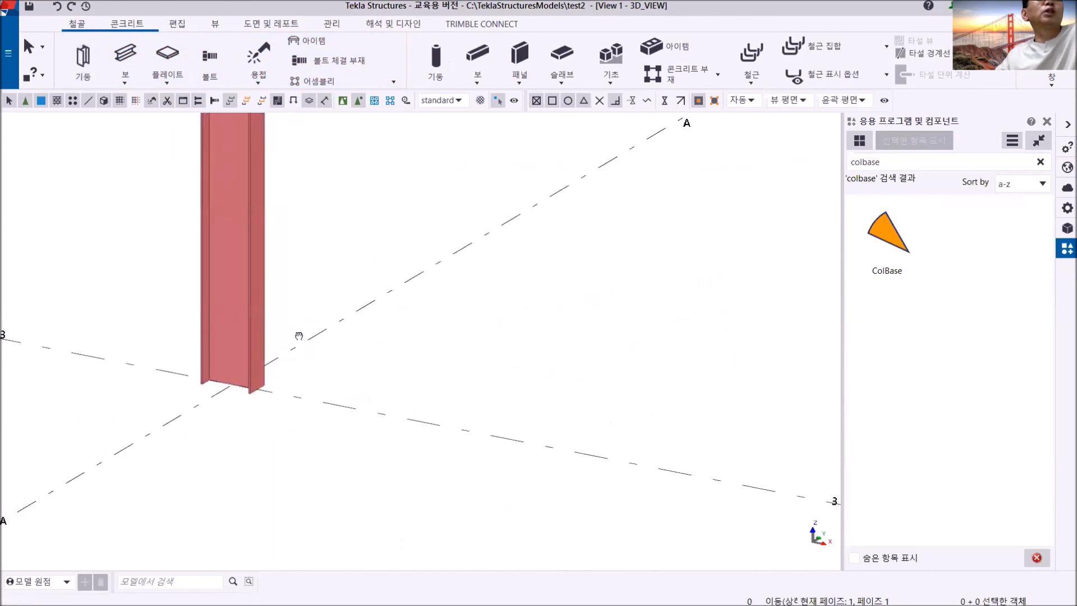
# - Change the grid A/3 column's profile to H250X250X9X14 from the 200-300 H group and close its properties
pyautogui.doubleClick(242, 278)
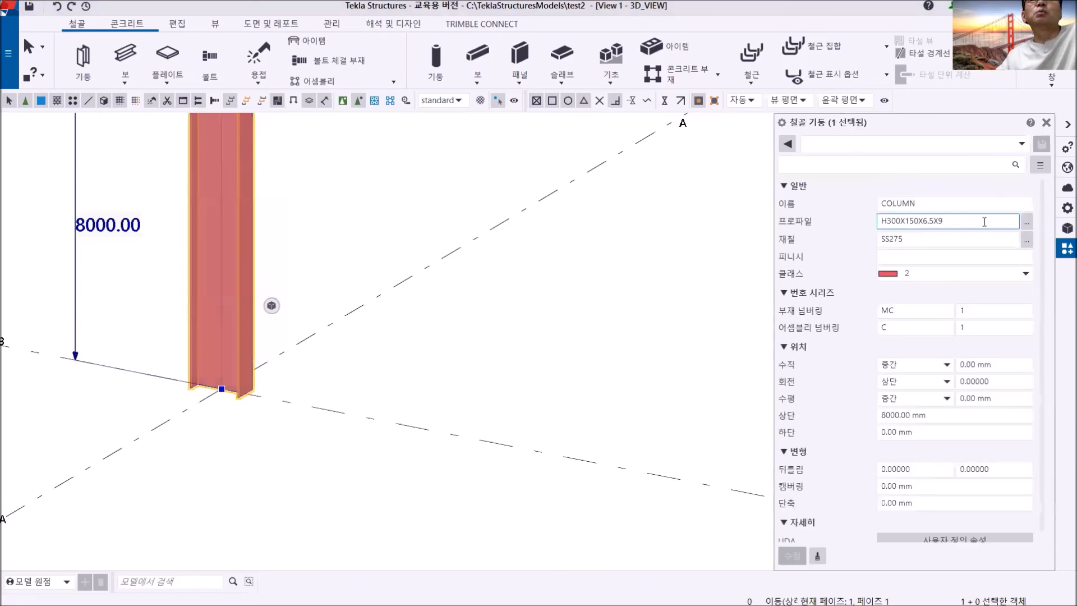
pyautogui.click(1027, 230)
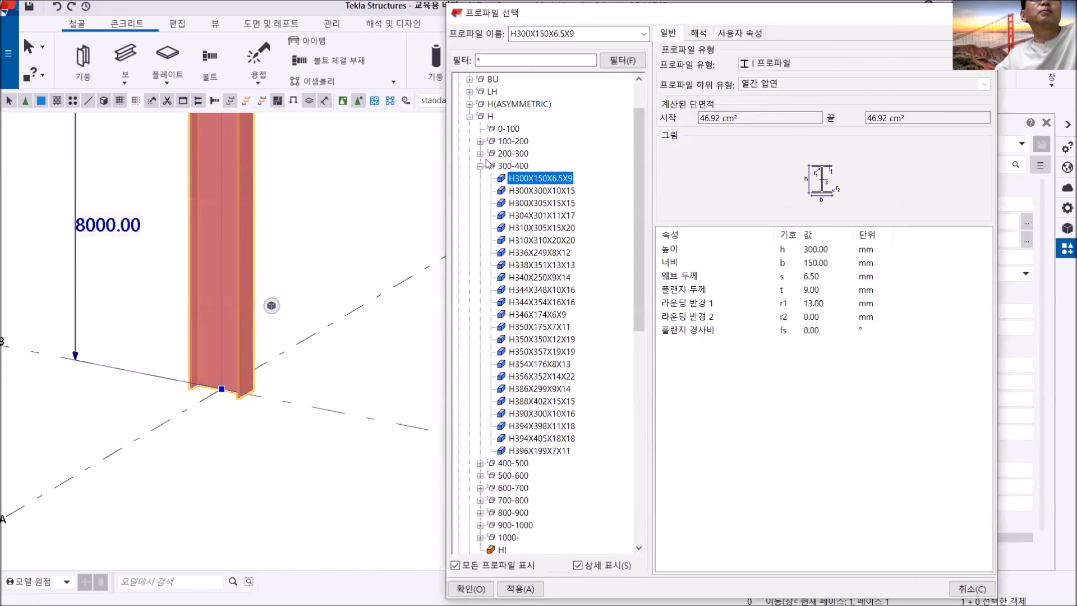
pyautogui.click(480, 154)
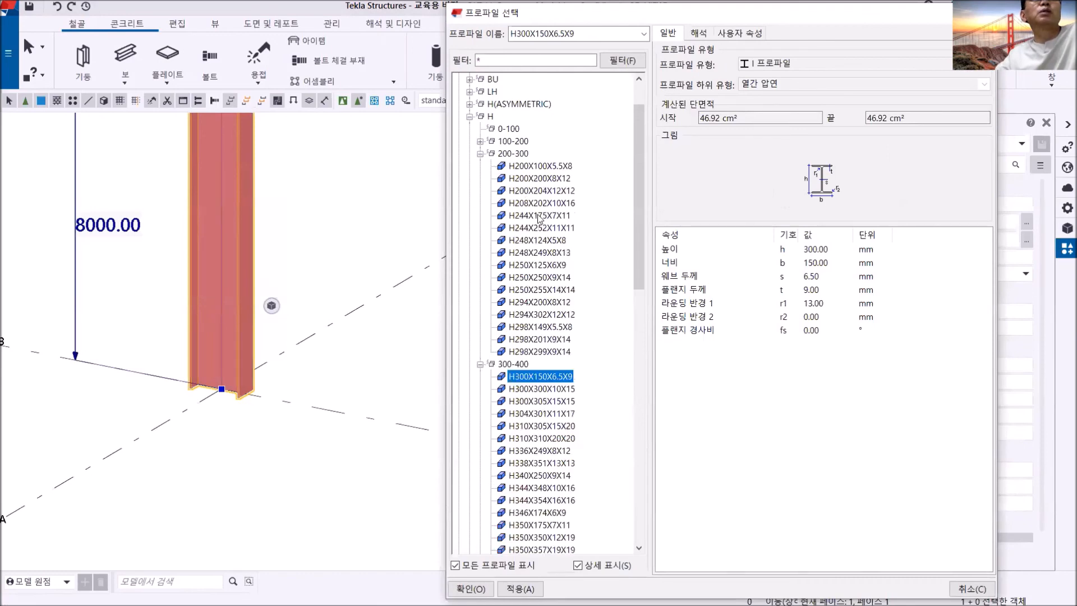
pyautogui.click(555, 277)
pyautogui.doubleClick(555, 277)
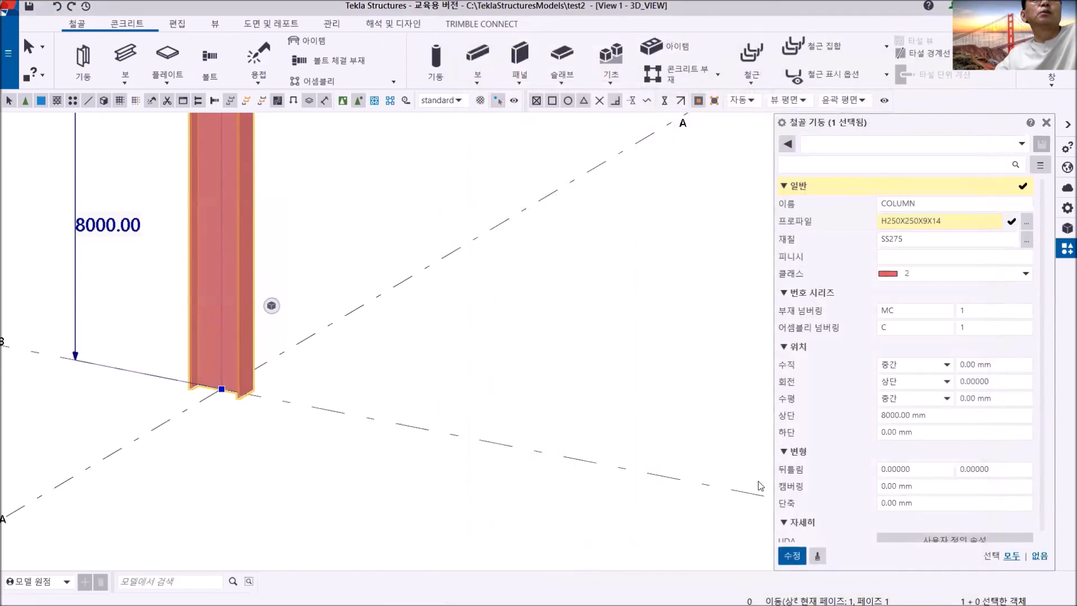
pyautogui.click(793, 555)
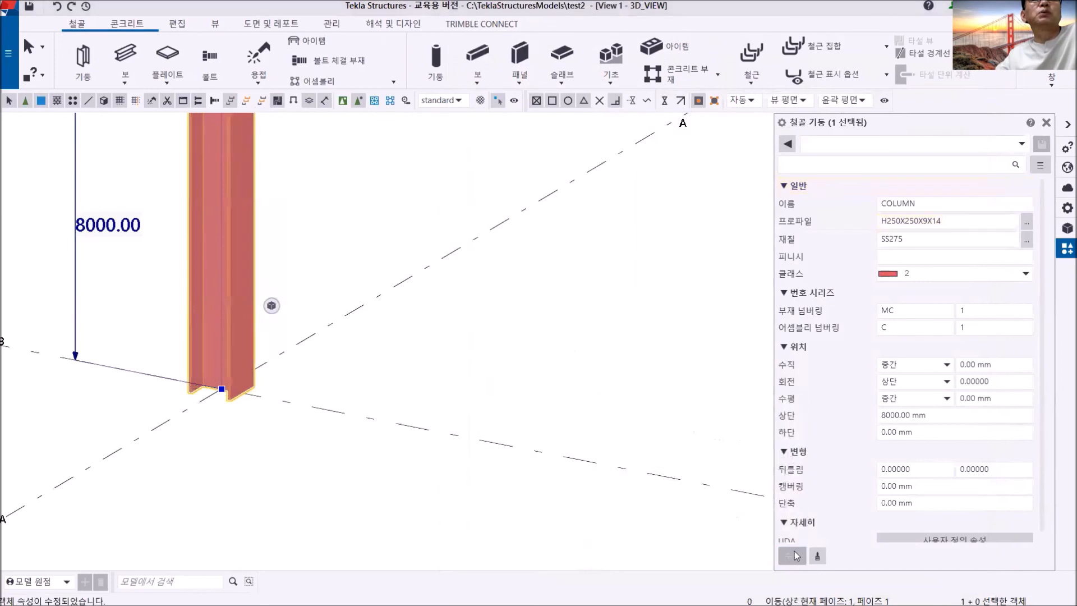
pyautogui.click(338, 320)
pyautogui.scroll(-3, 446, 339)
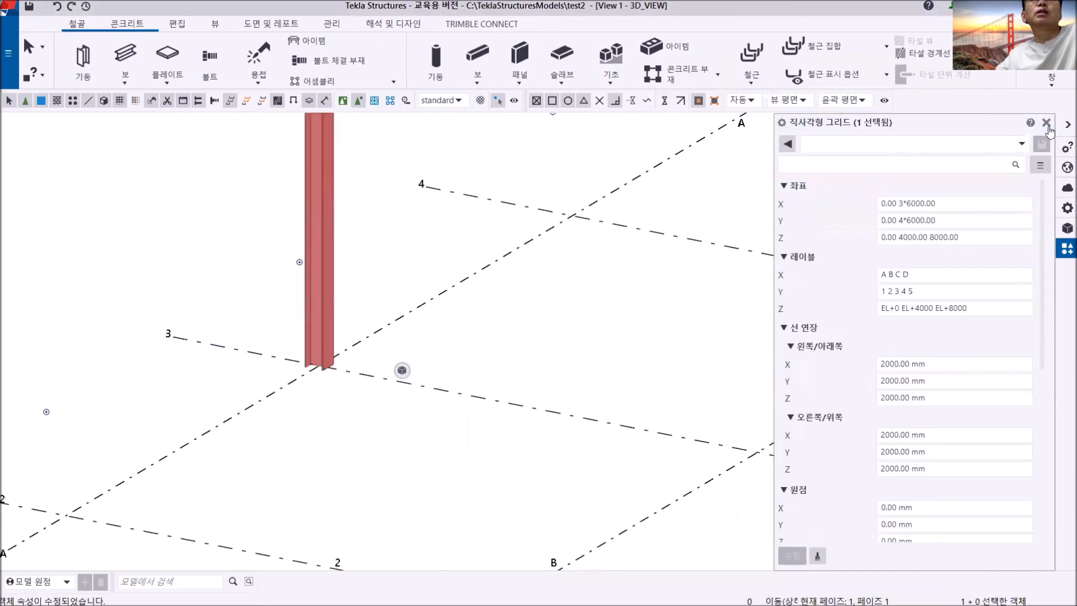
pyautogui.click(1046, 122)
# - Apply the ColBase component to the base of the column at grid A/3, inspect the connection from several sides, and end the command
pyautogui.click(892, 234)
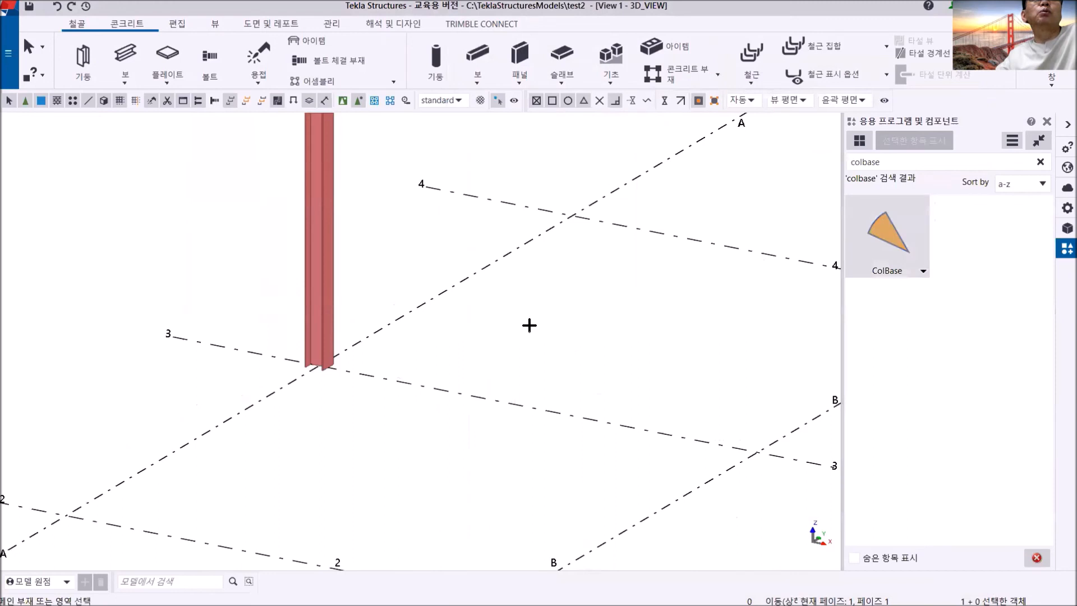
pyautogui.scroll(5, 319, 369)
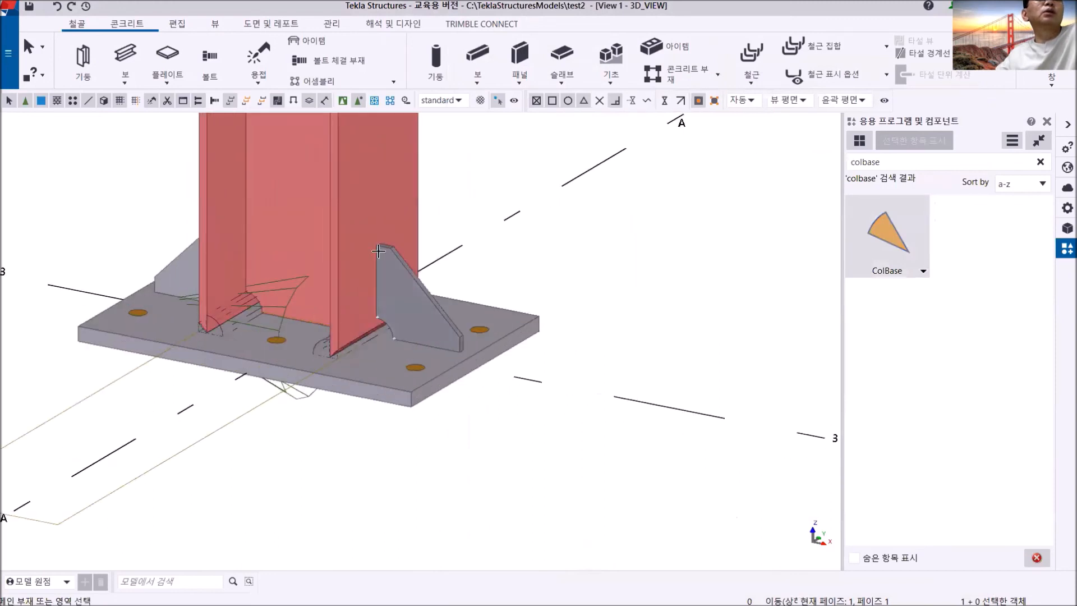
pyautogui.scroll(-3, 344, 334)
pyautogui.keyDown('ctrl'); pyautogui.moveTo(345, 333); pyautogui.dragTo(458, 329, button='middle'); pyautogui.keyUp('ctrl')
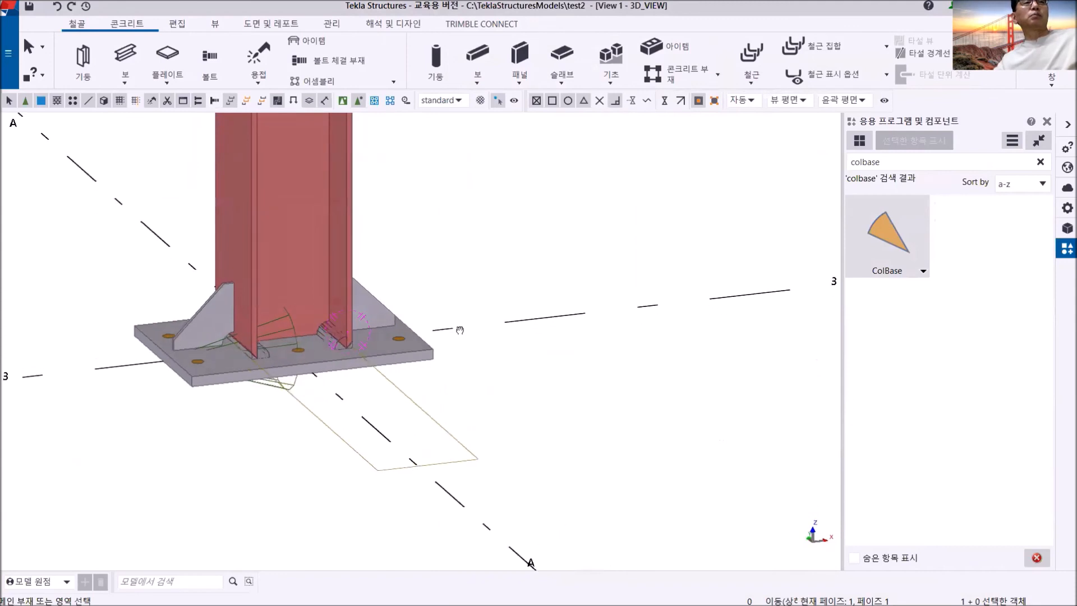
pyautogui.scroll(3, 357, 353)
pyautogui.keyDown('ctrl'); pyautogui.moveTo(358, 352); pyautogui.dragTo(251, 345, button='middle'); pyautogui.keyUp('ctrl')
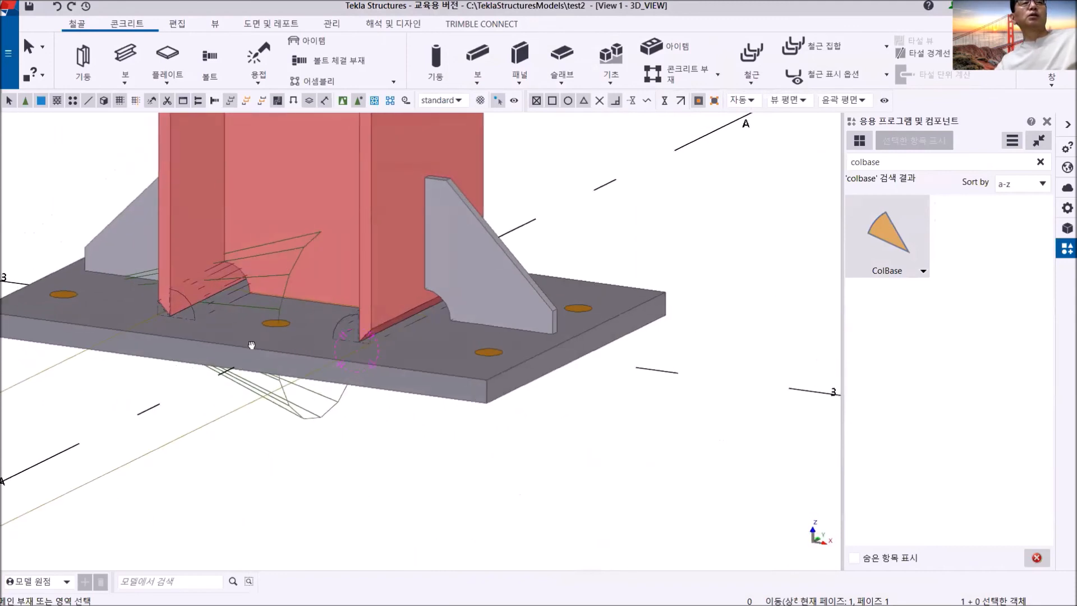
pyautogui.rightClick(610, 202)
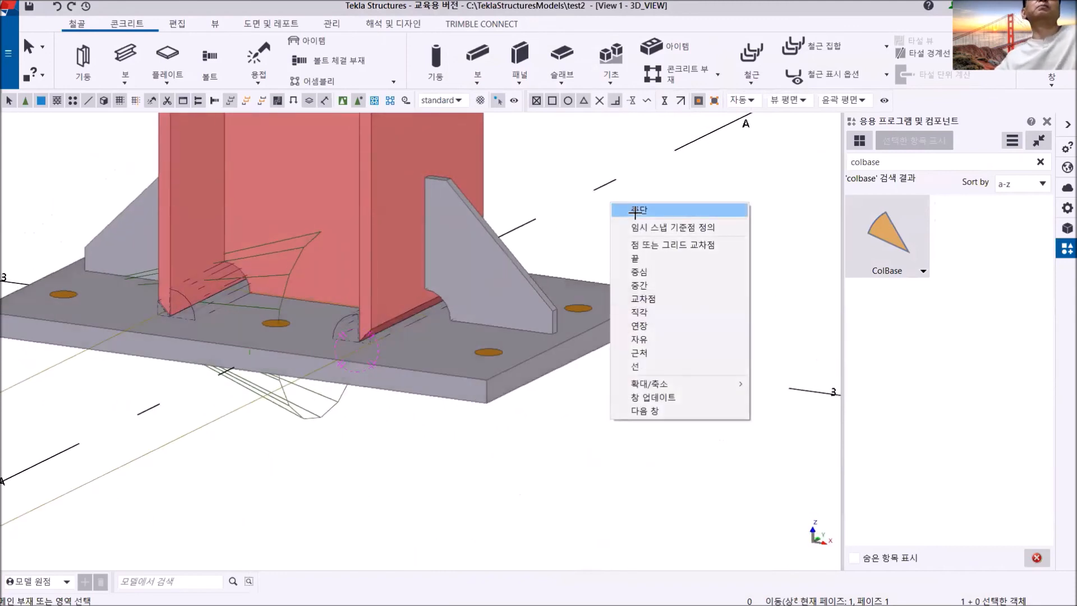
pyautogui.click(635, 211)
pyautogui.scroll(-6, 610, 283)
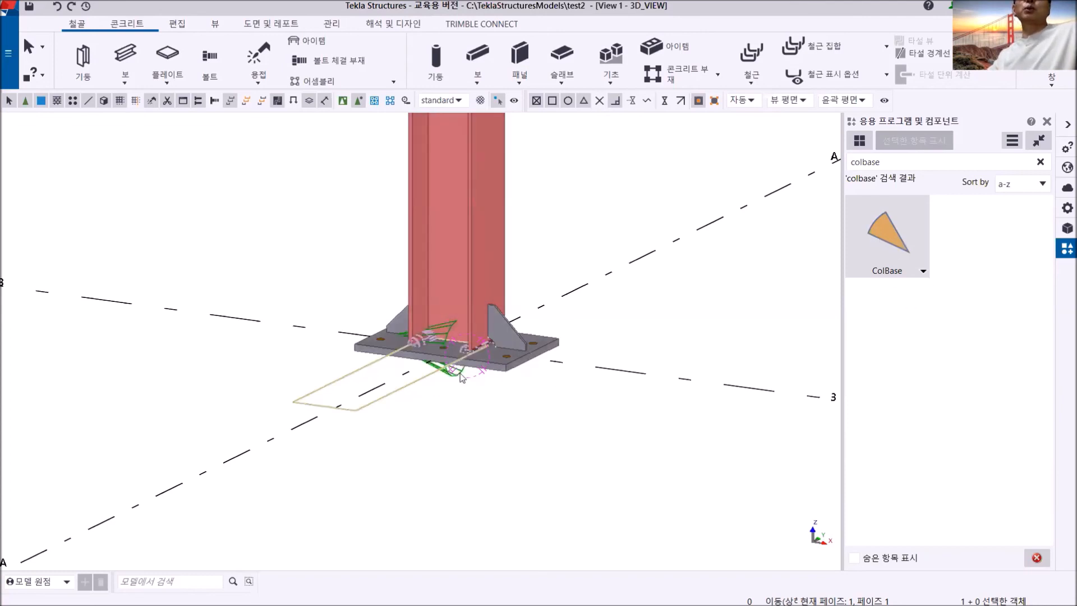
# - Add BaseP.png from the Pictures folder as ColBase's preview image and disable its built-in thumbnail
pyautogui.click(884, 231)
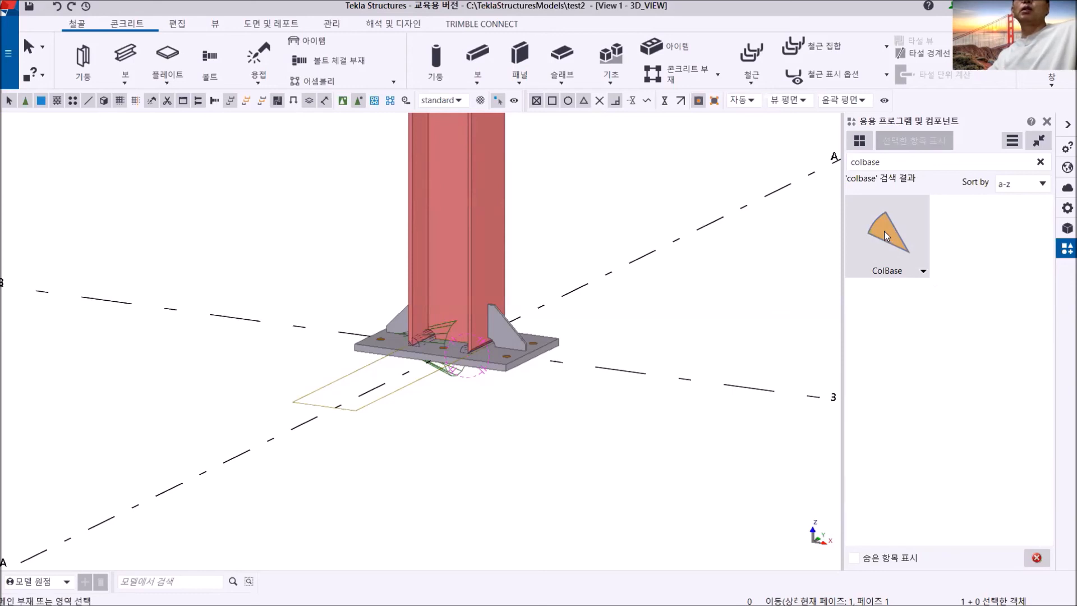
pyautogui.rightClick(884, 231)
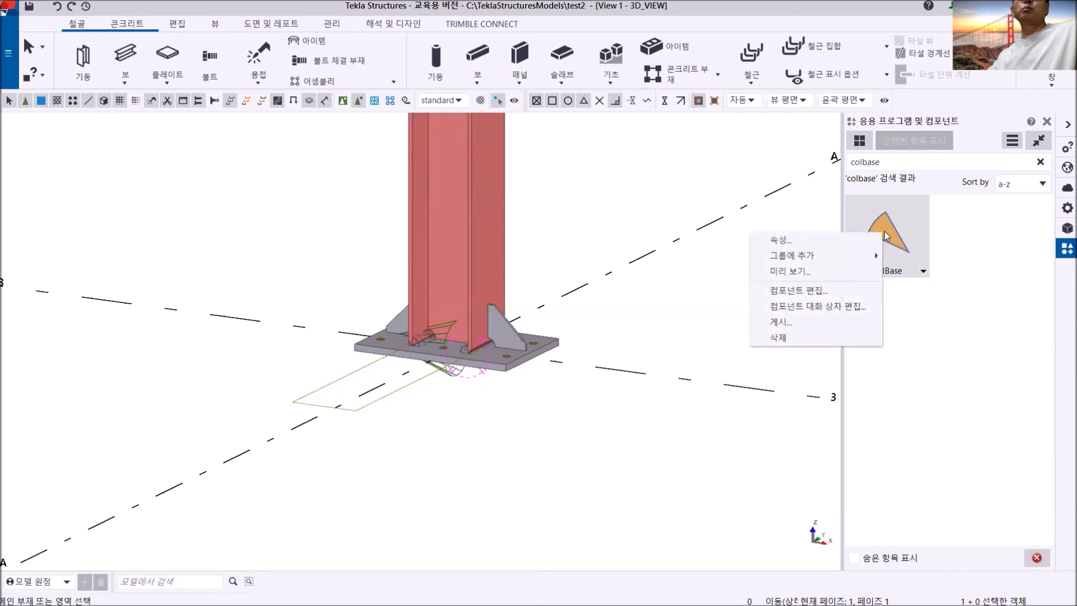
pyautogui.click(818, 272)
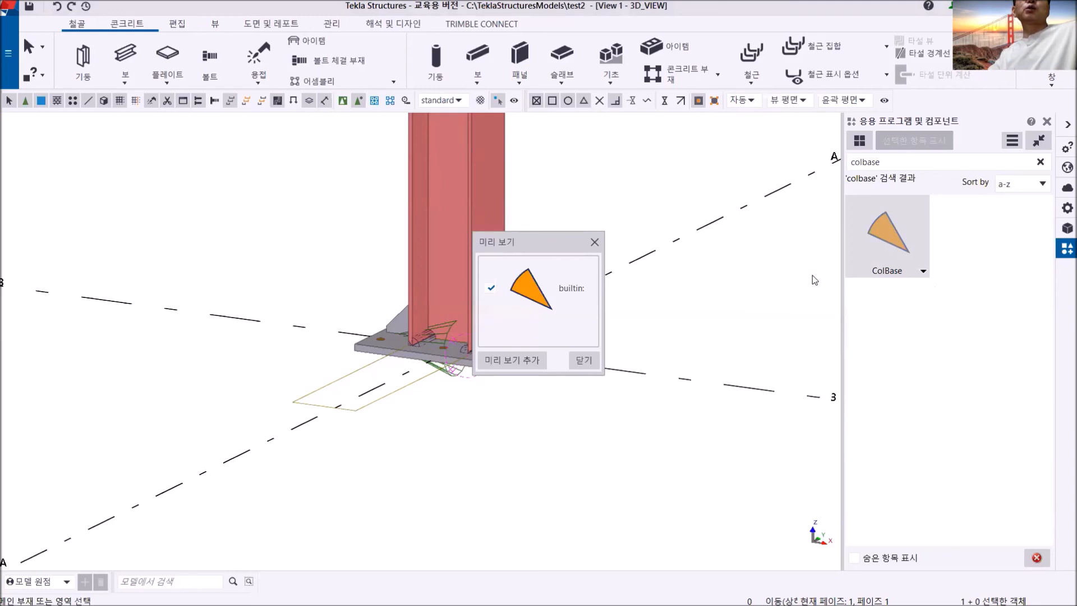
pyautogui.click(510, 362)
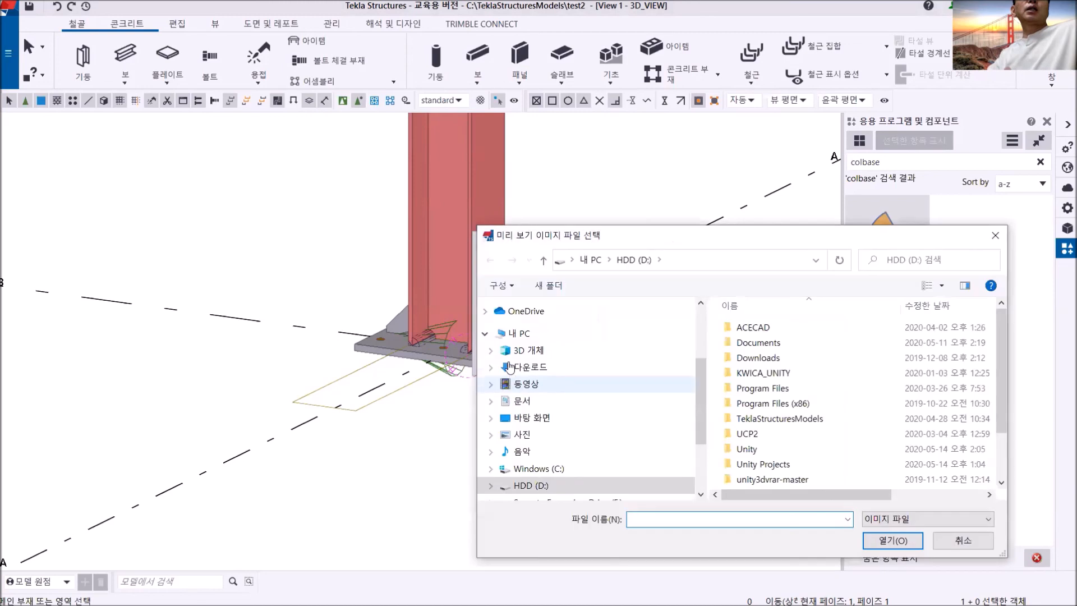
pyautogui.click(526, 435)
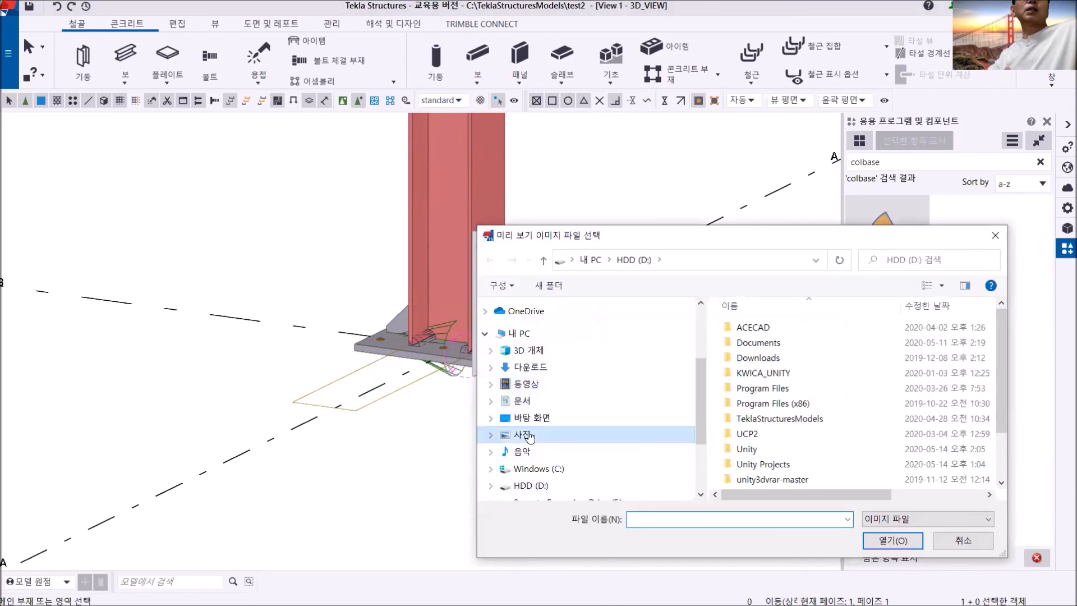
pyautogui.scroll(-3, 838, 421)
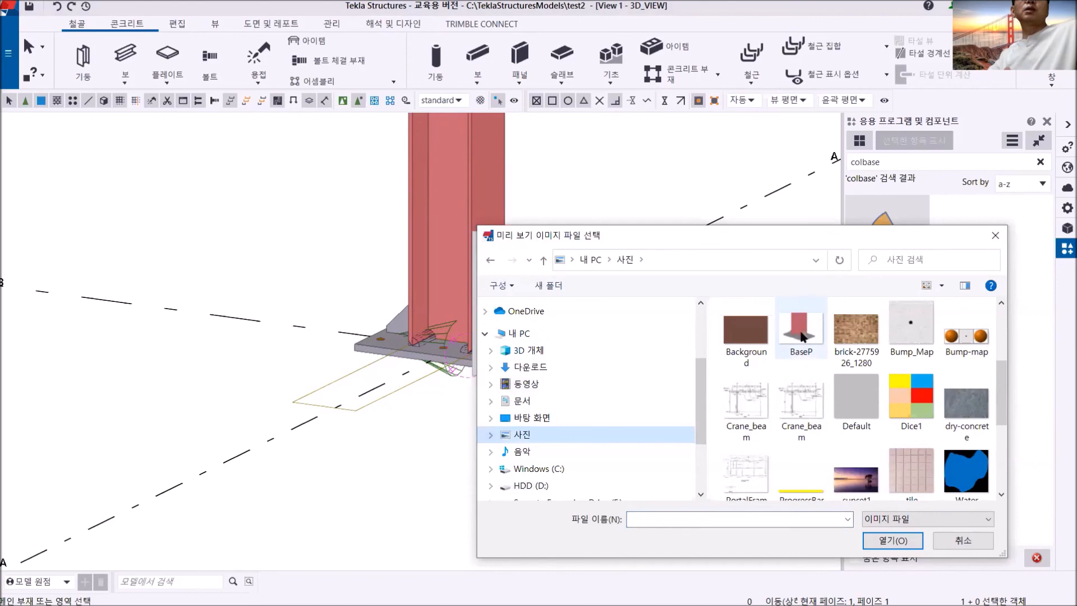
pyautogui.doubleClick(800, 336)
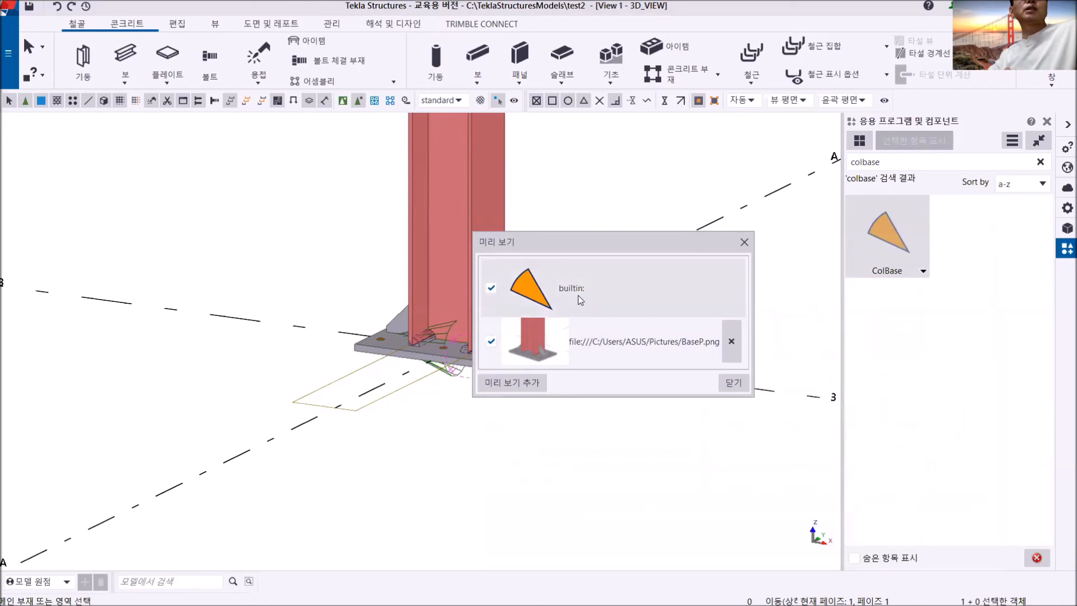
pyautogui.click(491, 288)
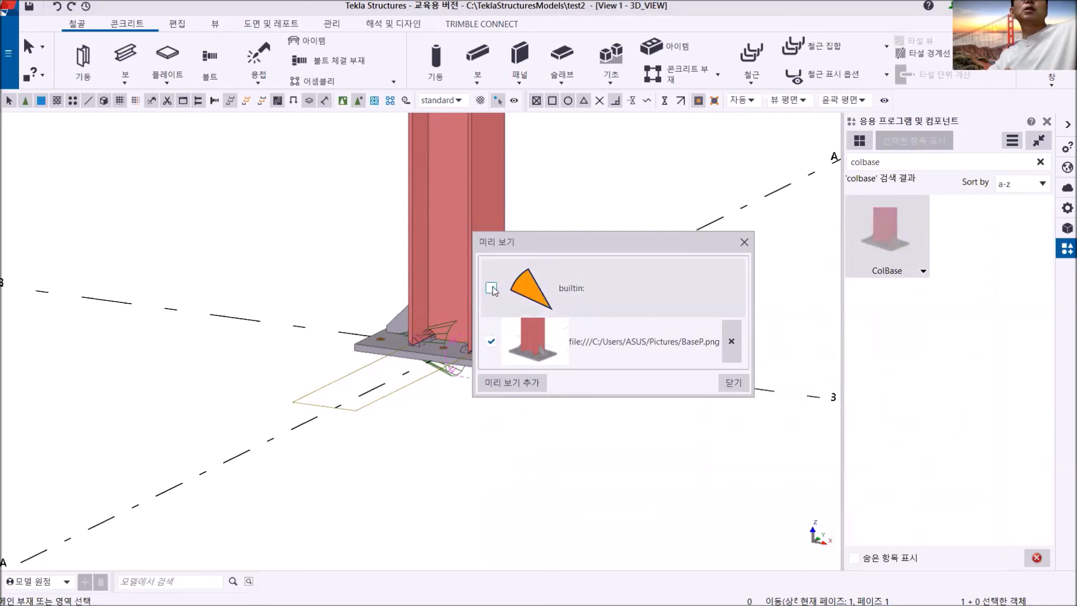
pyautogui.click(732, 384)
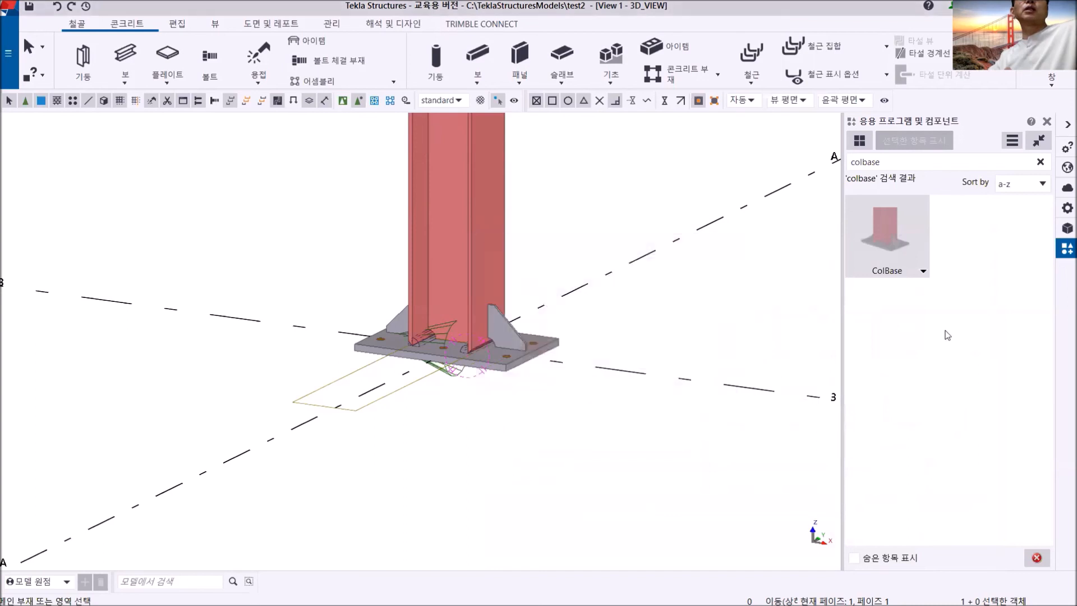